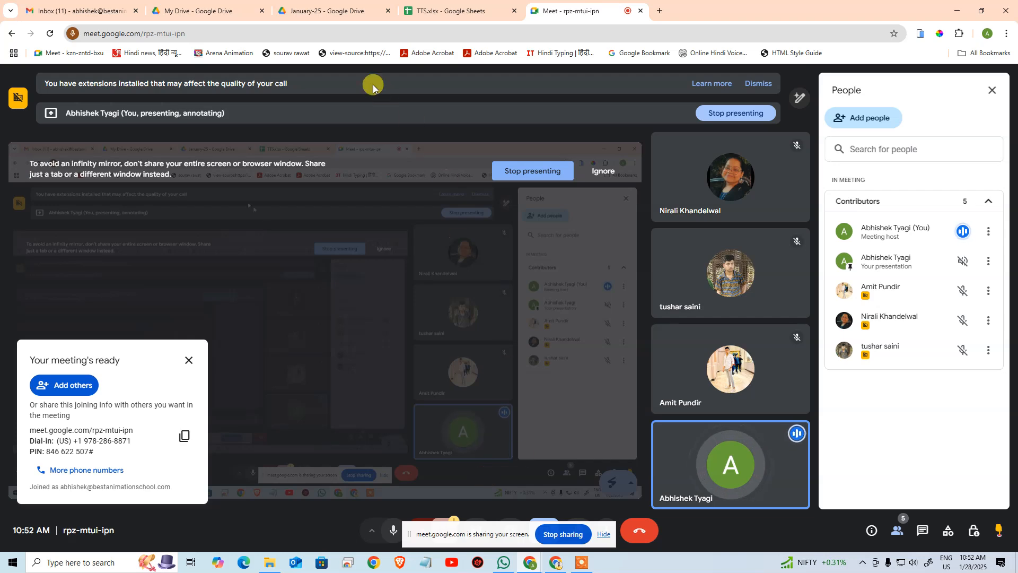
left_click(465, 9)
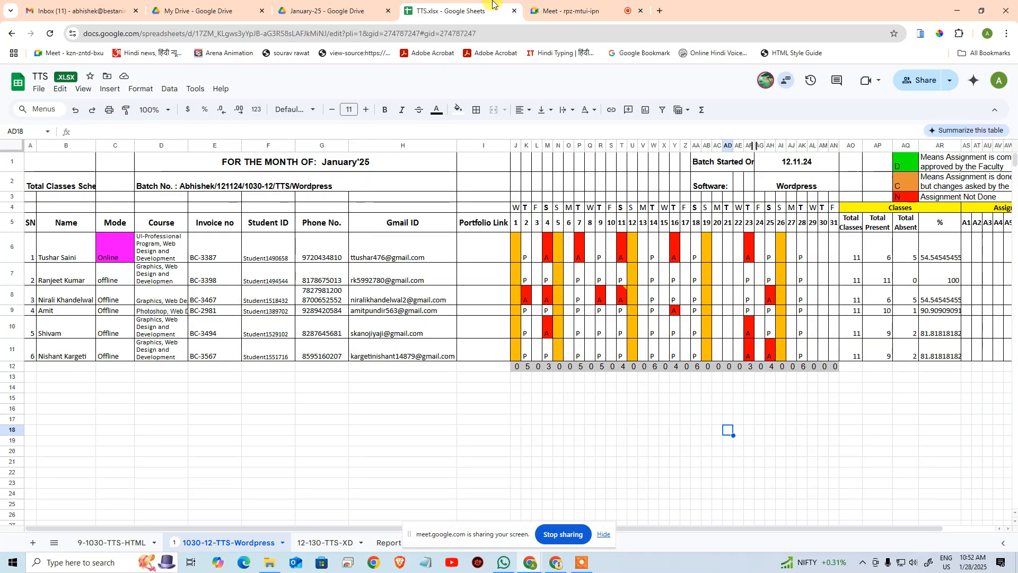
left_click(578, 11)
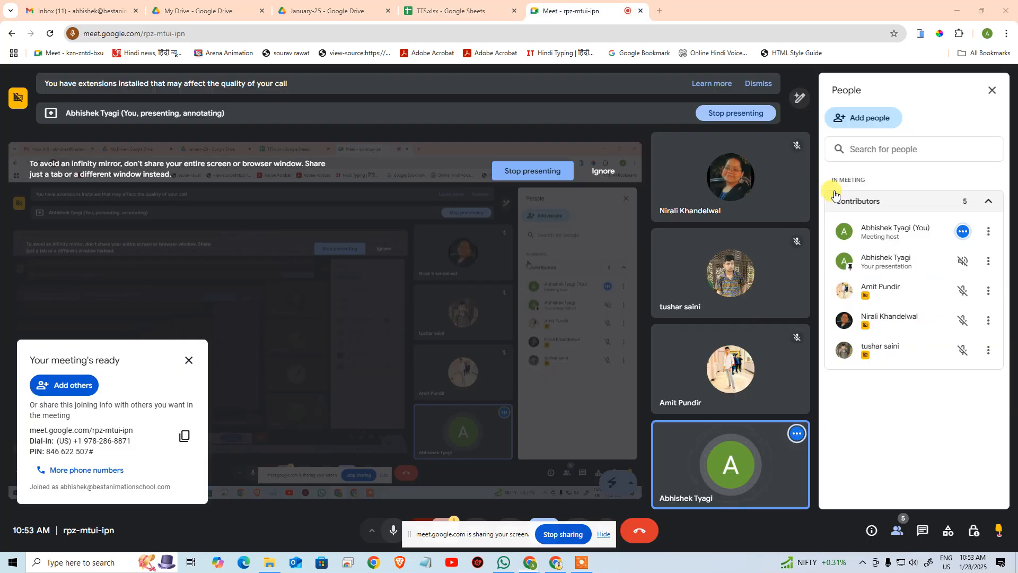
key("super")
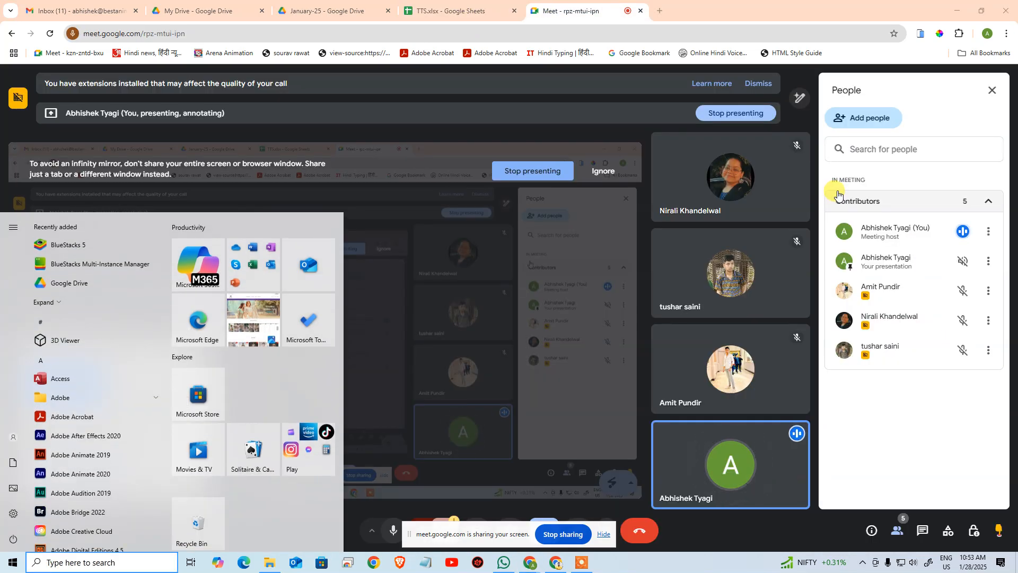
type("X")
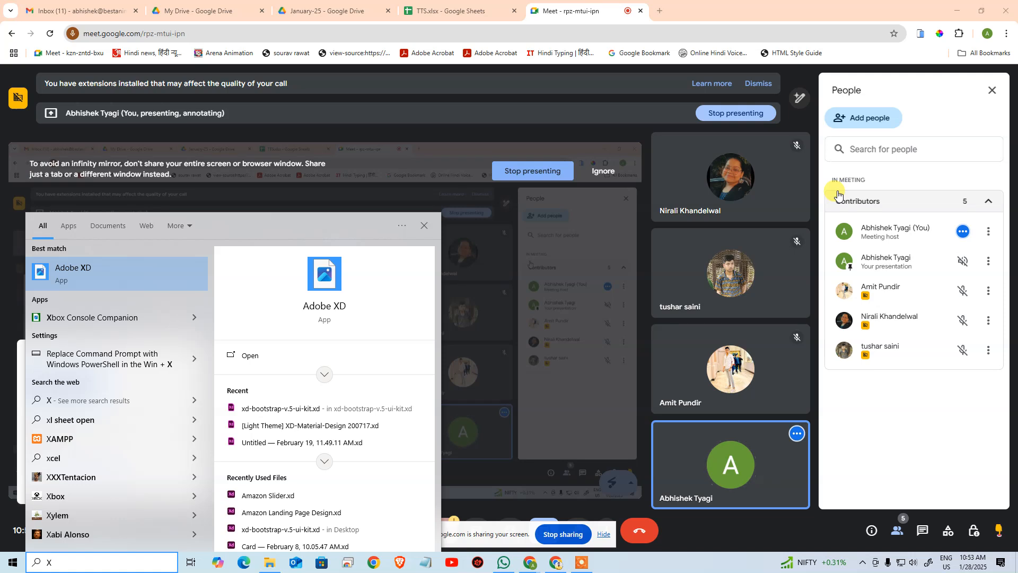
key("Down")
key("Down")
key("Down")
key("Down")
key("Down")
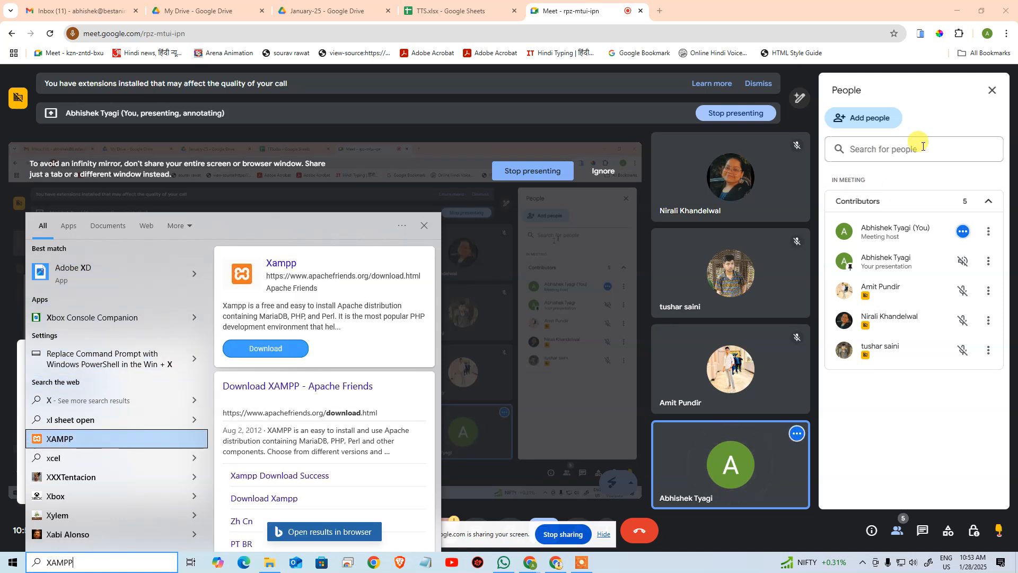
left_click(679, 565)
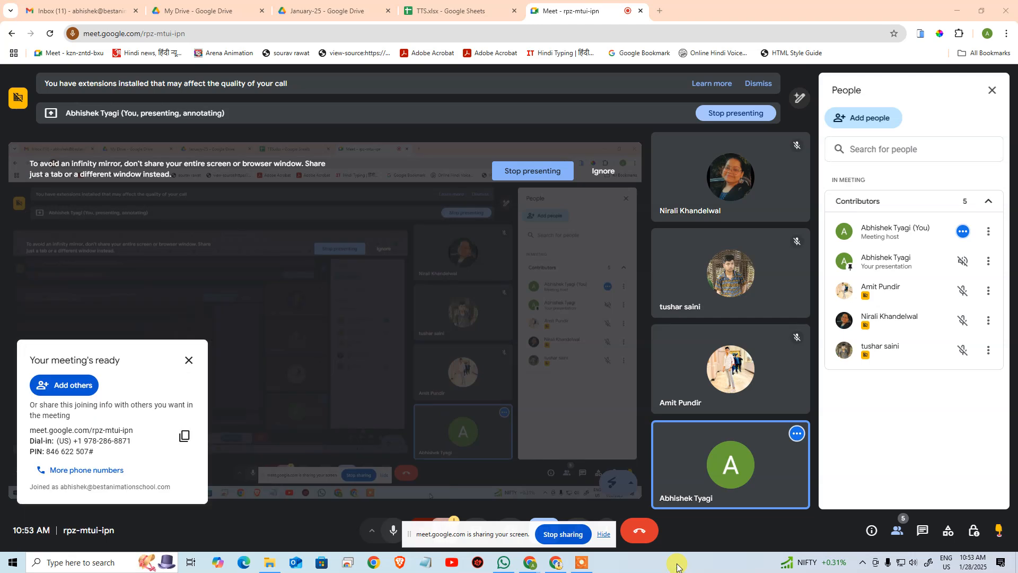
Step: Open the wordpress folder on drive D: in File Explorer and maximize its window
key("super+r")
type("d:")
key("Return")
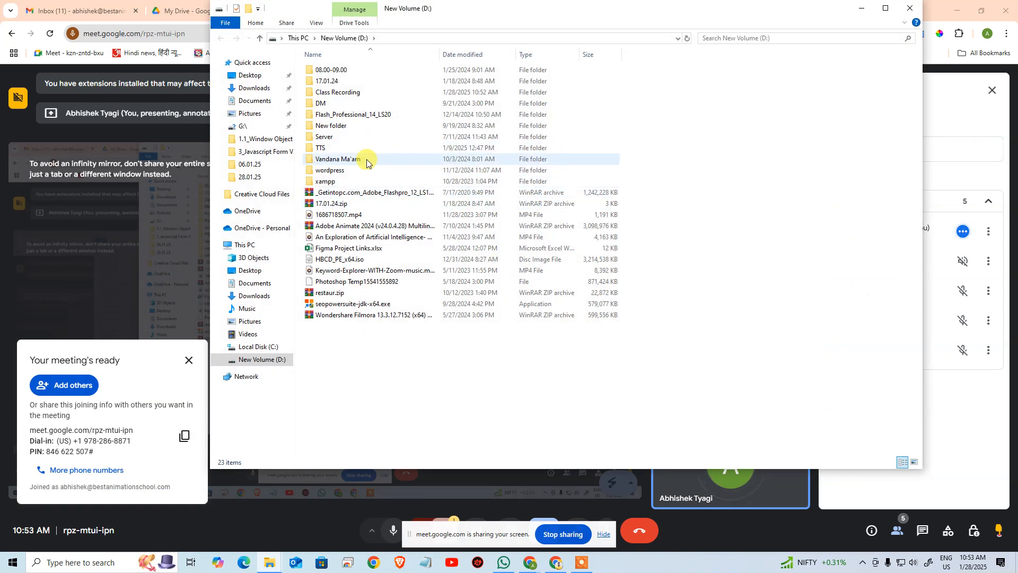
left_click(364, 175)
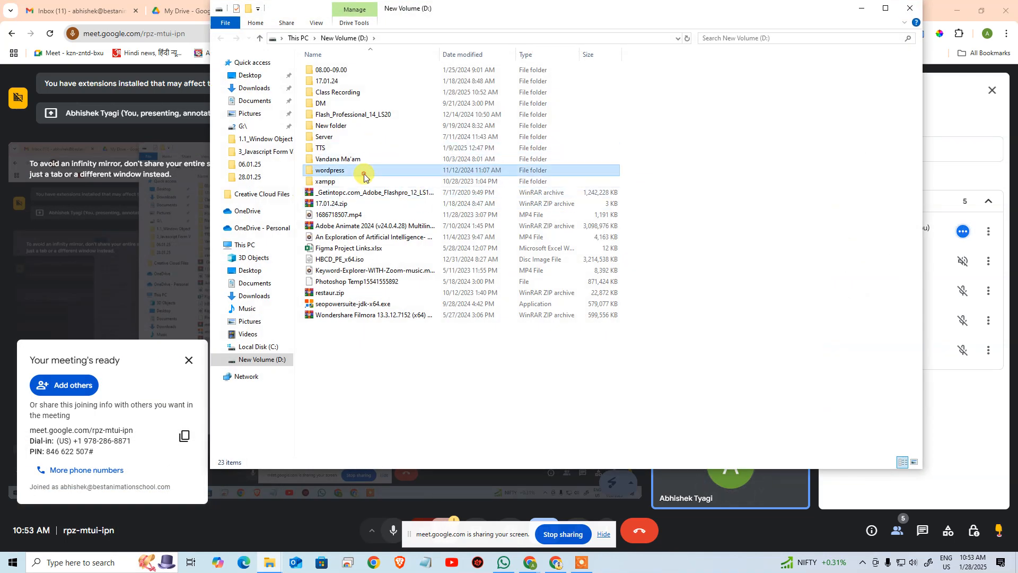
double_click(365, 174)
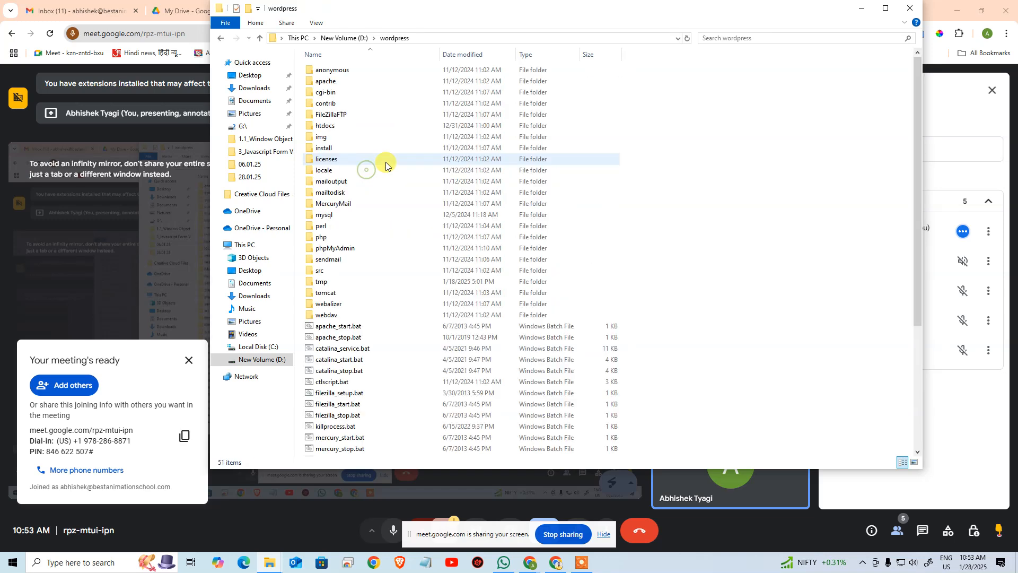
key("alt+space")
key("x")
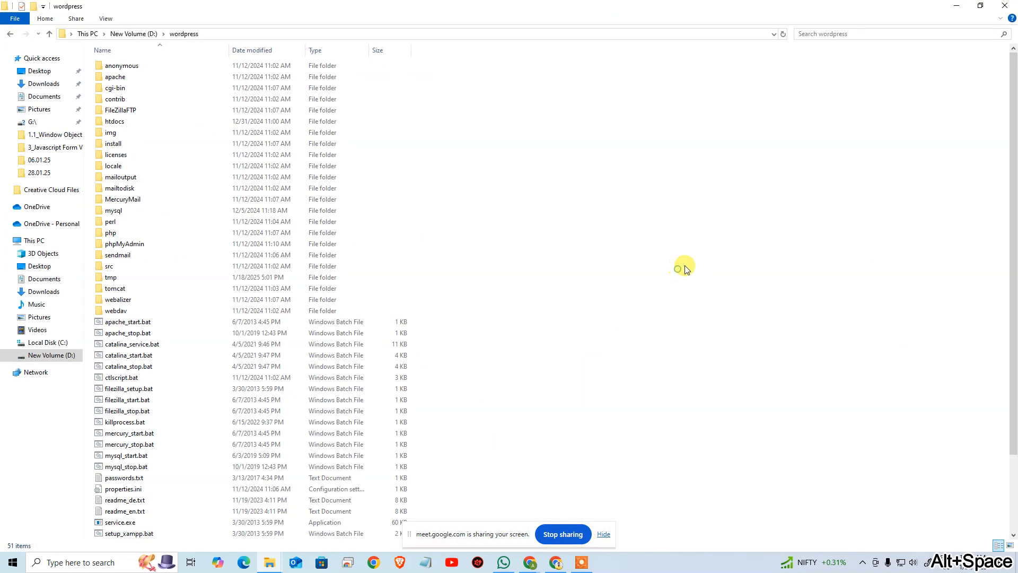
Step: Launch xampp-control.exe from the wordpress folder
key("Down")
key("Down")
key("Down")
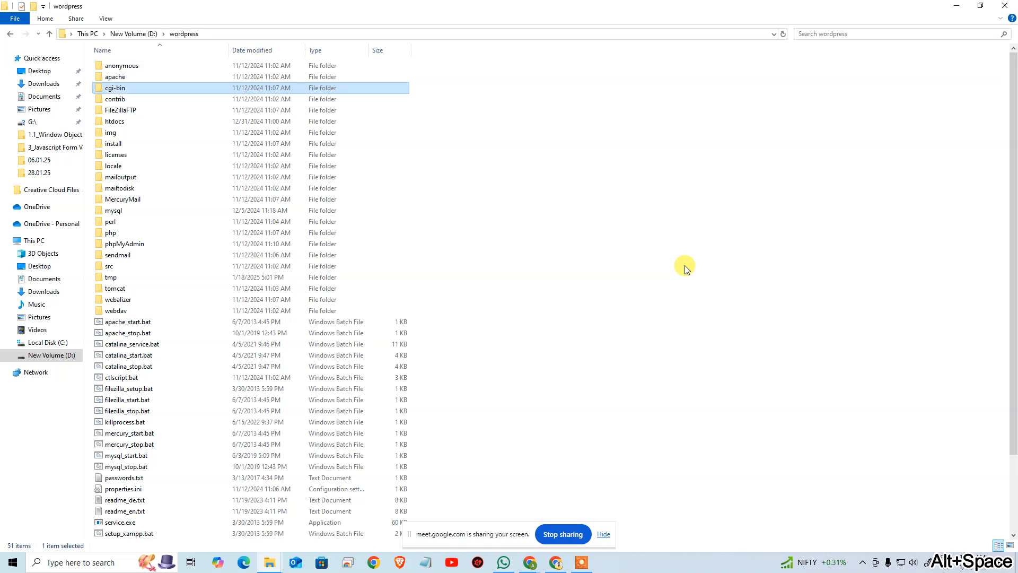
key("i")
key("End")
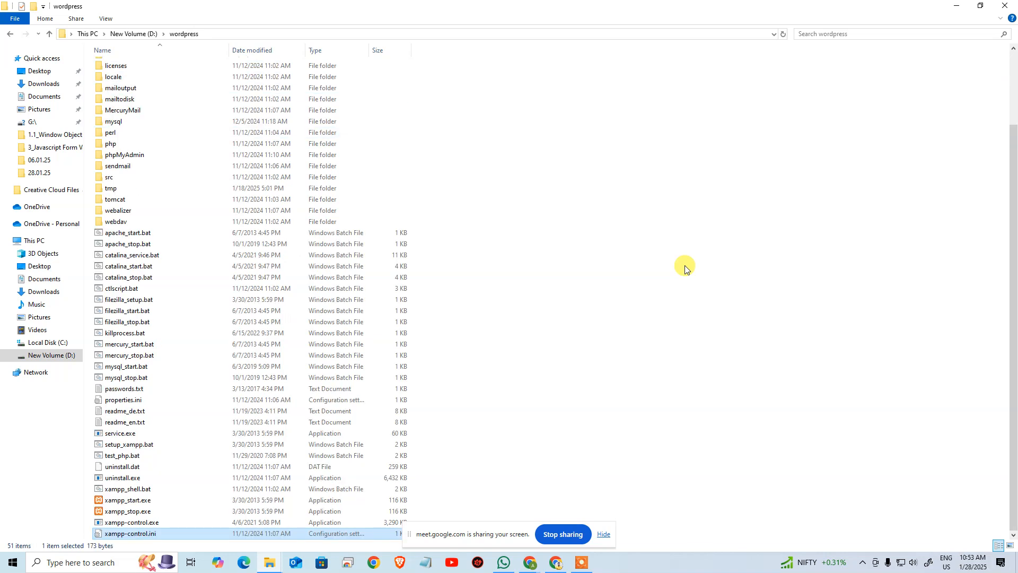
key("Up")
key("Return")
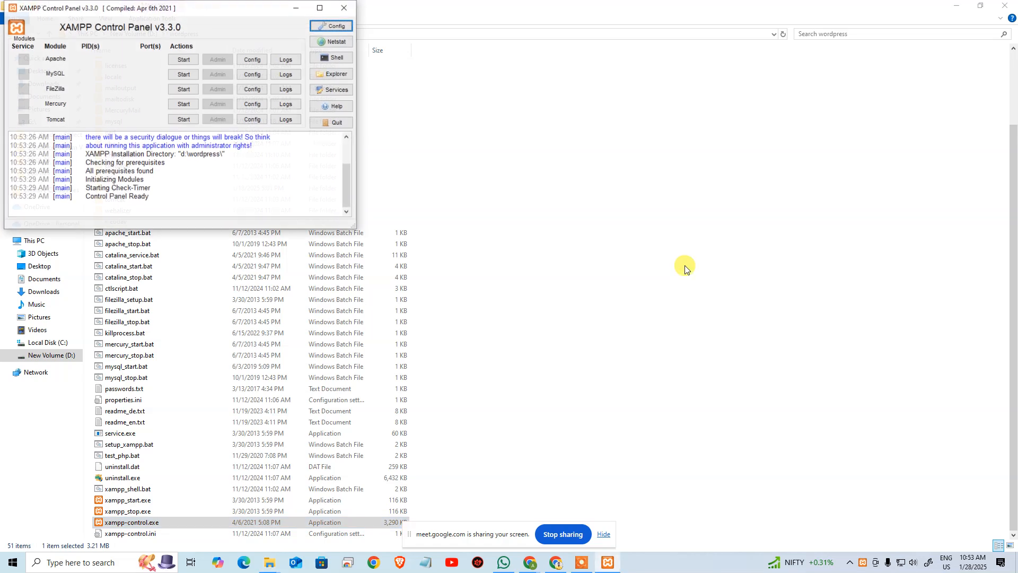
Step: Start the Apache and MySQL modules in XAMPP and move its control panel away from the file list
left_click(193, 57)
left_click(190, 74)
left_click_drag(221, 7, 555, 107)
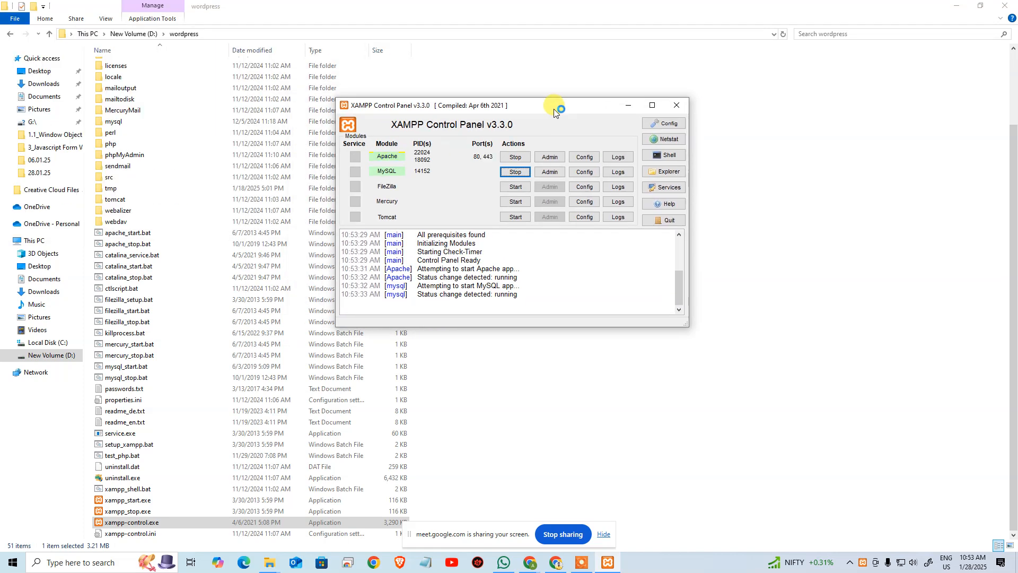
left_click_drag(554, 109, 640, 112)
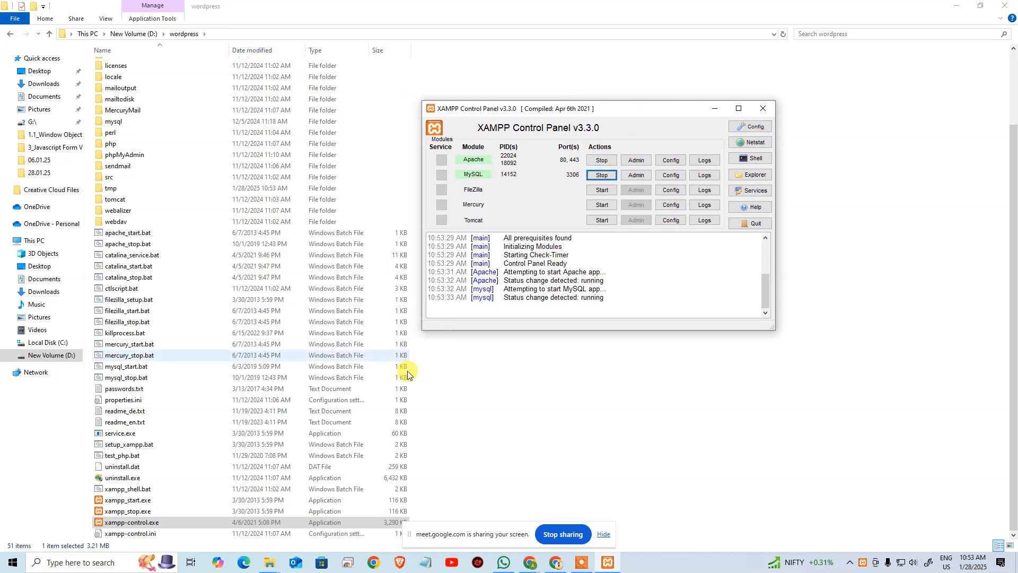
Step: Switch to Chrome and try to load localhost/woo-commerce in a new tab
left_click(530, 569)
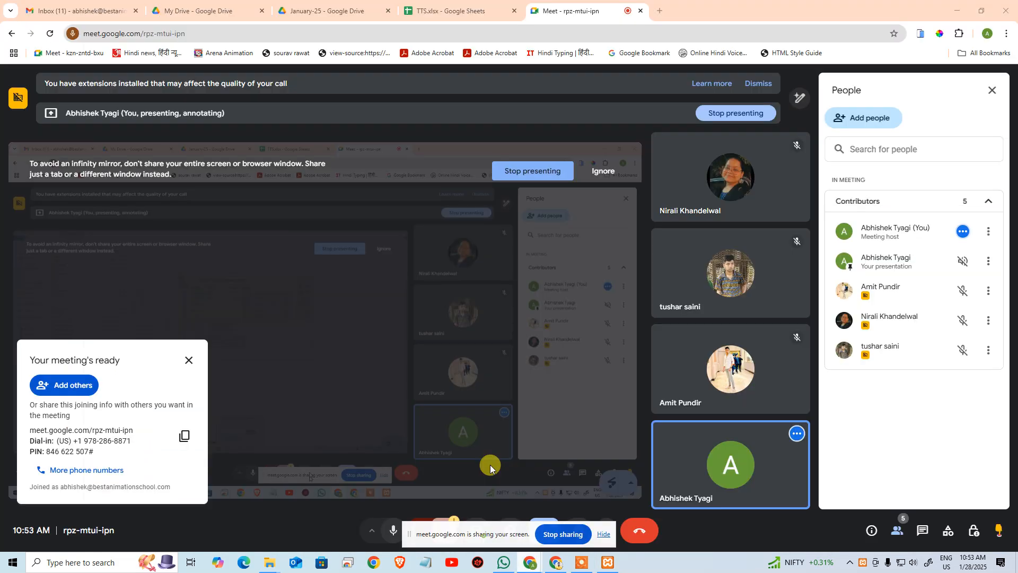
left_click(660, 10)
type("1")
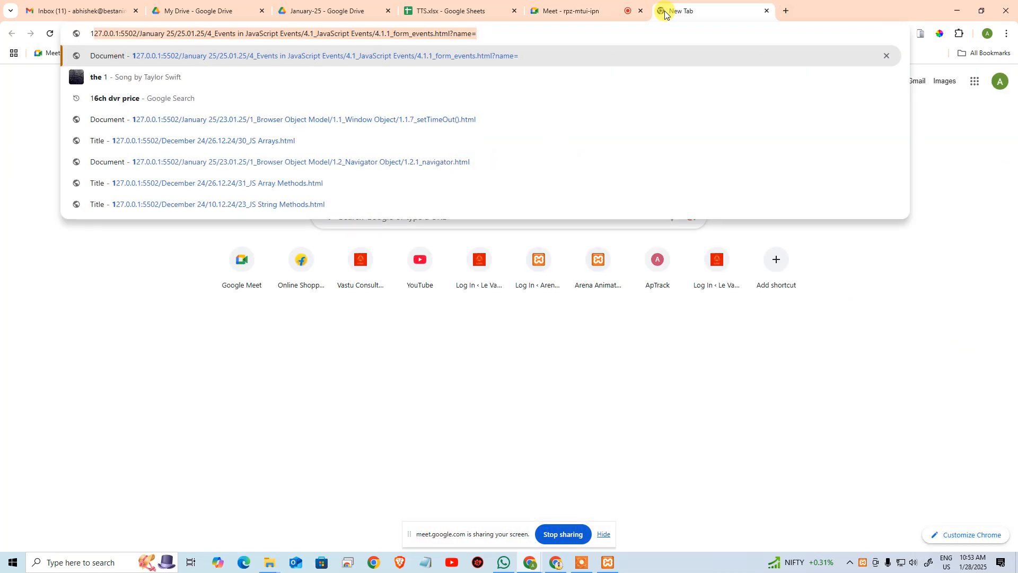
key("BackSpace")
key("BackSpace")
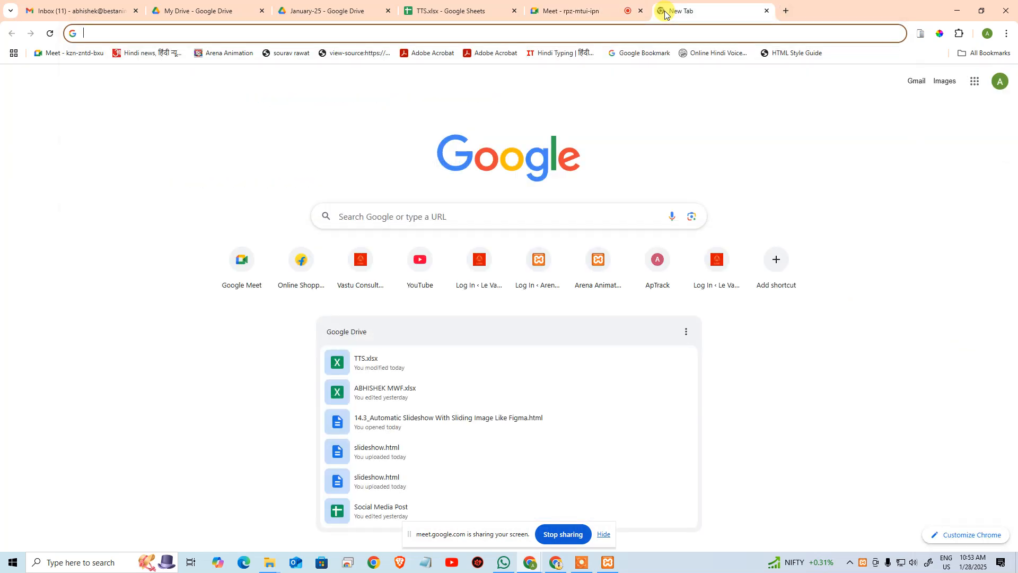
type("LO")
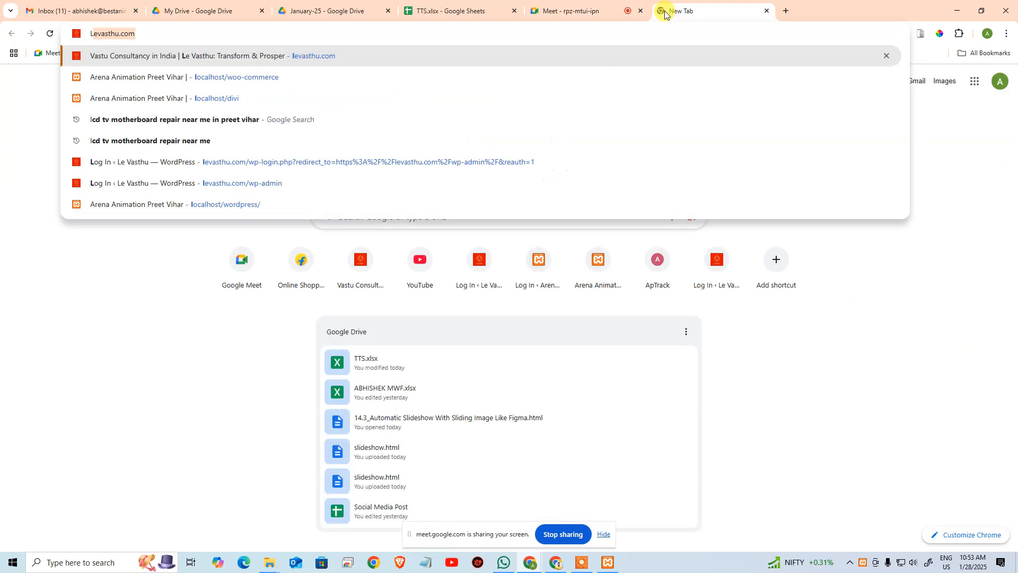
key("Return")
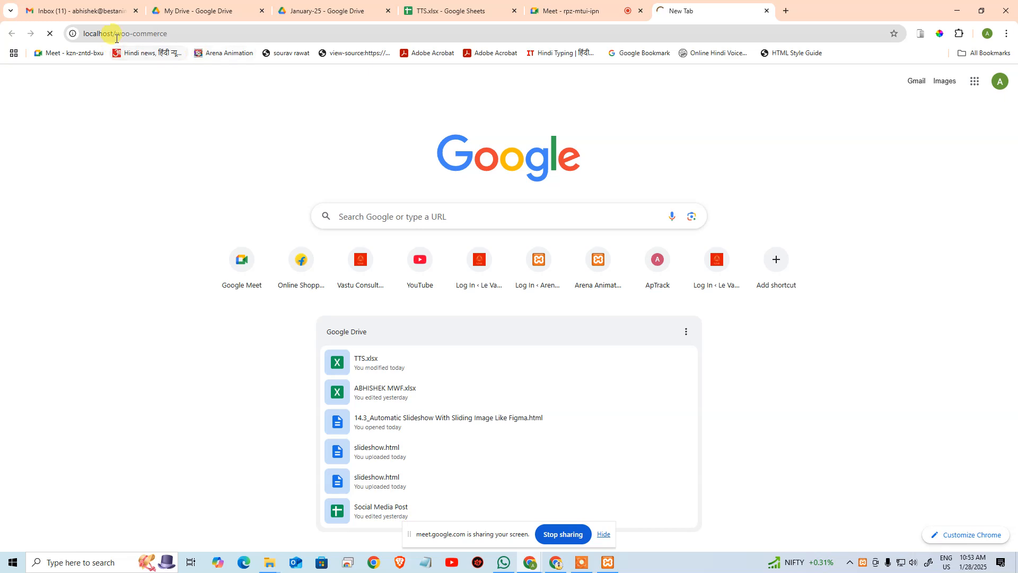
Step: Replace the localhost address in the new tab with ARENAPV.hyperphp.com/static_site2/
left_click_drag(115, 33, 314, 35)
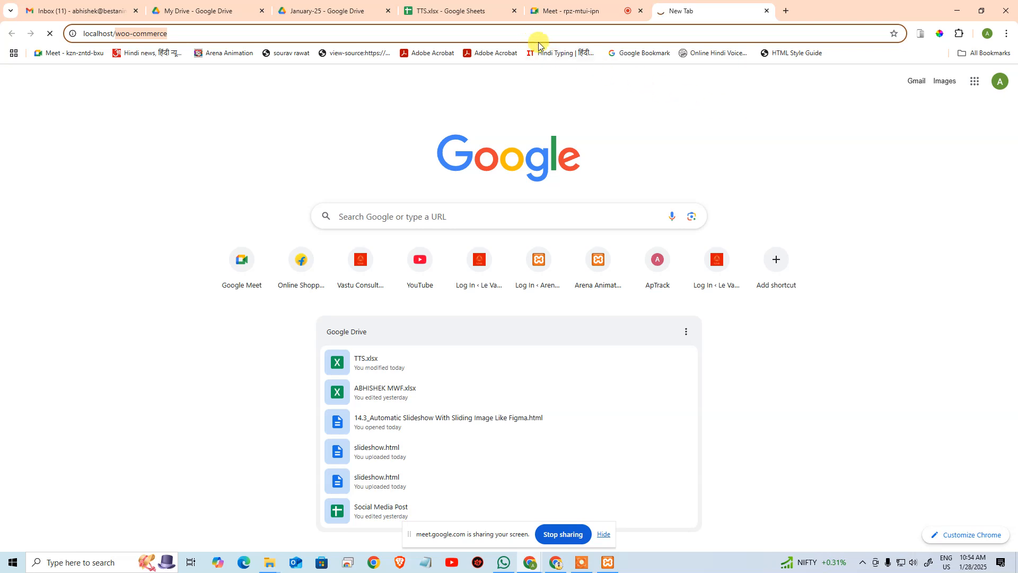
left_click(605, 31)
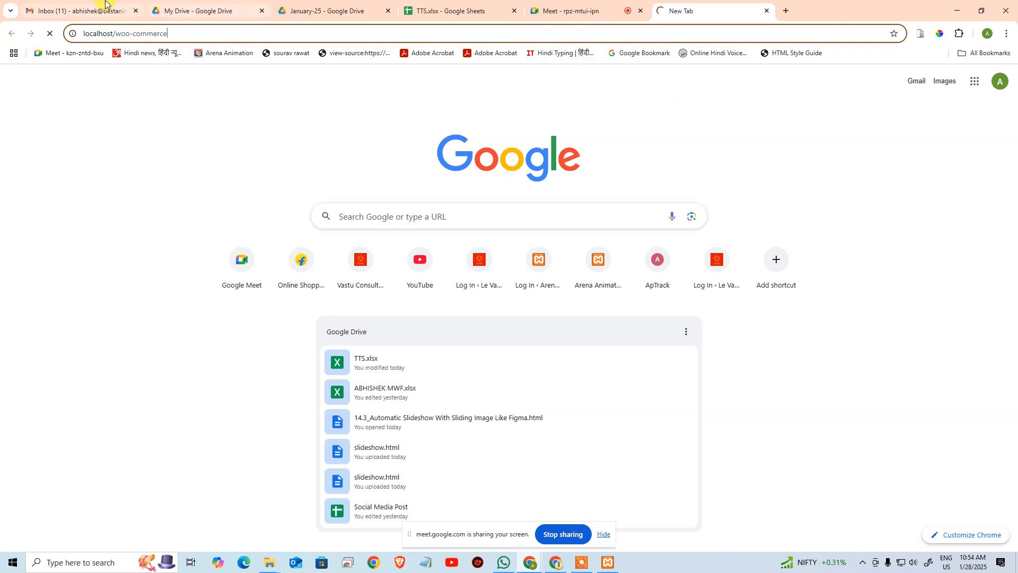
key("ctrl+a")
key("BackSpace")
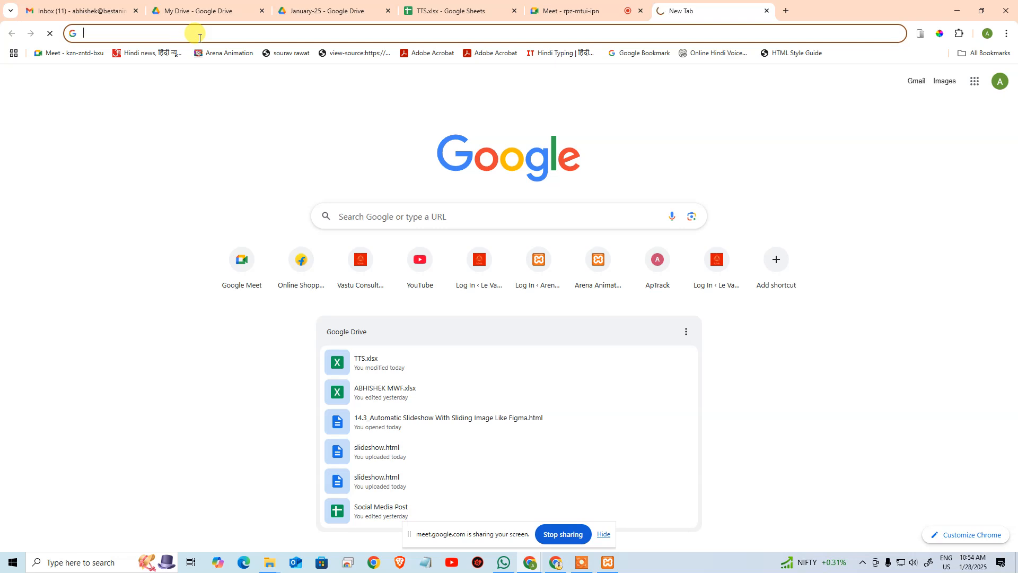
type("ARENAPV")
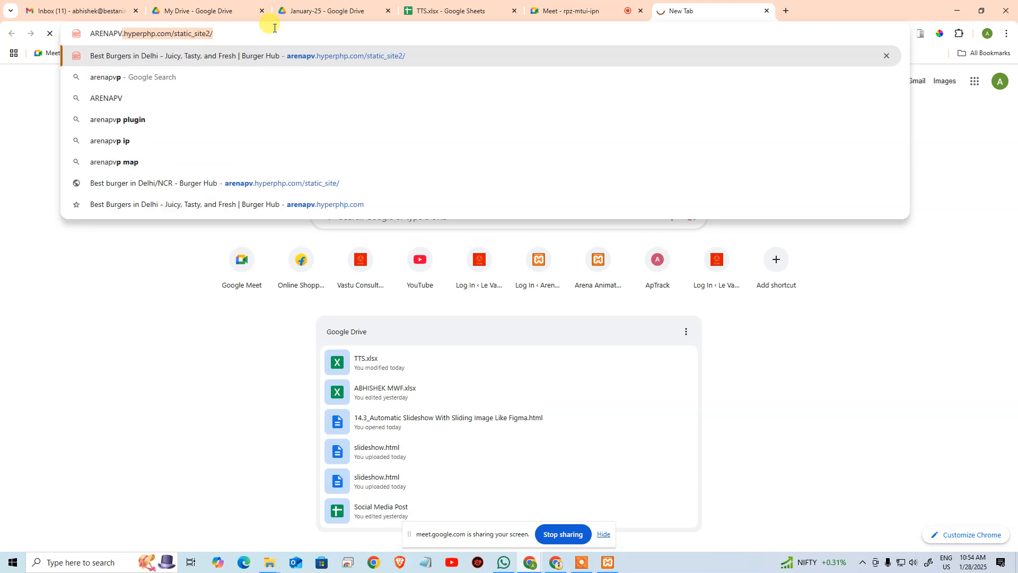
Step: Stop the Apache and MySQL modules in XAMPP, and close the new browser tab in Chrome
left_click(608, 558)
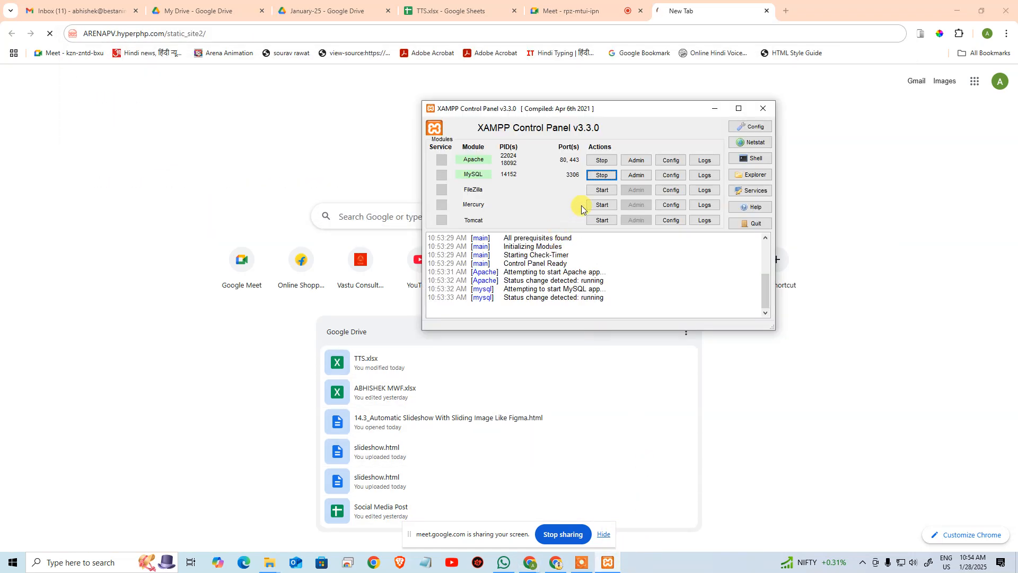
left_click(602, 160)
left_click(602, 175)
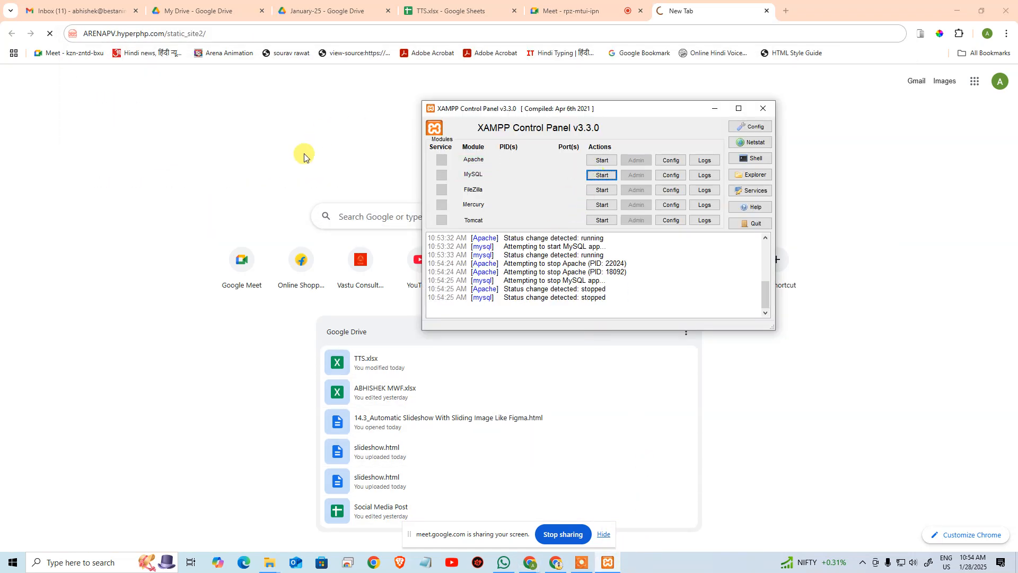
left_click(701, 5)
key("ctrl+w")
Step: Open the newest starred hyperphp.com hosting account email in Gmail and load its cPanel URL in a new tab
left_click(80, 10)
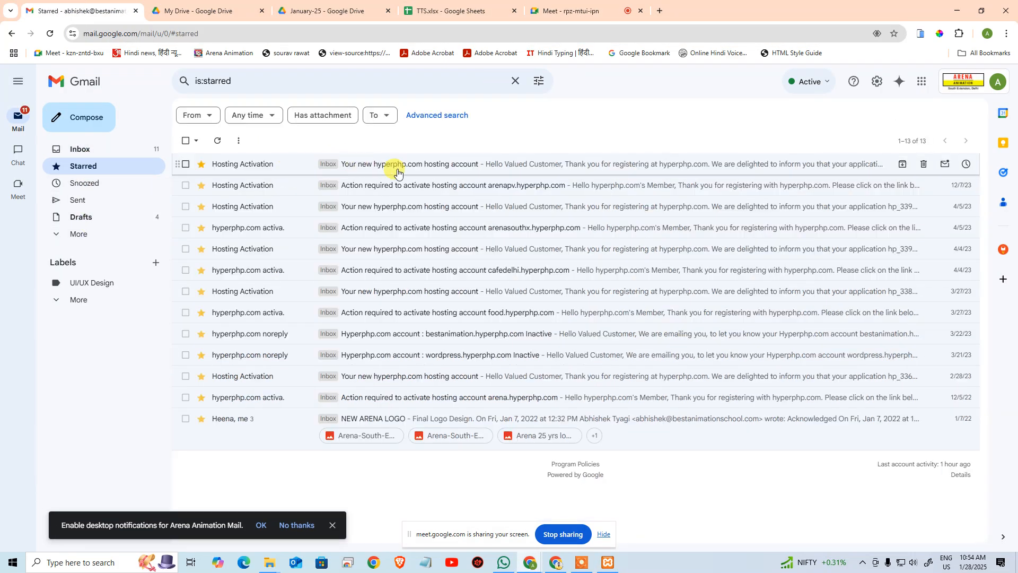
left_click(423, 166)
scroll(392, 360, "down", 5)
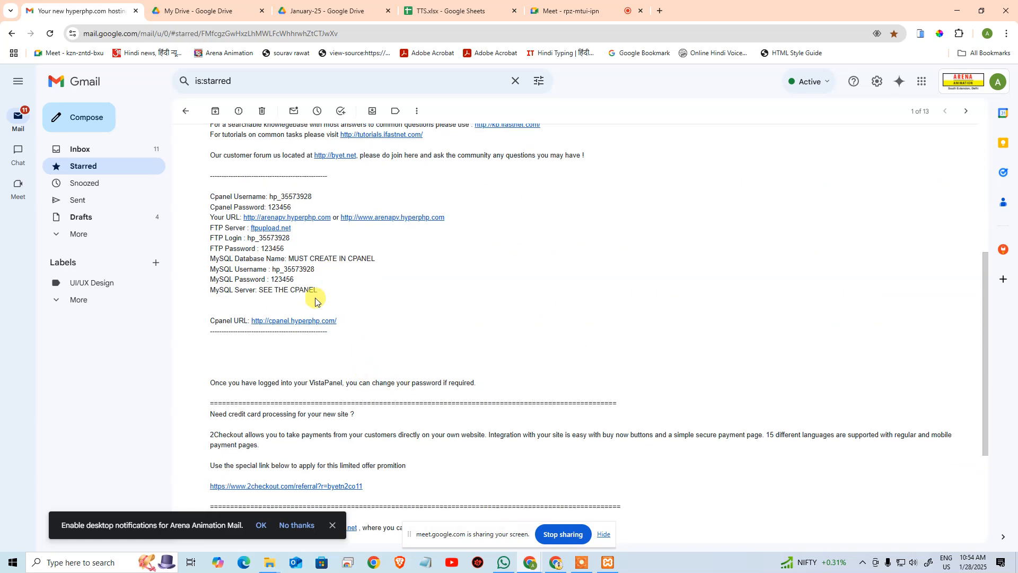
middle_click(297, 320)
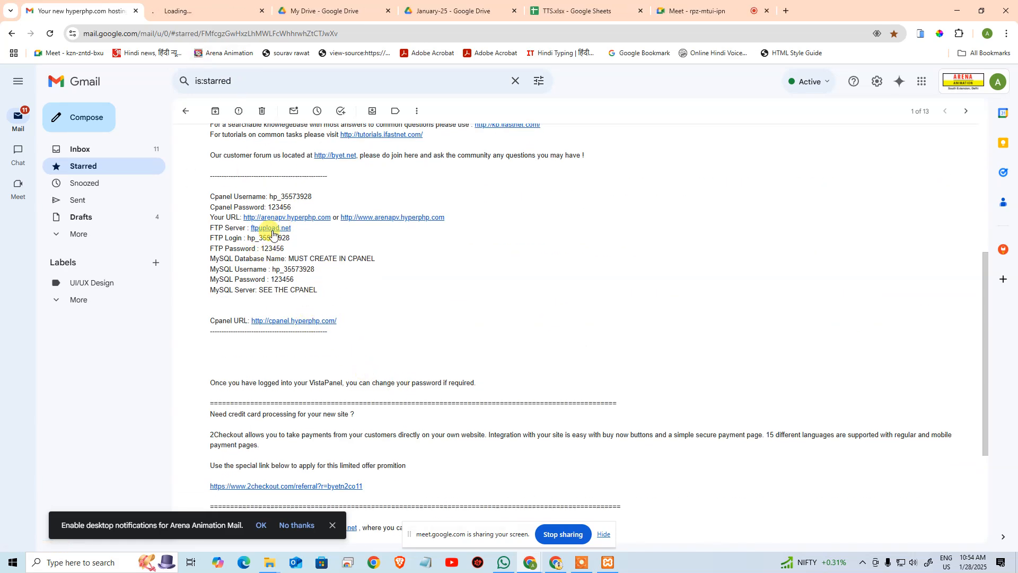
Step: Log in to the hosting control panel with the cPanel username copied from the email and the account password
left_click_drag(270, 196, 314, 197)
key("ctrl+c")
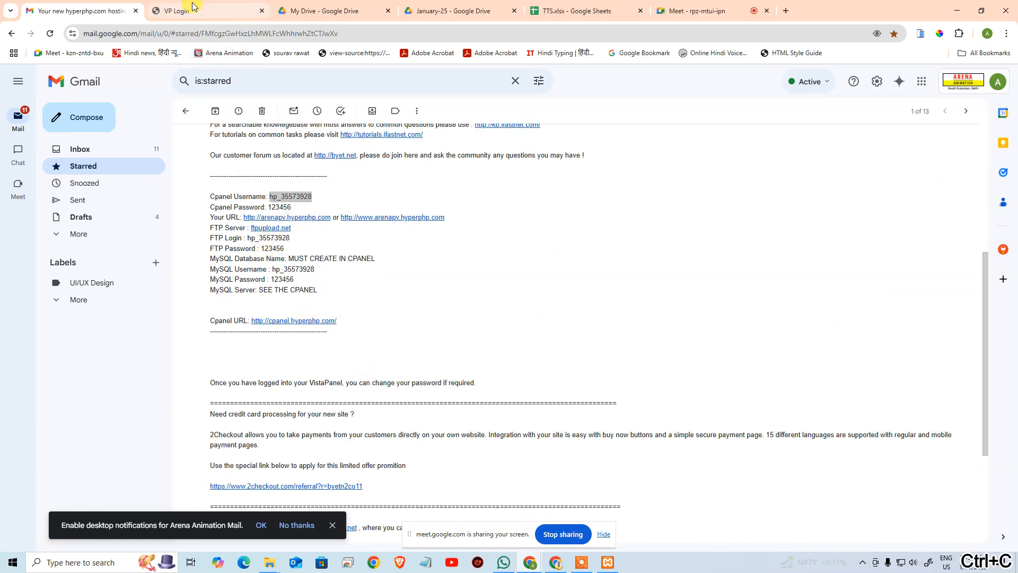
left_click(196, 12)
left_click(484, 211)
key("ctrl+v")
left_click(517, 262)
type("*****")
left_click(519, 282)
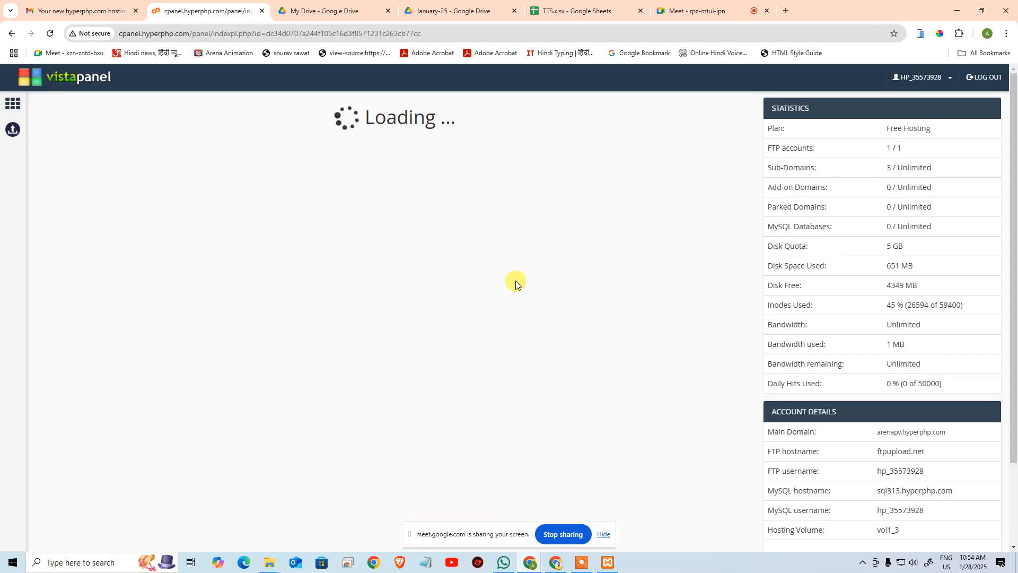
Step: Open the Online File Manager from the hosting panel and go up from htdocs to the account's root folder
left_click_drag(886, 175, 952, 173)
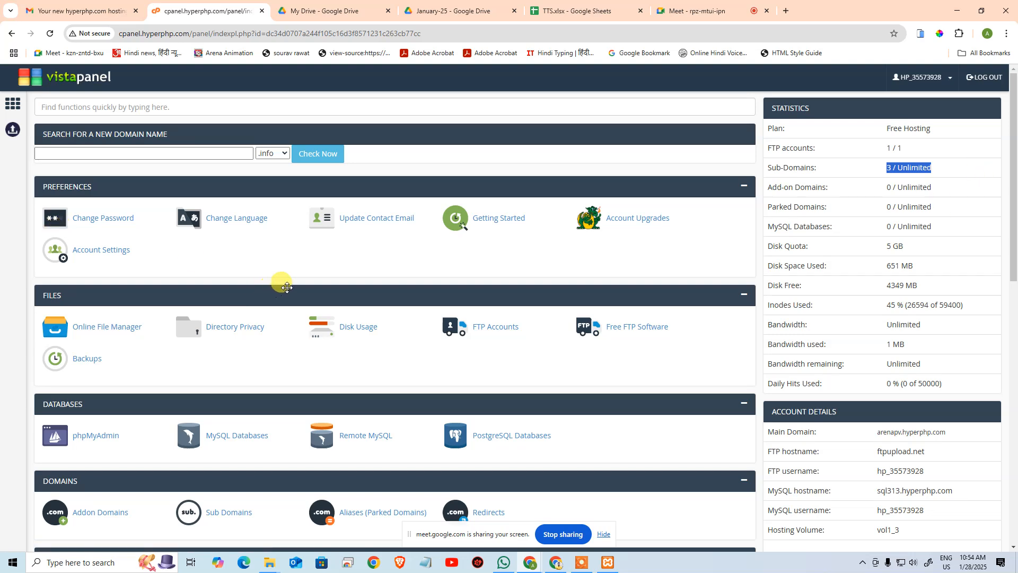
scroll(308, 302, "down", 4)
scroll(277, 291, "up", 2)
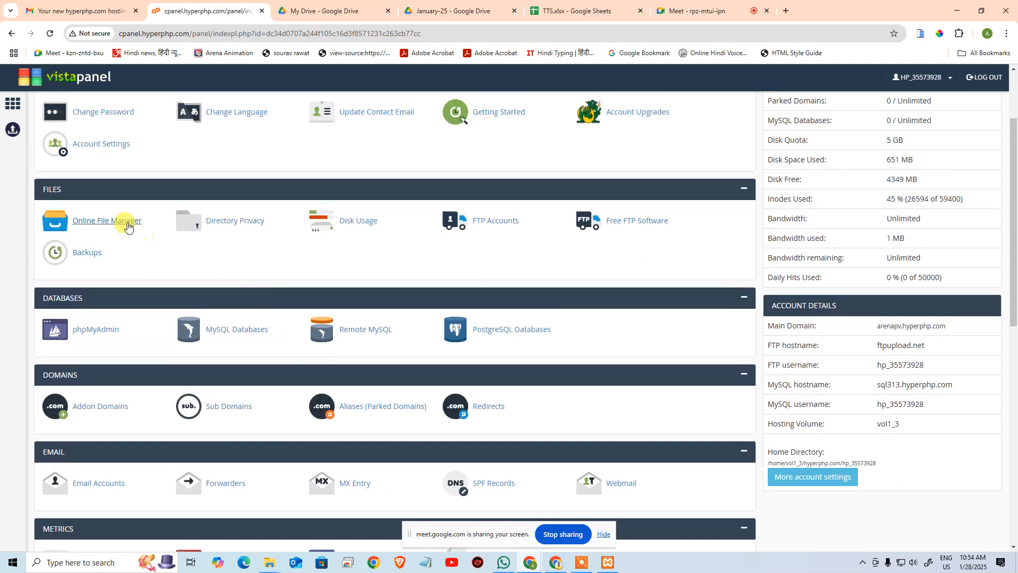
left_click(127, 222)
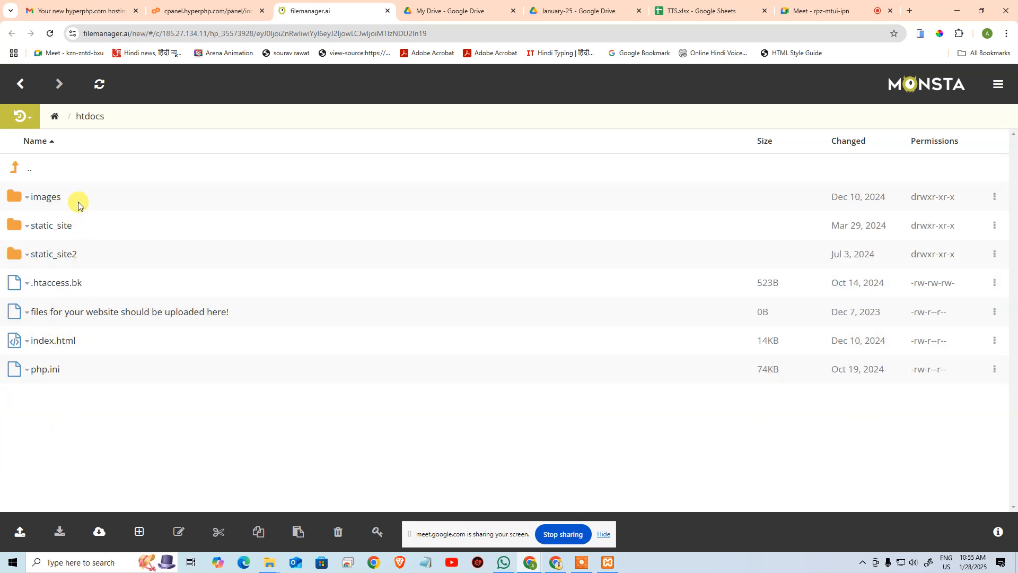
left_click(19, 90)
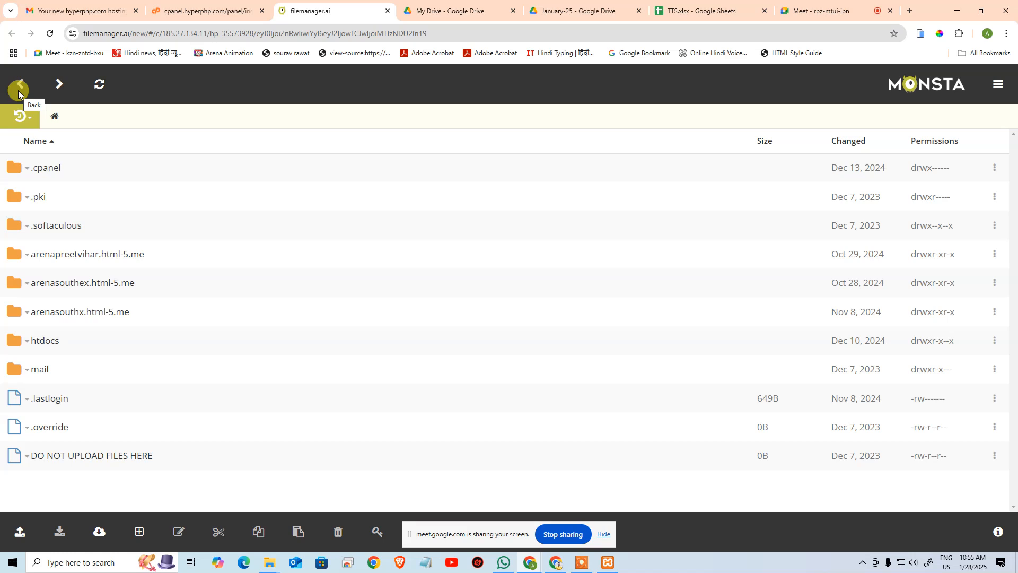
Step: Load the arenapv.hyperphp.com home page in a new browser tab, without the static_site2 path
left_click(912, 11)
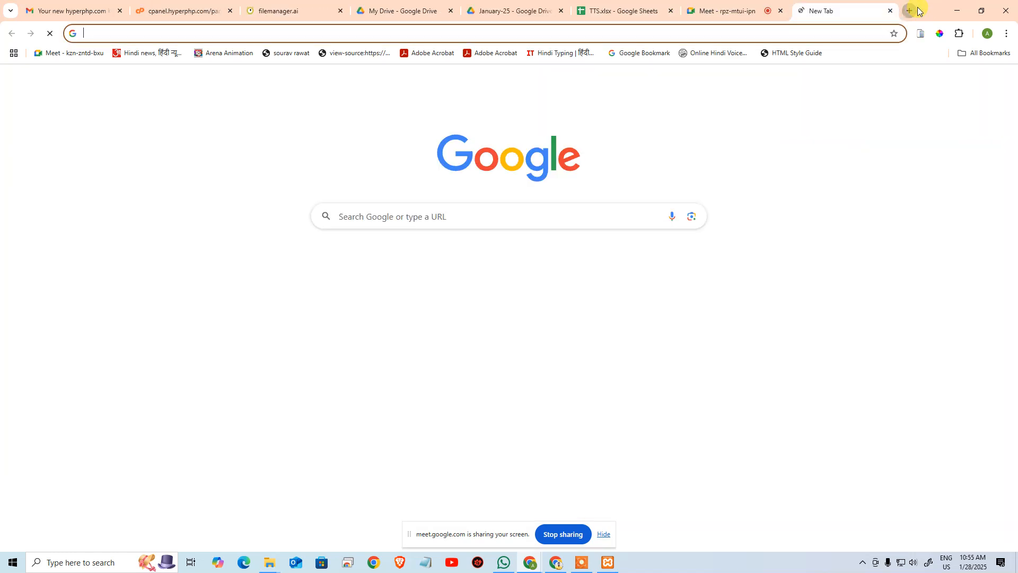
type("ARENAPV")
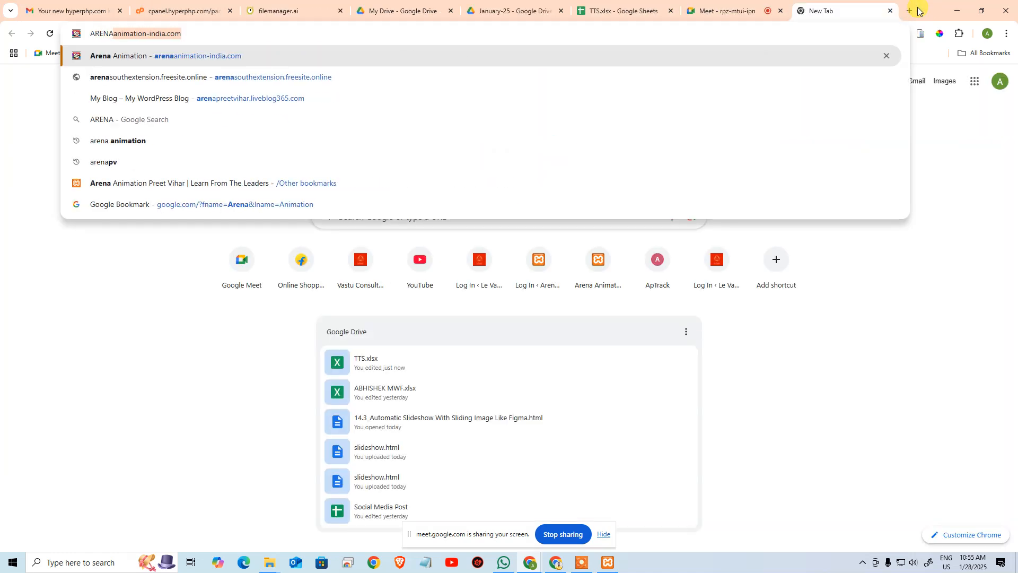
key("Right")
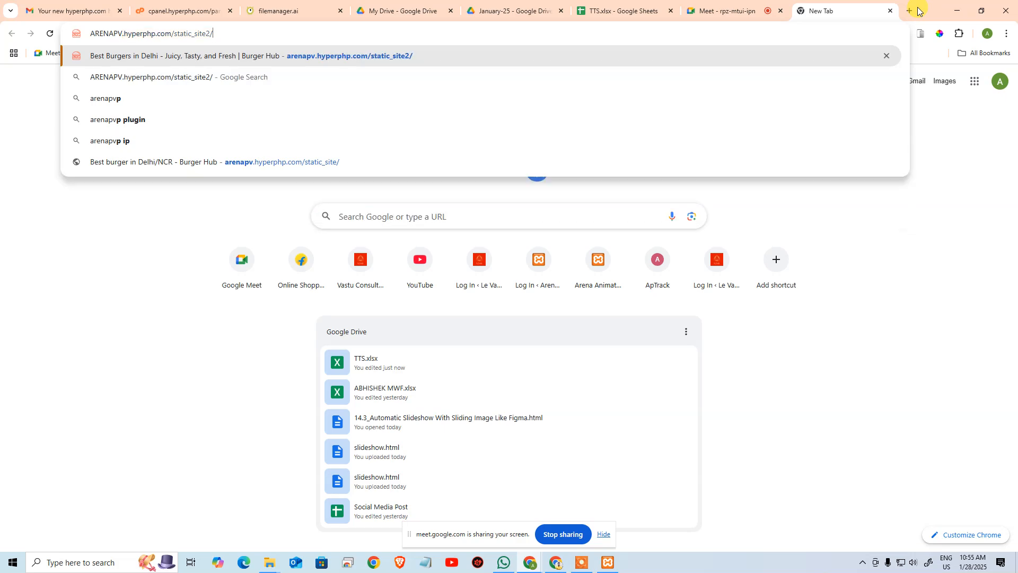
key("ctrl+shift+Left")
key("ctrl+shift+Left")
key("ctrl+shift+Right")
key("BackSpace")
key("Return")
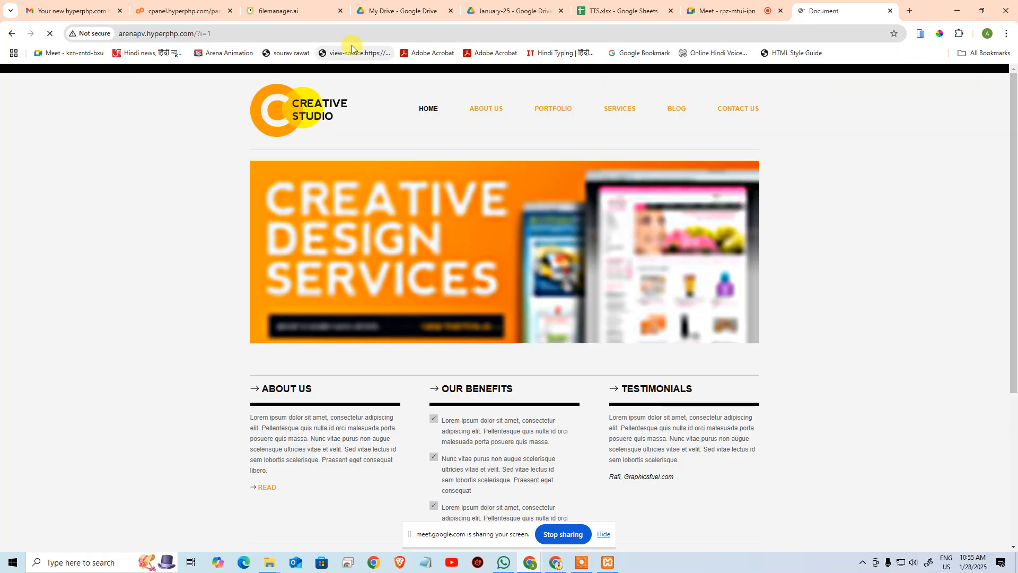
Step: Preview the arenapv.hyperphp.com home page in the mobile phone simulator, and close the simulator
left_click(920, 33)
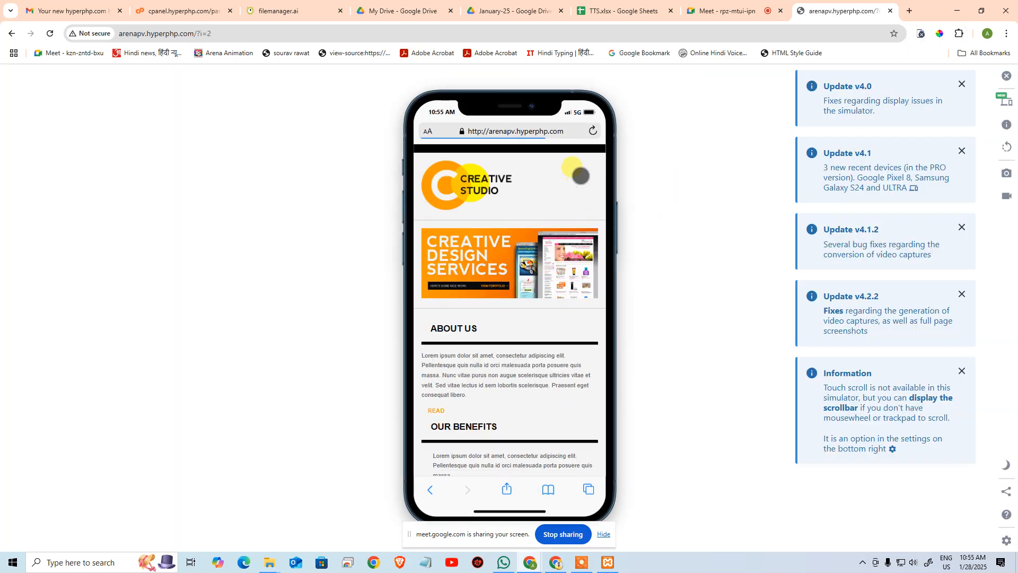
left_click(593, 181)
left_click(594, 183)
left_click(1005, 85)
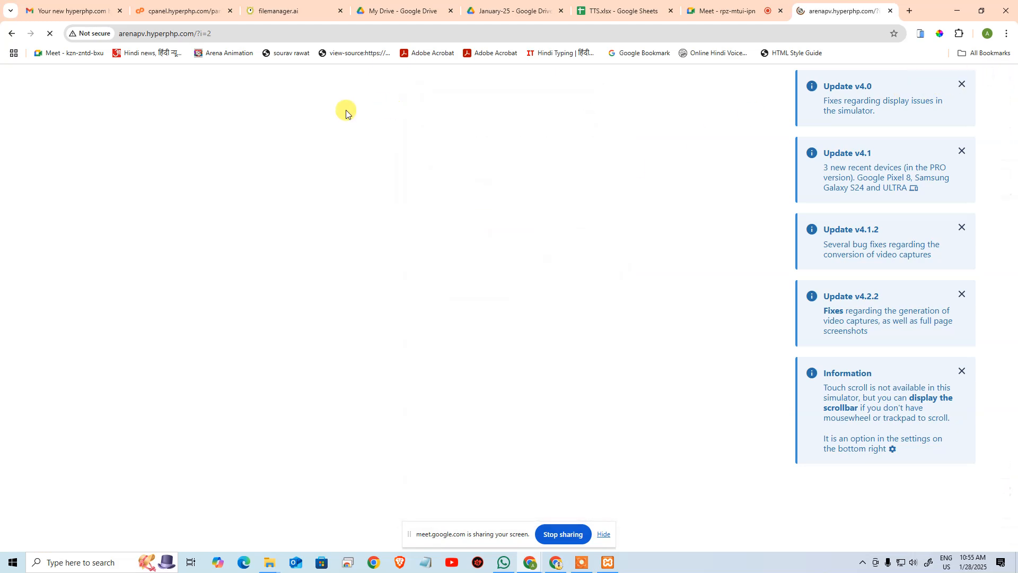
Step: Create the subdomain arenapv under html-5.me on the hosting control panel's Subdomains page
left_click(71, 10)
left_click(183, 12)
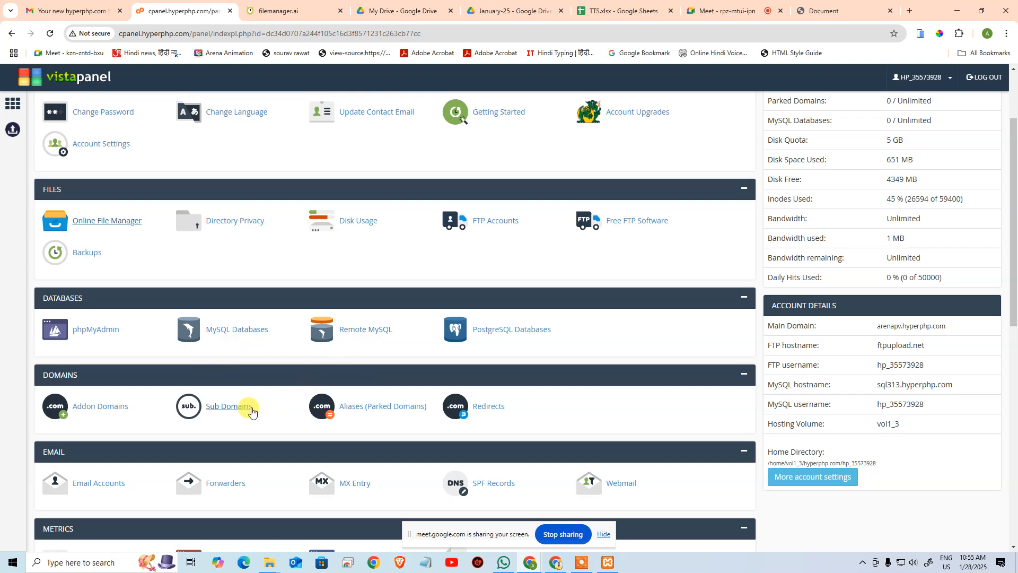
left_click(234, 406)
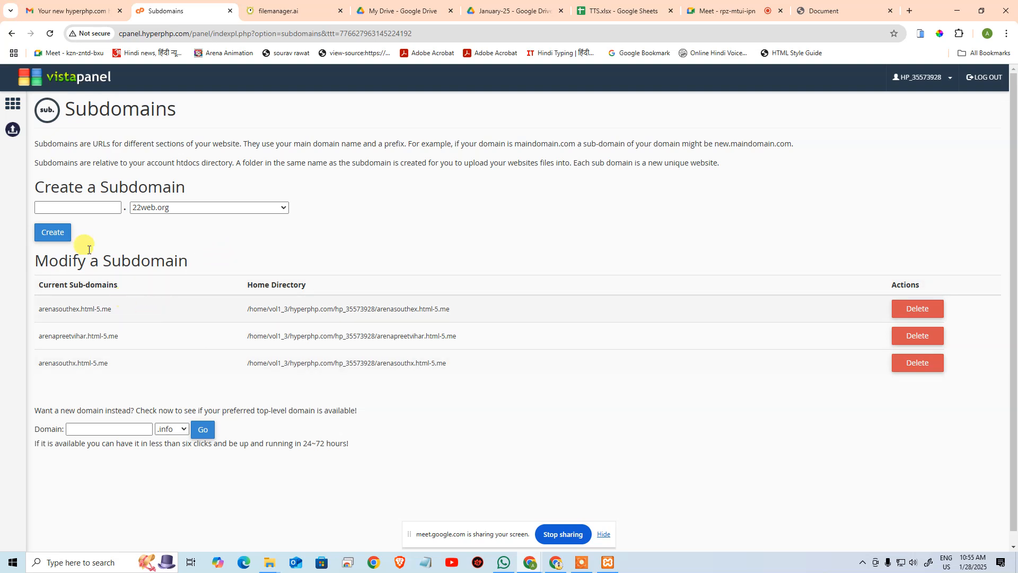
left_click(93, 207)
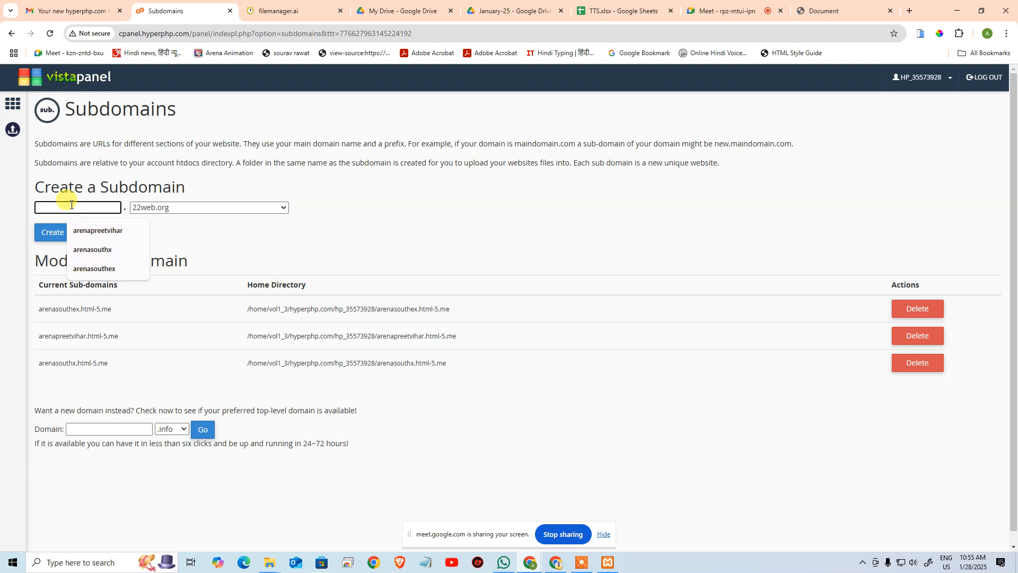
type("pv")
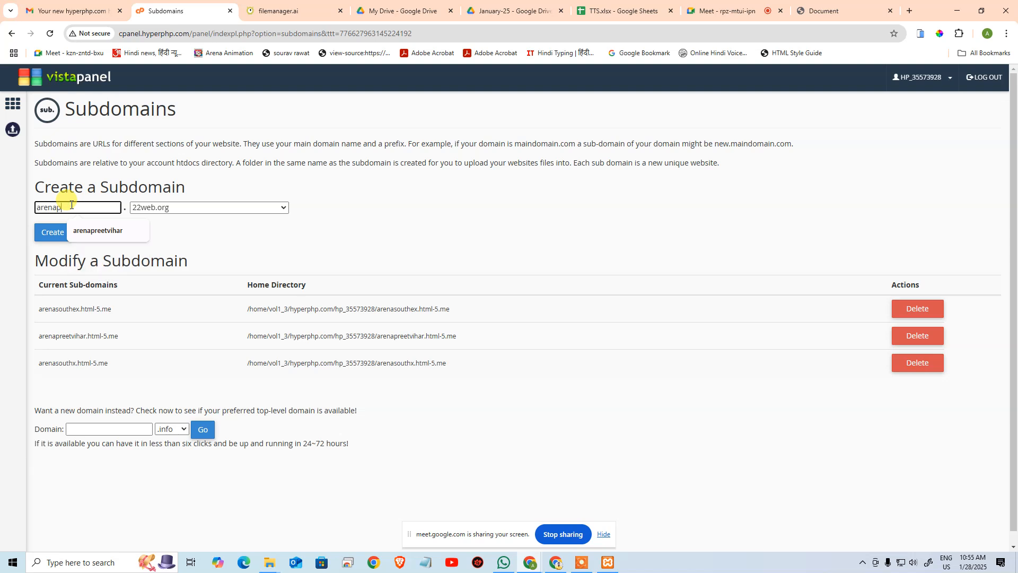
left_click(161, 207)
scroll(177, 318, "down", 1)
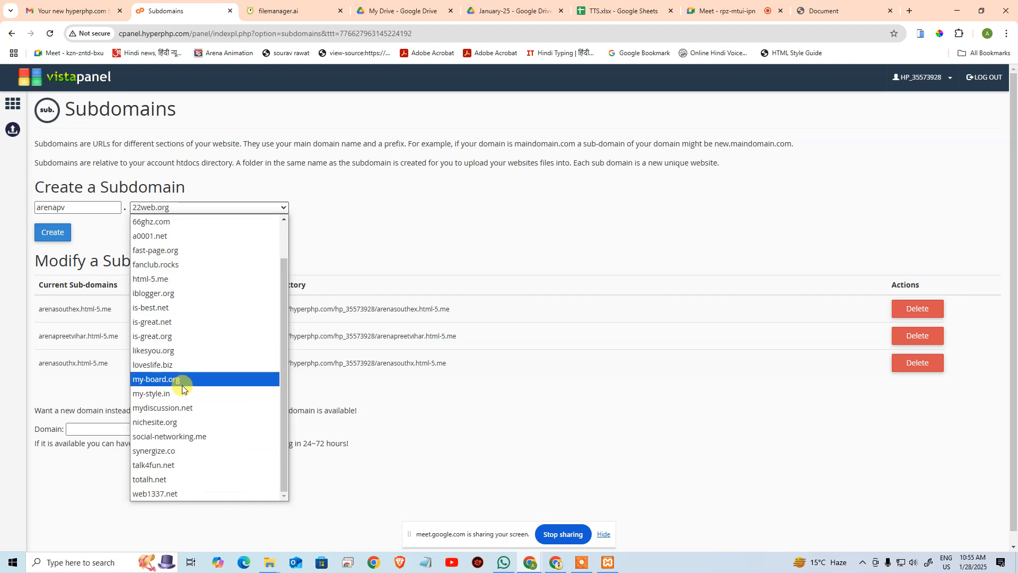
left_click(176, 277)
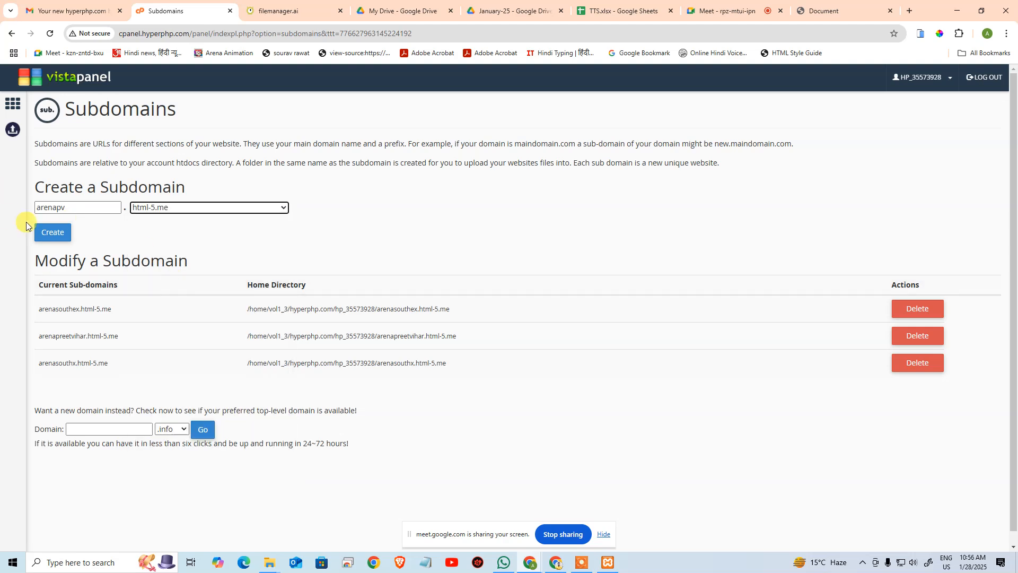
left_click(50, 233)
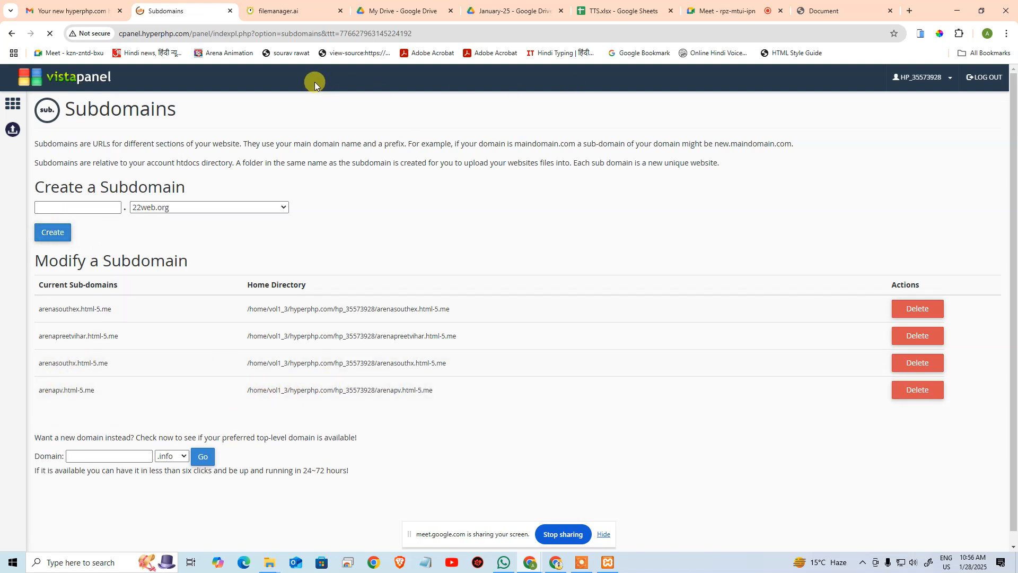
Step: Close and reopen the Online File Manager, and check the account's root folder for the arenapv.html-5.me directory
left_click(275, 12)
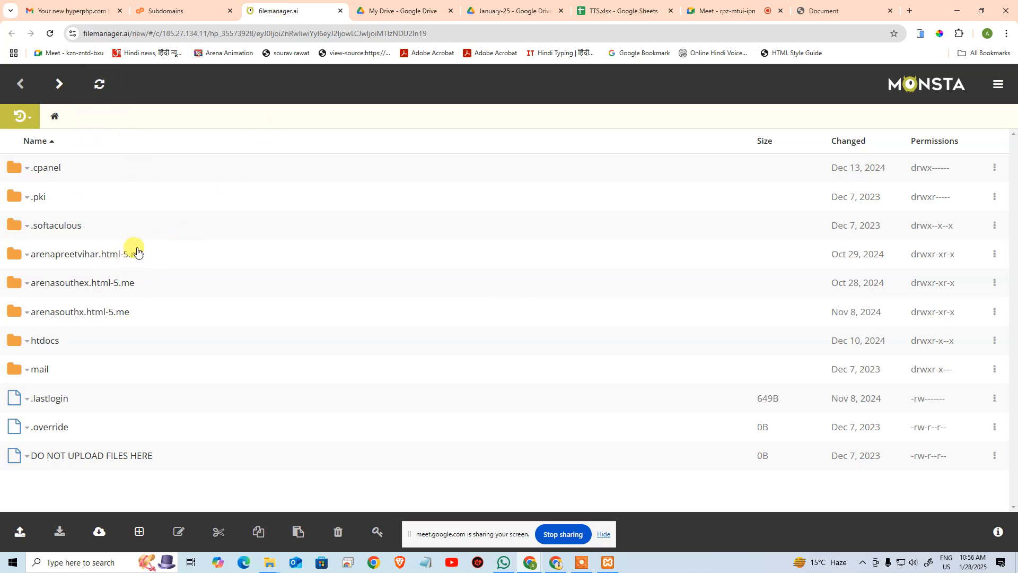
left_click(193, 9)
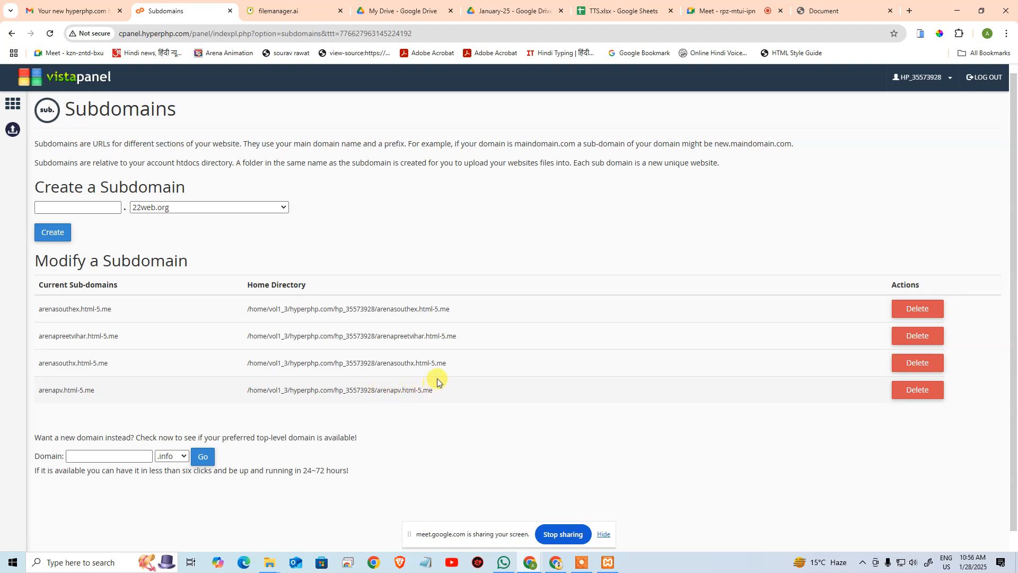
left_click(279, 11)
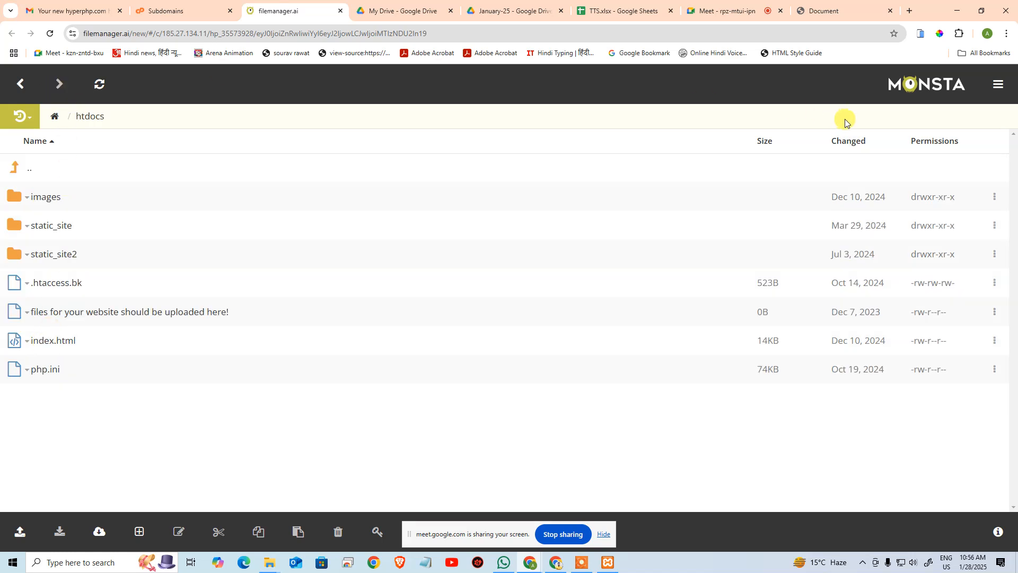
middle_click(276, 15)
left_click(155, 12)
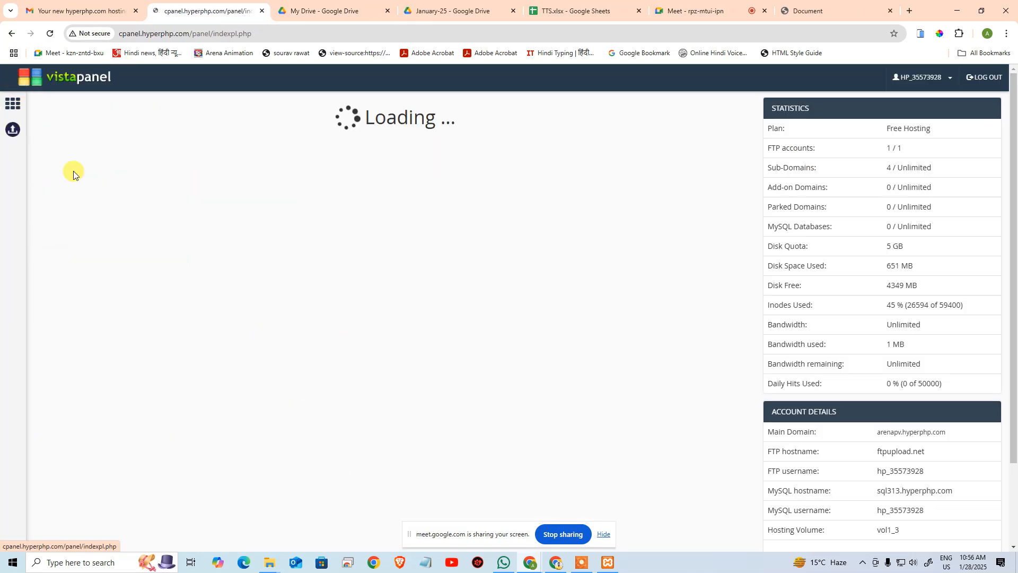
left_click(130, 329)
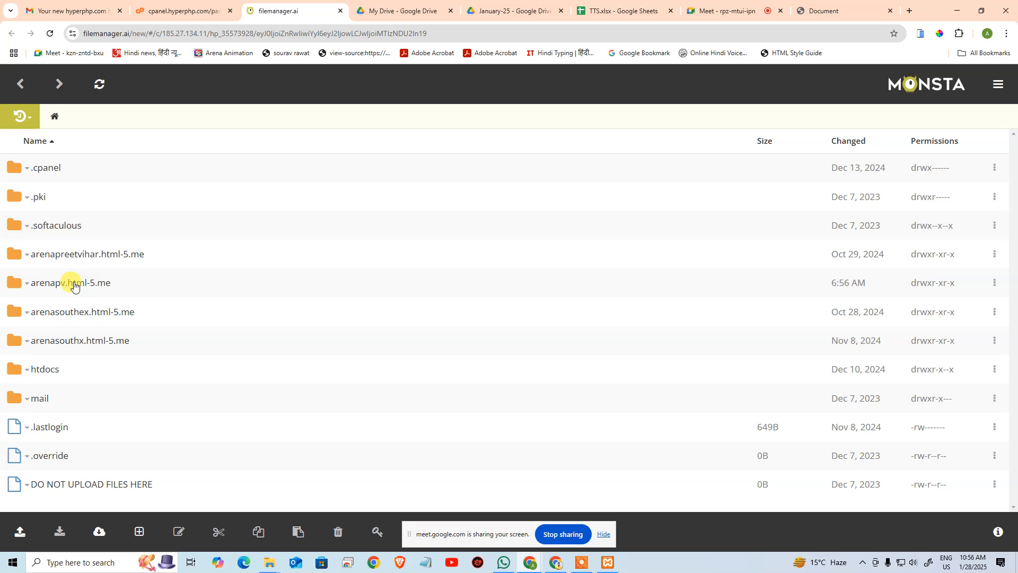
Step: Return to the hosting control panel and open the Softaculous Apps Installer
left_click(162, 10)
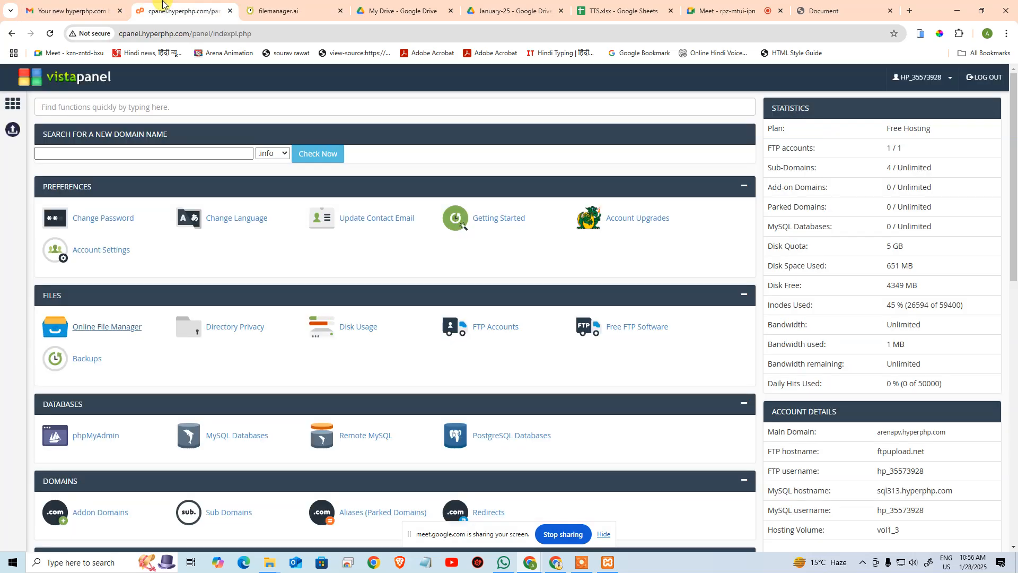
scroll(282, 300, "down", 9)
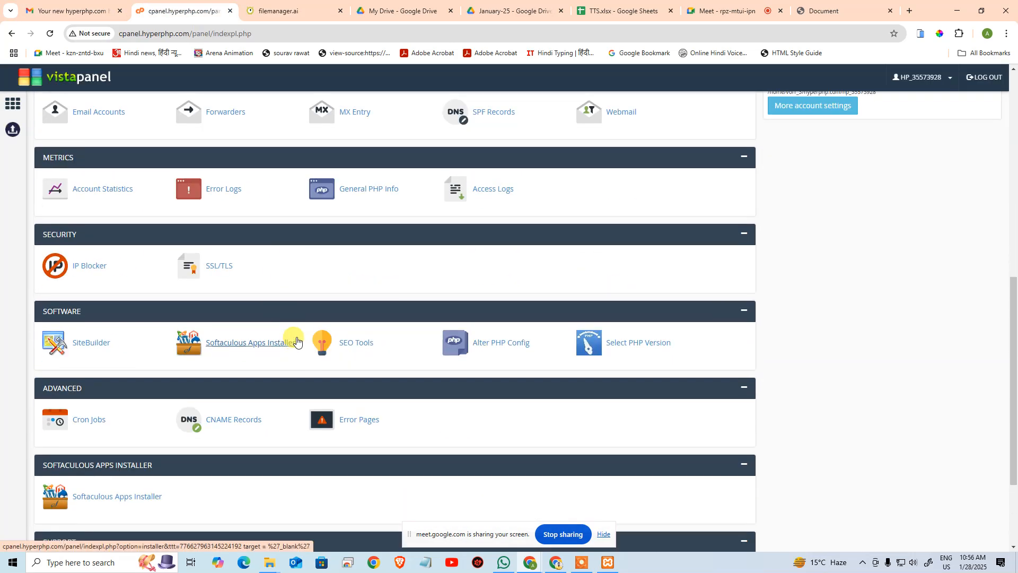
scroll(282, 360, "down", 3)
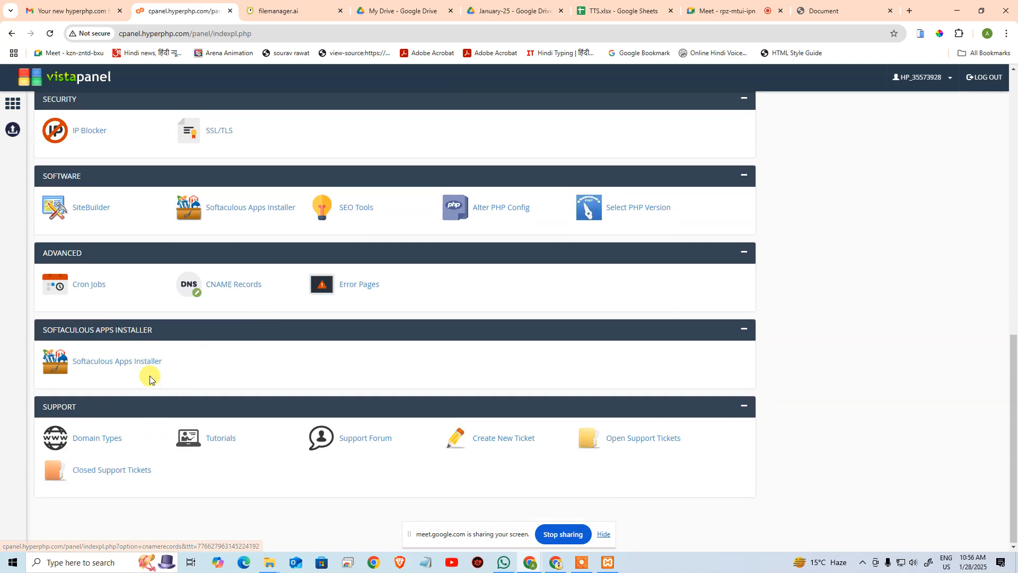
left_click(113, 358)
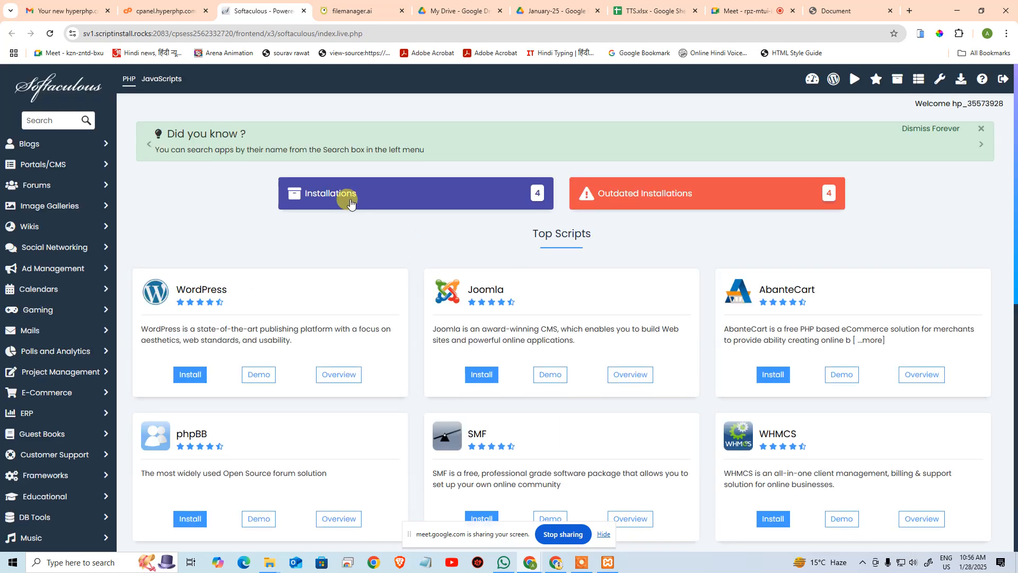
Step: Review the existing script installations in Softaculous and go back to its home page
left_click(349, 202)
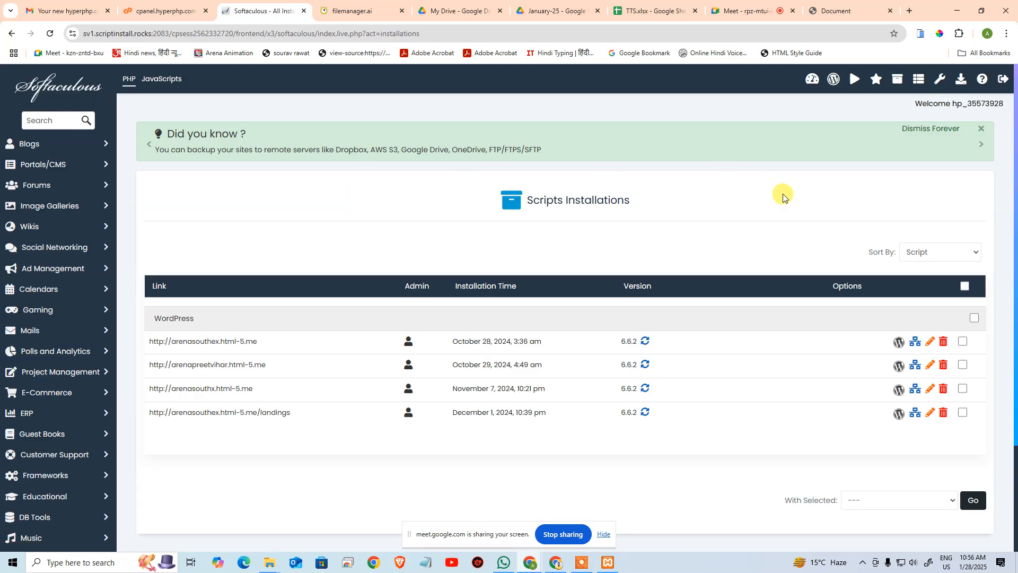
scroll(520, 238, "down", 1)
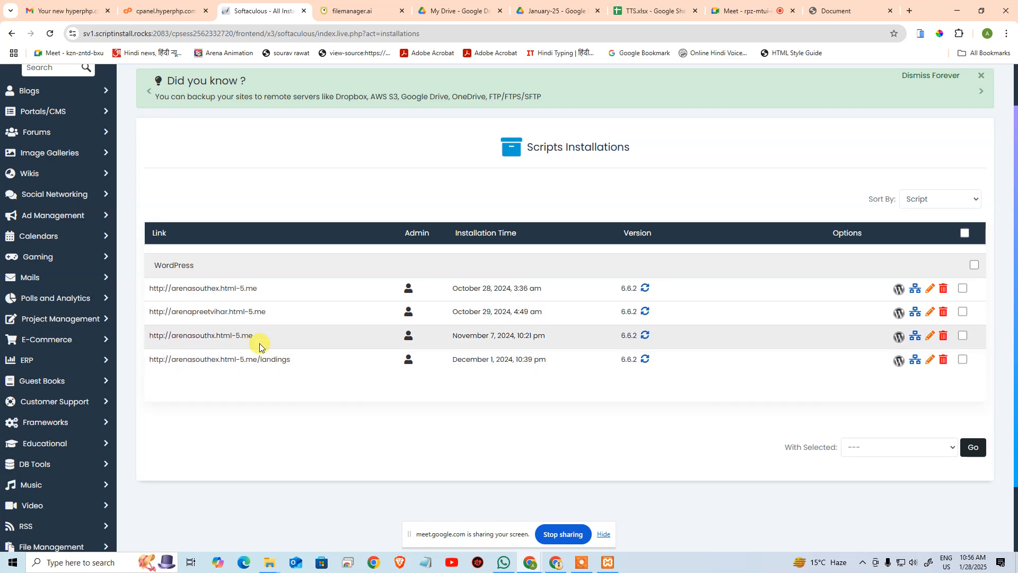
left_click(12, 33)
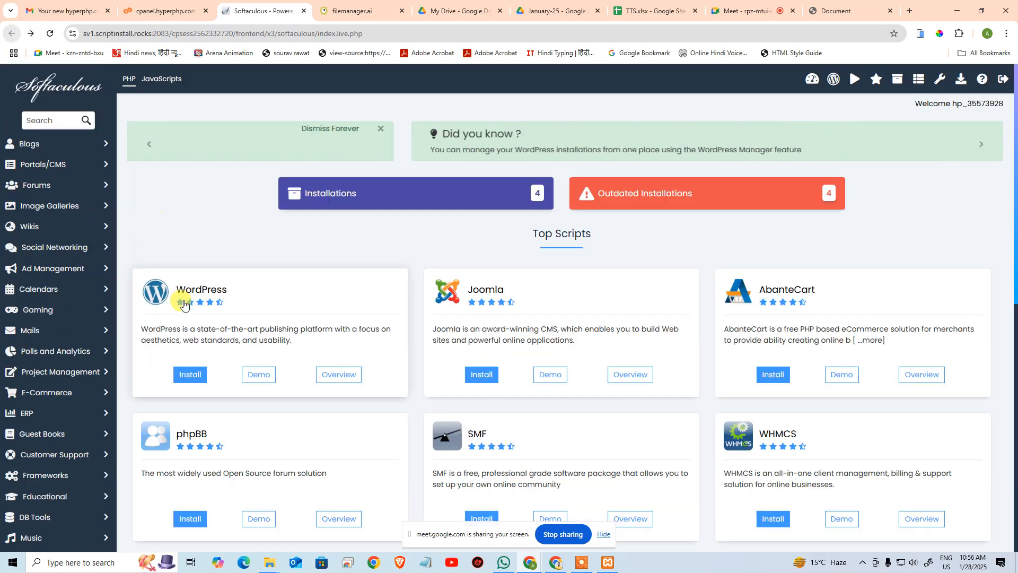
Step: Open the WordPress install form and choose arenapv.html-5.me as the installation domain, leaving the directory empty
left_click(379, 331)
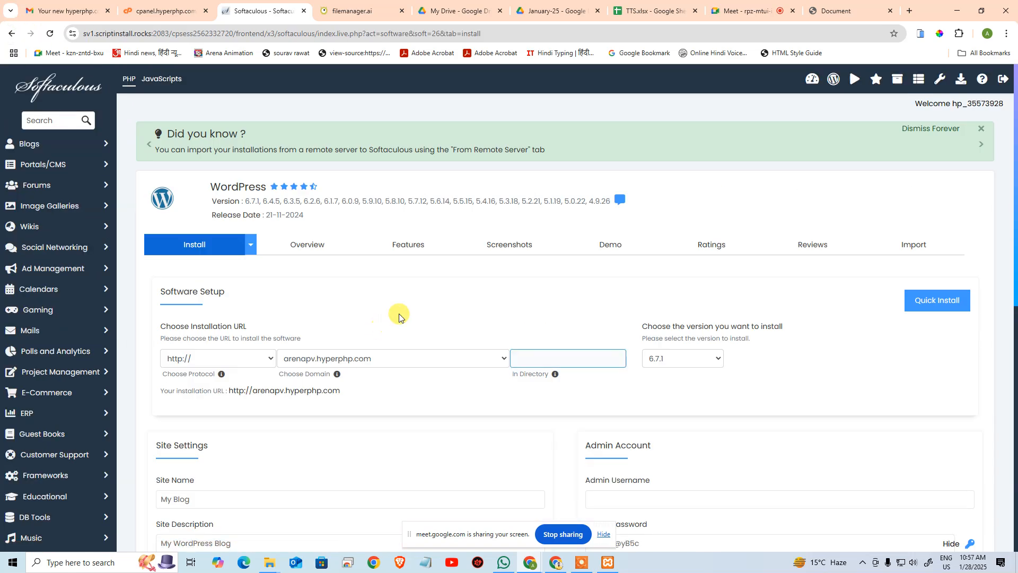
left_click(343, 358)
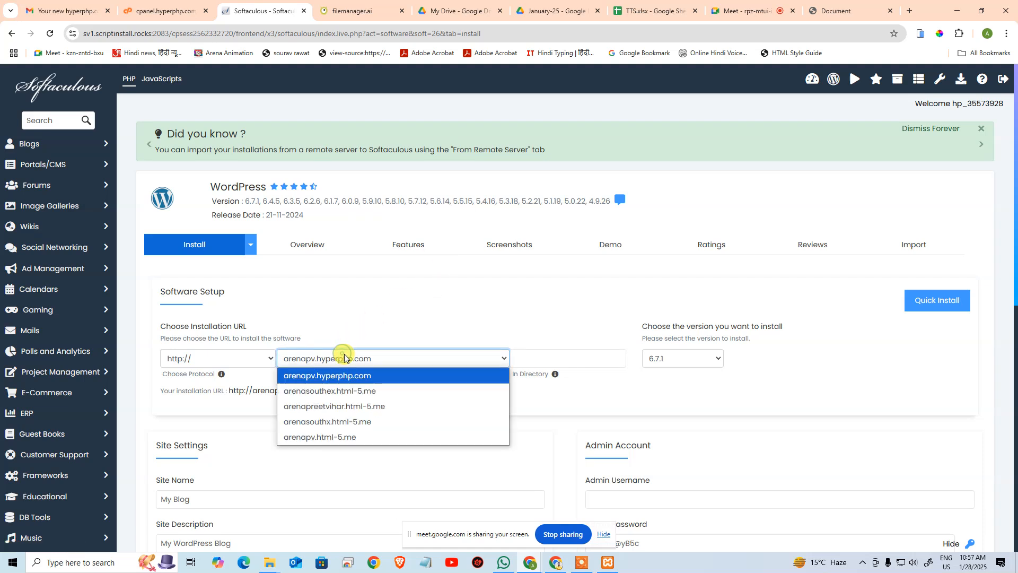
left_click(326, 437)
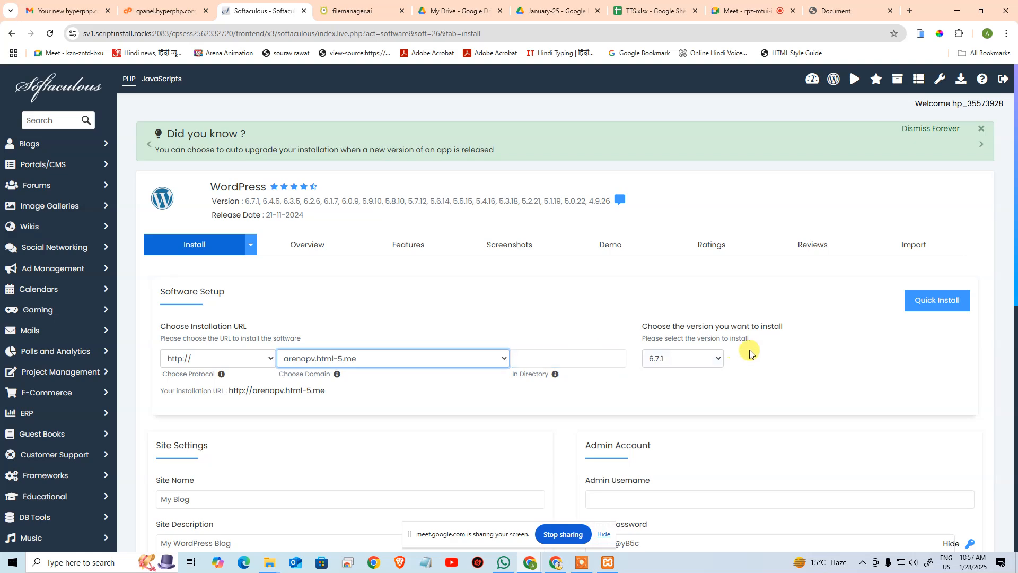
scroll(745, 352, "down", 3)
left_click(549, 203)
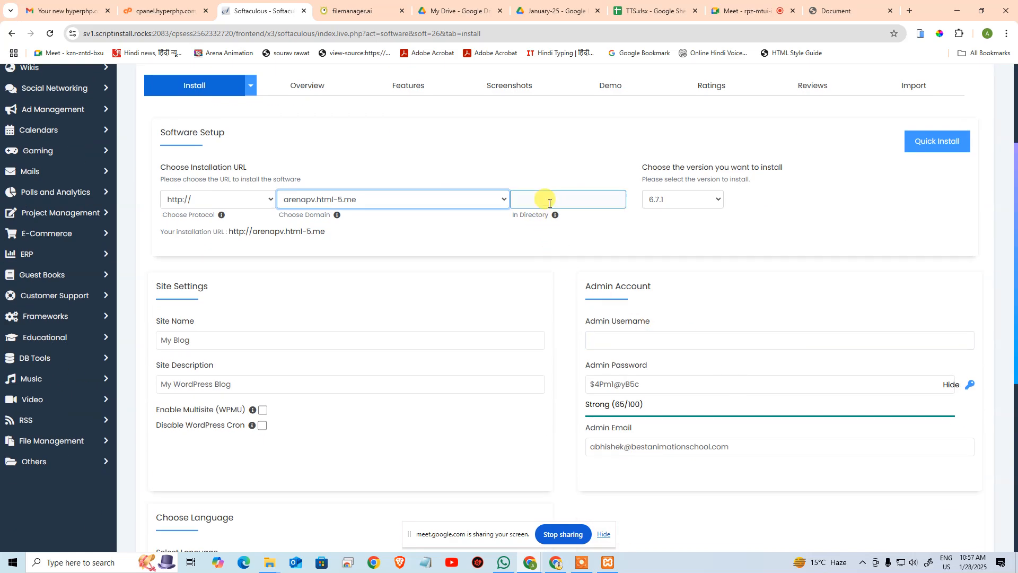
Step: Set the WordPress admin username to arena_pv
left_click(699, 335)
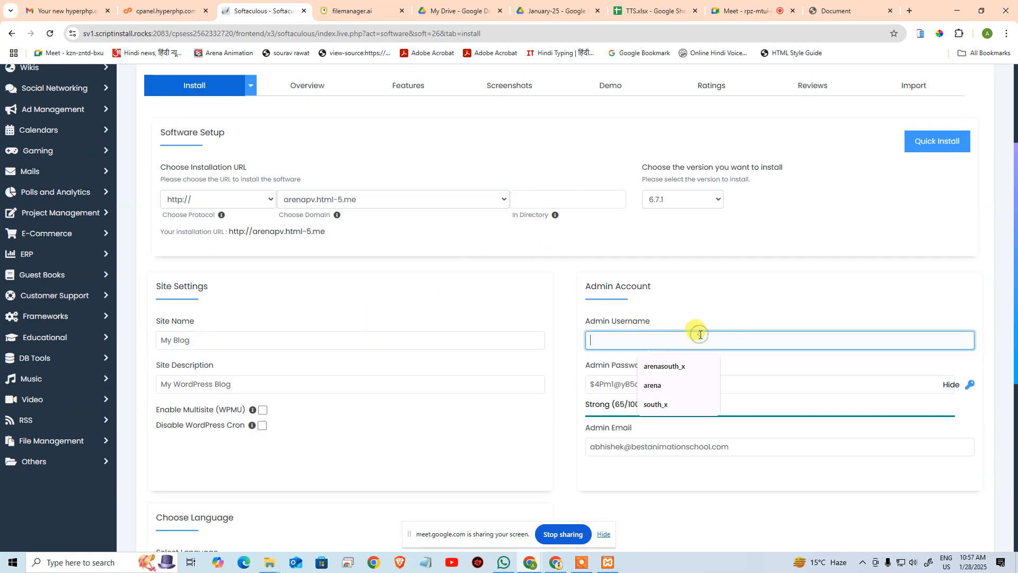
left_click(666, 382)
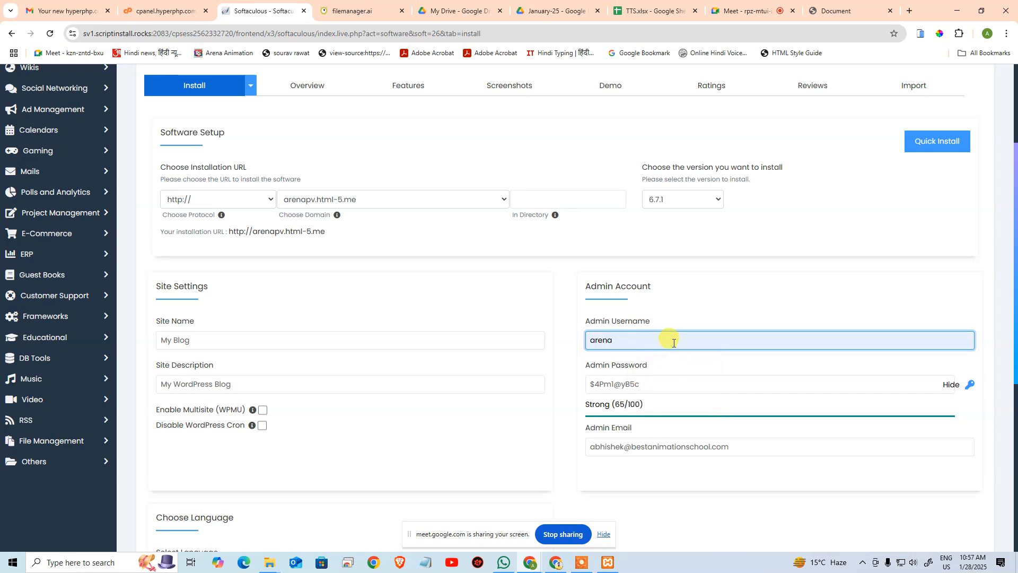
type("_pc")
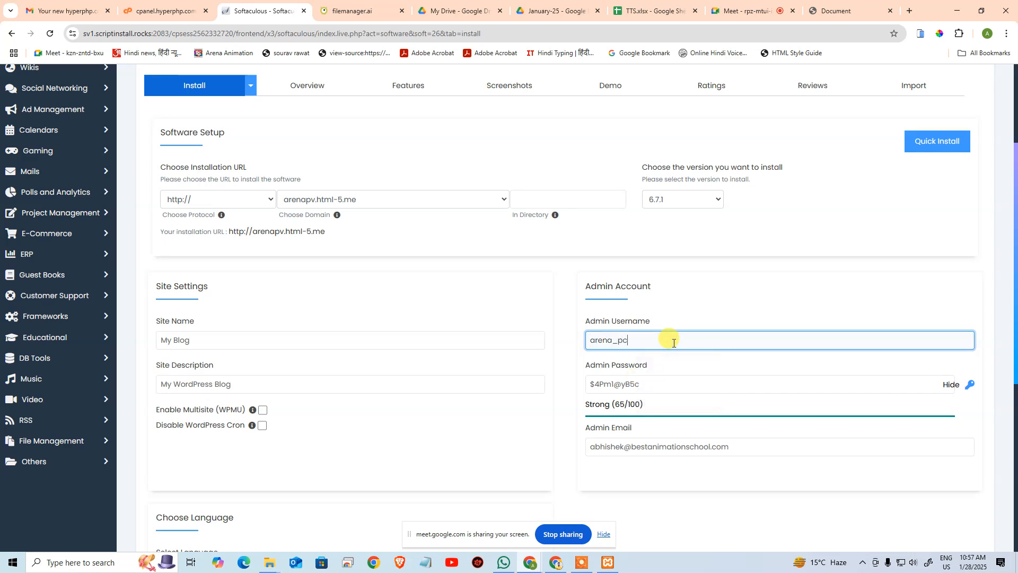
key("BackSpace")
type("v")
Step: Open the recent file wordpress installation details.txt in Notepad
key("super")
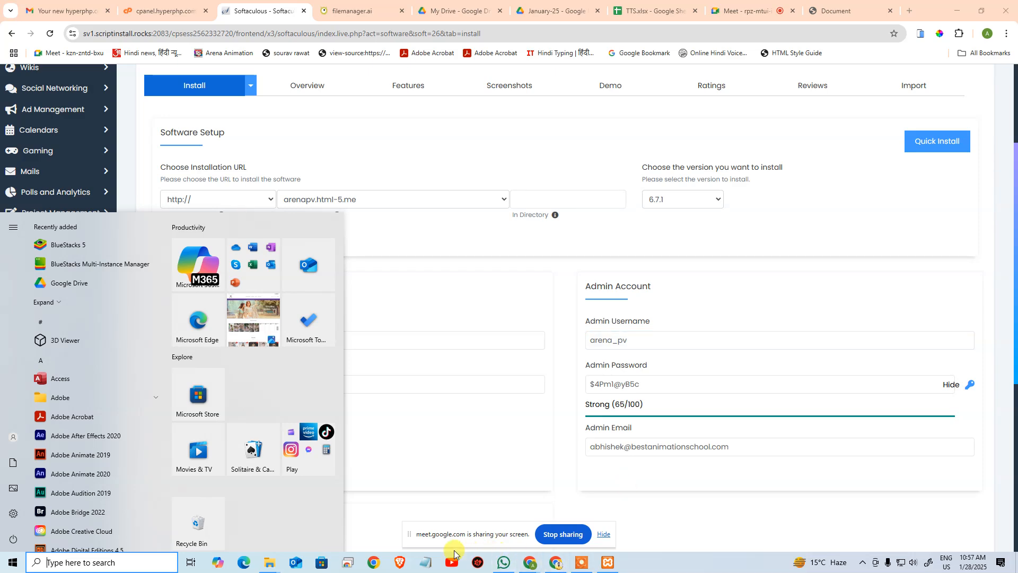
right_click(425, 566)
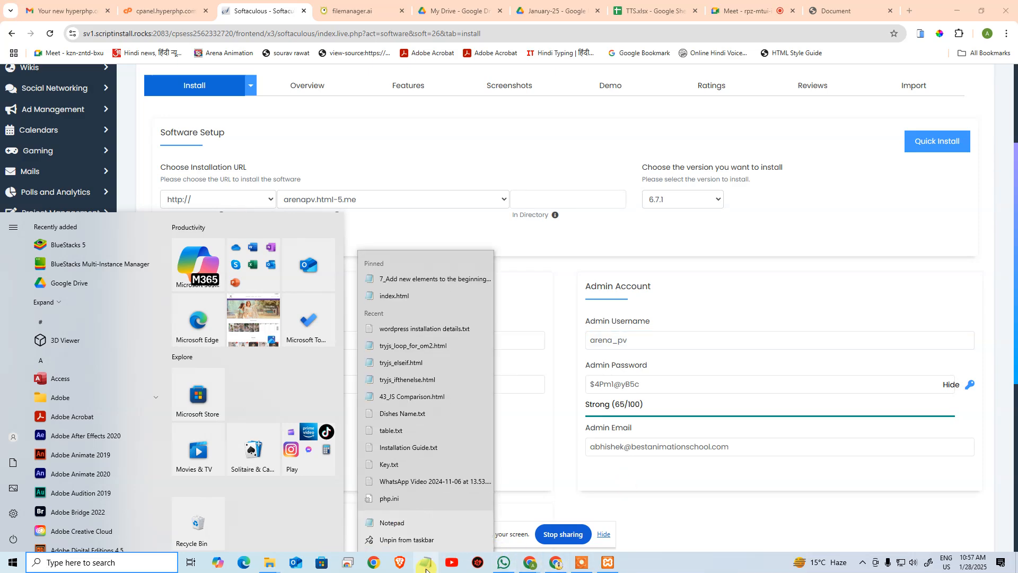
left_click(427, 328)
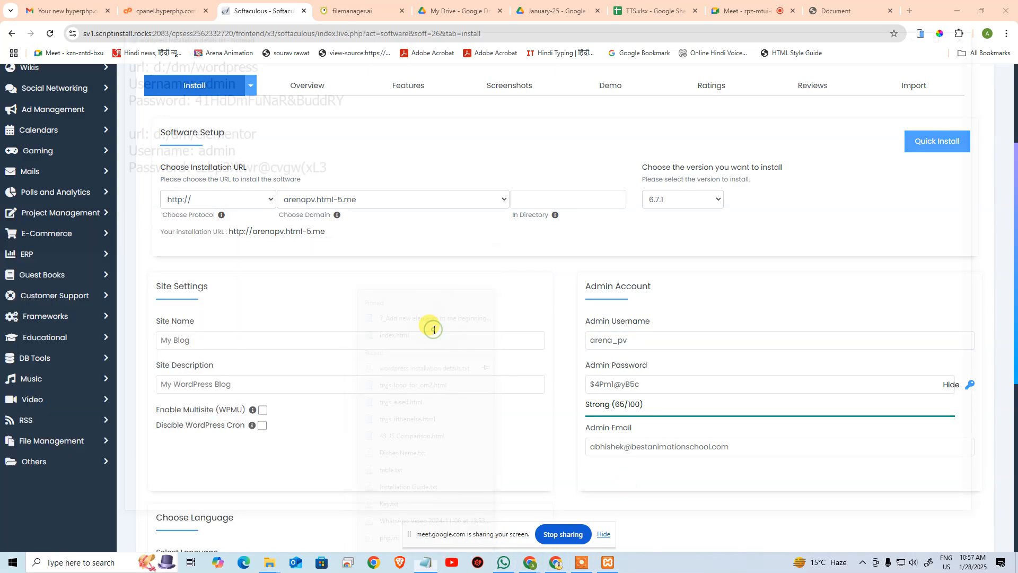
Step: Copy the admin username arena_pv from the install form and paste it after a new "url:" label at the end of the Notepad file
key("alt+Tab")
left_click_drag(629, 342, 530, 336)
key("ctrl+c")
key("alt+Tab")
scroll(493, 382, "down", 8)
left_click(429, 485)
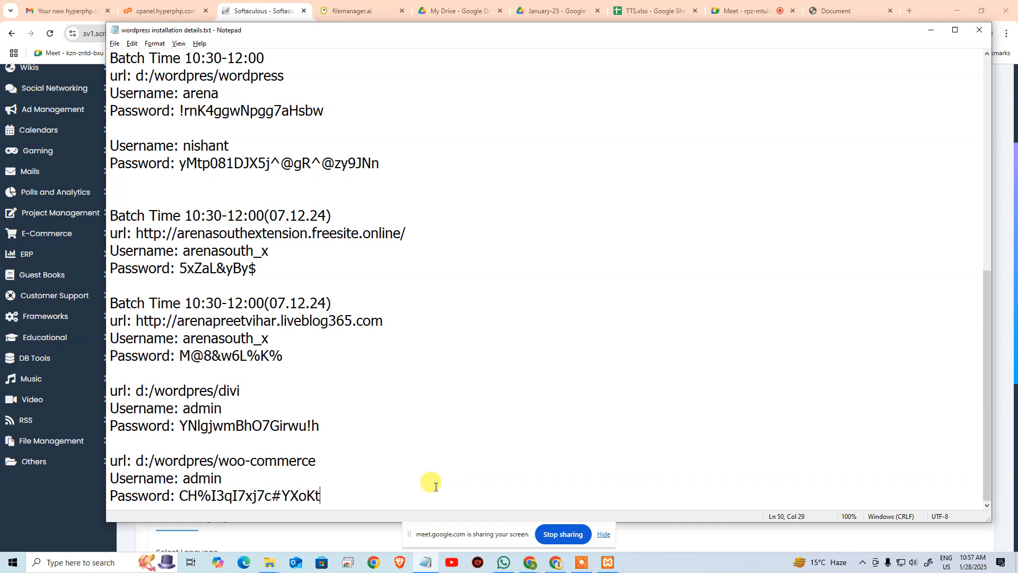
key("Return")
key("Return")
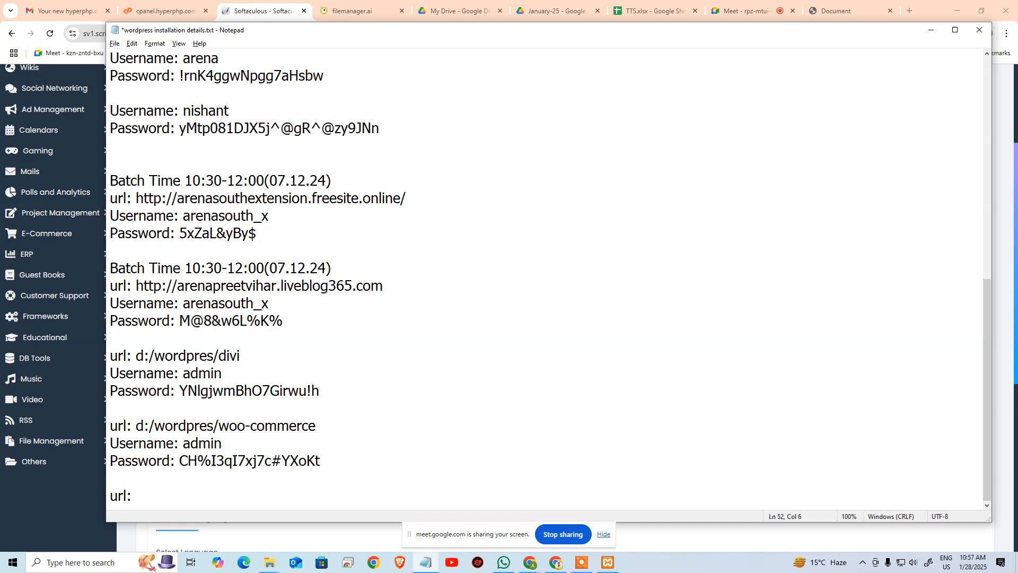
type("url:")
key("ctrl+v")
Step: Move arena_pv onto its own line below "url:" with the label "username:" in front of it
key("ctrl+Left")
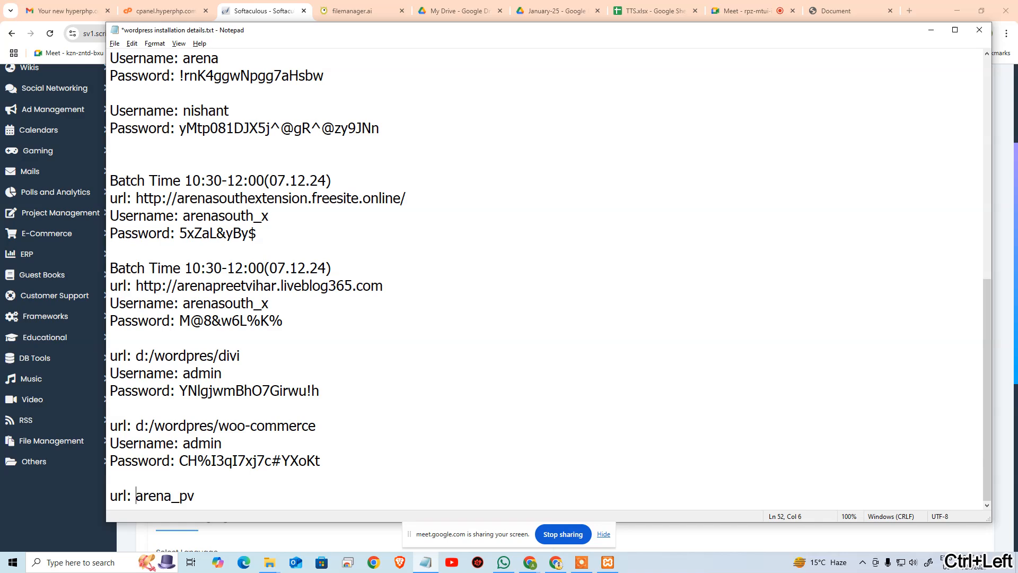
key("Return")
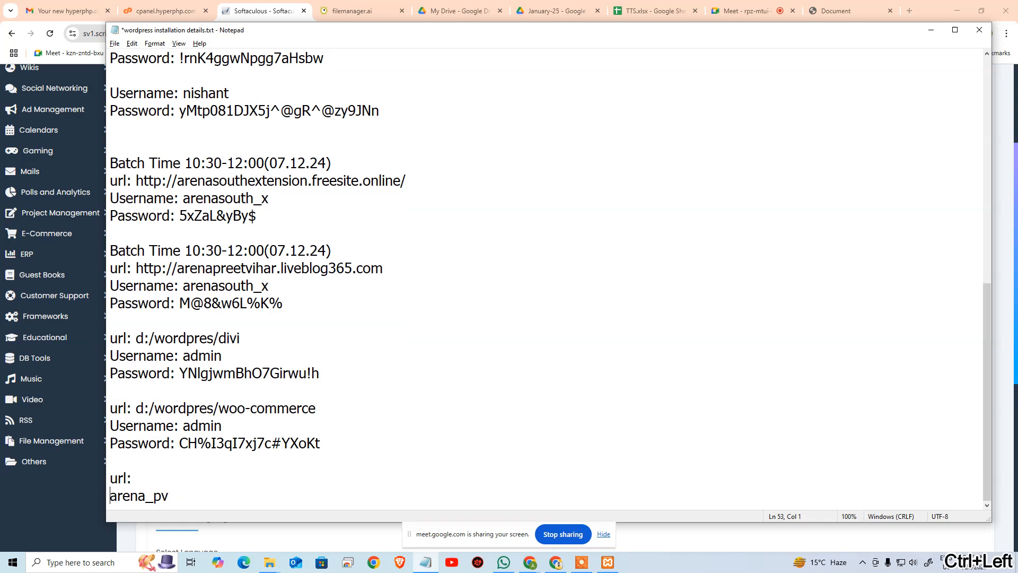
type("username")
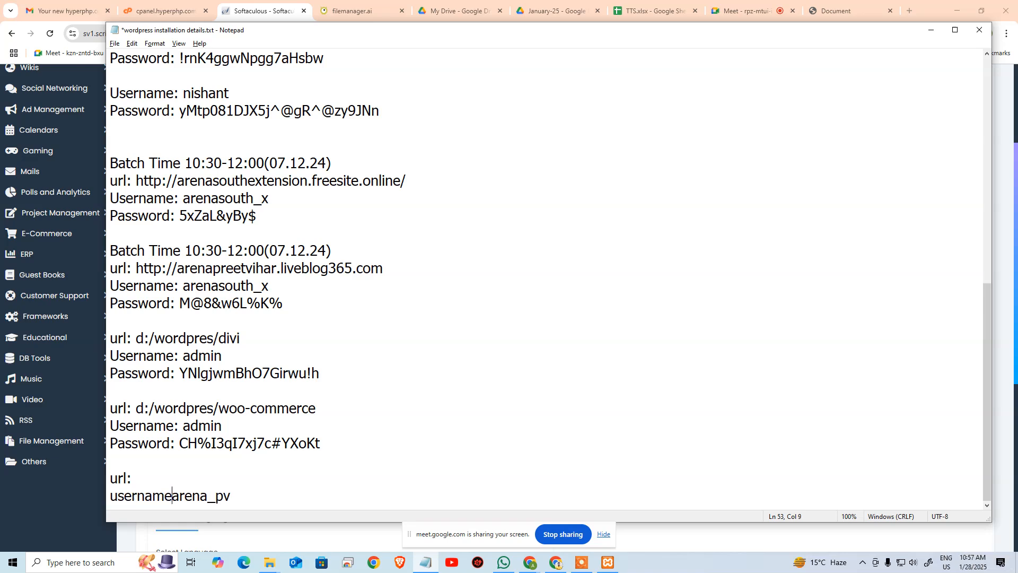
type(":")
left_click(431, 482)
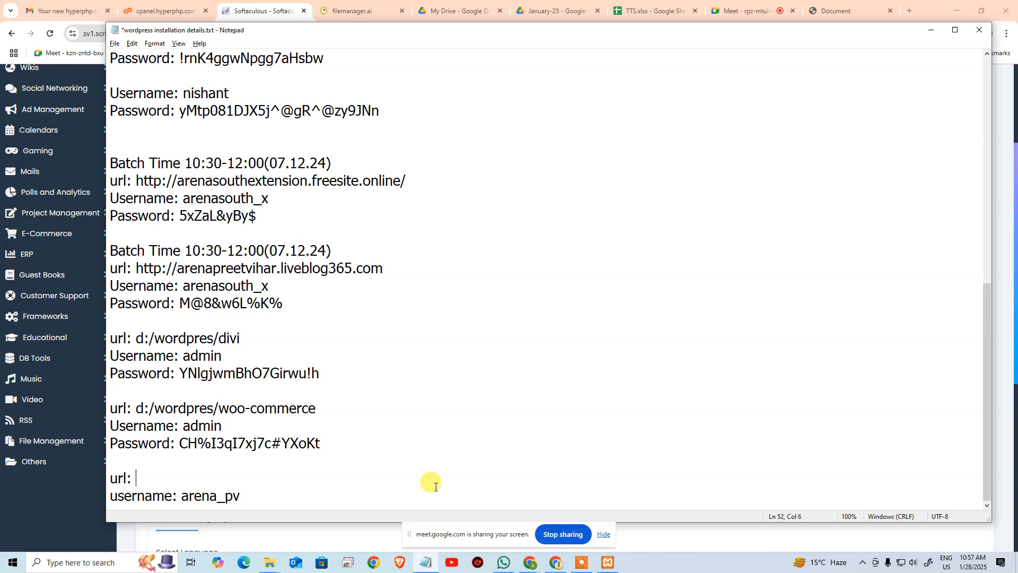
Step: Compare the URL format of the earlier entries in the notes with the installation domain chosen in the install form
scroll(350, 411, "up", 9)
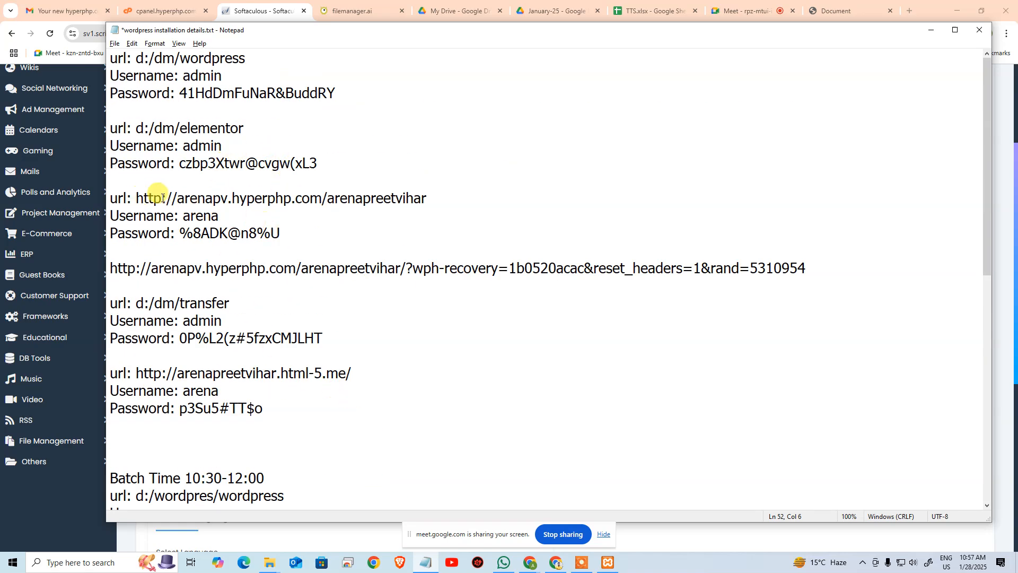
key("alt+Tab")
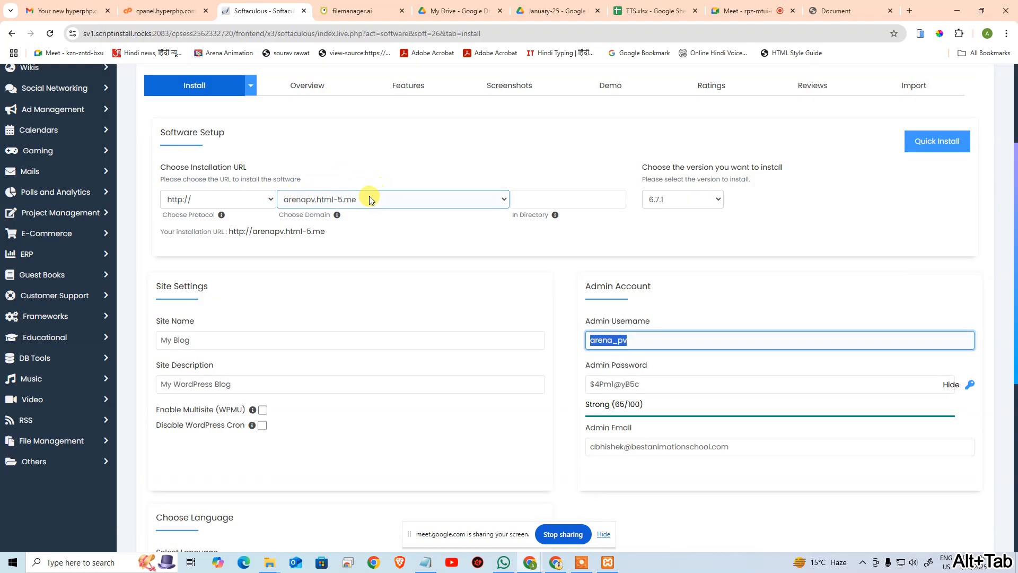
left_click(364, 198)
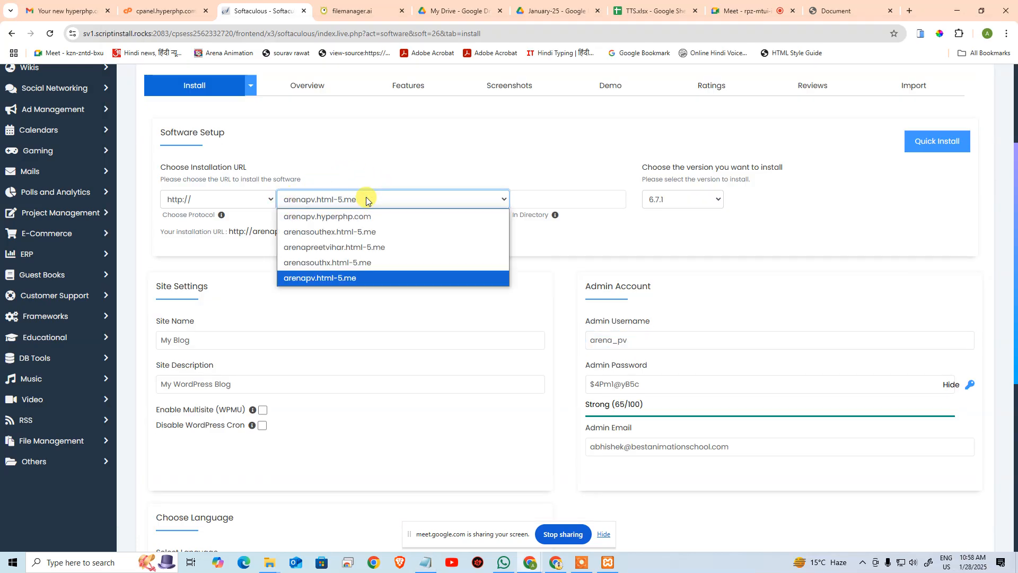
key("alt+Tab")
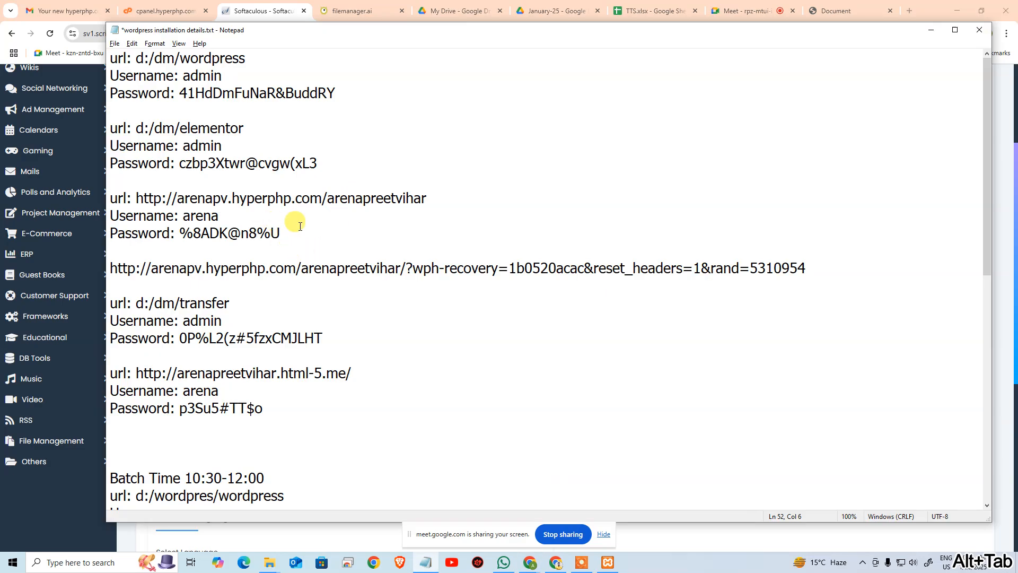
scroll(304, 236, "down", 6)
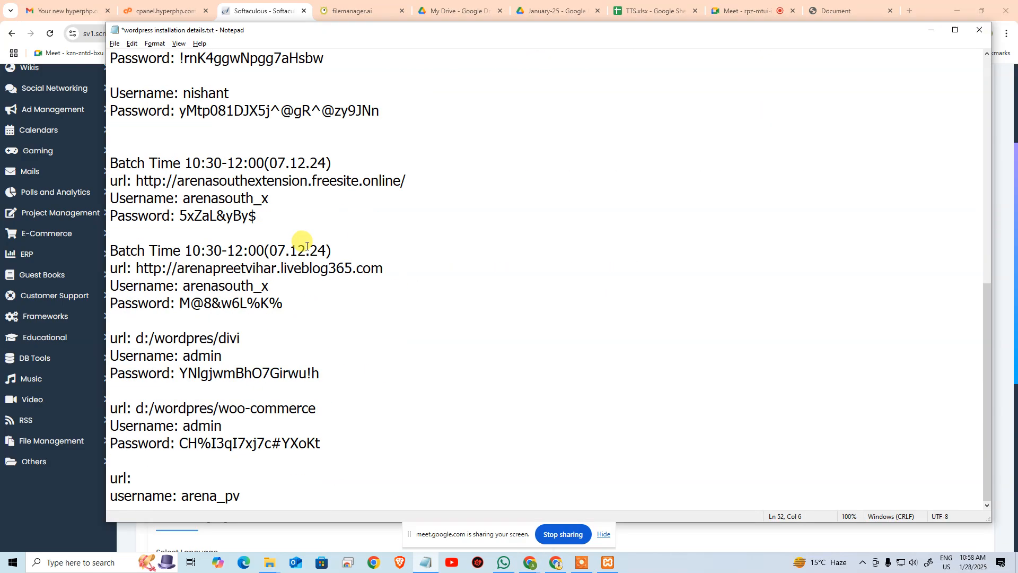
scroll(298, 239, "up", 5)
scroll(308, 244, "up", 4)
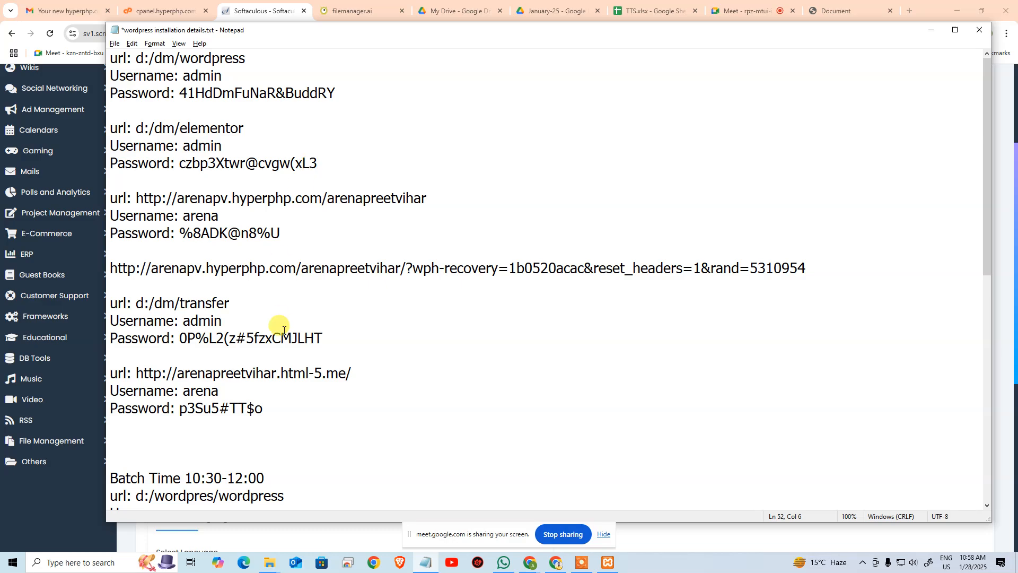
scroll(304, 170, "down", 6)
scroll(290, 347, "down", 3)
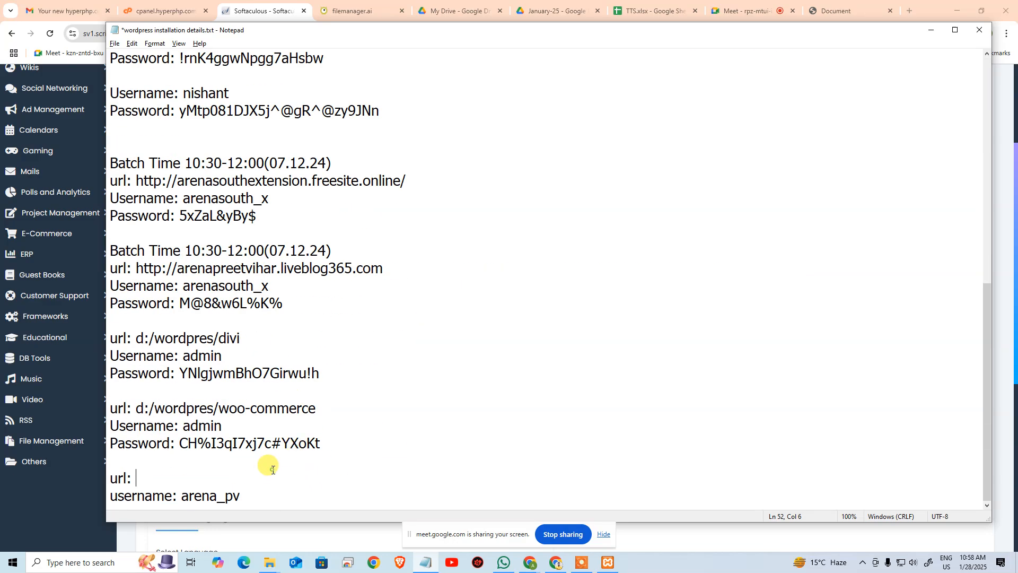
Step: Enter arenapv.html-5.me as the URL of the new entry in the Notepad file
type("arenapv.html-5.")
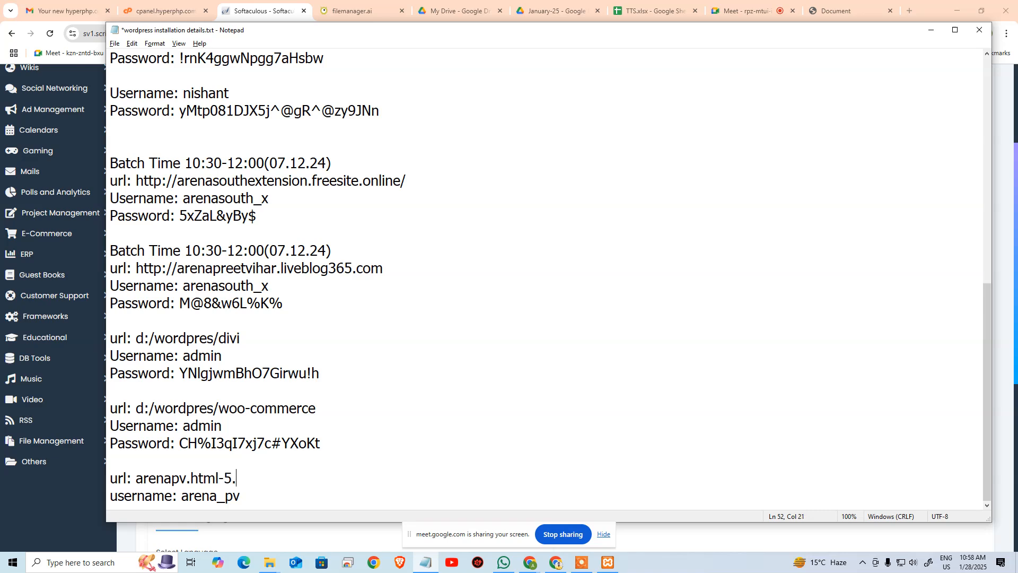
key("alt+Tab")
key("alt+Tab")
type("napreetvihar.html-5.me")
scroll(337, 376, "up", 7)
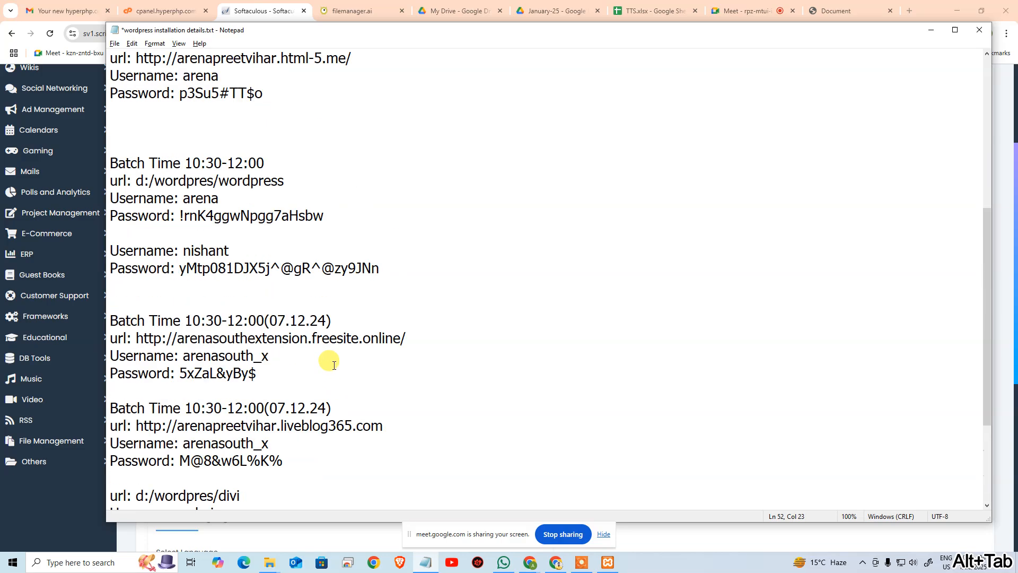
scroll(339, 360, "down", 7)
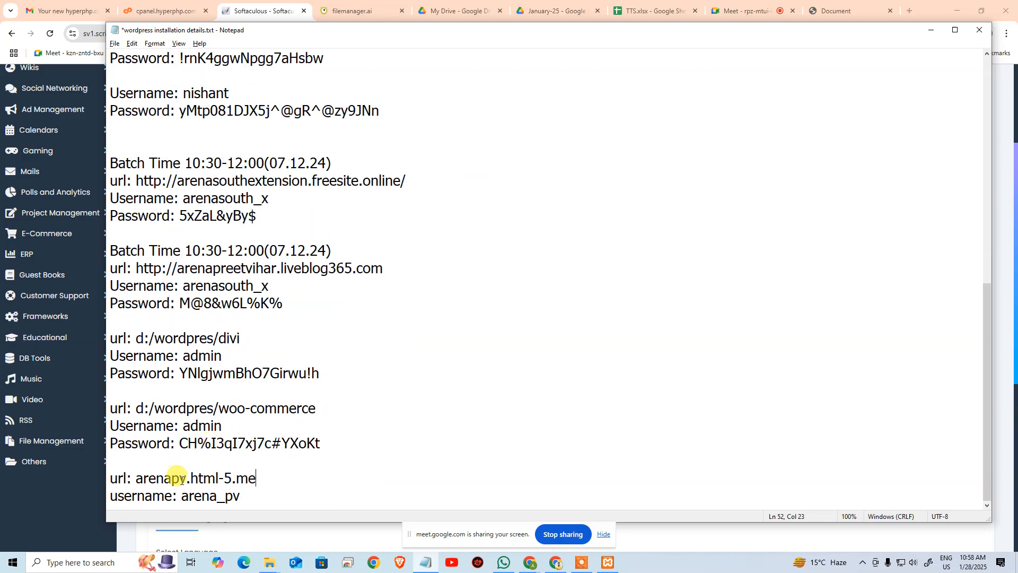
left_click(139, 480)
type("http:")
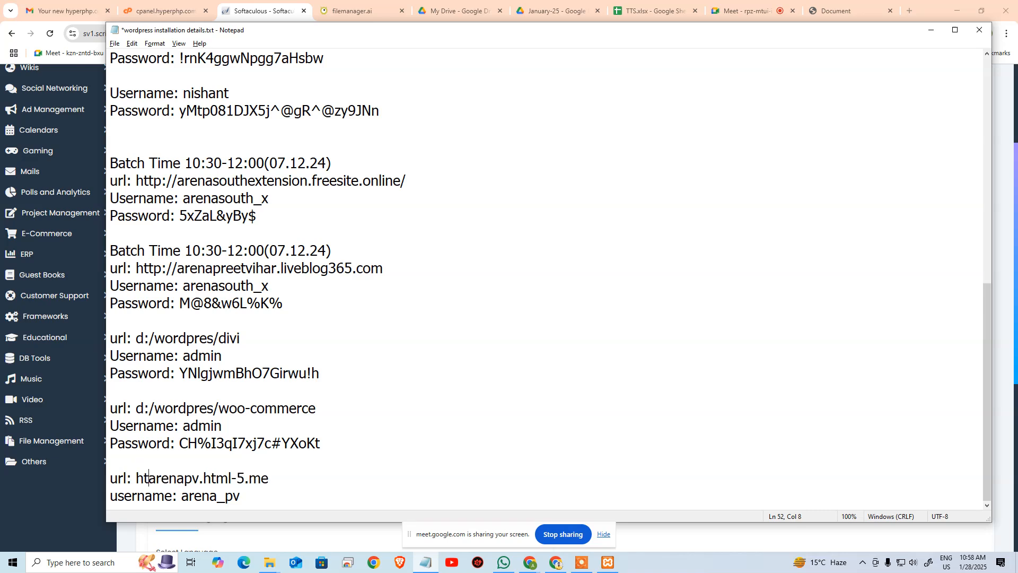
key("BackSpace")
type("://")
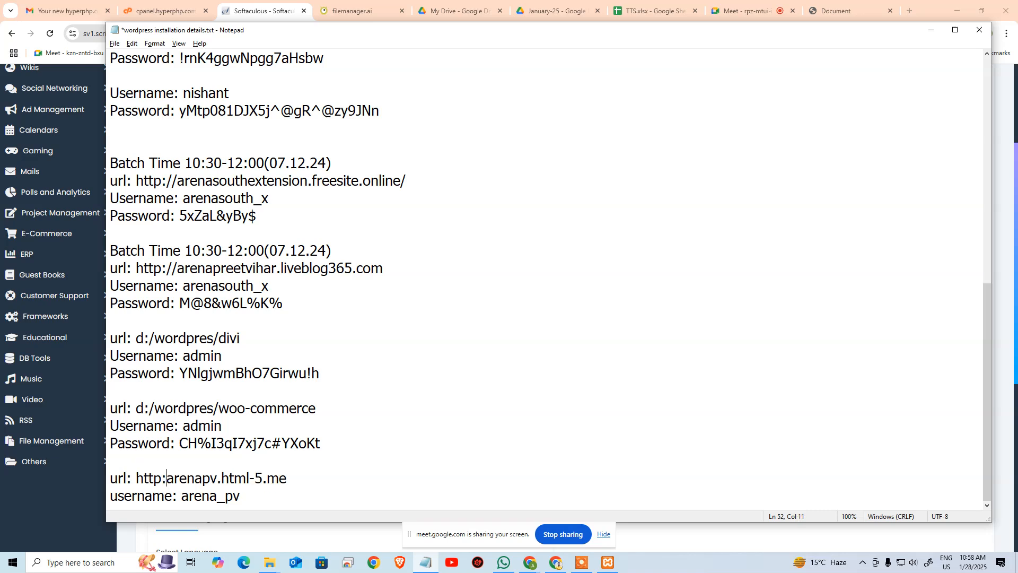
Step: Add a "Password:" line below the username and capitalize the new entry's "Username" label
key("Down")
key("Return")
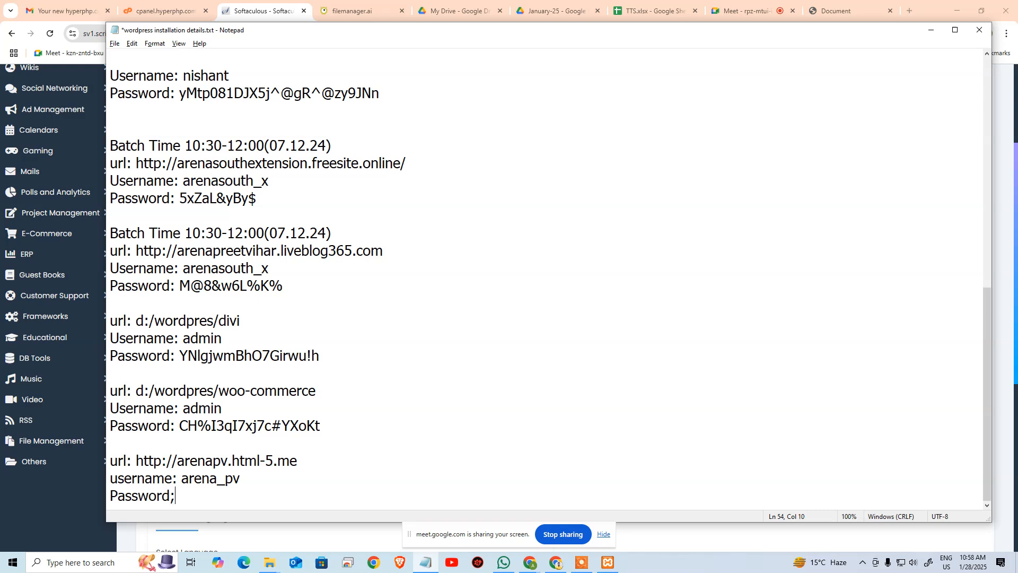
key("Up")
key("Home")
key("Delete")
type("U")
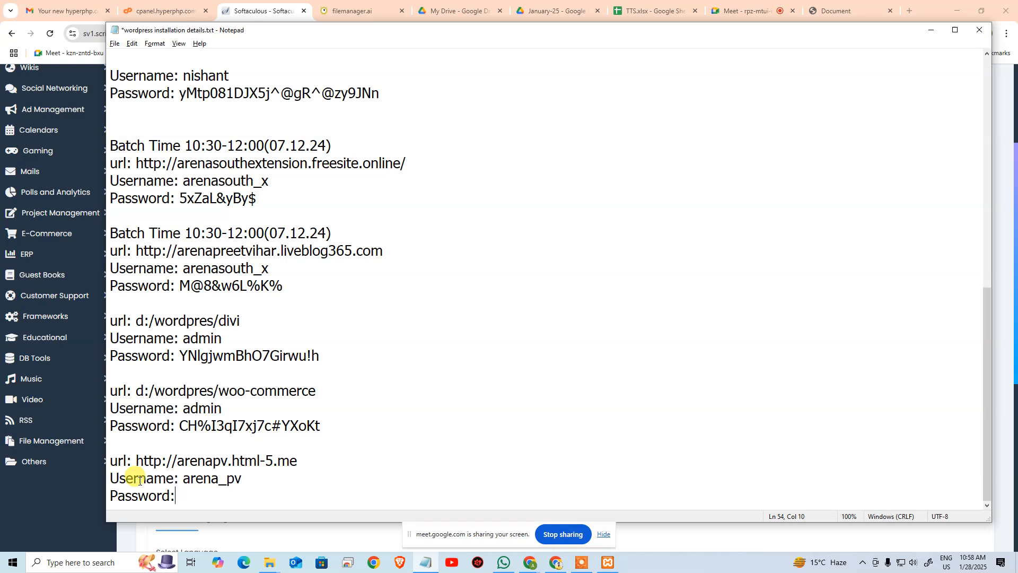
Step: Copy the admin password from the install form into the new entry's Password line and save the Notepad file
key("alt+Tab")
left_click(608, 385)
key("ctrl+a")
key("ctrl+c")
key("alt+Tab")
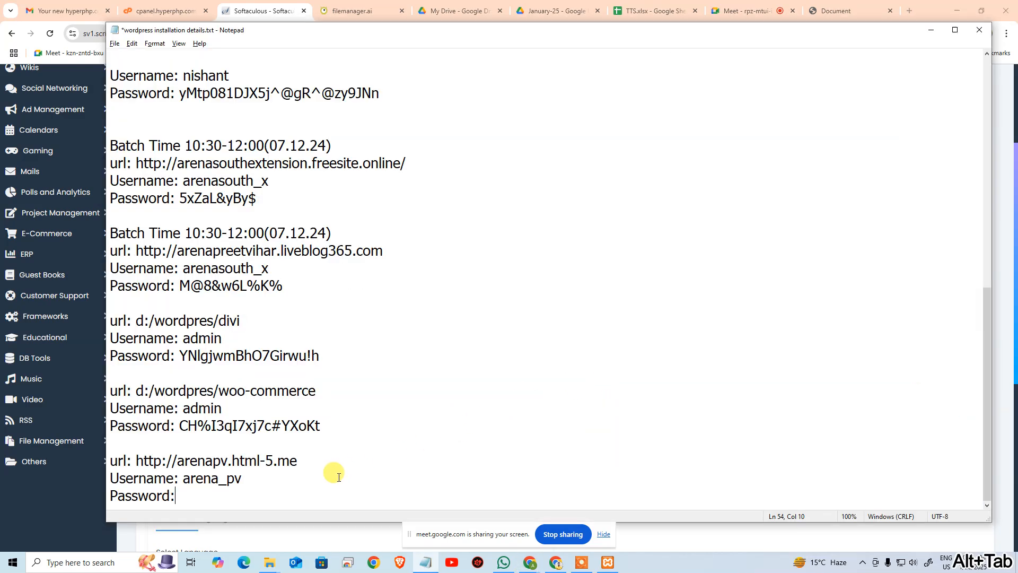
key("ctrl+v")
left_click(177, 495)
left_click(343, 461)
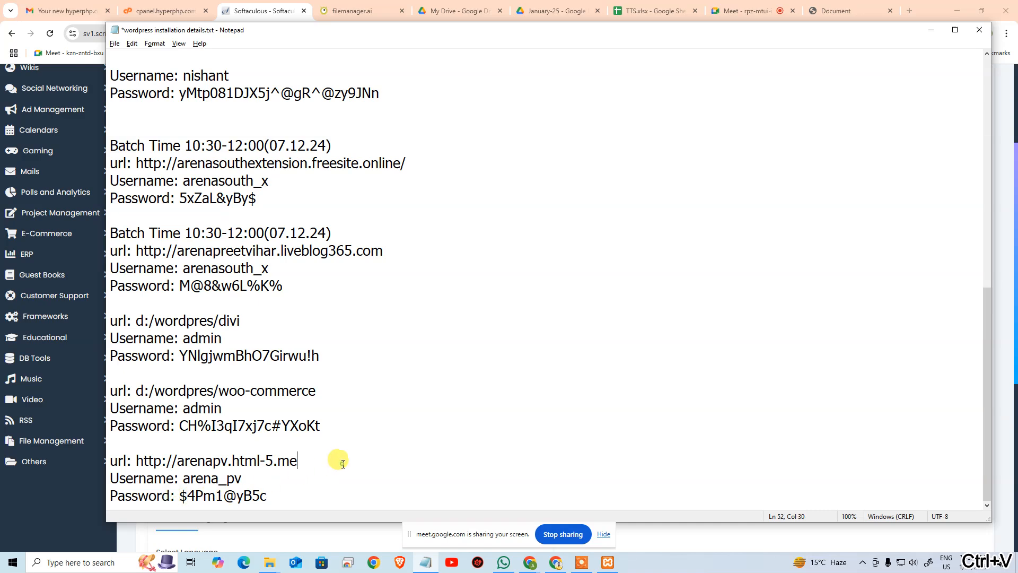
key("ctrl+s")
key("alt+Tab")
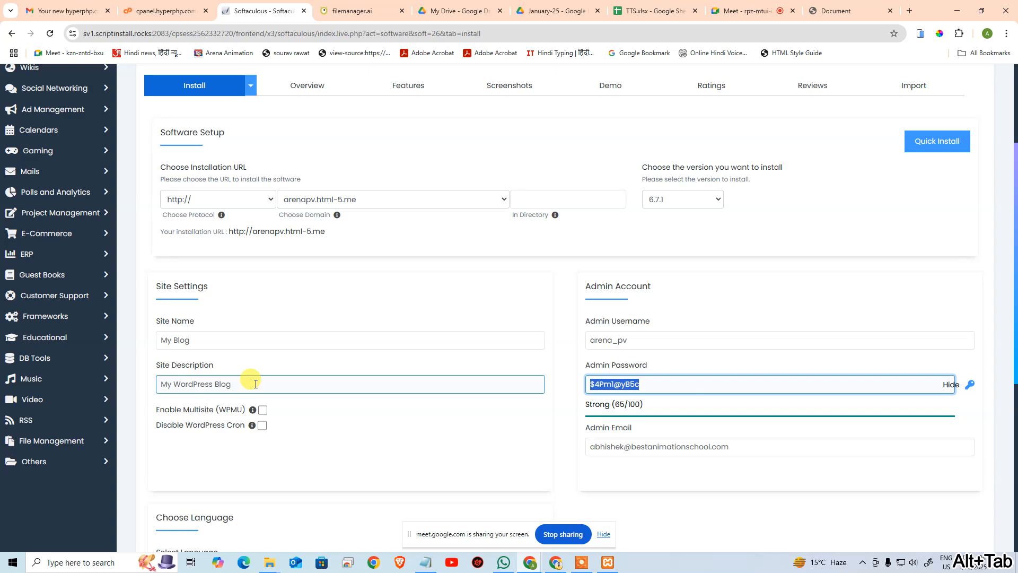
left_click_drag(229, 237, 337, 232)
key("ctrl+c")
key("alt+Tab")
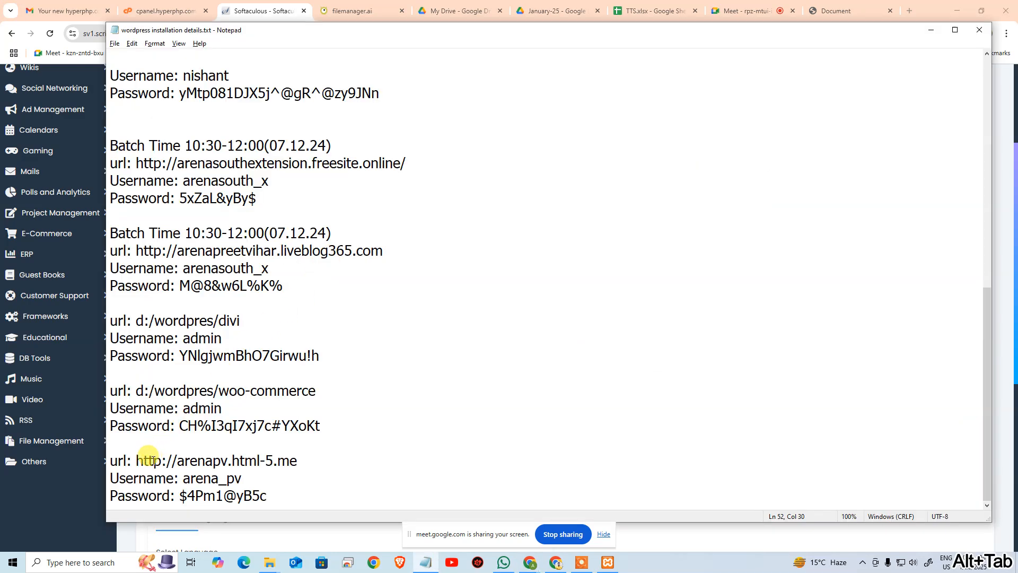
mouse_move(134, 461)
left_mouse_down()
mouse_move(299, 461)
mouse_move(137, 459)
left_mouse_up()
left_click(291, 461)
key("ctrl+v")
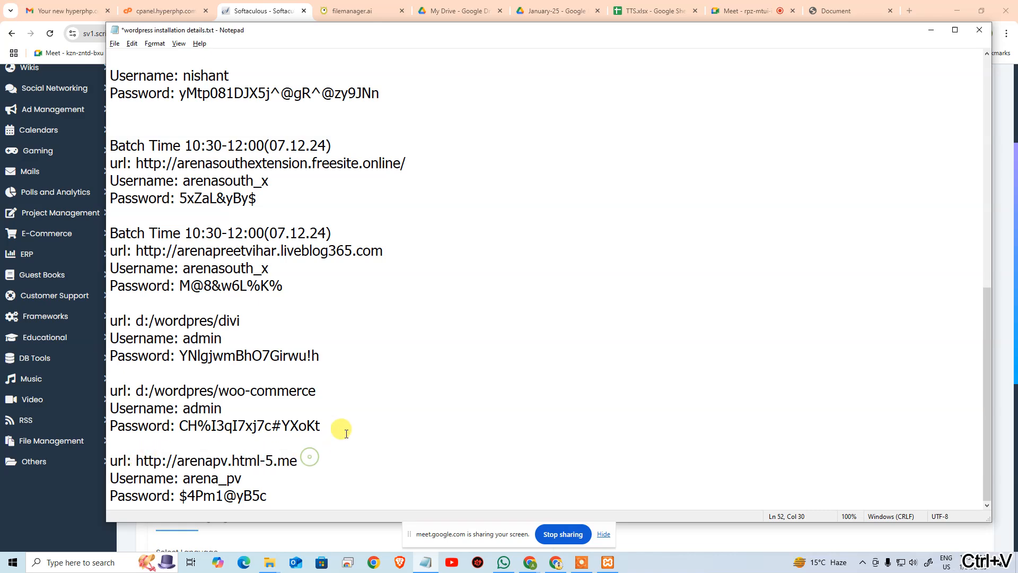
Step: Return to the Softaculous form and run the WordPress installation with the chosen settings
key("alt+Tab")
scroll(519, 391, "down", 7)
left_click(562, 421)
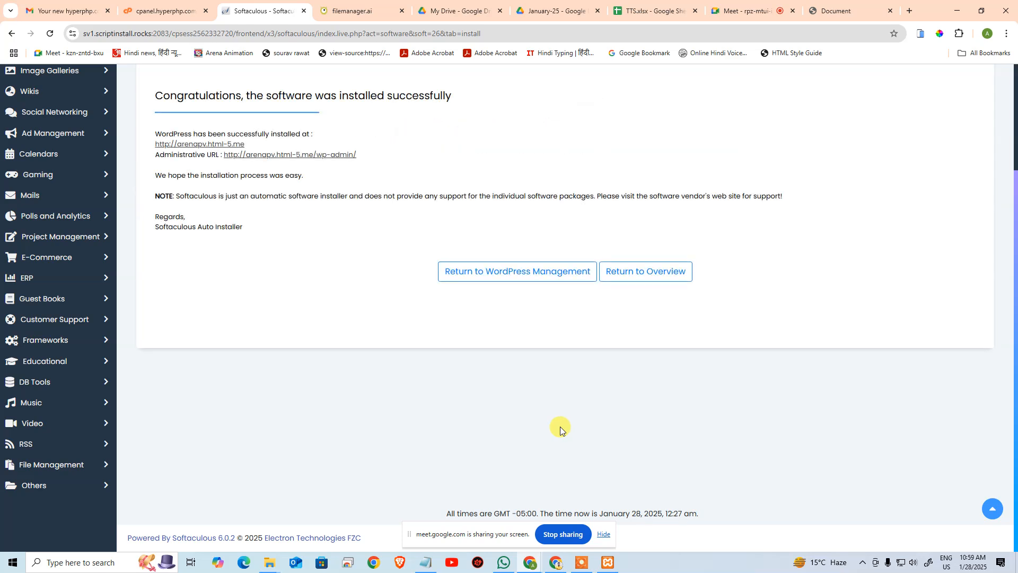
left_click(228, 143)
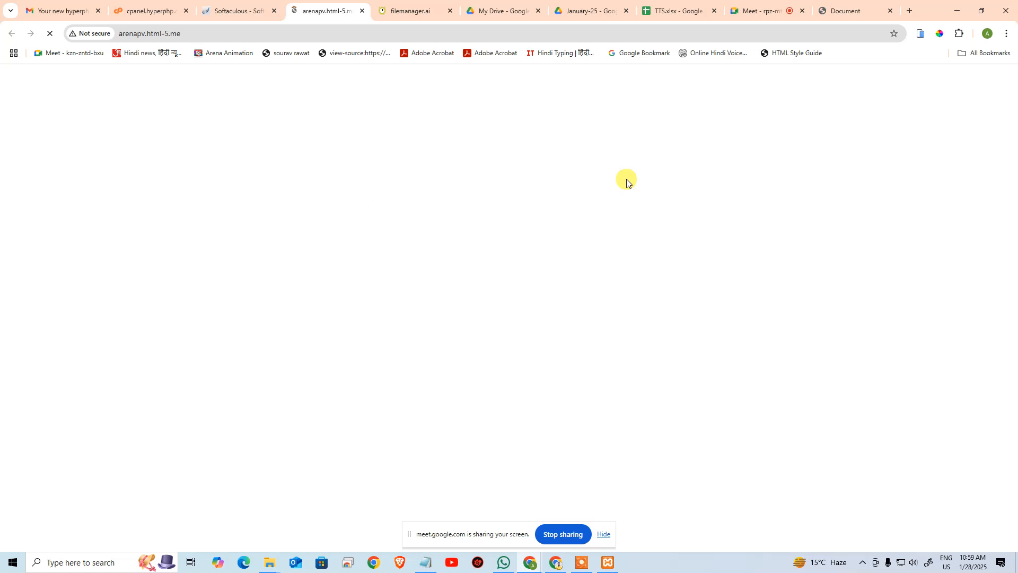
scroll(499, 254, "down", 2)
scroll(508, 276, "up", 2)
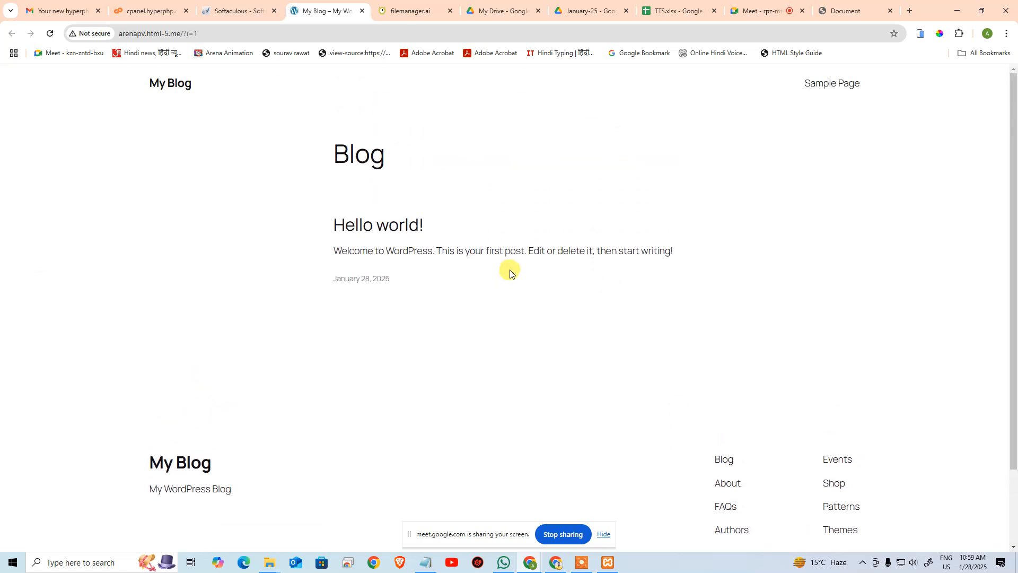
left_click(240, 11)
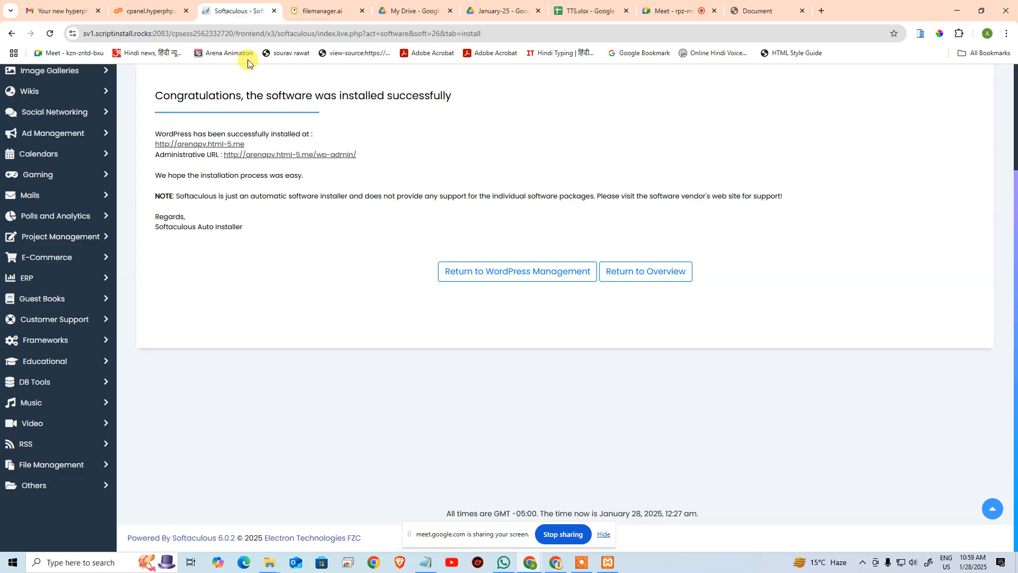
left_click(330, 157)
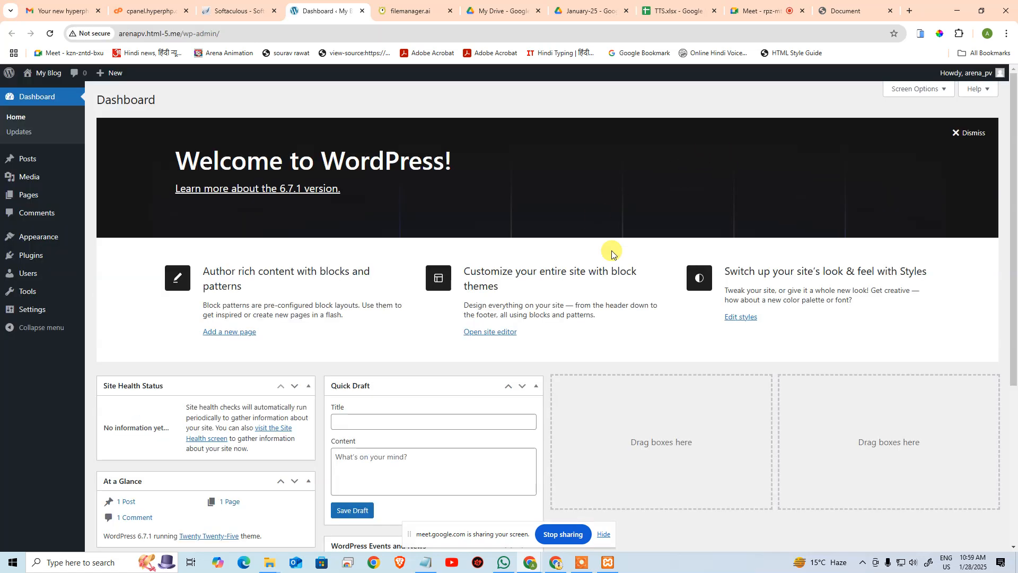
scroll(661, 275, "down", 5)
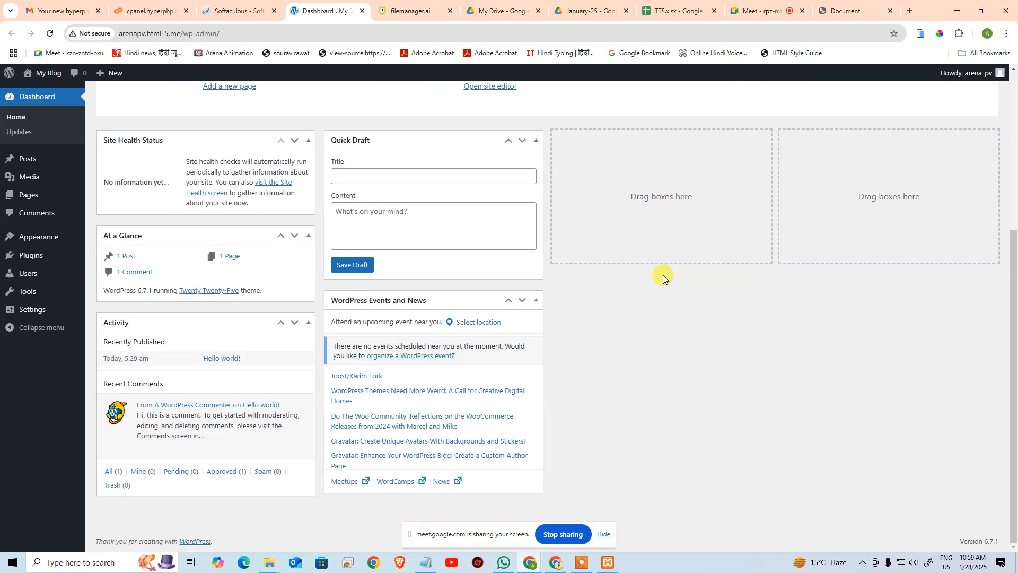
scroll(663, 317, "up", 5)
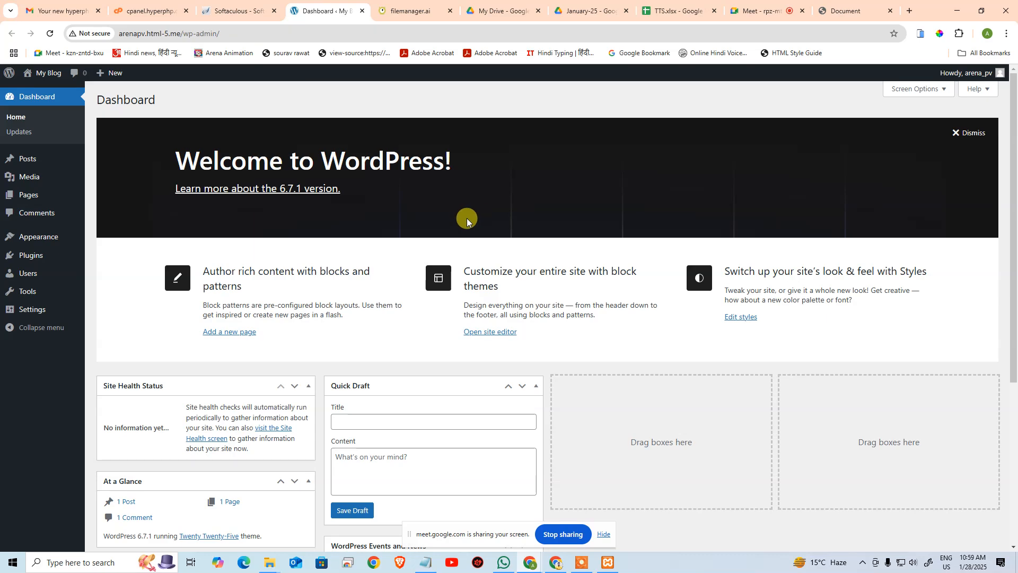
scroll(456, 244, "down", 5)
scroll(431, 273, "up", 5)
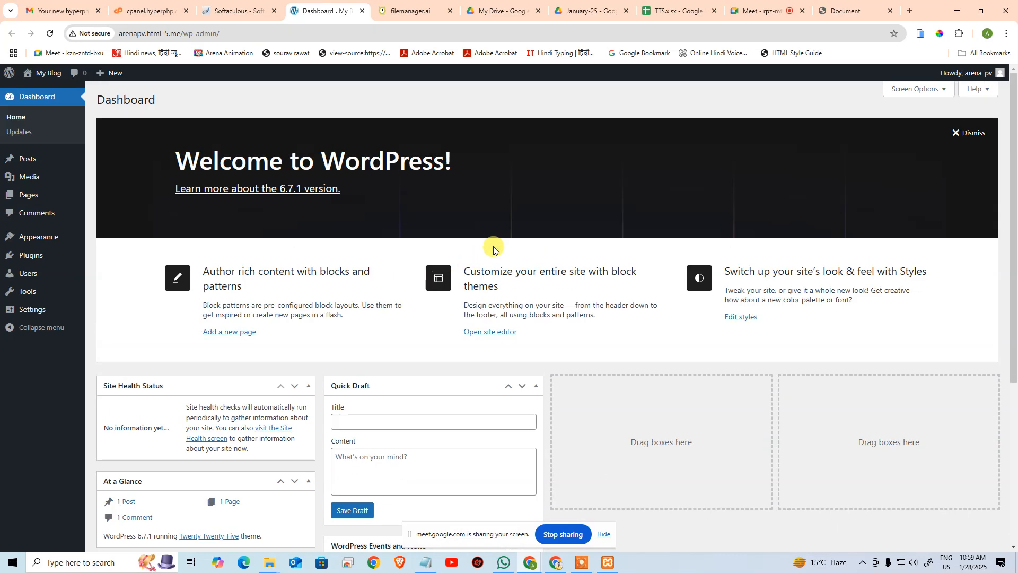
Step: Go back to the Softaculous confirmation page and highlight the sentence "We hope the installation process was easy."
left_click(149, 9)
left_click(227, 5)
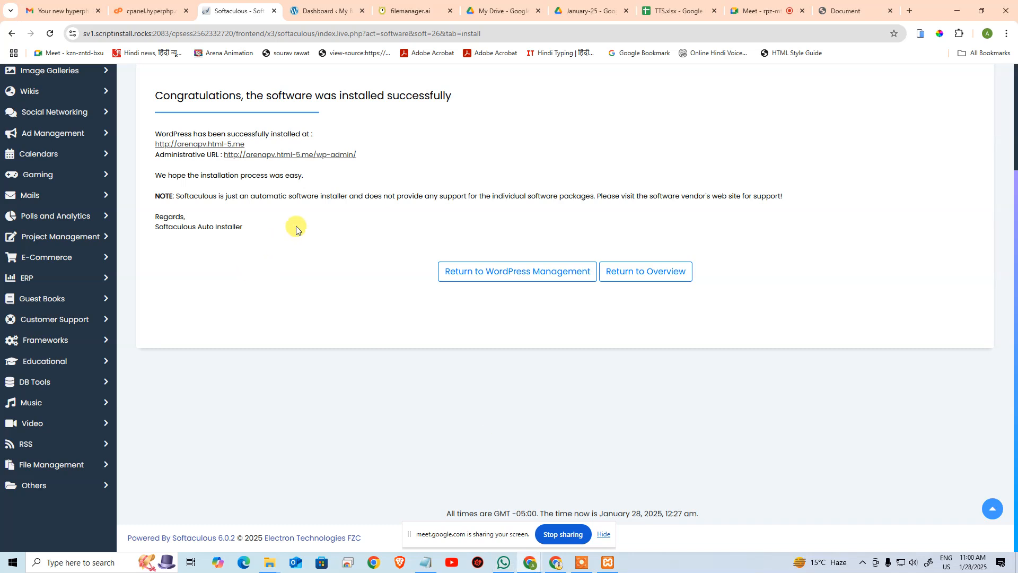
left_click_drag(153, 175, 395, 176)
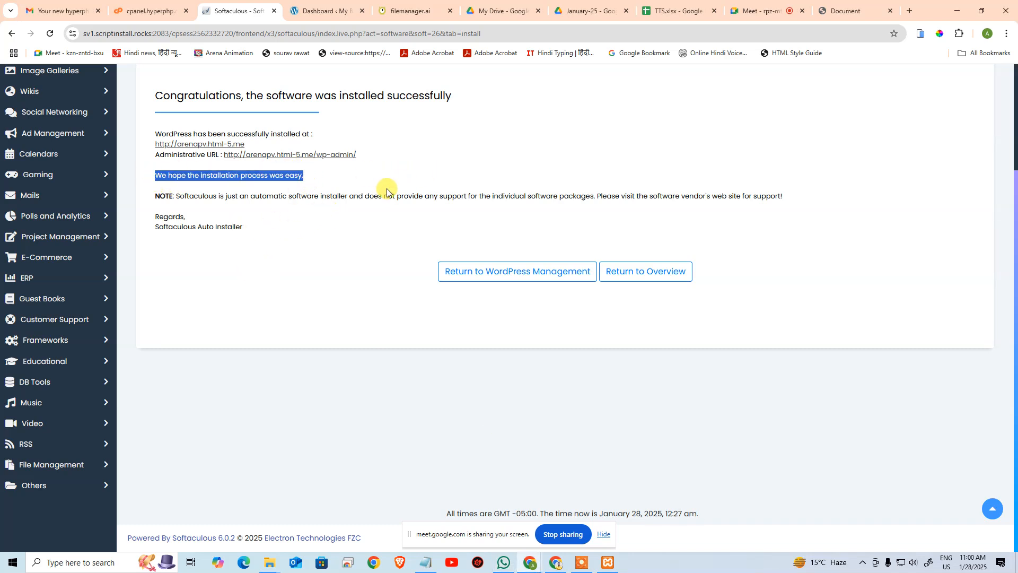
Step: Highlight the Softaculous Auto Installer signature and the NOTE about software support on the confirmation page
left_click_drag(155, 228, 254, 236)
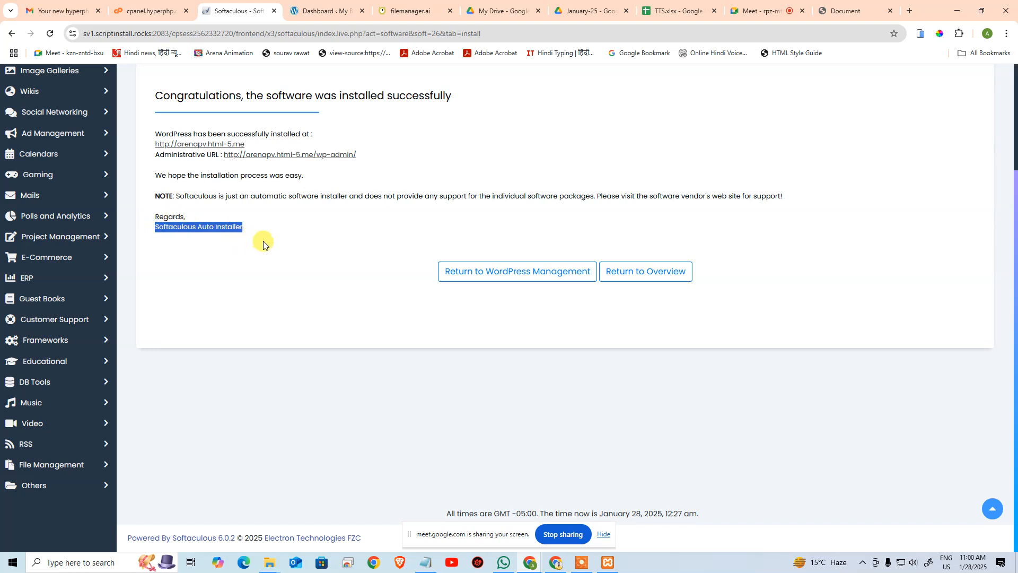
left_click(264, 241)
double_click(182, 195)
left_click_drag(304, 193, 796, 194)
left_click(790, 241)
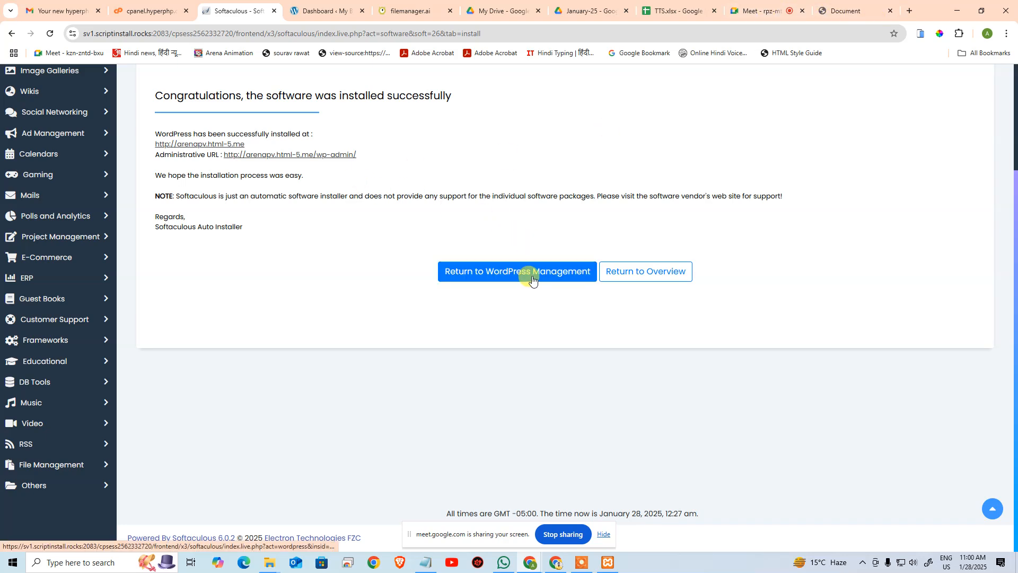
Step: Return to WordPress Management, try the arenapv.html-5.me site link, and collapse that installation's details
left_click(683, 270)
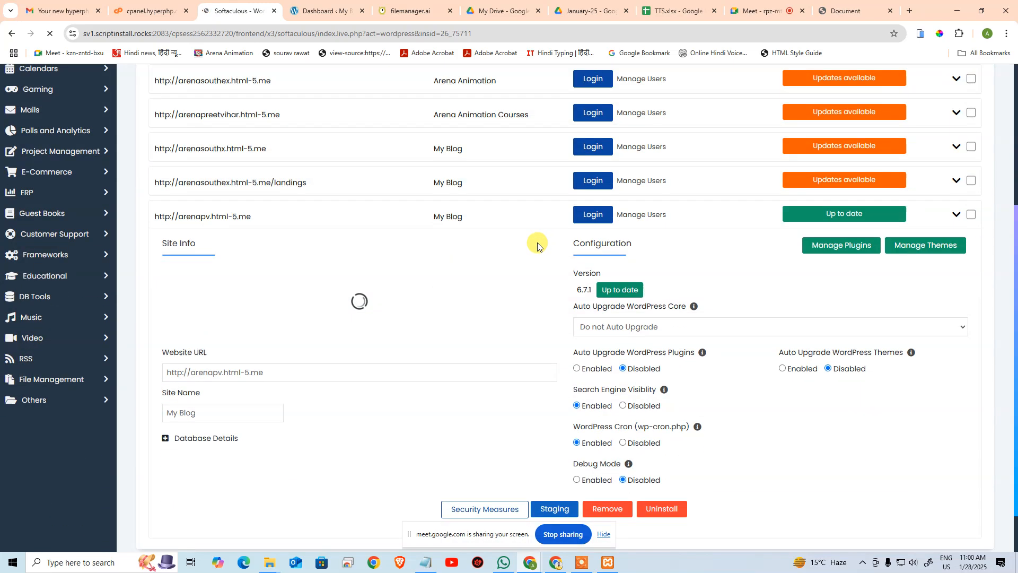
scroll(278, 267, "up", 2)
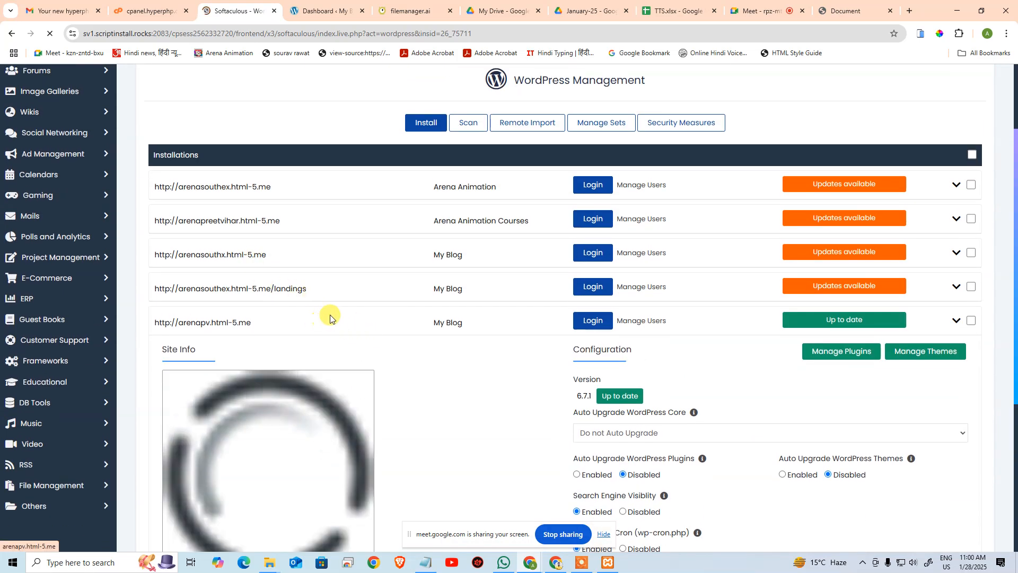
left_click(318, 320)
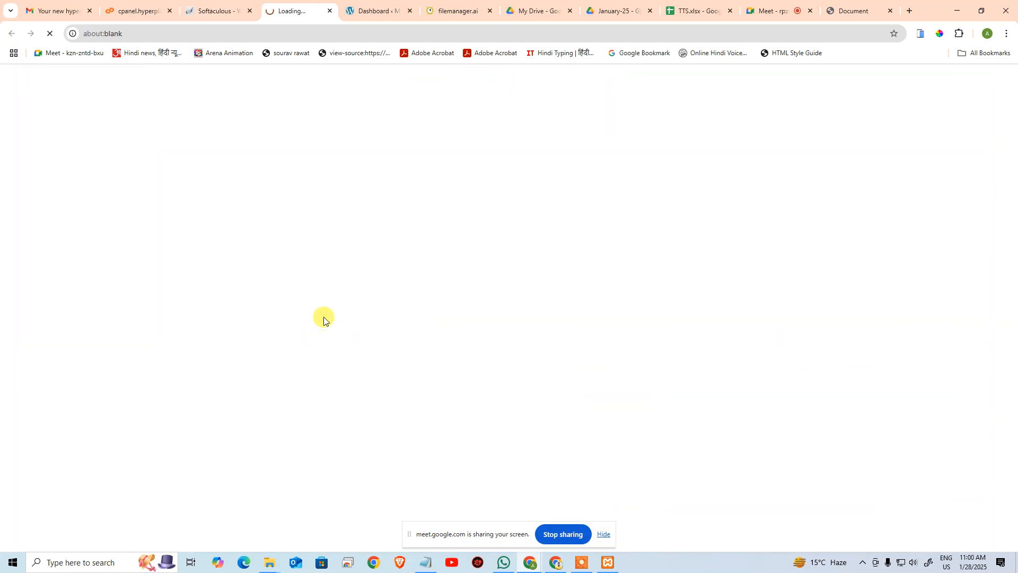
middle_click(305, 11)
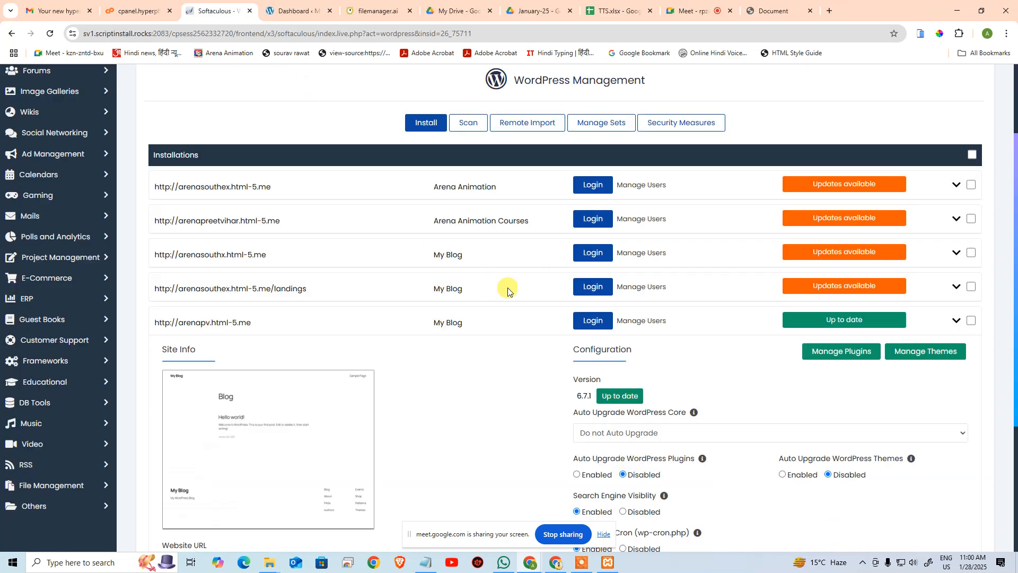
left_click(957, 327)
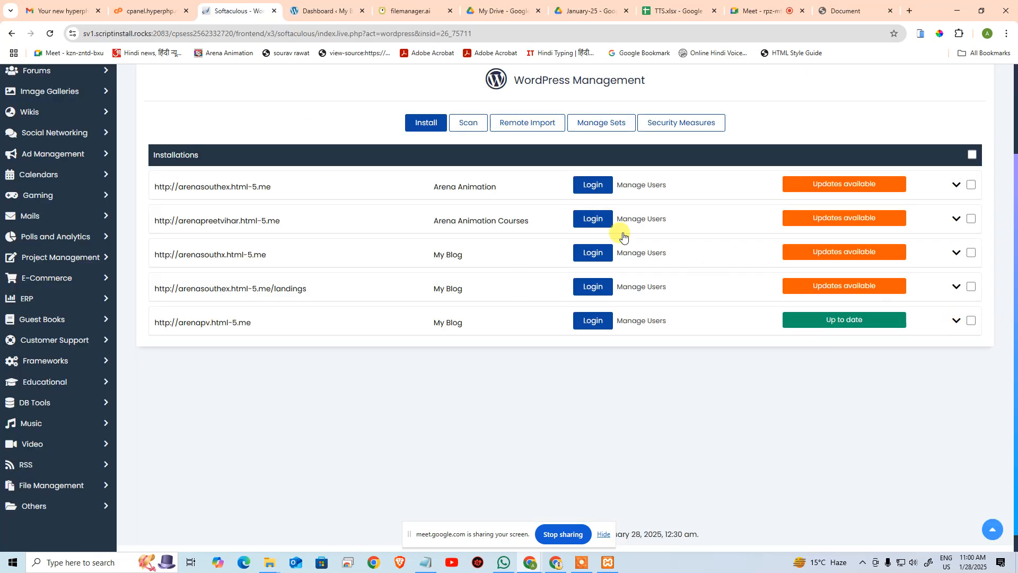
Step: Apply all critical and recommended security measures to the arenapv.html-5.me installation and close the Security Measures dialog
left_click(674, 129)
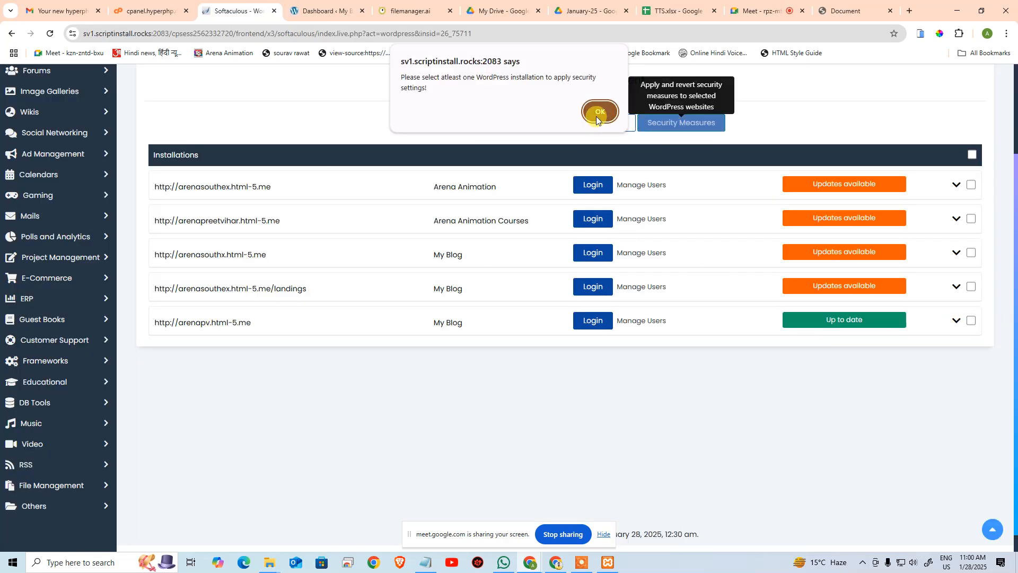
left_click(597, 120)
left_click(971, 321)
left_click(676, 124)
left_click(306, 145)
left_click(697, 477)
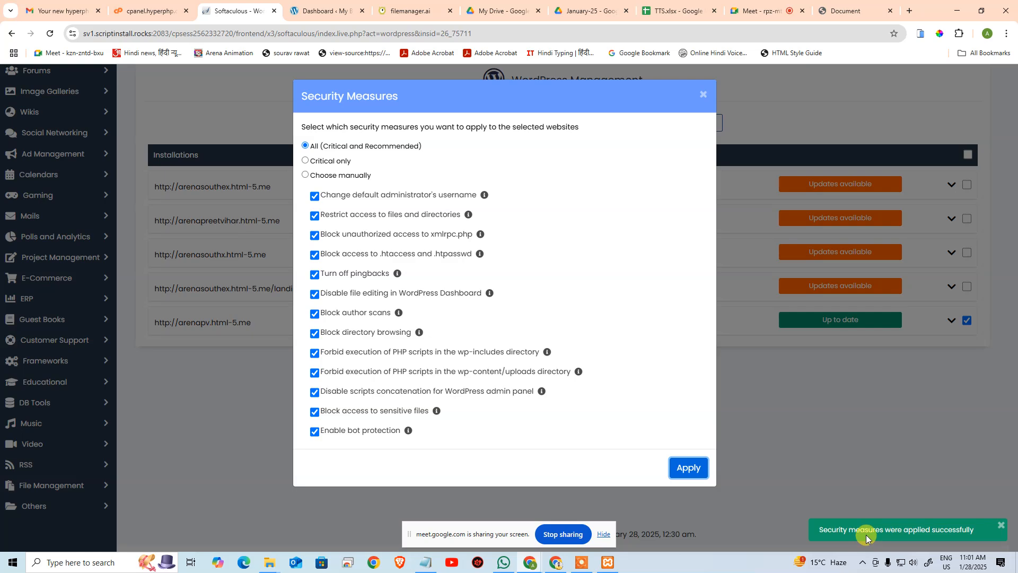
left_click(698, 97)
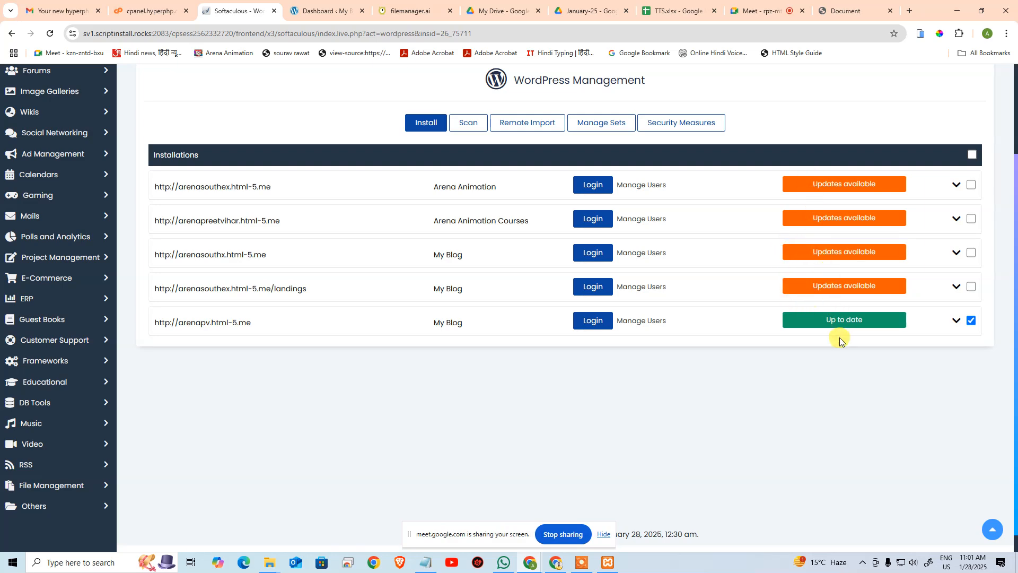
Step: Close the browser page showing the old Creative Studio site and reorder the WordPress dashboard page after the others
left_click(955, 289)
left_click(955, 289)
left_click(842, 13)
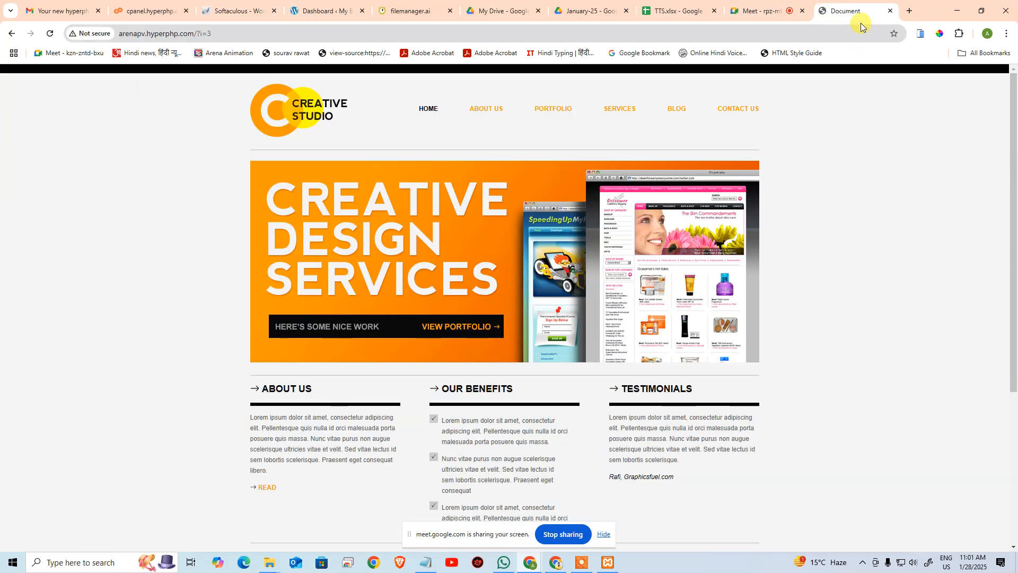
key("ctrl+w")
left_click_drag(342, 12, 864, 30)
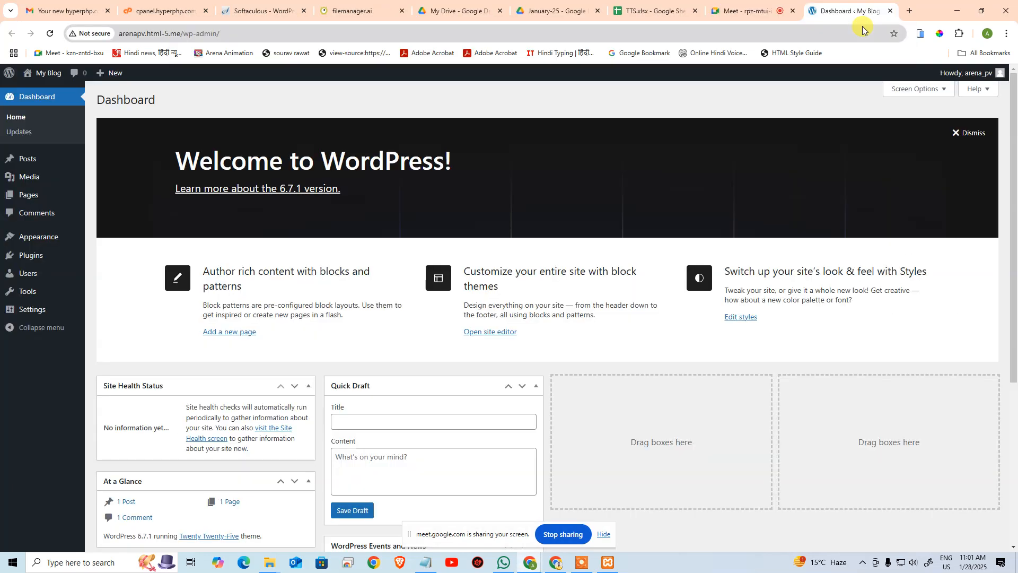
Step: Open arenapv.html-5.me/htdocs in the Monsta file manager and look through the installed WordPress files
left_click(284, 10)
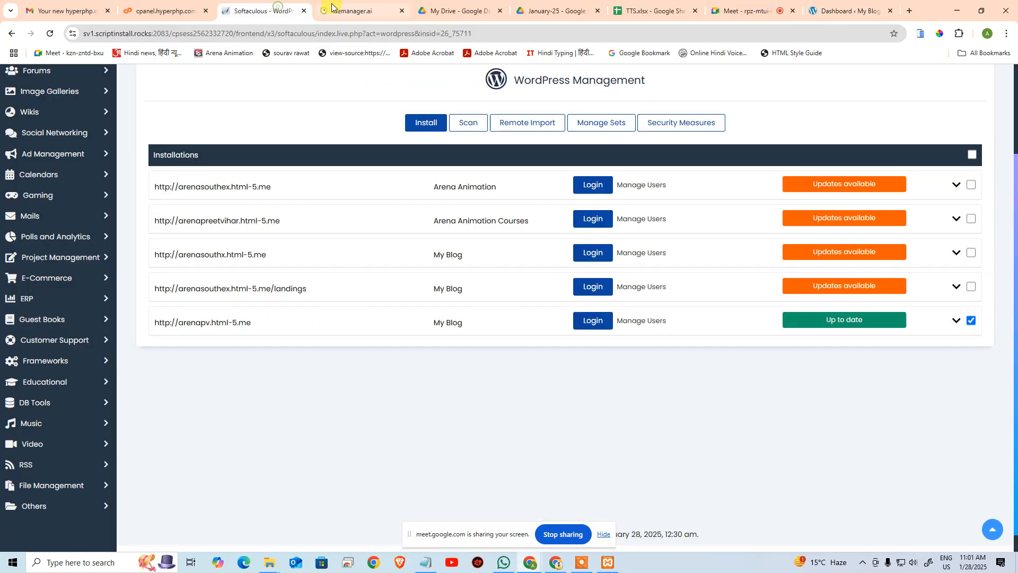
left_click(335, 7)
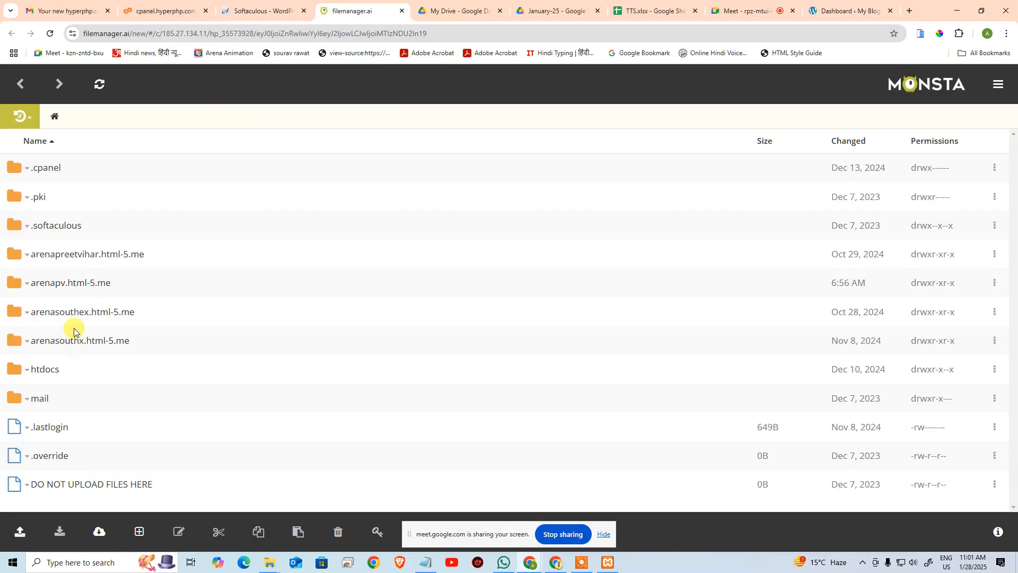
left_click(71, 284)
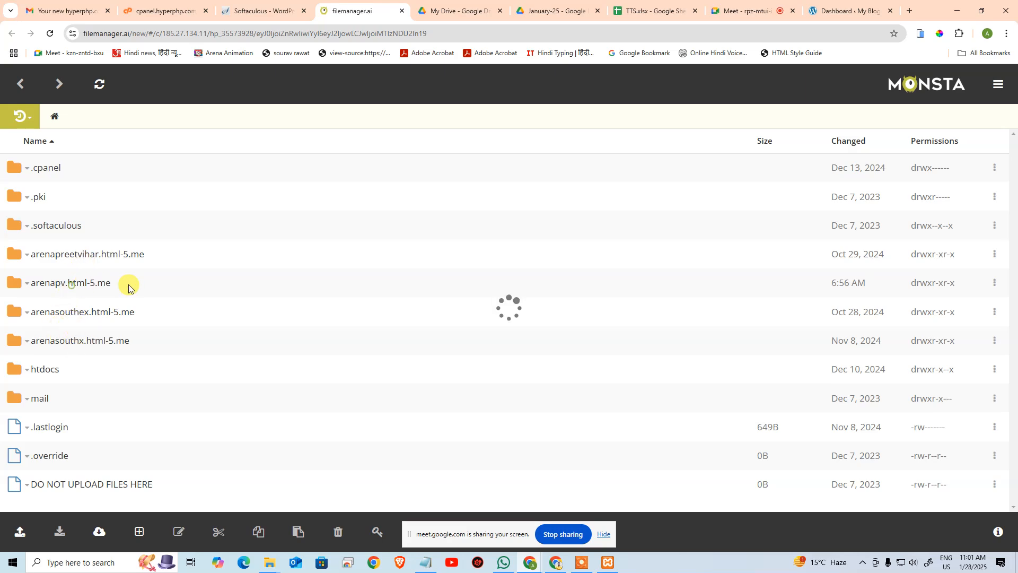
left_click(44, 196)
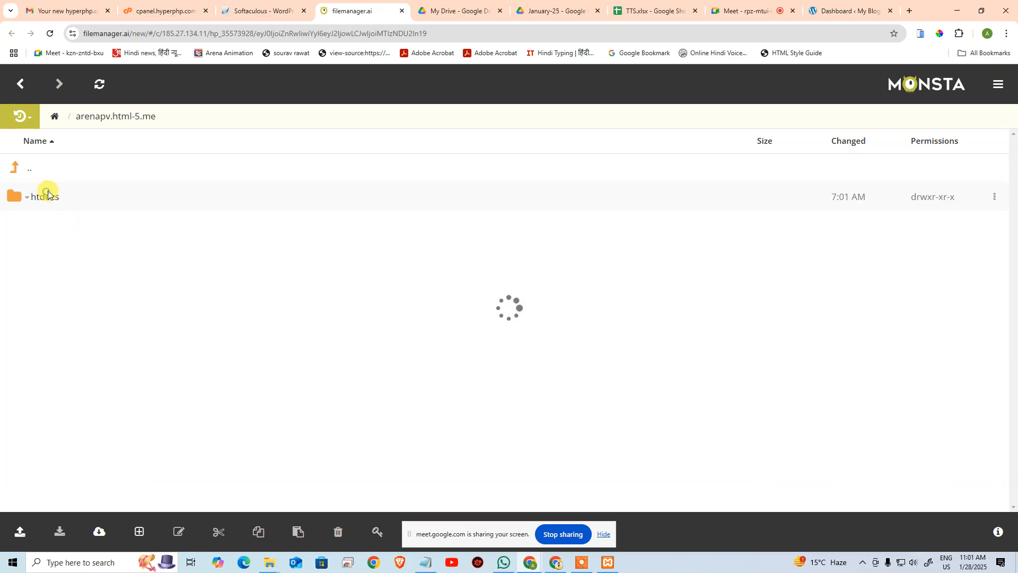
scroll(130, 466, "down", 5)
scroll(130, 467, "up", 5)
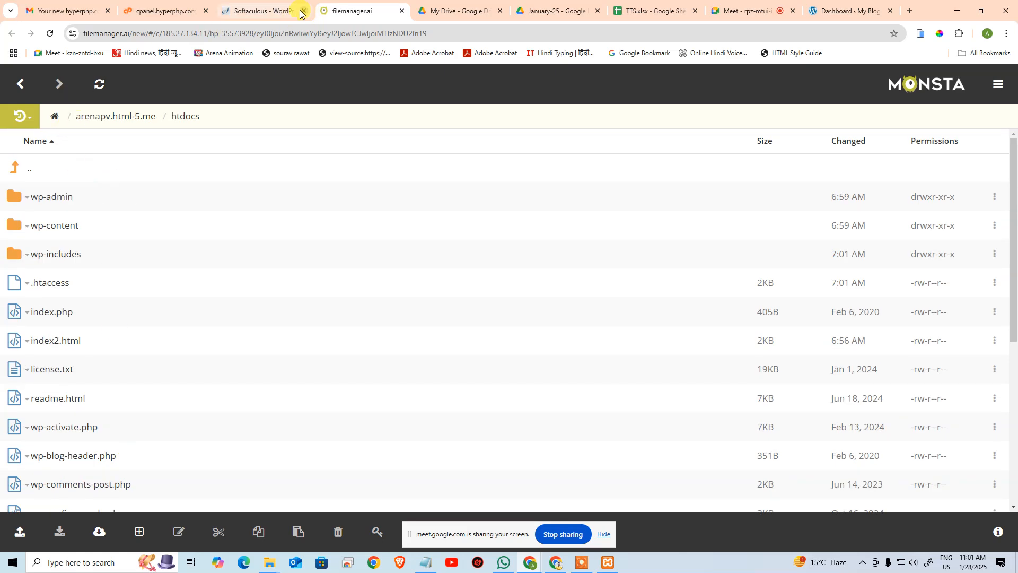
Step: Close the browser pages for the hosting control panel, Softaculous and the file manager
left_click(271, 5)
left_click(172, 7)
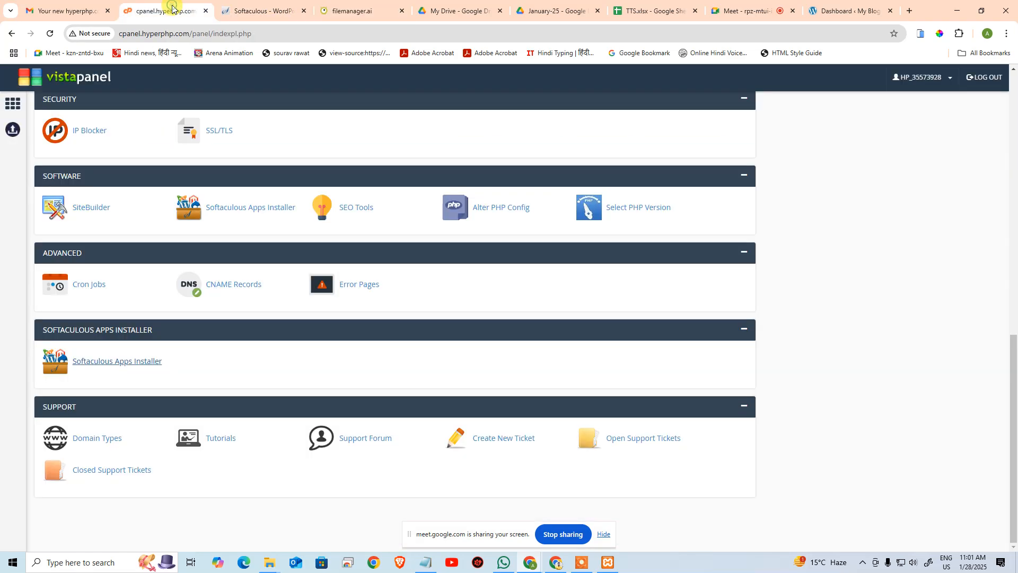
middle_click(172, 7)
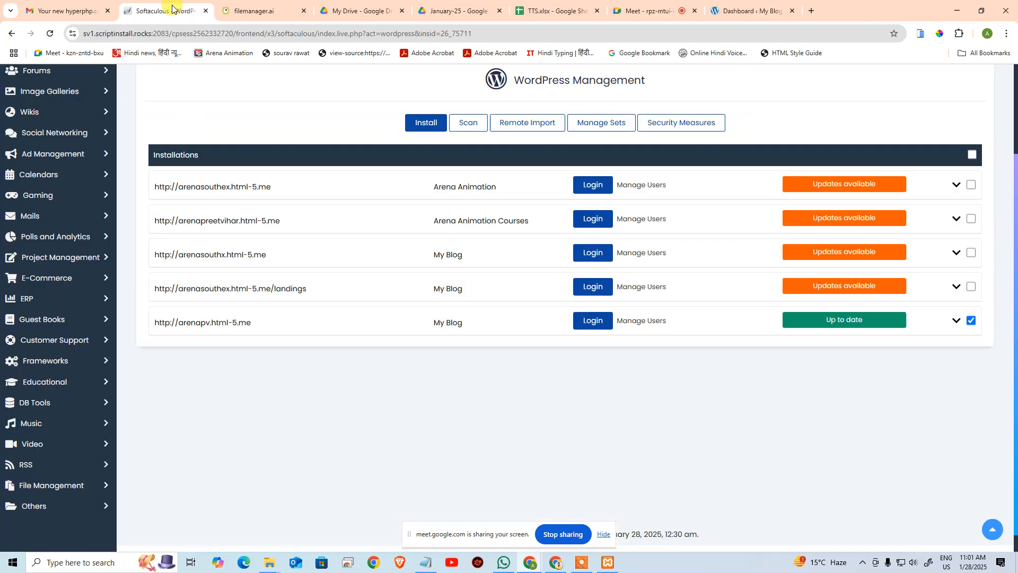
middle_click(172, 7)
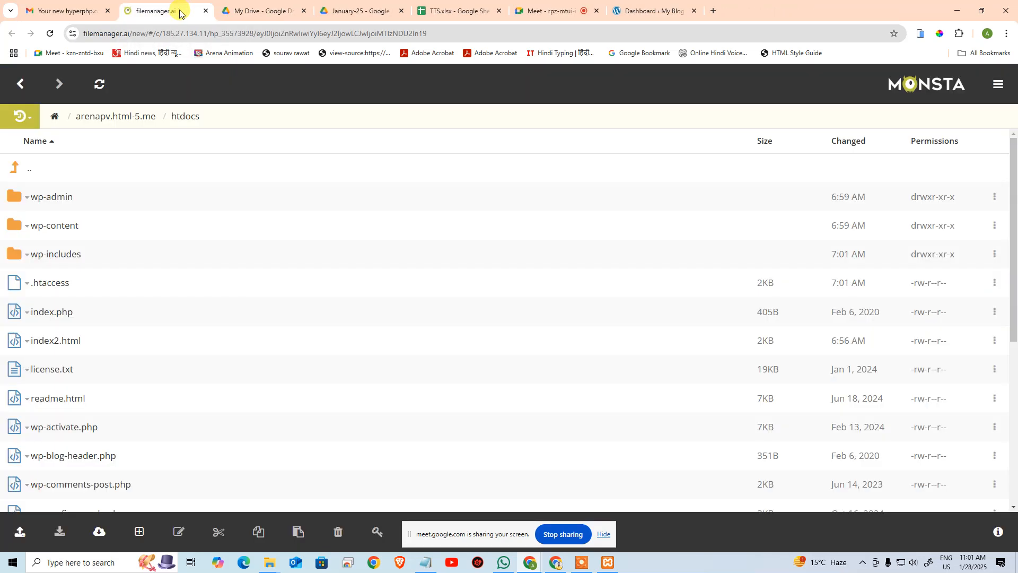
middle_click(179, 11)
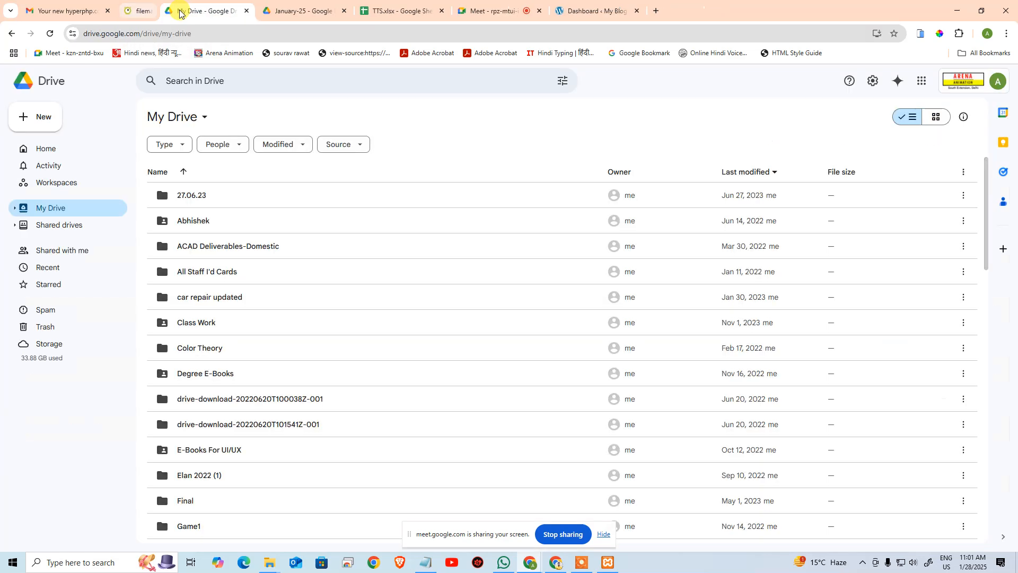
Step: Return to the WordPress dashboard and open the Add Themes page from the site's Themes list
left_click(740, 3)
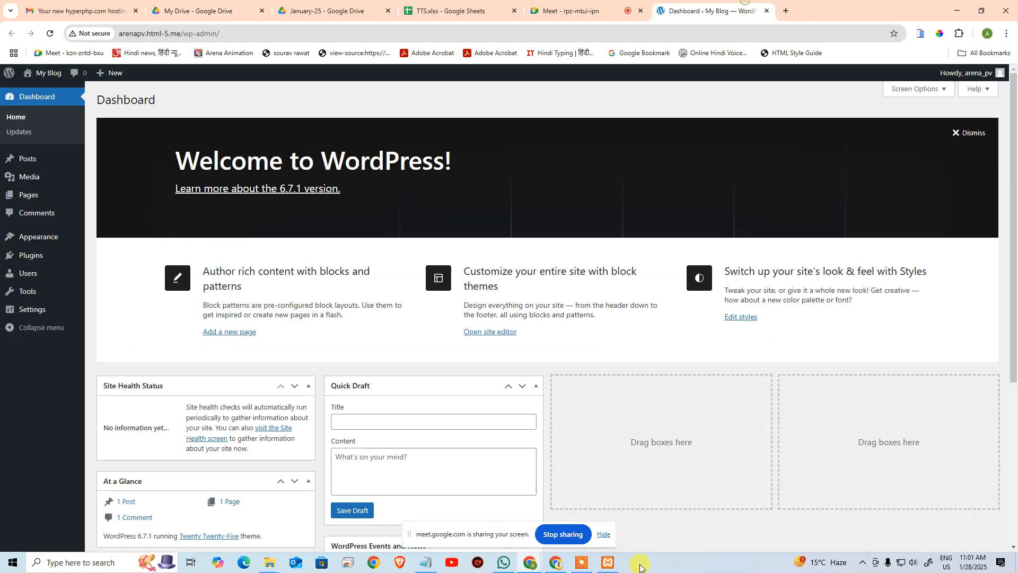
scroll(615, 213, "down", 5)
scroll(568, 417, "up", 5)
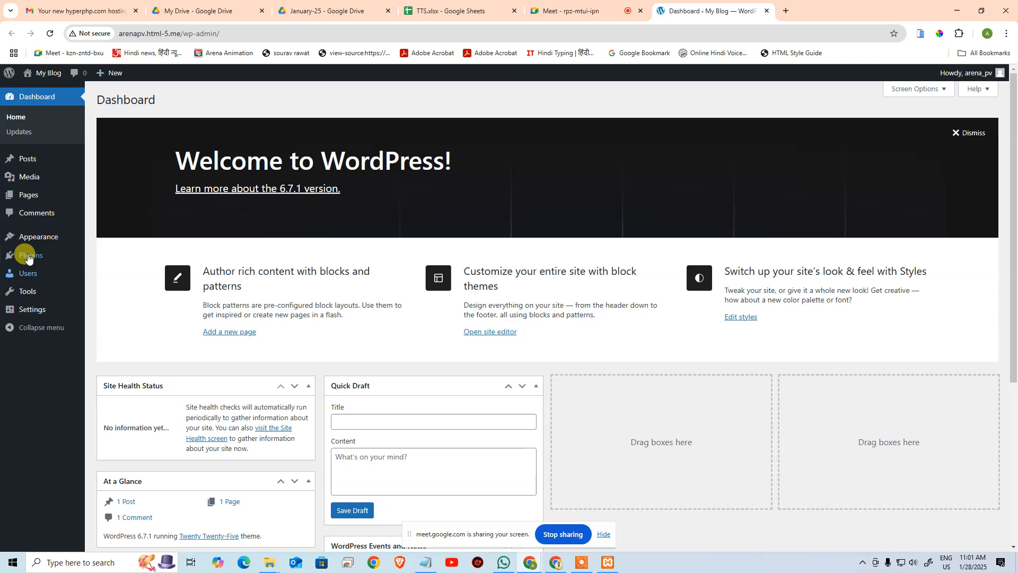
left_click(103, 239)
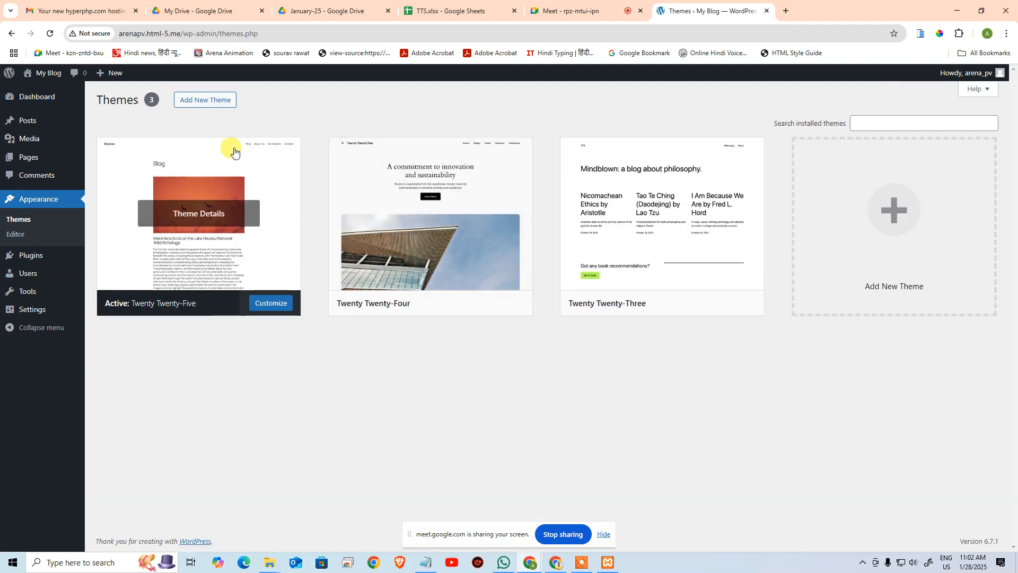
left_click(218, 100)
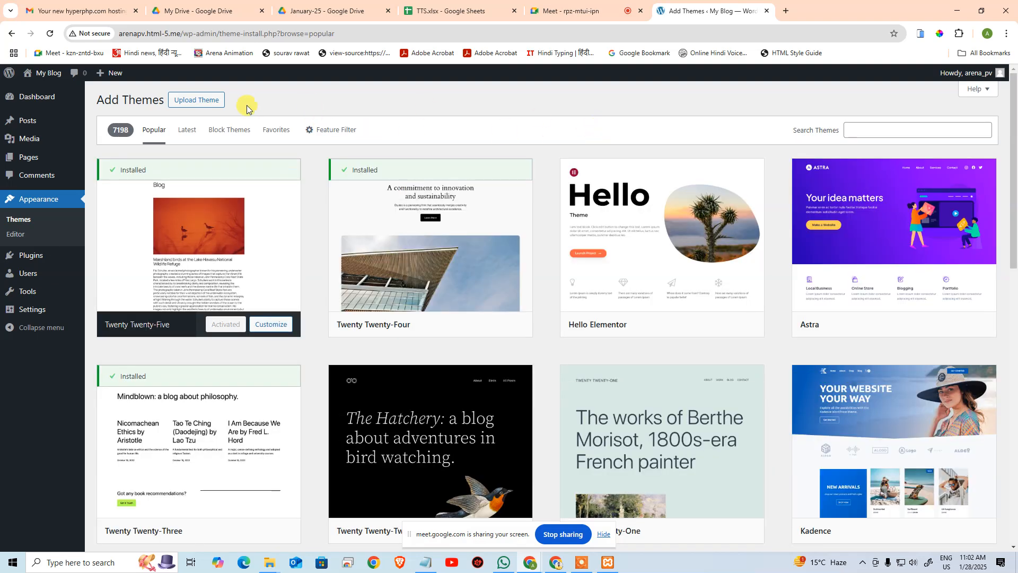
Step: Try to upload and install the theme package Divi-v4.27.4.zip from the Downloads folder, and return to Add Themes
left_click(199, 101)
left_click(476, 195)
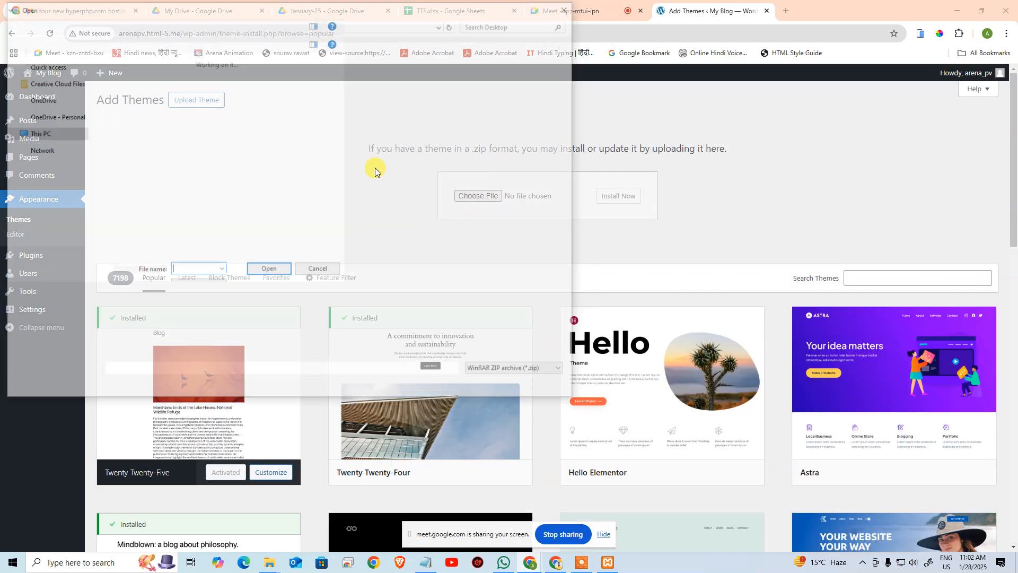
left_click(48, 91)
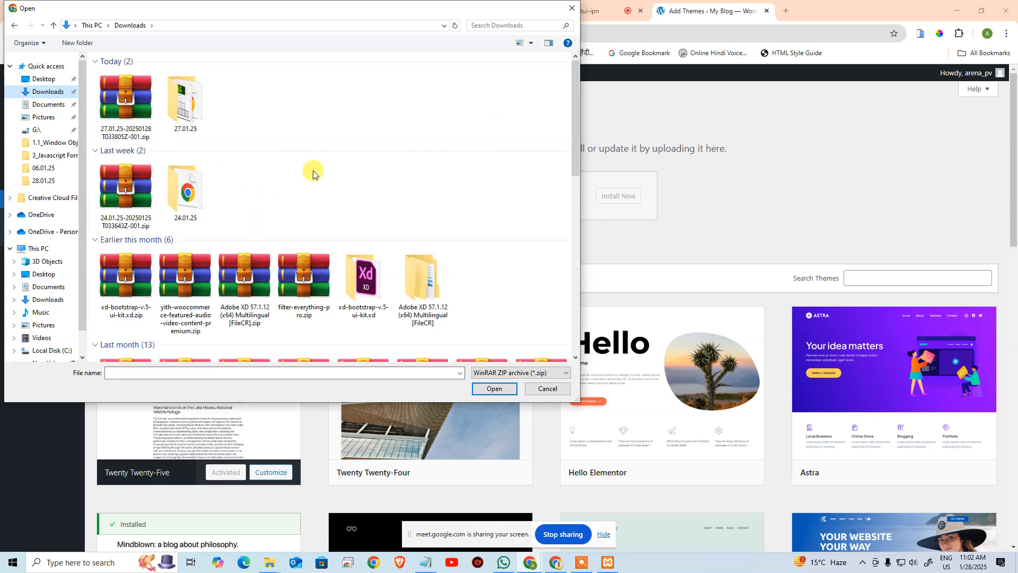
key("d")
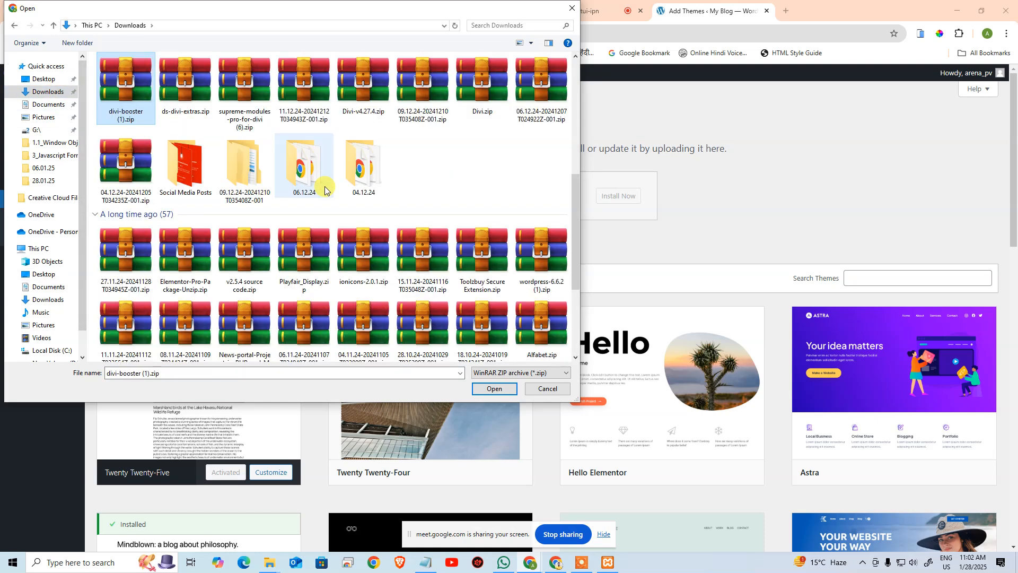
key("d")
key("d")
key("d")
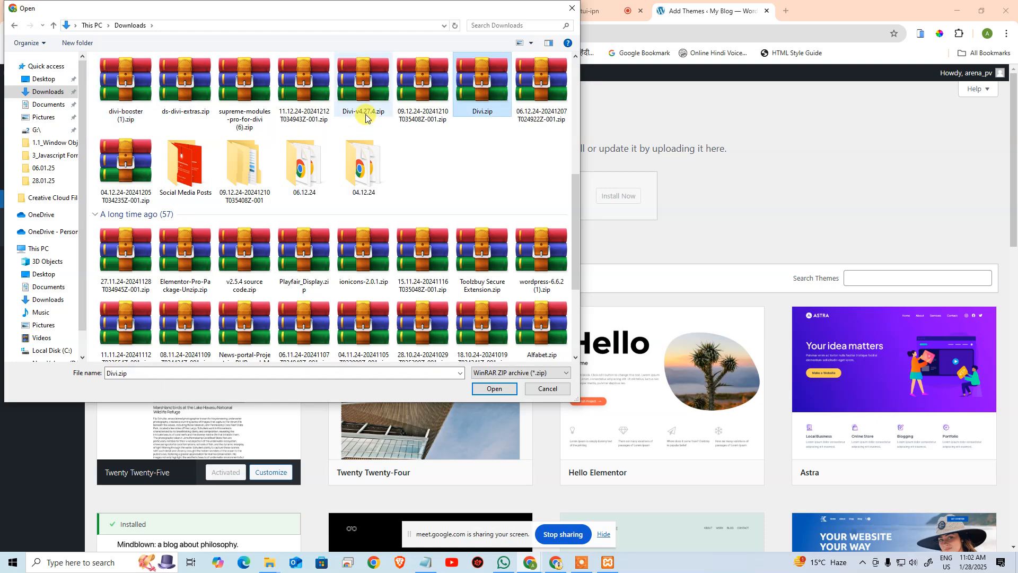
left_click(366, 103)
double_click(367, 103)
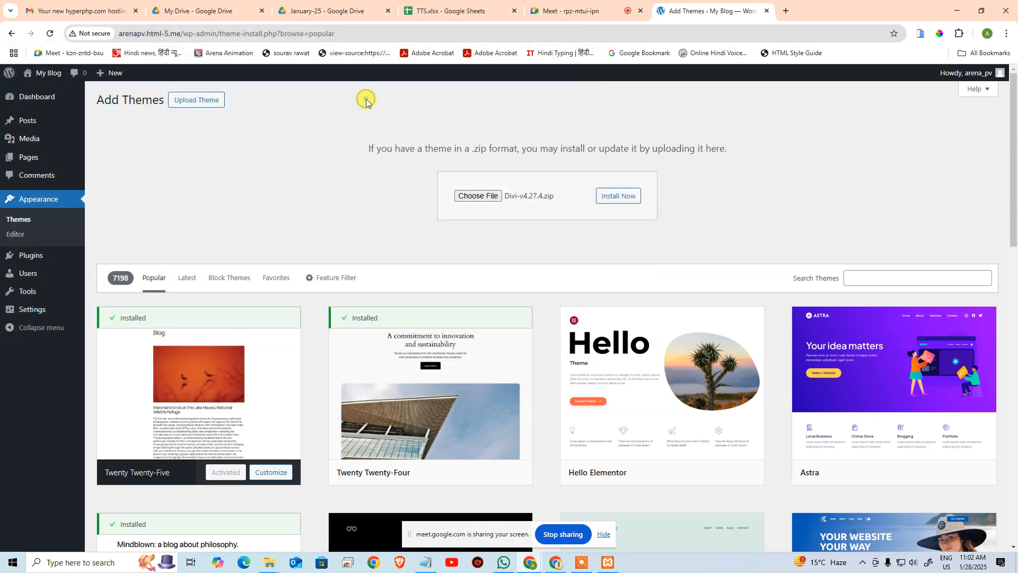
left_click(605, 197)
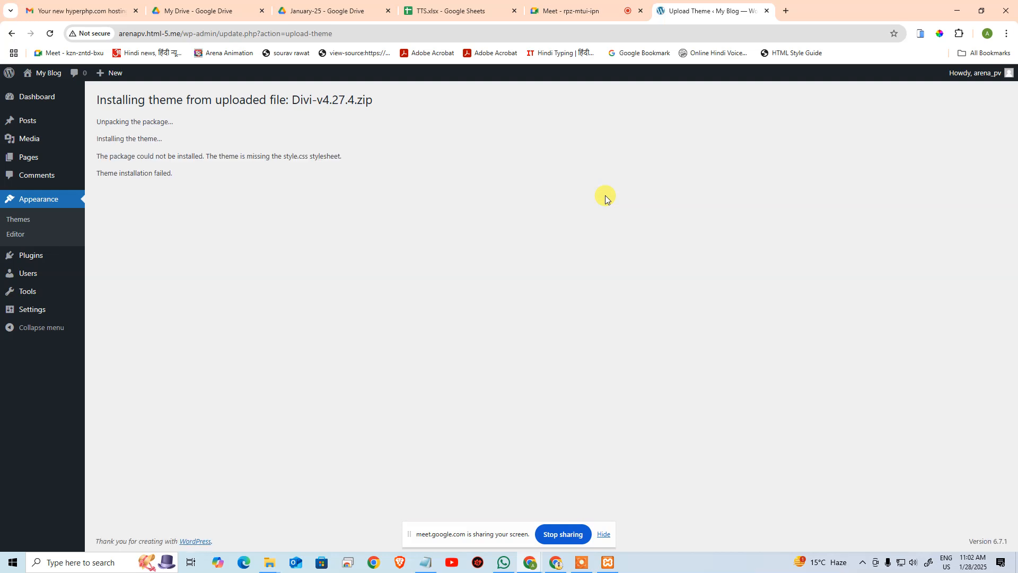
left_click(10, 35)
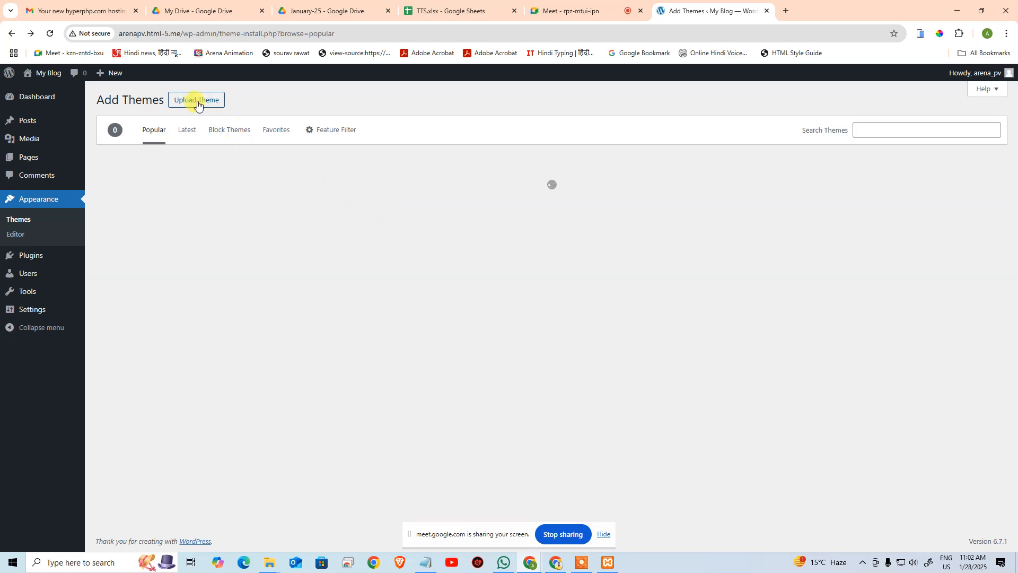
Step: Upload and install the theme package Divi.zip from the Downloads folder, and activate the theme
left_click(197, 104)
left_click(497, 196)
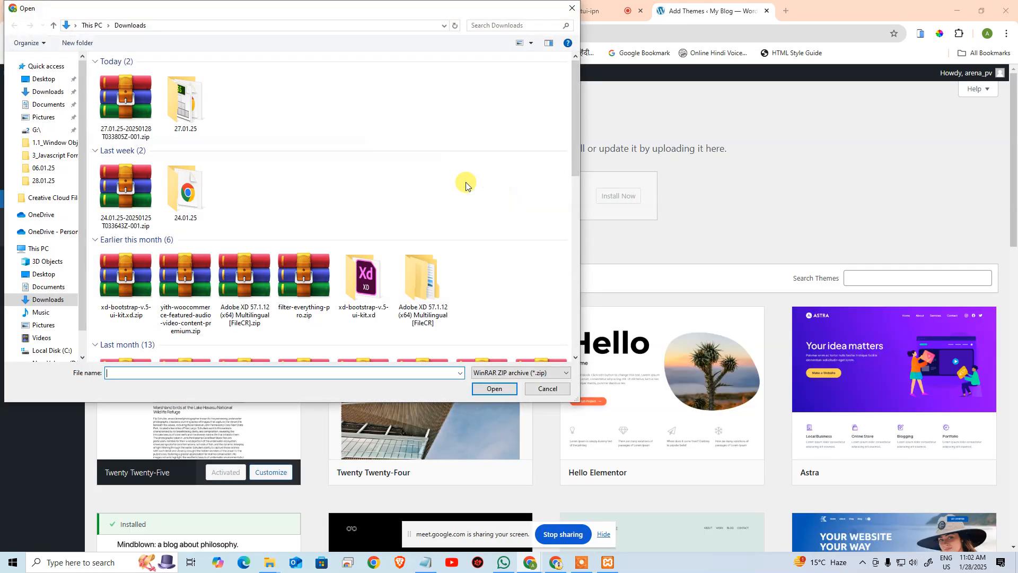
left_click(428, 279)
key("d")
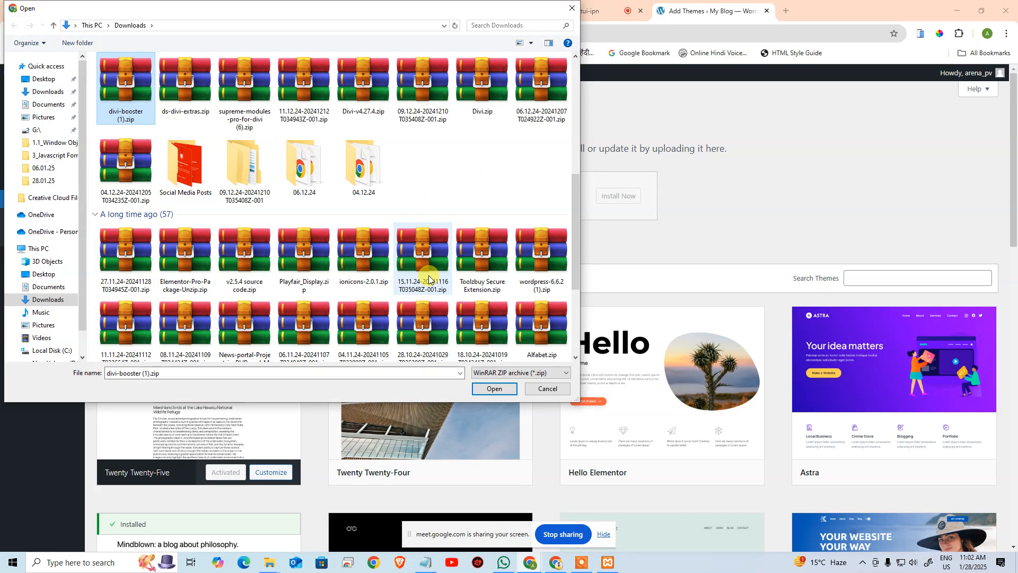
left_click(433, 163)
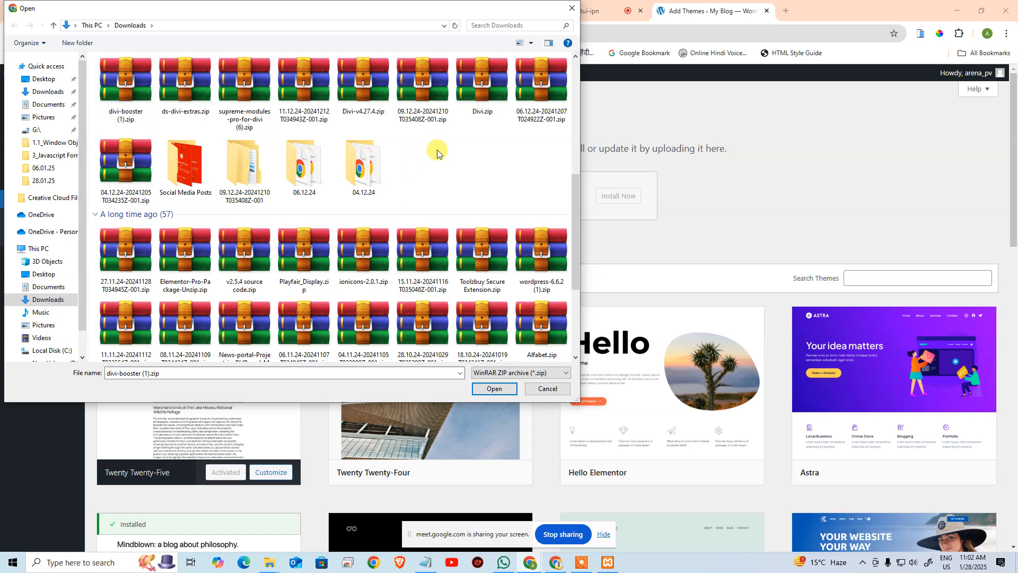
left_click(479, 80)
double_click(479, 81)
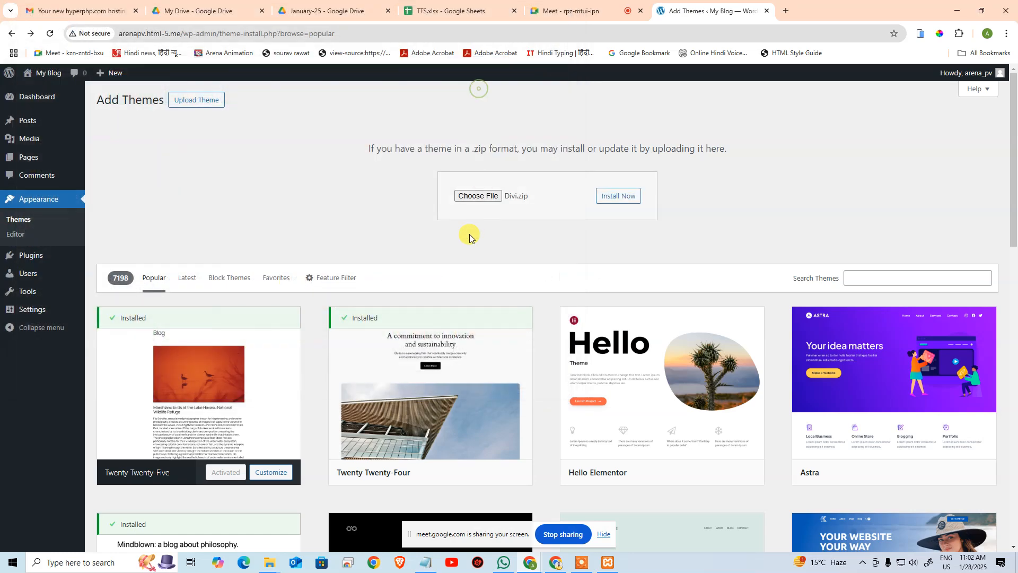
left_click(606, 196)
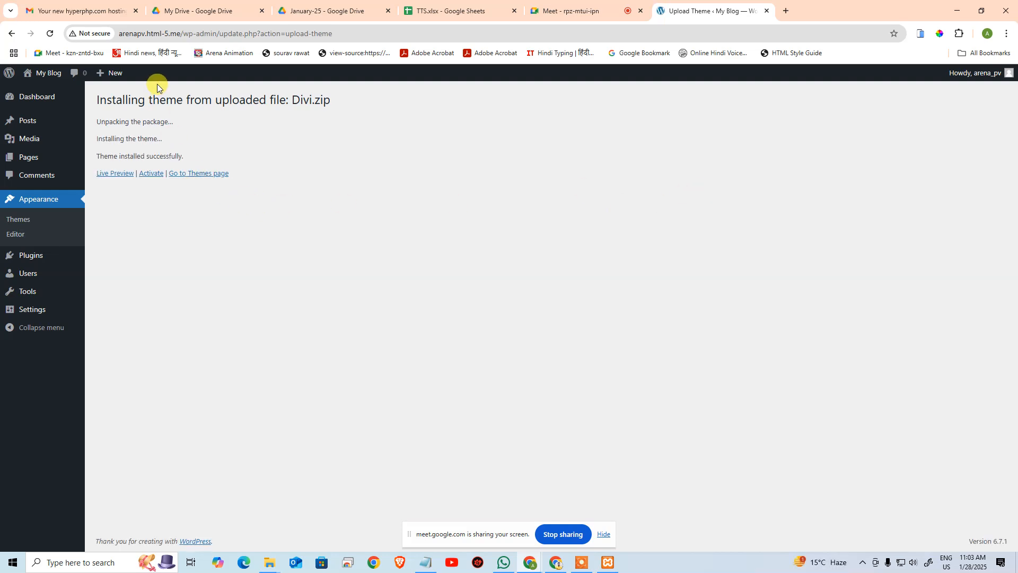
left_click(150, 173)
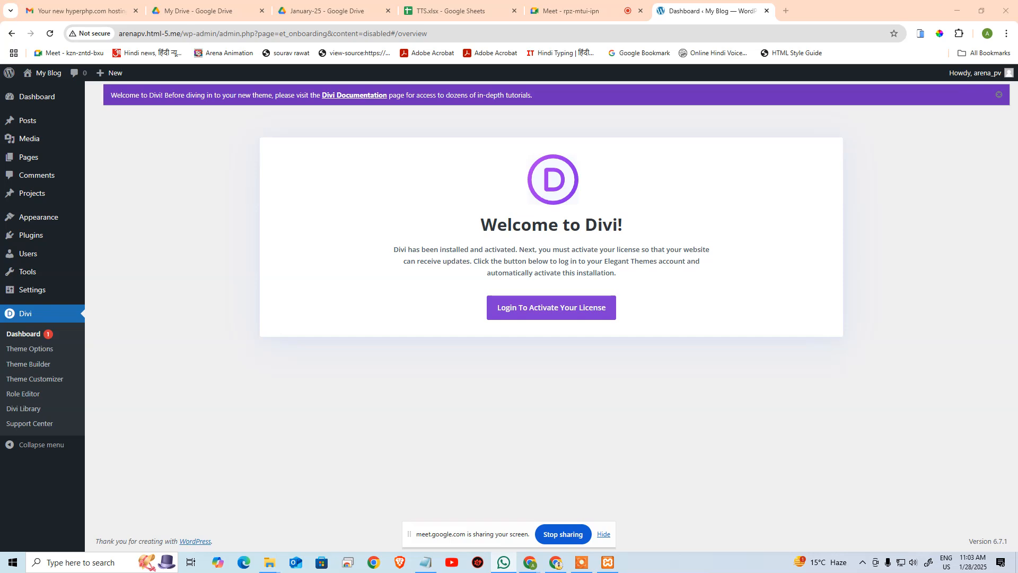
Step: Enter the account username and the API key in the Updates section of Divi's Theme Options and save the changes
key("ctrl+c")
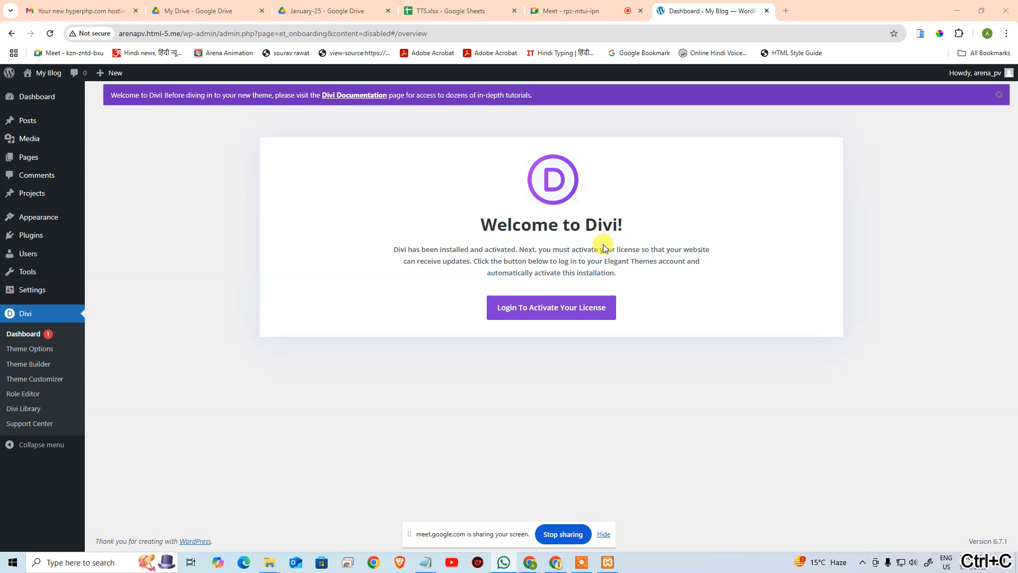
left_click(24, 349)
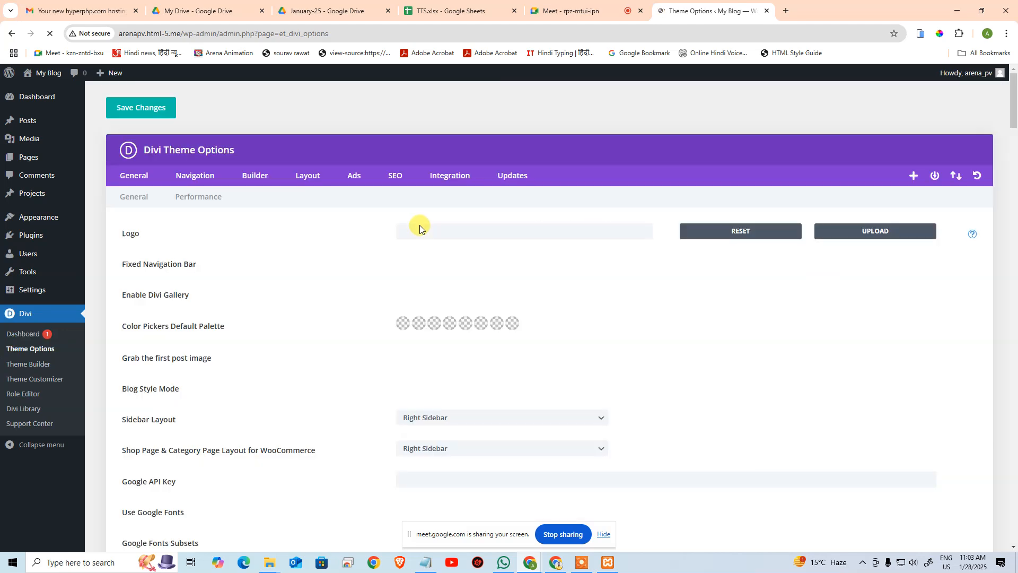
left_click(519, 178)
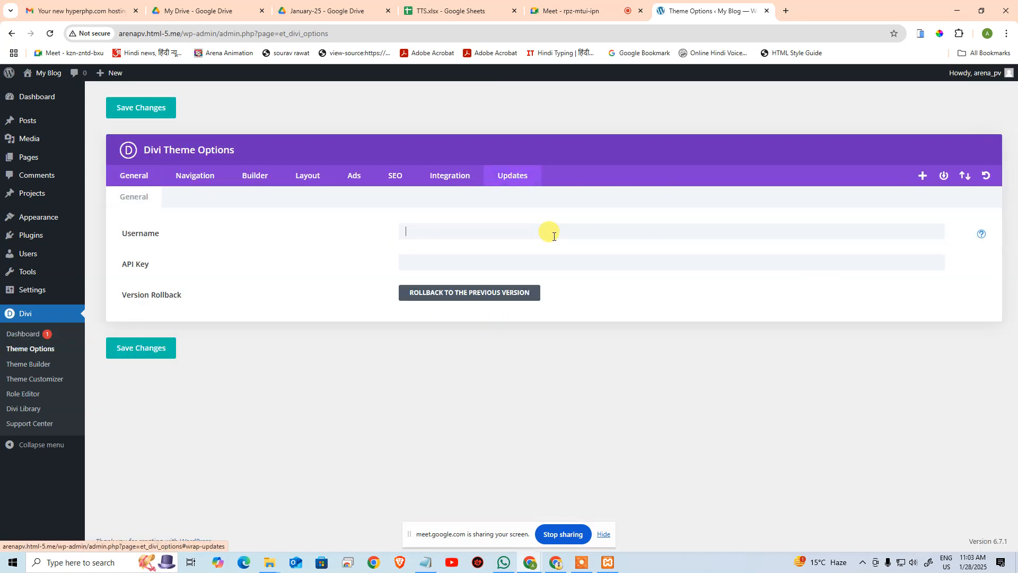
left_click(555, 237)
key("ctrl+v")
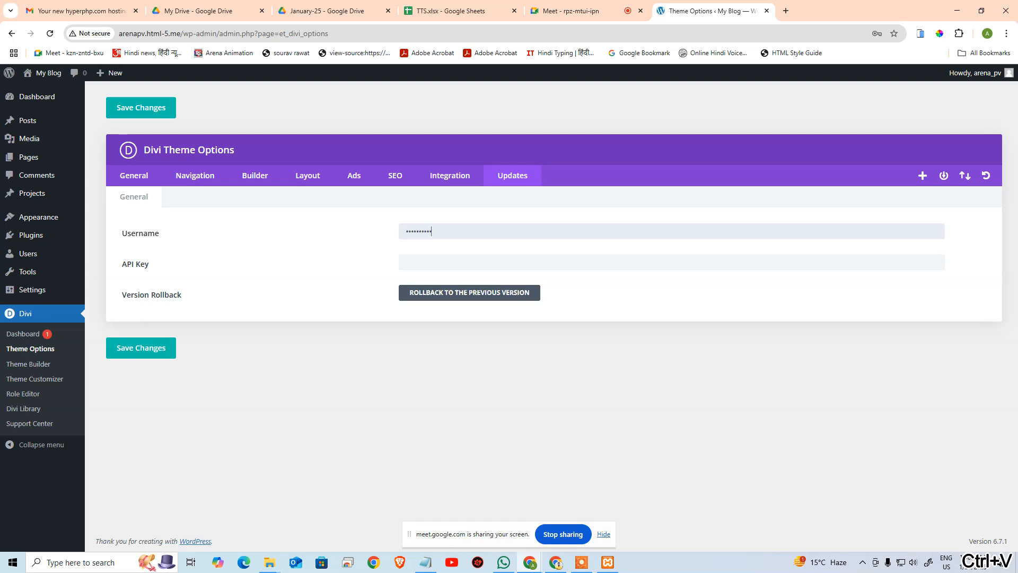
left_click(521, 259)
key("ctrl+v")
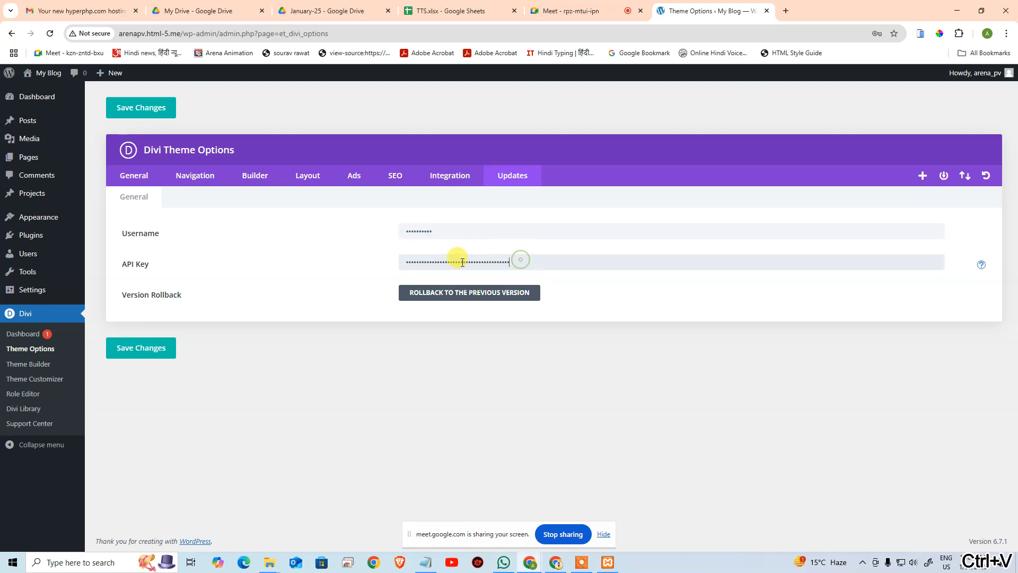
left_click(153, 346)
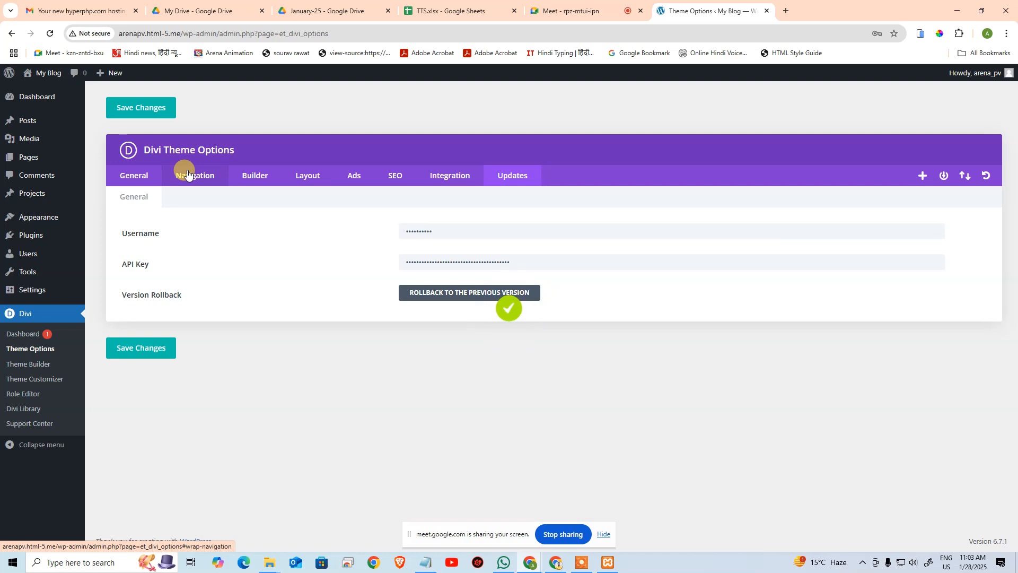
Step: Enable the Classic Editor in the advanced Builder settings of Divi's Theme Options and save the changes
left_click(189, 174)
left_click(251, 173)
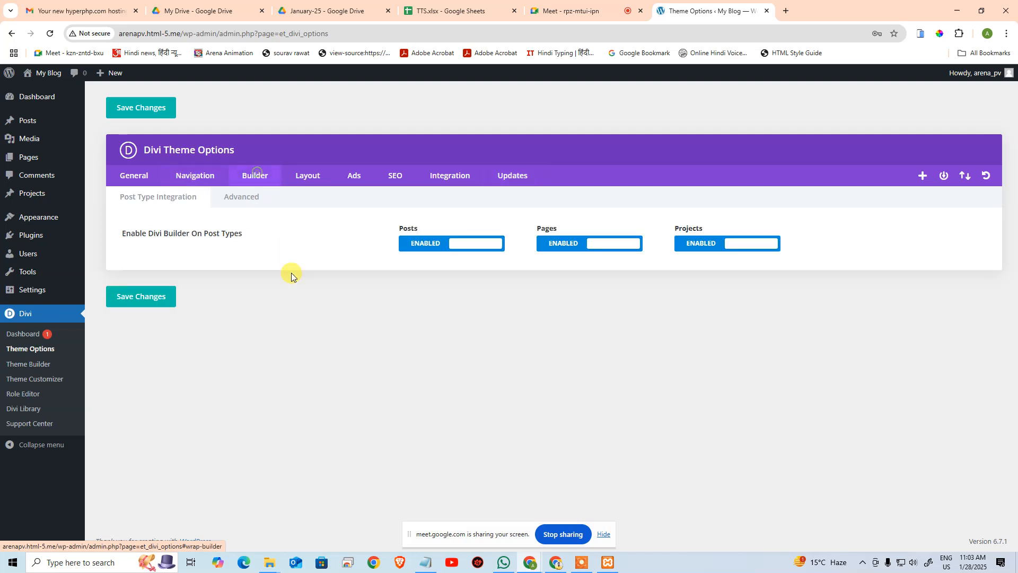
left_click(244, 198)
left_click(426, 355)
left_click(159, 408)
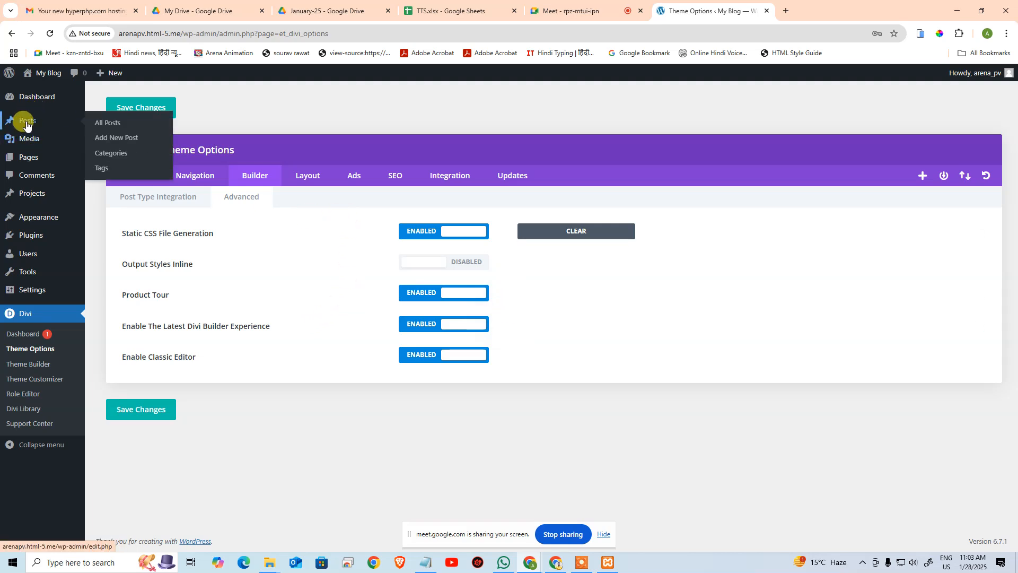
Step: Open the WordPress Updates page and update the Divi theme to version 4.27.4
mouse_move(35, 100)
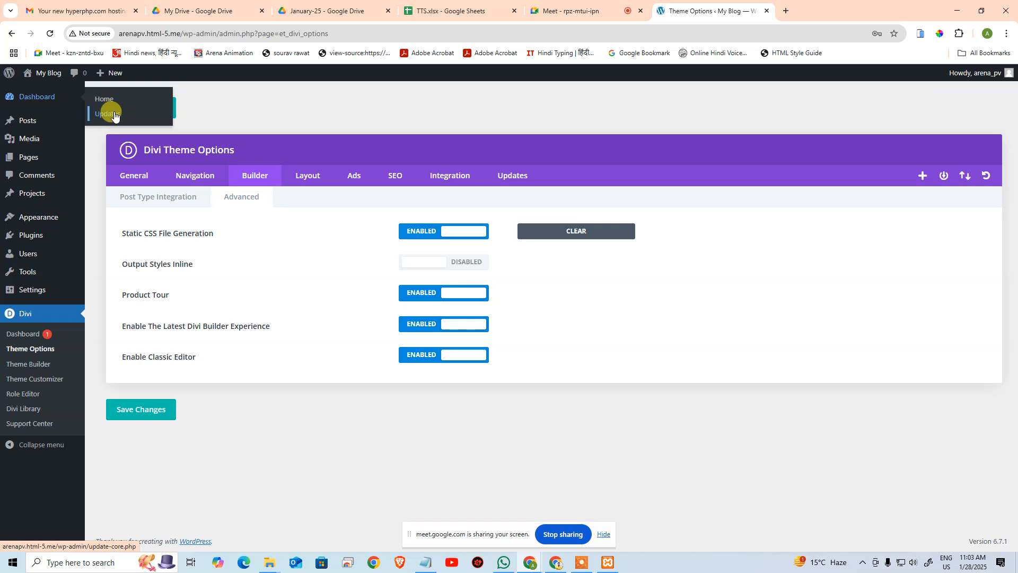
left_click(104, 101)
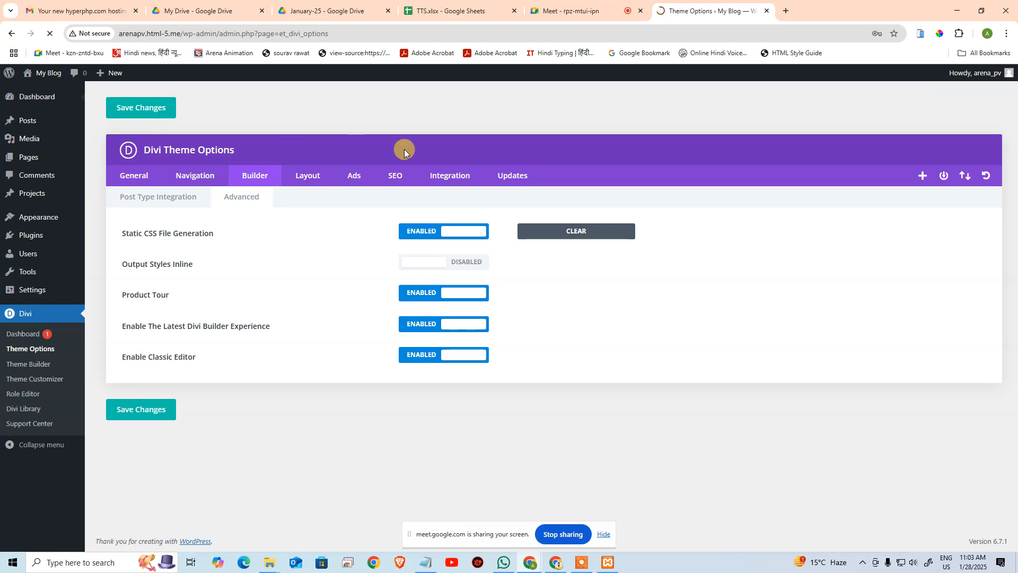
scroll(534, 296, "down", 2)
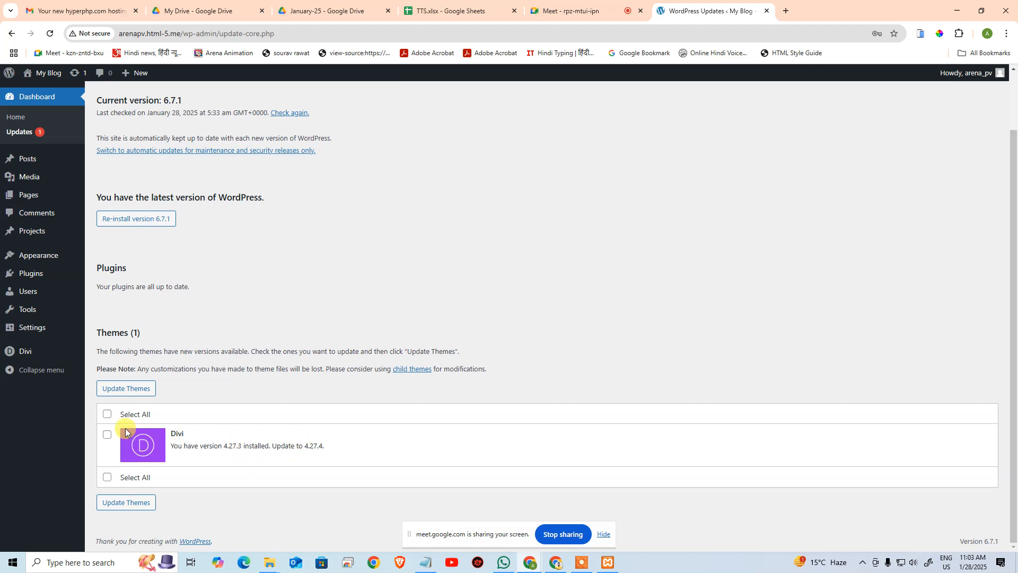
left_click(108, 414)
left_click(127, 388)
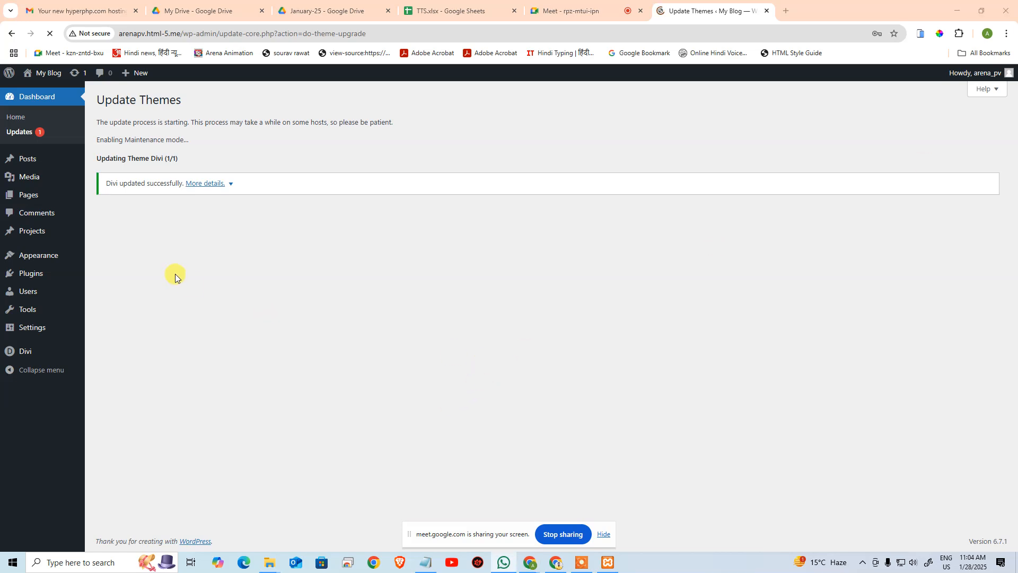
Step: Open the site's list of all pages and highlight the domain arenapv.html-5.me in the page address
mouse_move(33, 166)
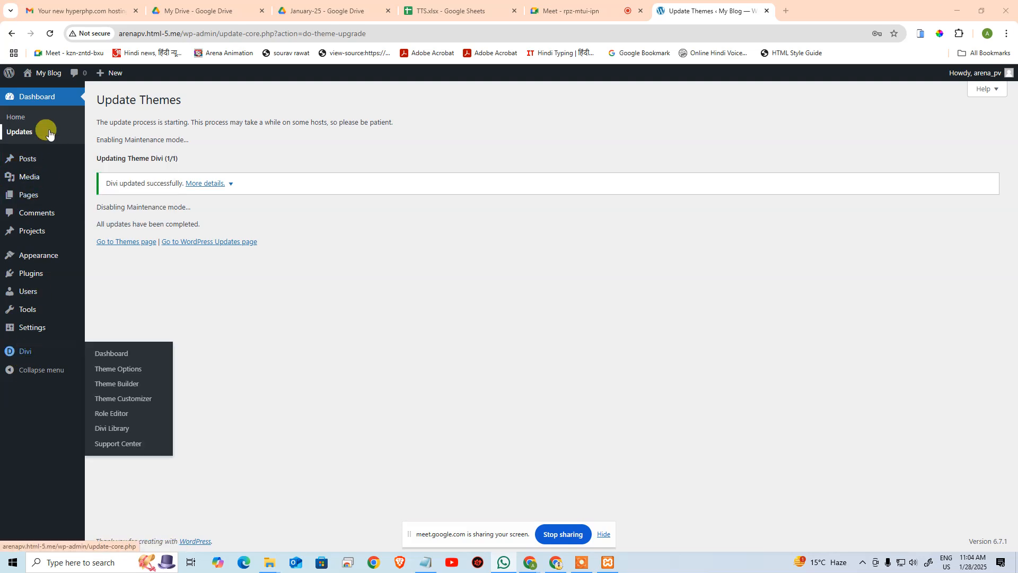
mouse_move(29, 196)
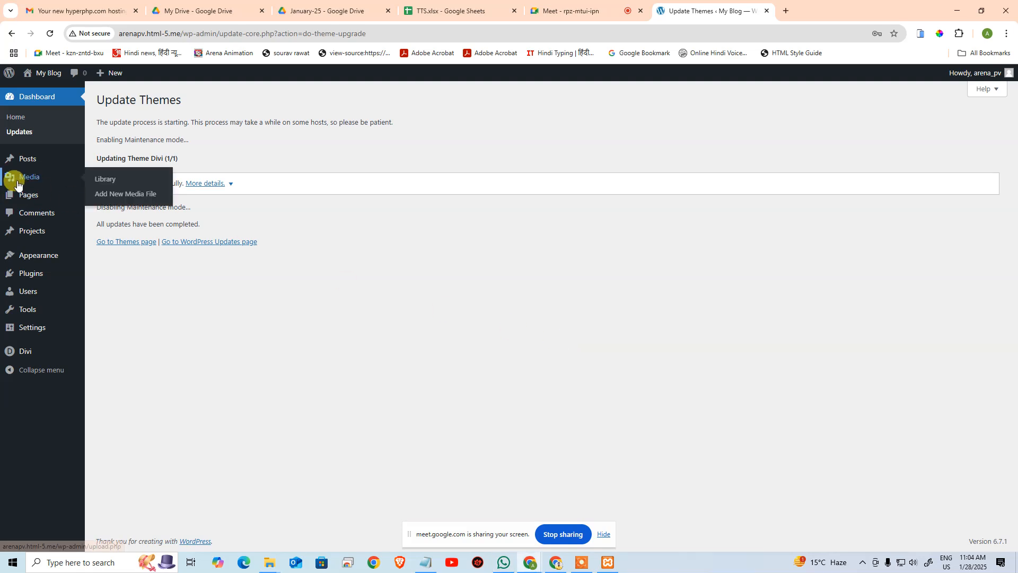
left_click(99, 197)
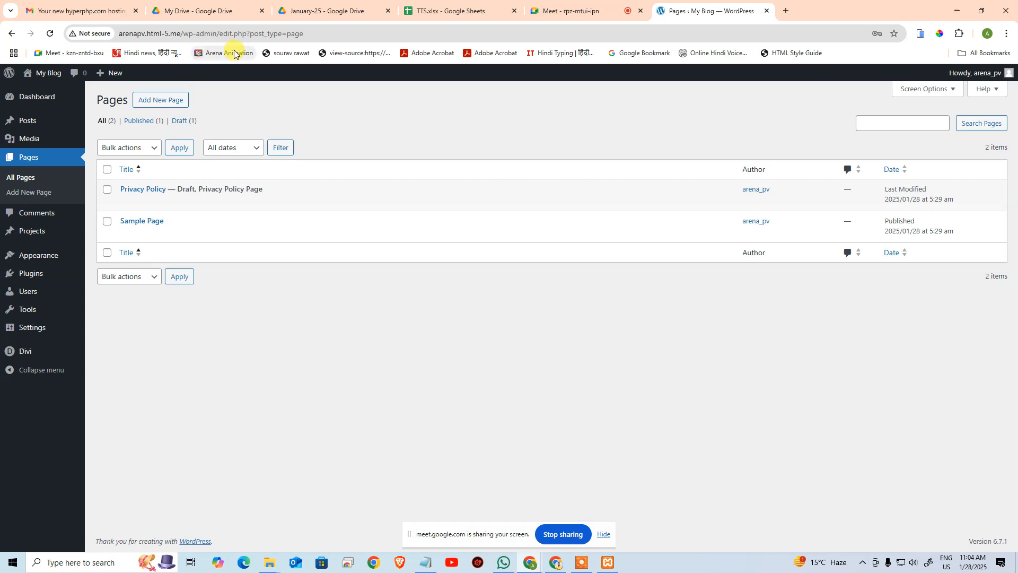
left_click(154, 38)
left_click_drag(154, 38, 117, 47)
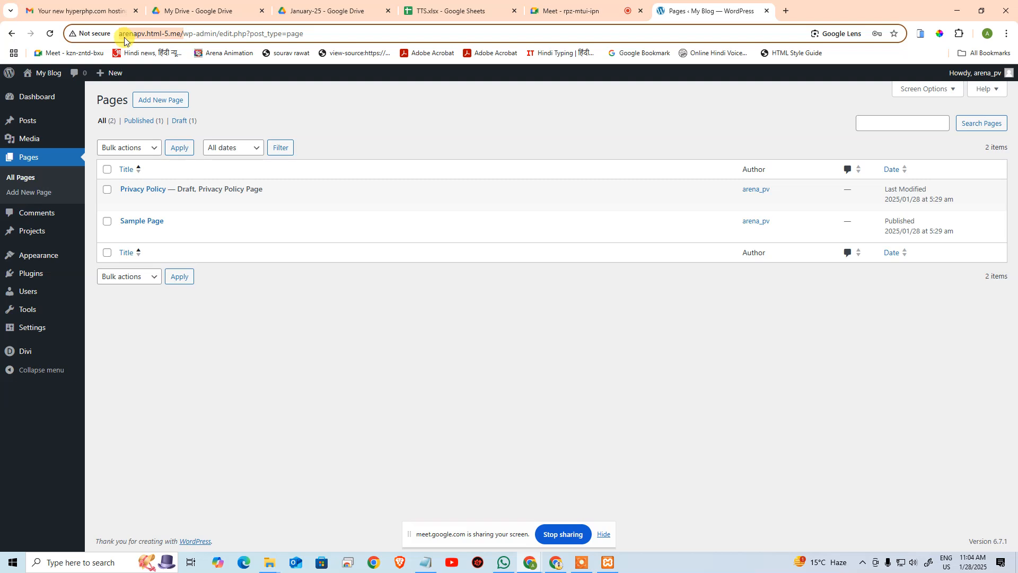
left_click_drag(125, 37, 177, 40)
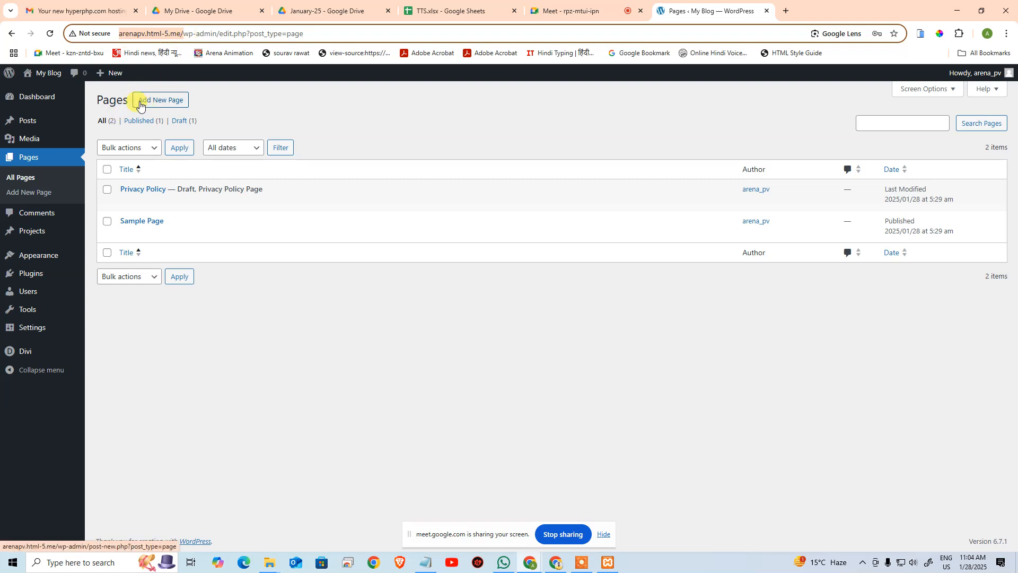
Step: Open the cPanel link from the hosting email and log in to VistaPanel with the account username and password
left_click(112, 5)
left_click(291, 320, "ctrl")
double_click(279, 196)
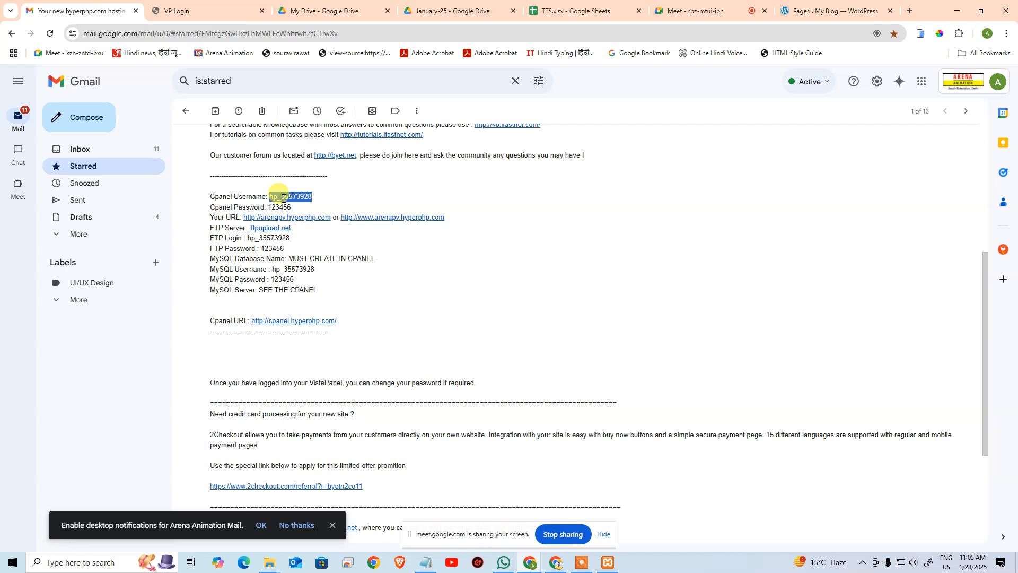
key("ctrl+c")
left_click(221, 4)
key("ctrl+v")
left_click(477, 254)
type("•••••")
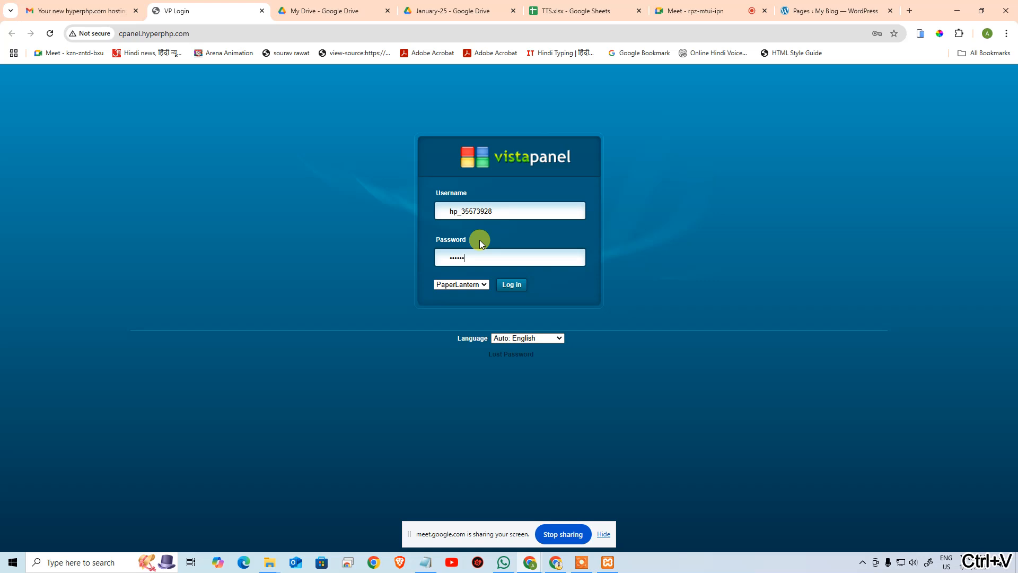
left_click(508, 281)
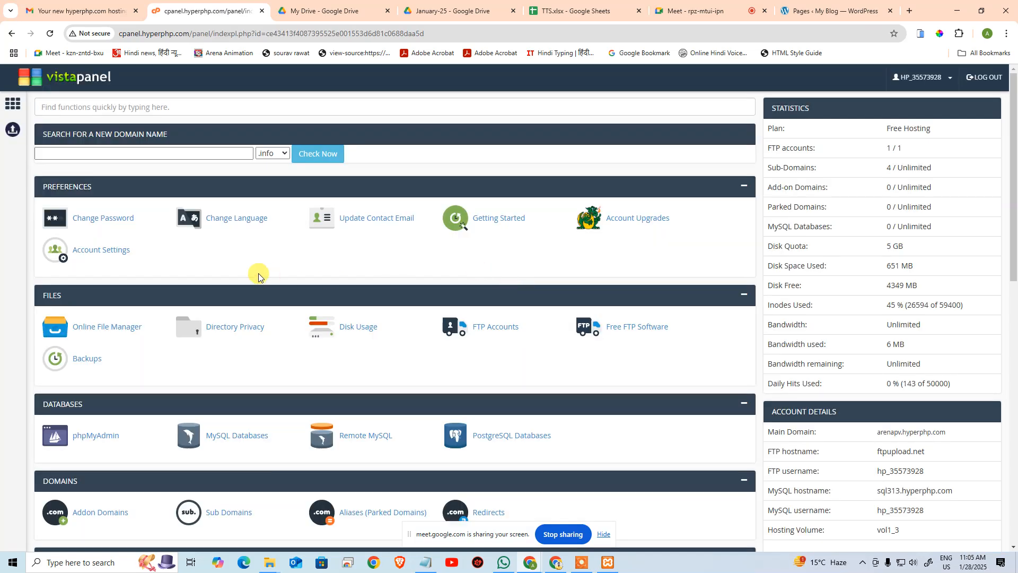
Step: Open Softaculous from the hosting control panel and show its list of script installations
scroll(175, 292, "down", 5)
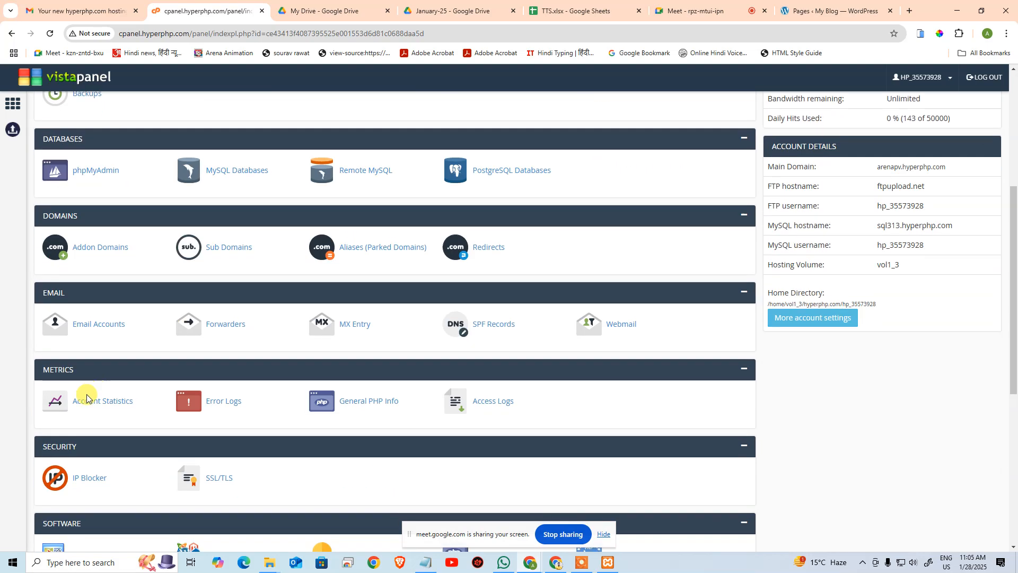
scroll(85, 393, "down", 4)
scroll(91, 375, "down", 3)
left_click(106, 361)
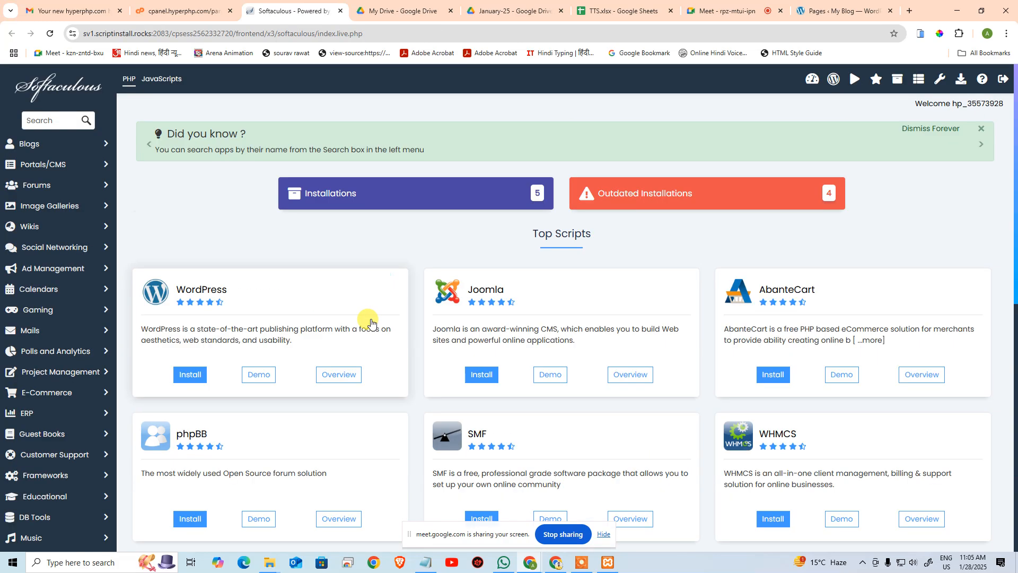
scroll(346, 320, "down", 1)
left_click(360, 152)
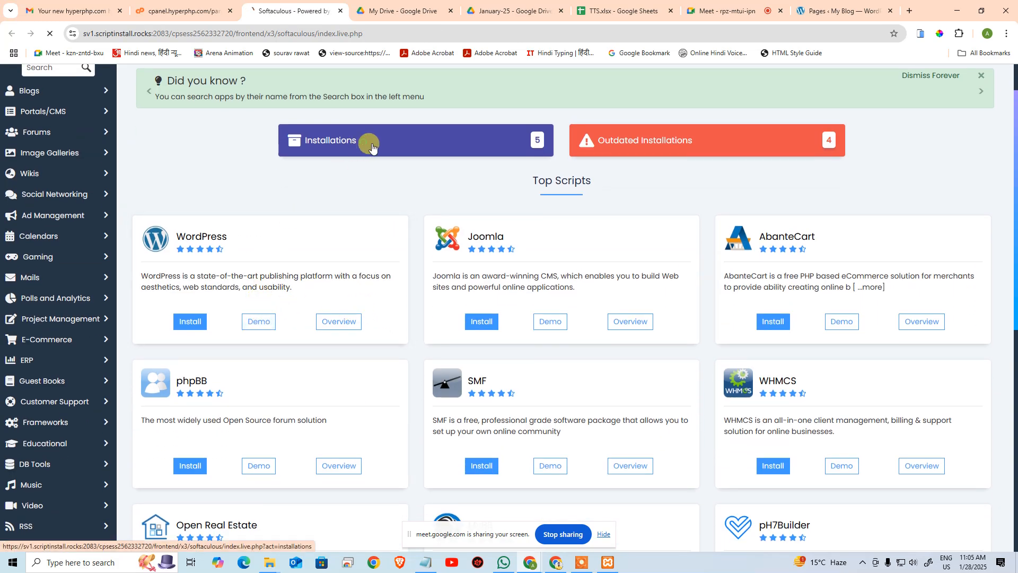
Step: Open the arenapv.html-5.me installation in WordPress Manager and set its Search Engine Visibility to Disabled
scroll(399, 261, "down", 3)
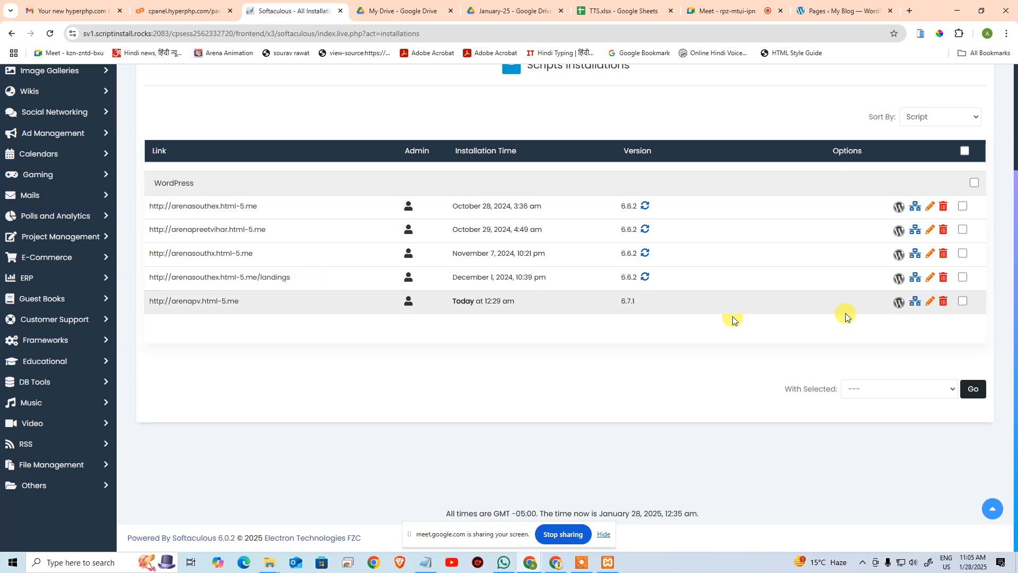
left_click(900, 303)
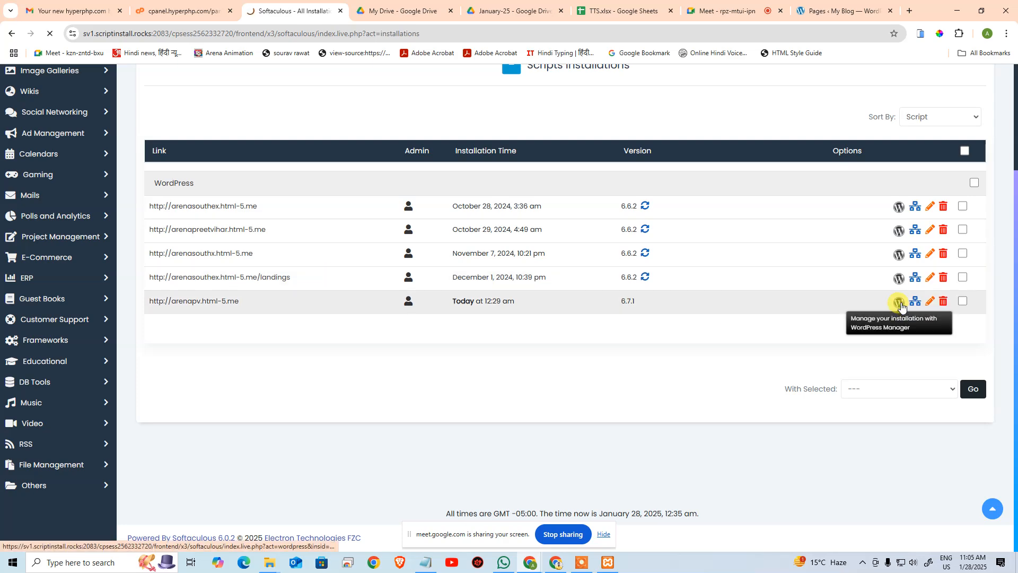
scroll(875, 326, "down", 2)
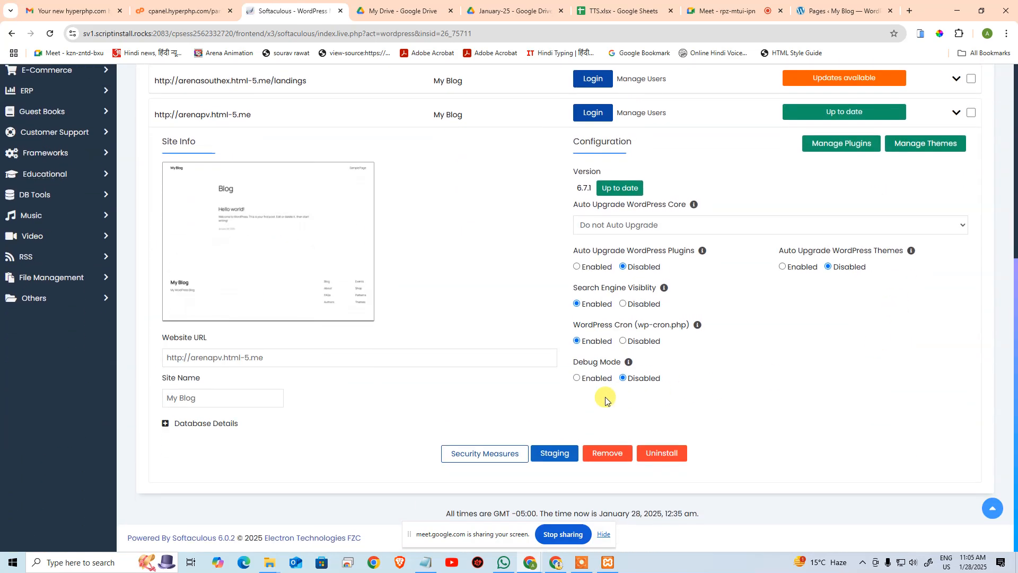
left_click(633, 307)
Step: Review the database details and Security Measures of the arenapv.html-5.me installation, closing both without applying changes
left_click(220, 424)
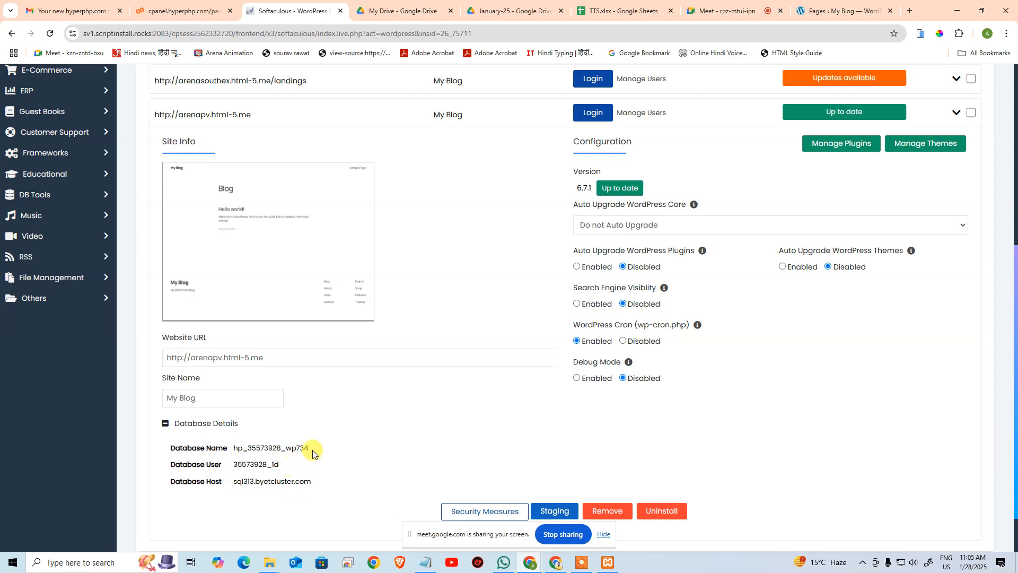
left_click(190, 423)
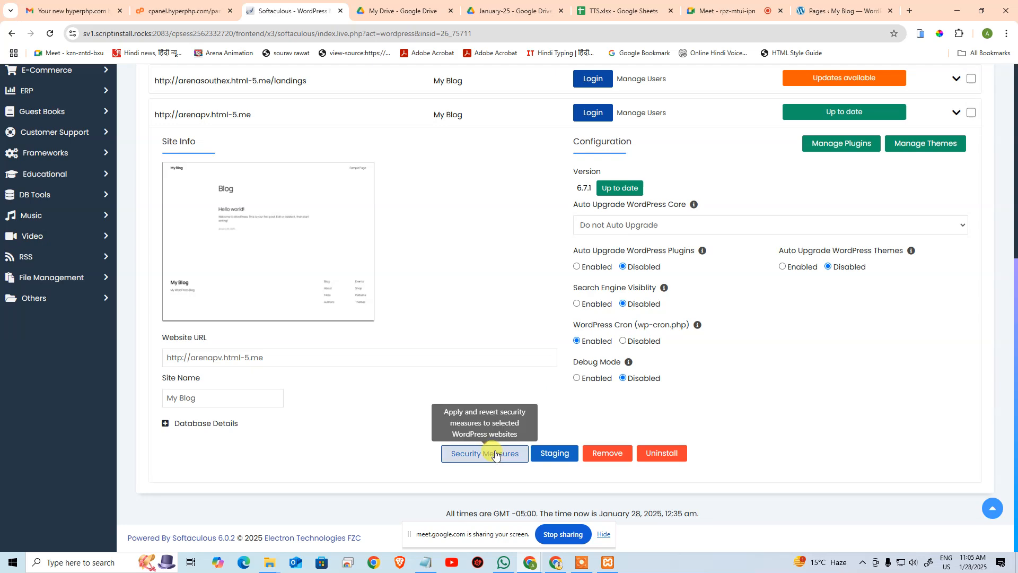
right_click(497, 453)
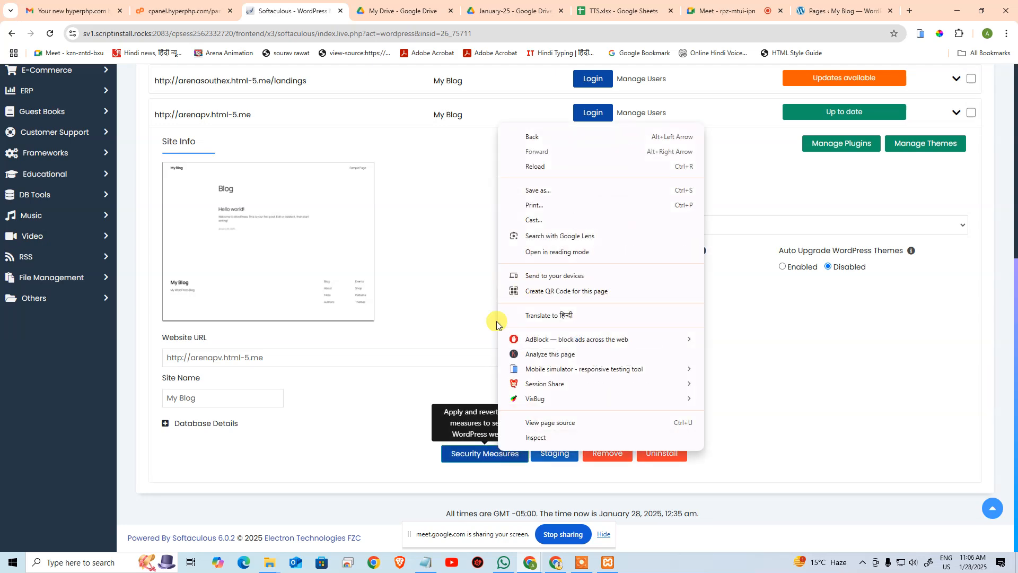
left_click(444, 377)
left_click(474, 454)
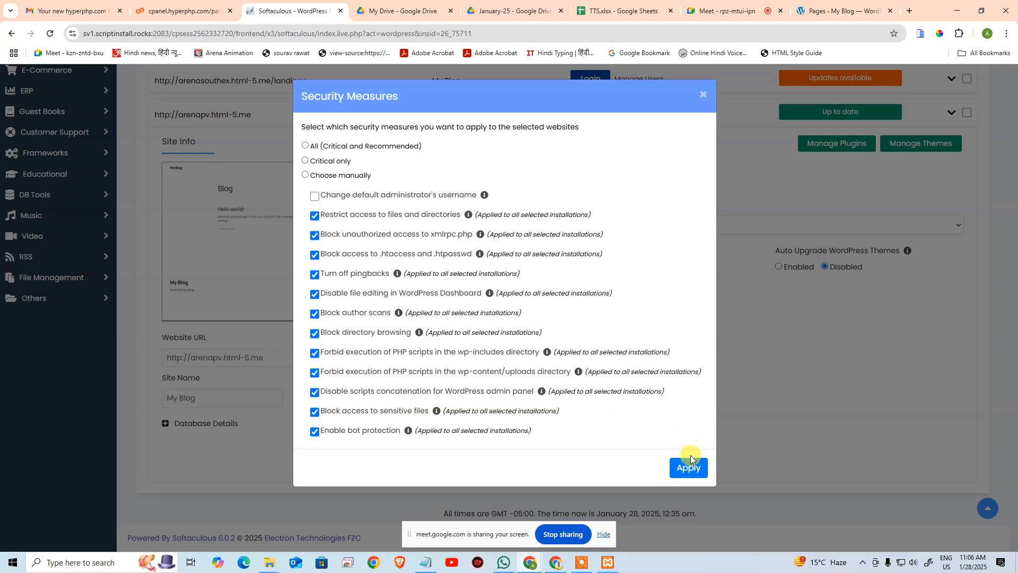
left_click(703, 95)
Step: Reopen arenapv.html-5.me in WordPress Manager from the list of script installations and check its Search Engine Visibility option
scroll(773, 361, "up", 2)
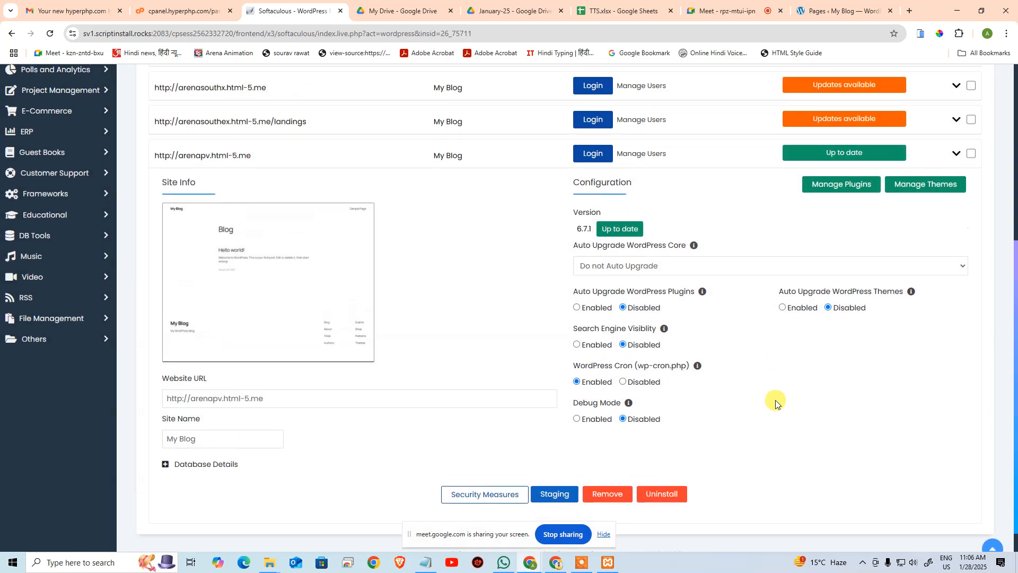
scroll(649, 432, "down", 2)
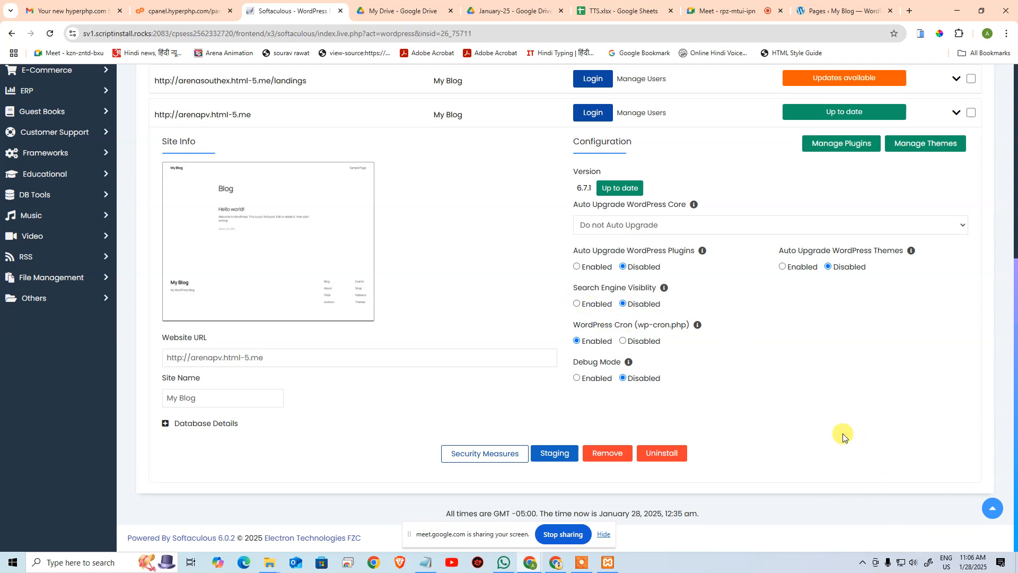
scroll(842, 429, "up", 6)
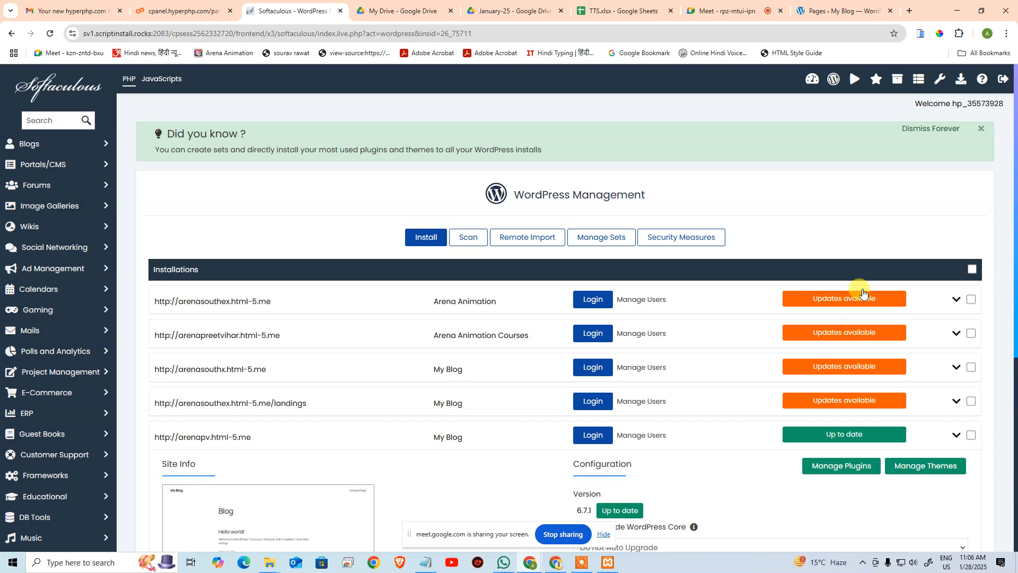
scroll(466, 152, "down", 3)
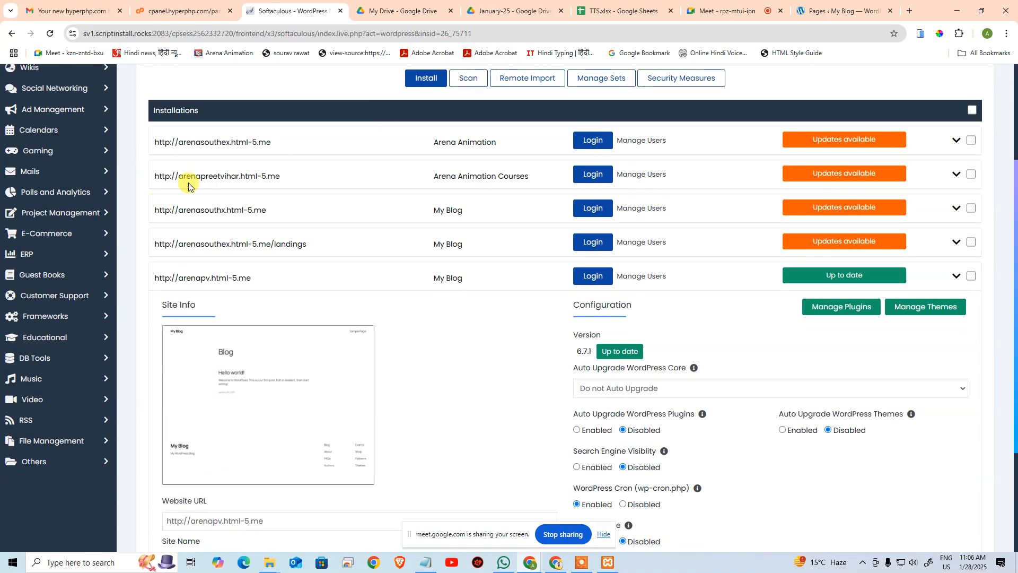
scroll(161, 200, "up", 3)
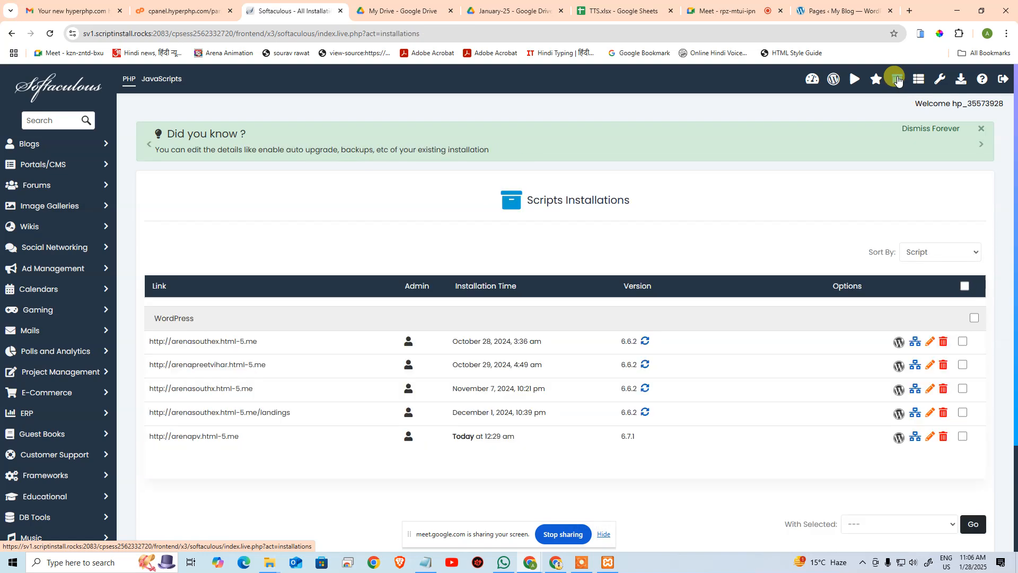
left_click(898, 437)
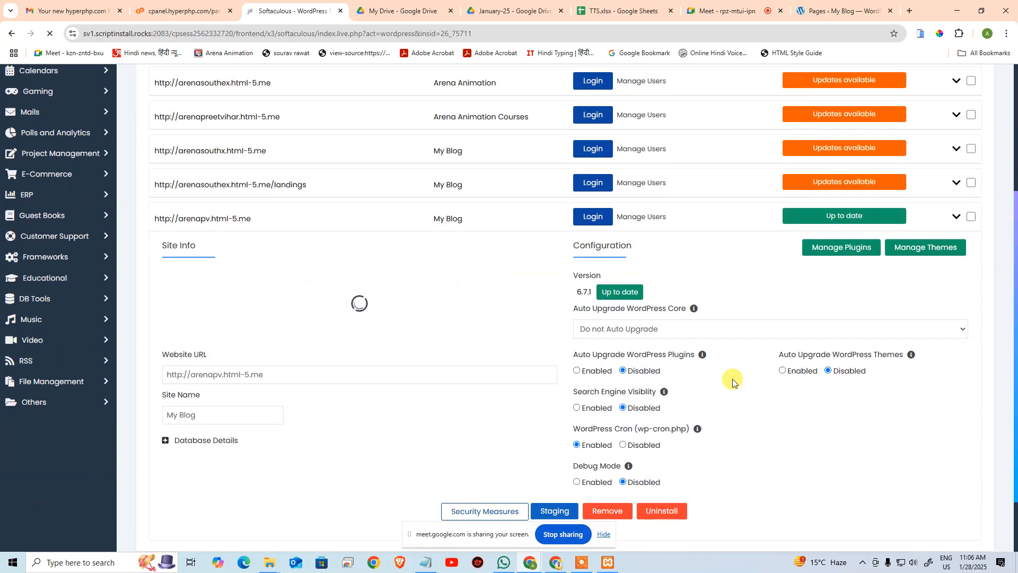
left_click(624, 405)
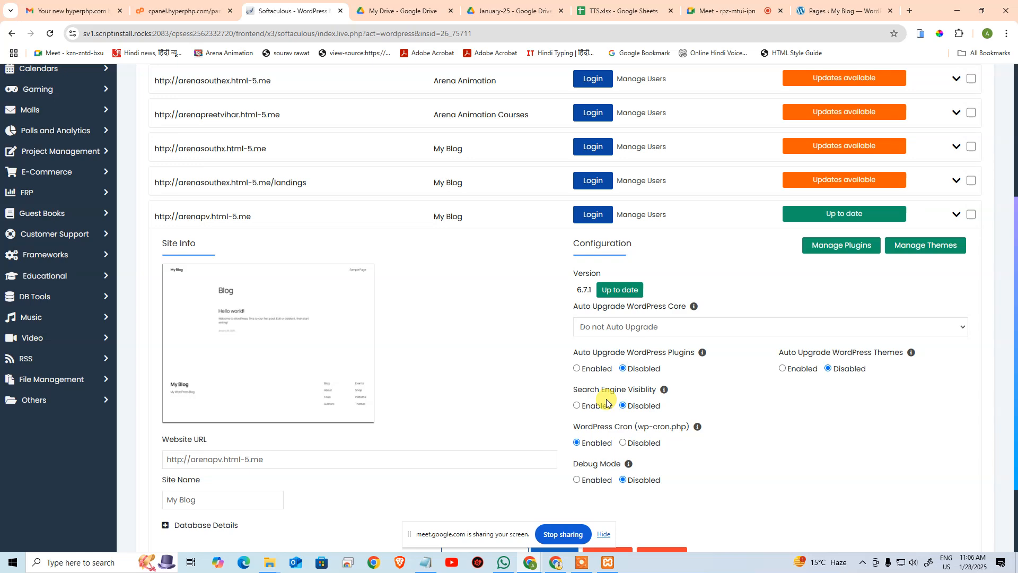
scroll(198, 431, "up", 5)
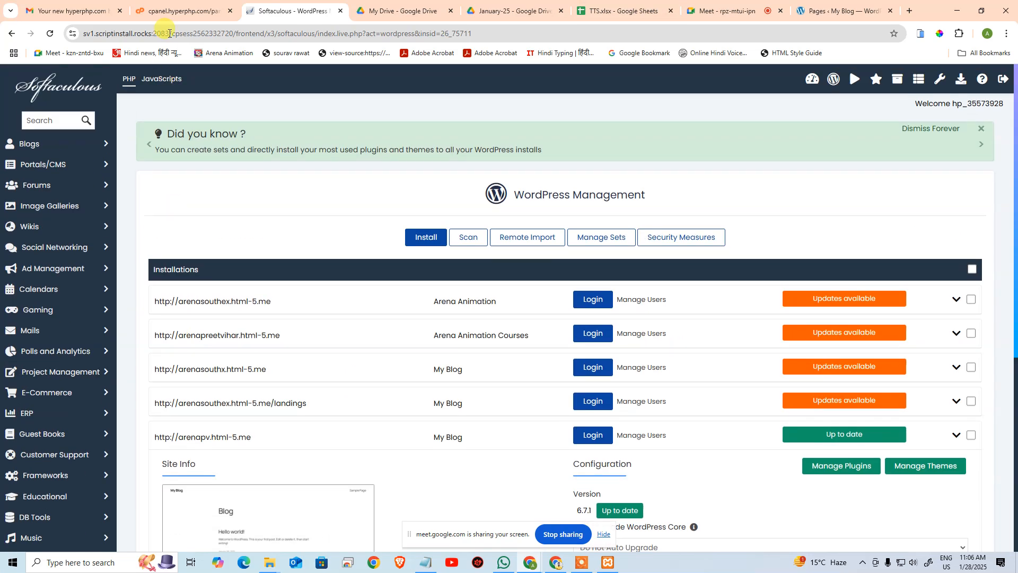
Step: Return to the WordPress Pages list and add a new page titled Home
left_click(169, 3)
scroll(102, 386, "up", 8)
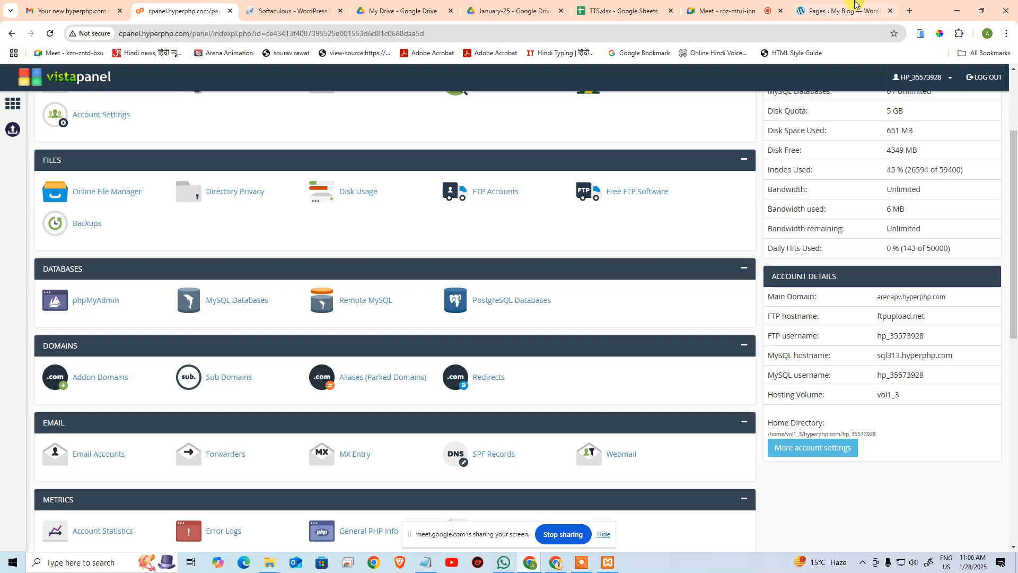
left_click(854, 8)
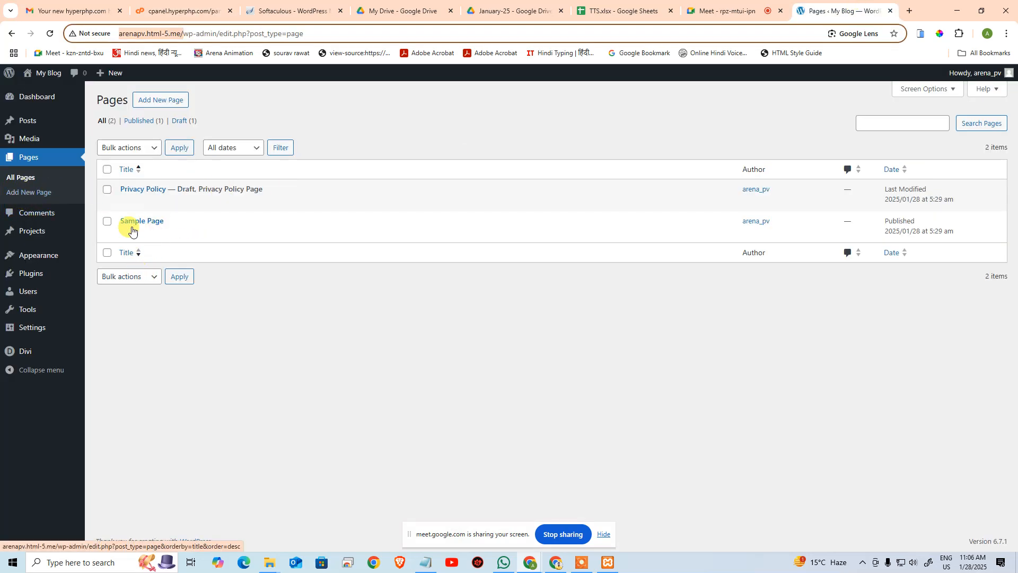
left_click(165, 102)
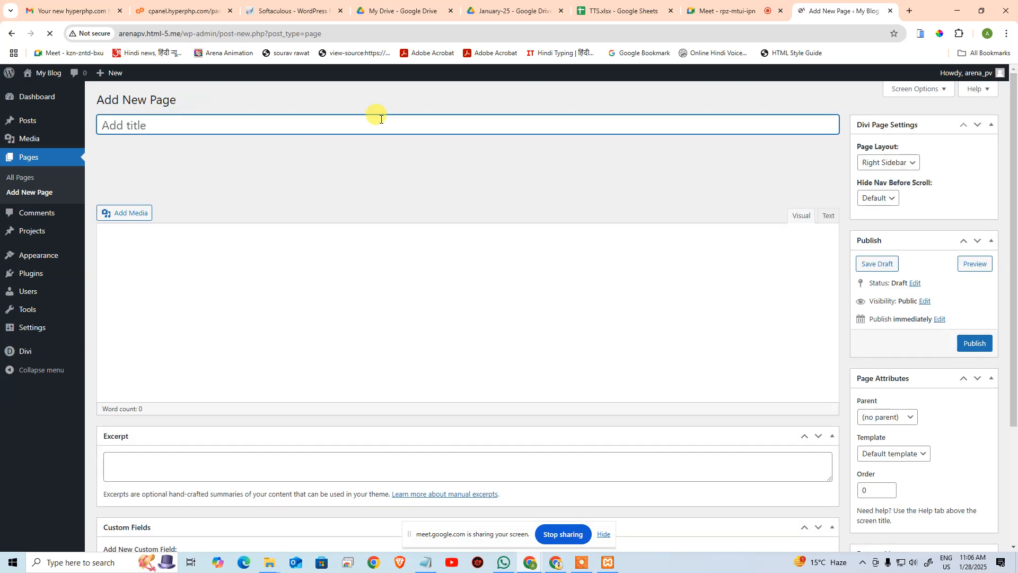
type("Home")
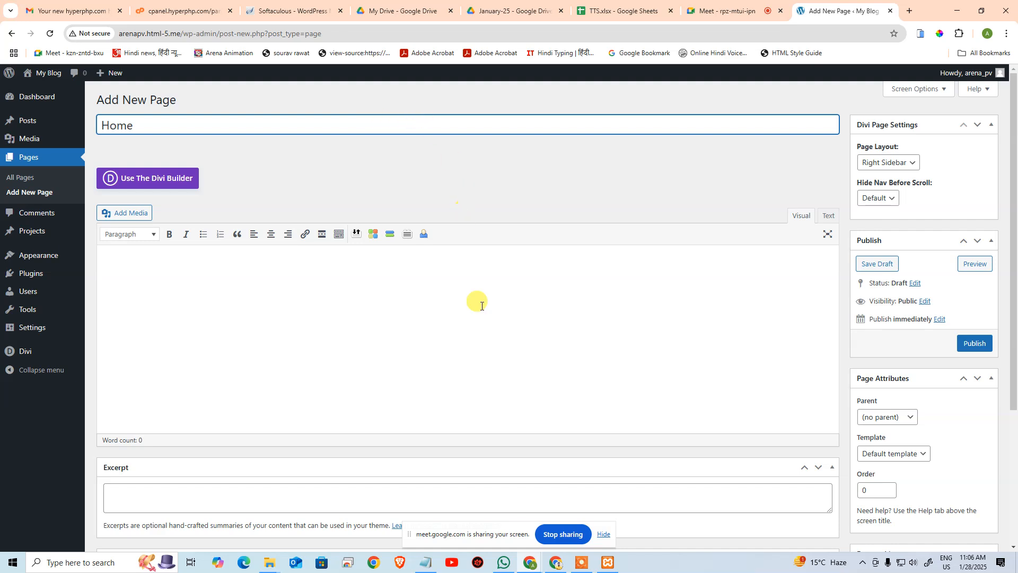
Step: Switch the Home page to the Divi Builder and get past its welcome messages to the layout choices
left_click(142, 178)
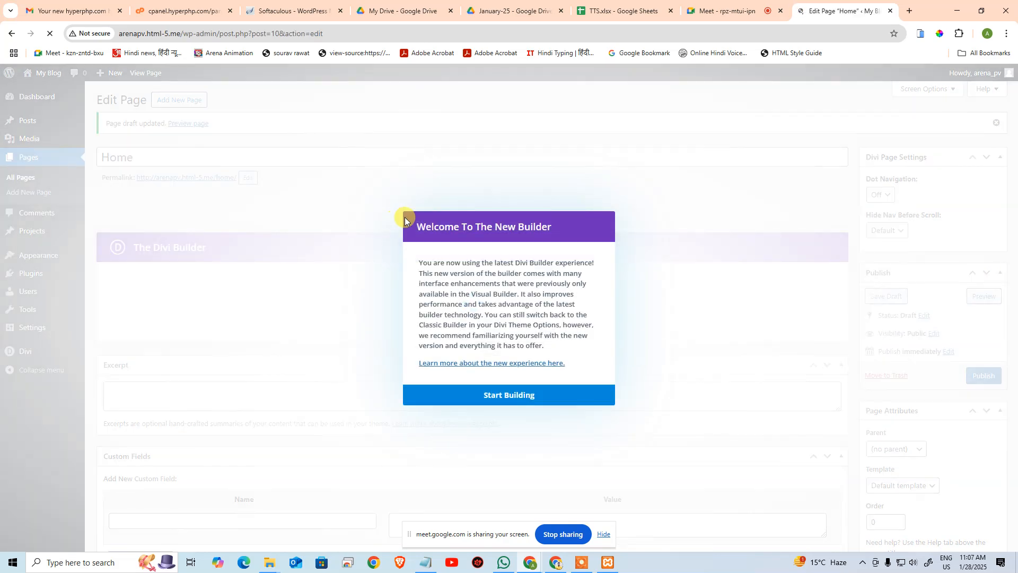
left_click(496, 403)
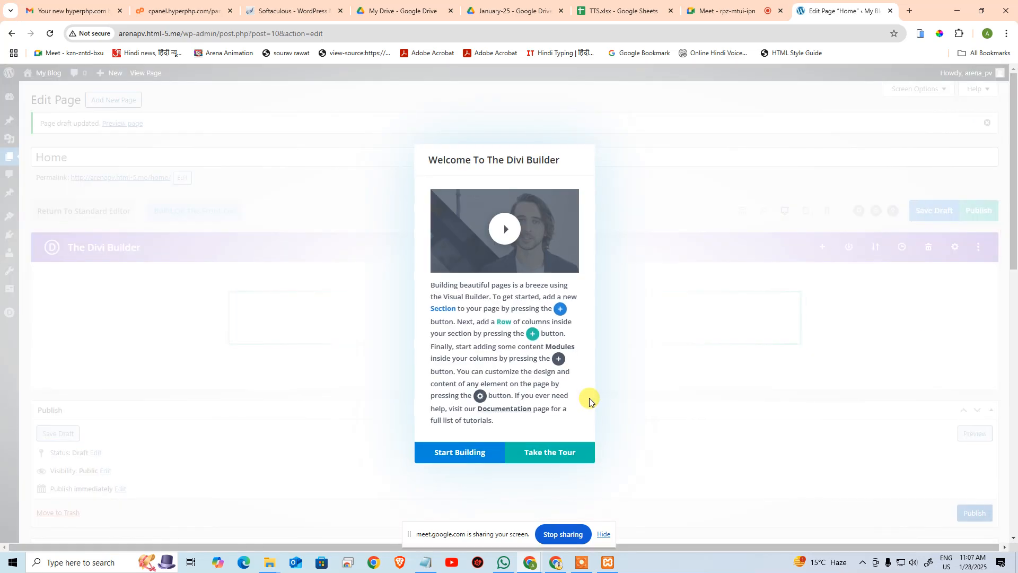
left_click(460, 452)
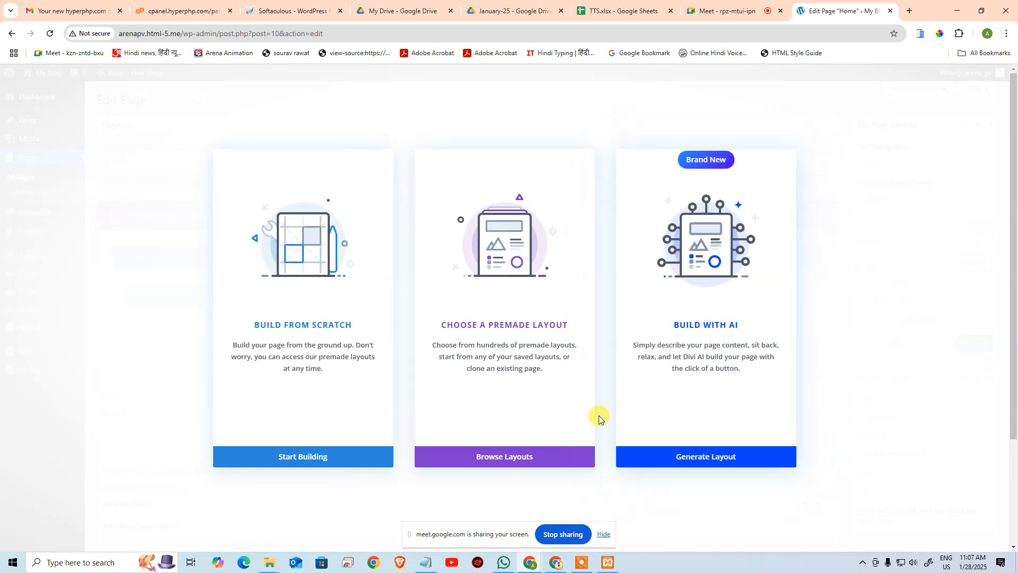
Step: Check the batch start date on the 1030-12-TTS-Wordpress sheet in Google Sheets and return to the Home page editor
left_click(609, 10)
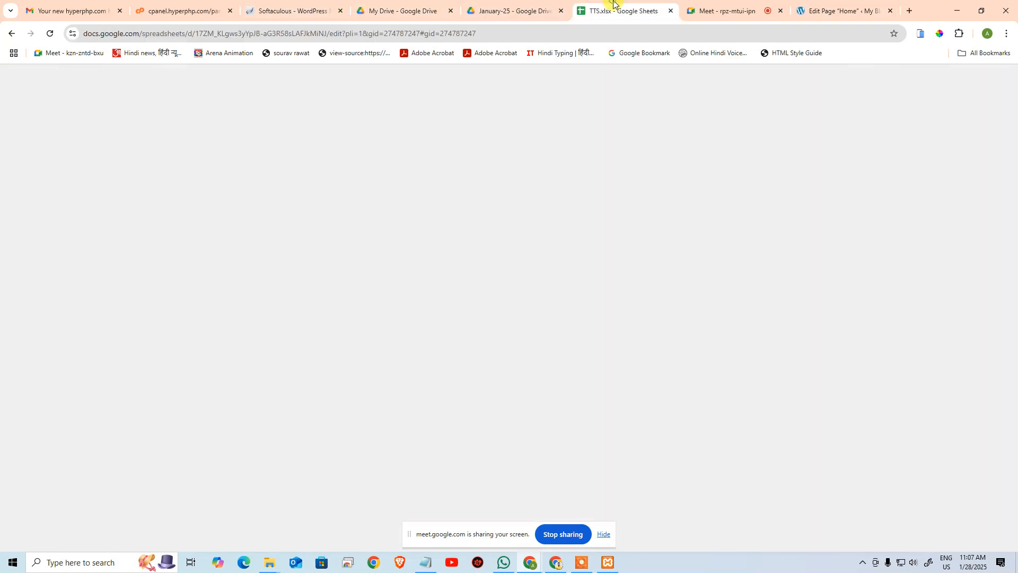
left_click(275, 473)
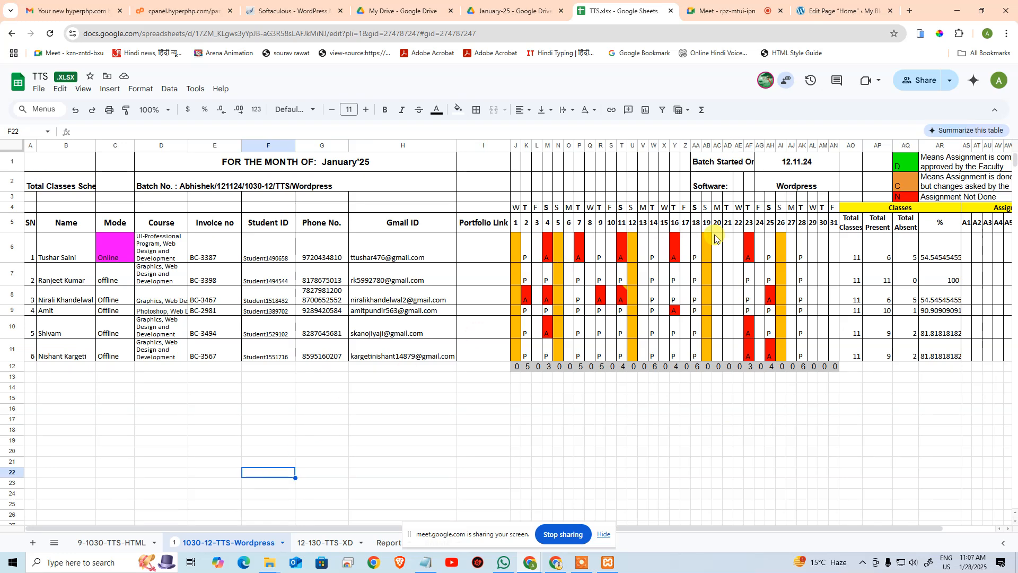
left_click(787, 164)
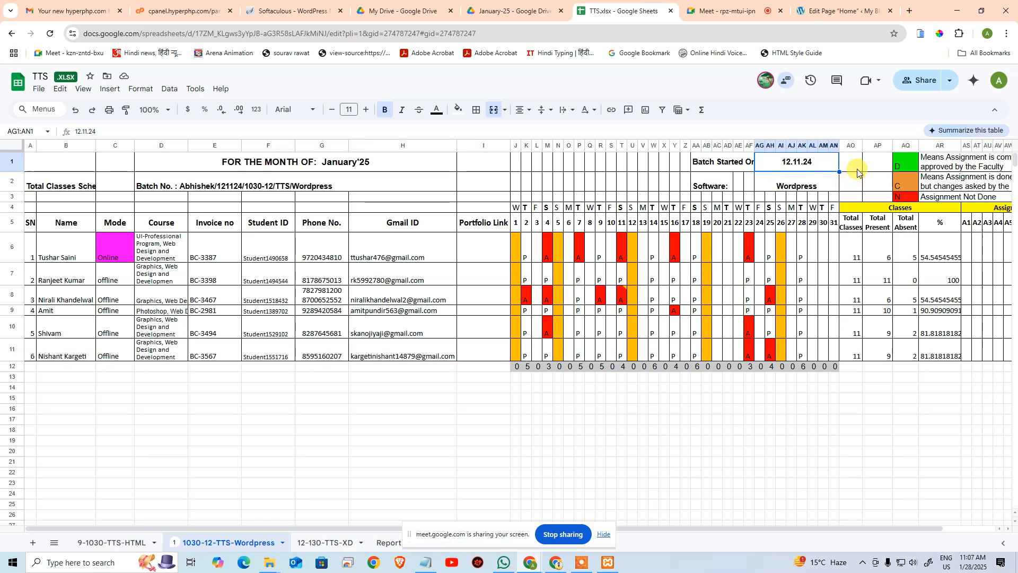
left_click(840, 11)
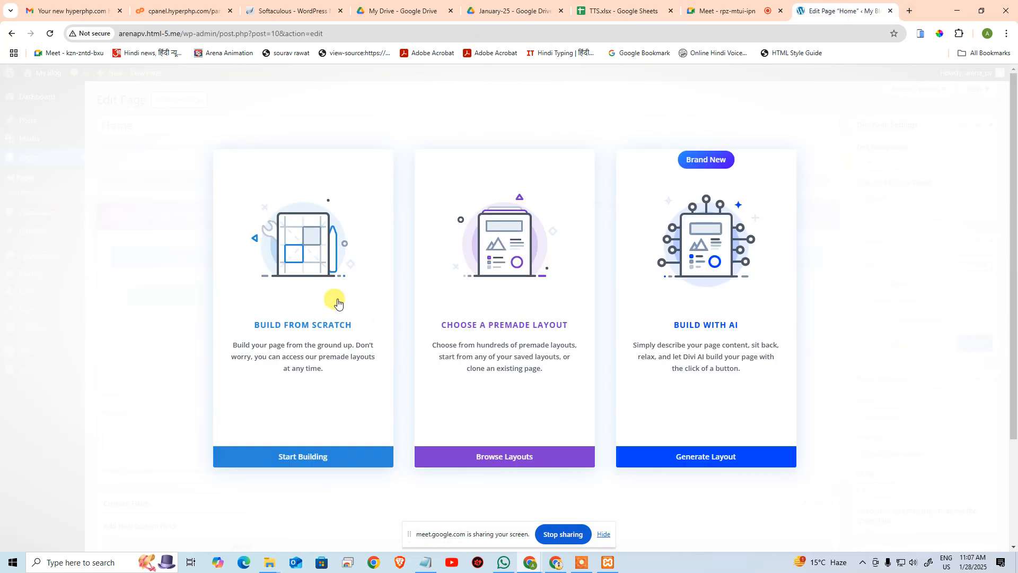
Step: Browse Divi's premade layouts in the Education category and select the Home layout of the Online Course pack
left_click(525, 456)
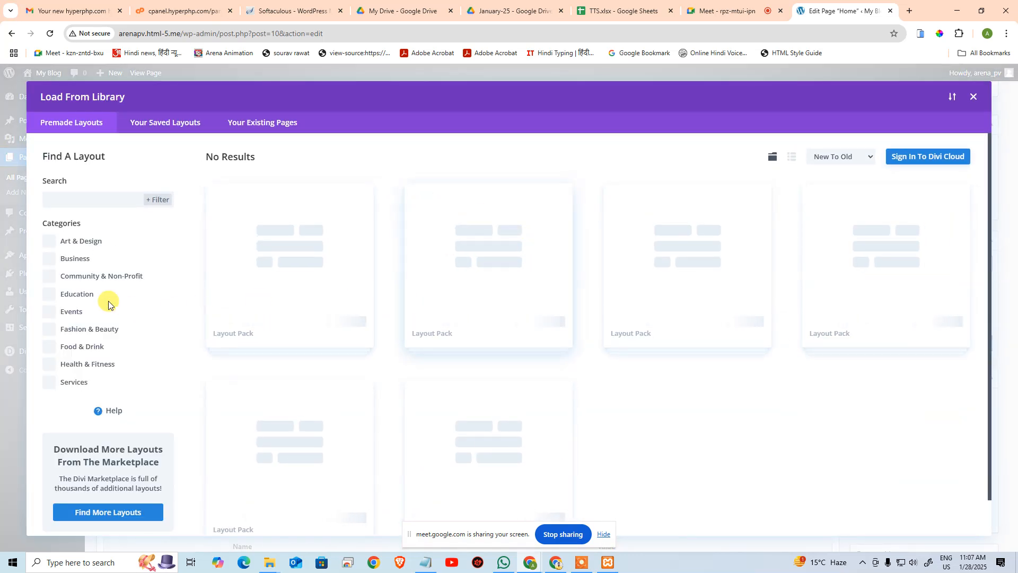
left_click(63, 295)
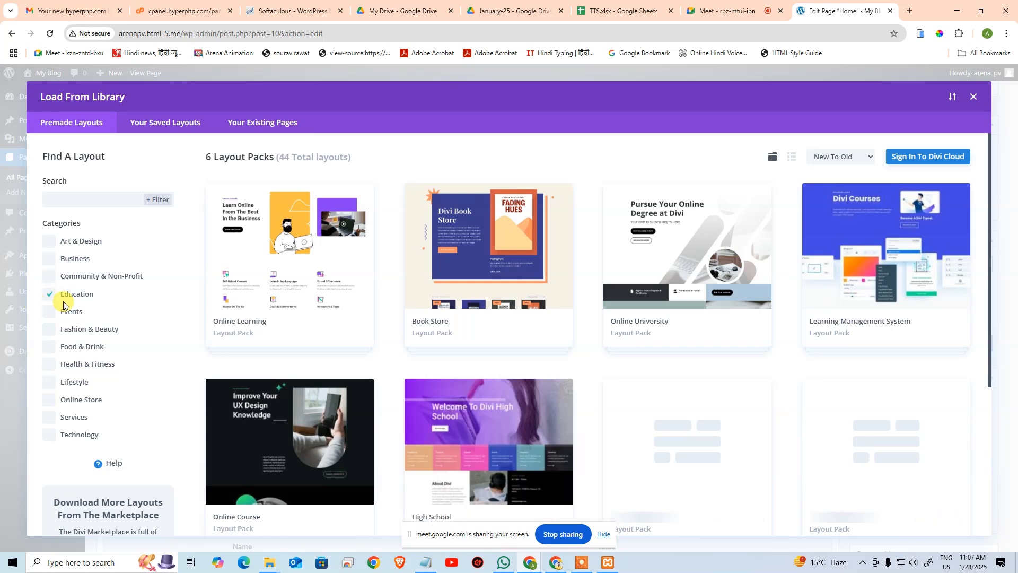
scroll(356, 371, "down", 4)
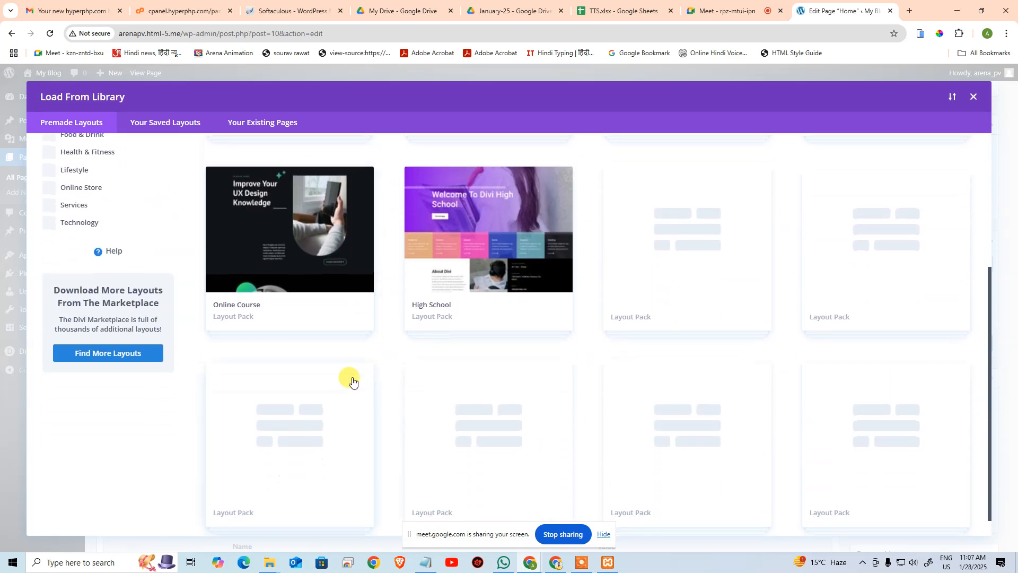
left_click(287, 272)
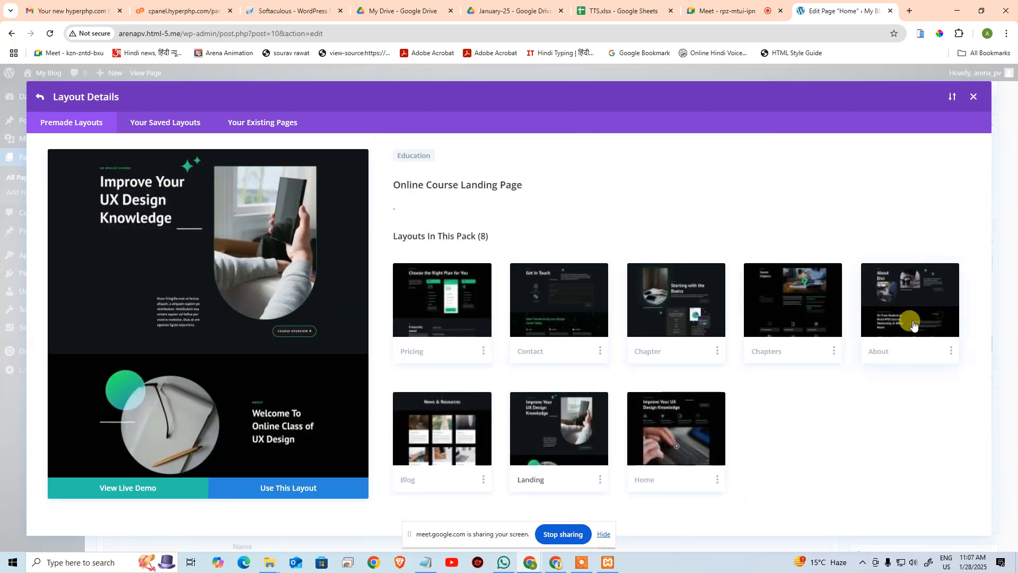
left_click(660, 436)
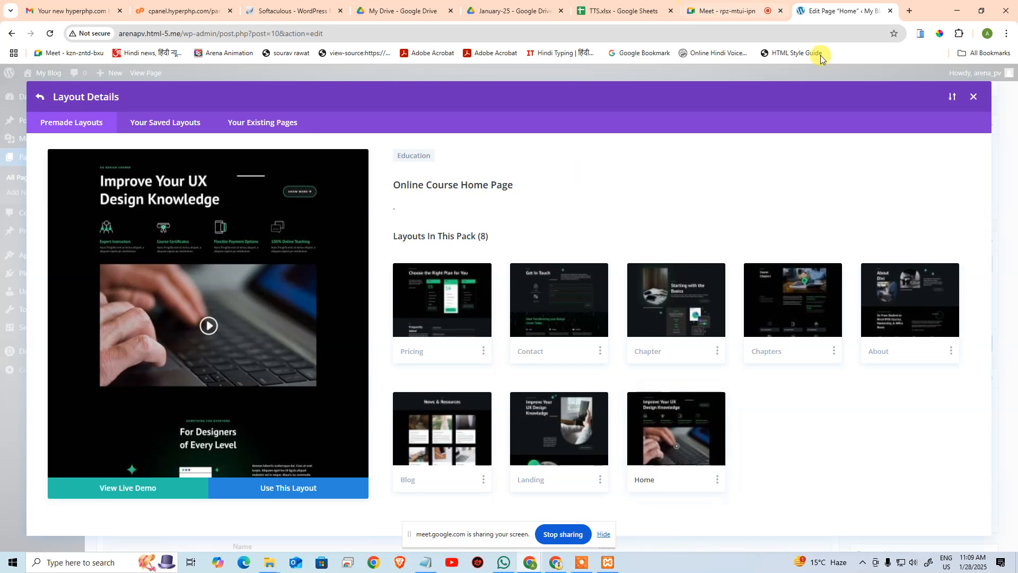
Step: Open arenaanimation-india.com in a new browser tab and visit its Courses, Student work, Events and Home sections
left_click(908, 10)
type("are")
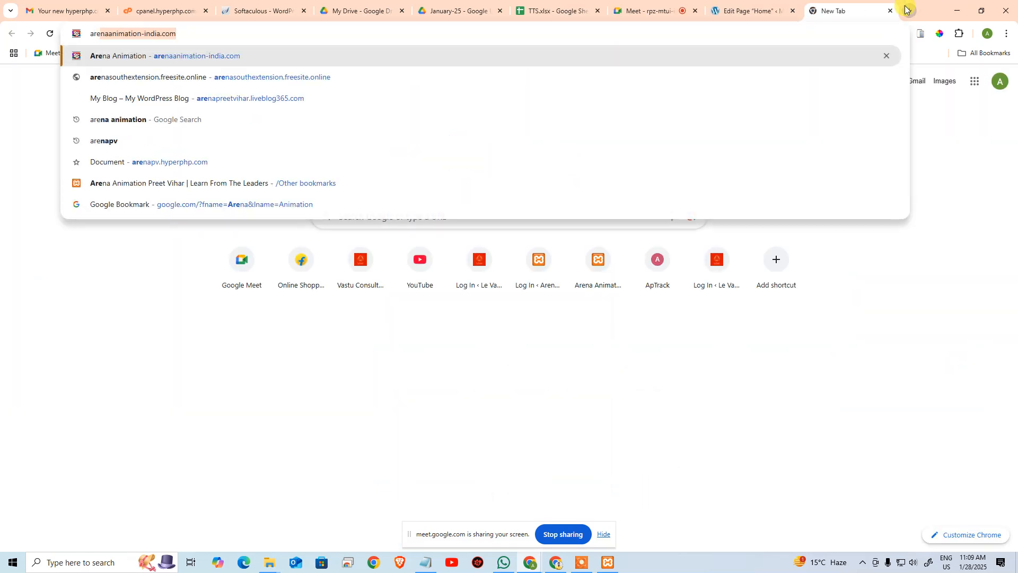
key("Return")
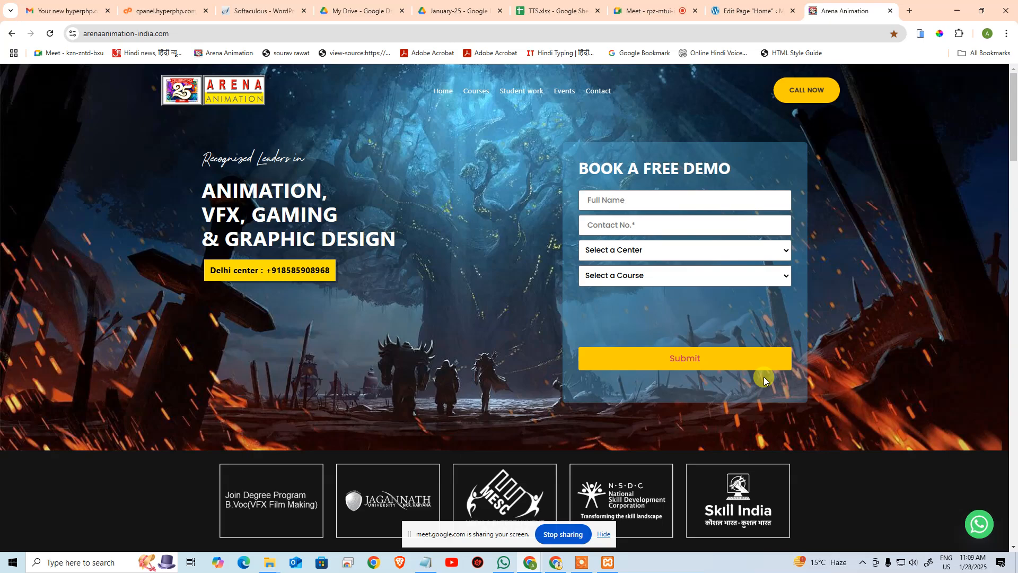
left_click(474, 93)
left_click(517, 91)
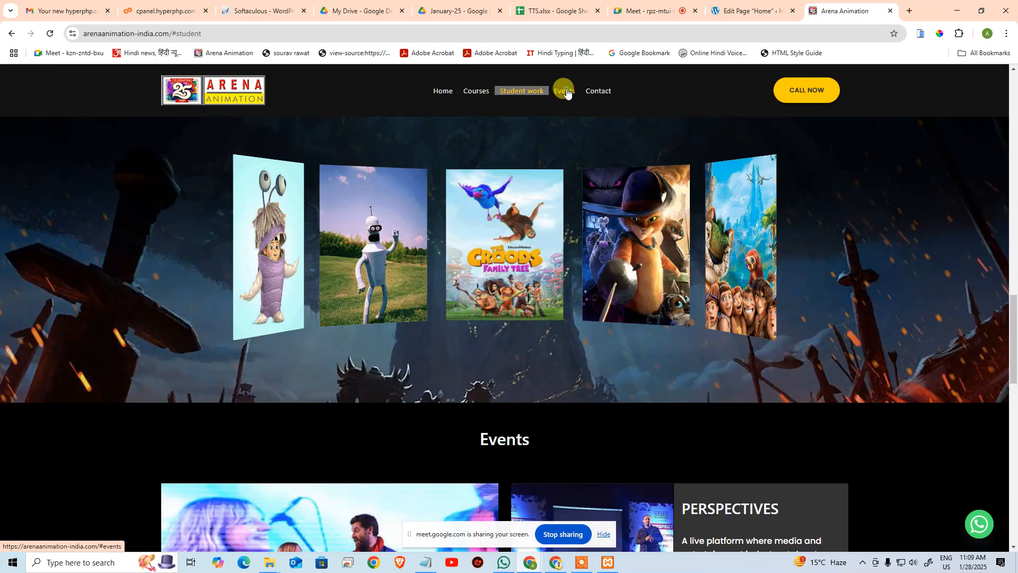
left_click(565, 92)
scroll(530, 91, "down", 6)
left_click(446, 93)
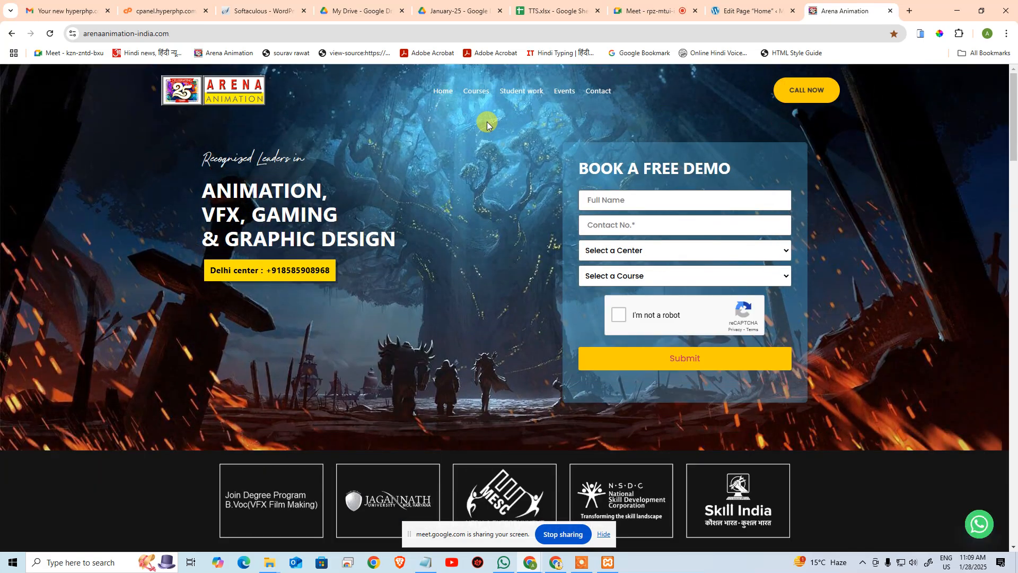
Step: Examine the sections of the Arena Animation home page down to the centre addresses and demo form
scroll(522, 201, "down", 12)
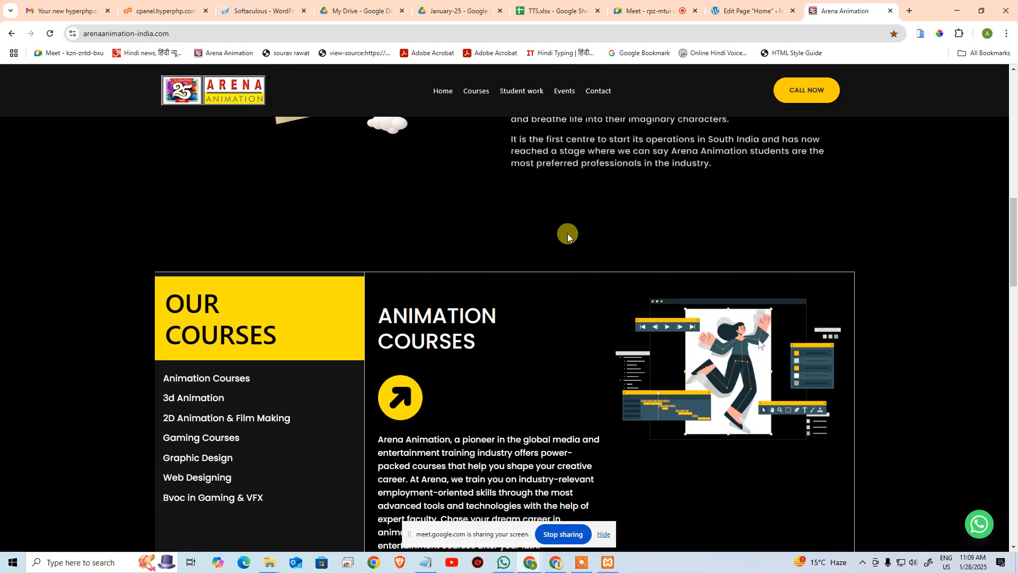
scroll(567, 232, "down", 15)
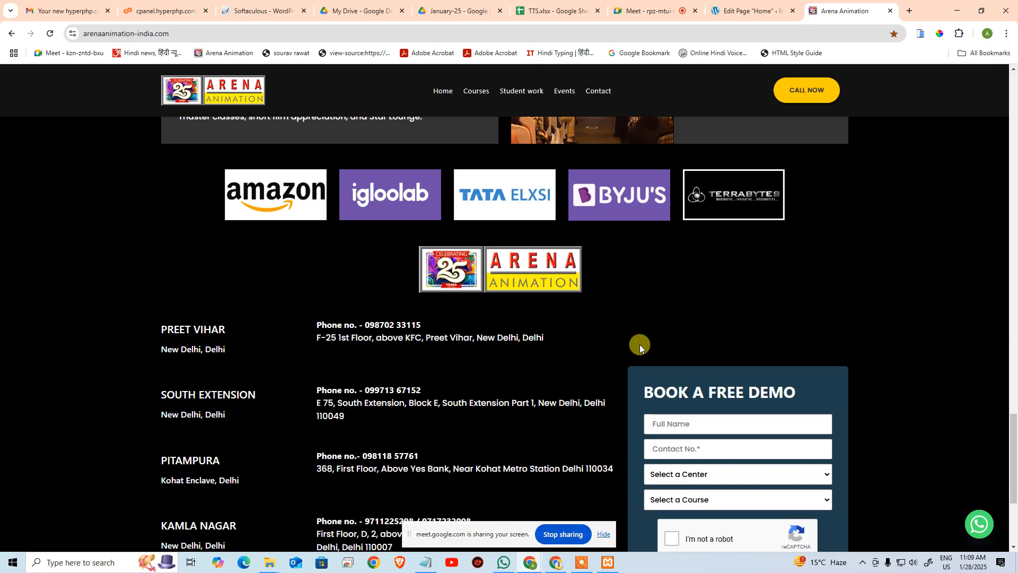
scroll(639, 345, "down", 4)
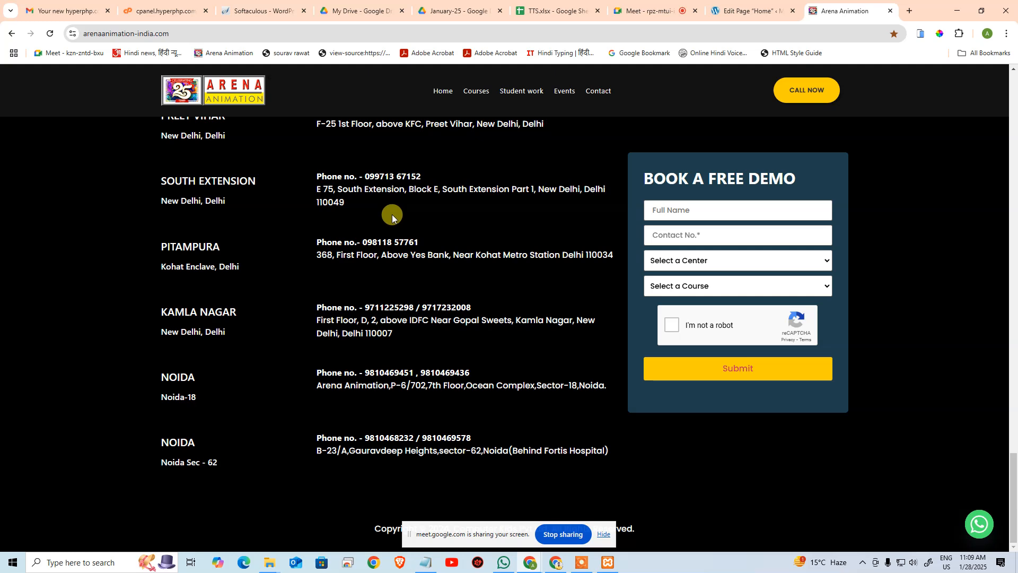
Step: Review the Arena Animation home page from the hero section to the centre addresses, and return to the Home page editor
scroll(393, 214, "up", 20)
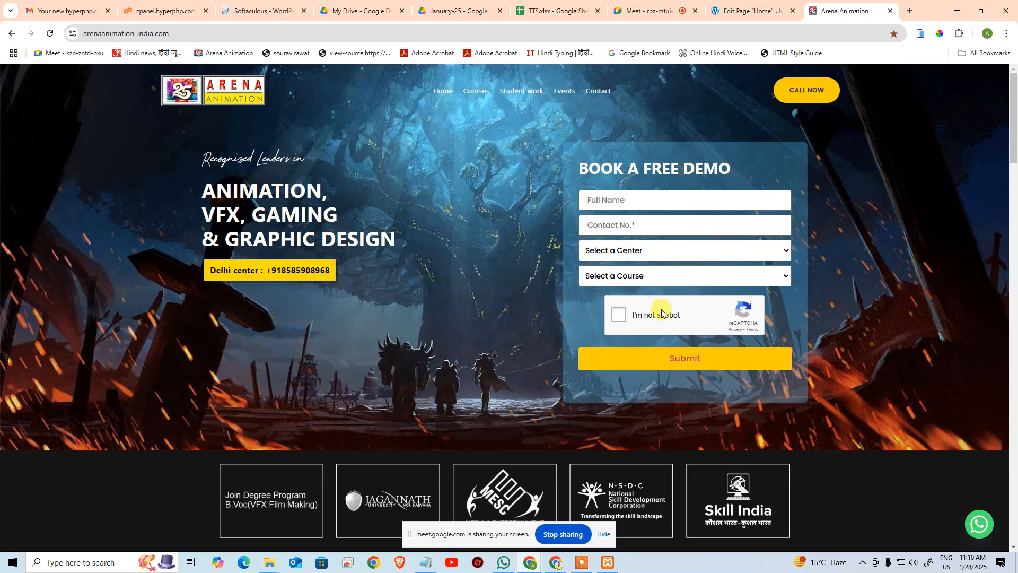
scroll(662, 313, "down", 20)
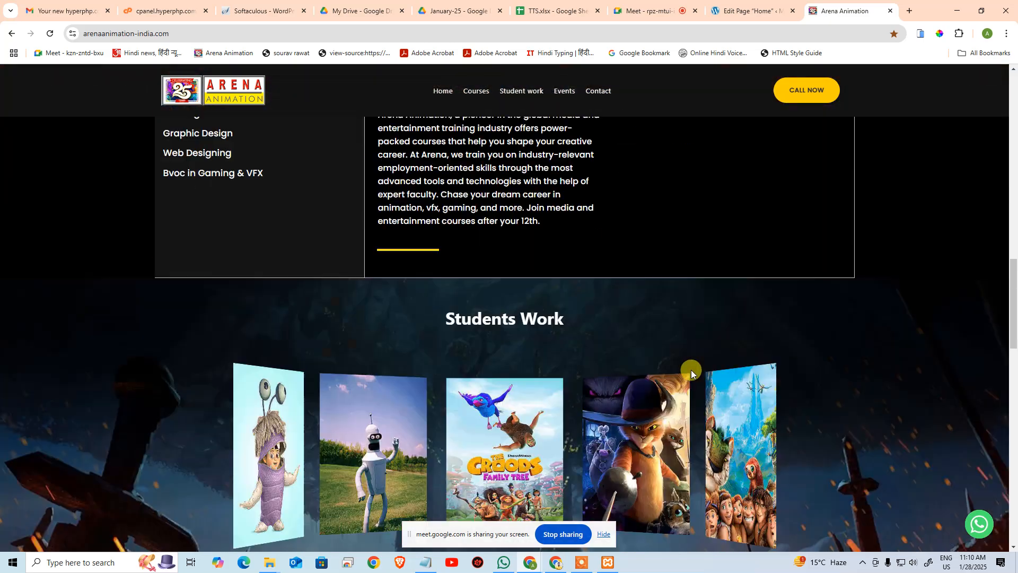
scroll(721, 394, "down", 12)
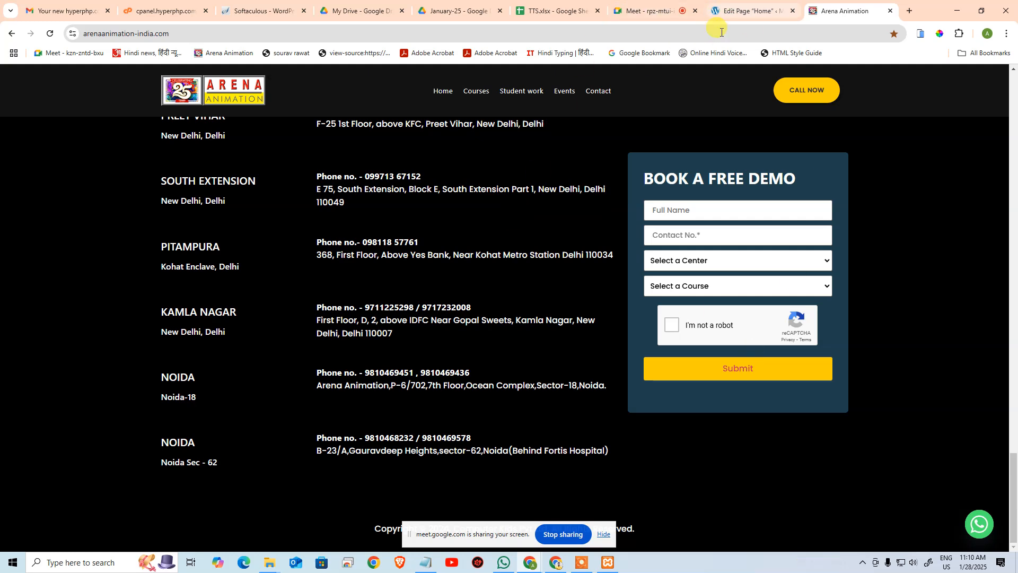
left_click(739, 10)
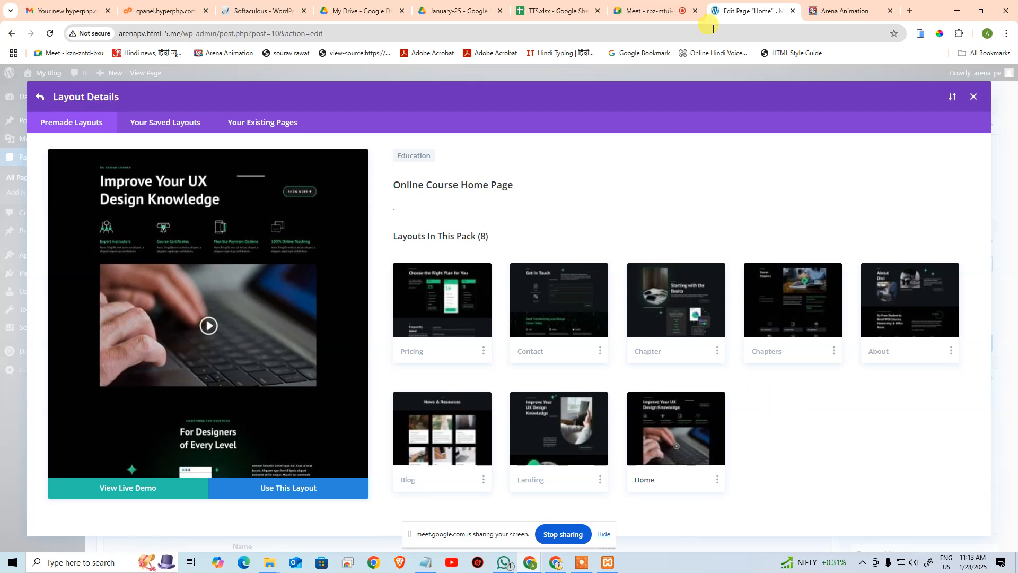
Step: Open levasthu.com in a new incognito window
left_click(908, 9)
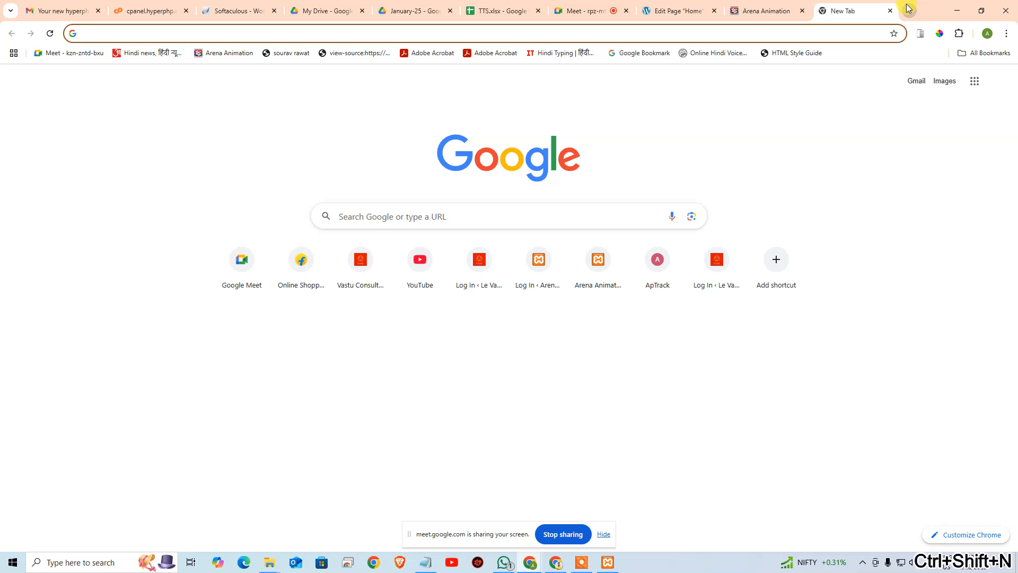
key("ctrl+shift+n")
type("levasthu.com")
key("Return")
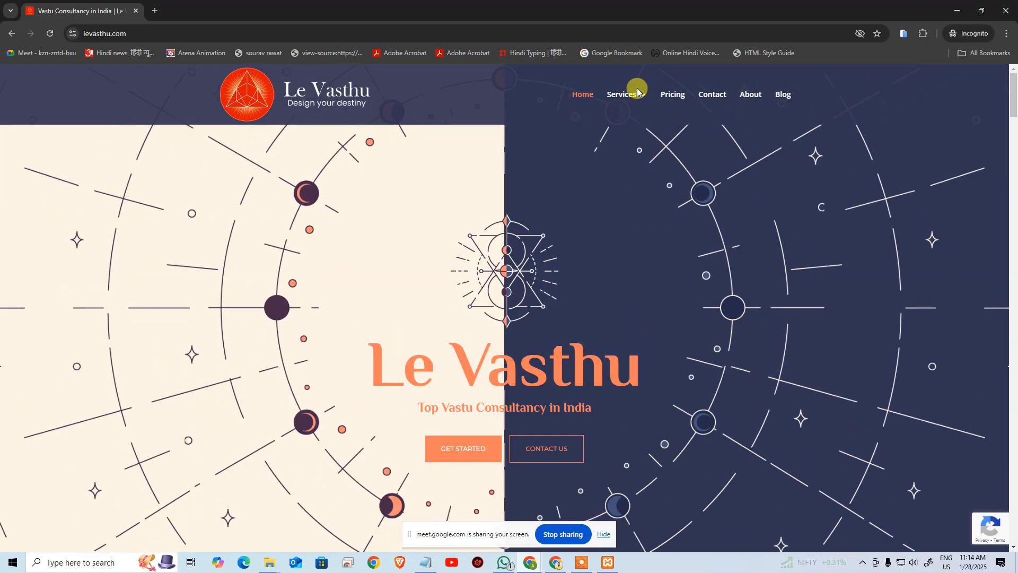
Step: Examine the Le Vasthu home page from the hero banner through the My Services cards to the YouTube video section
mouse_move(628, 94)
scroll(797, 275, "down", 8)
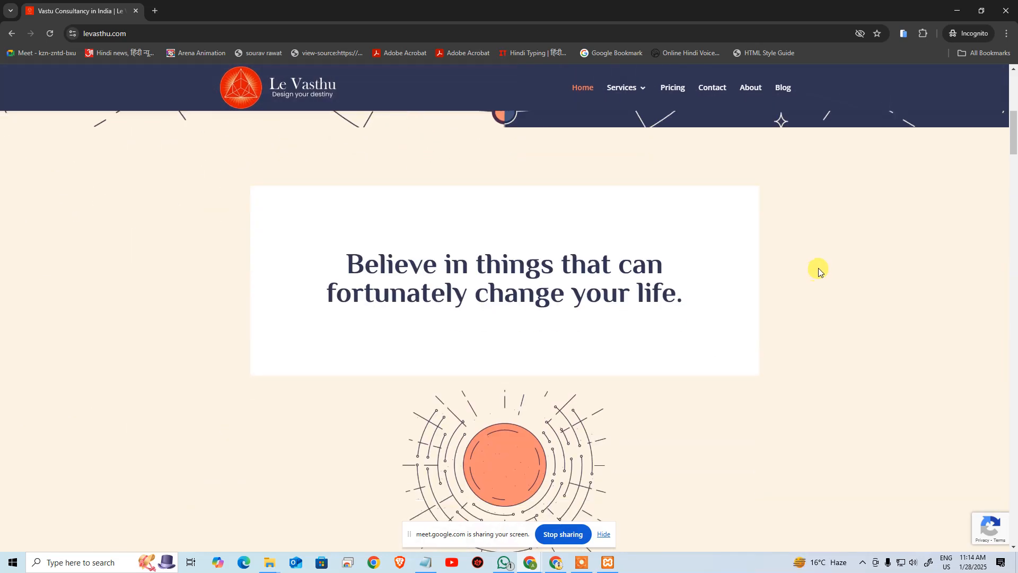
scroll(818, 272, "up", 10)
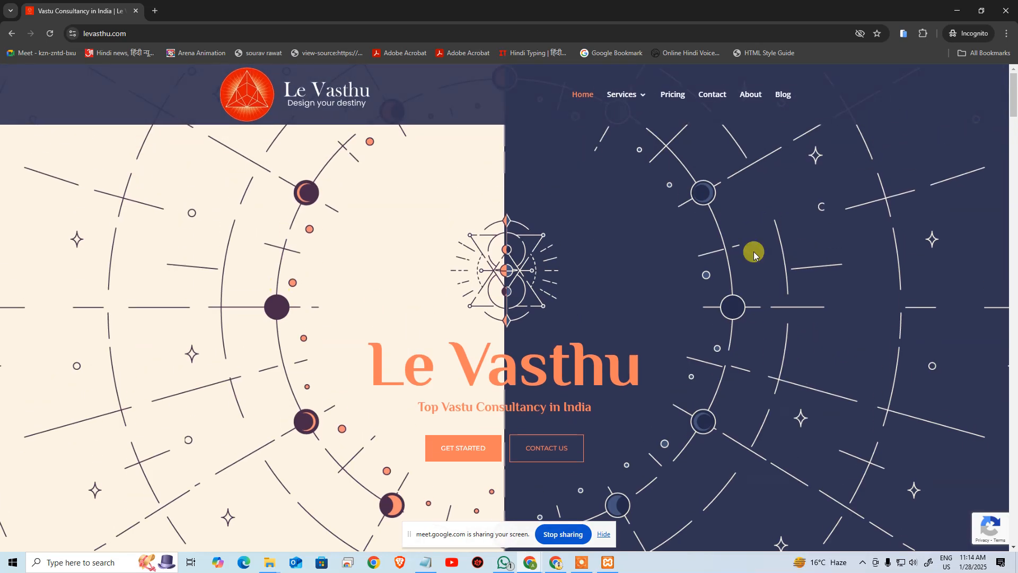
scroll(636, 357, "down", 8)
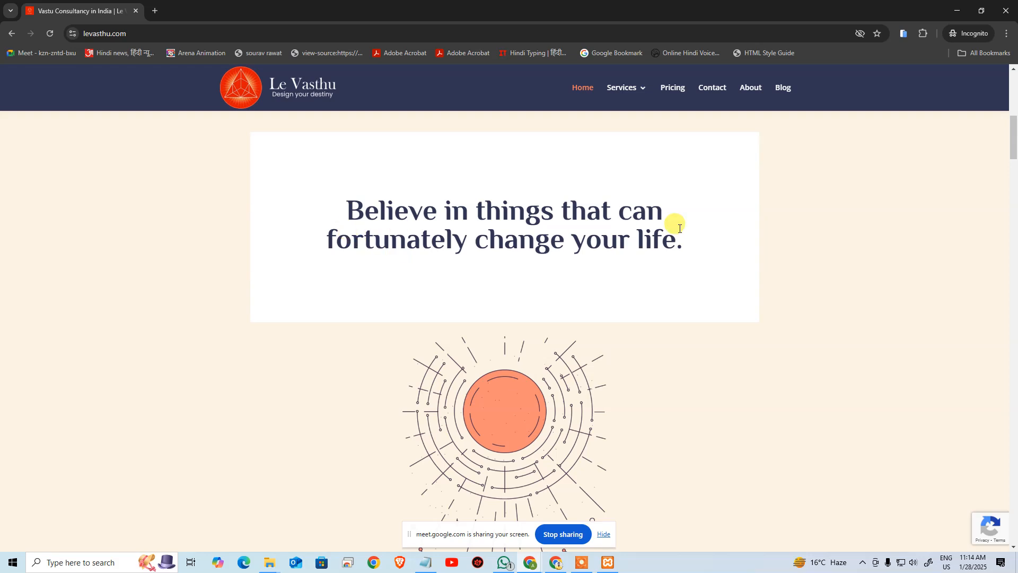
scroll(678, 245, "down", 10)
scroll(549, 265, "up", 8)
scroll(551, 234, "down", 6)
scroll(578, 237, "down", 6)
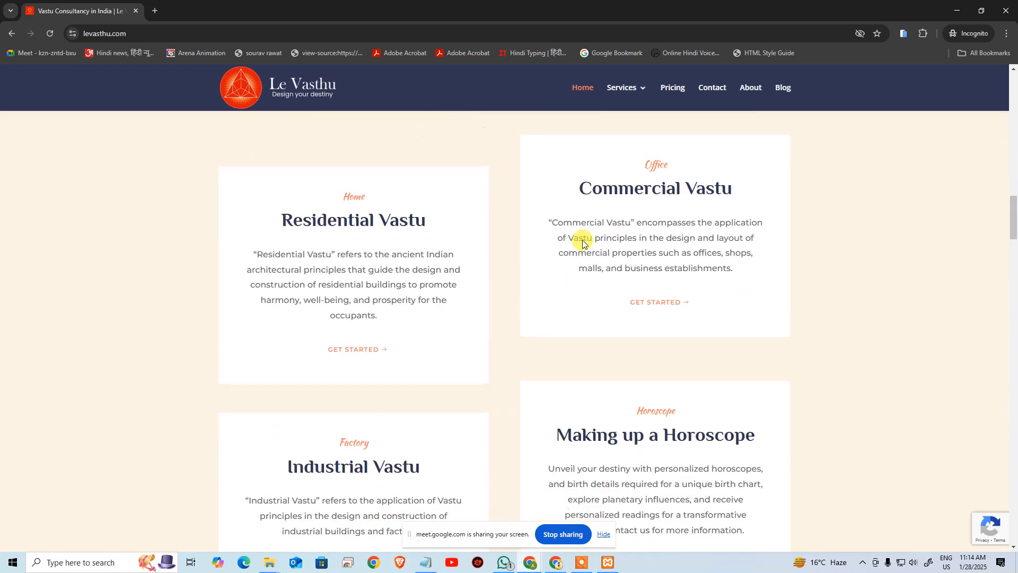
scroll(530, 228, "up", 1)
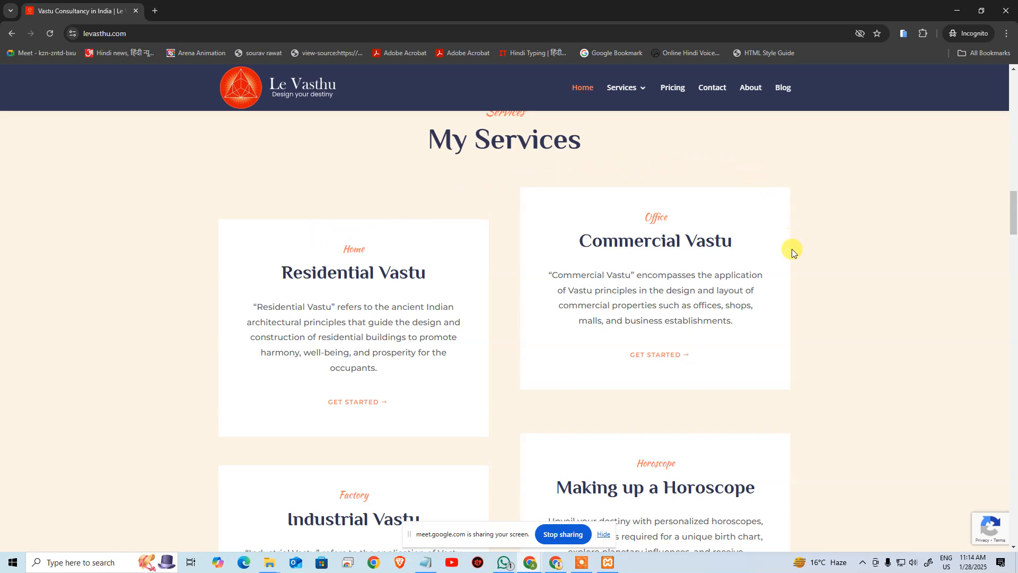
scroll(481, 298, "down", 3)
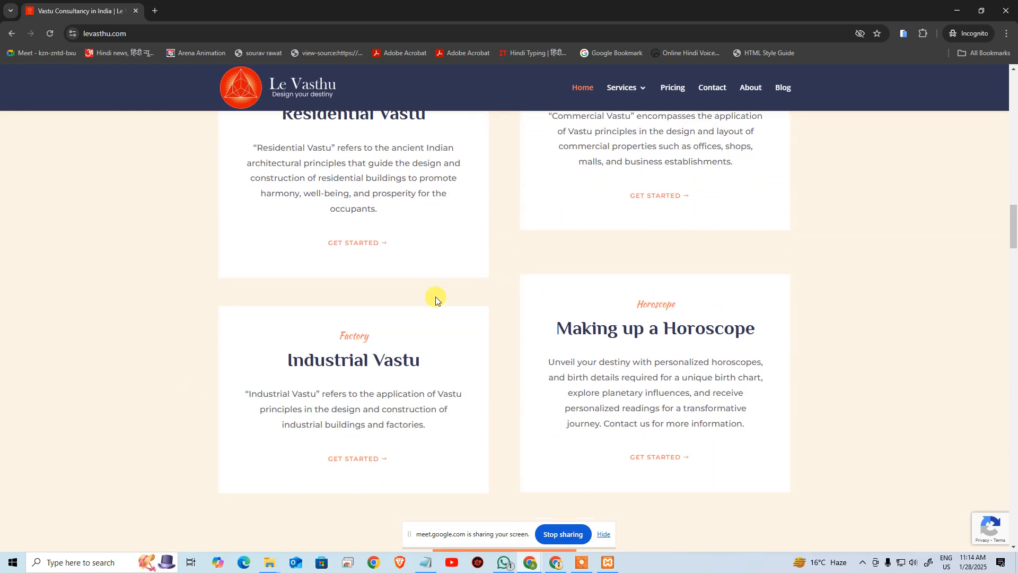
scroll(718, 339, "down", 6)
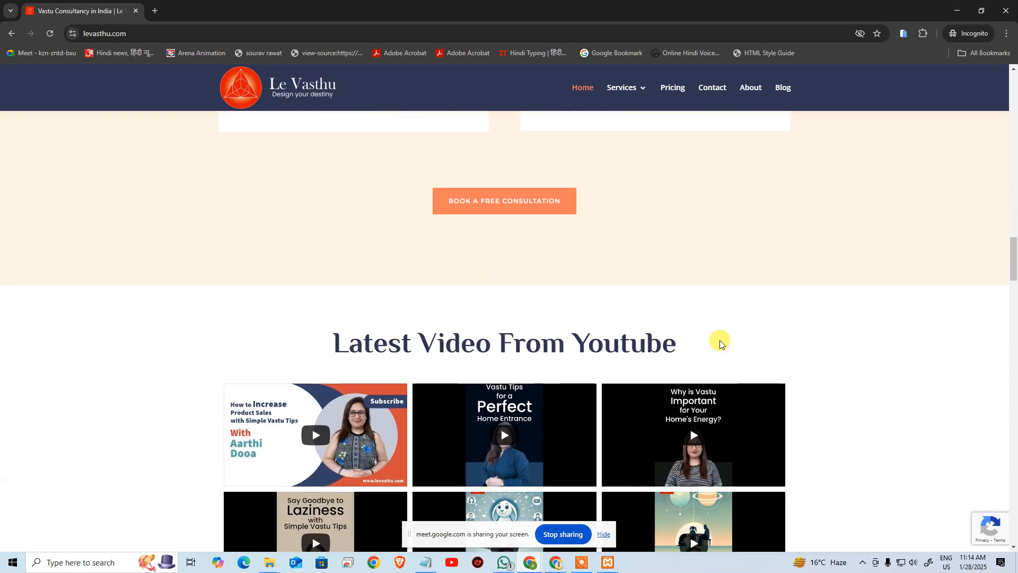
scroll(328, 175, "up", 8)
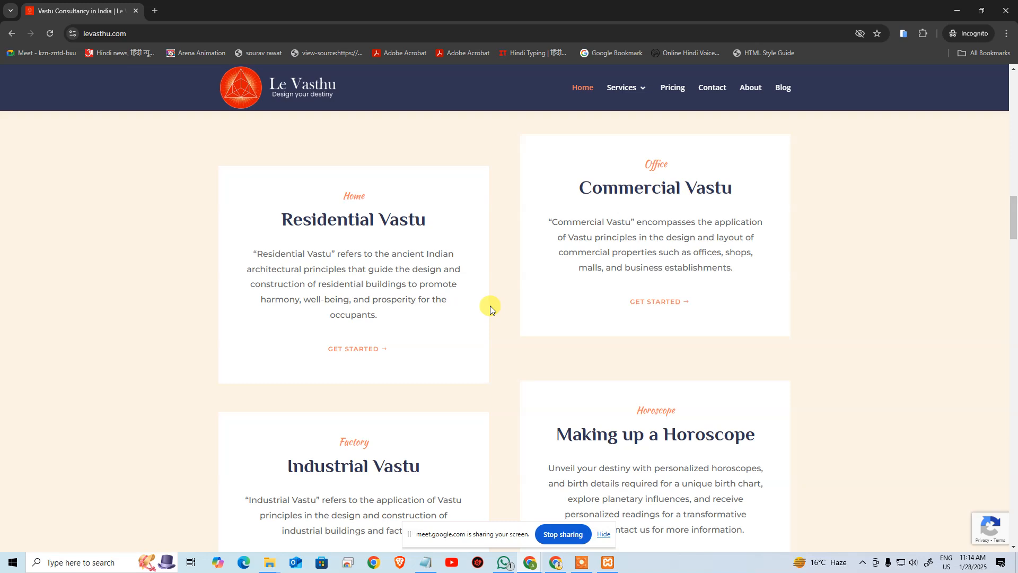
Step: Open the appointment booking page, choose Book a free consultation to view its dates and time slots, and return to the home page
scroll(524, 249, "down", 4)
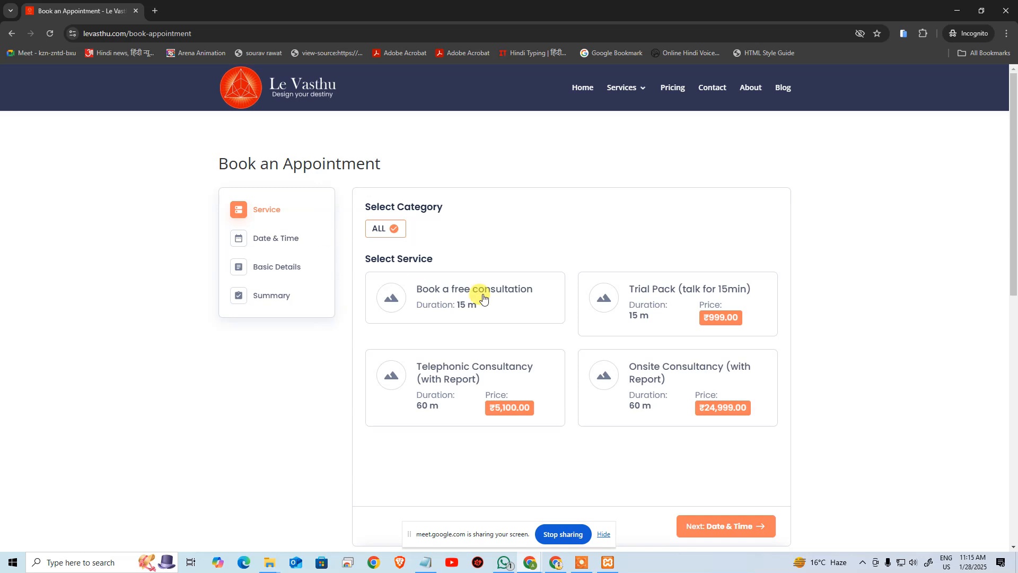
left_click(449, 292)
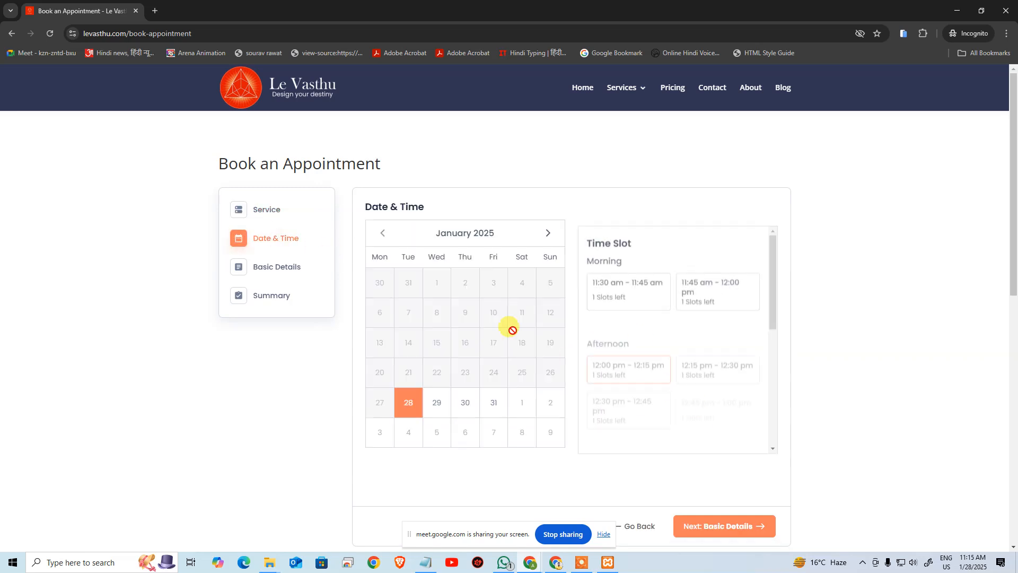
left_click_drag(773, 288, 765, 263)
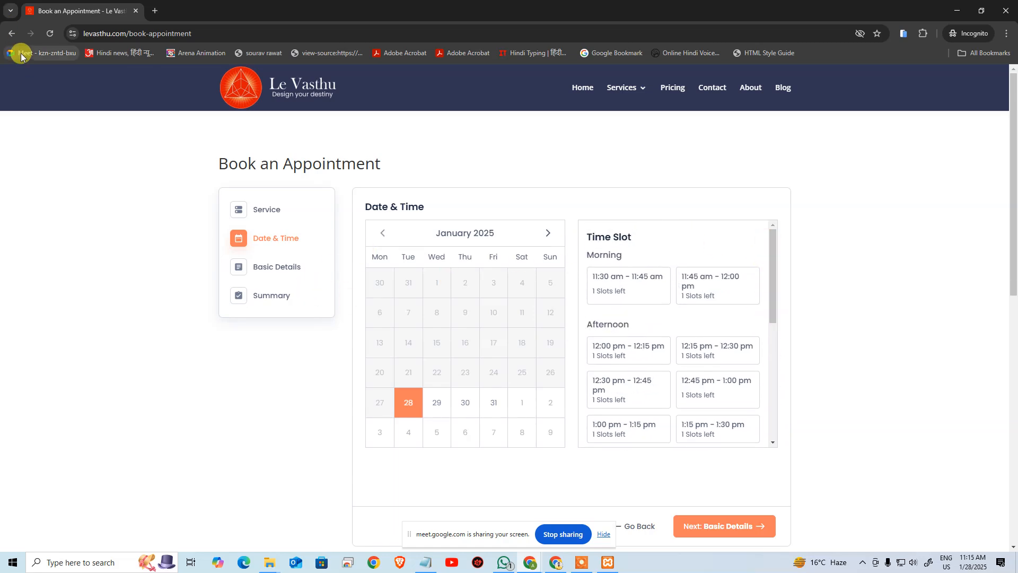
left_click(11, 33)
Step: Examine the Le Vasthu home page's YouTube videos, daily horoscope slider and newsletter form
scroll(141, 271, "down", 8)
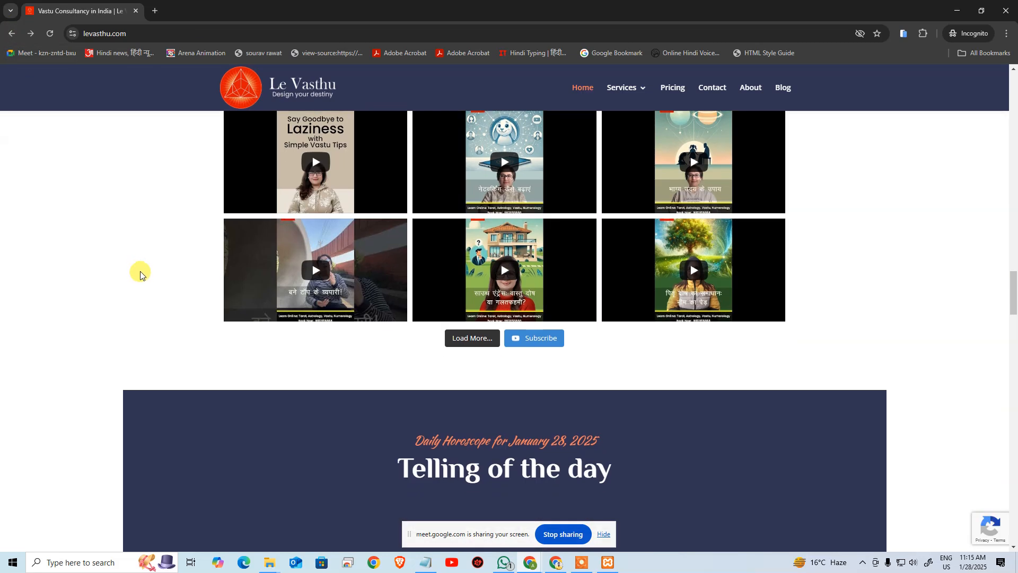
scroll(148, 270, "up", 4)
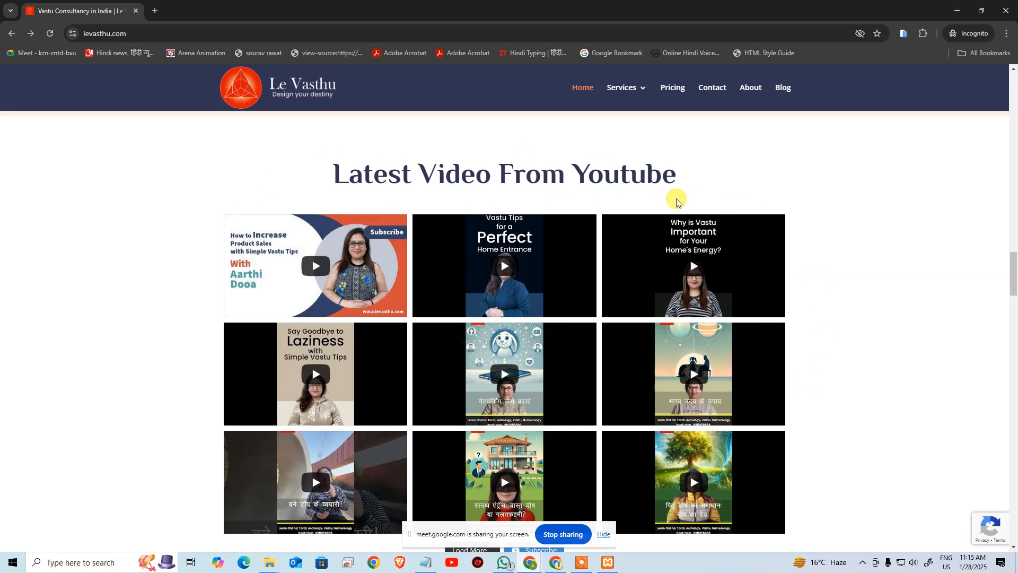
scroll(383, 173, "down", 3)
scroll(382, 173, "down", 6)
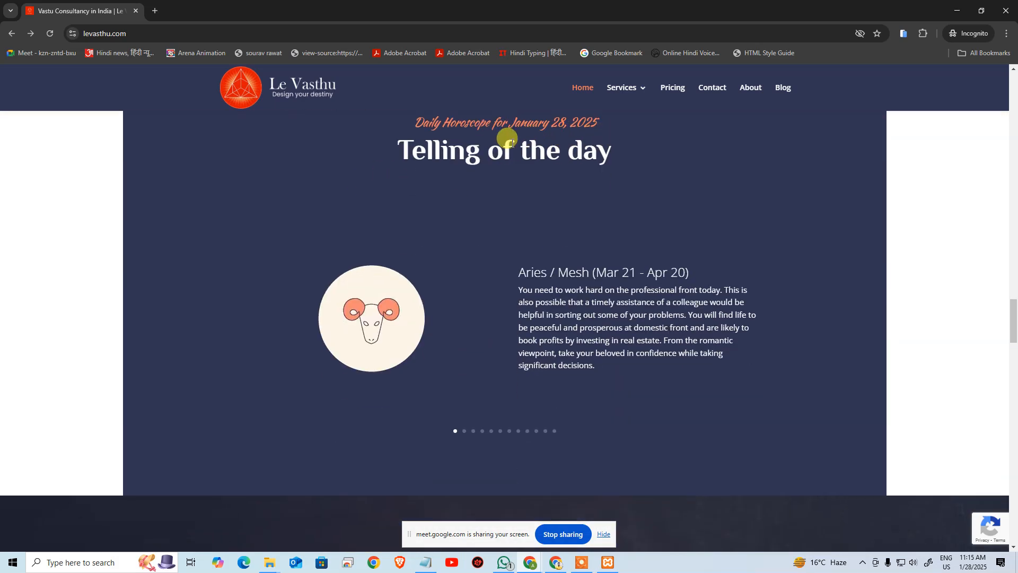
left_click_drag(499, 261, 660, 351)
left_click(660, 351)
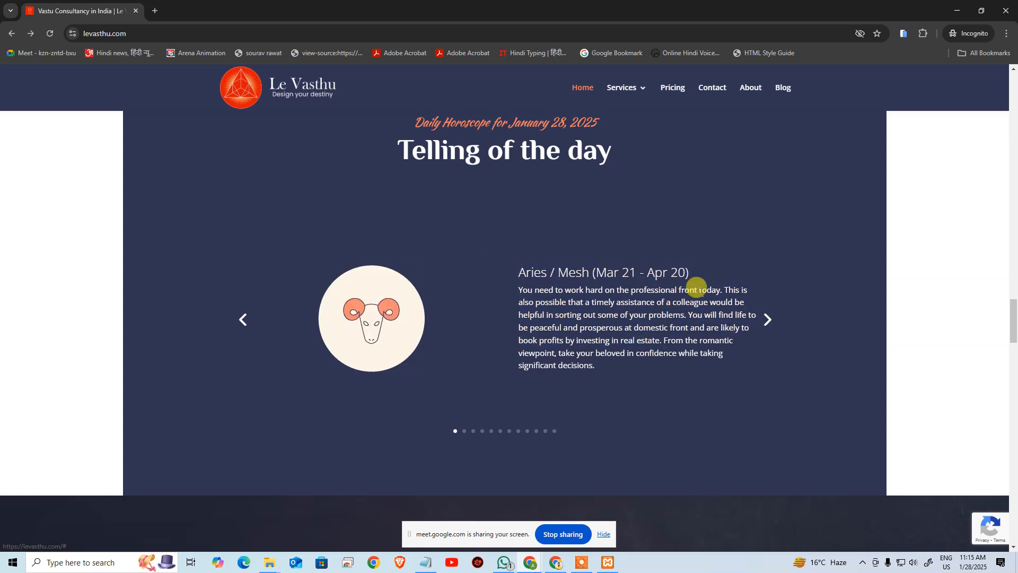
left_click_drag(593, 272, 680, 272)
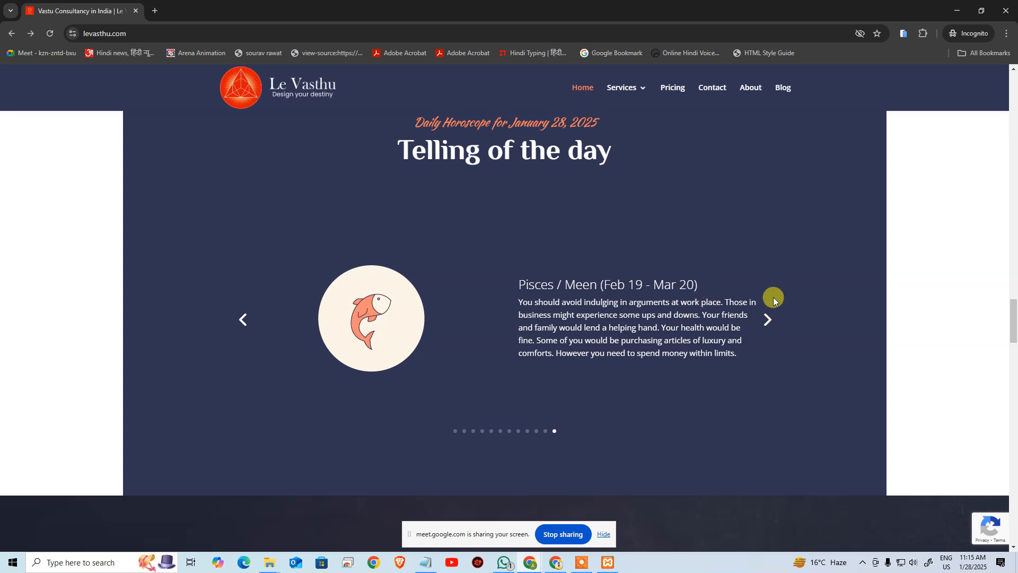
scroll(609, 297, "down", 10)
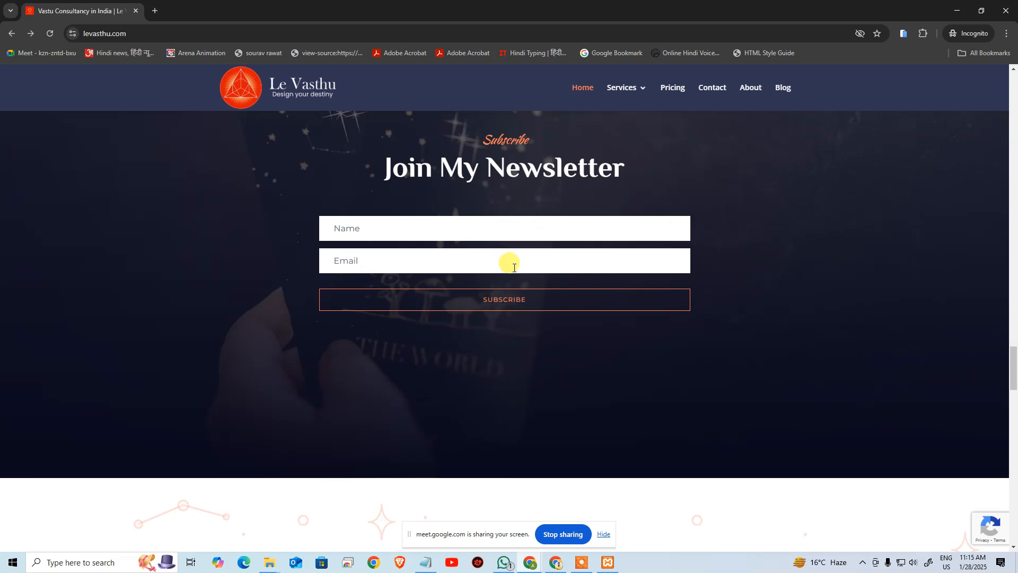
Step: Open the Le Vasthu Blog page and look through its posts and older entries
left_click(790, 87)
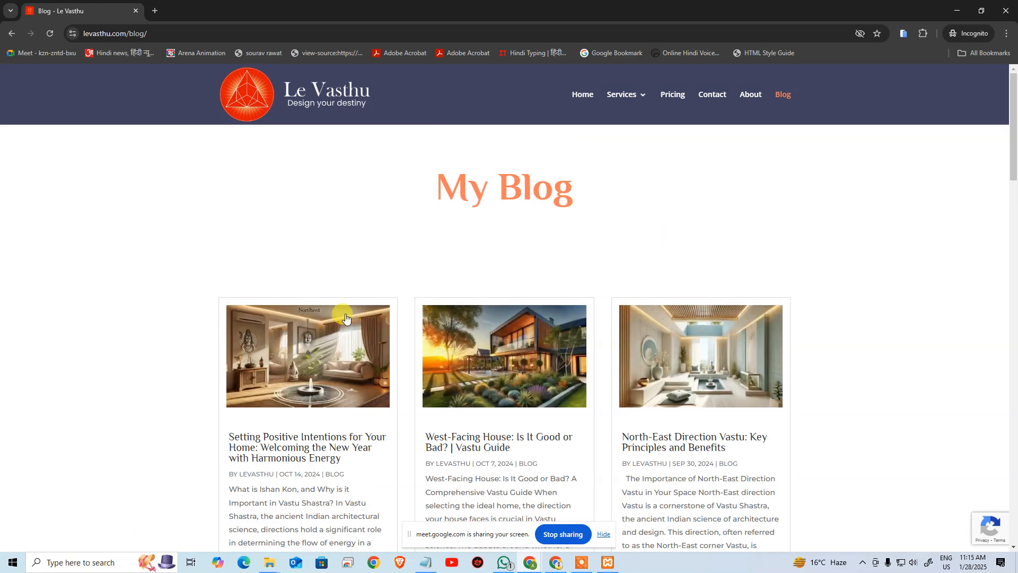
scroll(609, 300, "down", 5)
scroll(633, 295, "down", 10)
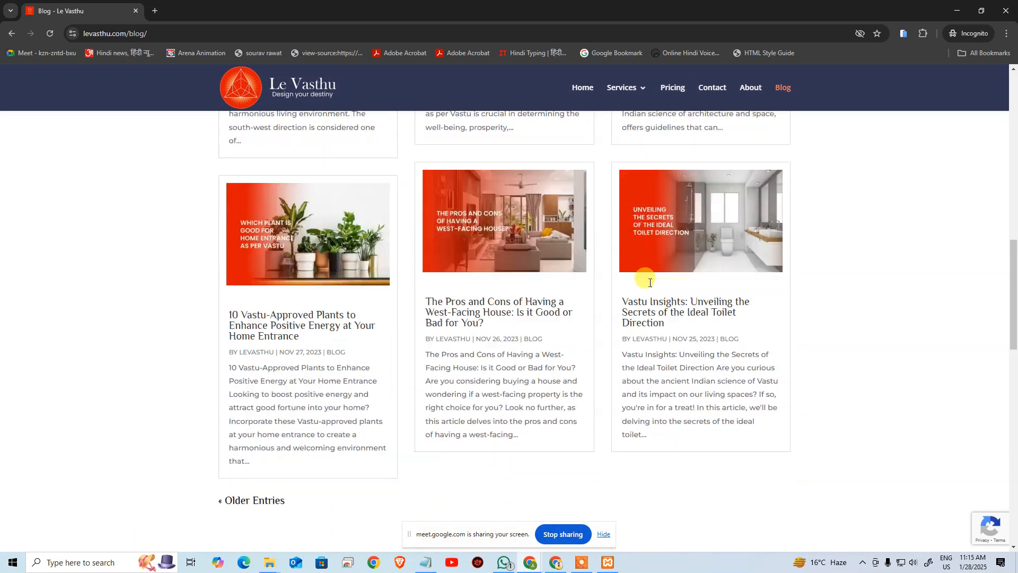
left_click(240, 338)
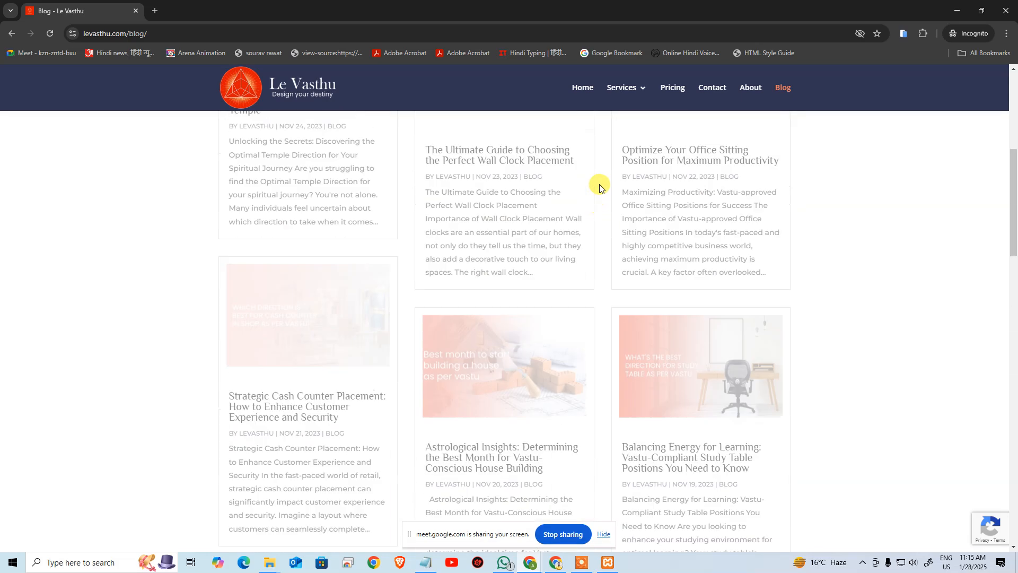
scroll(477, 238, "down", 15)
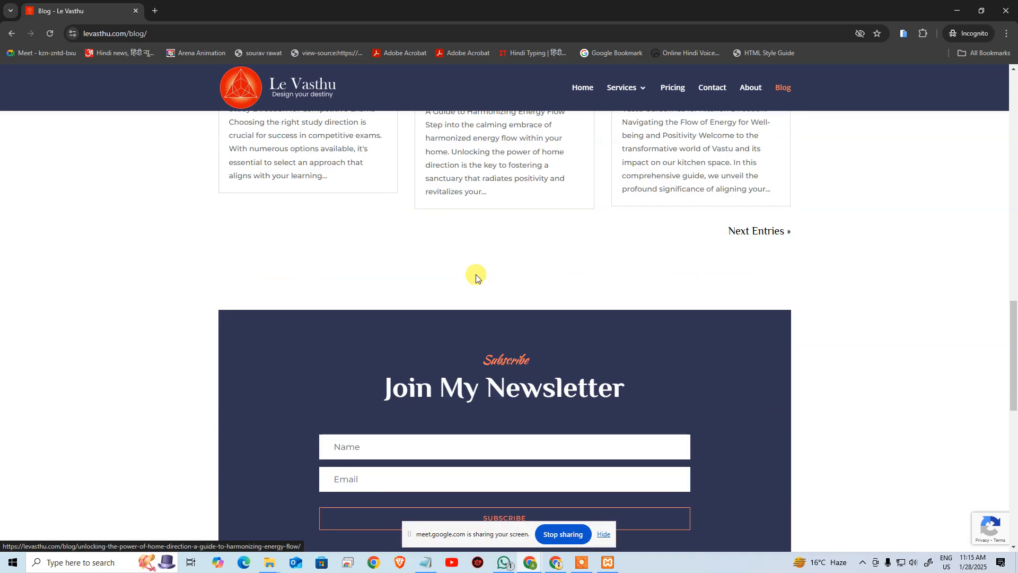
scroll(551, 106, "up", 5)
Step: Return to the Le Vasthu home page and review its sections down to the pricing plans and My Blog
left_click(583, 88)
scroll(334, 269, "down", 7)
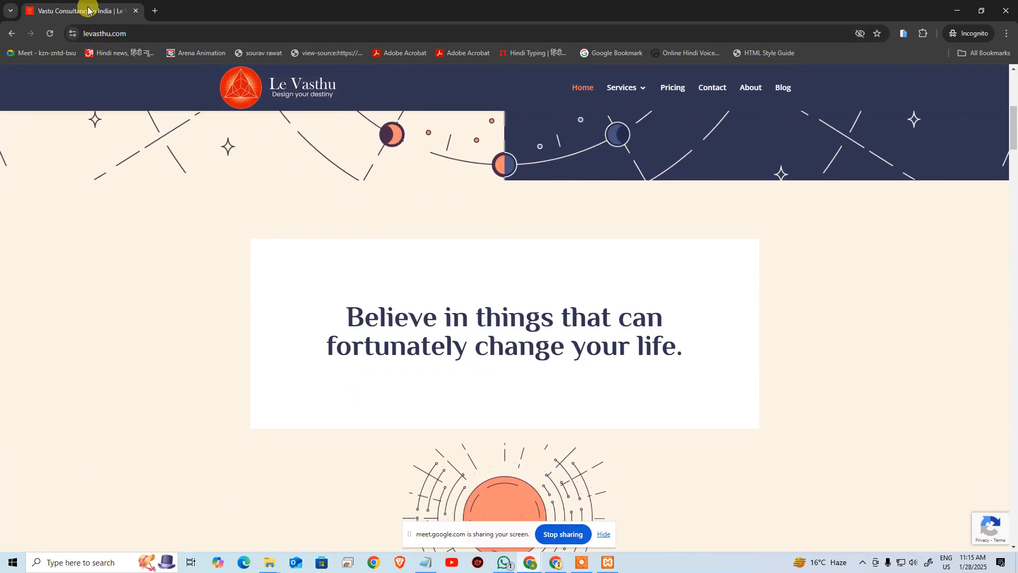
scroll(424, 212, "up", 7)
scroll(530, 234, "down", 11)
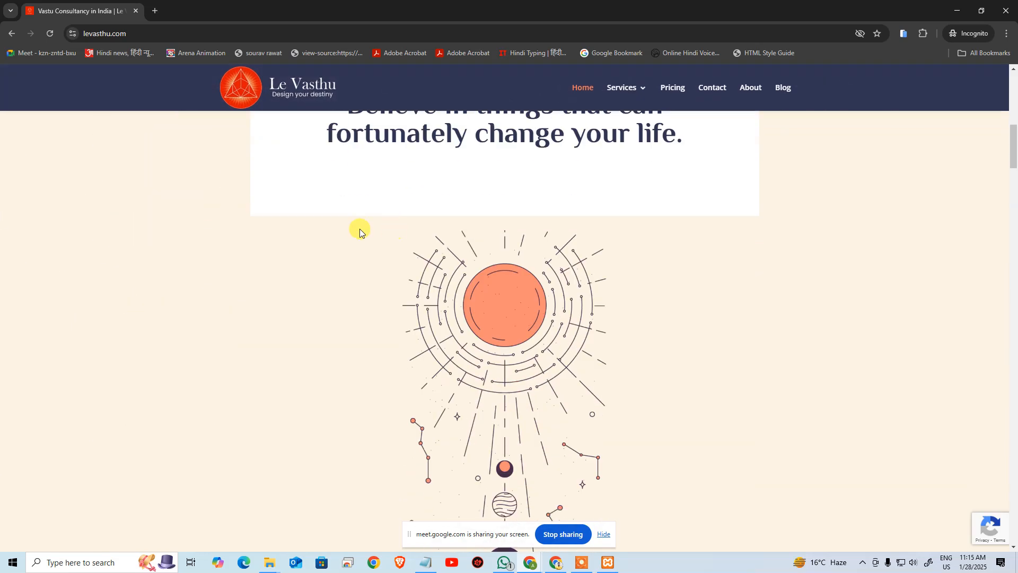
scroll(424, 275, "down", 1)
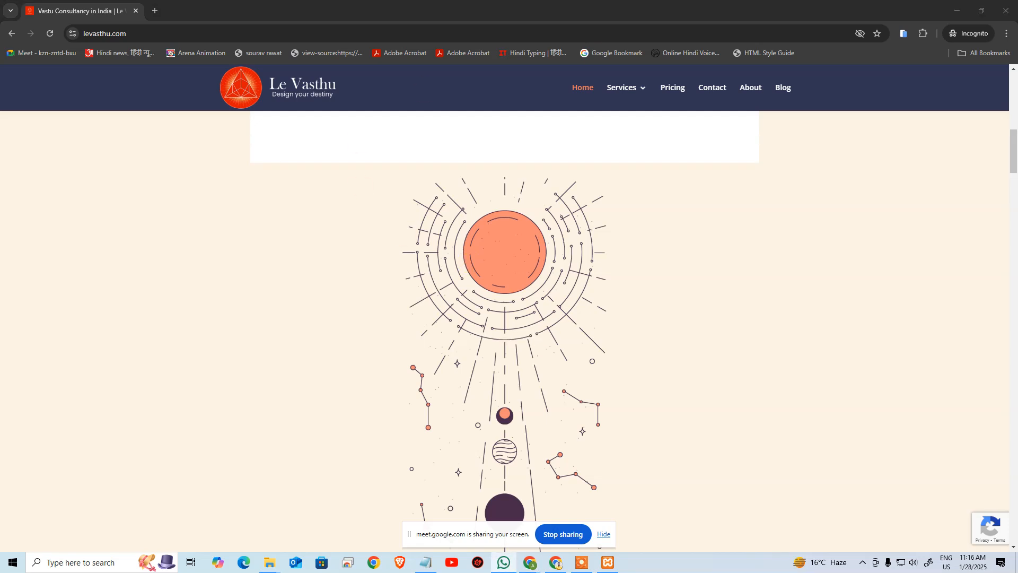
scroll(769, 309, "down", 20)
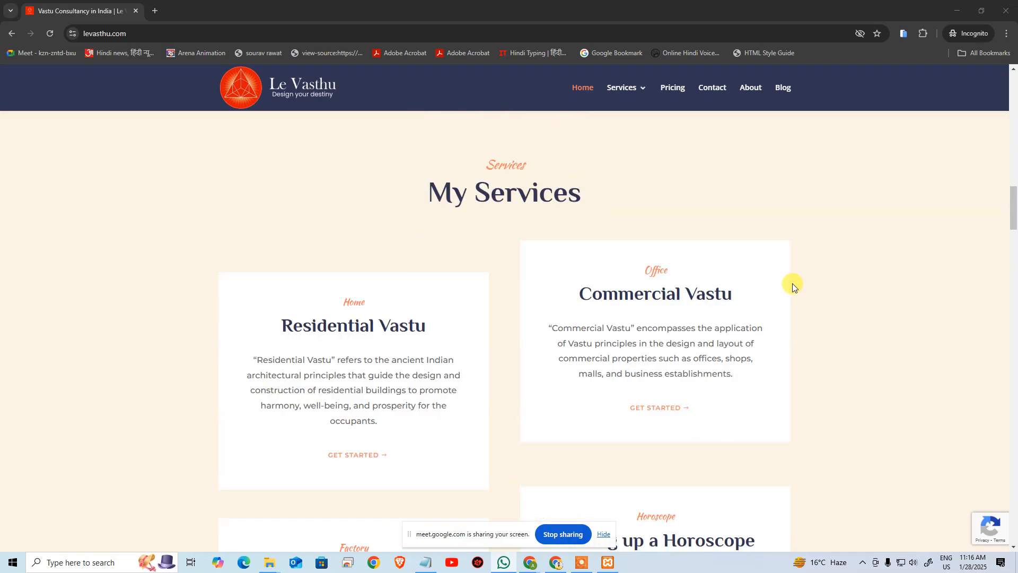
scroll(803, 284, "down", 15)
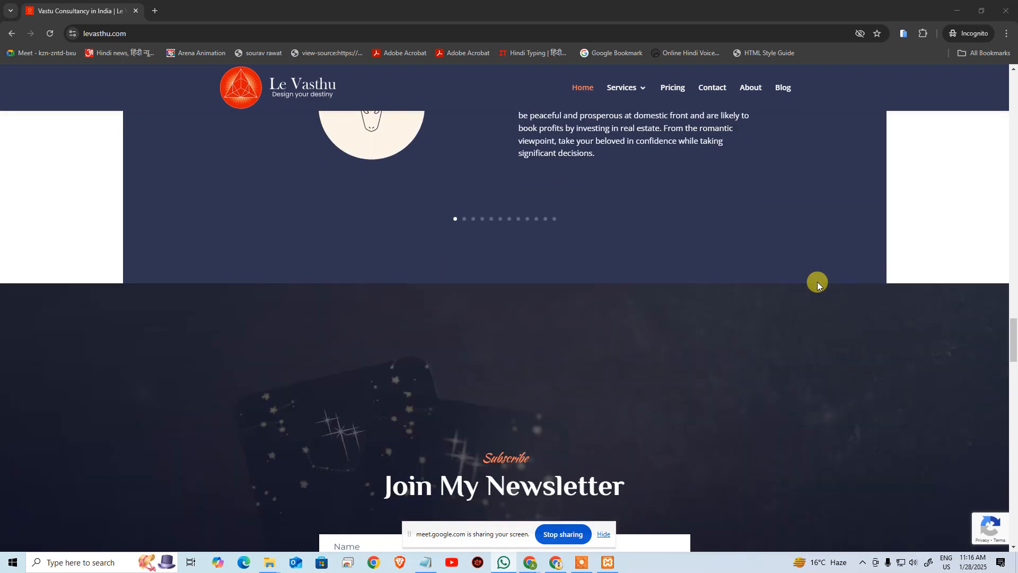
scroll(820, 279, "down", 12)
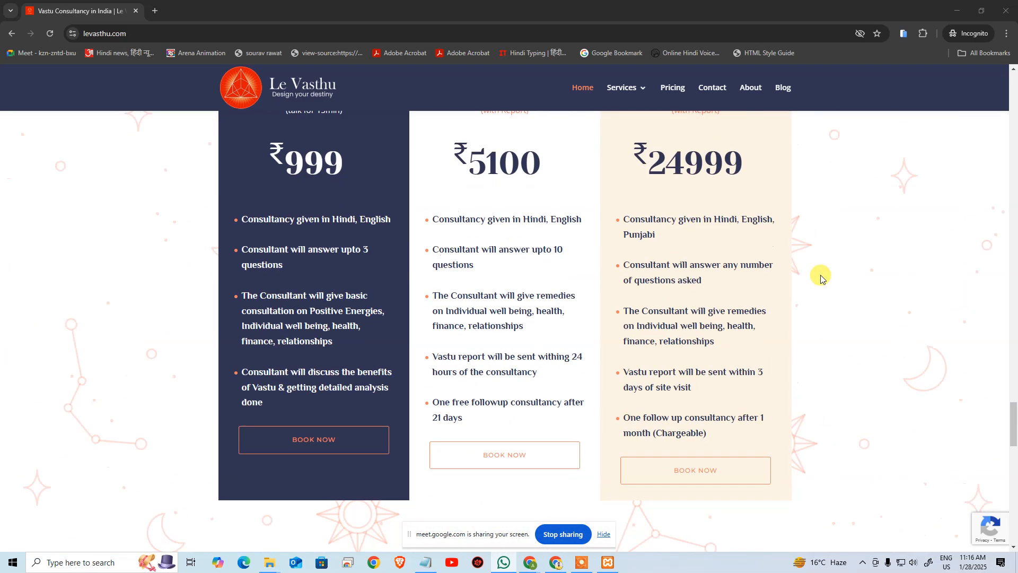
scroll(822, 282, "down", 12)
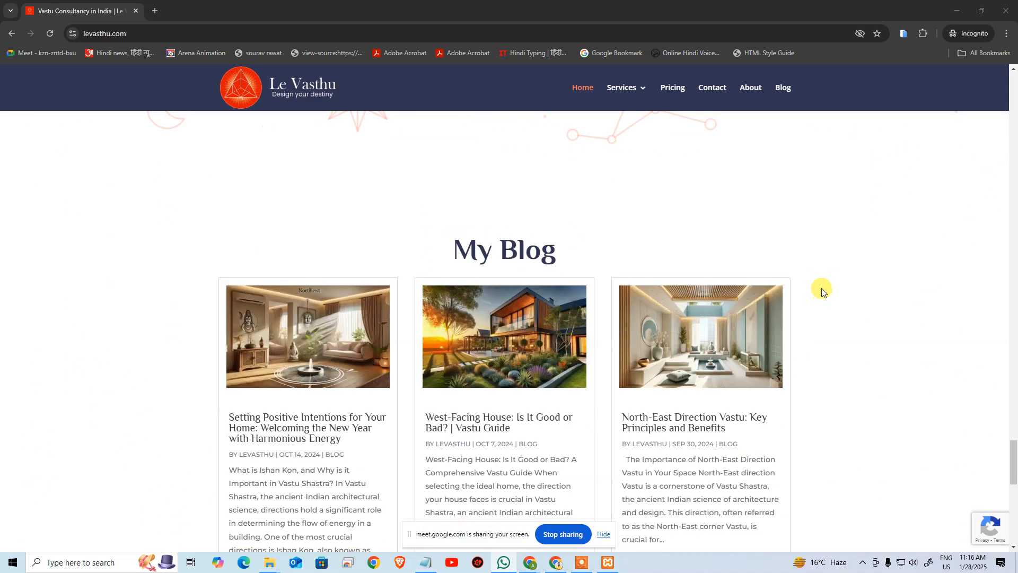
scroll(823, 282, "up", 5)
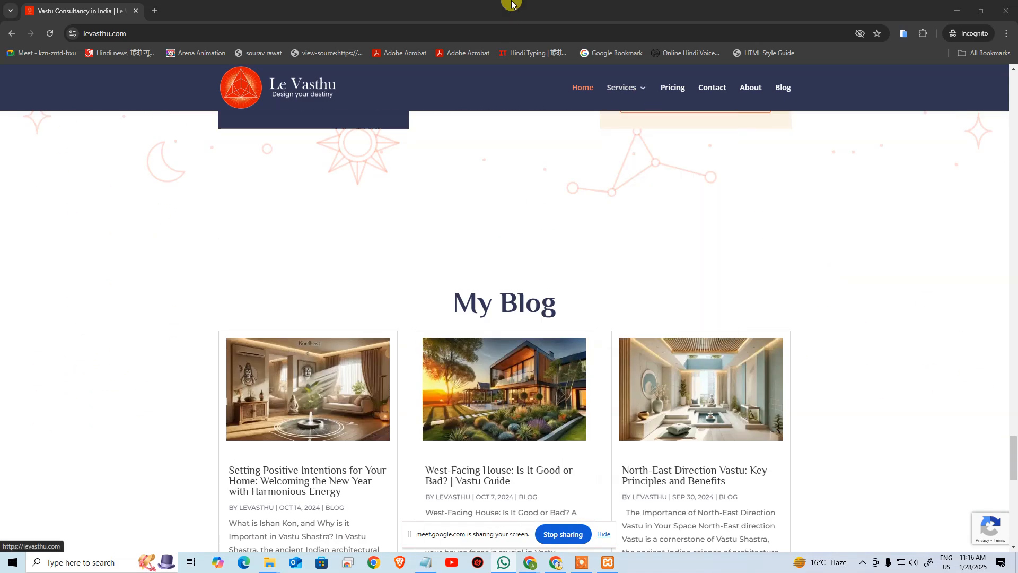
Step: Close the Le Vasthu site, return to the Home page editor and apply the Online Course Home Page layout
left_click(135, 11)
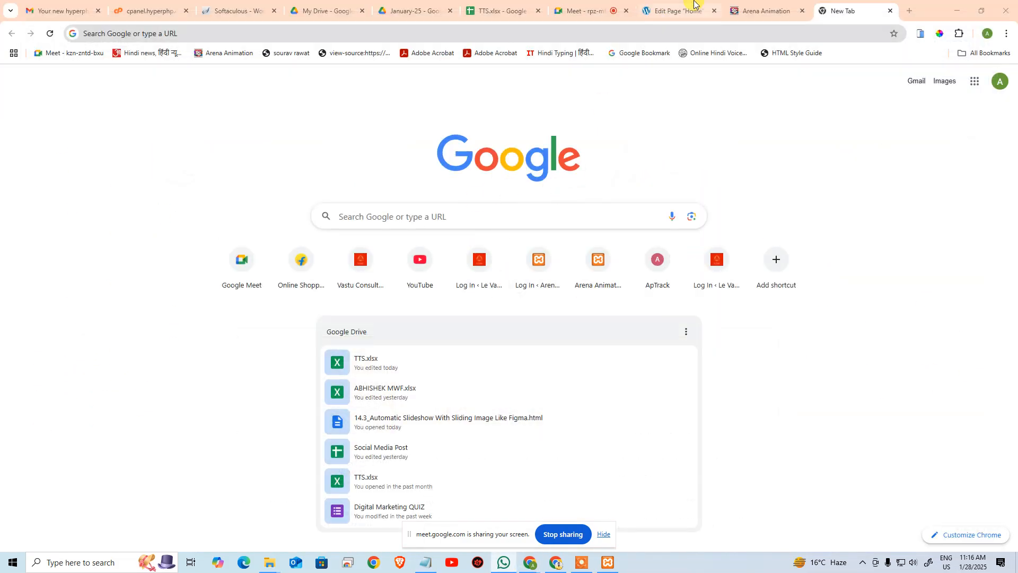
left_click(766, 11)
scroll(498, 176, "up", 8)
left_click(672, 4)
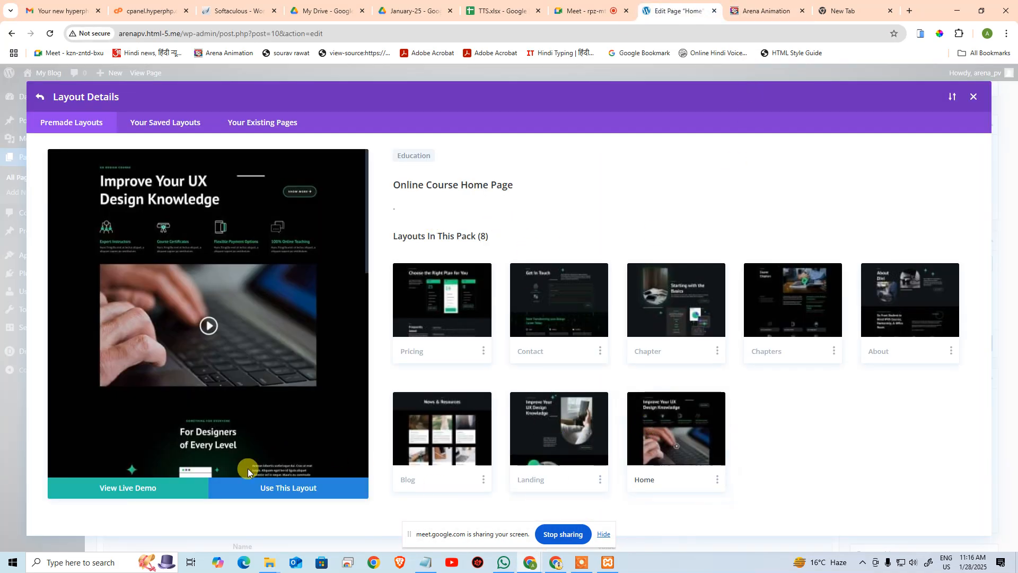
left_click(278, 493)
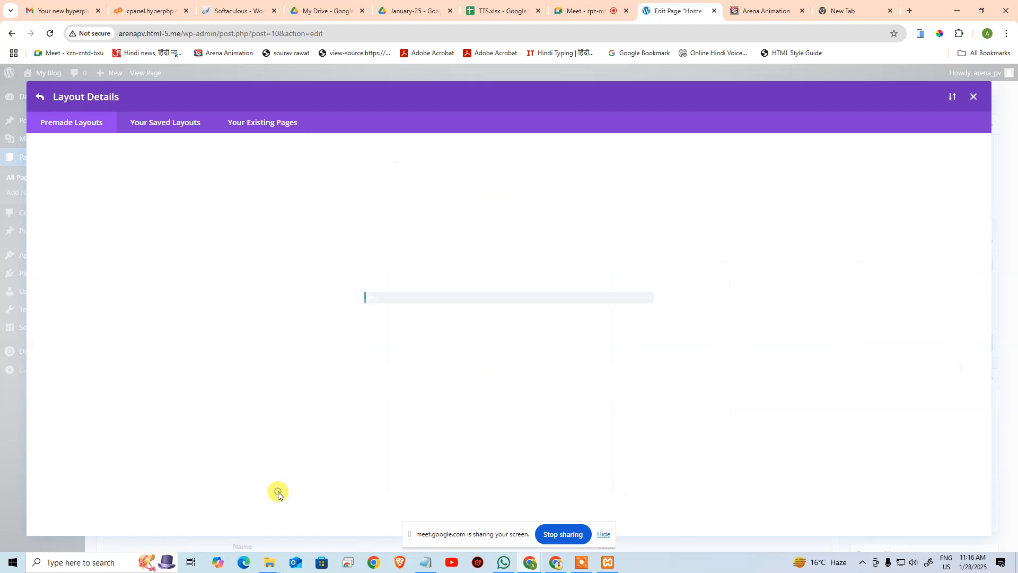
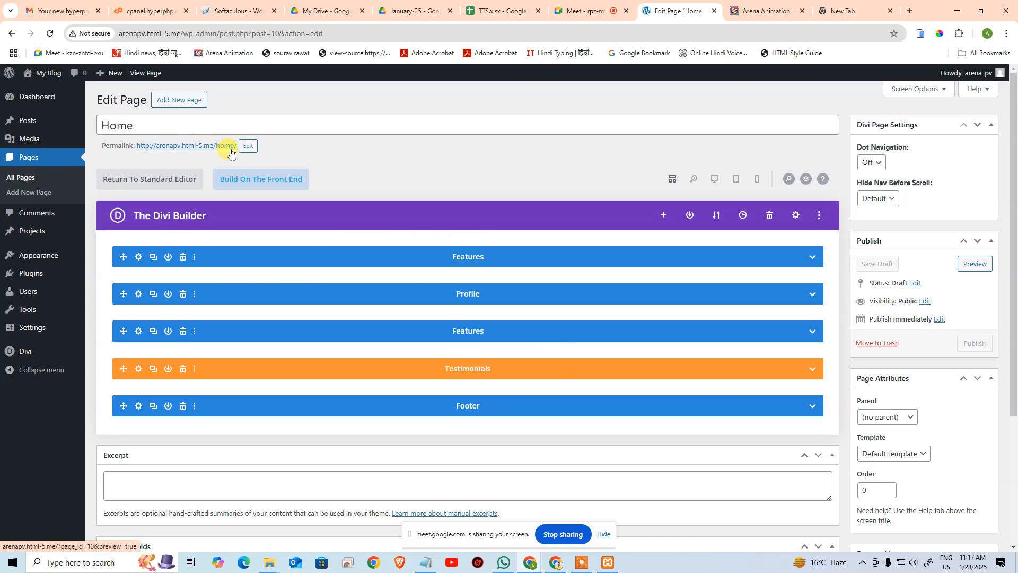
Step: Change the Home page's permalink slug to index
left_click(248, 145)
left_click_drag(250, 146, 153, 150)
type("index")
left_click(339, 146)
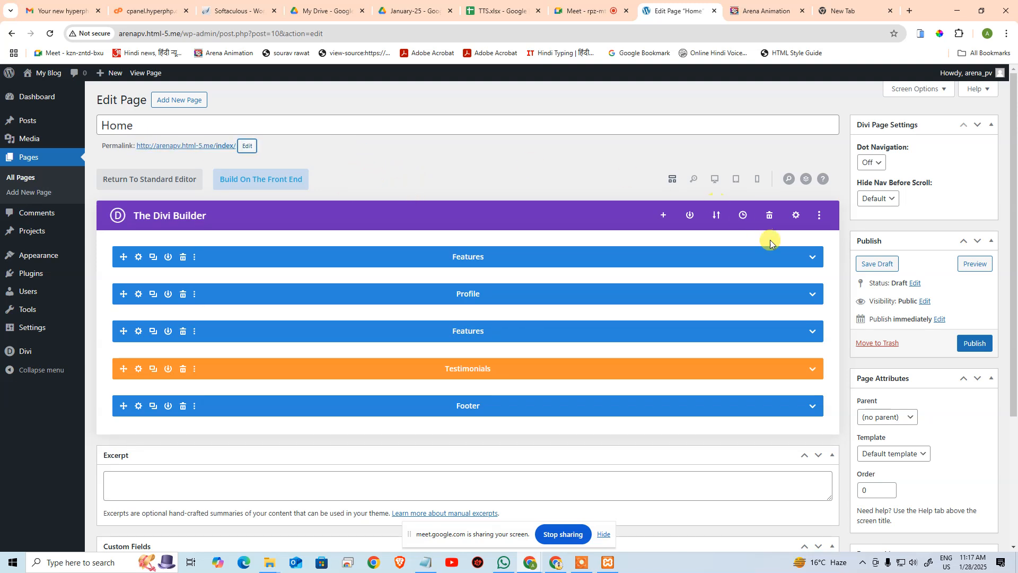
scroll(901, 329, "down", 3)
scroll(912, 289, "up", 3)
left_click(937, 319)
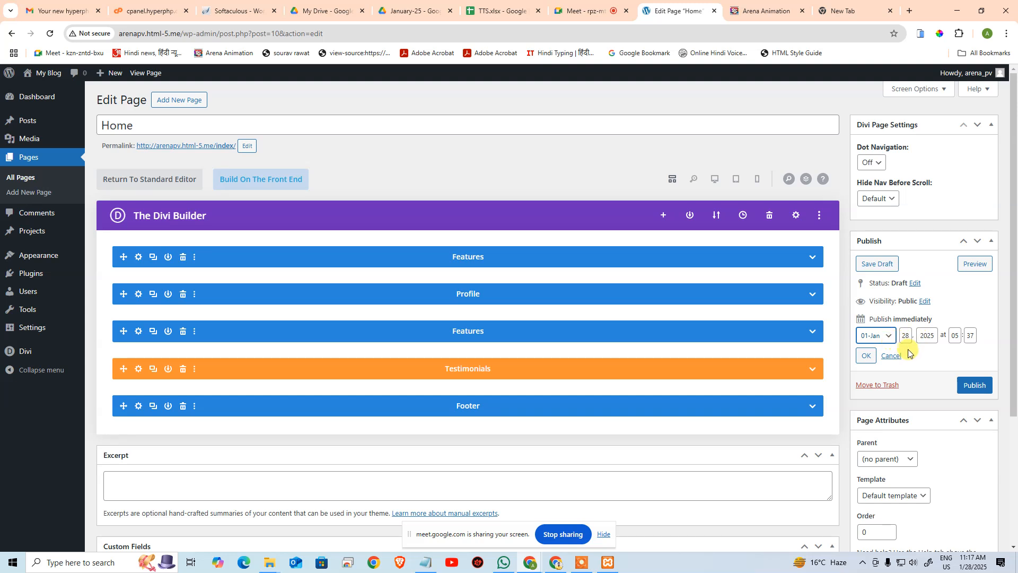
left_click(895, 359)
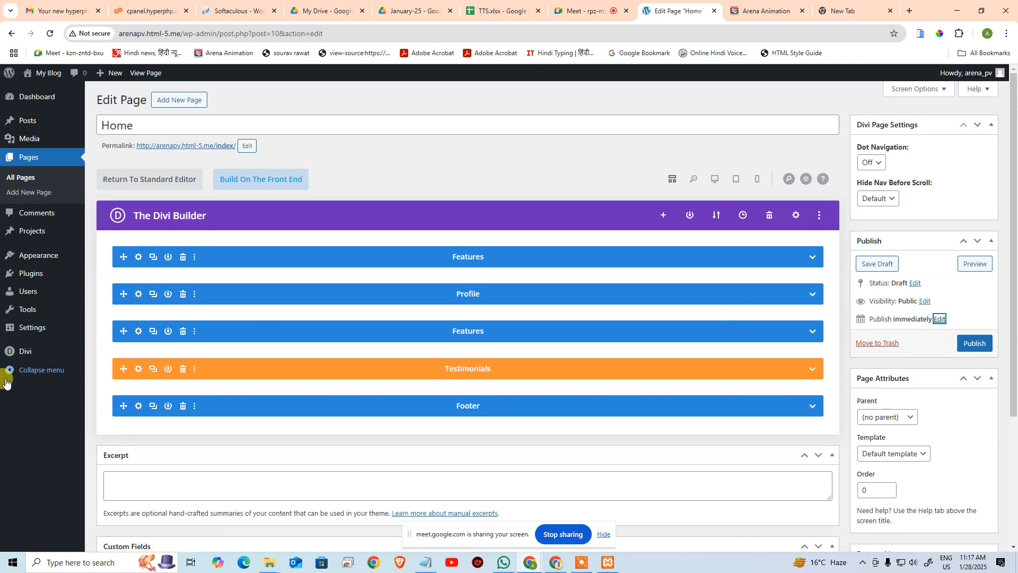
Step: Open the site's General Settings in a separate tab and look through the options to find the timezone setting
middle_click(32, 327)
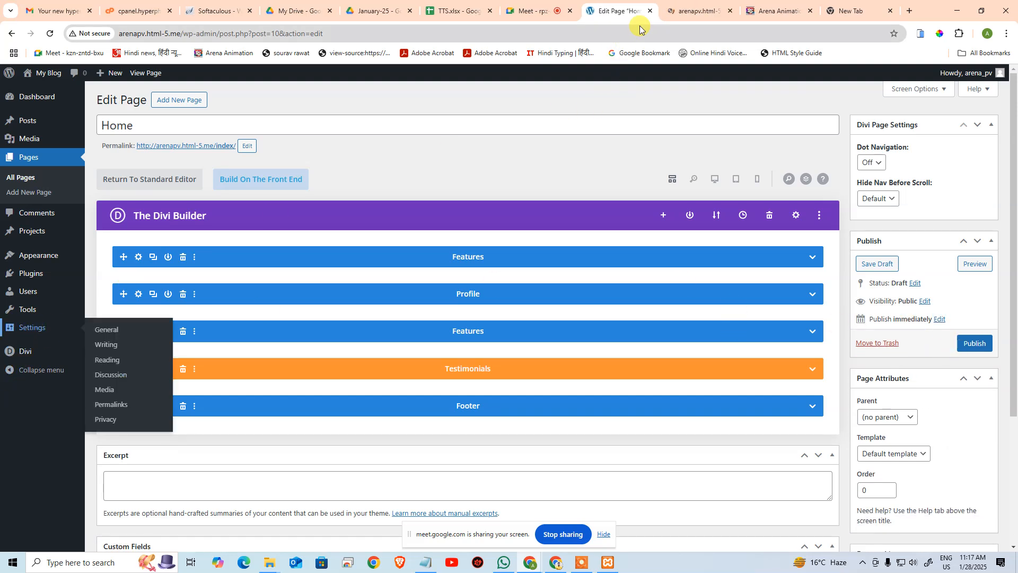
left_click(670, 11)
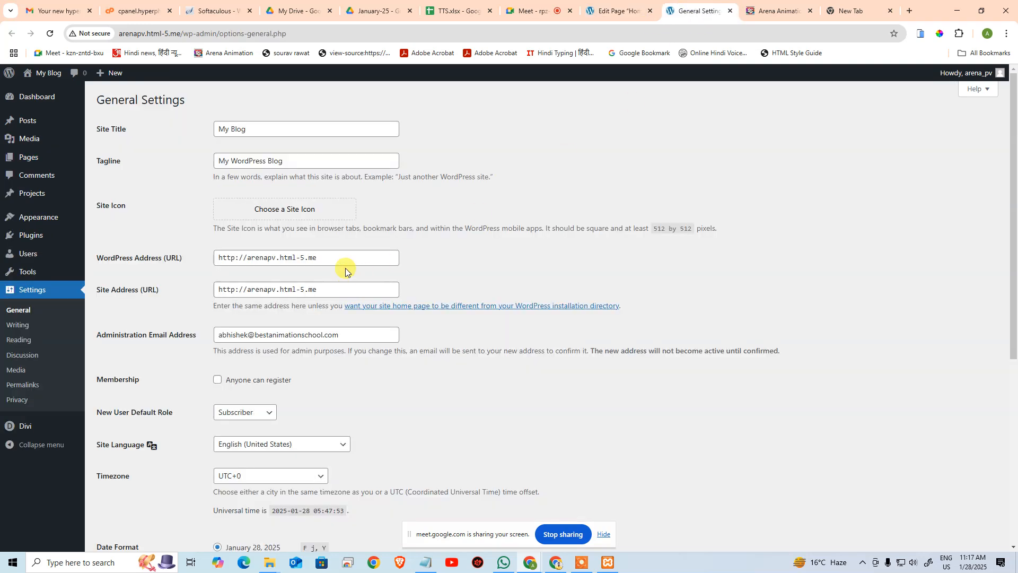
scroll(358, 329, "down", 2)
scroll(359, 329, "down", 2)
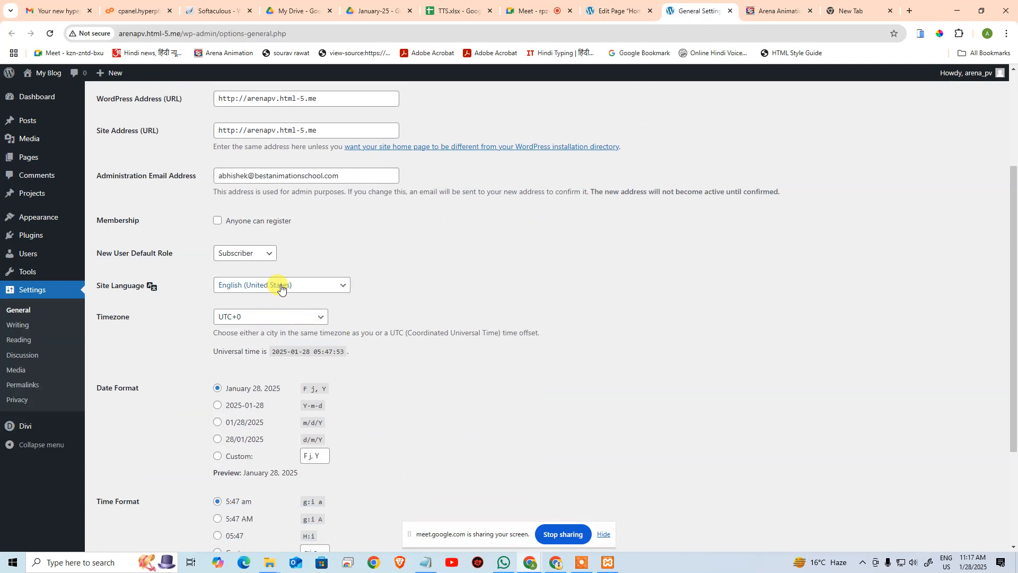
scroll(305, 299, "down", 2)
scroll(273, 320, "down", 2)
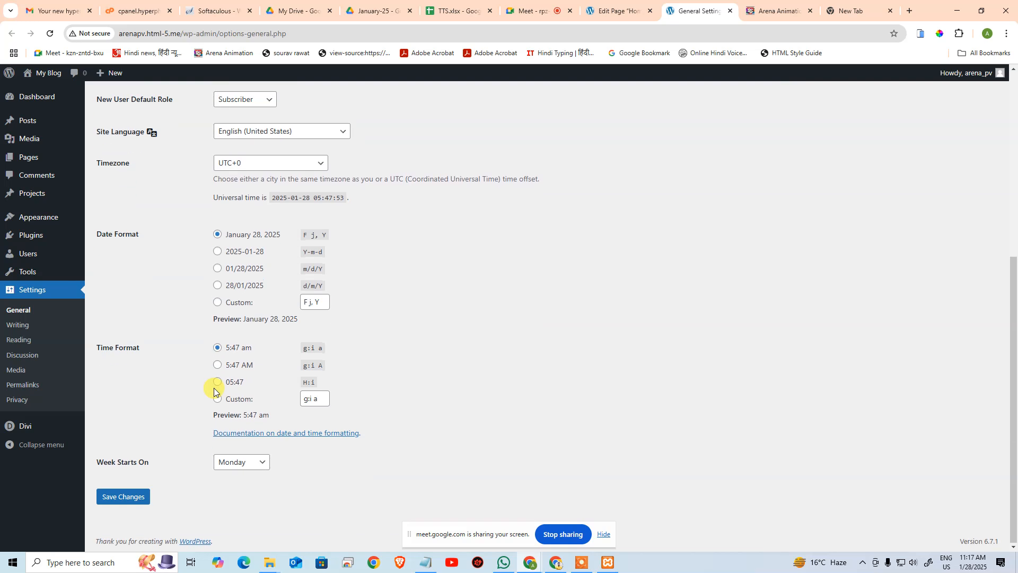
scroll(279, 386, "up", 1)
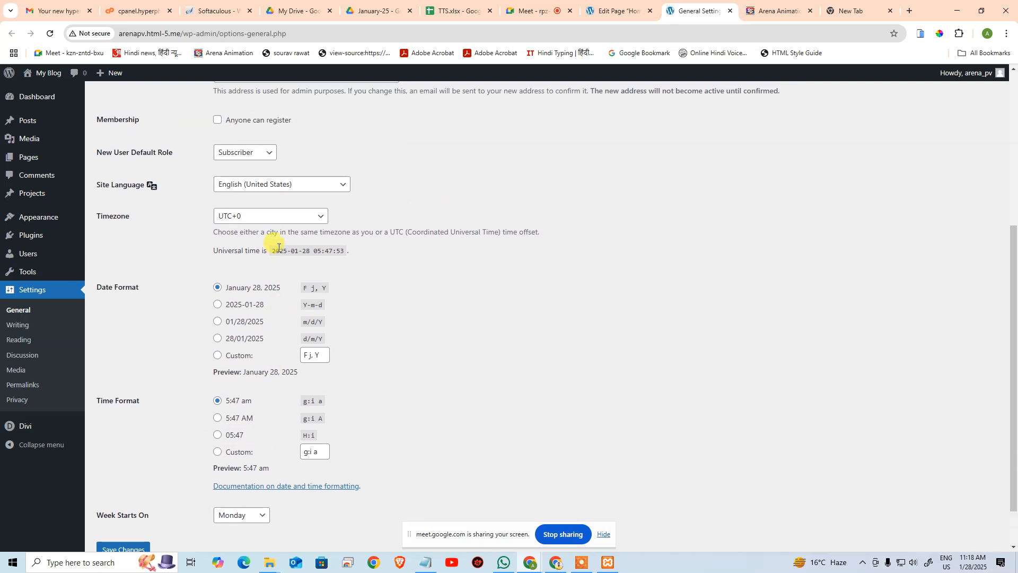
Step: Set the site timezone to UTC-5:30 and save the settings
left_click(291, 217)
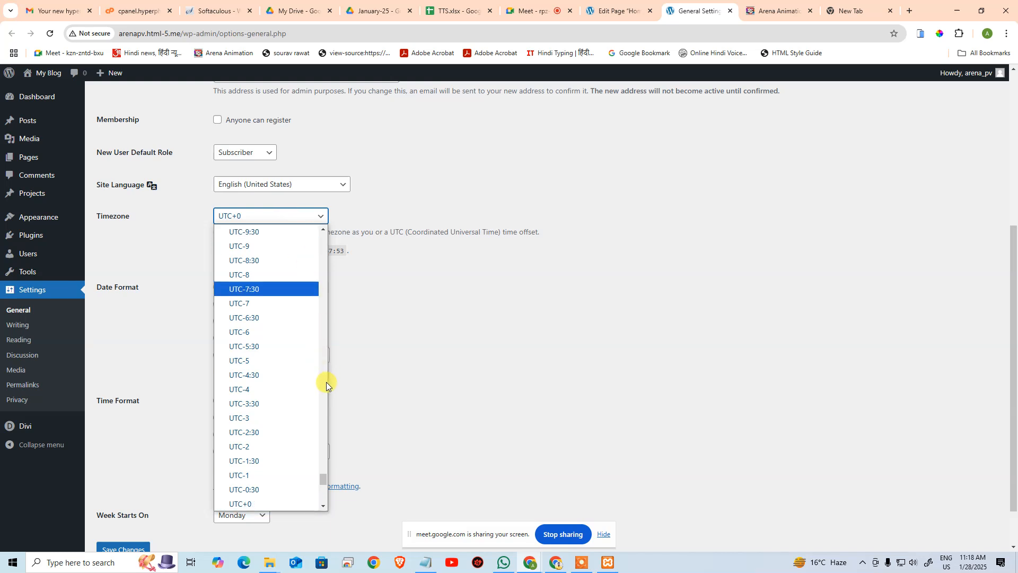
left_click(293, 345)
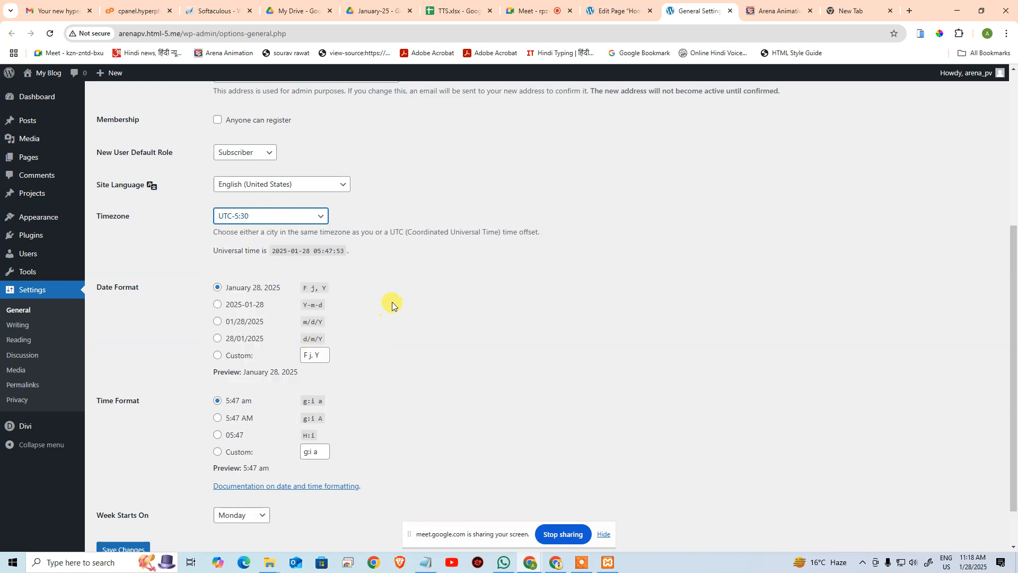
scroll(384, 326, "down", 1)
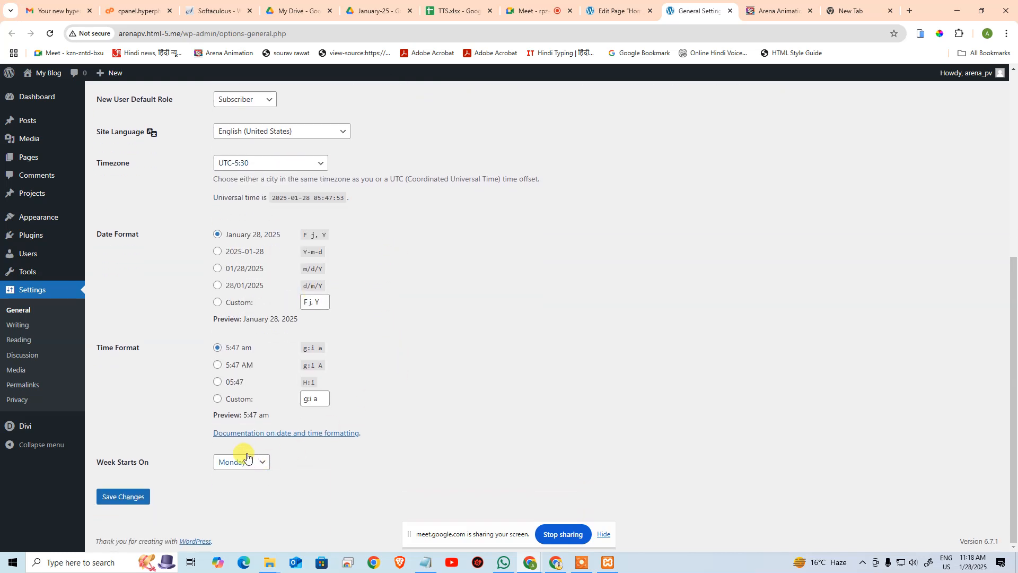
left_click(130, 495)
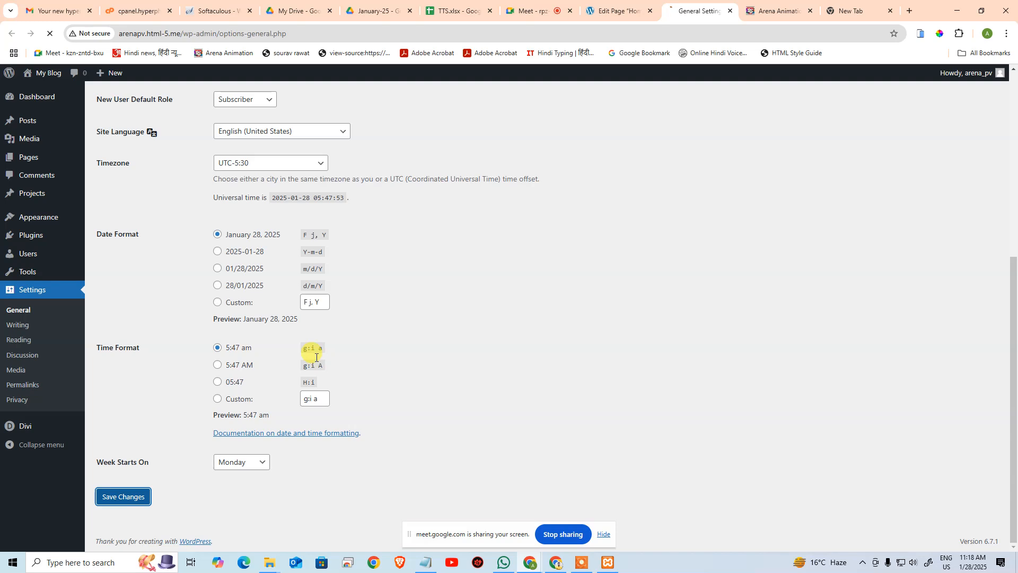
Step: Publish the Home page from its editor and open the list of all pages
left_click(608, 16)
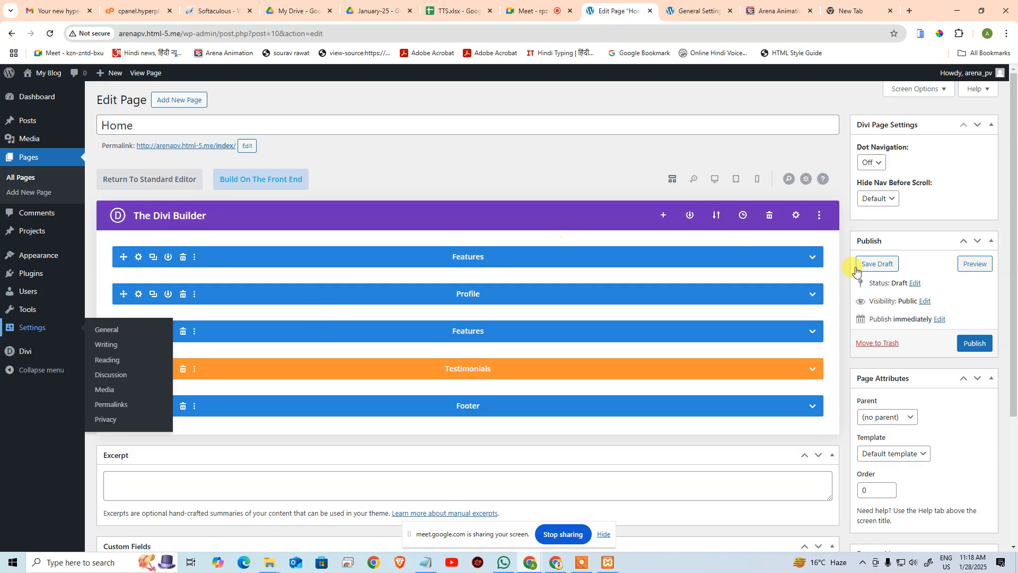
left_click(967, 345)
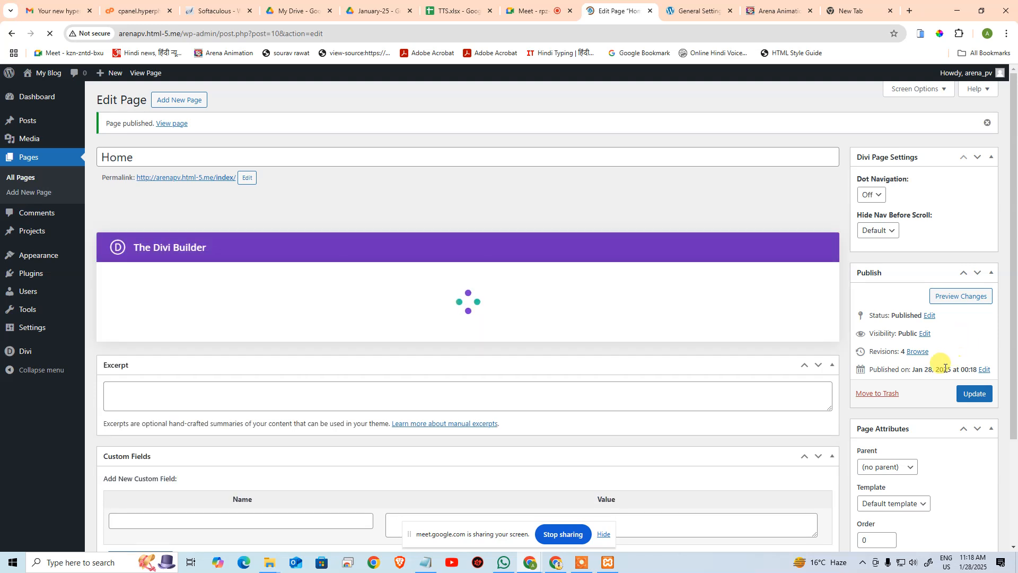
left_click(22, 179)
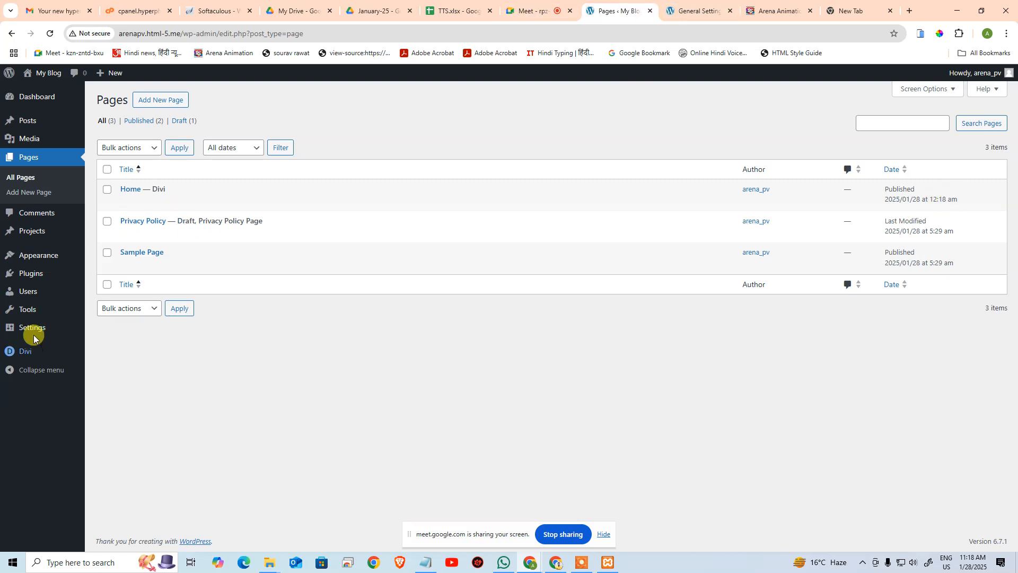
Step: Return to the General Settings and view the available site languages
left_click(683, 9)
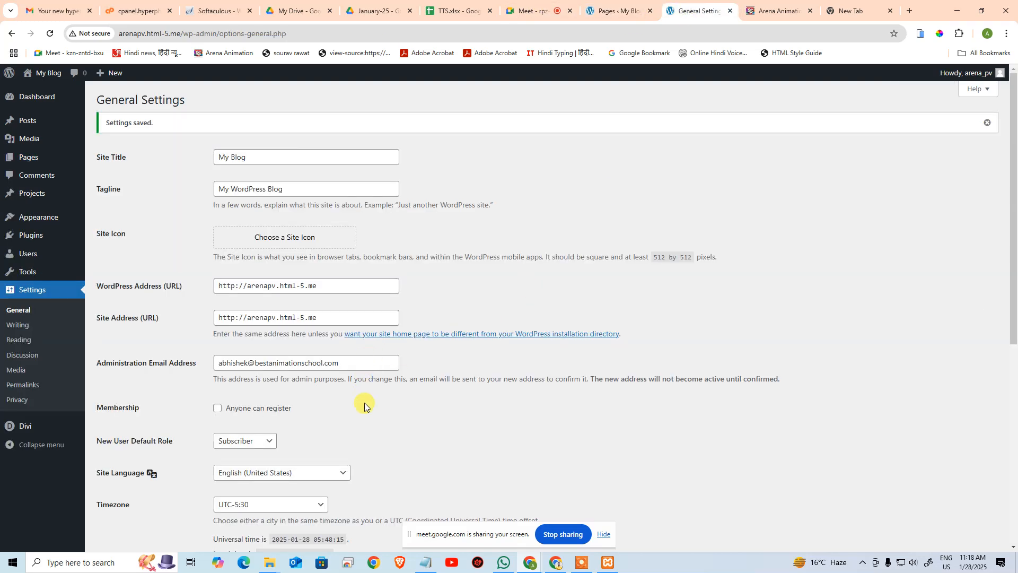
scroll(344, 397, "down", 2)
left_click(331, 374)
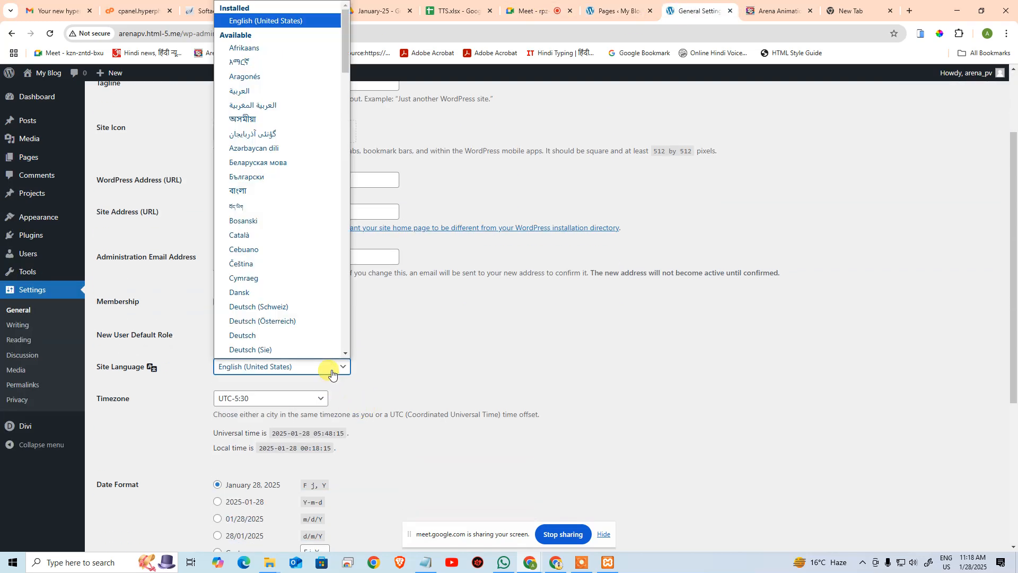
left_click(418, 369)
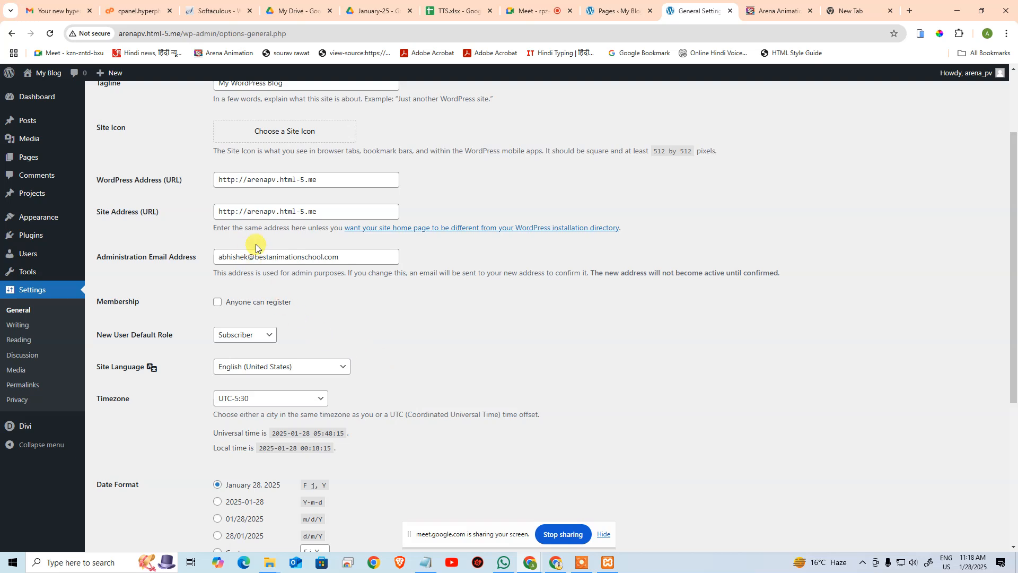
Step: Set the site timezone to Kolkata and save the general settings
scroll(297, 371, "down", 2)
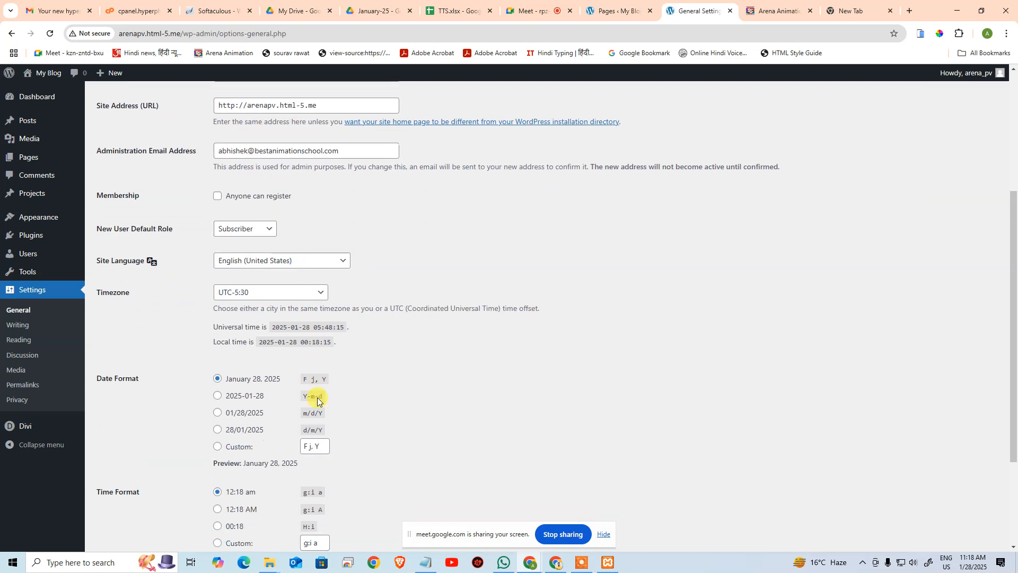
left_click(284, 293)
left_click_drag(325, 247, 324, 9)
scroll(306, 101, "down", 18)
scroll(306, 133, "down", 20)
scroll(306, 142, "down", 12)
key("i")
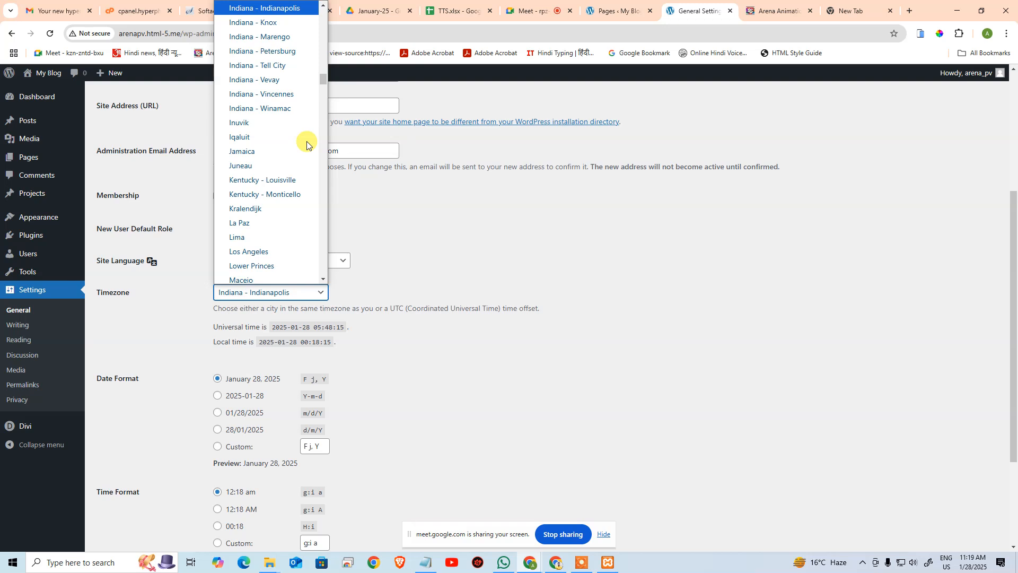
type("kol")
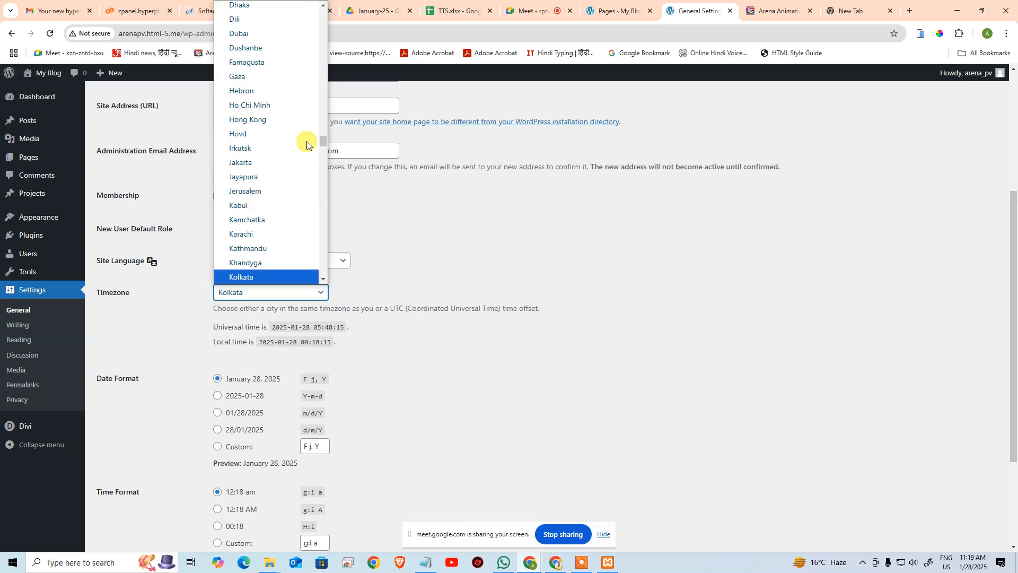
key("Return")
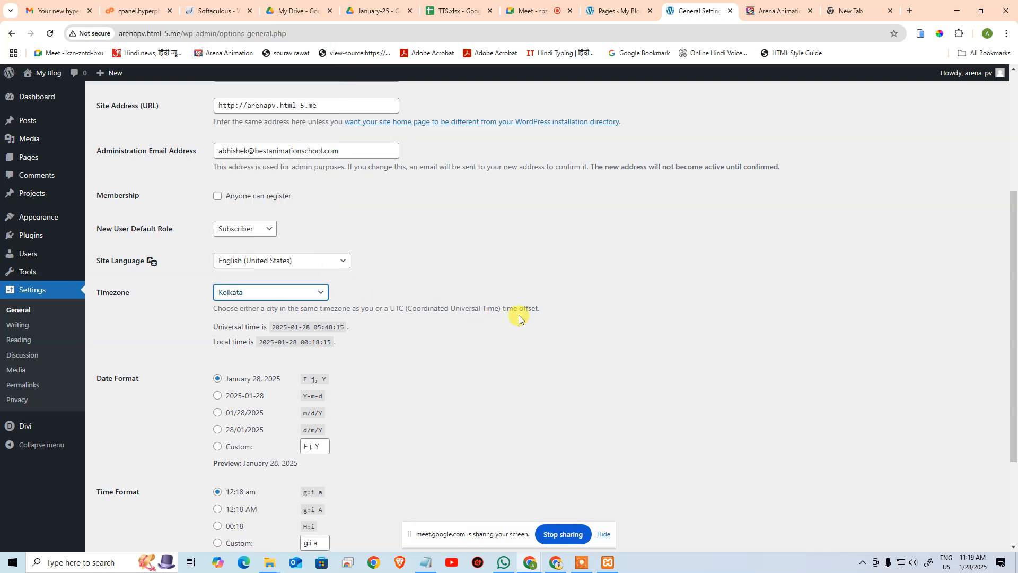
scroll(540, 342, "down", 3)
left_click(126, 496)
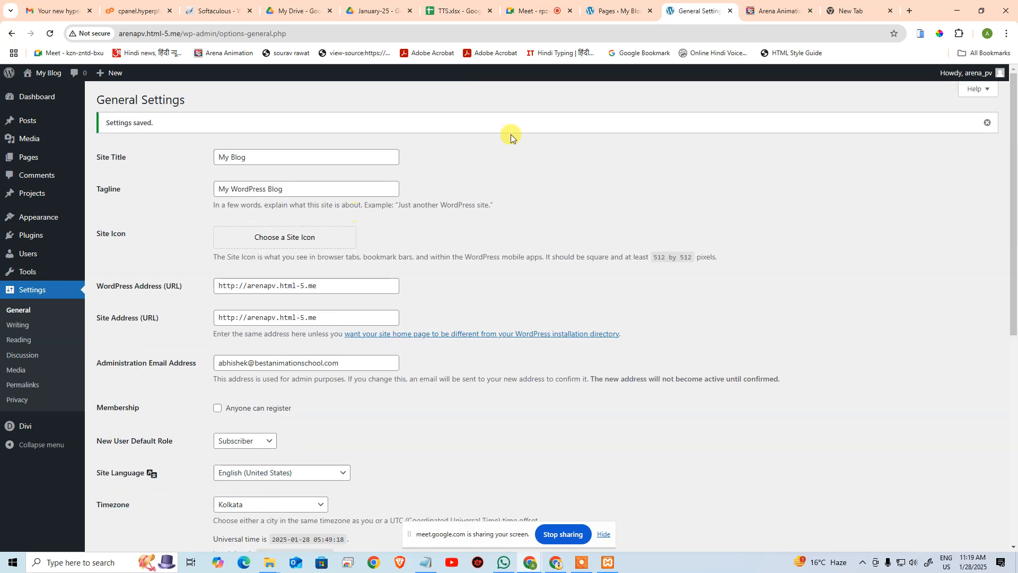
Step: Reload the pages list and use Quick Edit to set the Home page's publish time to 11:19
left_click(608, 9)
left_click(50, 33)
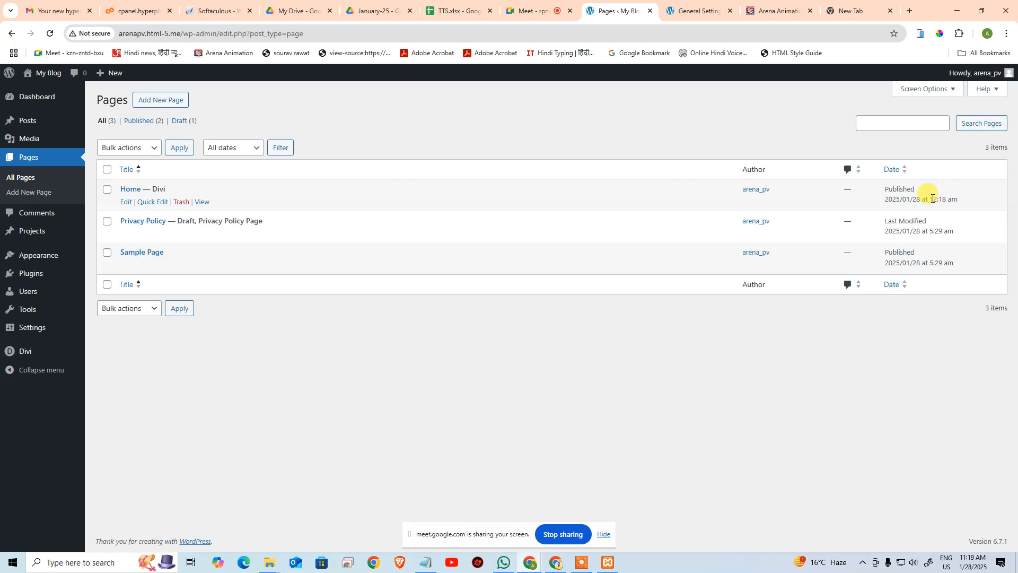
left_click(153, 202)
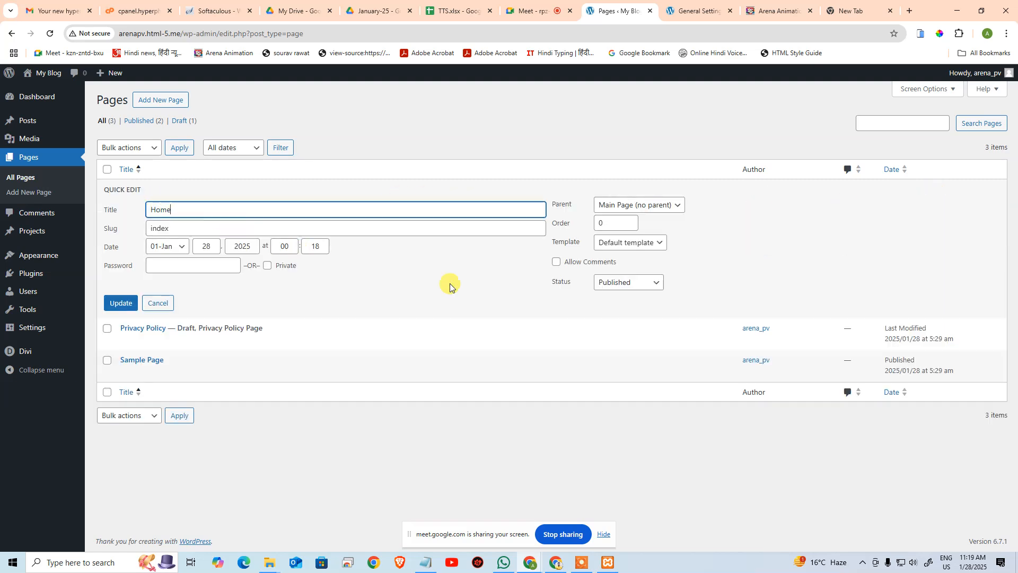
double_click(285, 246)
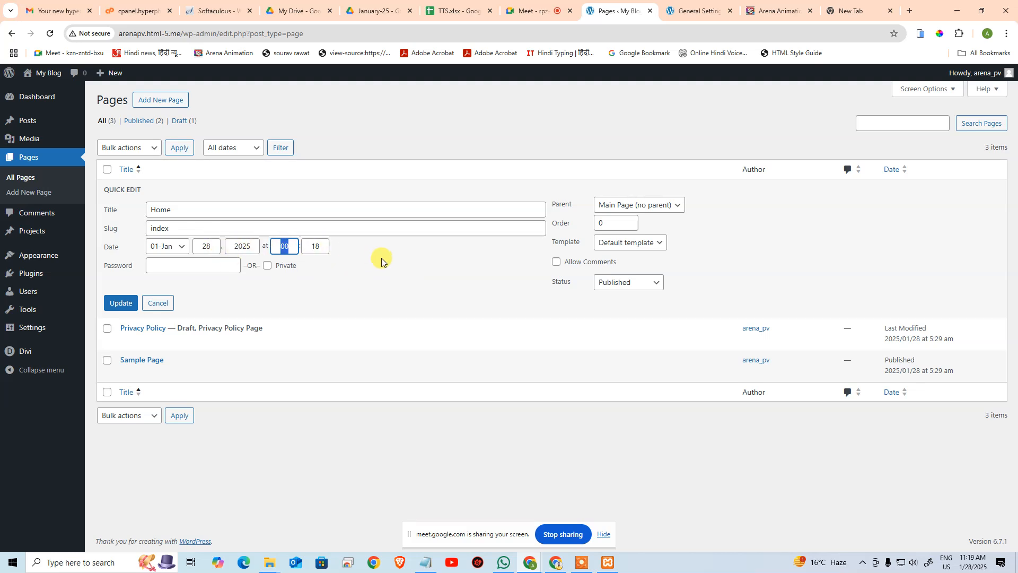
type("11")
key("Tab")
type("19")
left_click(121, 306)
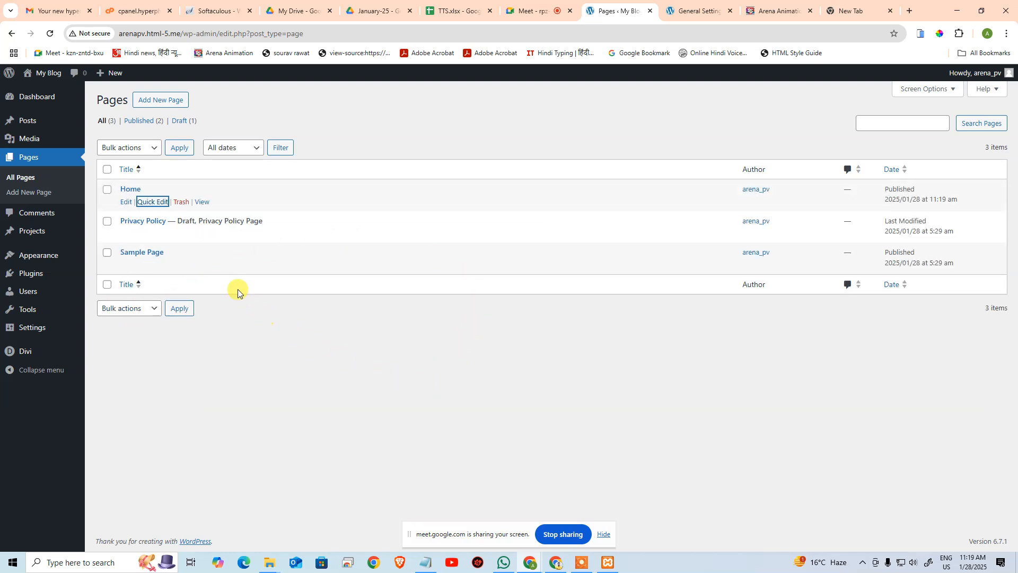
Step: Reload the list of all pages, view the published Home page and look through it down to the footer
left_click(399, 391)
left_click(19, 175)
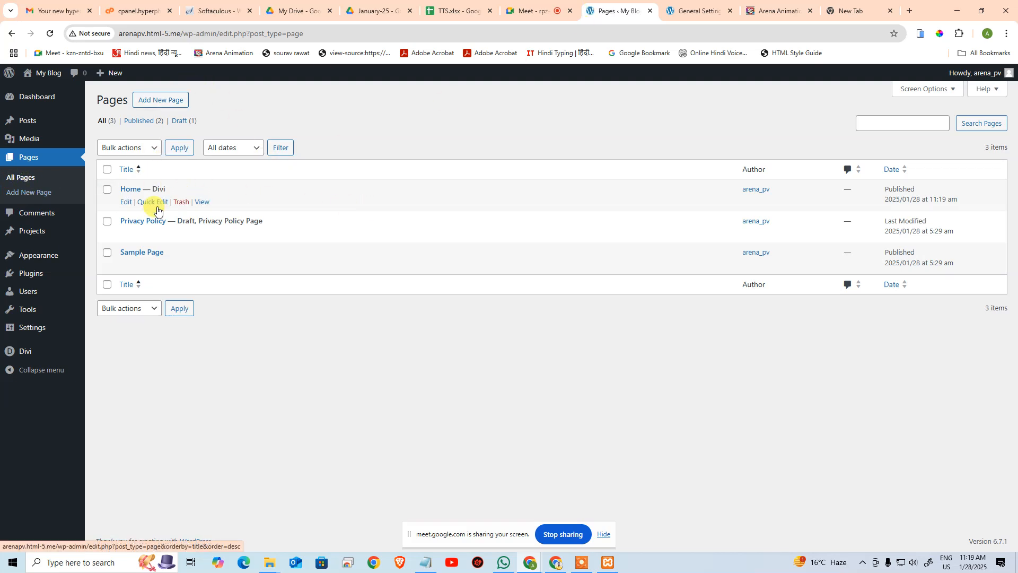
left_click(201, 201)
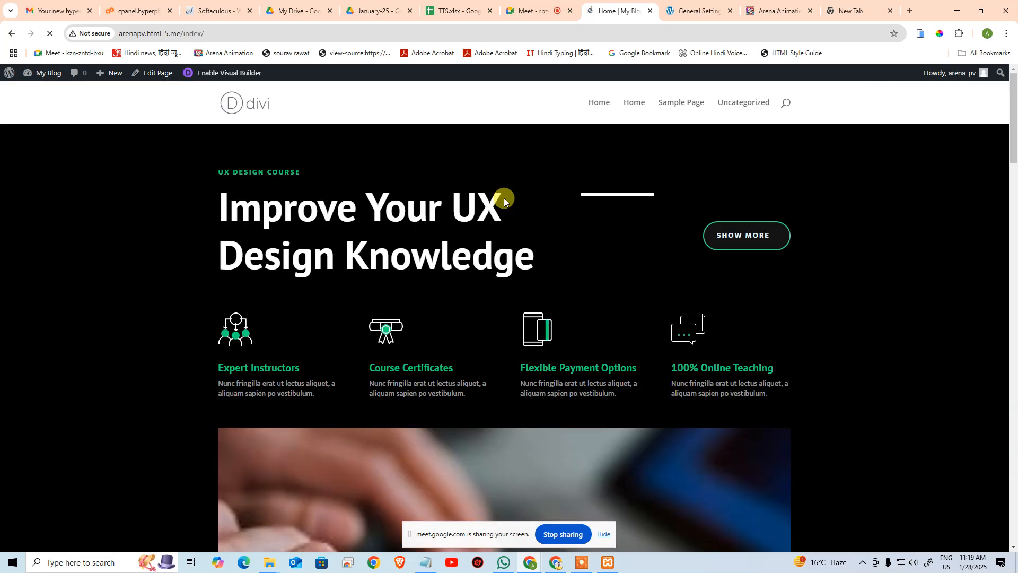
scroll(645, 230, "down", 15)
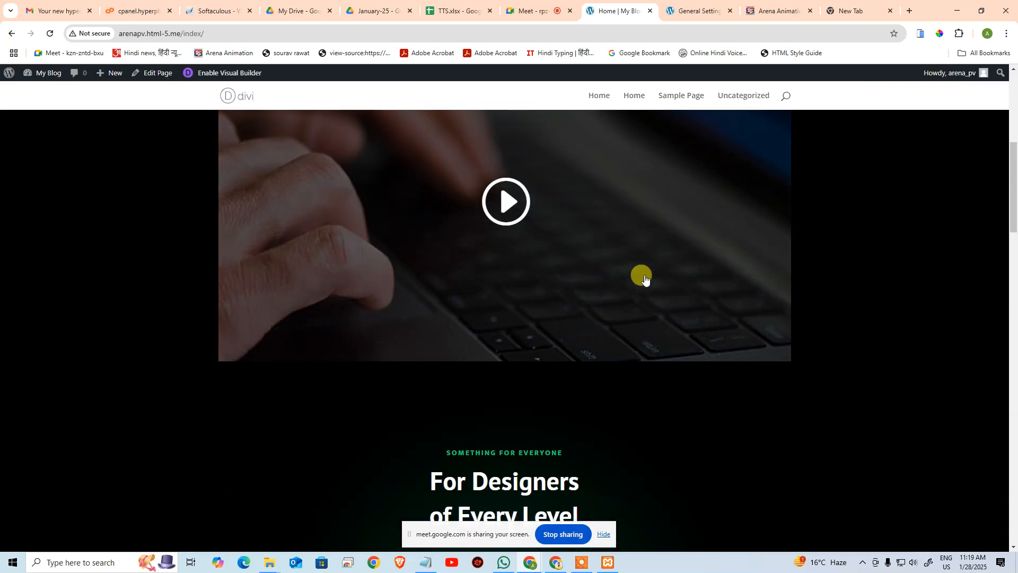
scroll(678, 249, "down", 20)
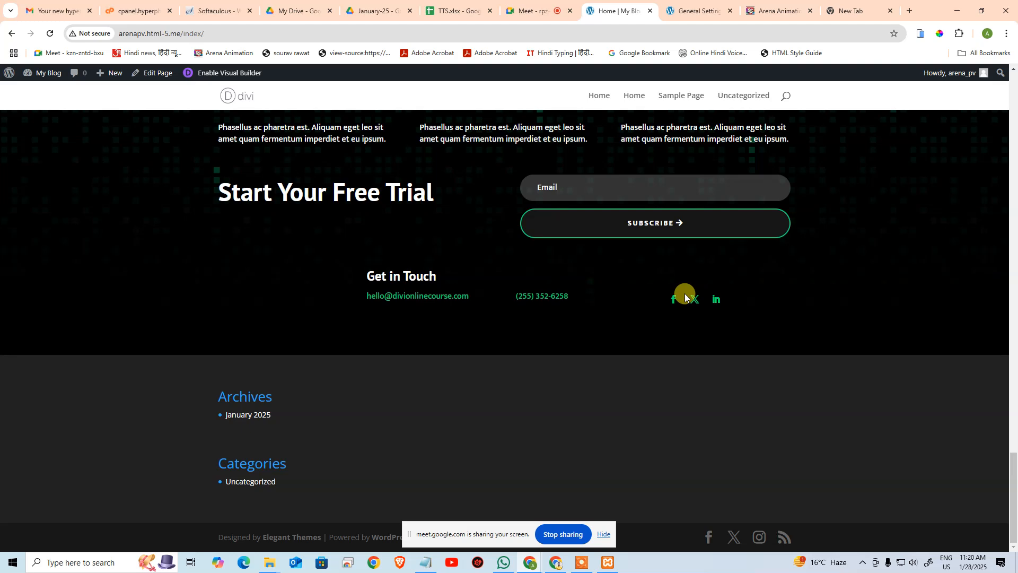
Step: Return to the WordPress dashboard and open the Home page for editing from the list of all pages
scroll(472, 242, "up", 6)
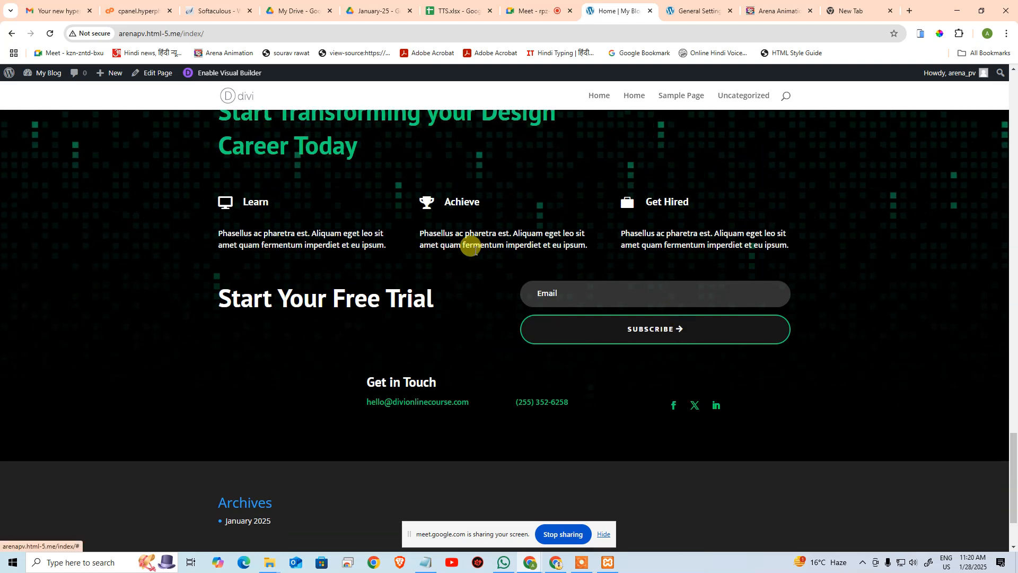
scroll(869, 340, "down", 6)
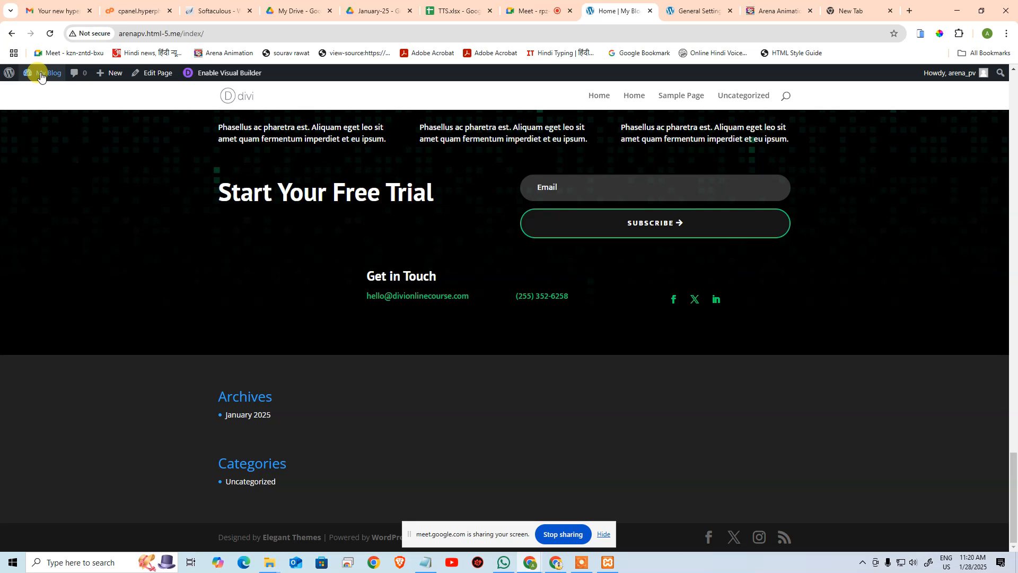
left_click(39, 91)
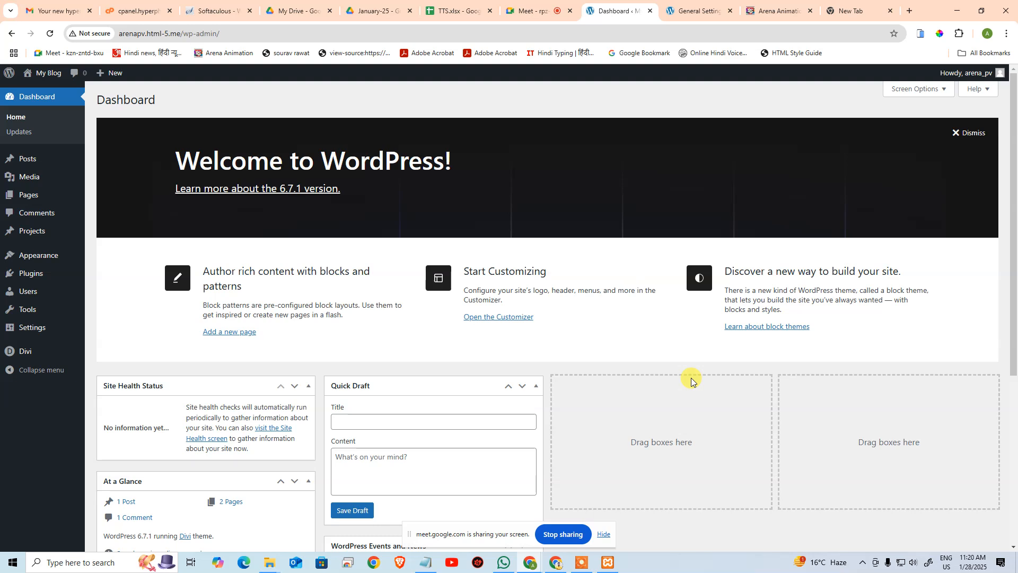
mouse_move(30, 352)
mouse_move(30, 195)
left_click(108, 196)
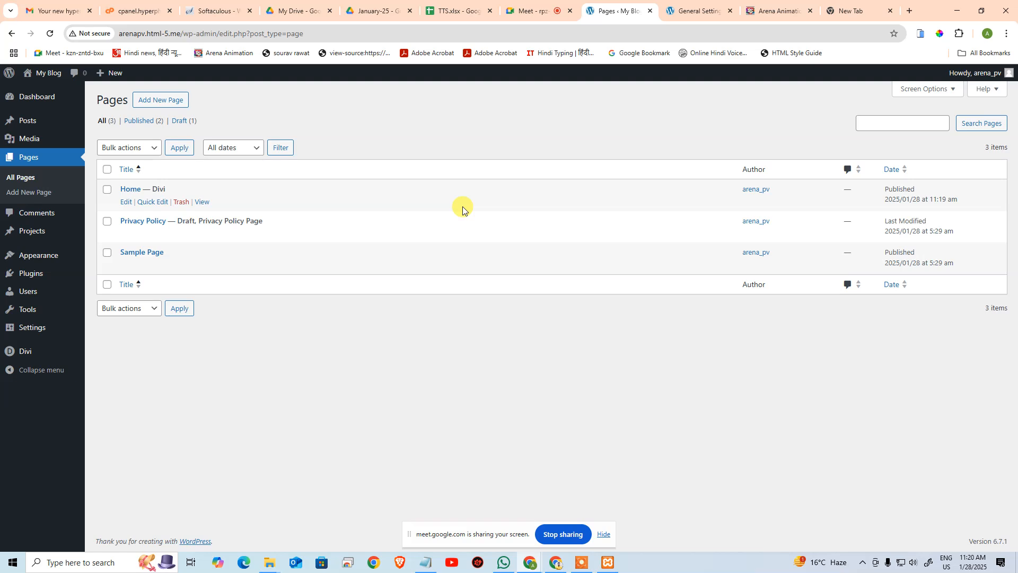
left_click(126, 203)
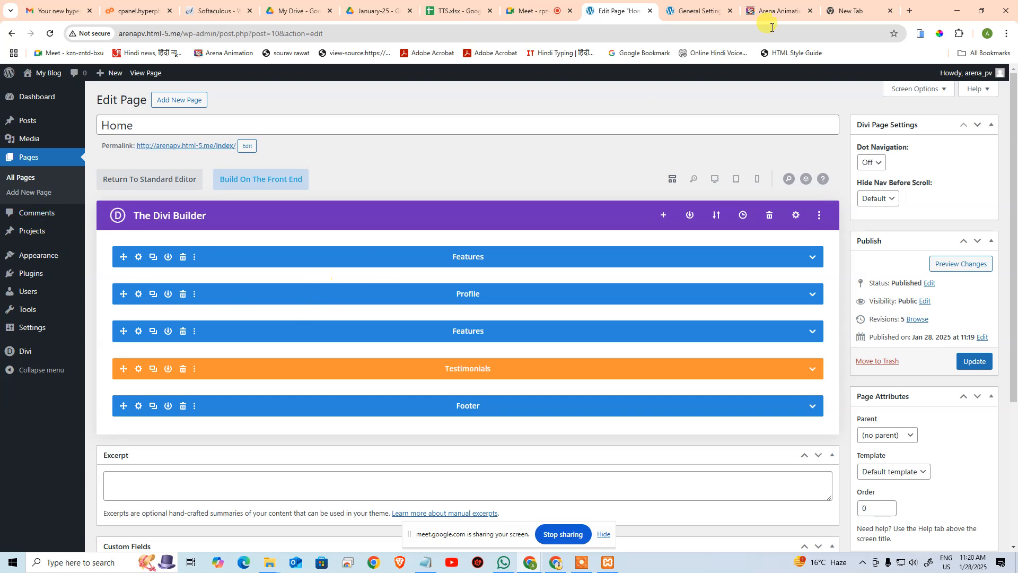
Step: View the Home page in a new browser tab and examine its Start Transforming, Get in Touch and footer areas
middle_click(144, 74)
left_click(718, 9)
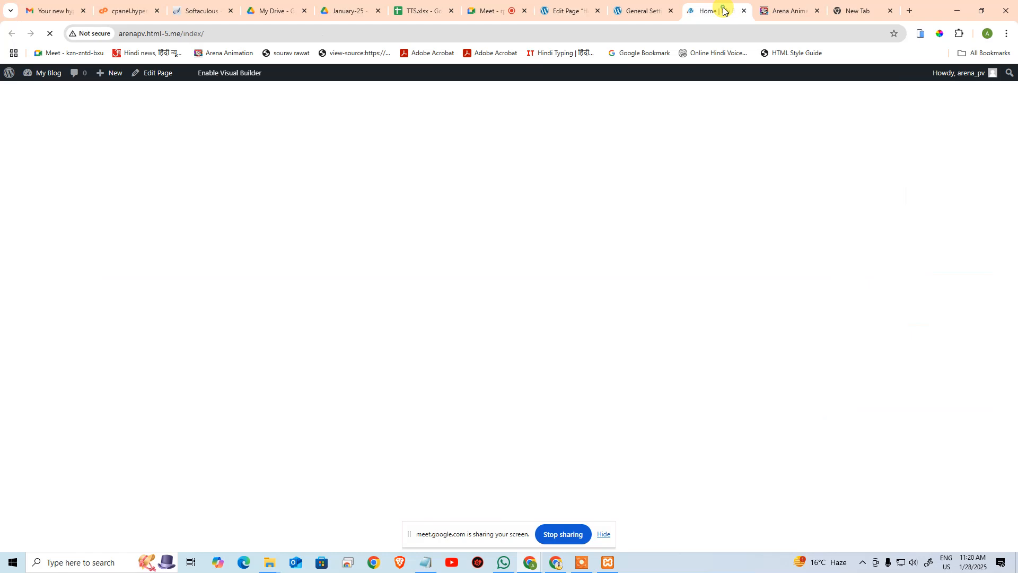
scroll(511, 239, "down", 5)
scroll(511, 270, "down", 15)
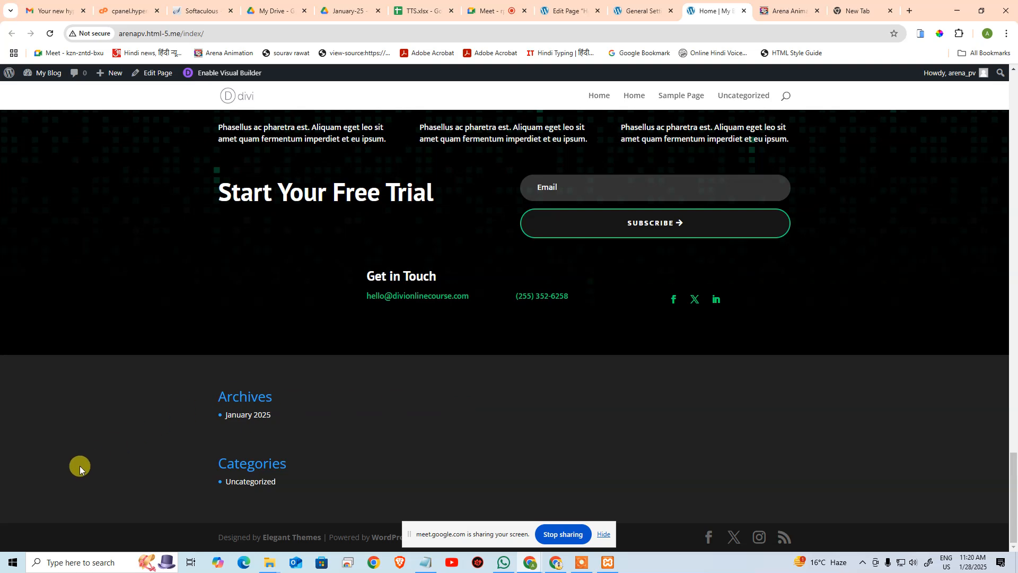
scroll(120, 336, "up", 4)
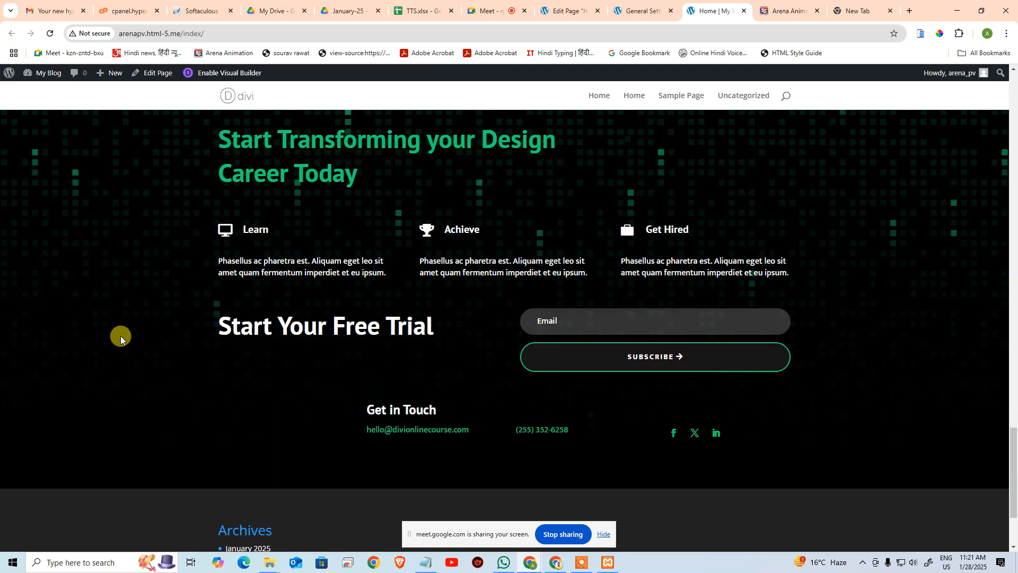
left_click_drag(269, 212, 904, 396)
scroll(915, 437, "down", 2)
left_click(885, 393)
scroll(758, 413, "down", 2)
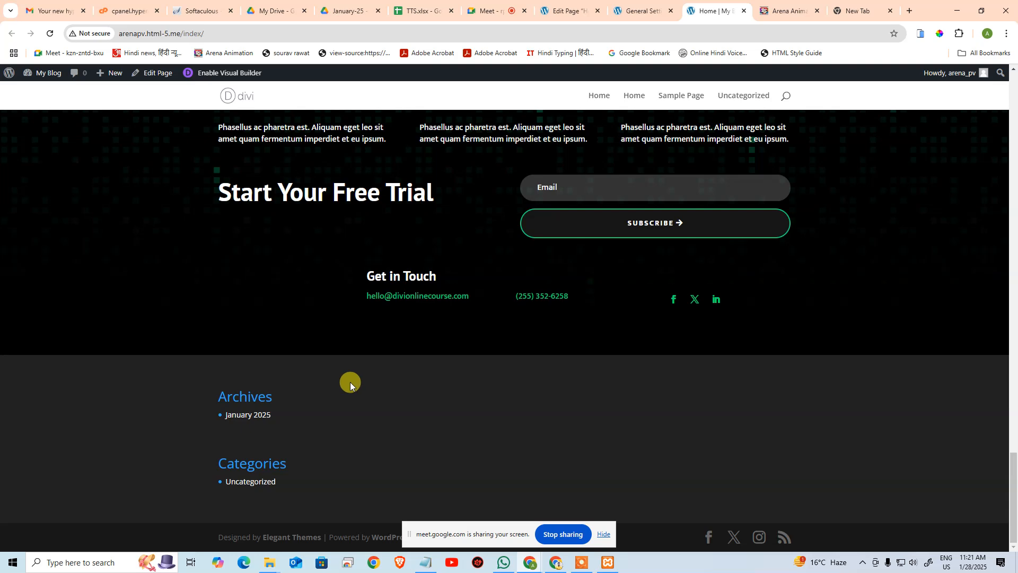
scroll(349, 382, "up", 4)
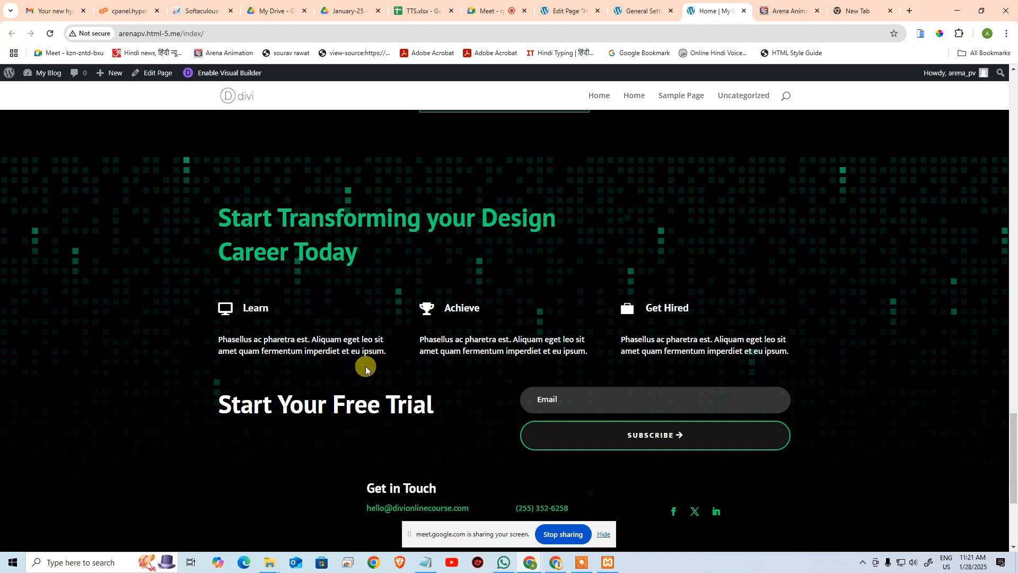
scroll(364, 361, "down", 4)
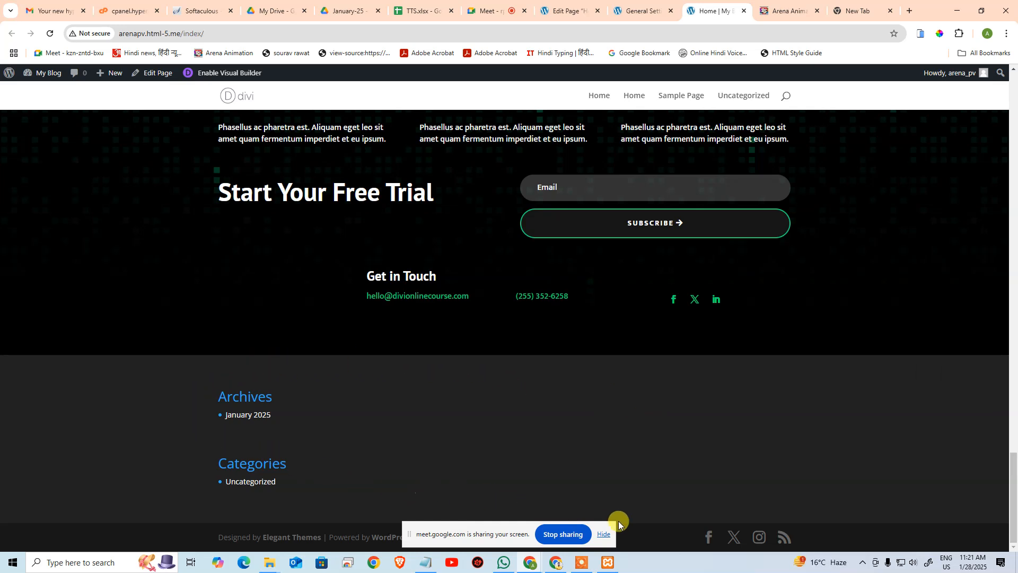
left_click_drag(211, 256, 791, 338)
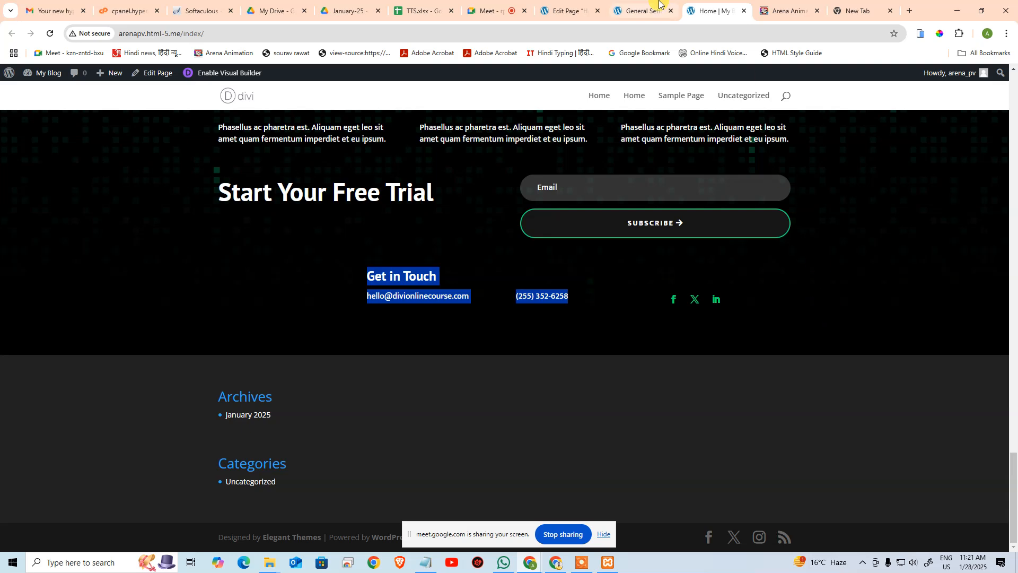
Step: Check the Meet call, return to the page editor and add a new page with the Divi Builder
left_click(496, 9)
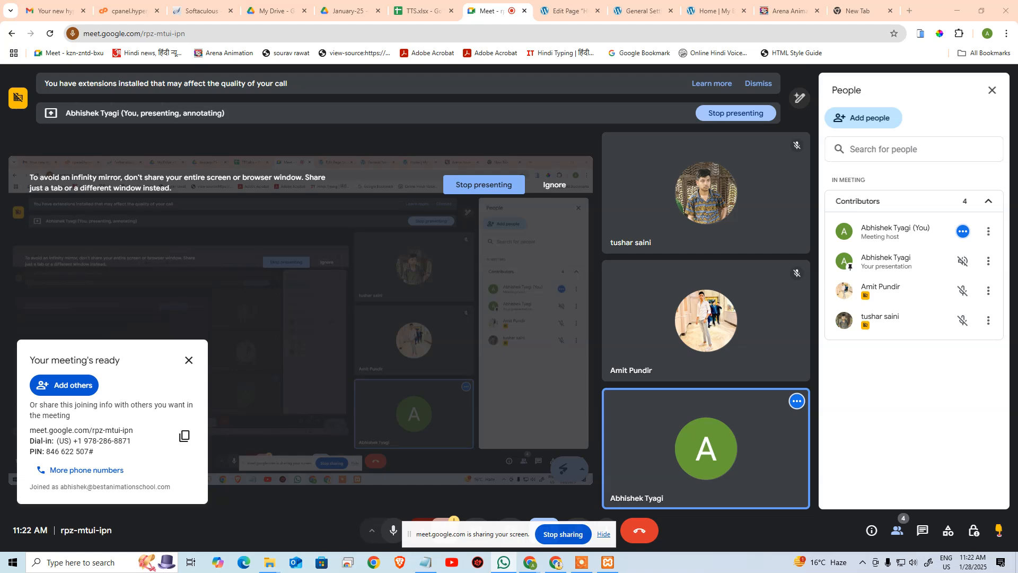
key("ctrl+Tab")
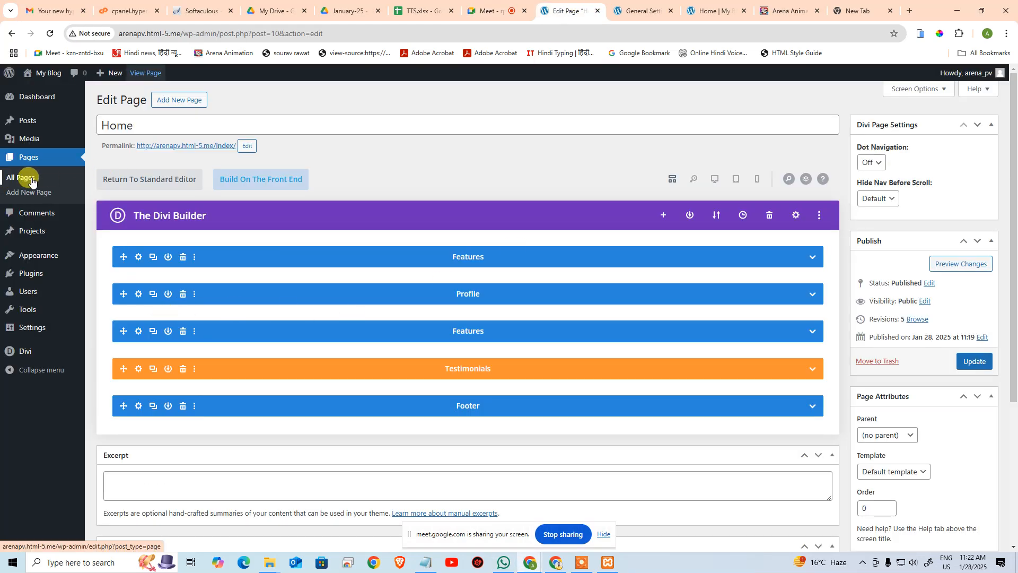
left_click(53, 176)
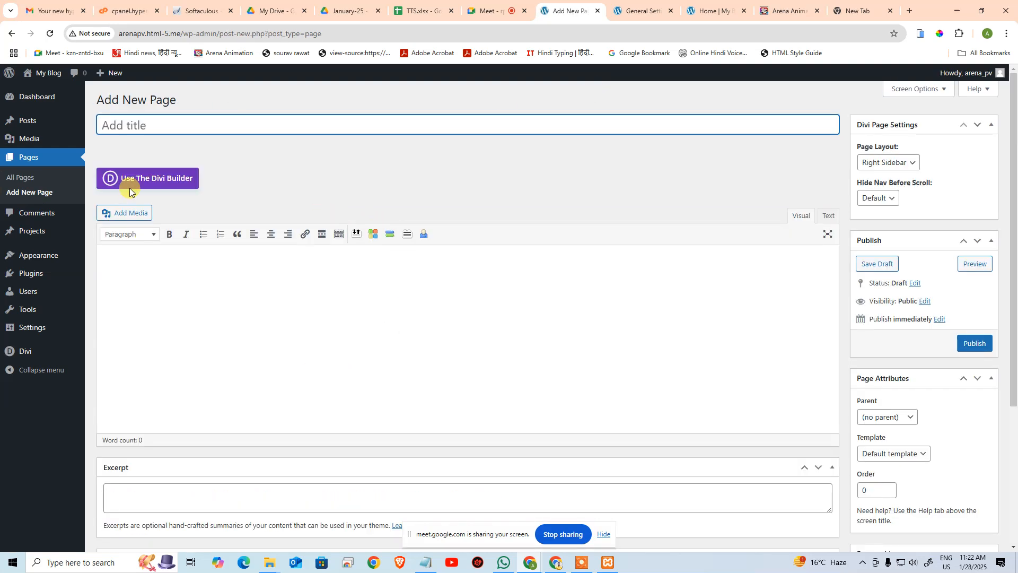
left_click(150, 178)
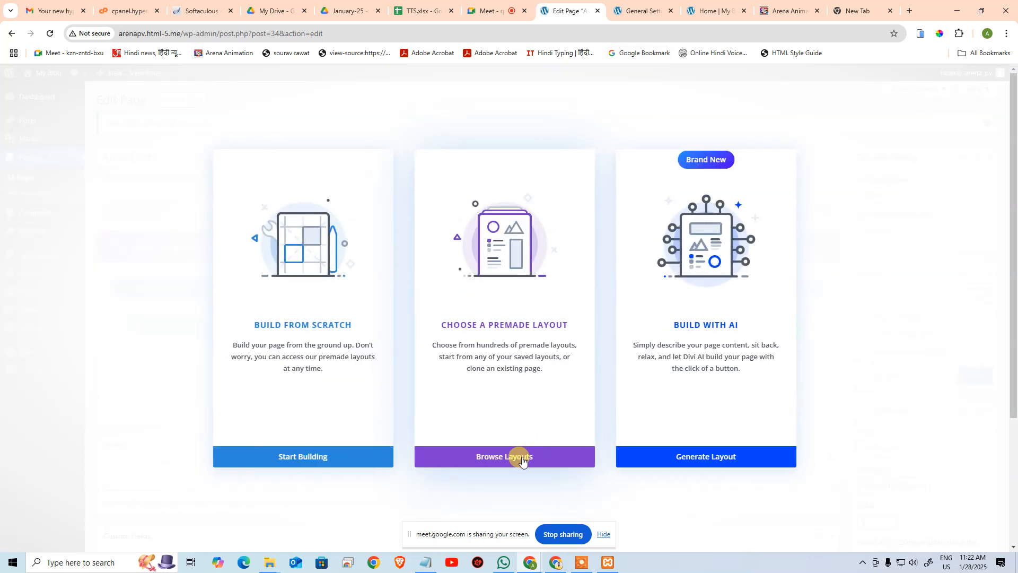
Step: Browse the premade layouts, filter them by Education and open the Online Course layout pack
left_click(546, 461)
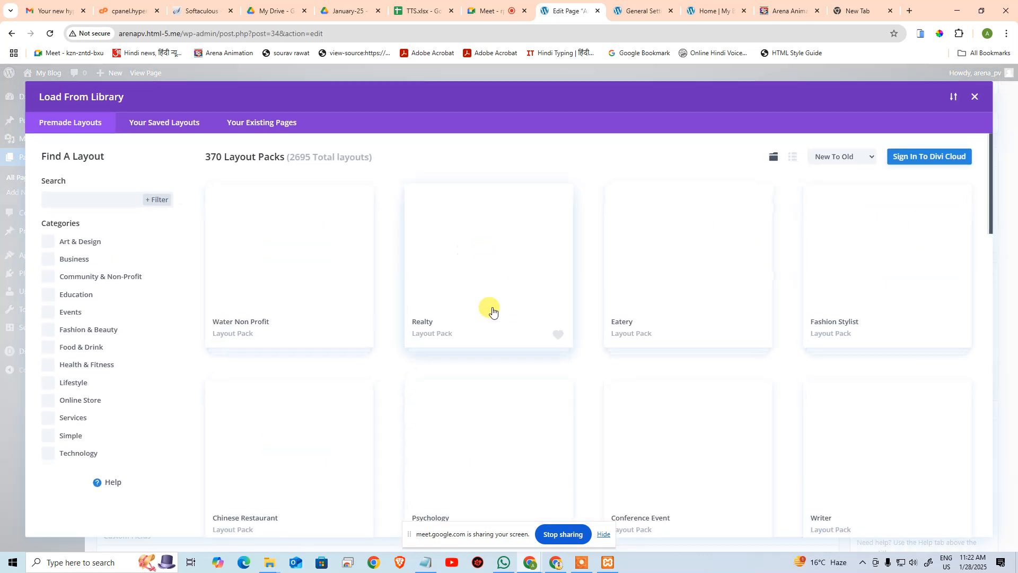
left_click(74, 294)
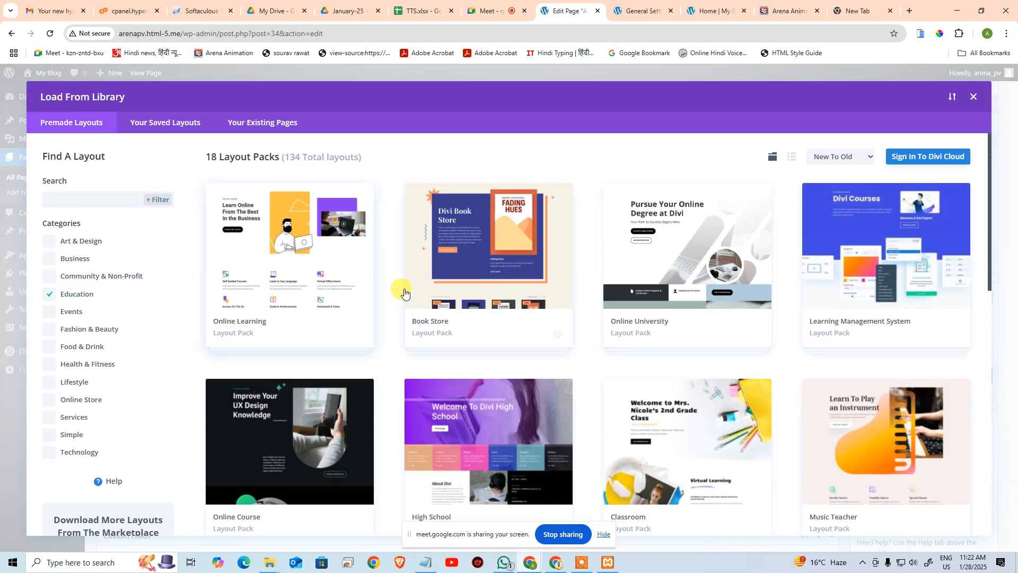
scroll(504, 303, "down", 3)
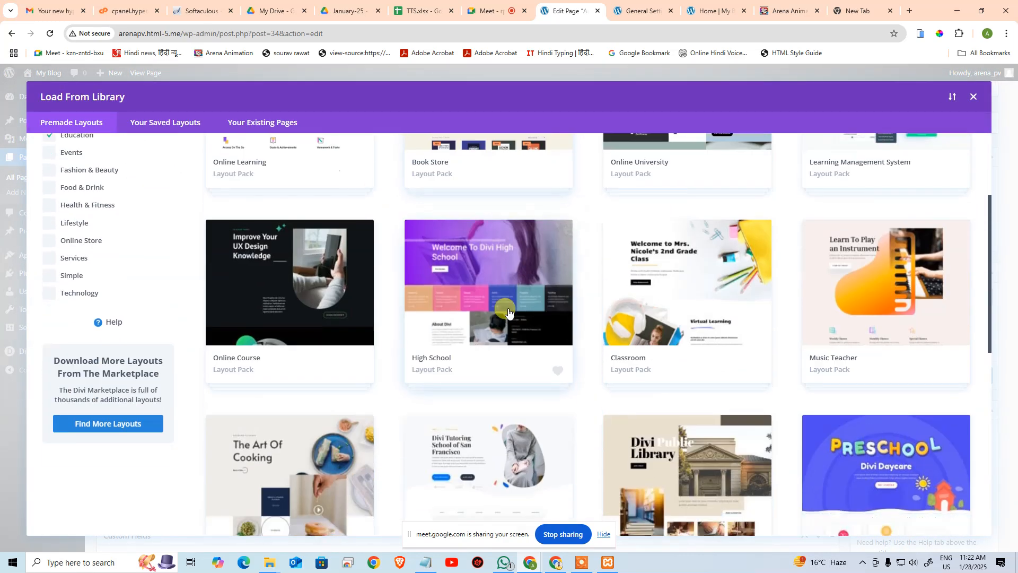
left_click(284, 310)
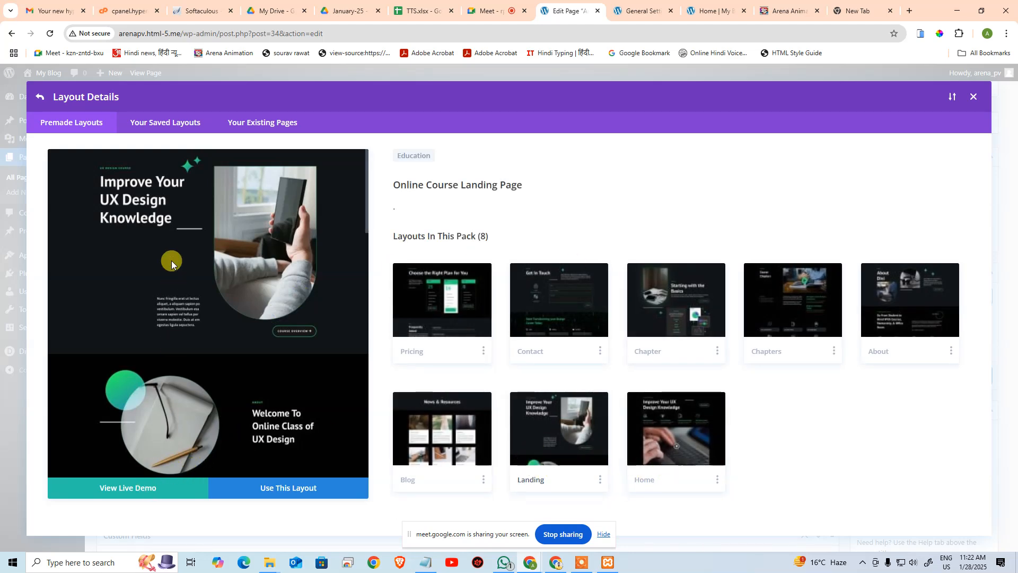
Step: View the live demo of the pack's Home layout and return to the layout details
left_click(661, 421)
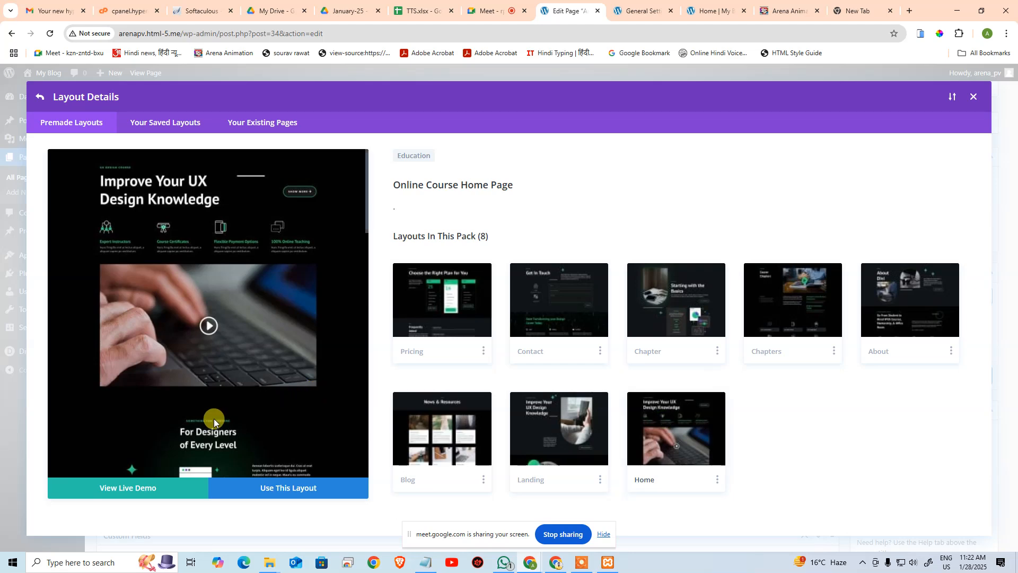
left_click(145, 488)
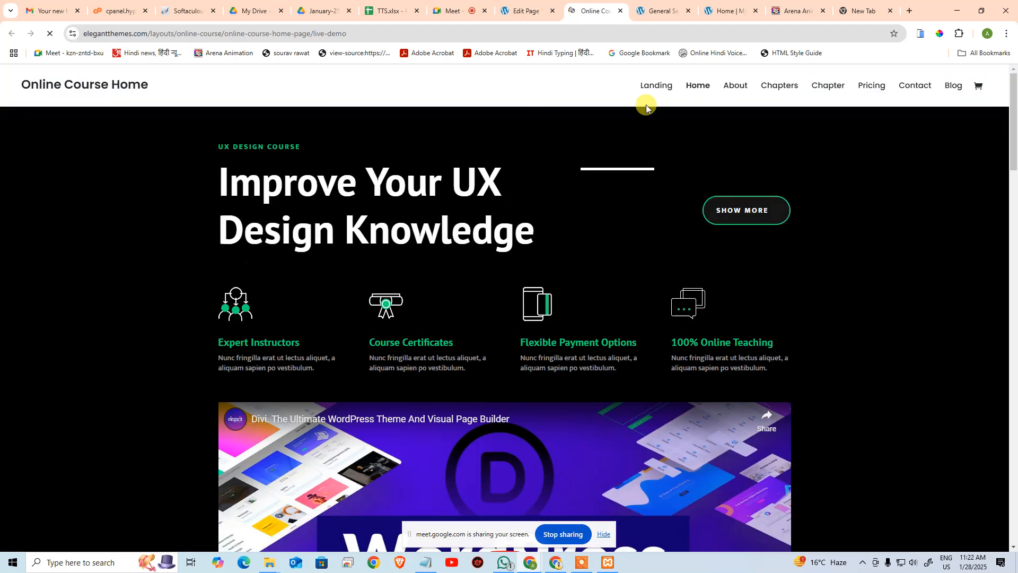
left_click(524, 10)
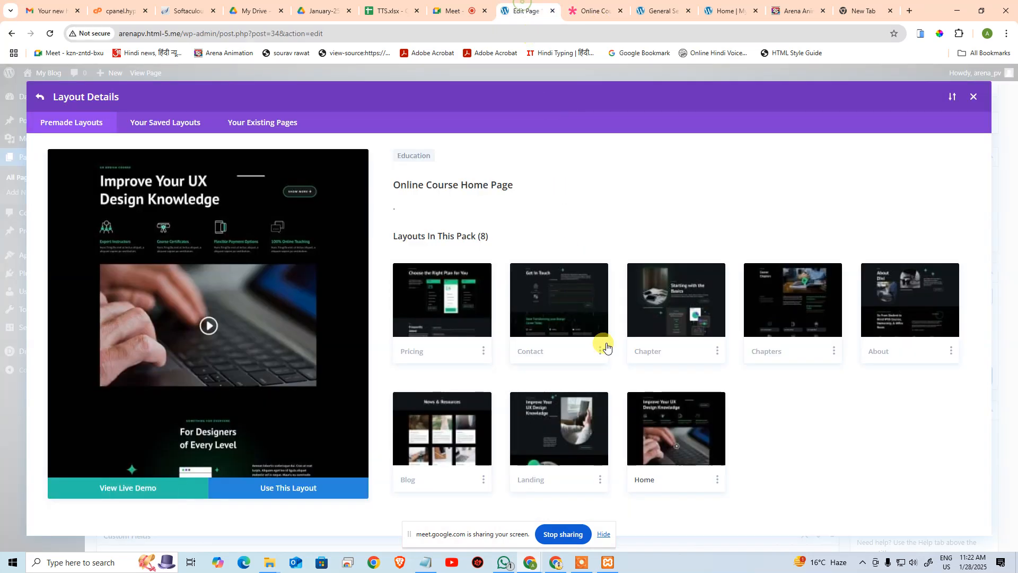
Step: Load the Online Course pack's About layout into the new page and title the page About
left_click(864, 324)
left_click(287, 489)
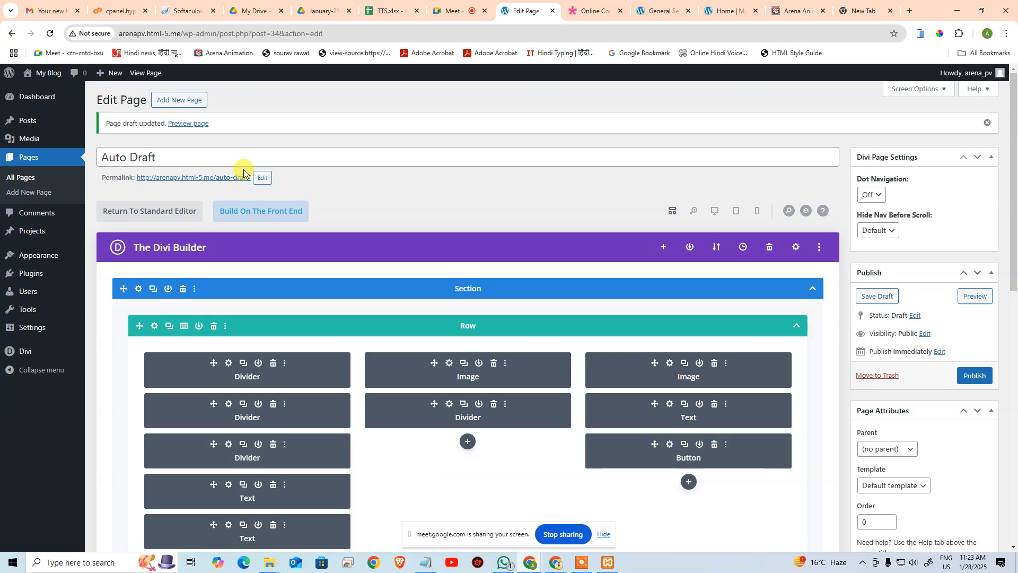
left_click_drag(156, 157, 100, 150)
type("A")
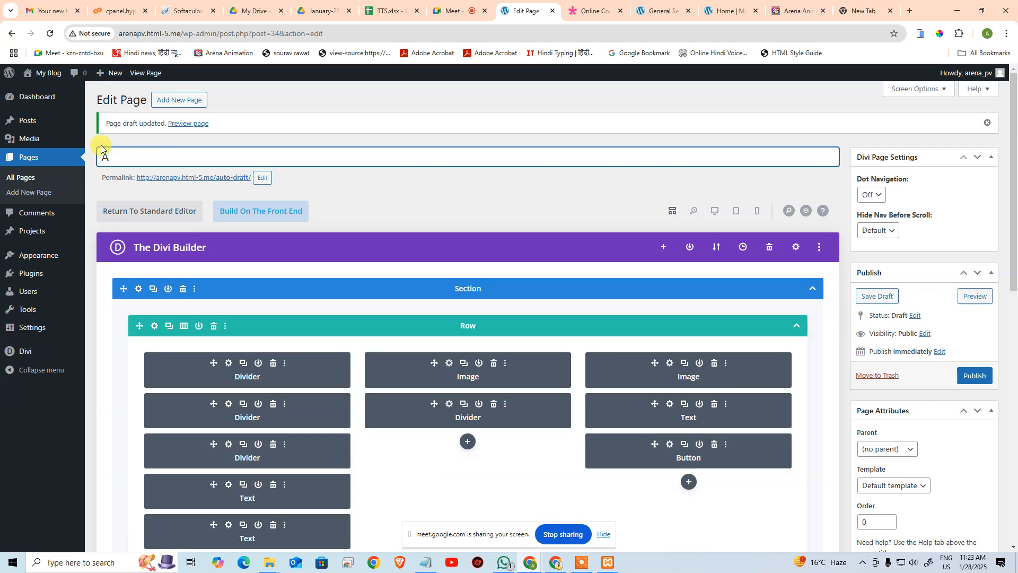
type("bout")
Step: Publish the About page
scroll(817, 297, "down", 5)
scroll(848, 275, "up", 5)
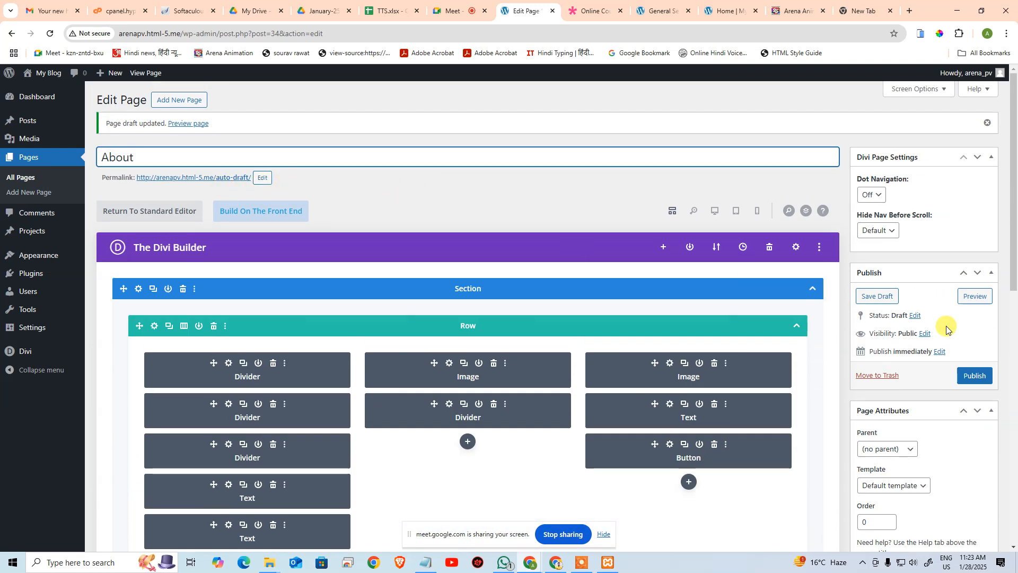
left_click(983, 380)
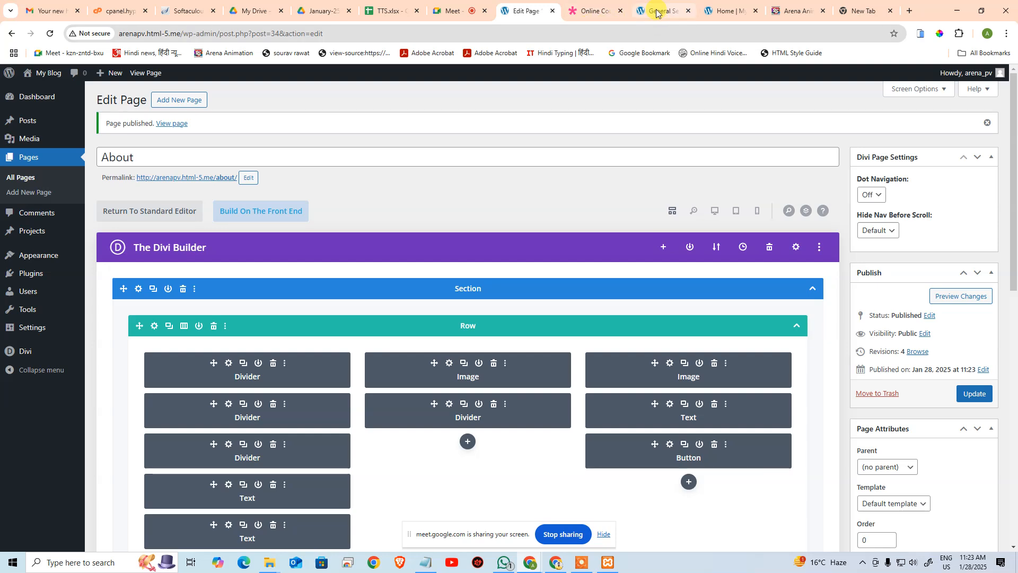
Step: Visit the site's front page from the General Settings tab
mouse_move(615, 21)
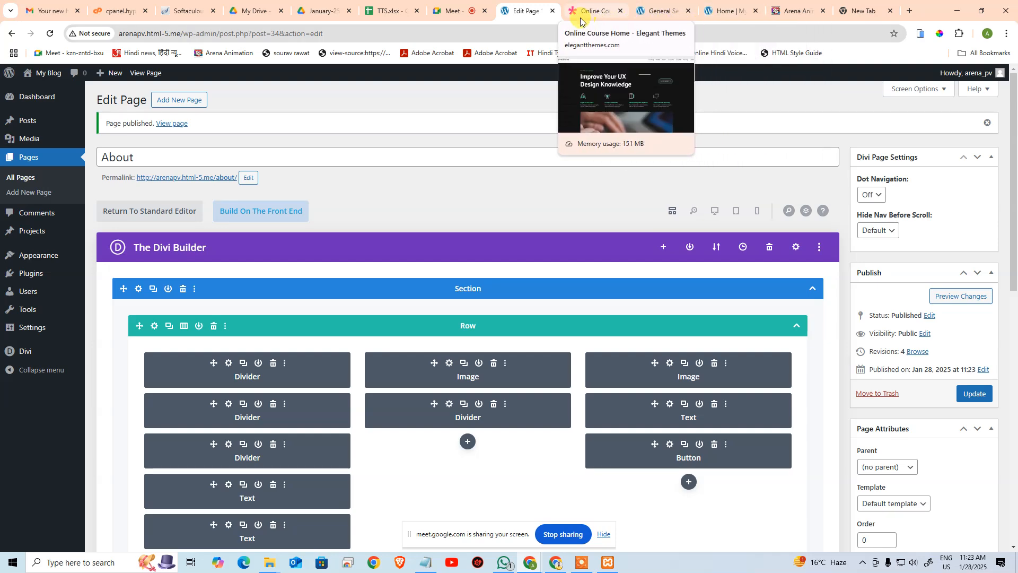
left_click(671, 4)
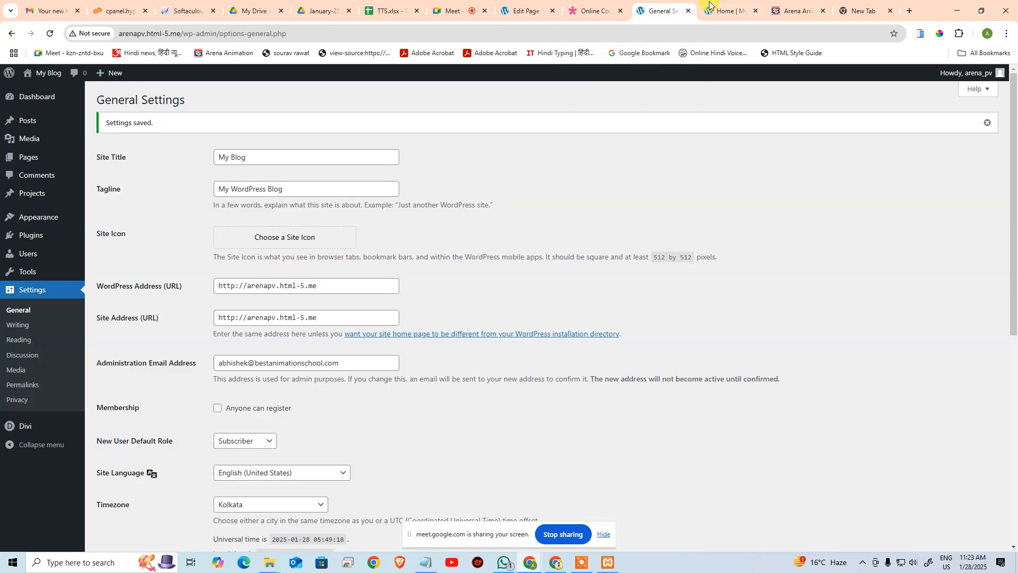
left_click(584, 11)
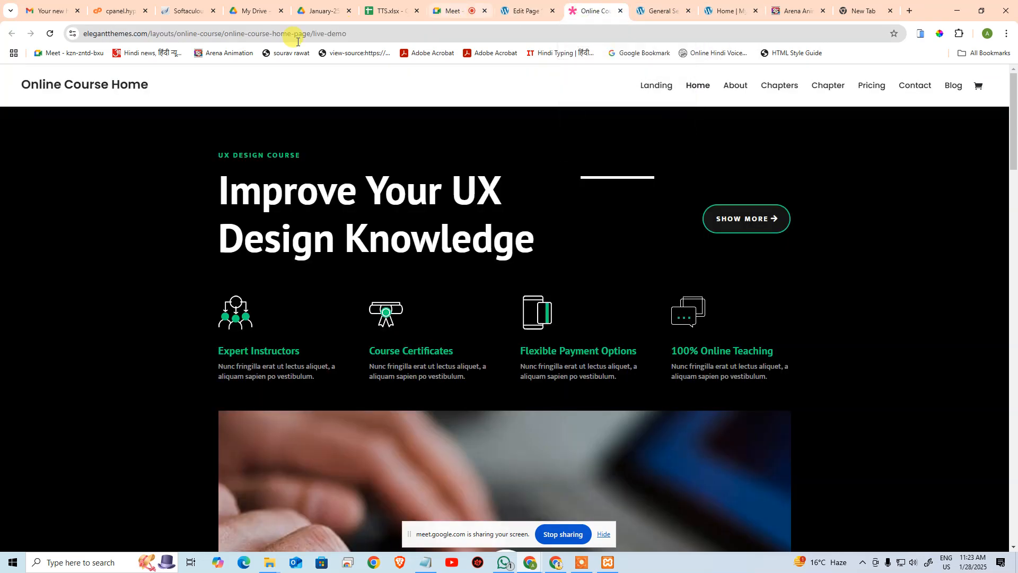
left_click(501, 11)
left_click(658, 10)
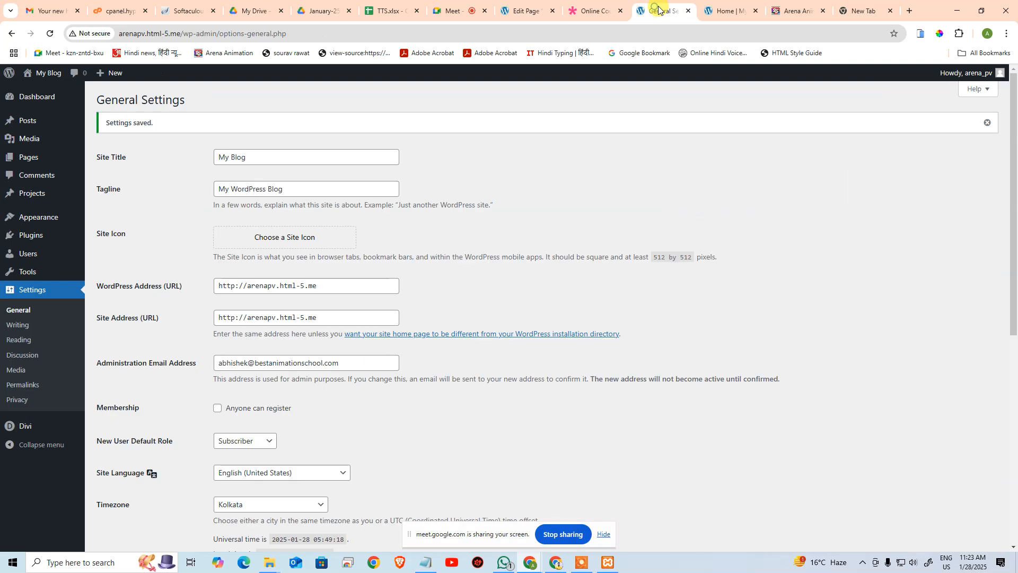
left_click(39, 91)
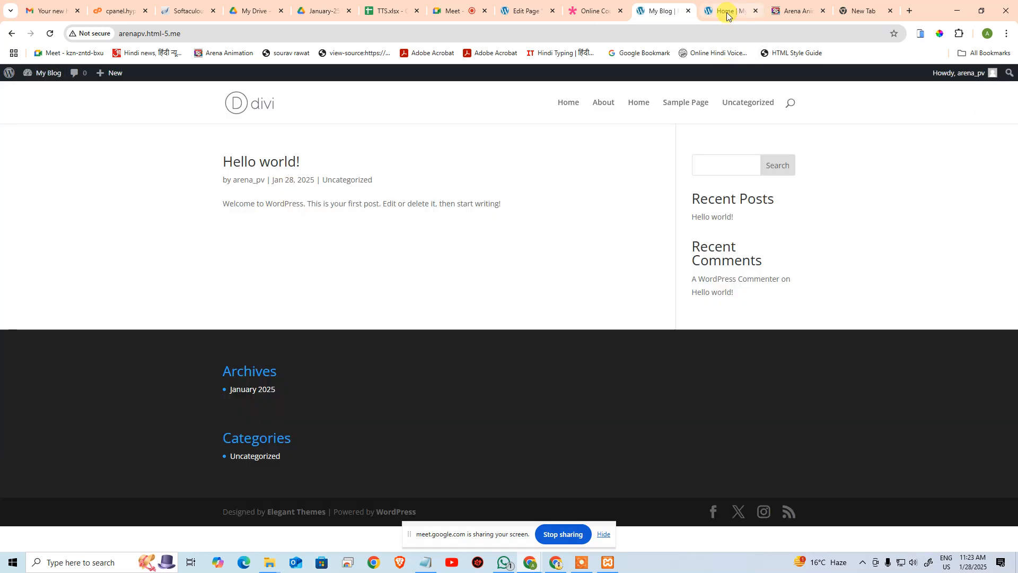
Step: Close the old Home preview, Arena Animation and New Tab browser tabs
middle_click(727, 15)
middle_click(727, 15)
middle_click(727, 13)
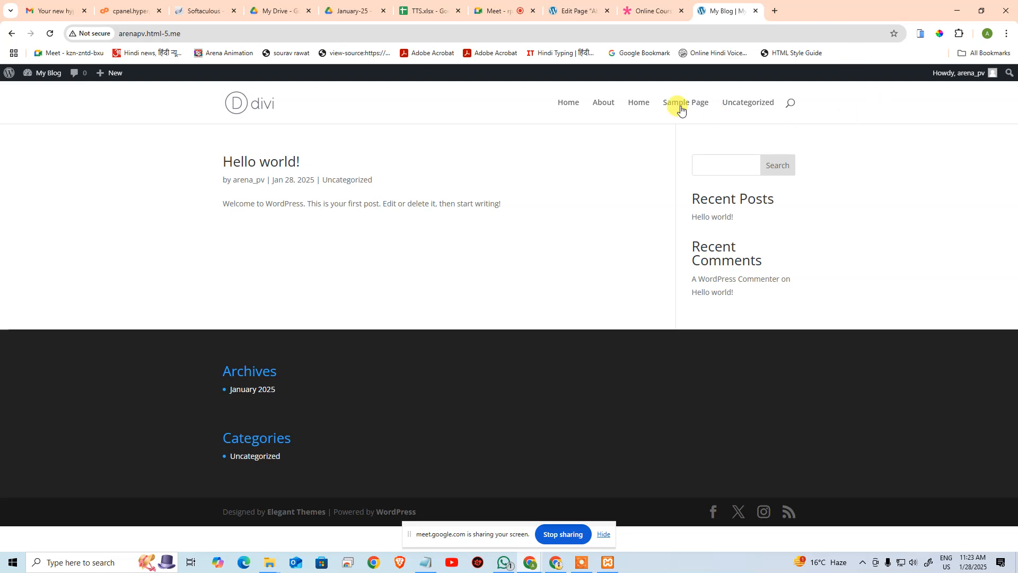
Step: View the published Home and About pages on the live site down to their footers
left_click(582, 106)
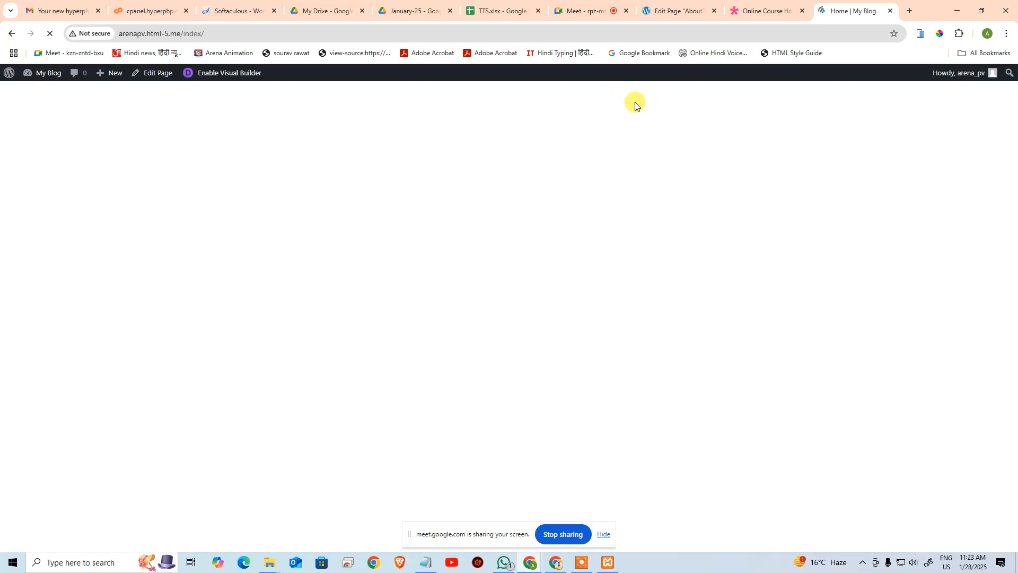
scroll(549, 231, "down", 20)
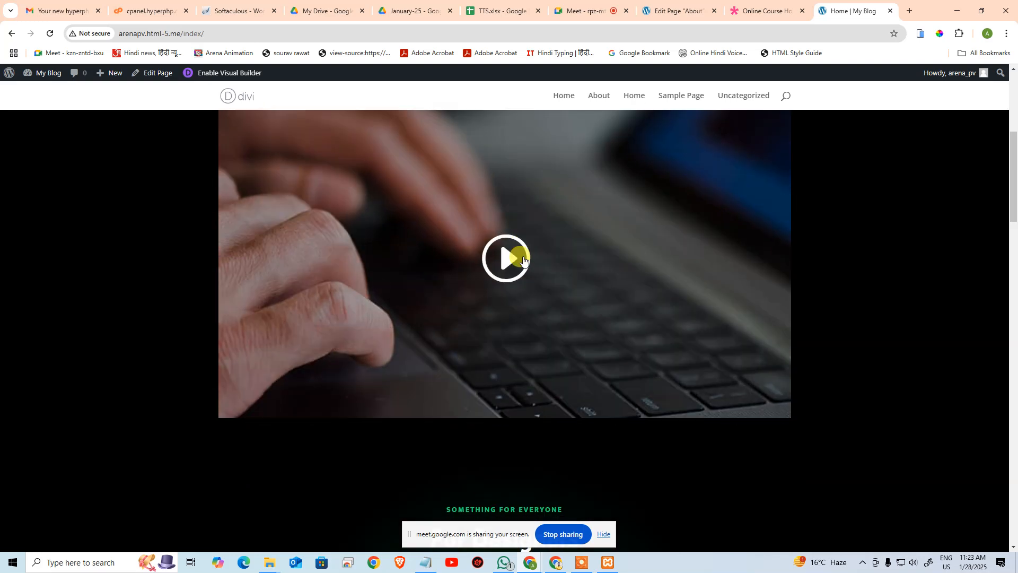
scroll(592, 288, "down", 2)
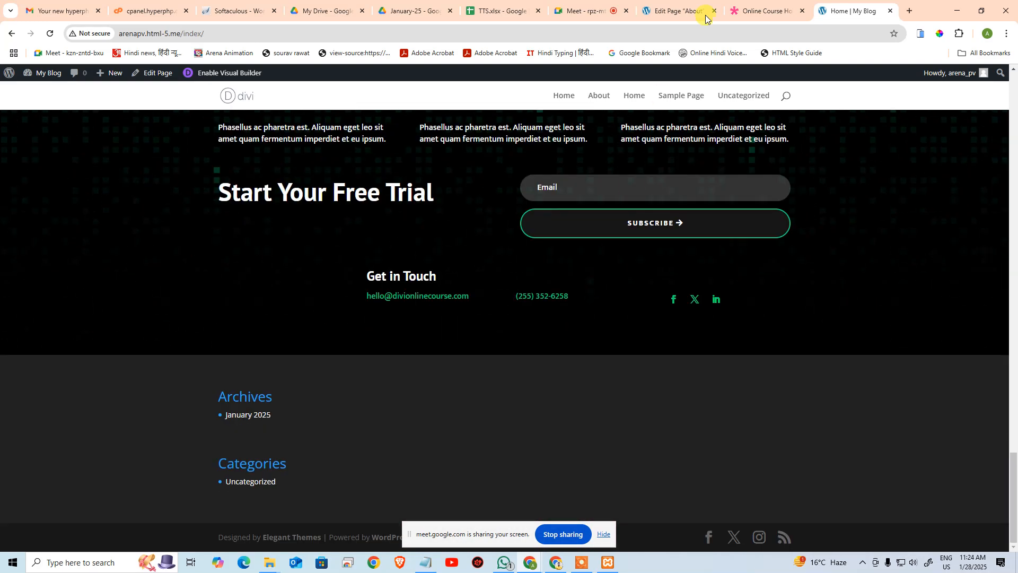
left_click(600, 95)
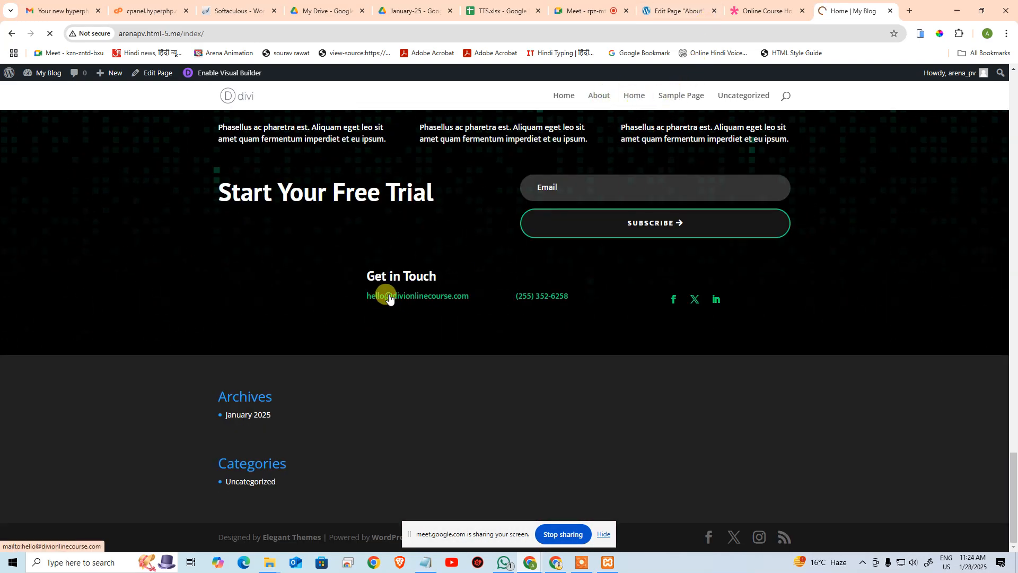
scroll(557, 300, "down", 20)
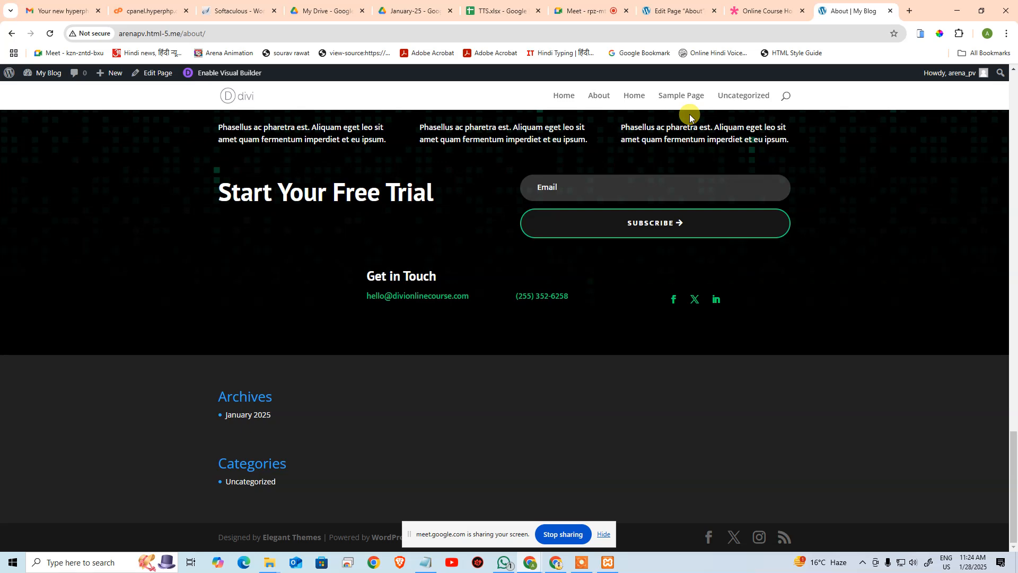
Step: Set the About page's template to Blank Page and update the page
left_click(648, 20)
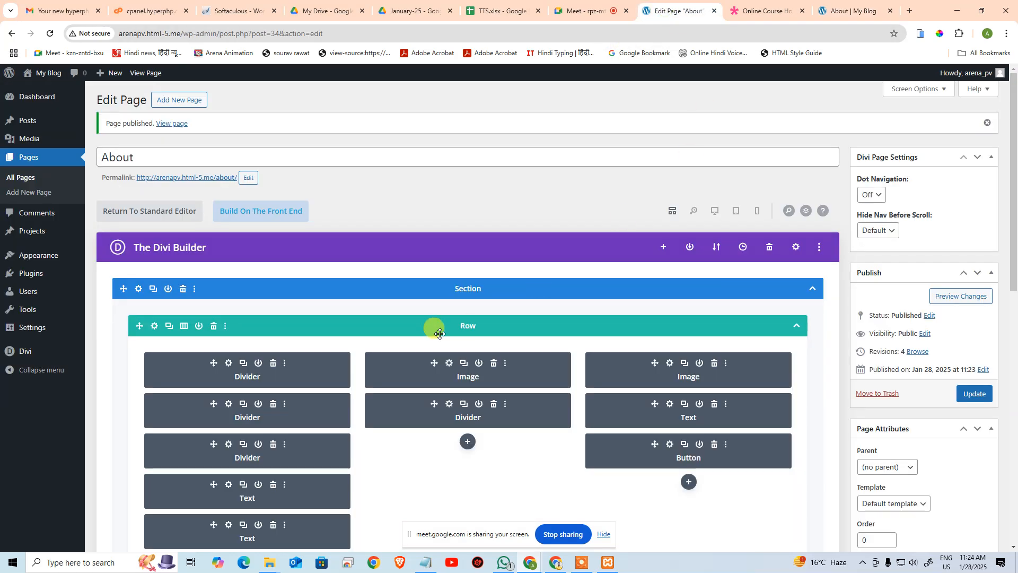
scroll(440, 334, "down", 2)
left_click(896, 397)
left_click(893, 428)
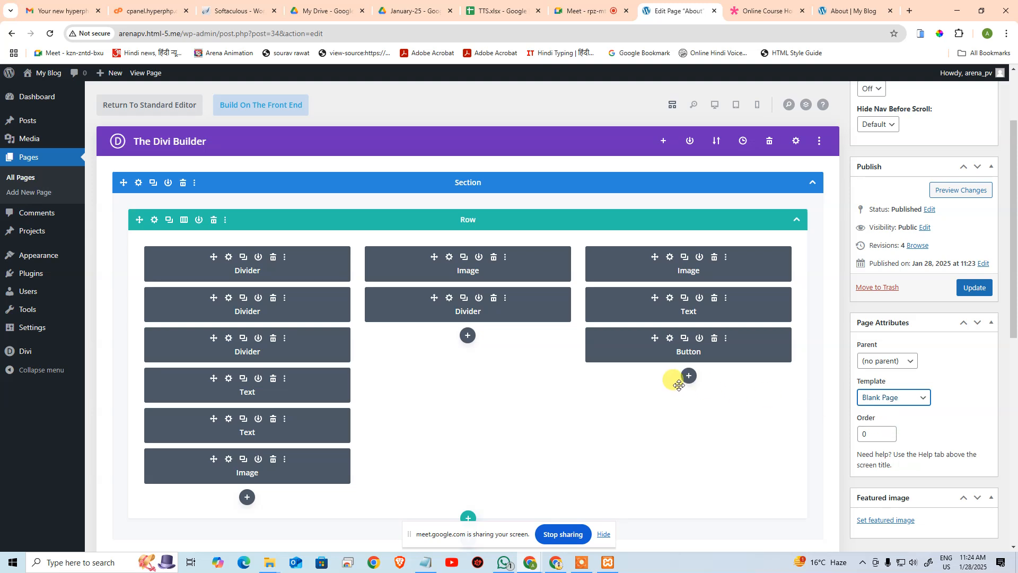
left_click(971, 289)
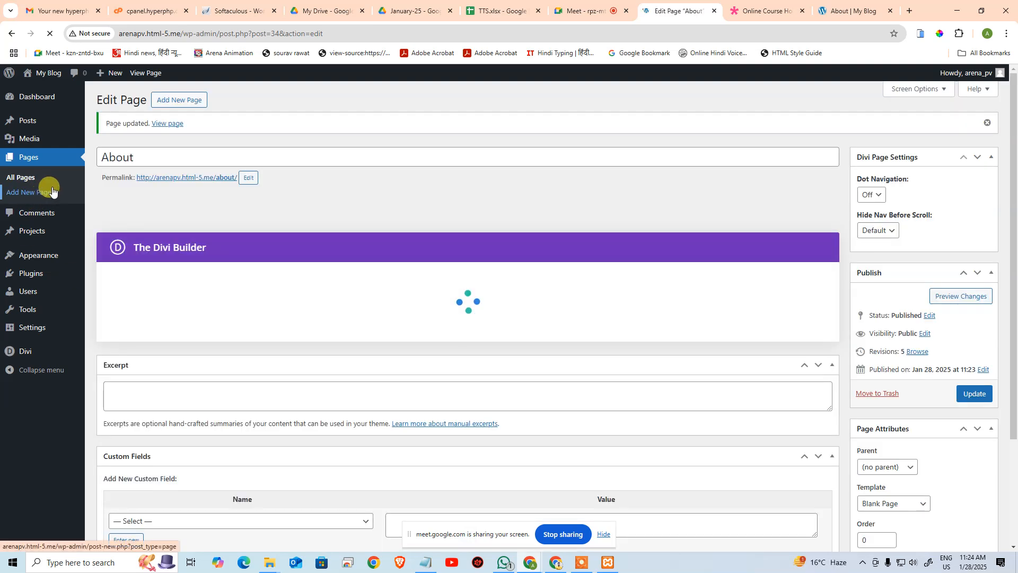
Step: Open the Home page for editing, set its template to Blank Page, and update it
left_click(15, 183)
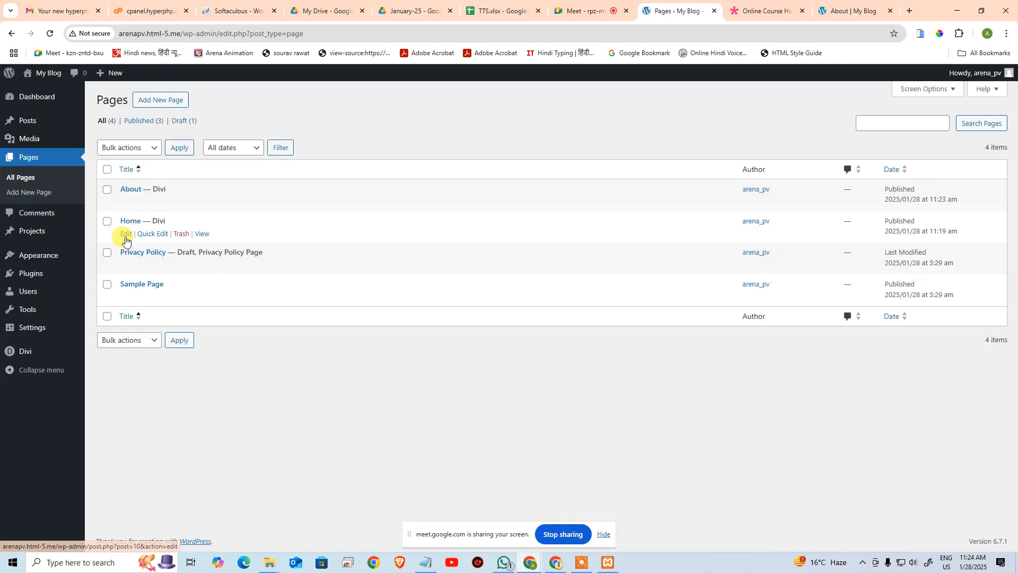
left_click(126, 236)
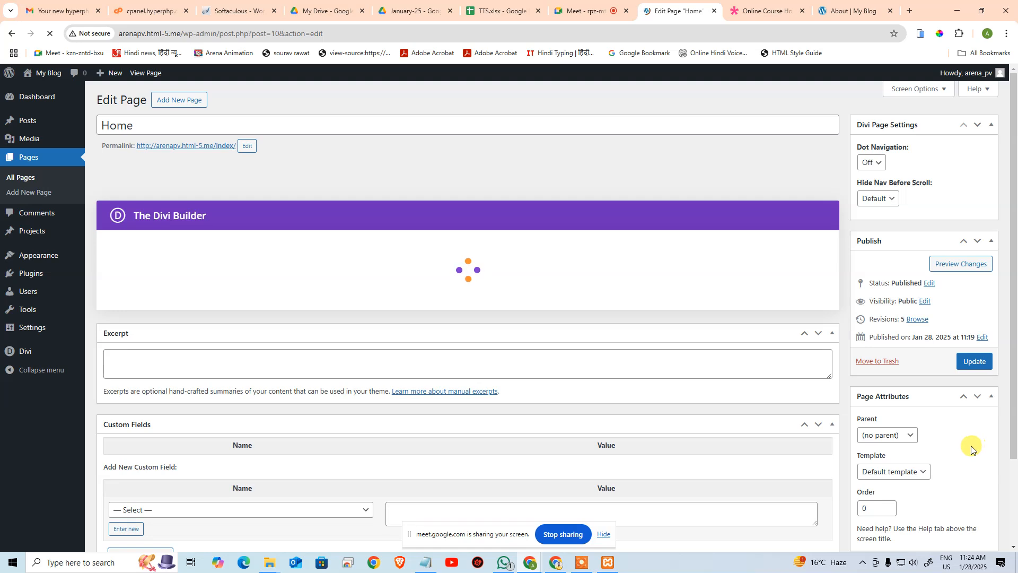
left_click(924, 471)
left_click(904, 503)
left_click(974, 361)
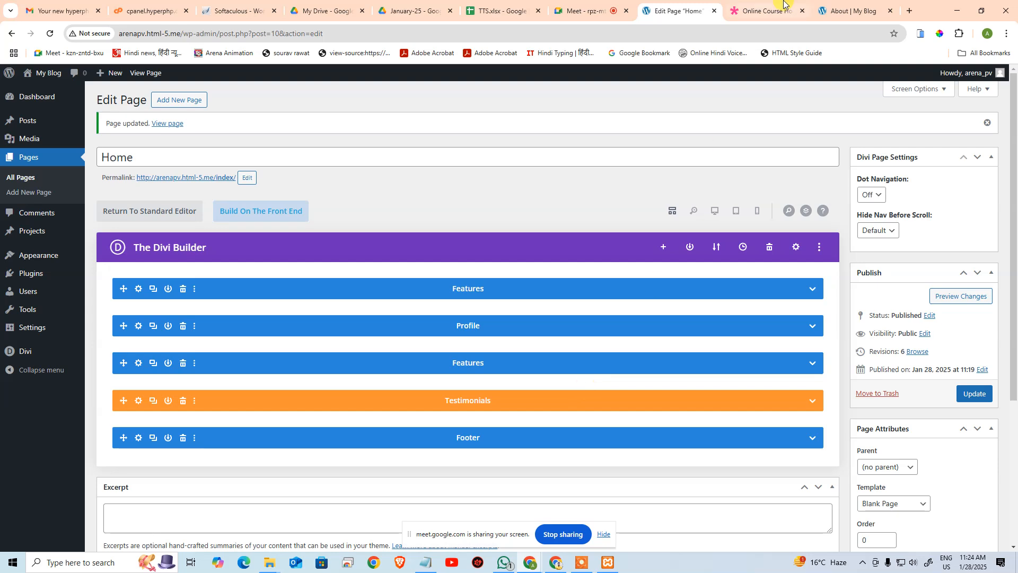
Step: Reload the live About page and check its header area and footer with the new template
left_click(848, 10)
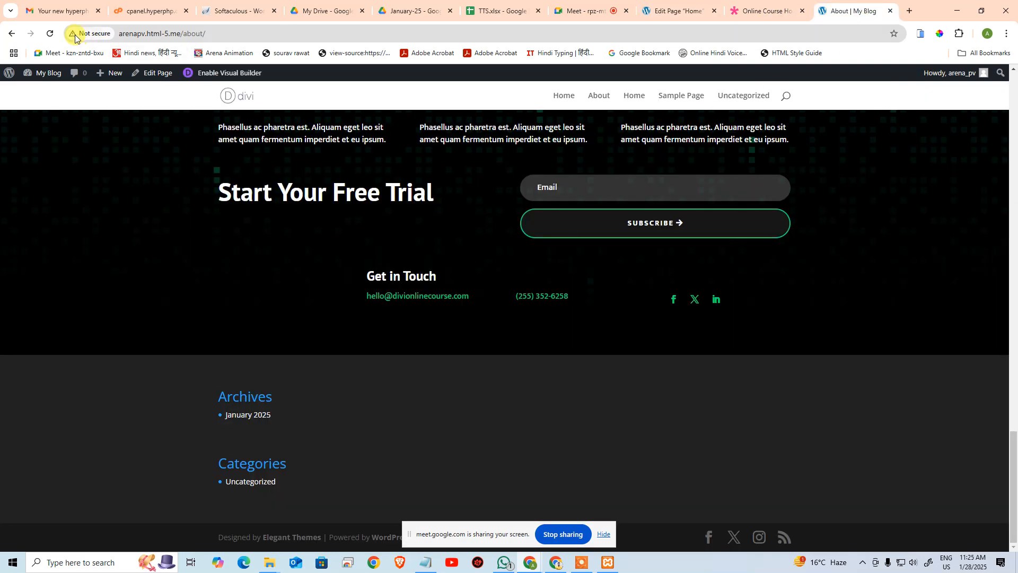
left_click(50, 32)
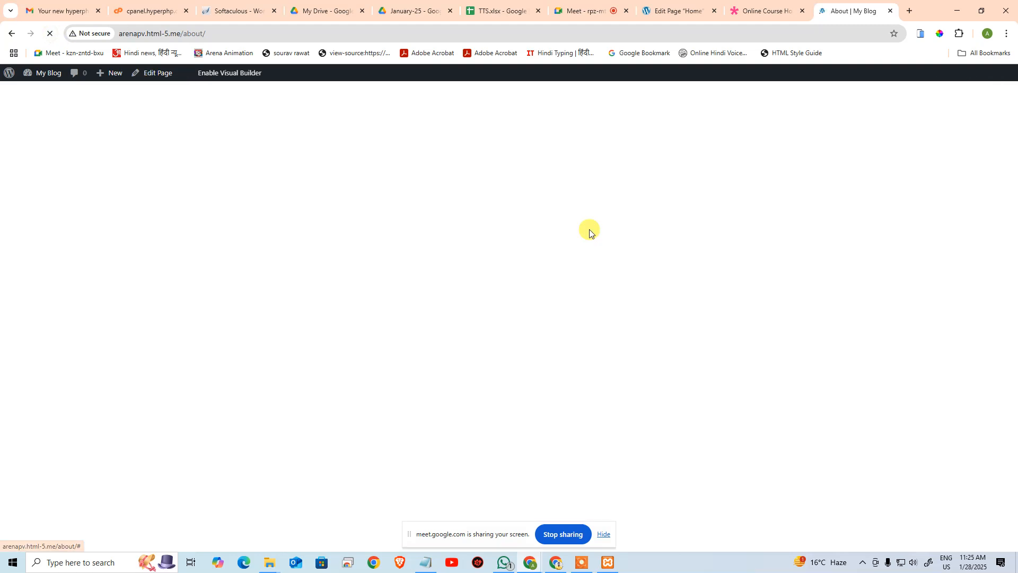
scroll(787, 488, "down", 1)
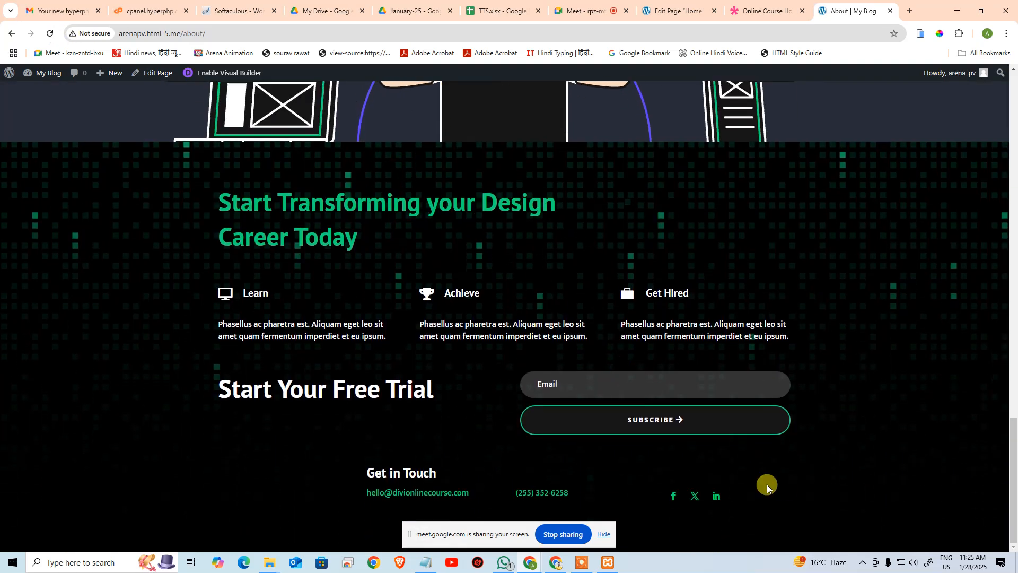
scroll(829, 479, "up", 15)
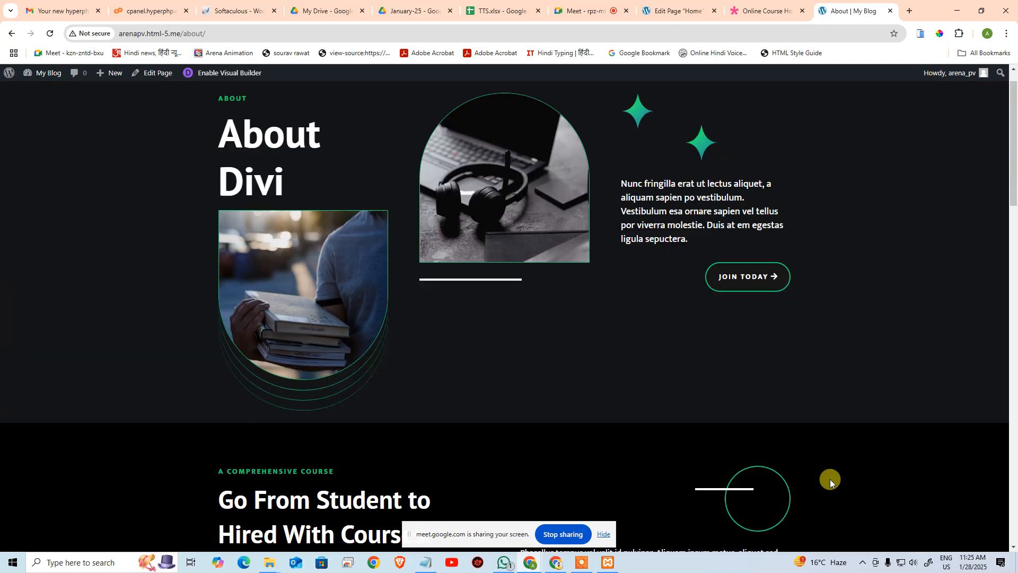
scroll(838, 163, "down", 20)
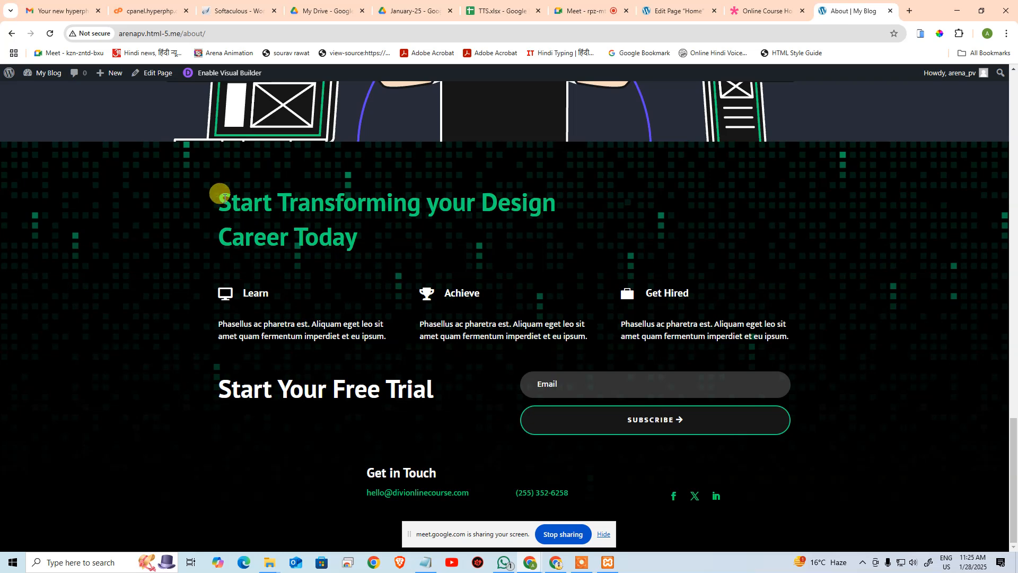
left_click_drag(220, 198, 305, 209)
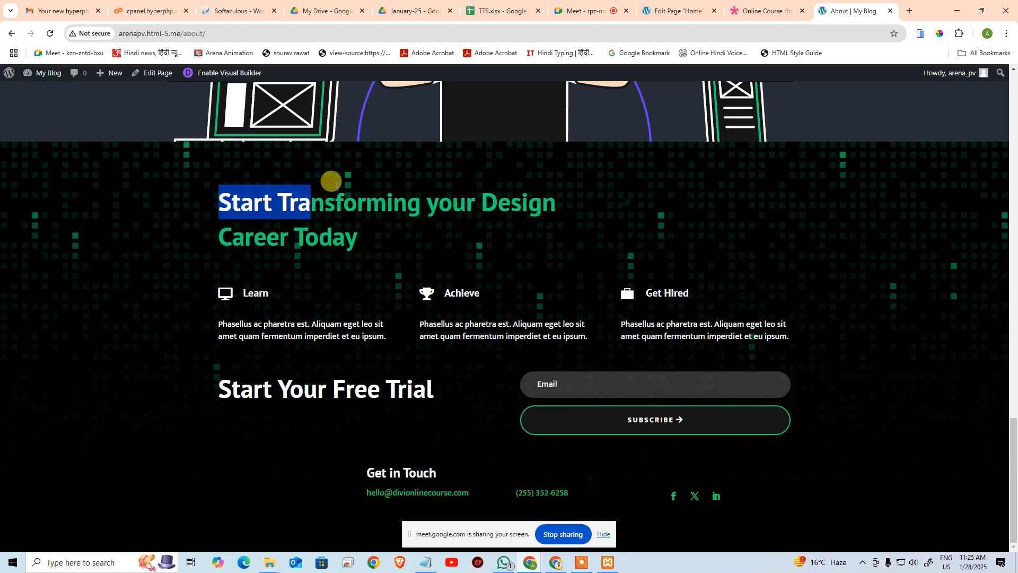
left_click(398, 249)
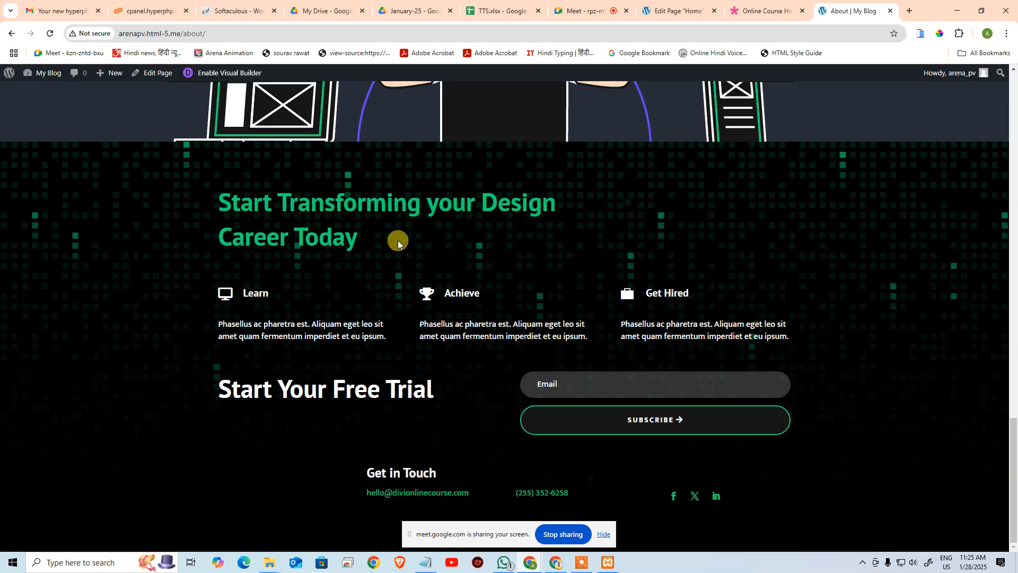
Step: Examine the rows, settings and available options of the Footer section in the Home page's builder
left_click(684, 9)
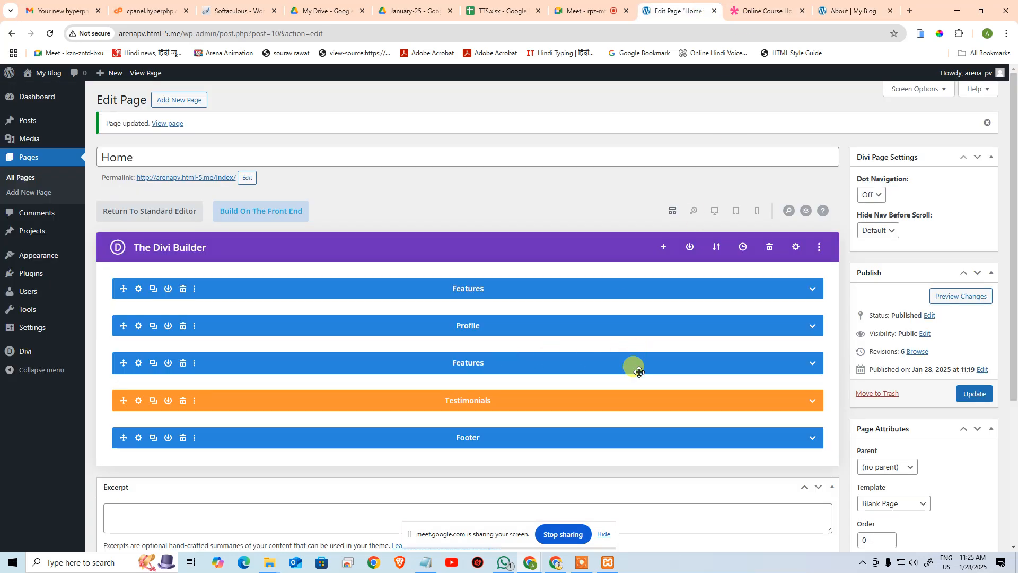
scroll(634, 356, "down", 4)
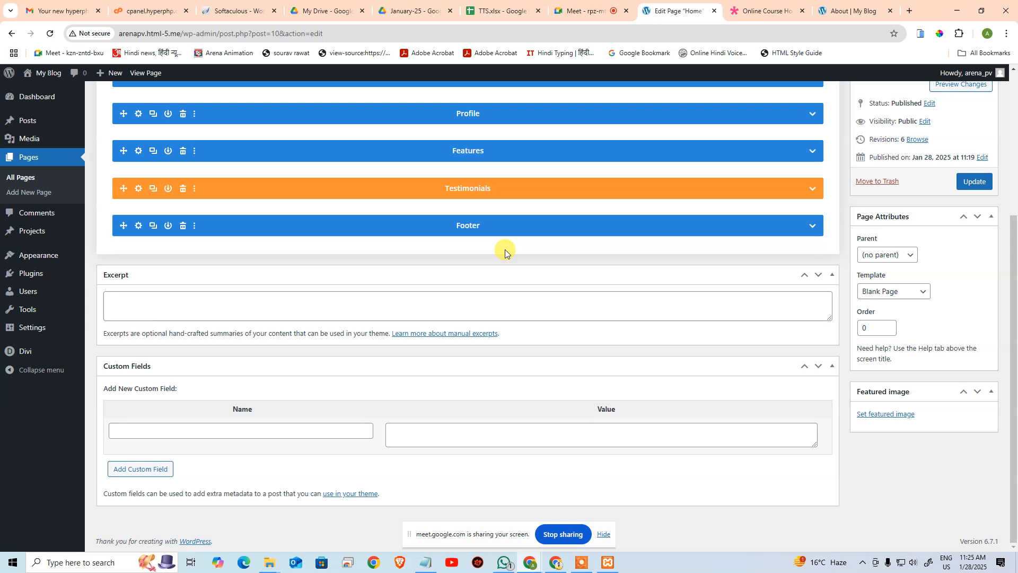
left_click(194, 225)
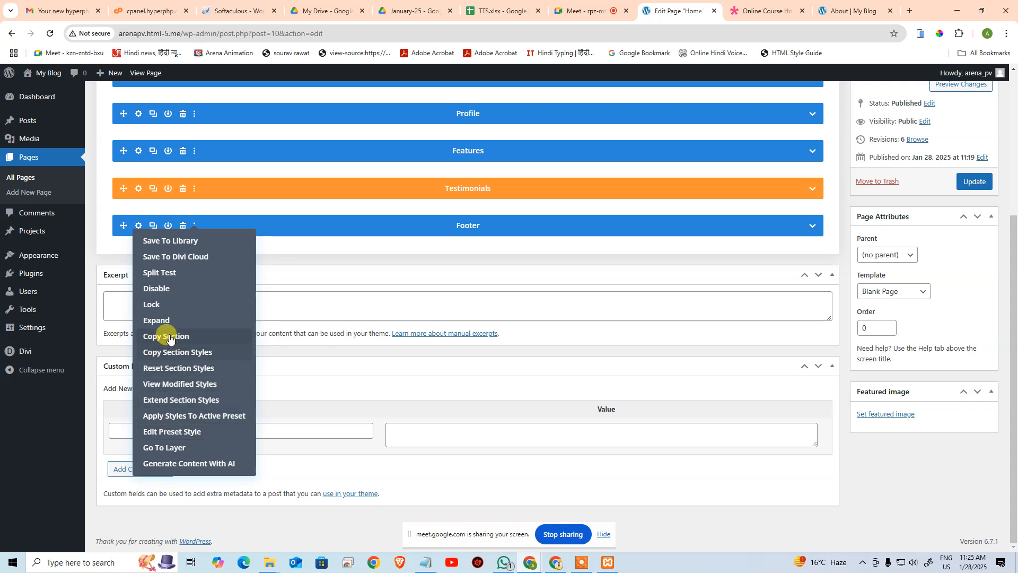
left_click(810, 227)
left_click(810, 226)
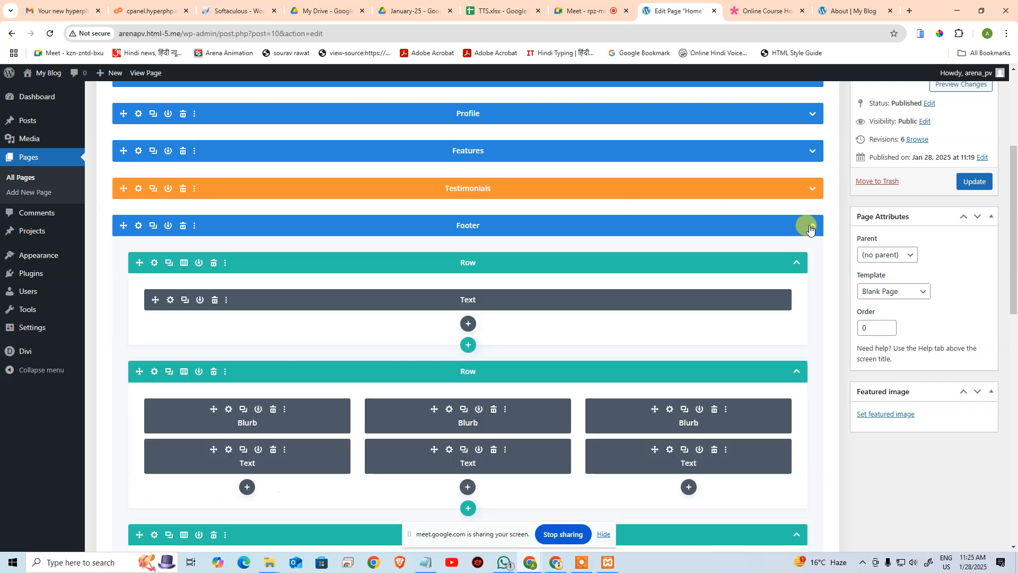
left_click(138, 226)
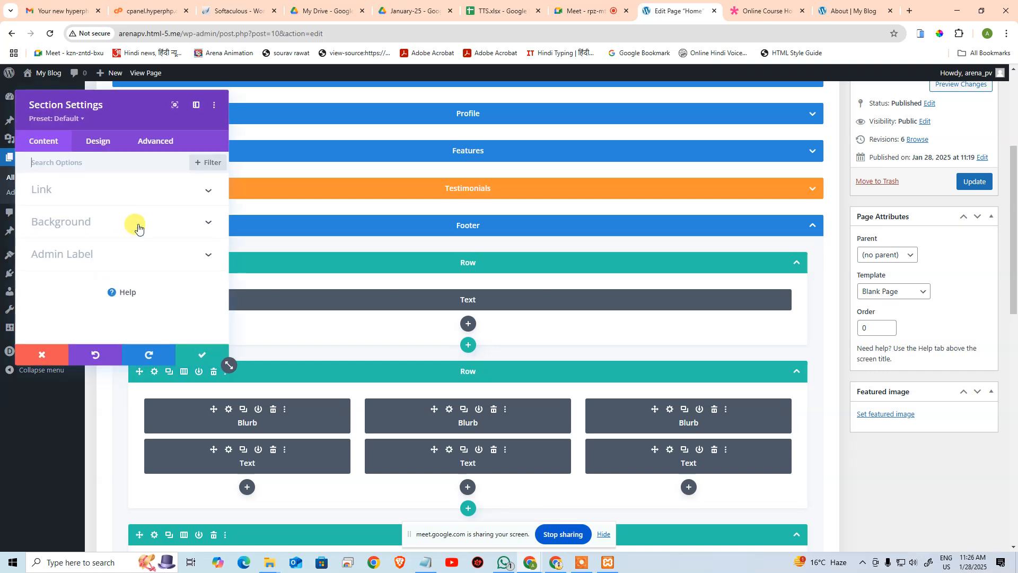
left_click(104, 153)
left_click(154, 140)
scroll(163, 193, "down", 2)
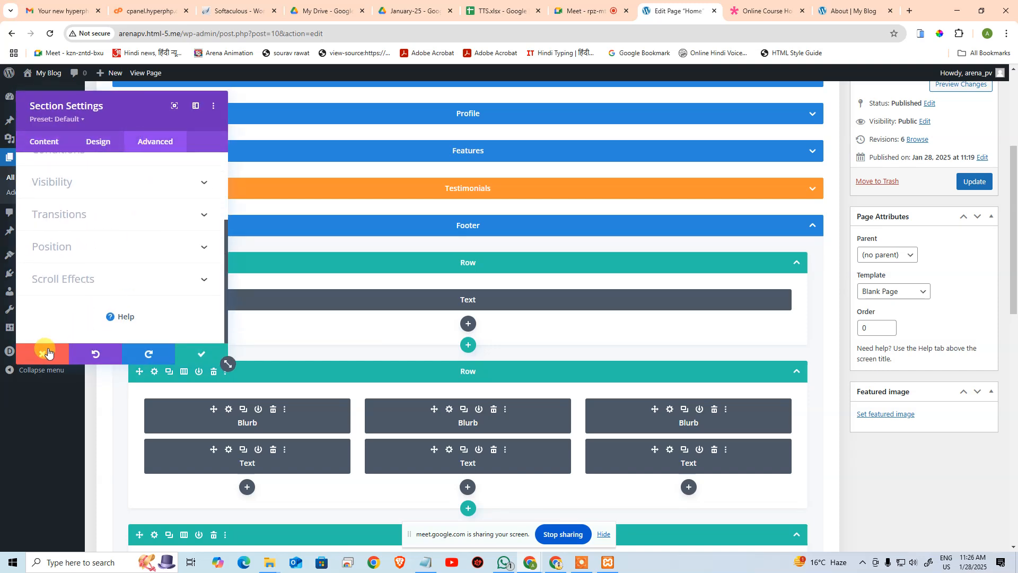
left_click(47, 353)
left_click(194, 227)
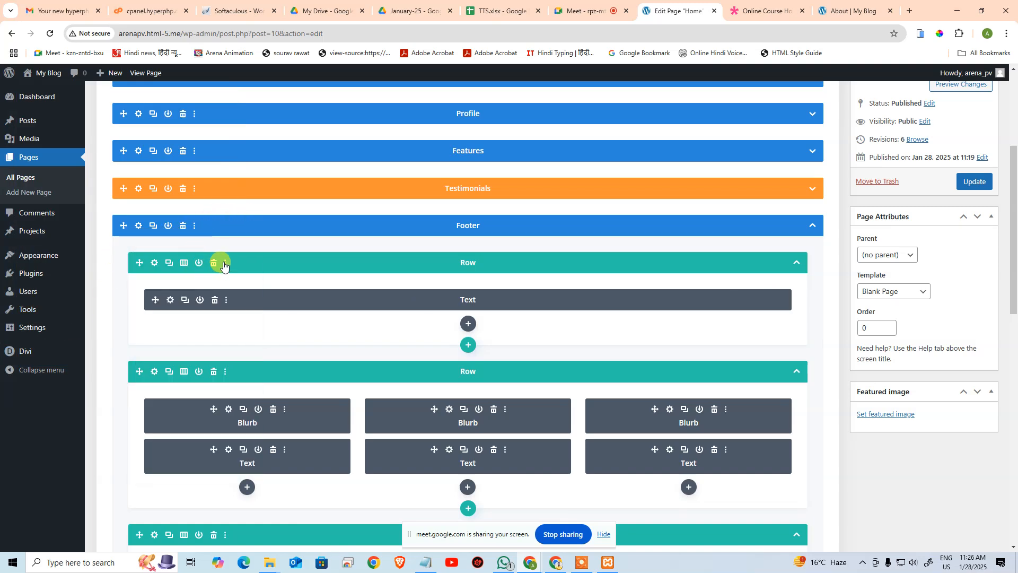
left_click(225, 263)
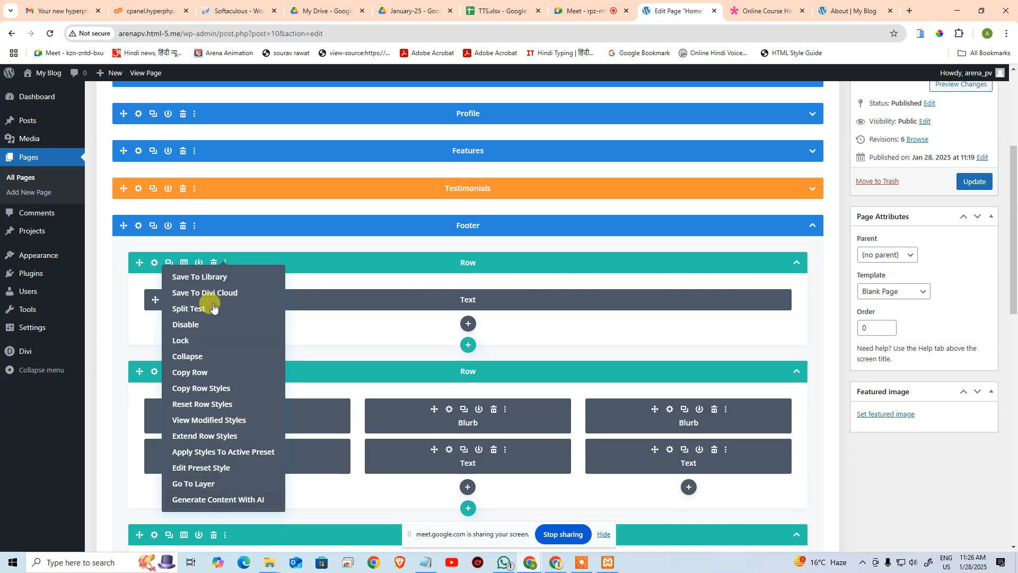
left_click(194, 225)
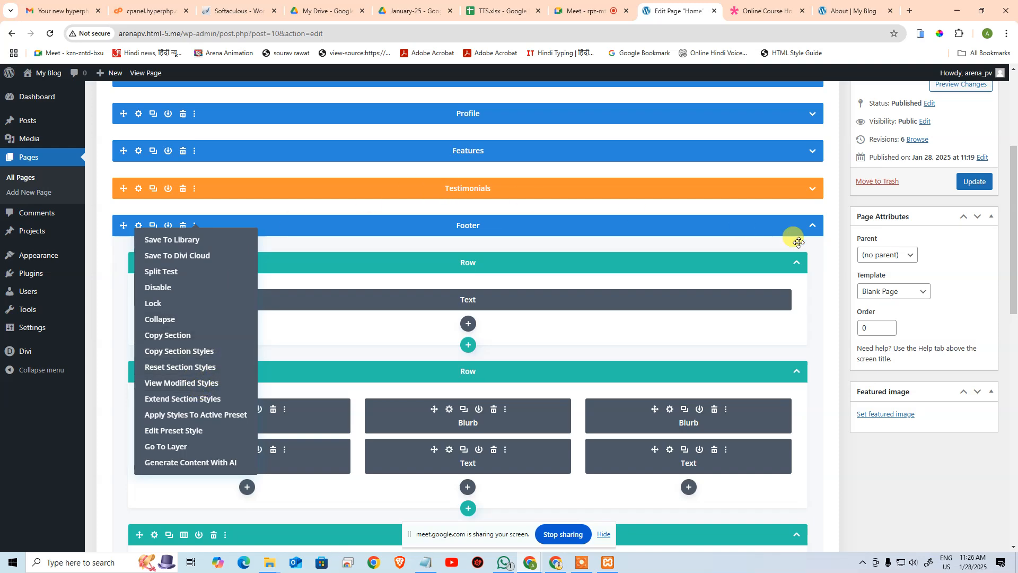
left_click(810, 229)
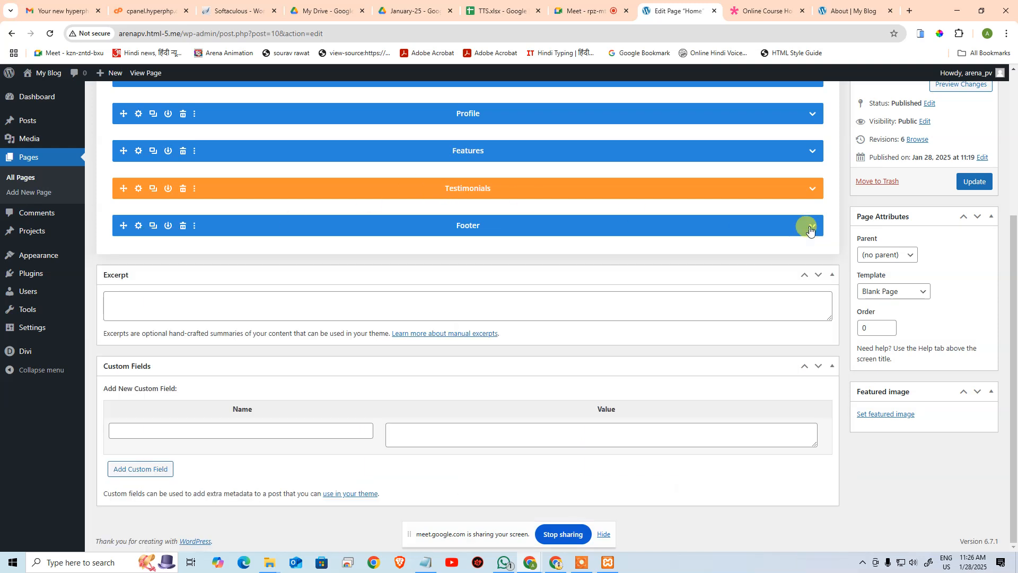
Step: Save the Home page's Footer section to the library as a global section named Footer, and update the page
left_click(194, 225)
left_click(194, 242)
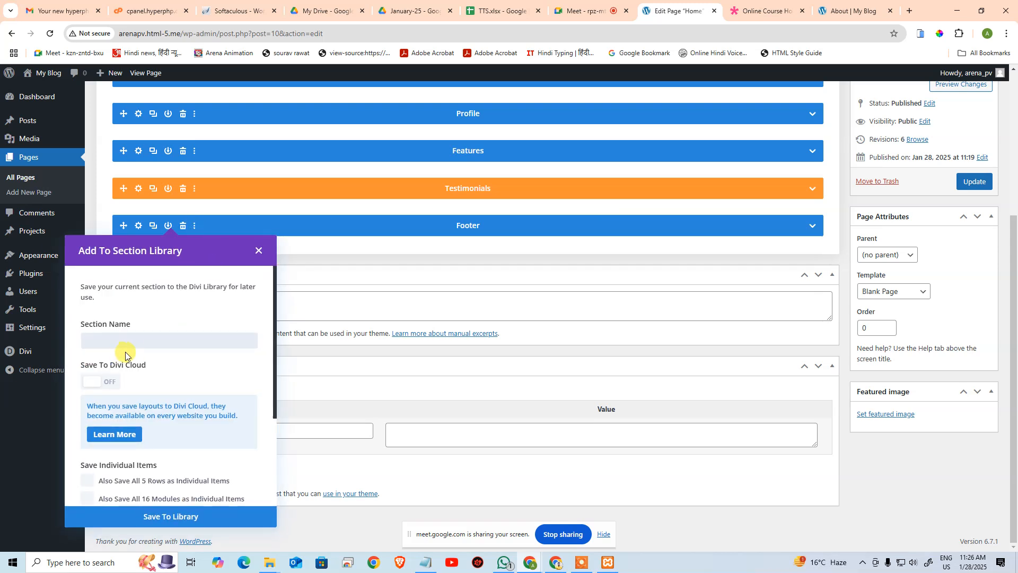
scroll(133, 357, "down", 3)
scroll(143, 359, "up", 3)
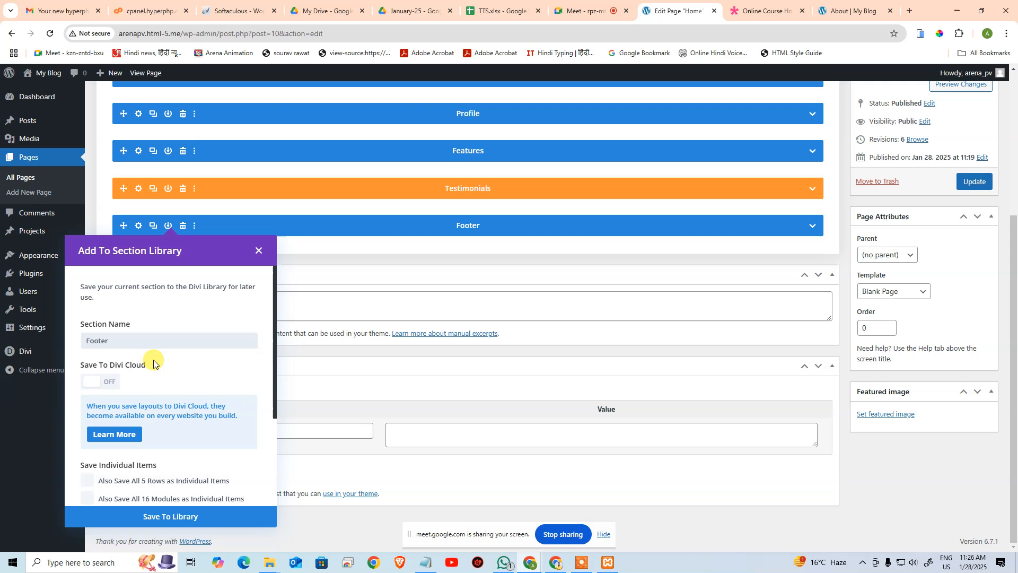
scroll(151, 360, "down", 1)
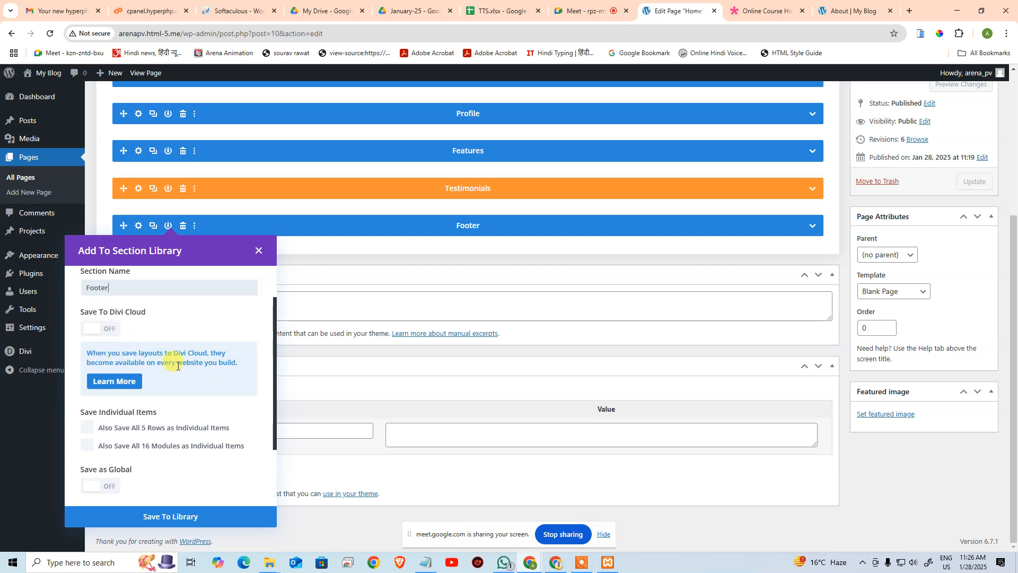
scroll(225, 394, "down", 5)
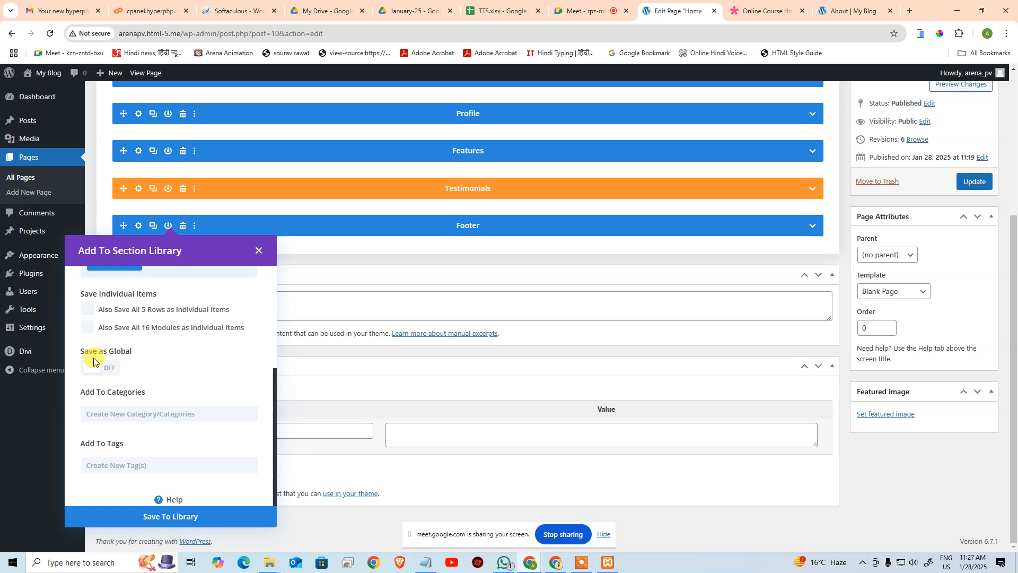
left_click(94, 375)
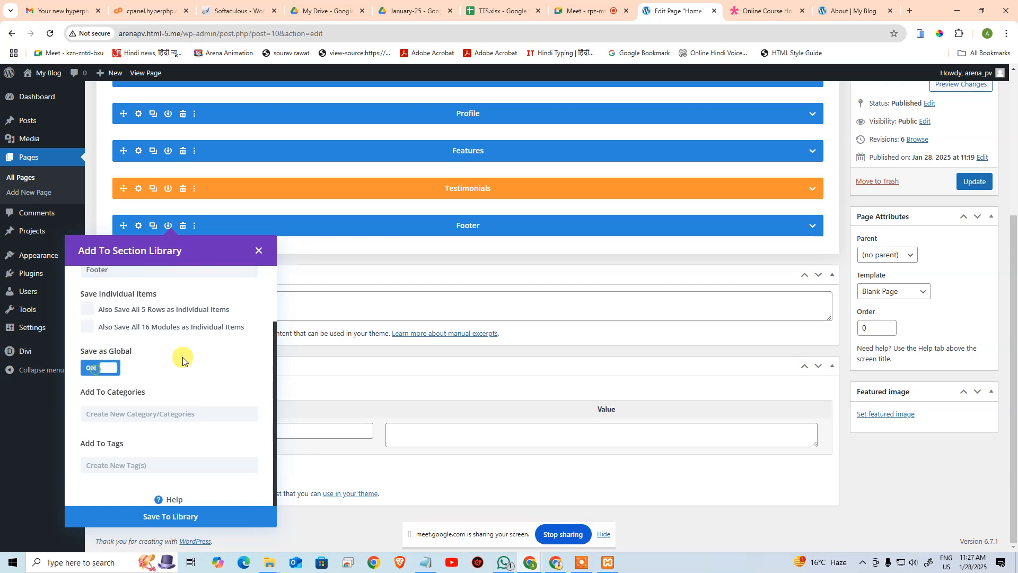
left_click(223, 516)
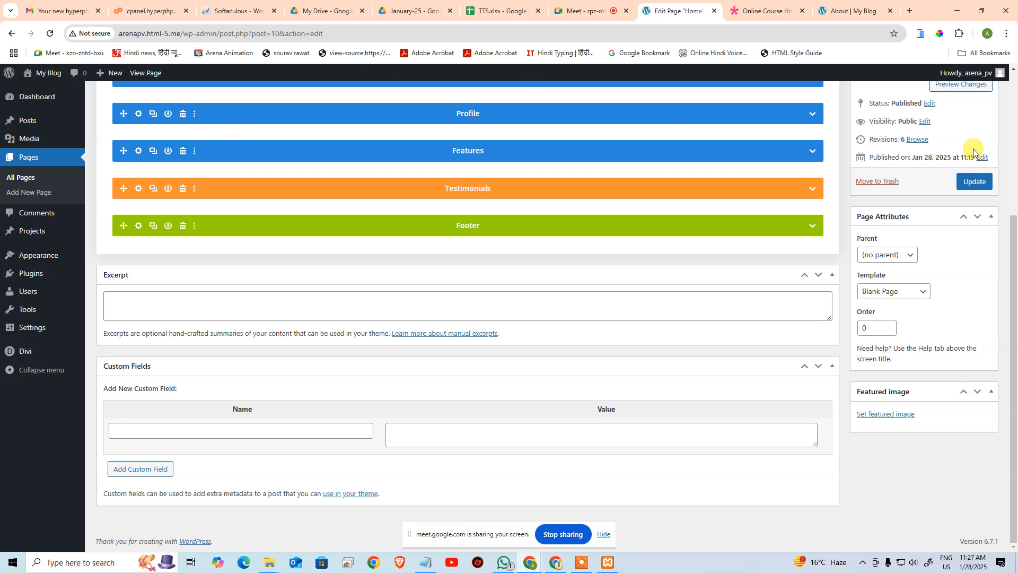
left_click(976, 182)
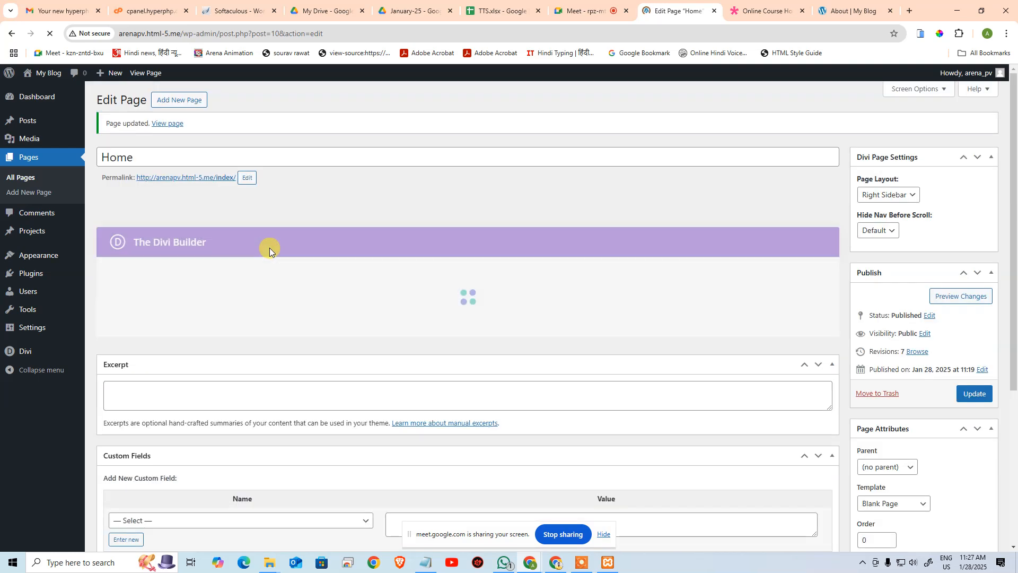
scroll(286, 307, "down", 3)
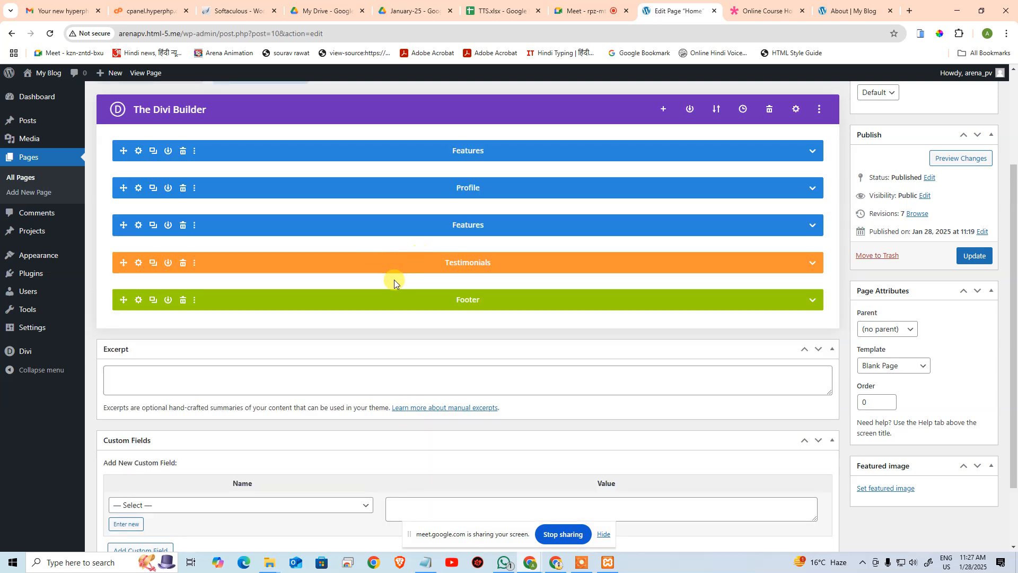
left_click(29, 181)
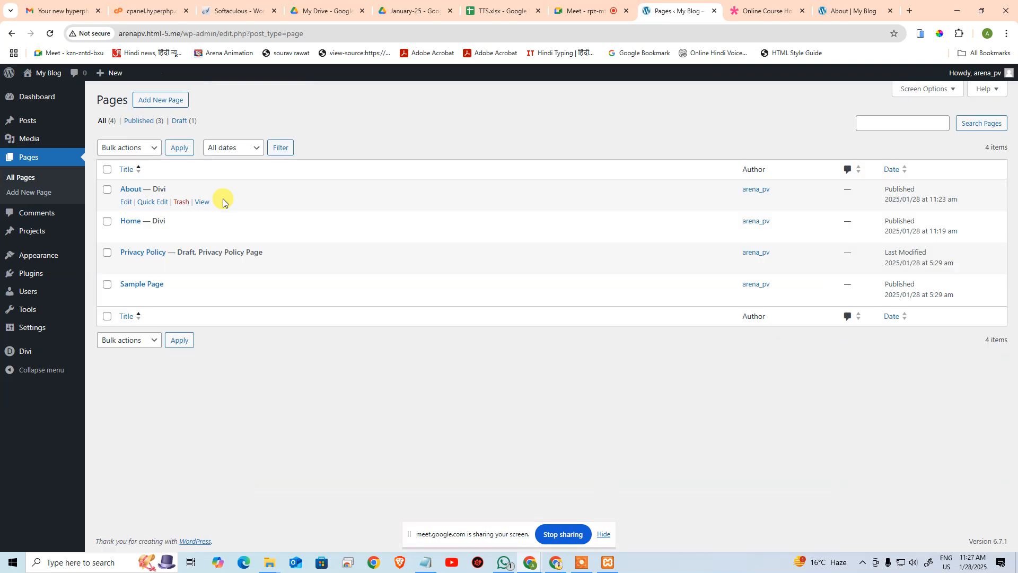
left_click(126, 233)
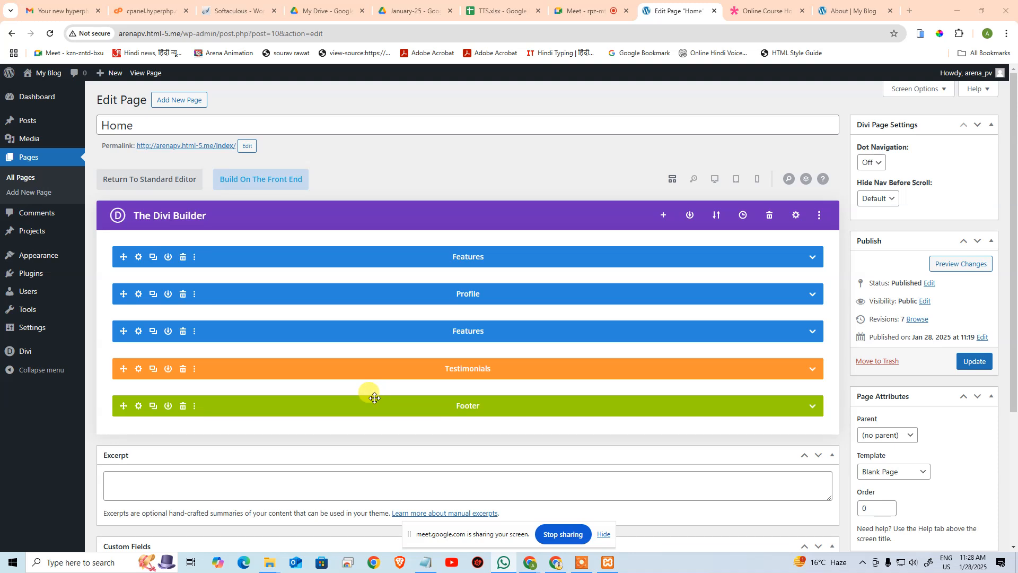
Step: Open the About page for editing and collapse its first section in the builder
left_click(22, 178)
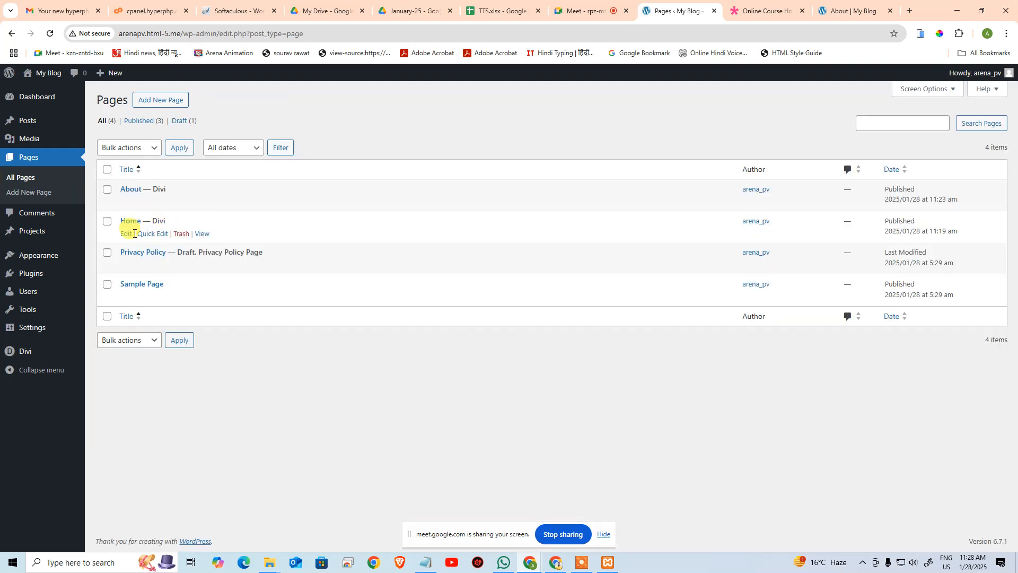
left_click(125, 204)
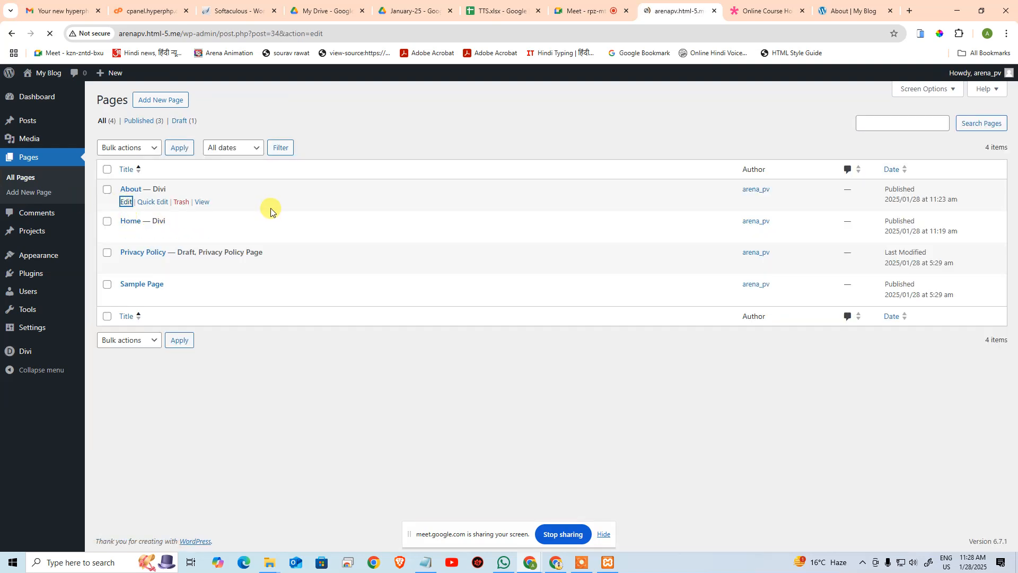
scroll(272, 208, "down", 3)
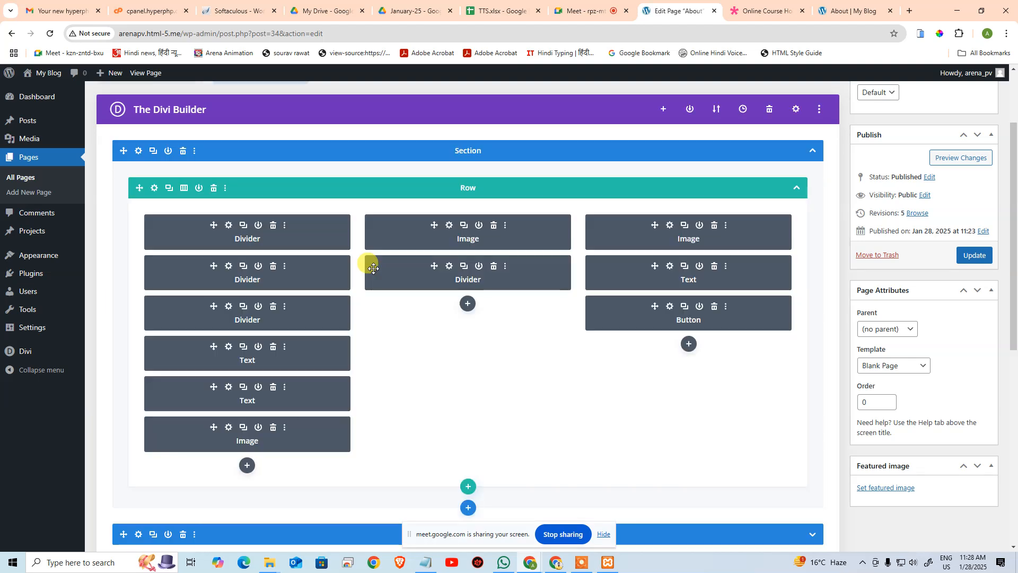
scroll(375, 275, "down", 7)
scroll(572, 276, "up", 6)
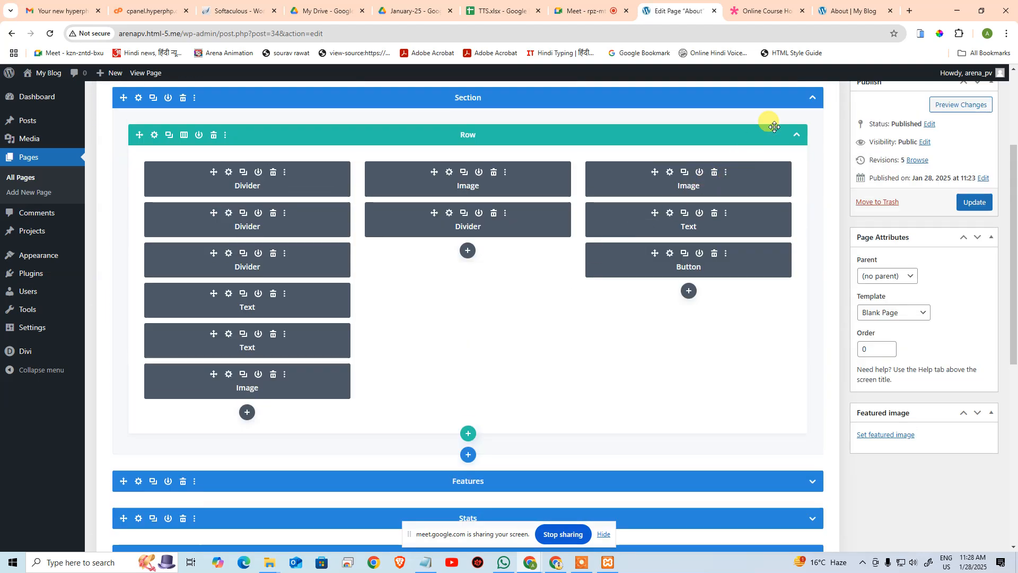
left_click(812, 97)
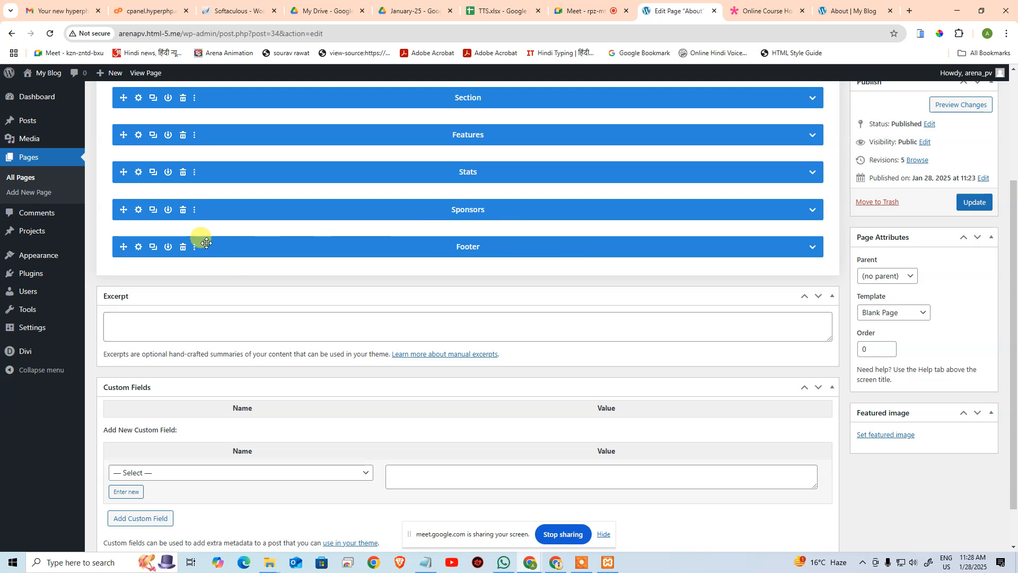
Step: Insert the global Footer section from the library below the About page's existing Footer section
left_click(809, 246)
scroll(443, 334, "down", 5)
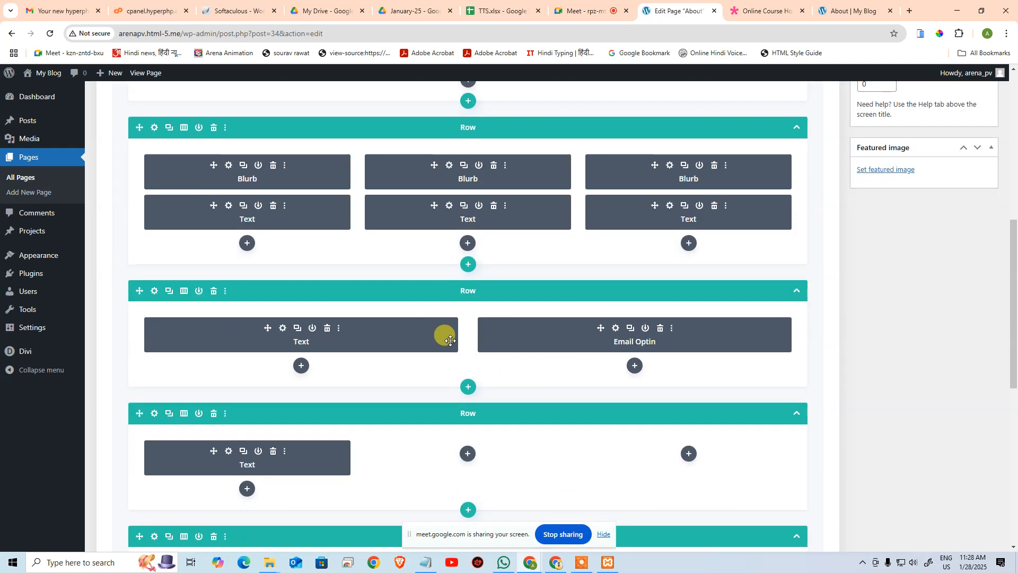
scroll(466, 313, "up", 4)
scroll(466, 336, "down", 15)
left_click(469, 229)
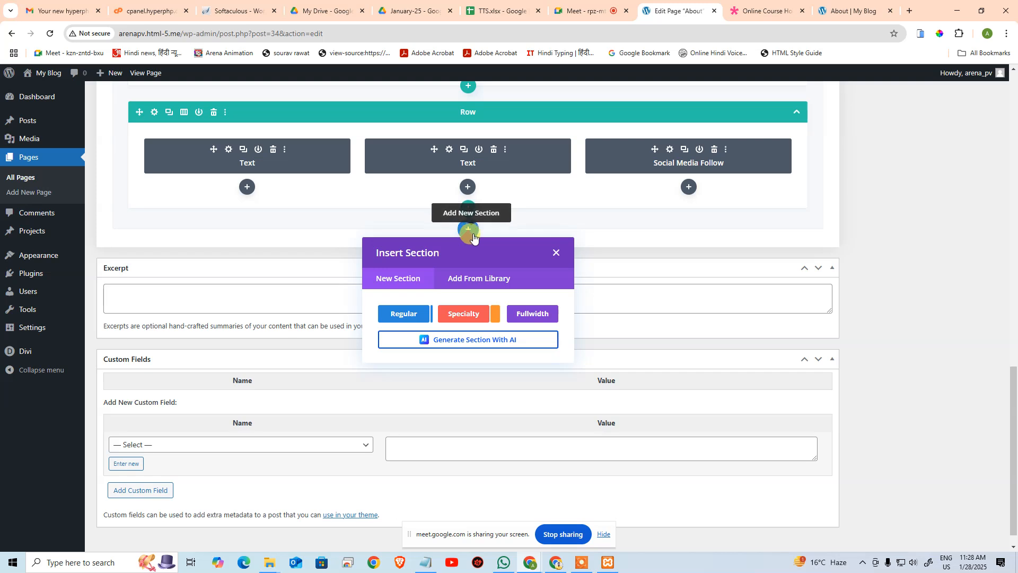
left_click(484, 278)
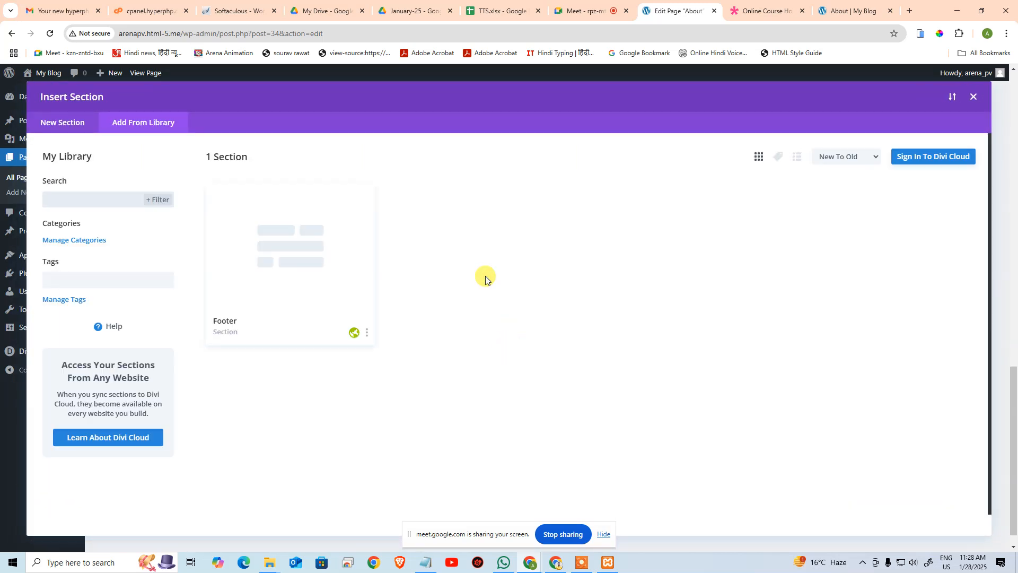
left_click(365, 246)
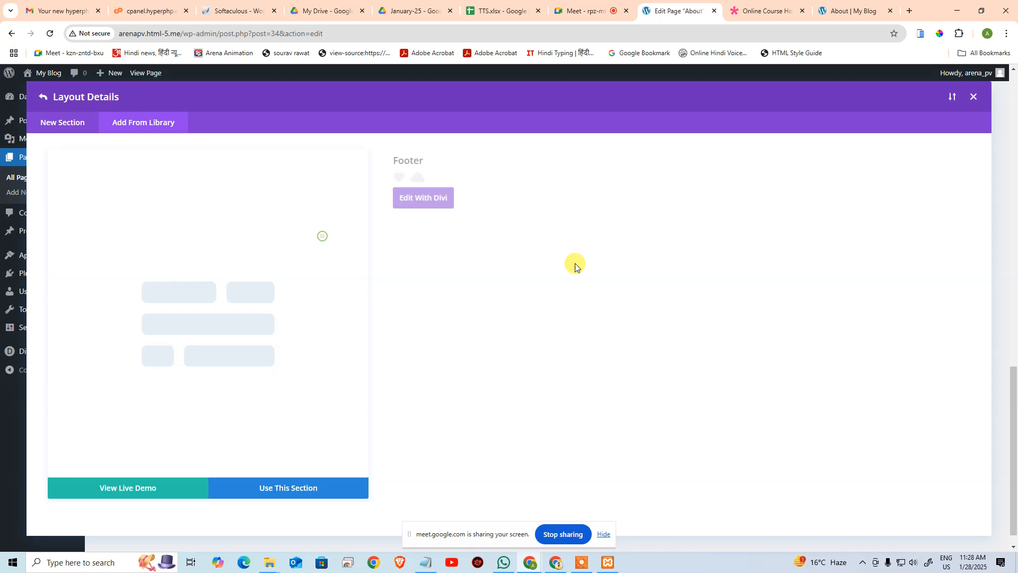
left_click(245, 496)
Step: Collapse the About page's original Footer section and save the page update
scroll(606, 281, "up", 4)
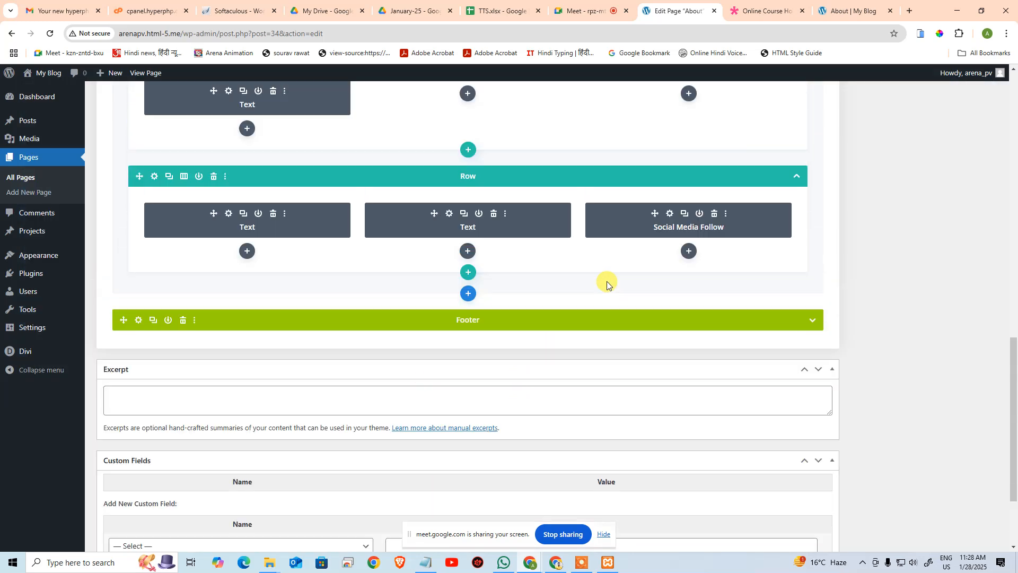
scroll(608, 279, "up", 4)
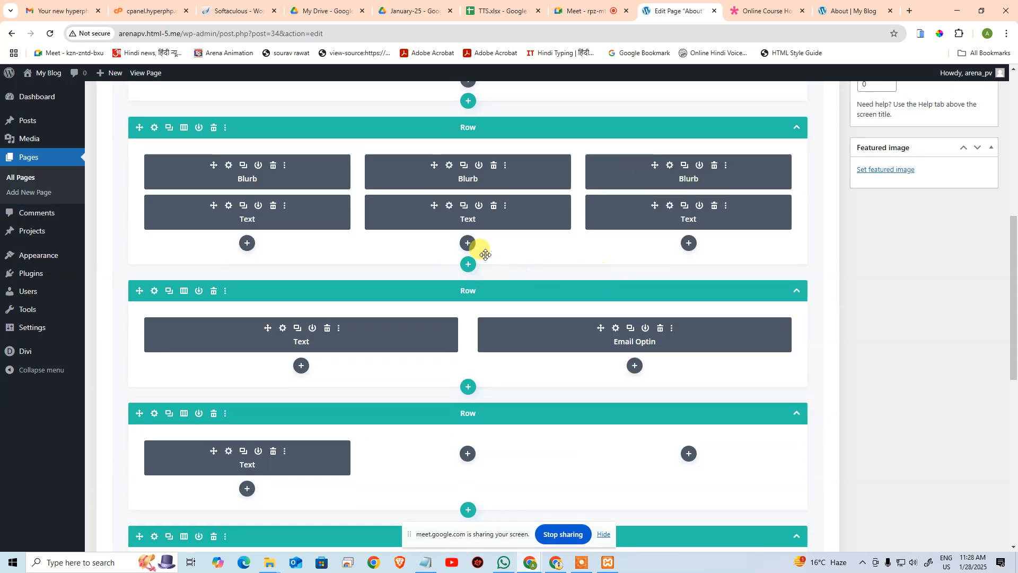
left_click(797, 127)
scroll(798, 130, "up", 3)
left_click(797, 286)
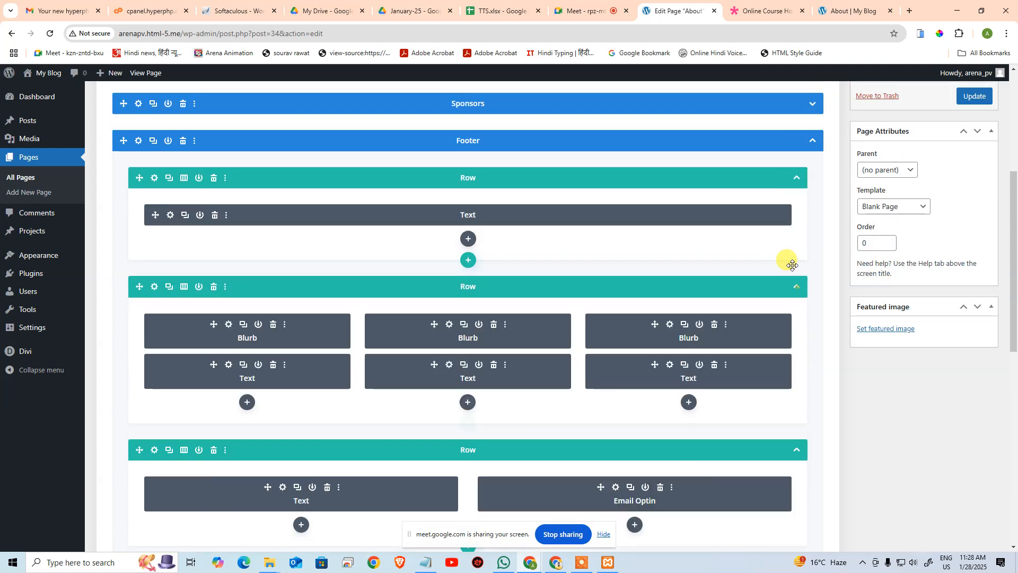
left_click(811, 143)
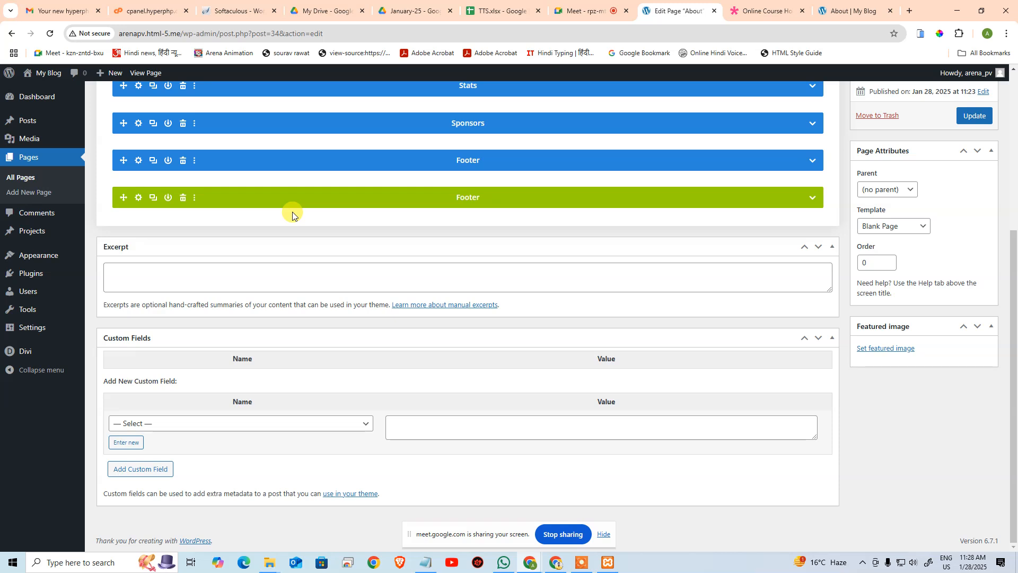
key("ctrl+s")
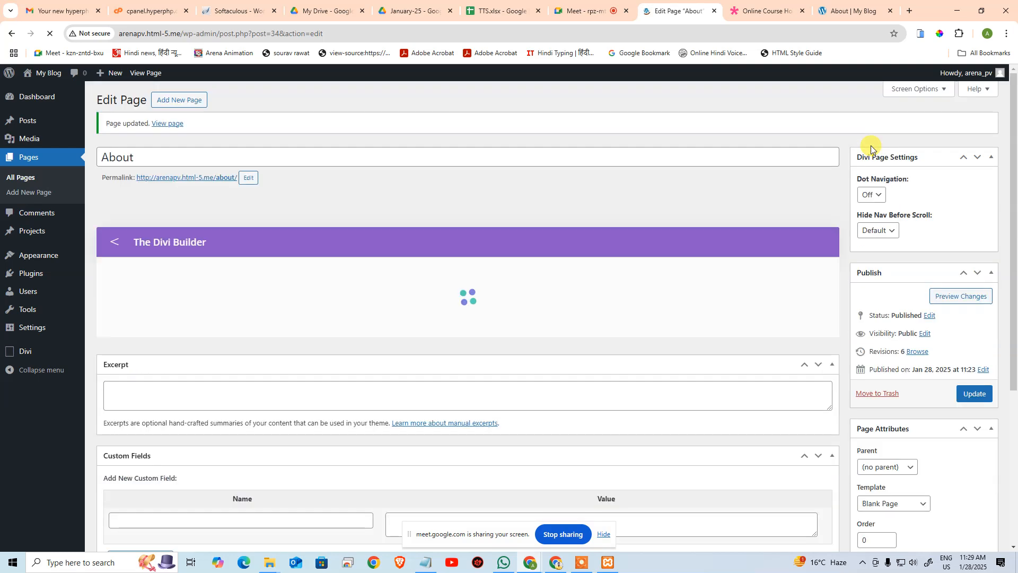
Step: Open the live Home page and check its footer and content sections from end to end
left_click(859, 11)
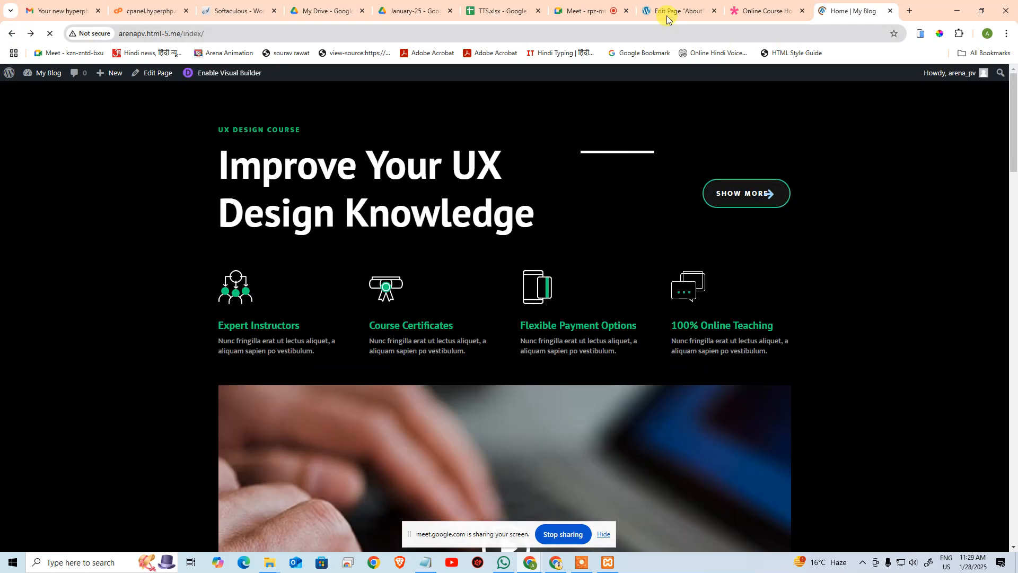
left_click(666, 15)
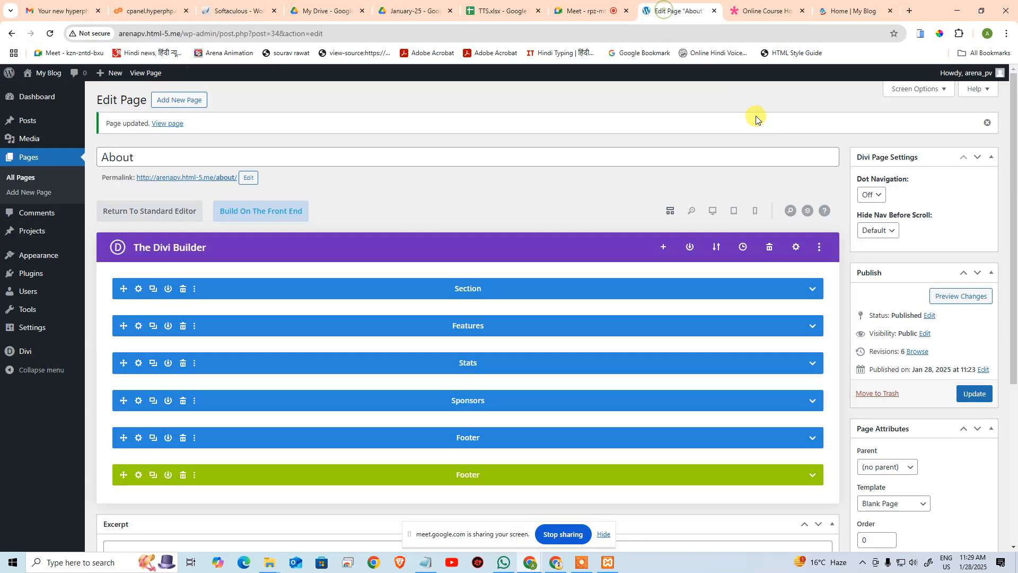
left_click(874, 7)
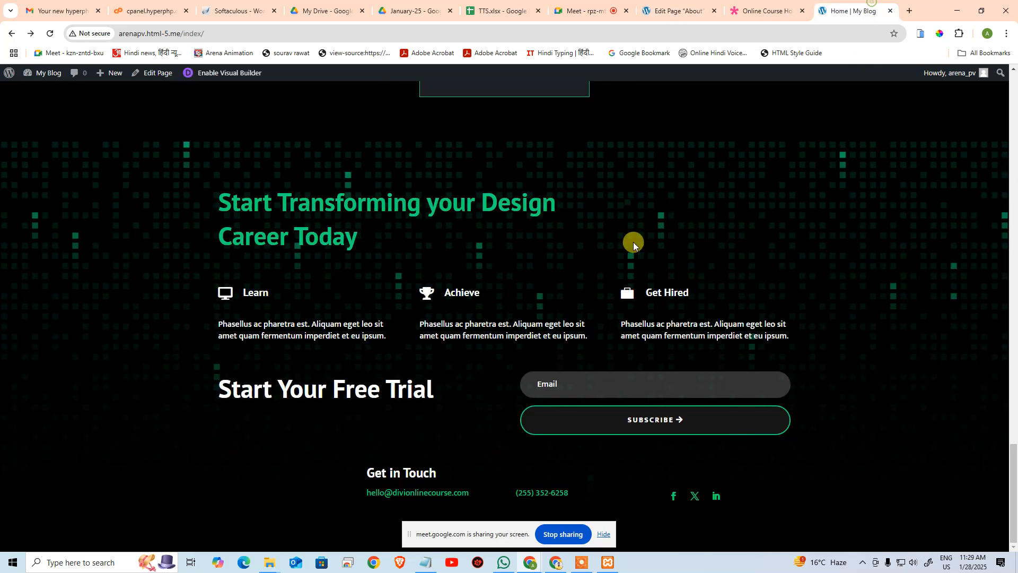
scroll(497, 285, "up", 10)
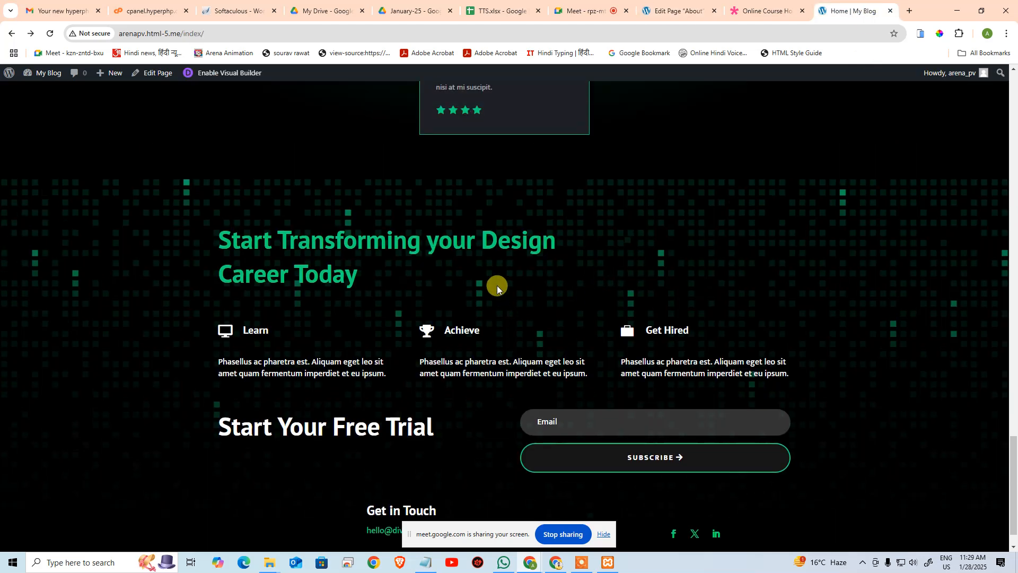
scroll(497, 285, "up", 14)
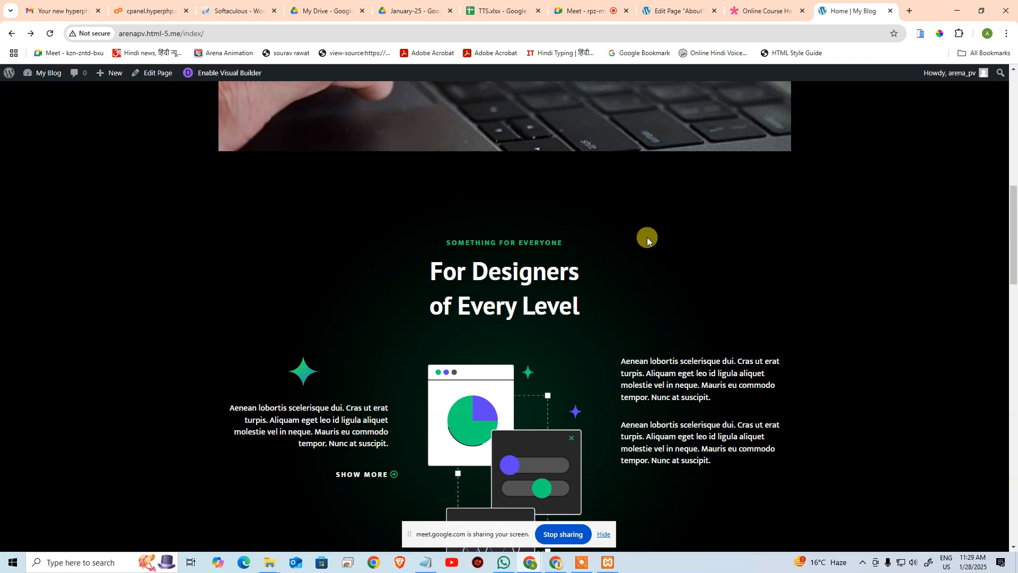
scroll(452, 295, "up", 10)
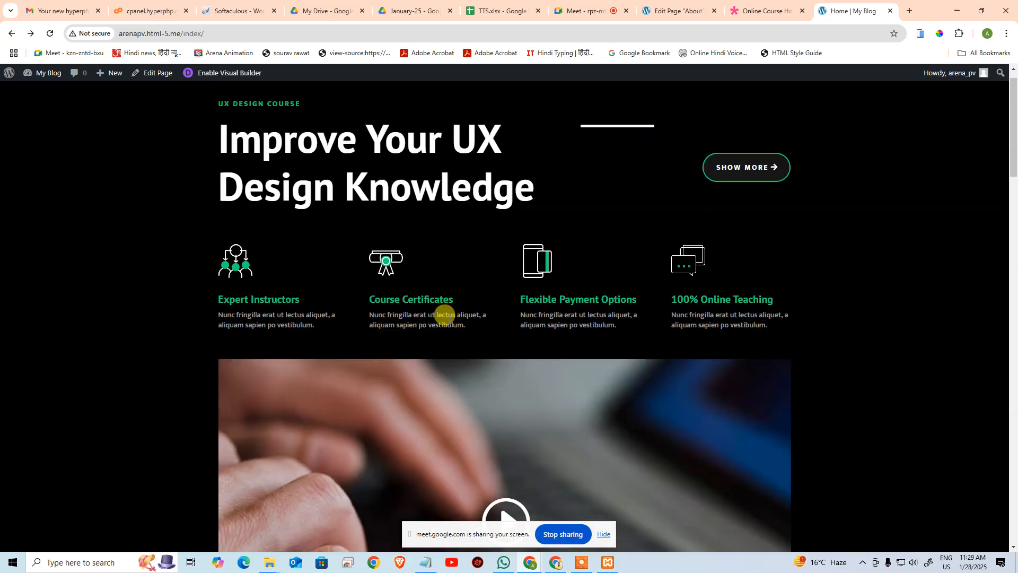
scroll(431, 294, "down", 20)
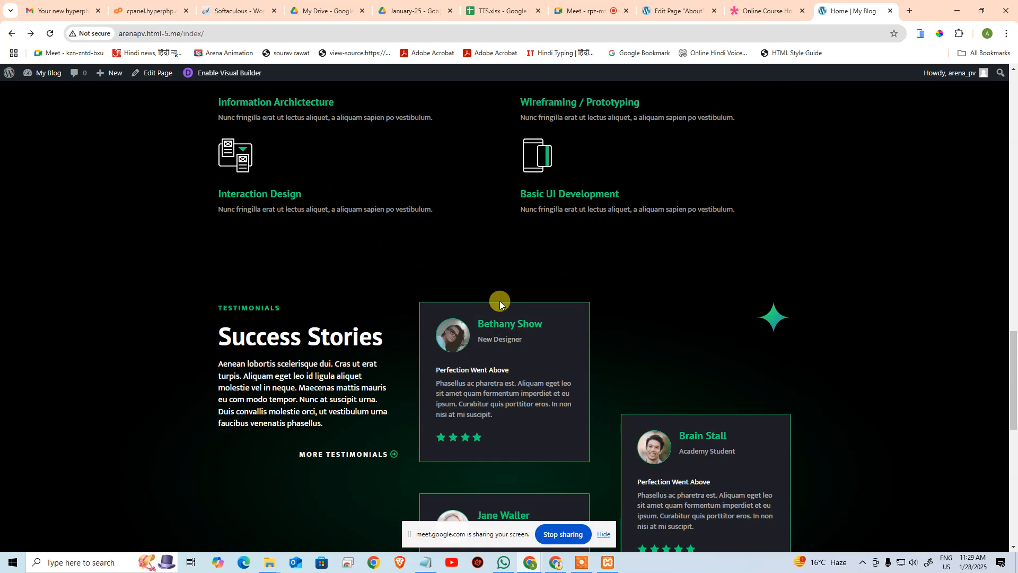
Step: Examine the testimonials and closing footer section on the live Home page, glancing at the section list in the About page editor
scroll(504, 313, "down", 2)
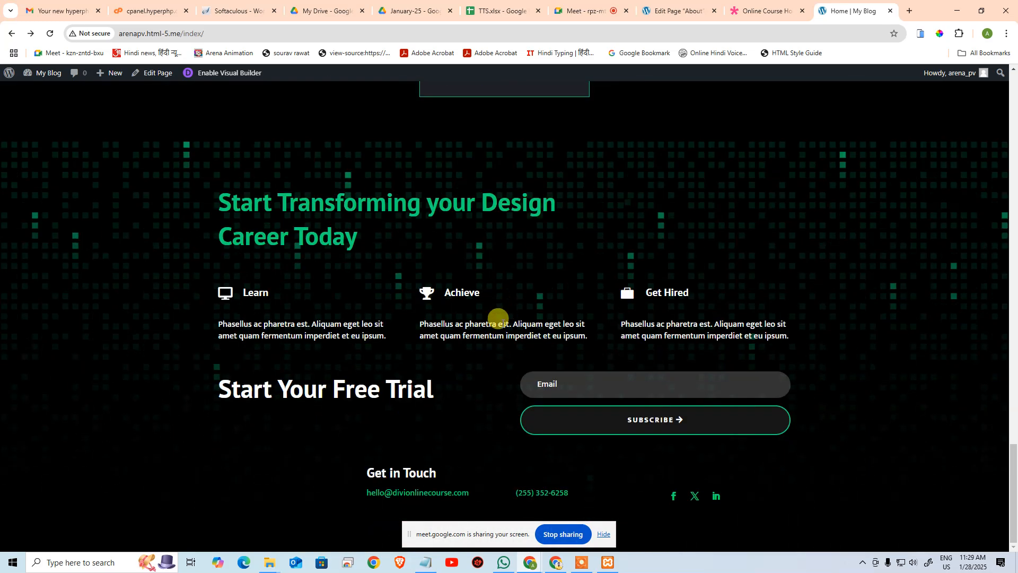
scroll(495, 325, "up", 7)
left_click(697, 11)
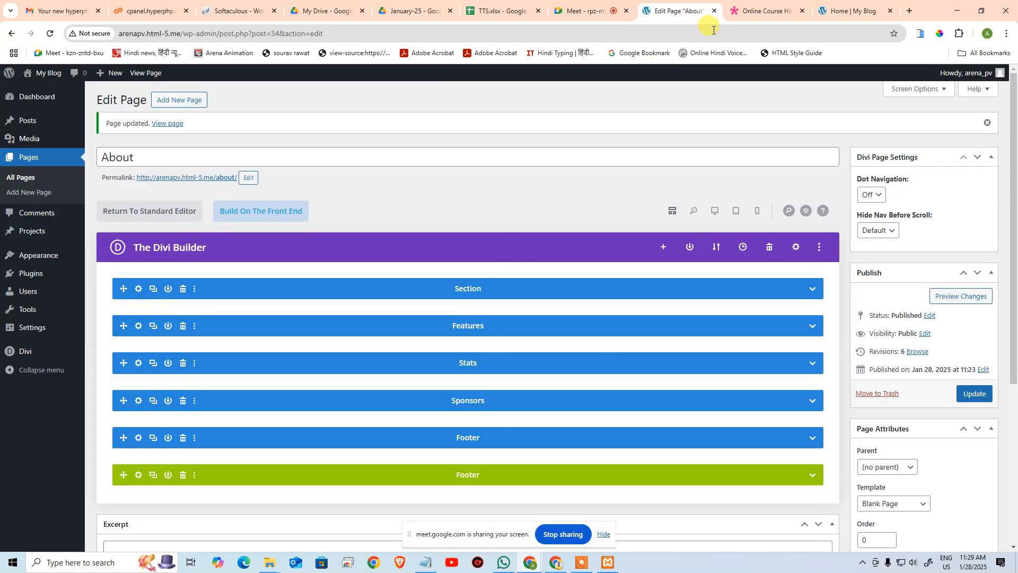
left_click(848, 10)
scroll(590, 318, "down", 5)
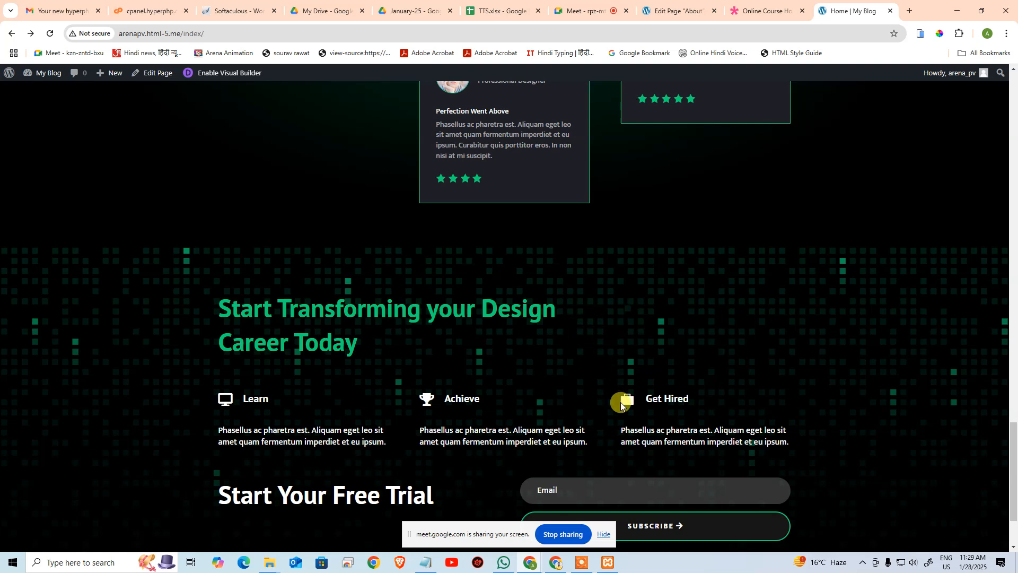
scroll(556, 368, "down", 2)
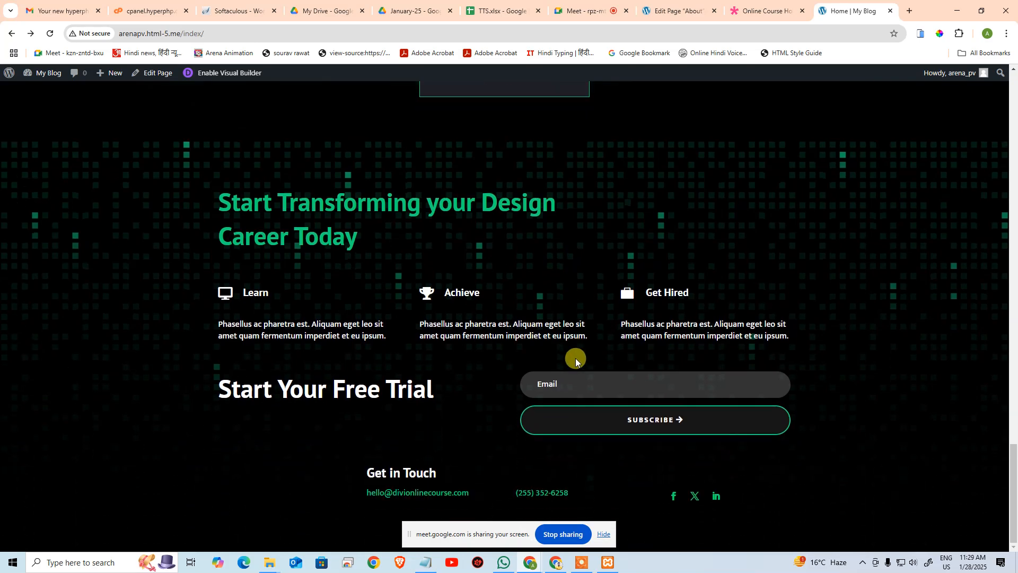
scroll(405, 443, "up", 7)
scroll(445, 325, "down", 6)
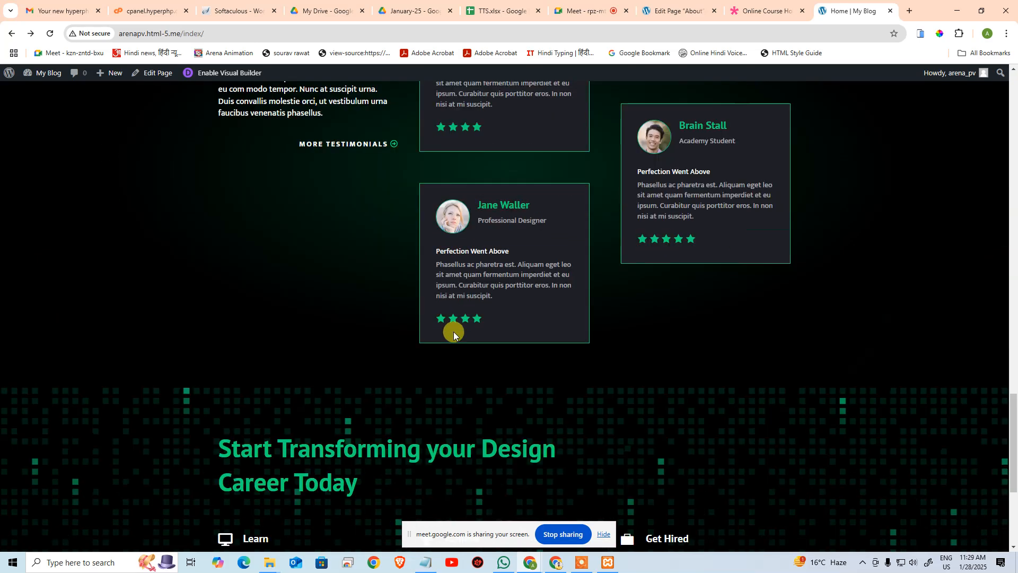
scroll(405, 281, "up", 20)
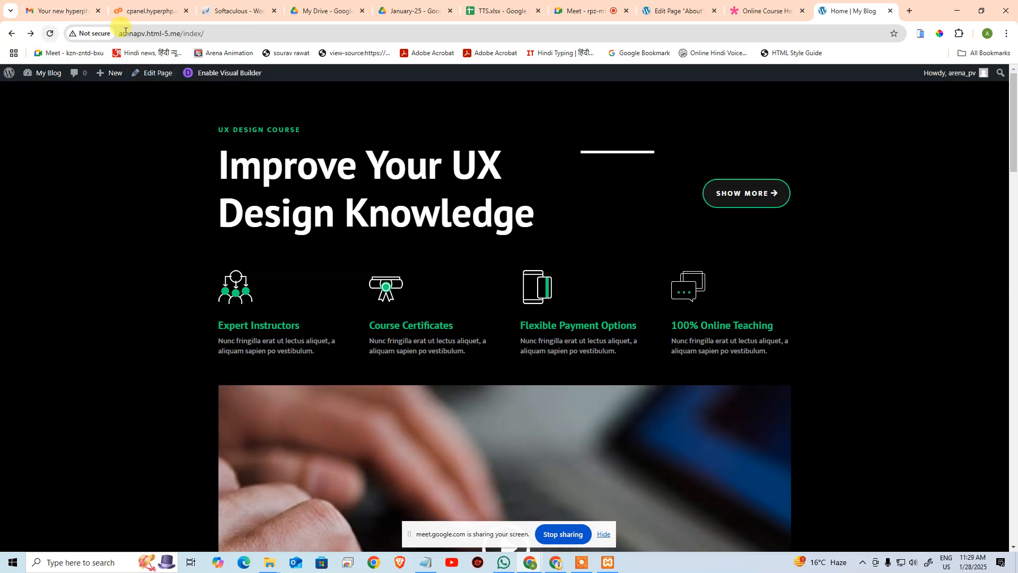
Step: Load the site root arenapv.html-5.me and open its Home and About pages in separate tabs
left_click(181, 35)
key("BackSpace")
key("Return")
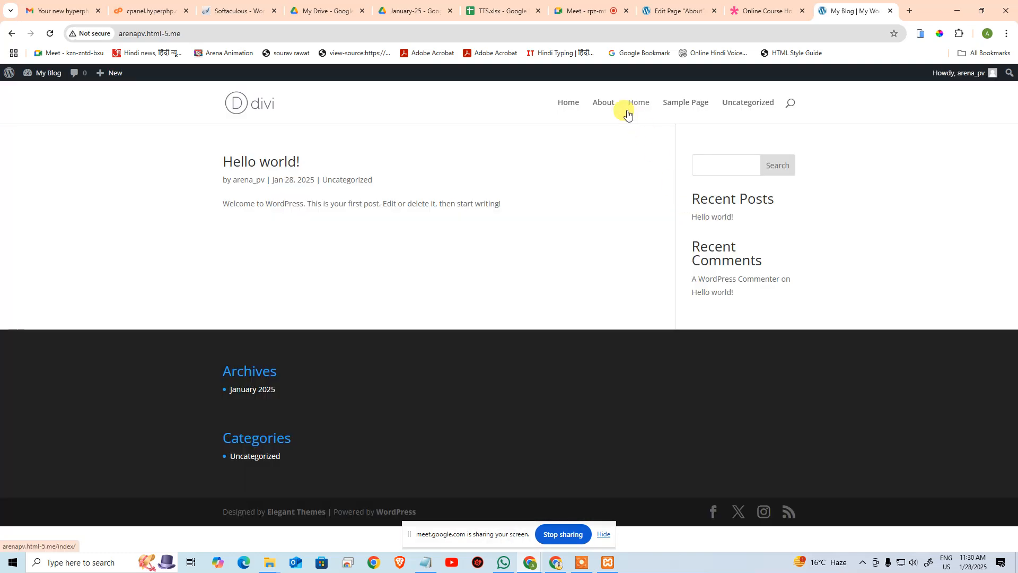
left_click(638, 105, "ctrl")
left_click(605, 104, "ctrl")
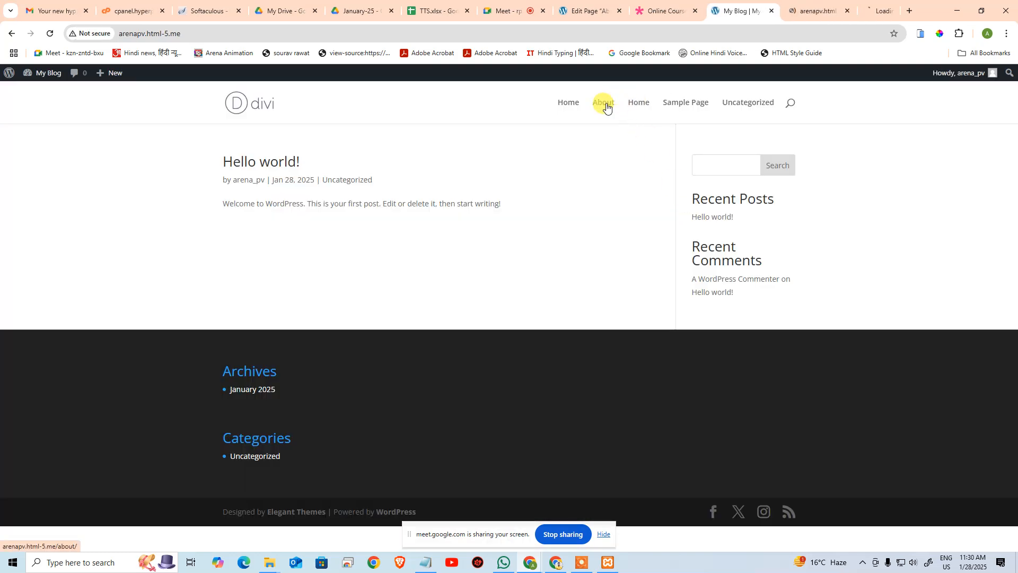
Step: Compare the closing footer sections of the live Home and About pages
left_click(794, 10)
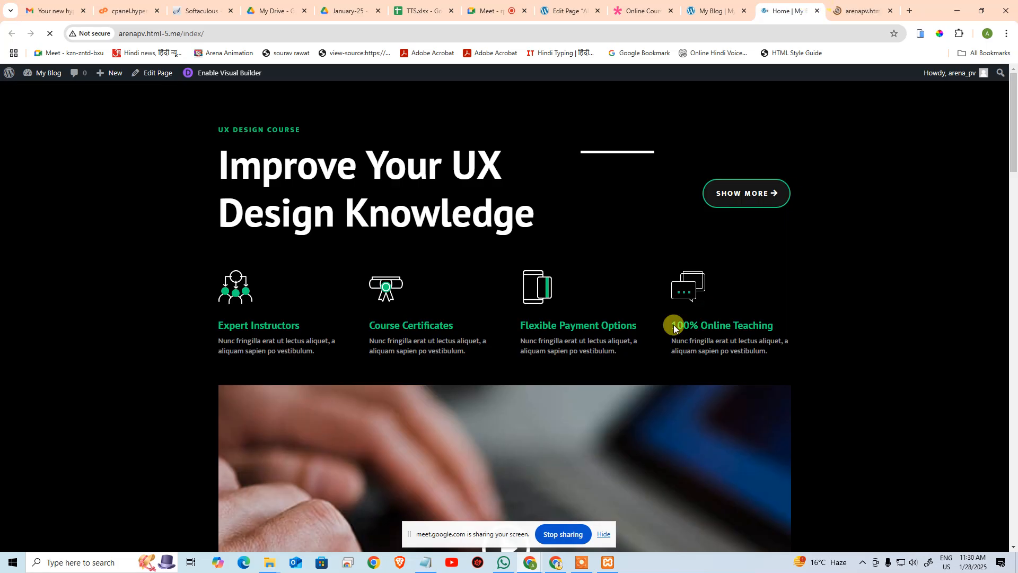
scroll(674, 327, "down", 20)
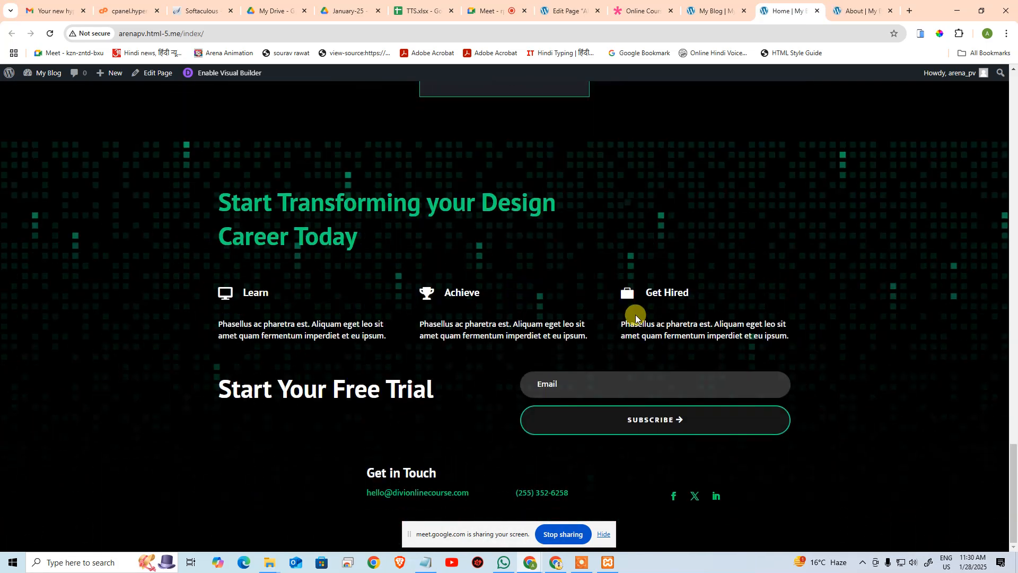
left_click(850, 11)
scroll(686, 334, "down", 8)
scroll(686, 334, "down", 20)
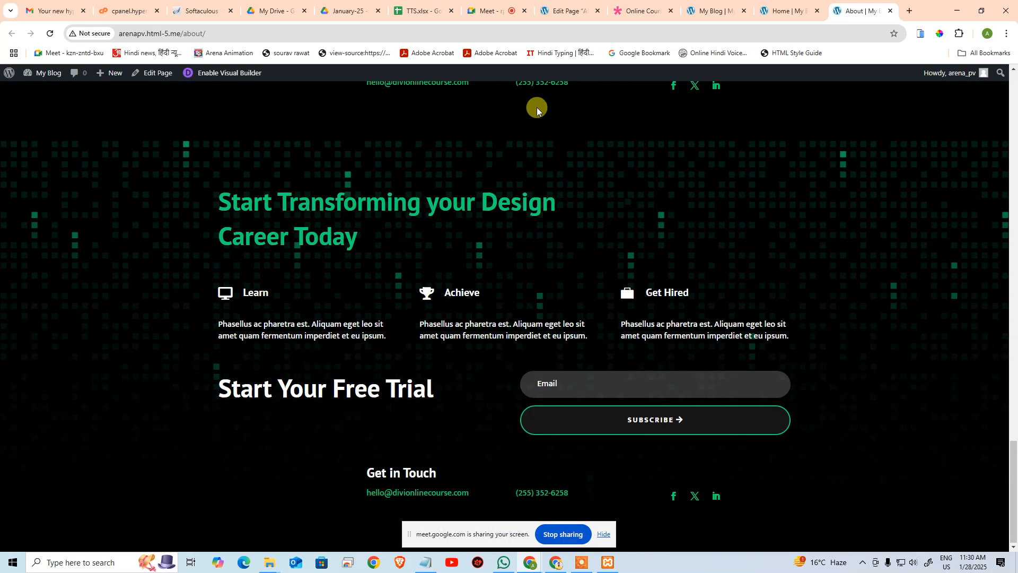
Step: In the About page's desktop builder view, append "With Arena" to the last footer's heading "Start Transforming your Design Career Today" and save the page
left_click(552, 12)
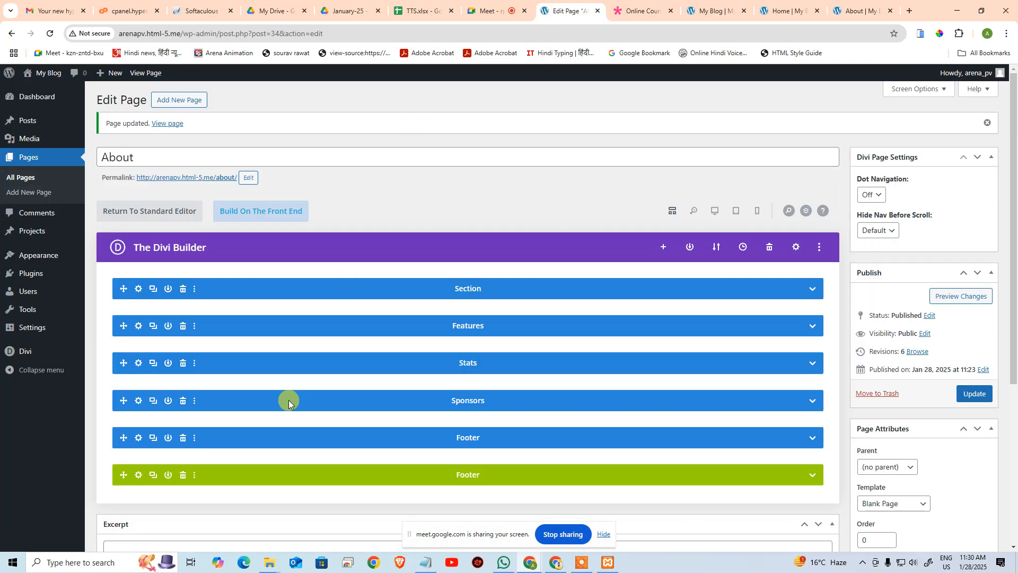
scroll(194, 424, "down", 3)
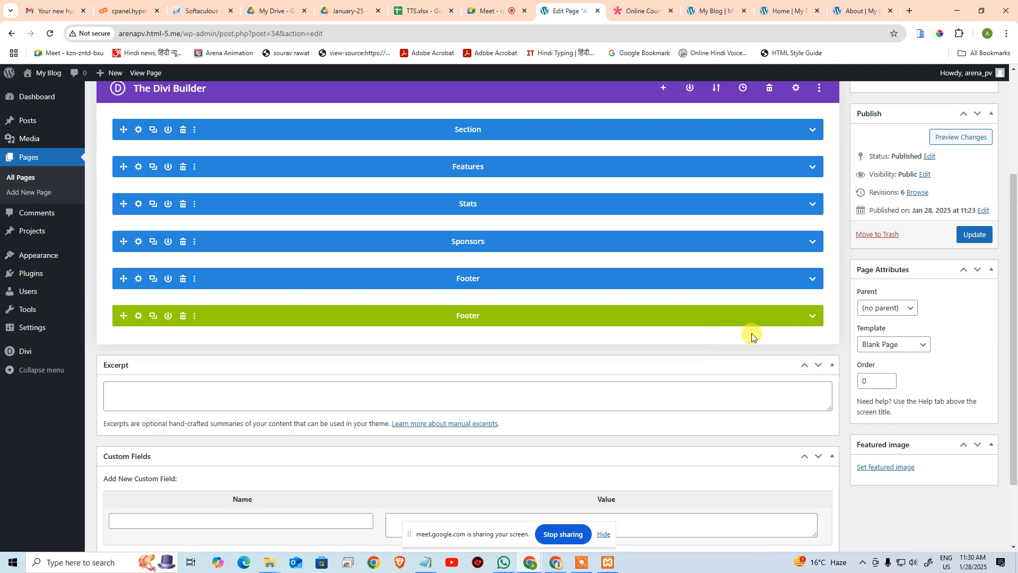
scroll(789, 269, "up", 3)
left_click(720, 212)
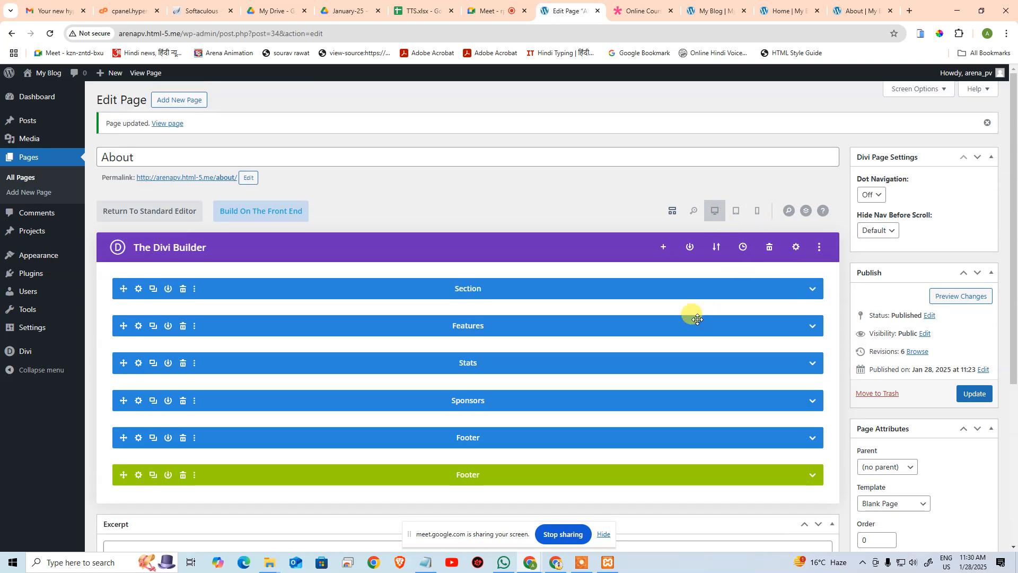
scroll(700, 371, "down", 7)
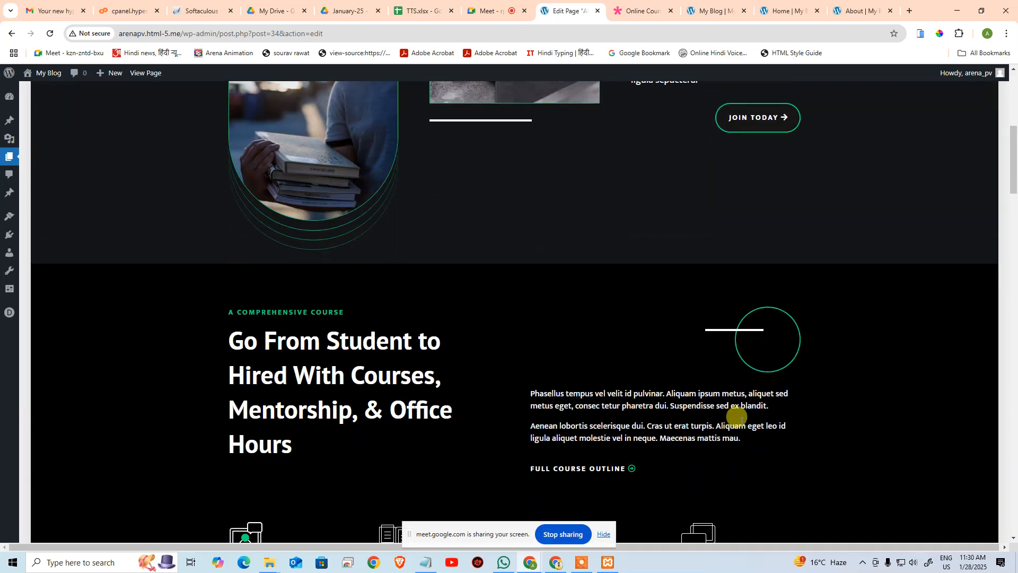
scroll(736, 419, "down", 15)
scroll(335, 316, "up", 6)
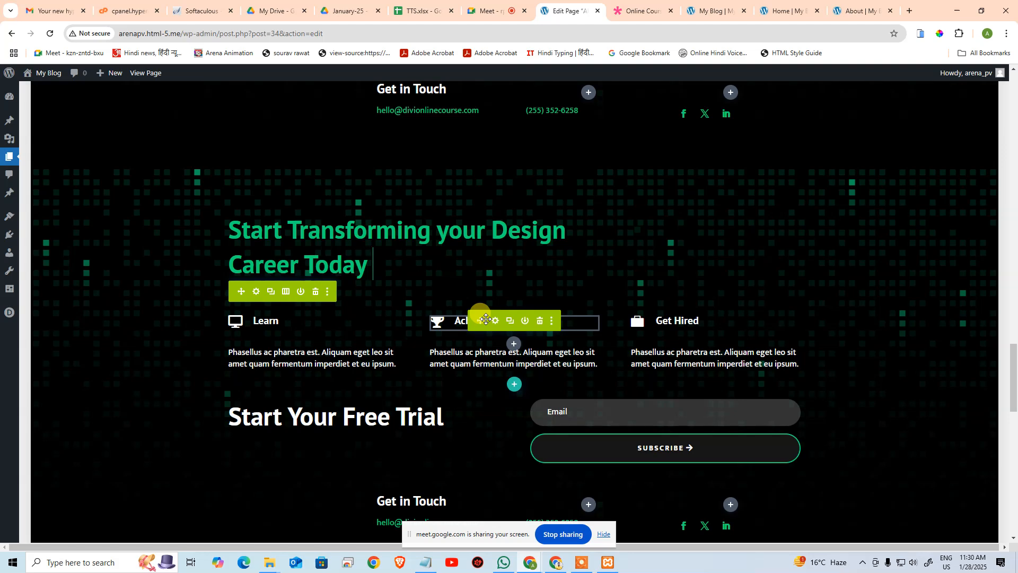
type("With")
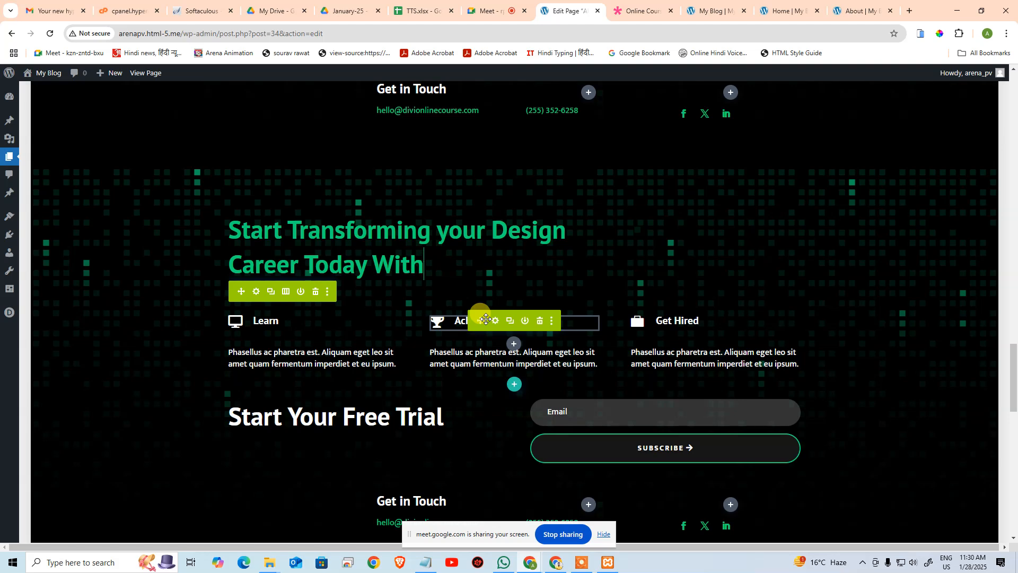
type(" Arena")
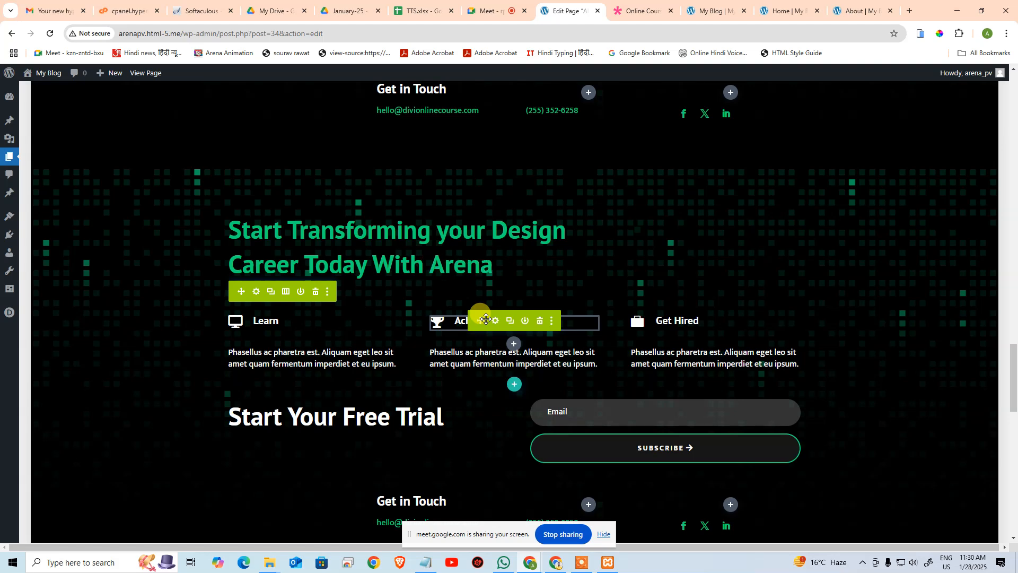
key("ctrl+s")
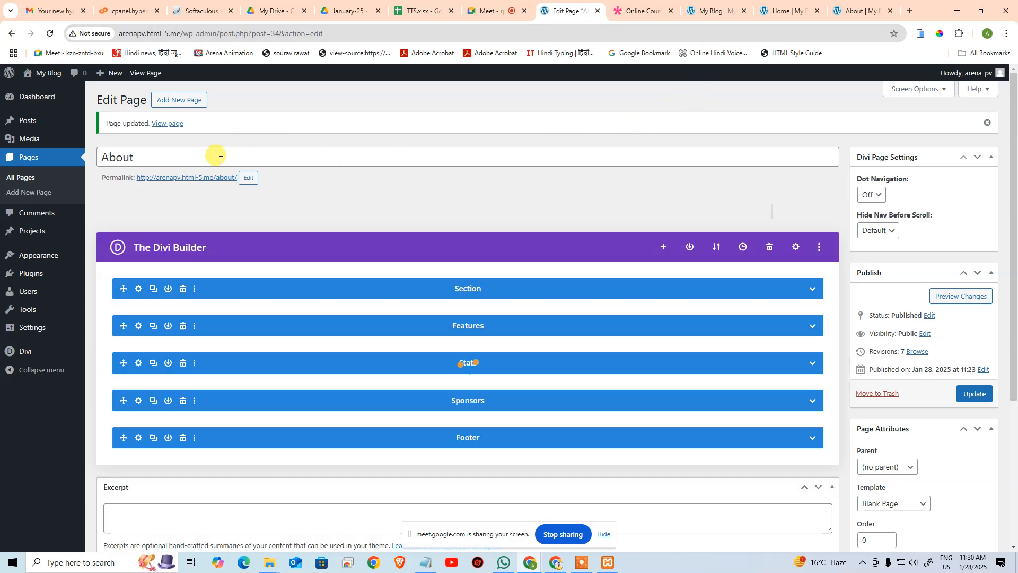
Step: Check the footer heading on the live Home and About pages, and return to the About page editor
left_click(791, 12)
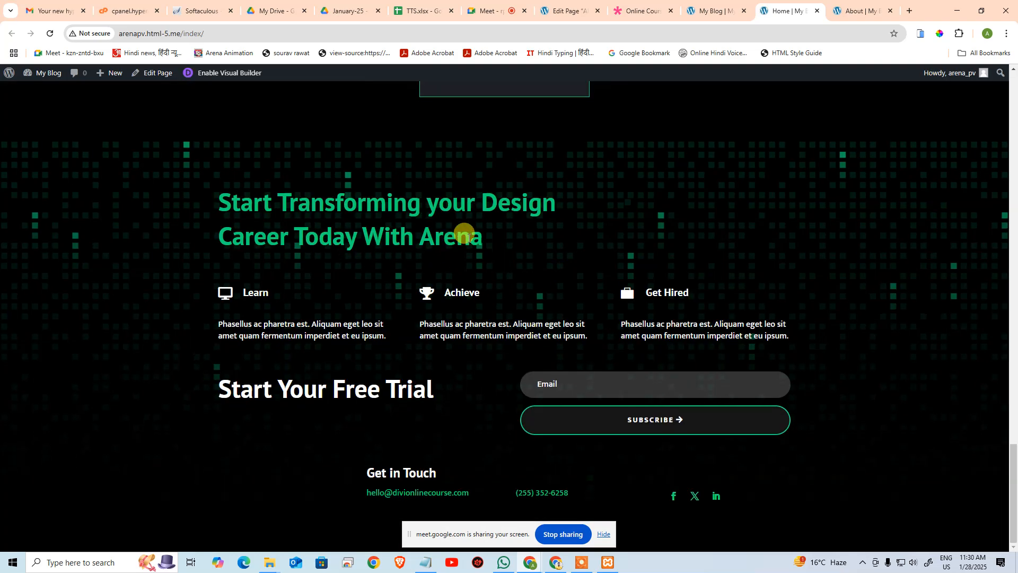
left_click(849, 12)
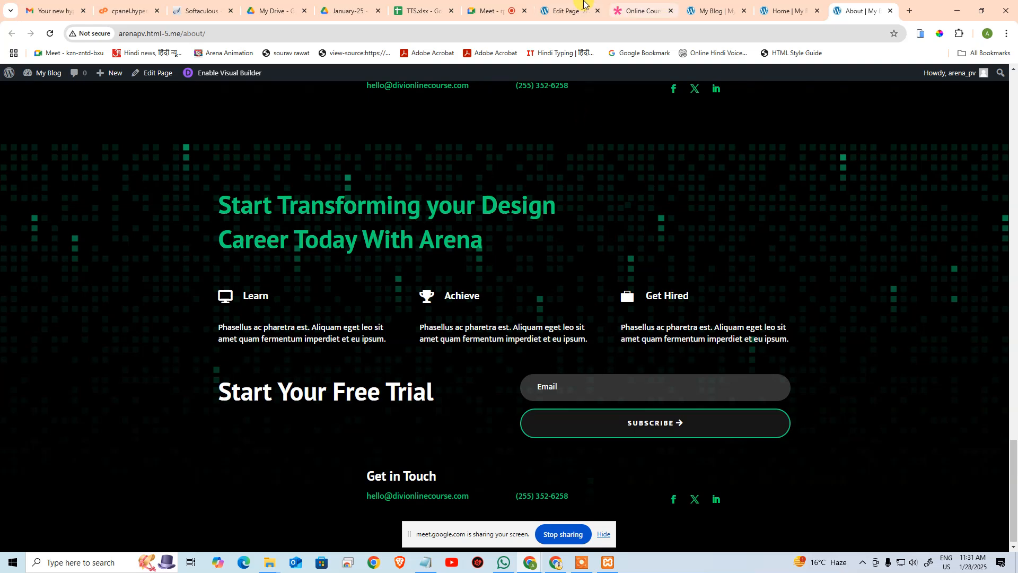
left_click(563, 4)
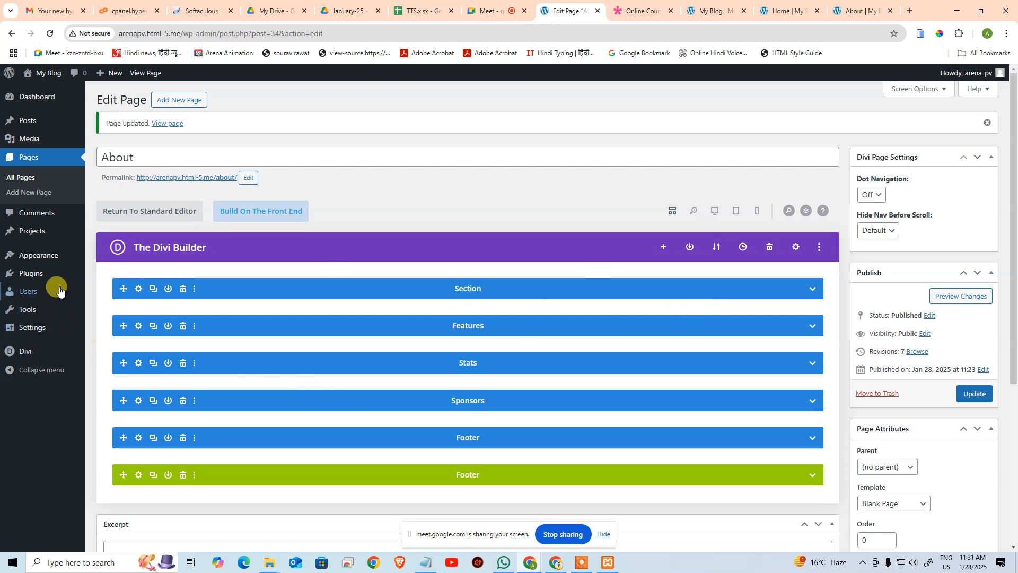
mouse_move(63, 290)
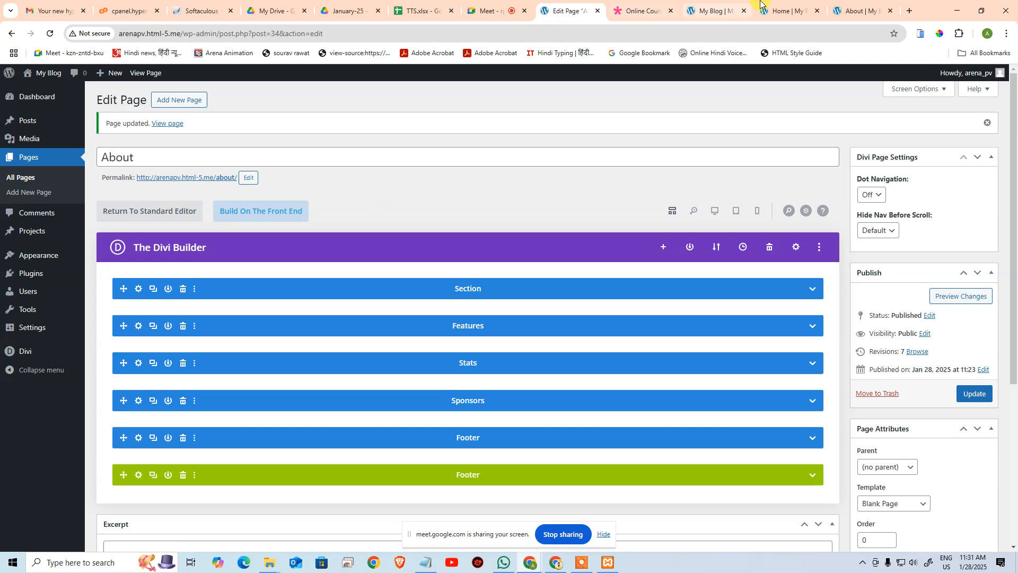
Step: Reload the live Home page and examine its testimonials and footer sections
left_click(785, 4)
scroll(456, 278, "up", 6)
scroll(461, 286, "down", 6)
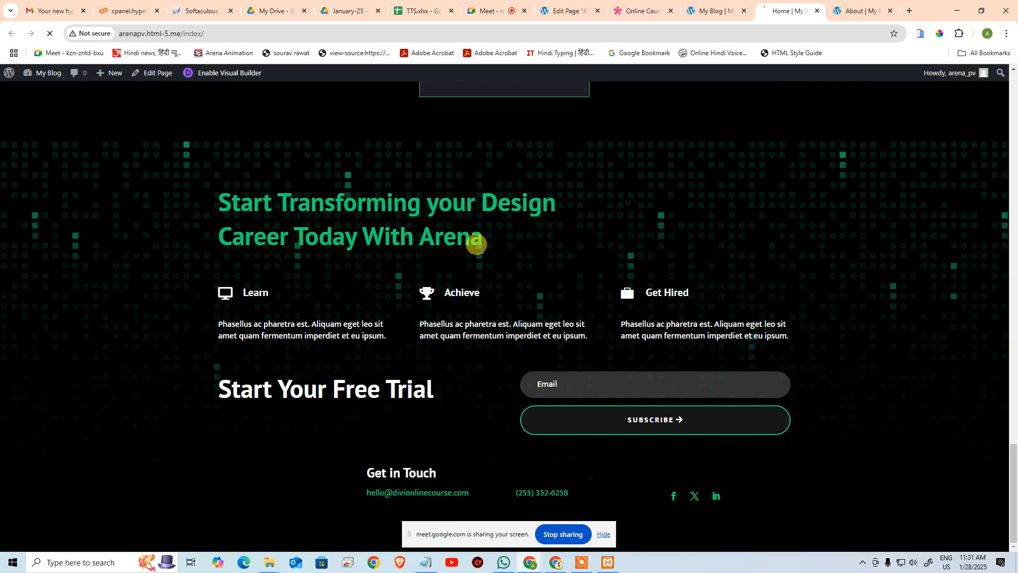
key("F5")
scroll(457, 320, "up", 5)
scroll(478, 307, "down", 5)
scroll(493, 317, "up", 15)
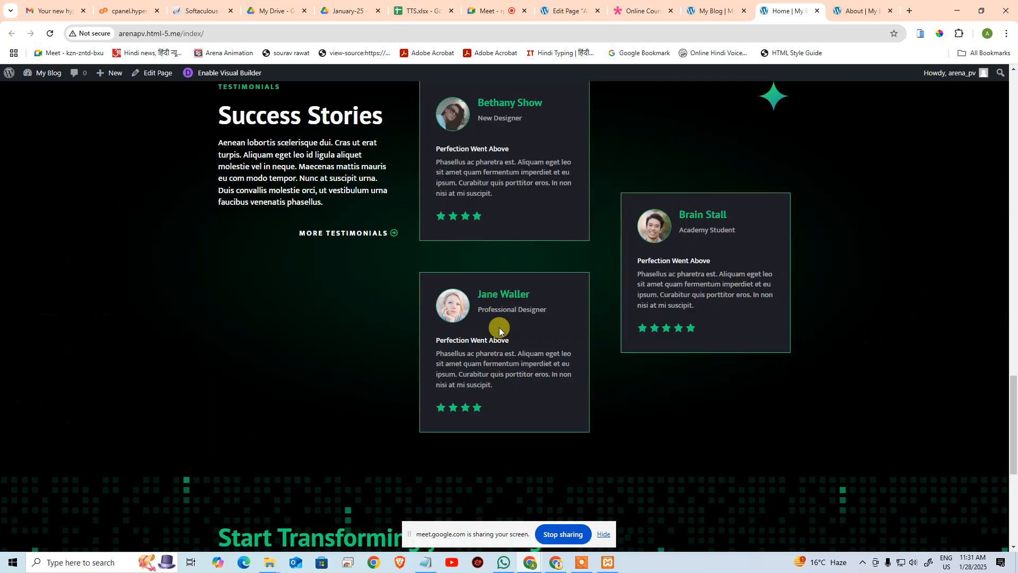
scroll(506, 328, "down", 15)
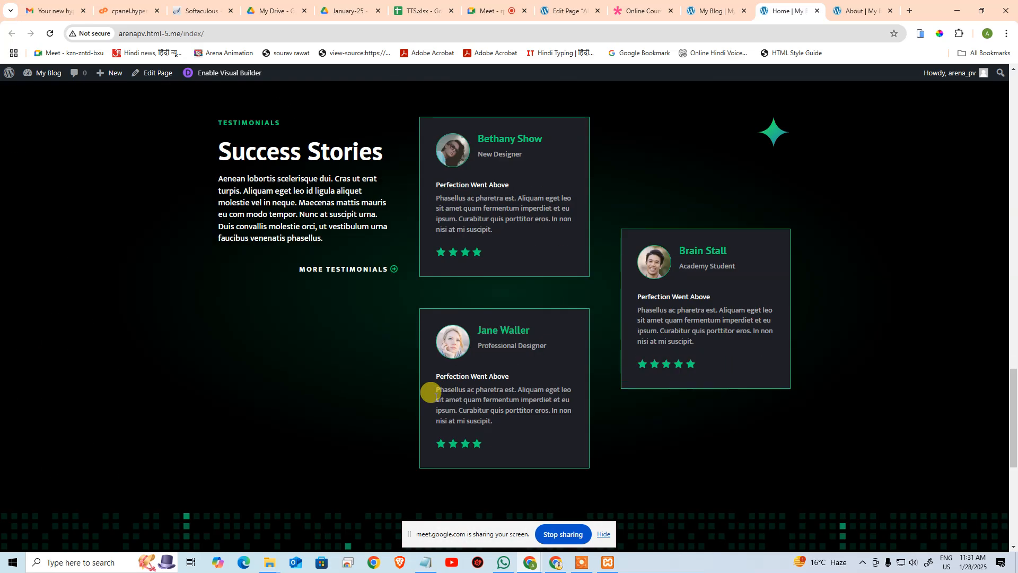
key("alt+Tab")
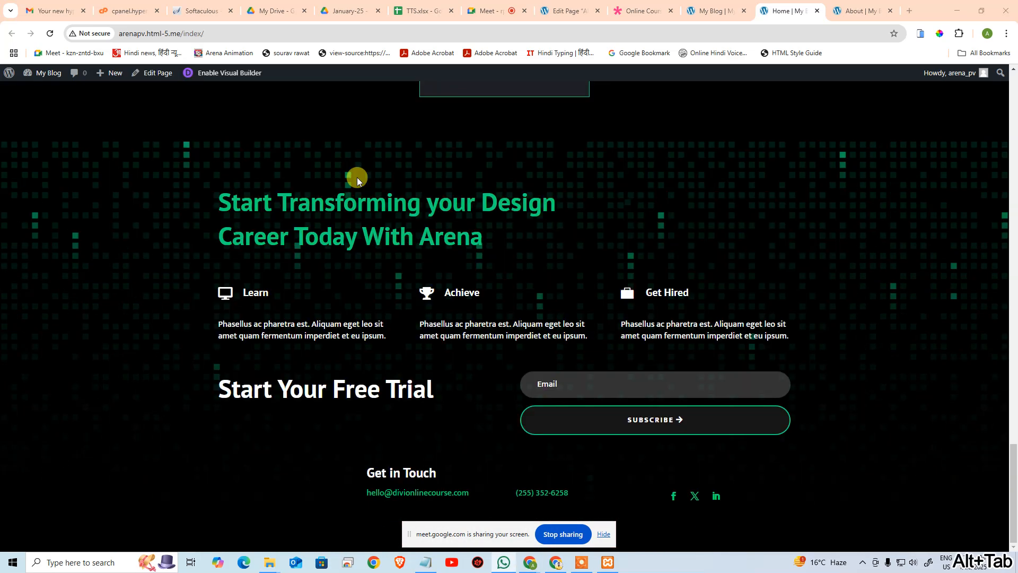
Step: Delete the blue, non-global Footer section from the About page and update the page
left_click(563, 4)
scroll(371, 389, "down", 1)
scroll(371, 389, "down", 3)
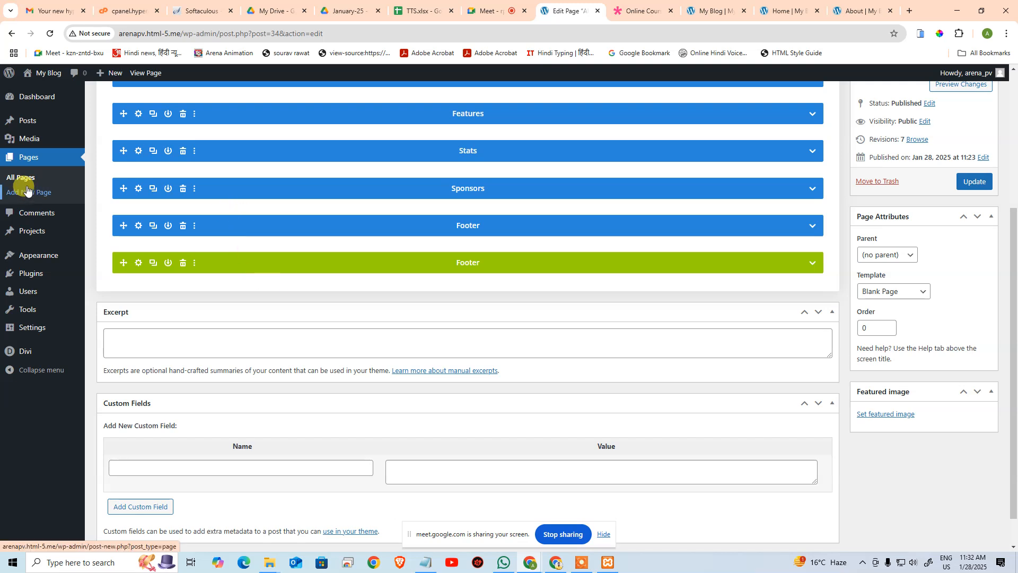
left_click(183, 225)
key("ctrl+s")
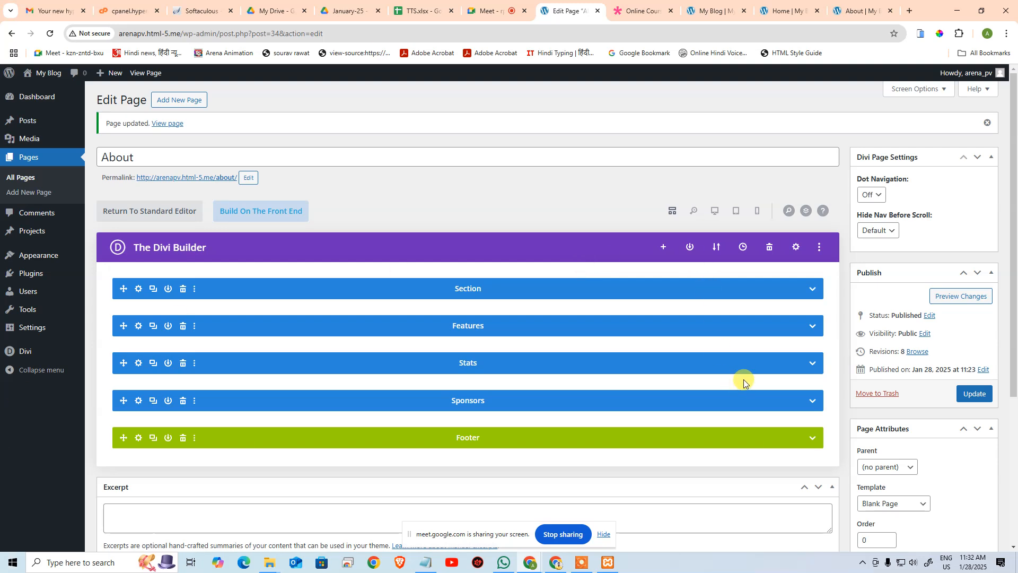
left_click(963, 395)
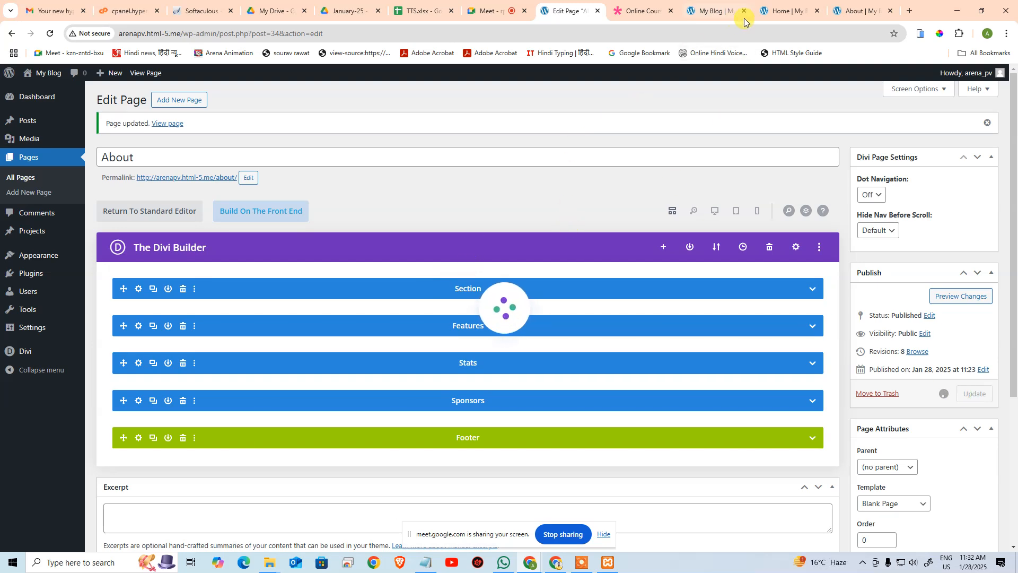
Step: Reload the live About page and examine its footer and the section above it
left_click(848, 11)
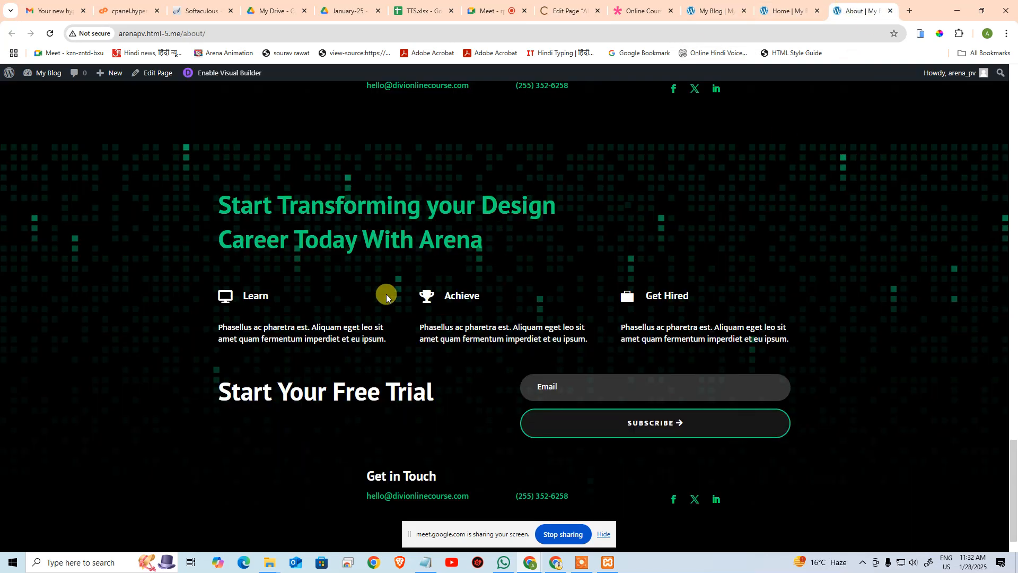
left_click(49, 33)
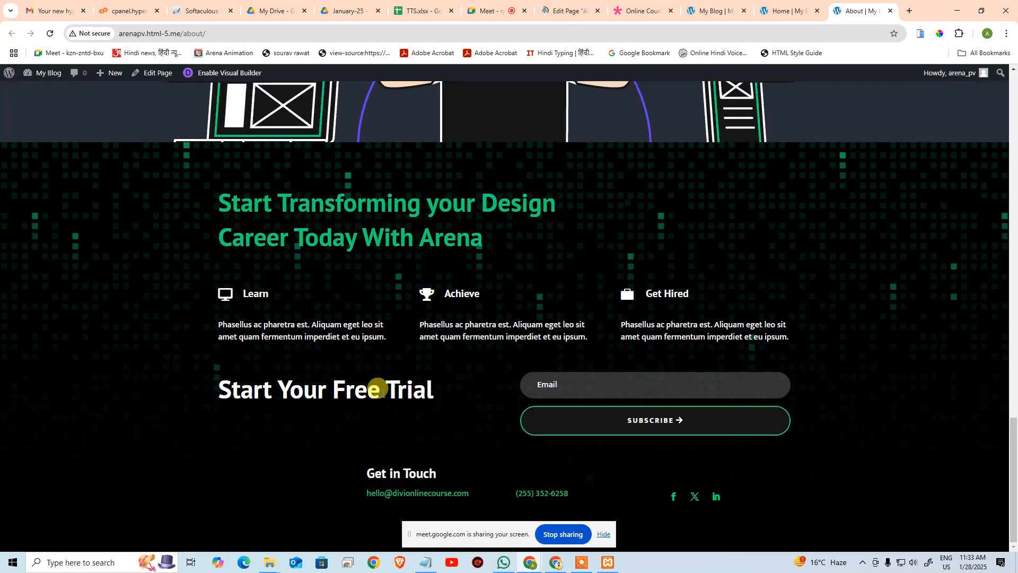
scroll(241, 319, "up", 9)
scroll(343, 288, "down", 4)
scroll(343, 289, "up", 4)
Step: View the navigation of the Online Course Home live demo and return to the About page editor
left_click(568, 11)
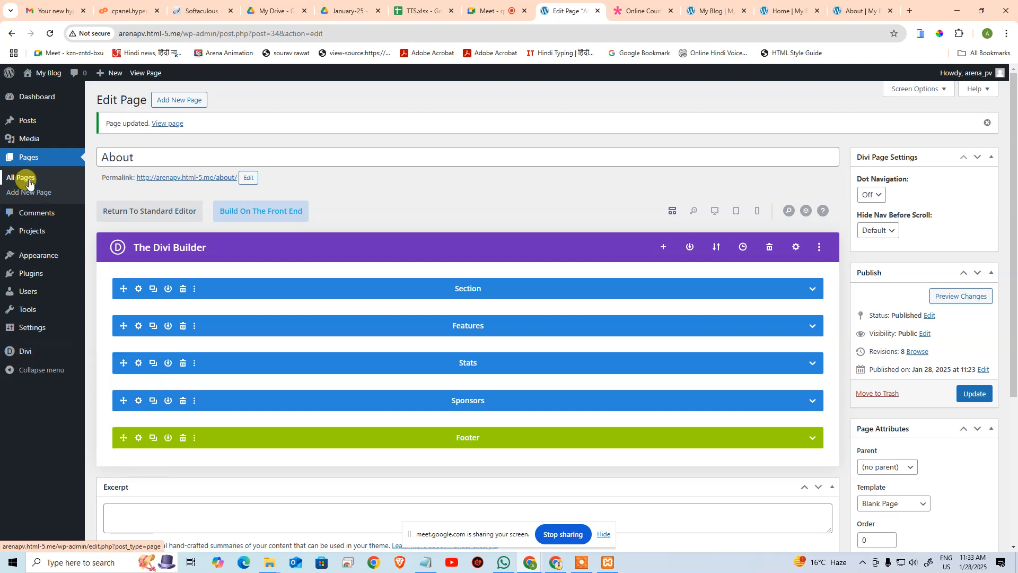
left_click(641, 11)
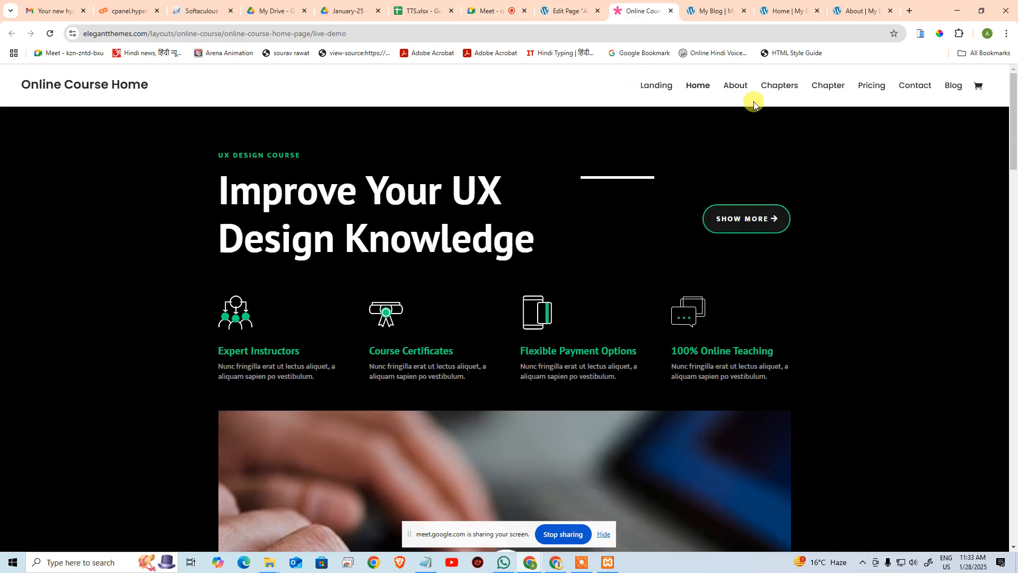
left_click(566, 11)
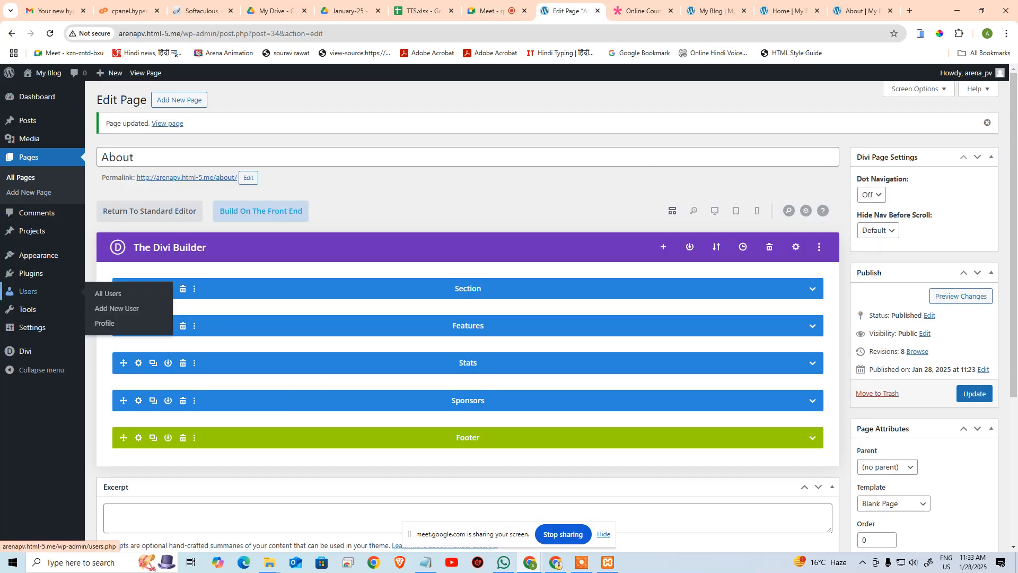
Step: Add a new page titled "Chapters" and enable the Divi Builder on it
left_click(22, 181)
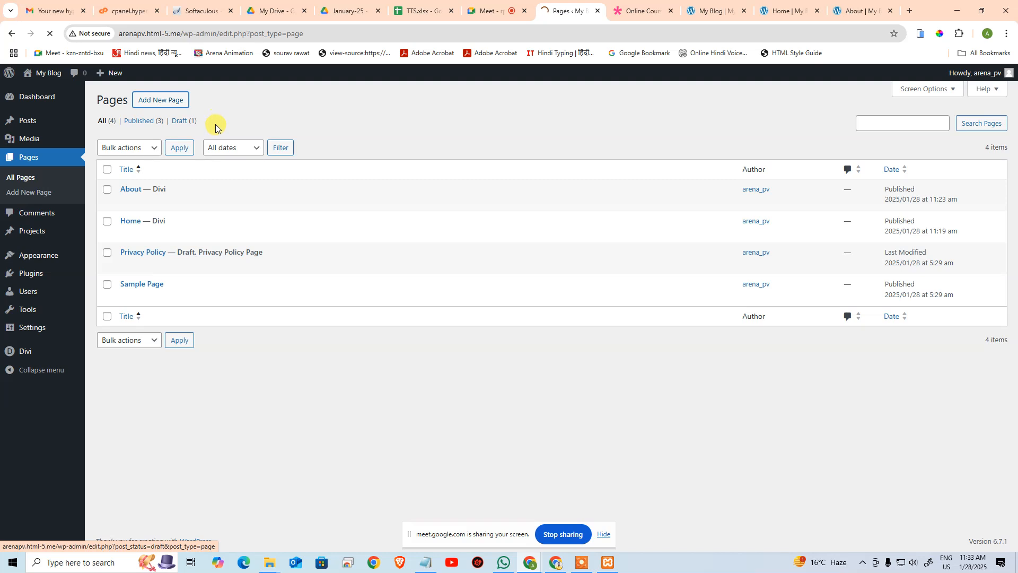
type("Chapters")
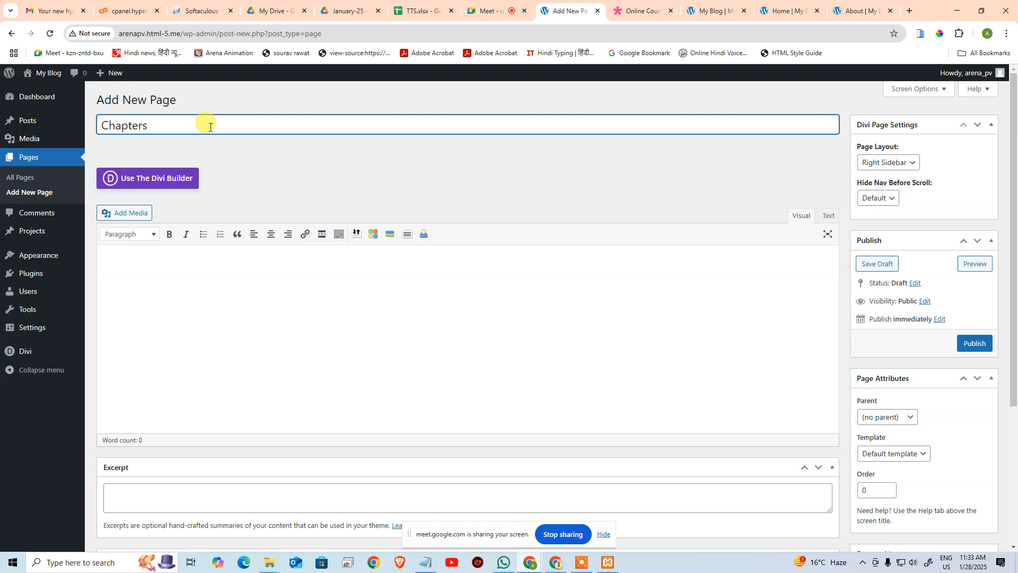
left_click(148, 166)
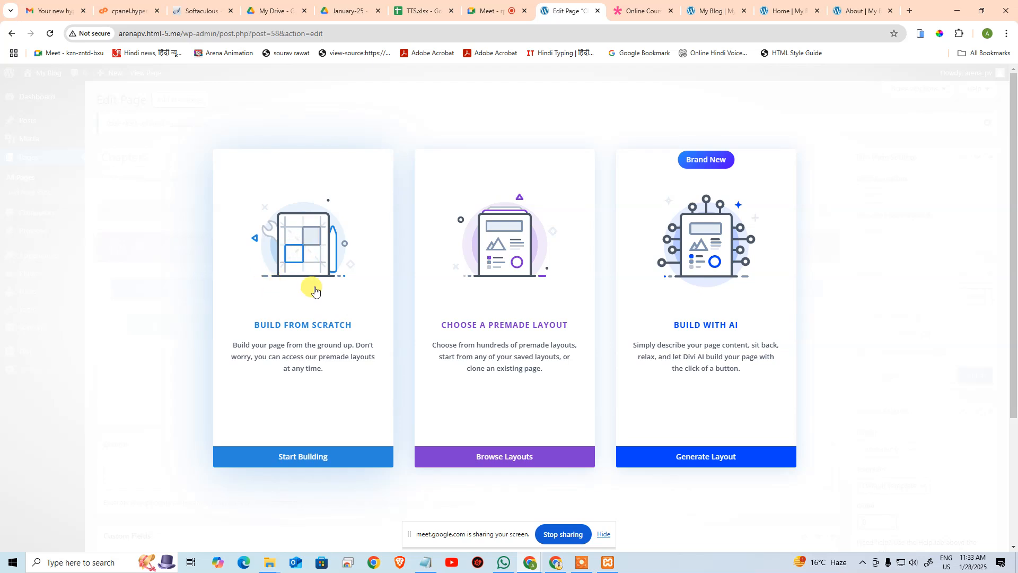
Step: Load the premade Online Course Chapters layout from the Education category into the page and publish it
left_click(478, 454)
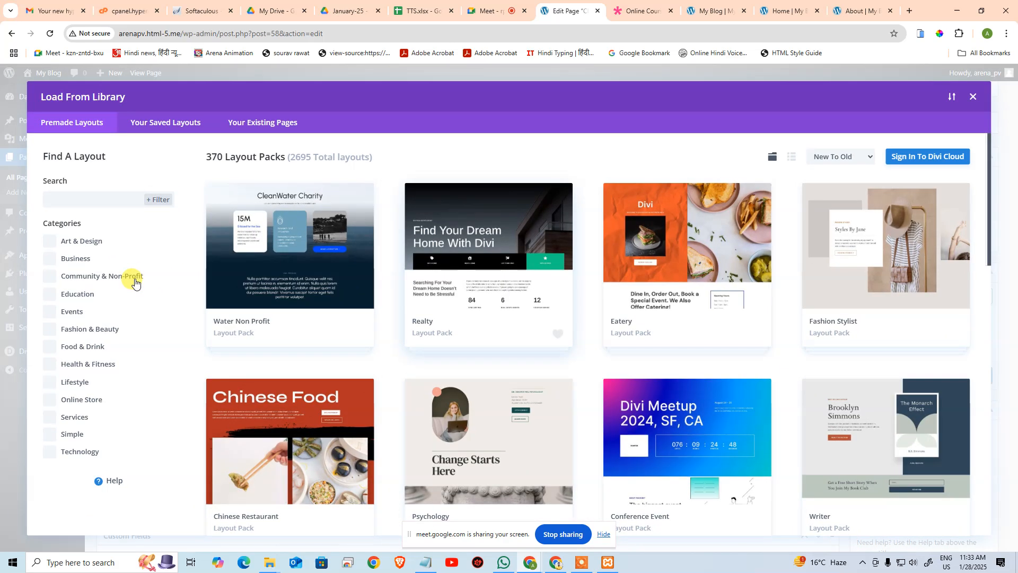
left_click(63, 294)
scroll(706, 341, "down", 4)
left_click(306, 284)
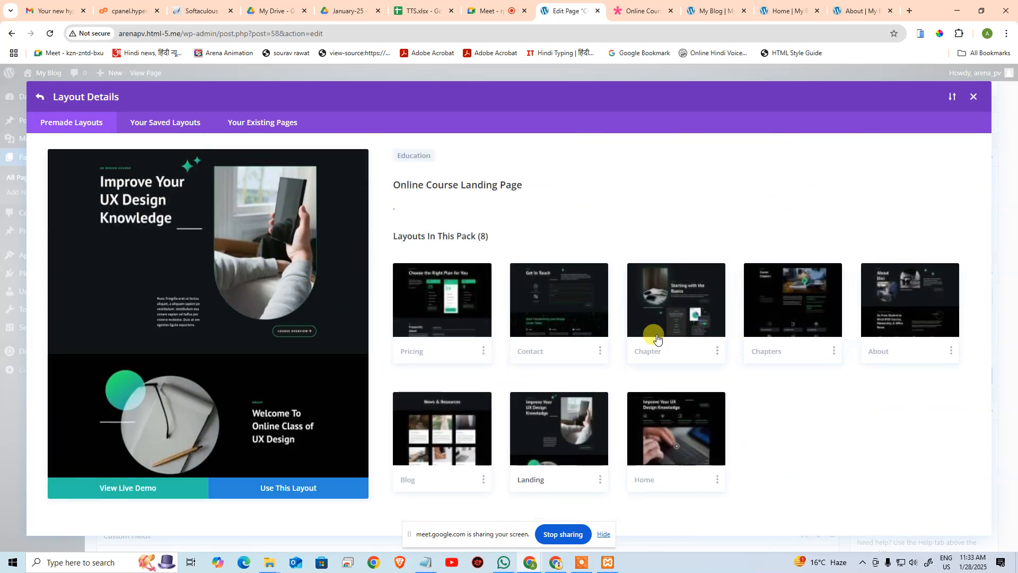
left_click(753, 326)
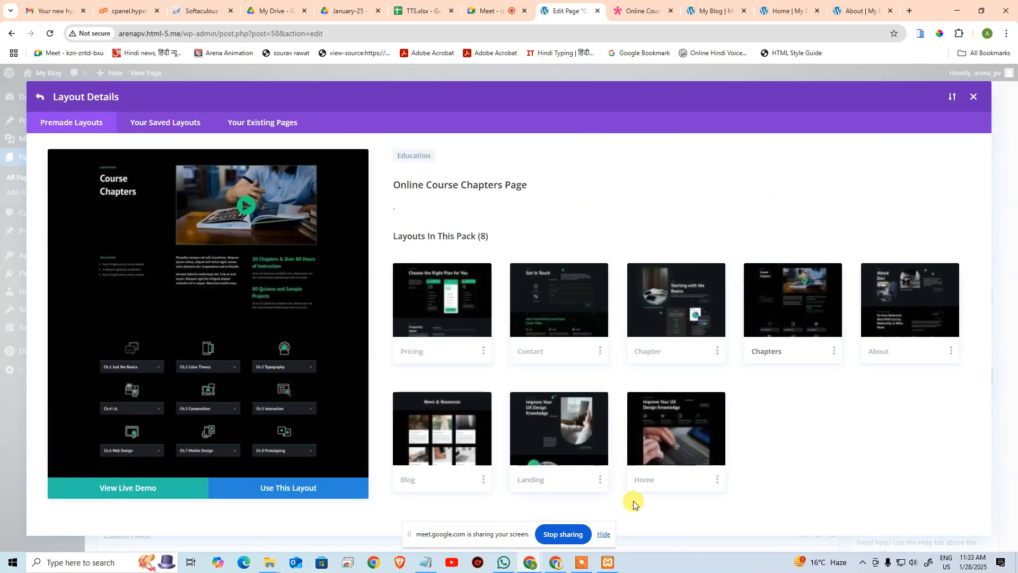
left_click(267, 493)
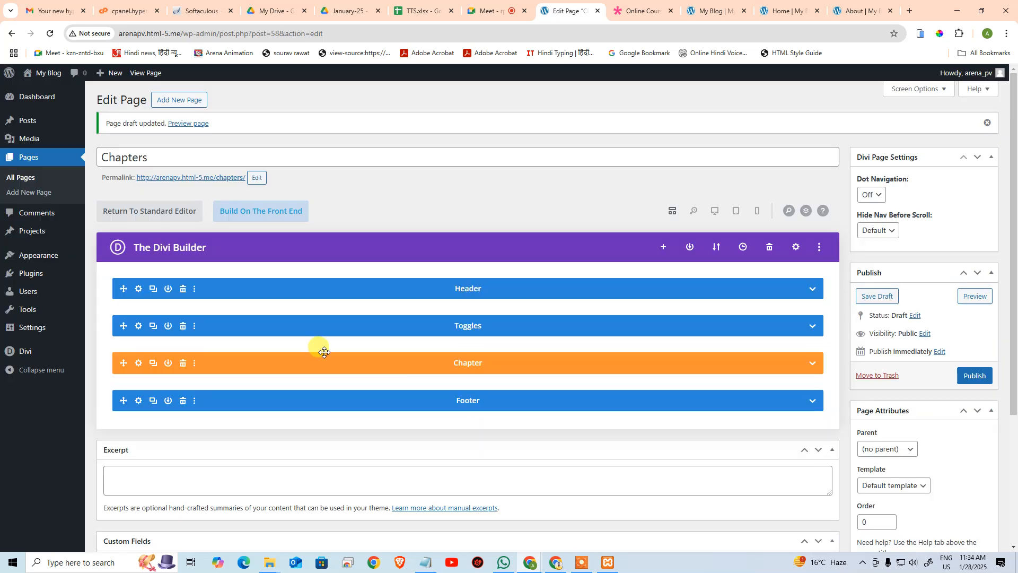
left_click(963, 376)
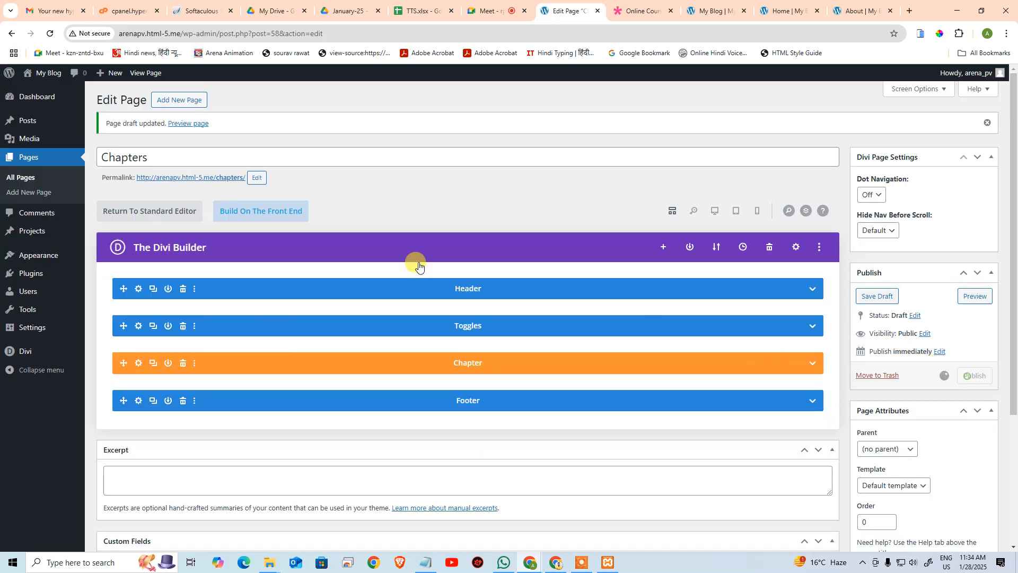
Step: Check the navigation of the Online Course Home live demo for the next page and return to the Chapters page editor
left_click(649, 4)
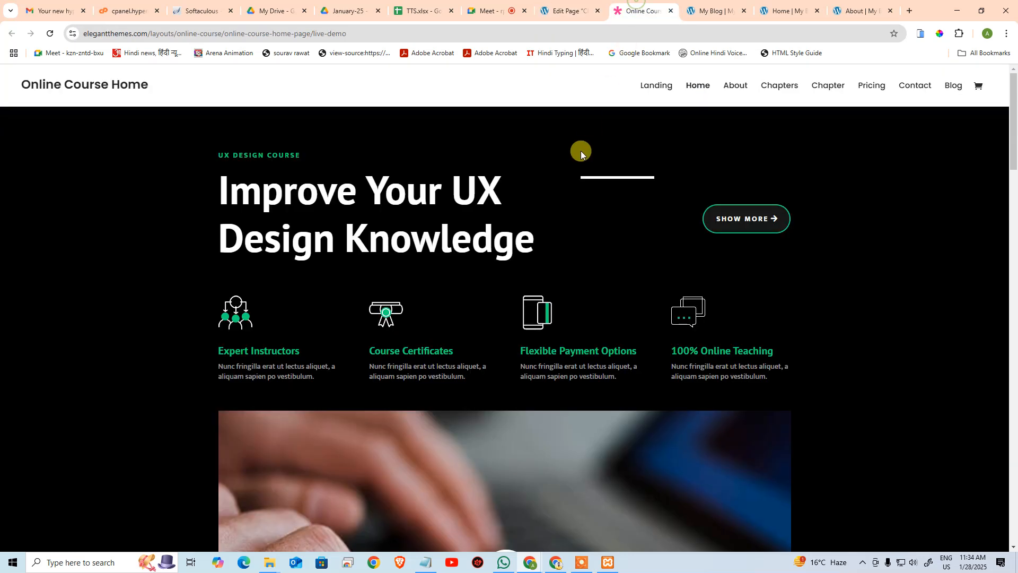
left_click_drag(809, 79, 841, 80)
left_click(836, 72)
left_click(842, 79)
left_click(850, 74)
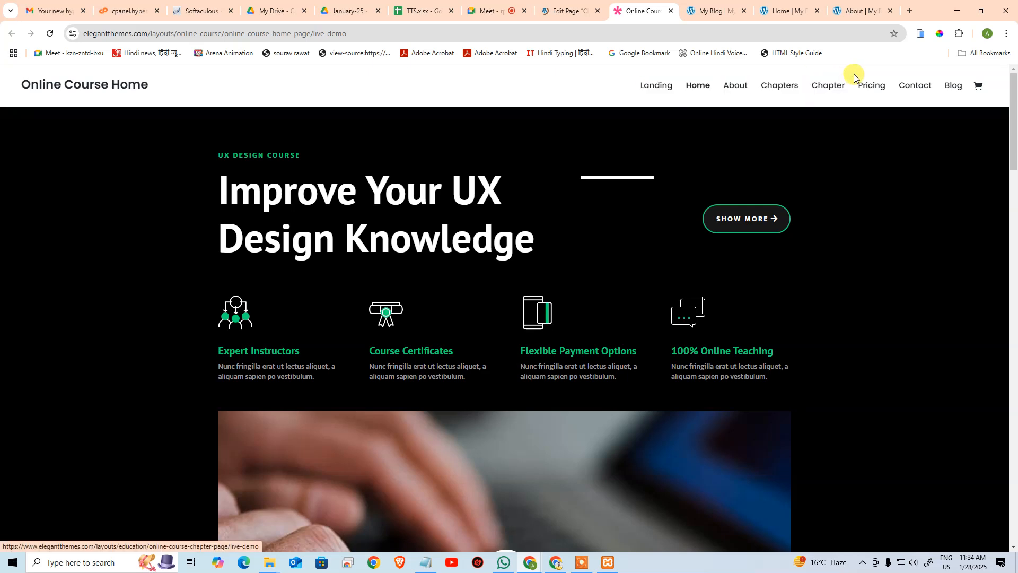
left_click(571, 6)
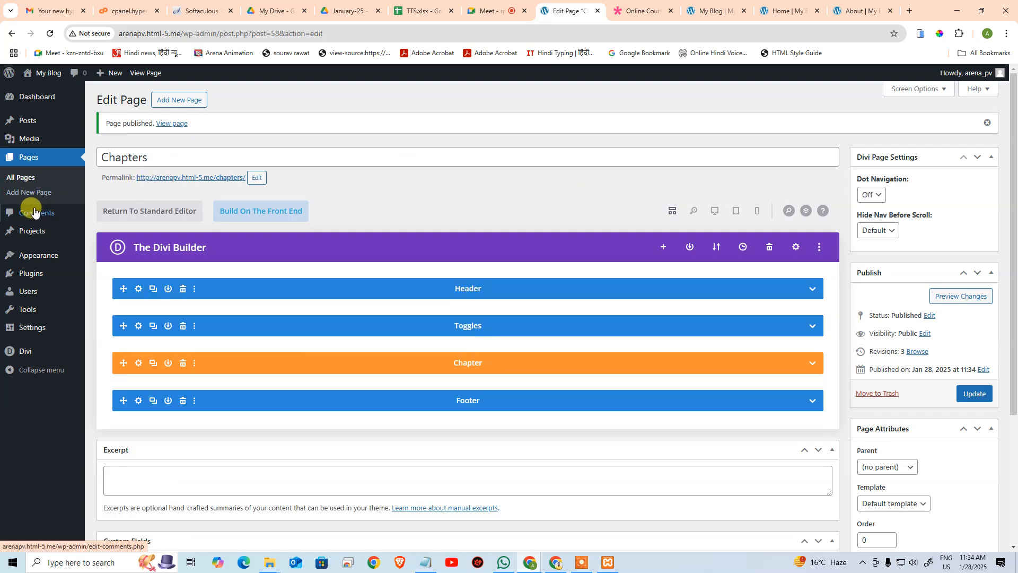
Step: Add a new page titled "Chapter" and enable the Divi Builder on it
left_click(24, 182)
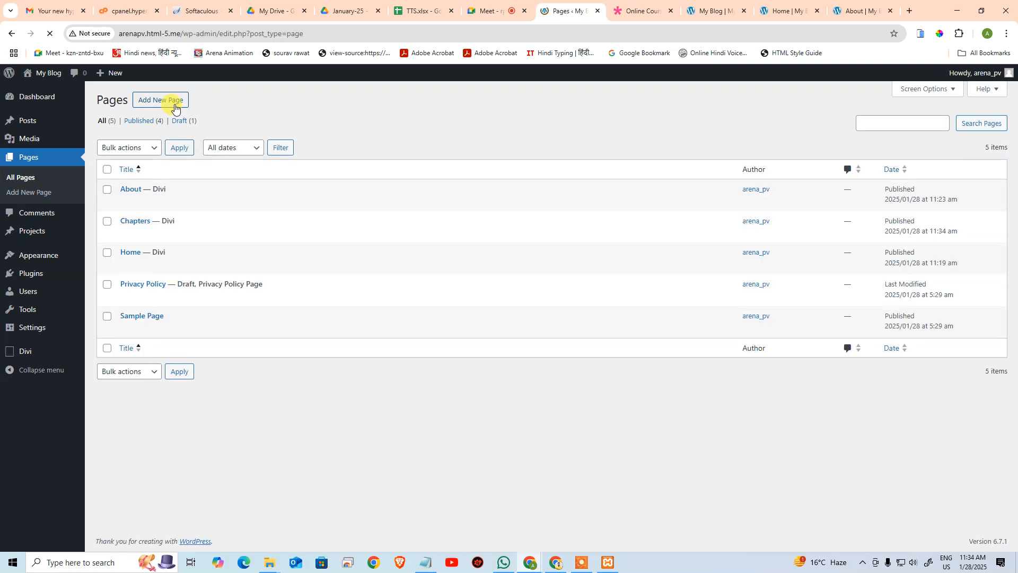
left_click(175, 106)
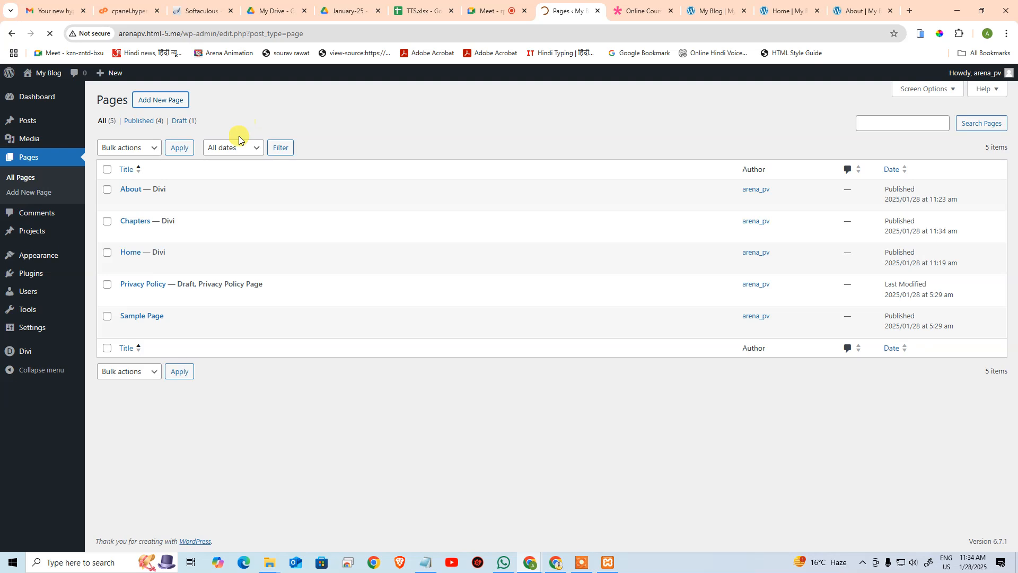
type("Chapter")
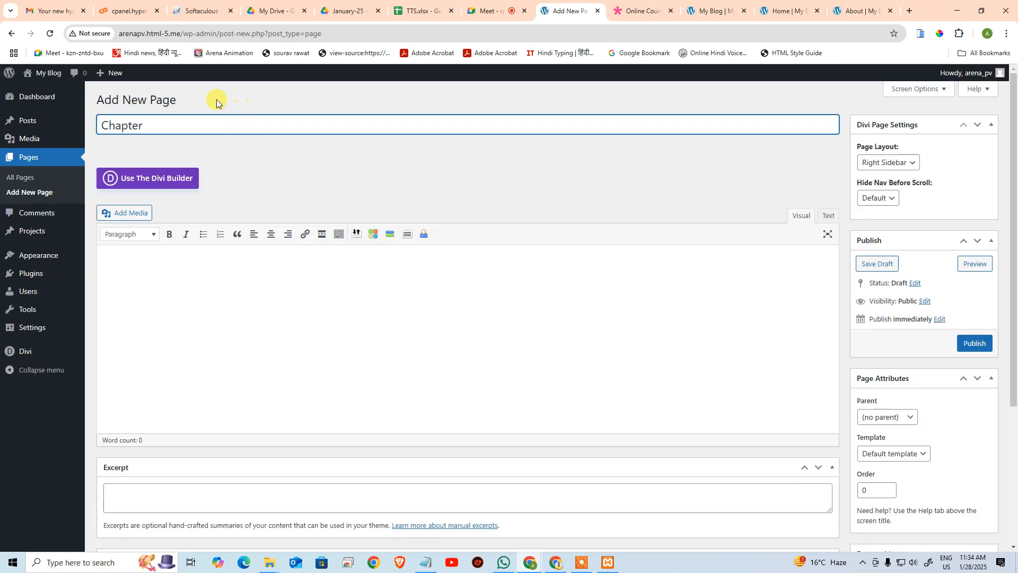
left_click(191, 181)
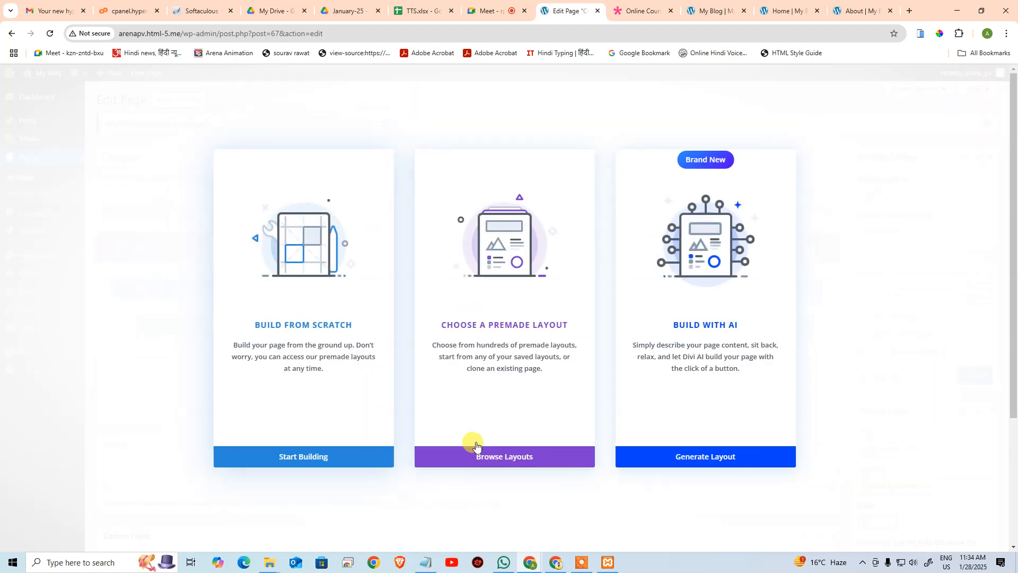
Step: Load the premade Online Course Chapter layout from the Education category into the Chapter page
left_click(479, 455)
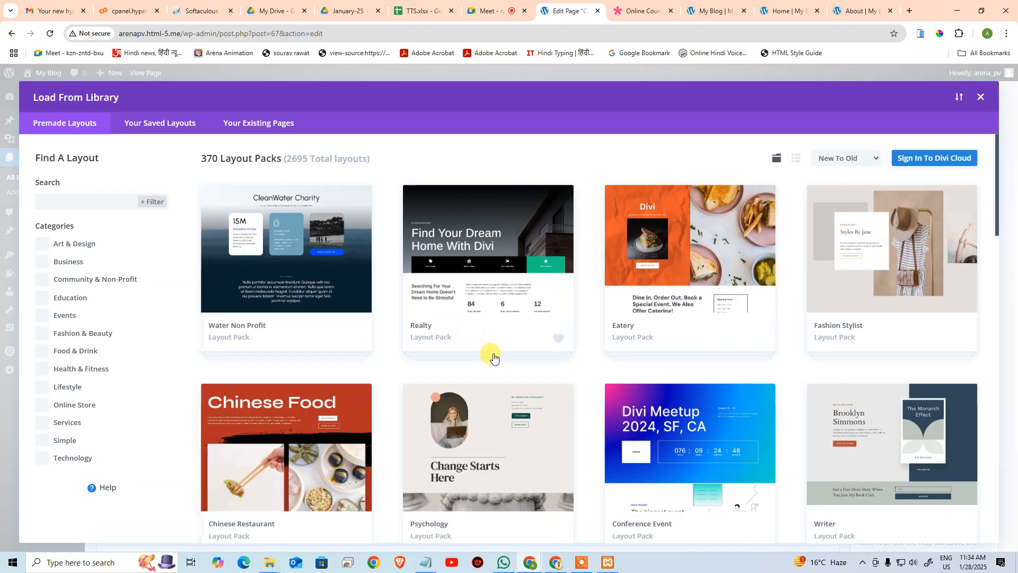
scroll(493, 358, "down", 5)
scroll(81, 242, "up", 4)
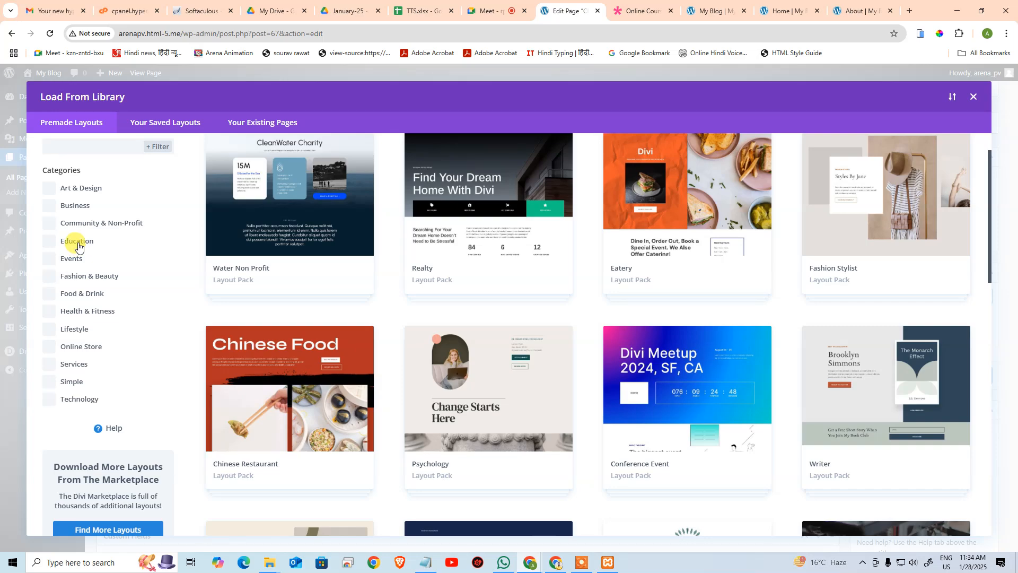
left_click(78, 244)
scroll(586, 352, "down", 3)
scroll(586, 352, "up", 2)
left_click(290, 307)
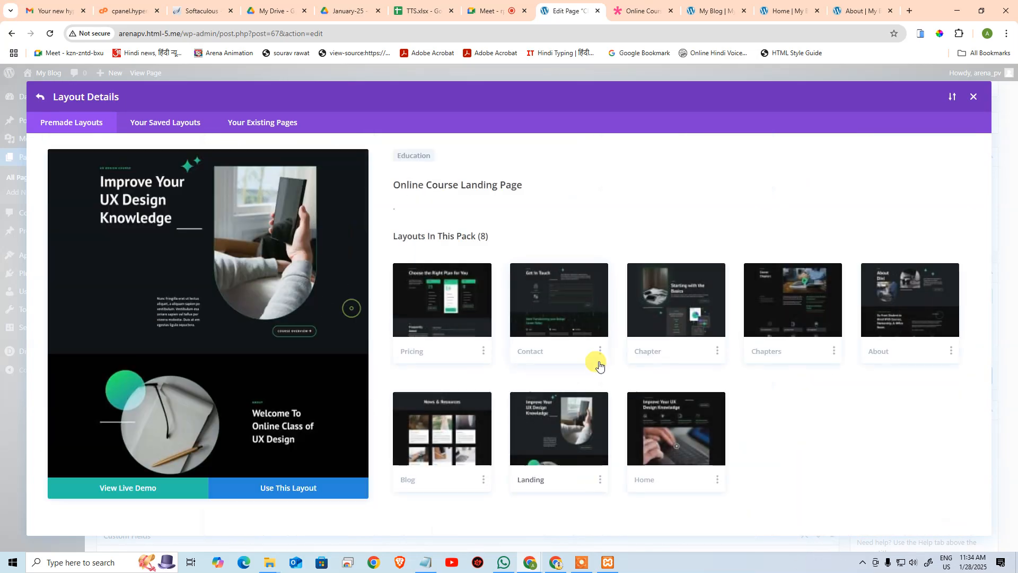
left_click(673, 300)
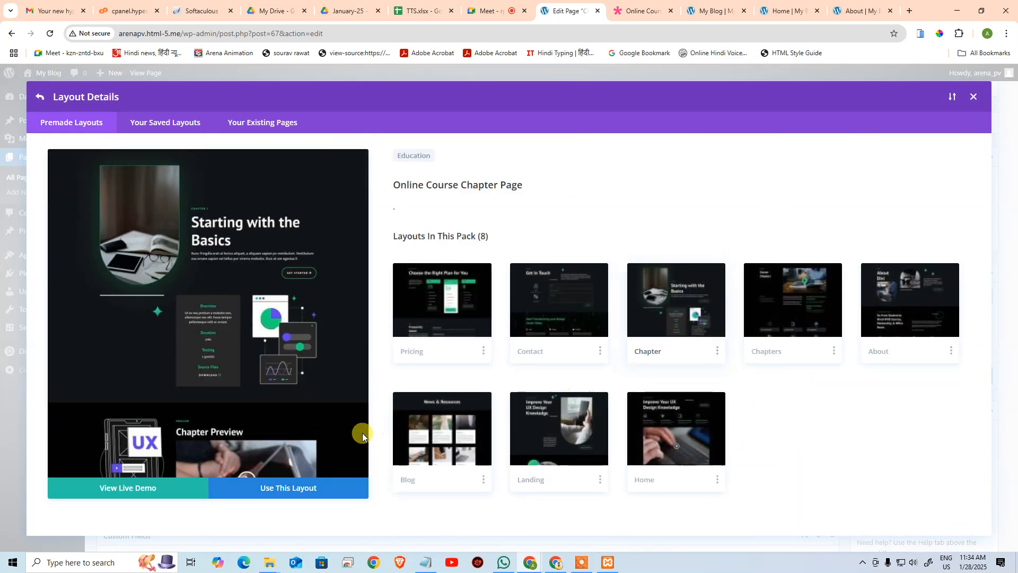
left_click(302, 482)
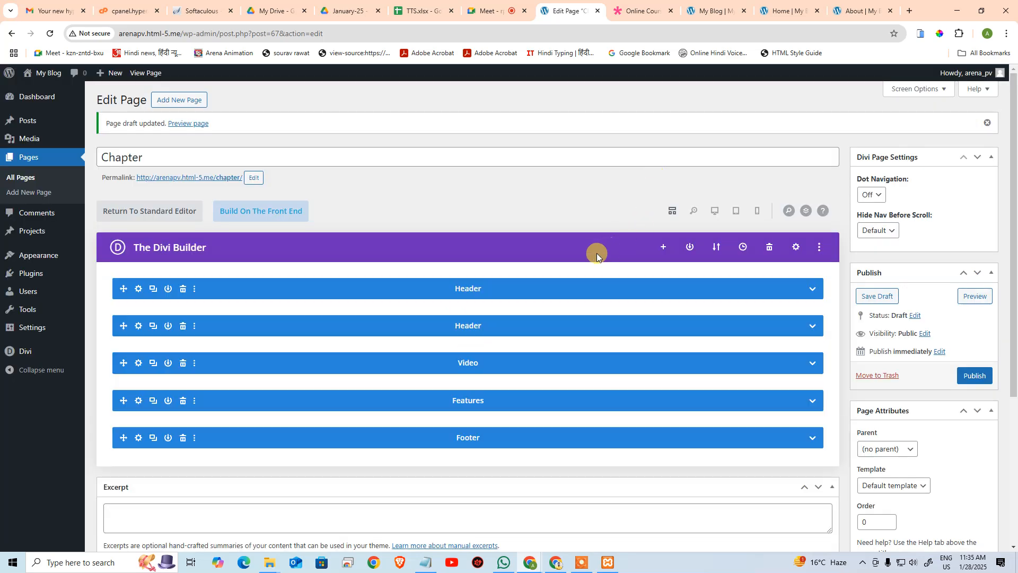
Step: Review the Chapter page's sections and publish the page
scroll(508, 291, "down", 4)
scroll(488, 281, "up", 4)
left_click(655, 18)
left_click(572, 11)
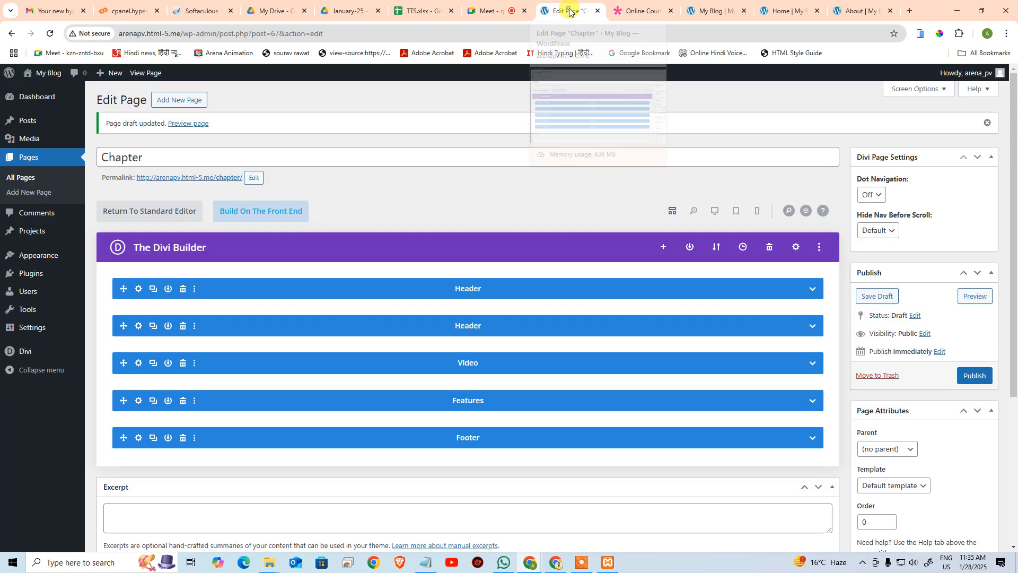
left_click(973, 376)
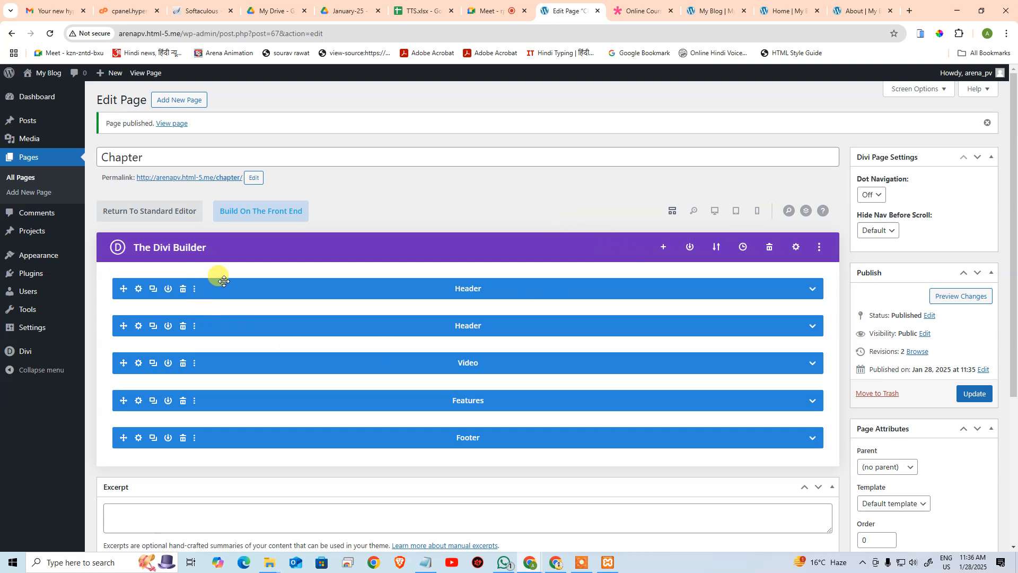
Step: Open the list of all pages in a new browser tab and switch to it
key("alt+Tab")
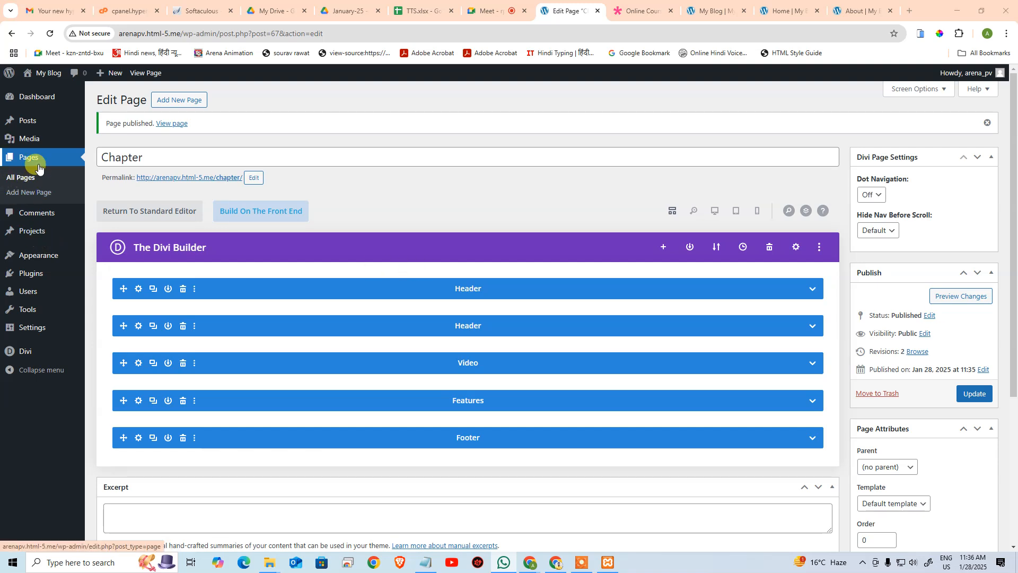
middle_click(16, 178)
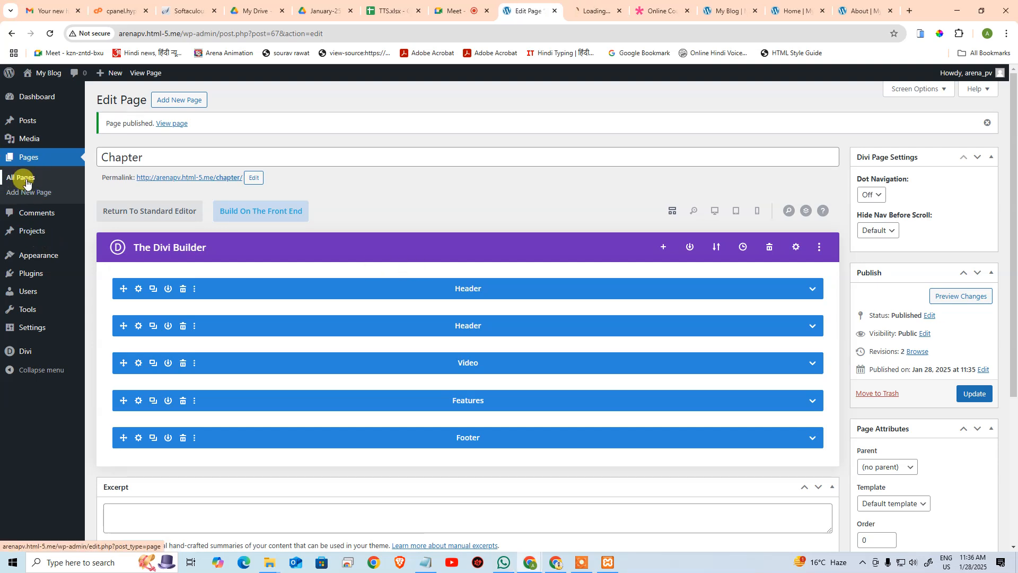
left_click(592, 6)
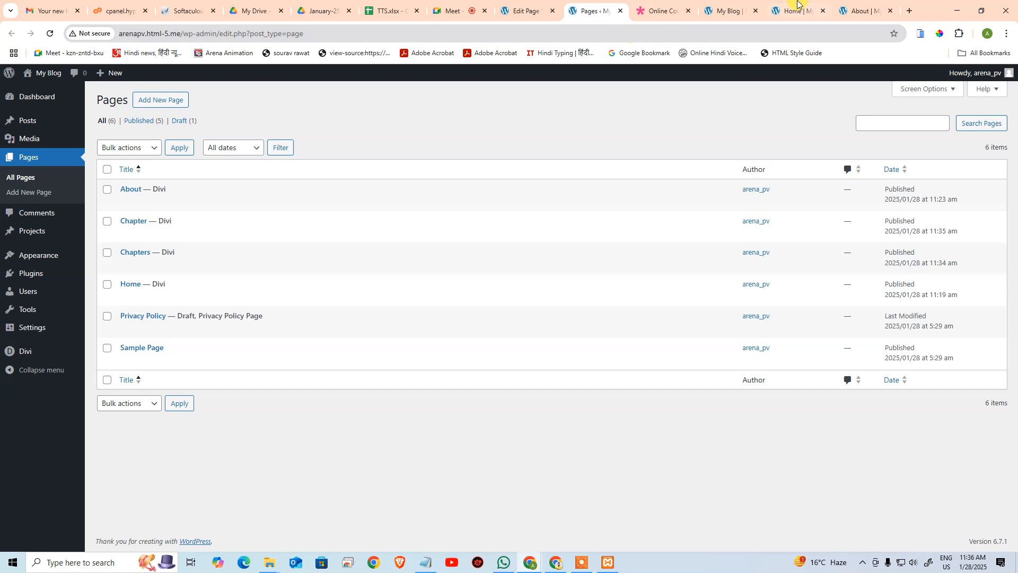
Step: View the blog front page and the live Home and About pages, and return to the Pages list
left_click(731, 8)
left_click(792, 10)
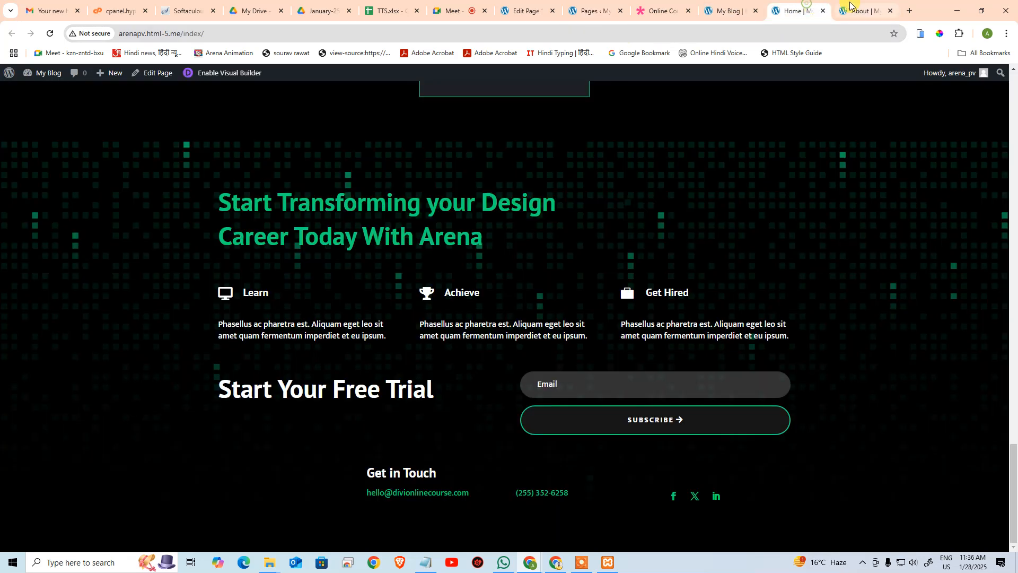
left_click(849, 7)
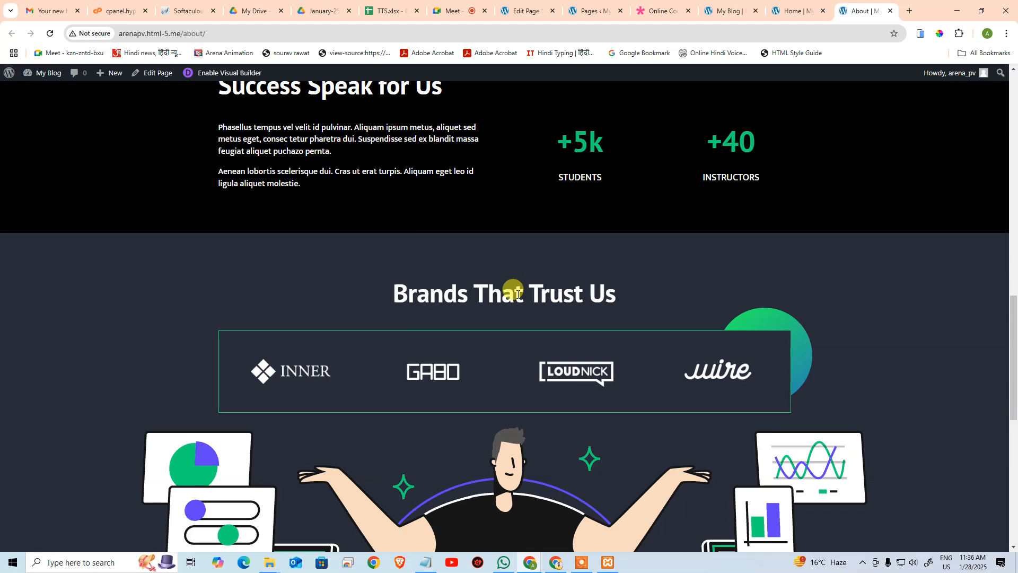
left_click(722, 9)
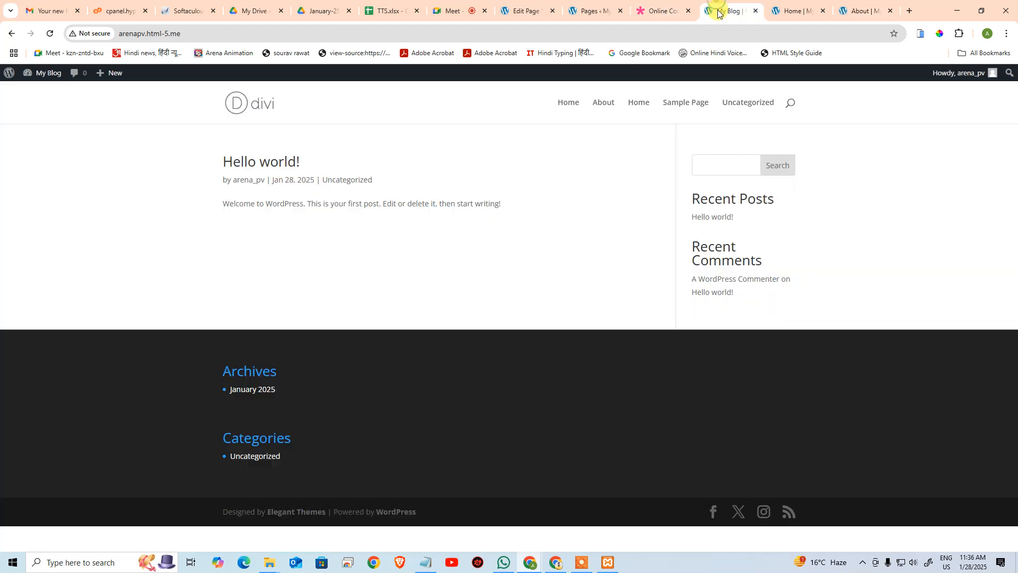
left_click(659, 10)
left_click(587, 7)
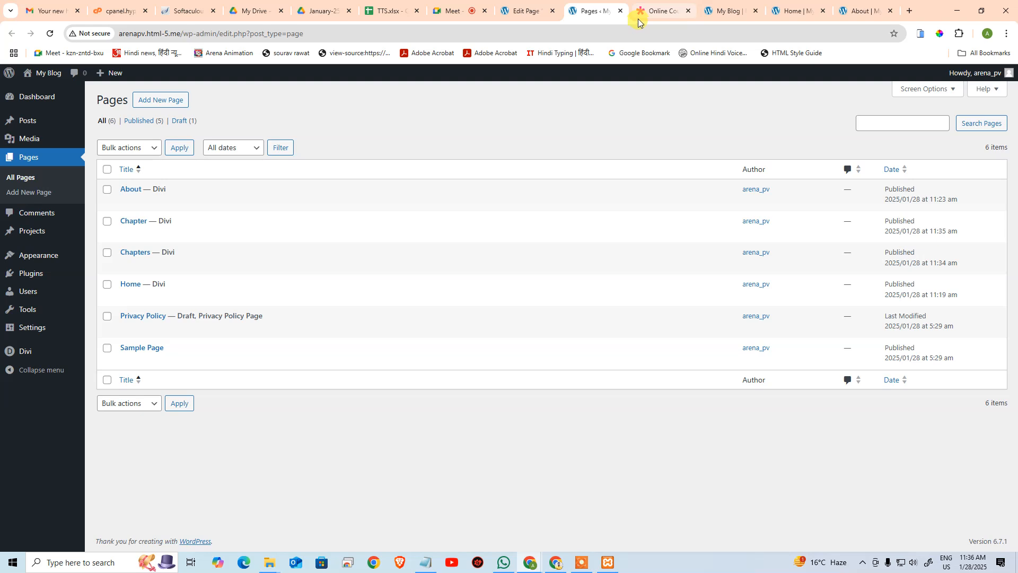
Step: Revisit the open site pages and examine the live About page from its heading down to the footer
mouse_move(638, 19)
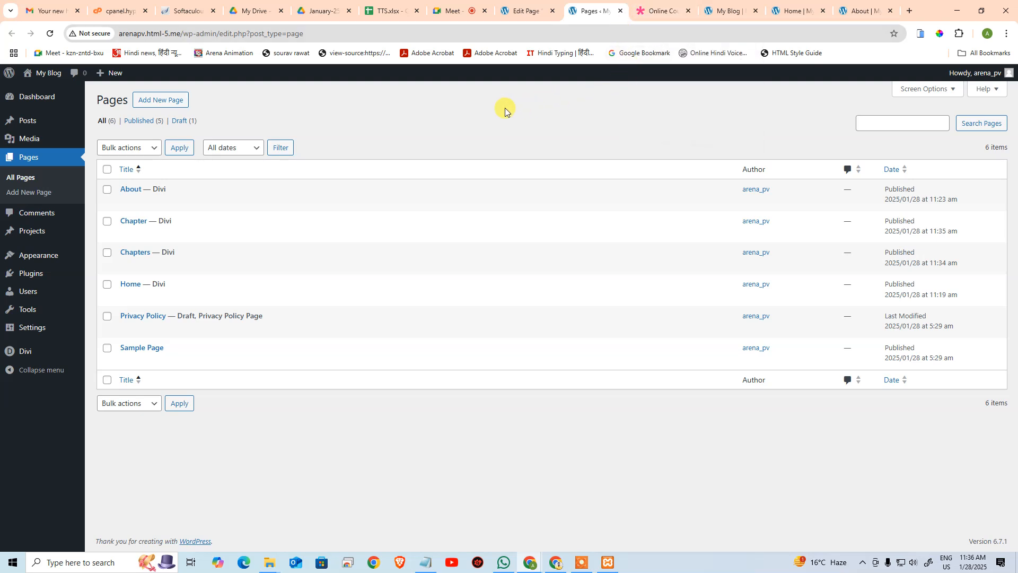
left_click(715, 8)
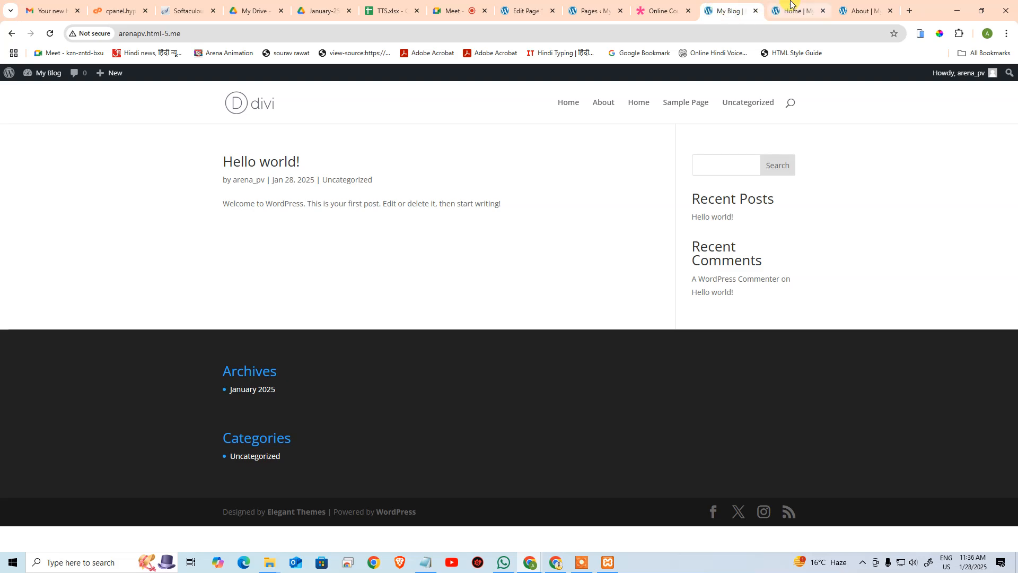
left_click(790, 8)
left_click(860, 9)
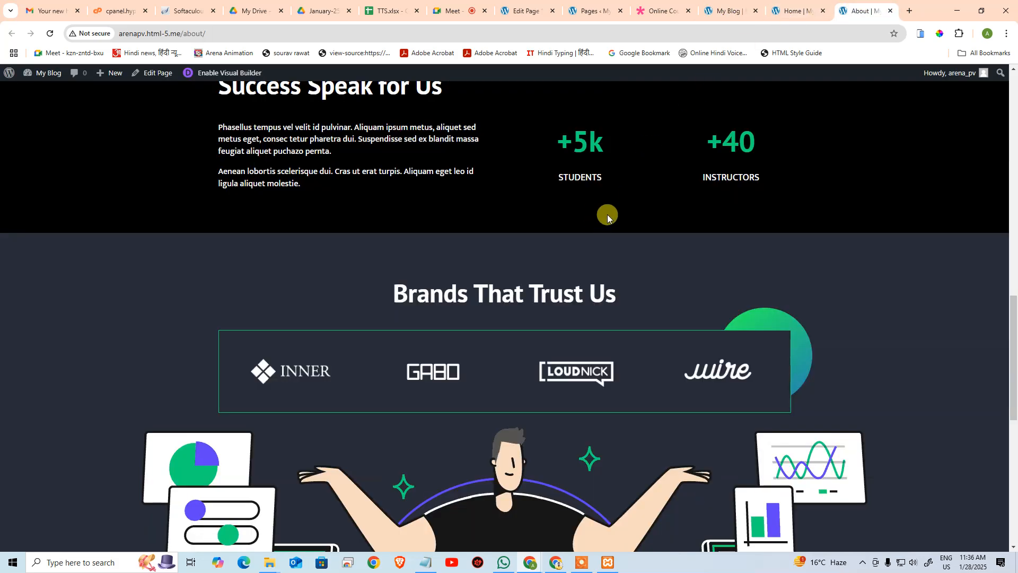
scroll(599, 212, "down", 6)
scroll(644, 240, "up", 15)
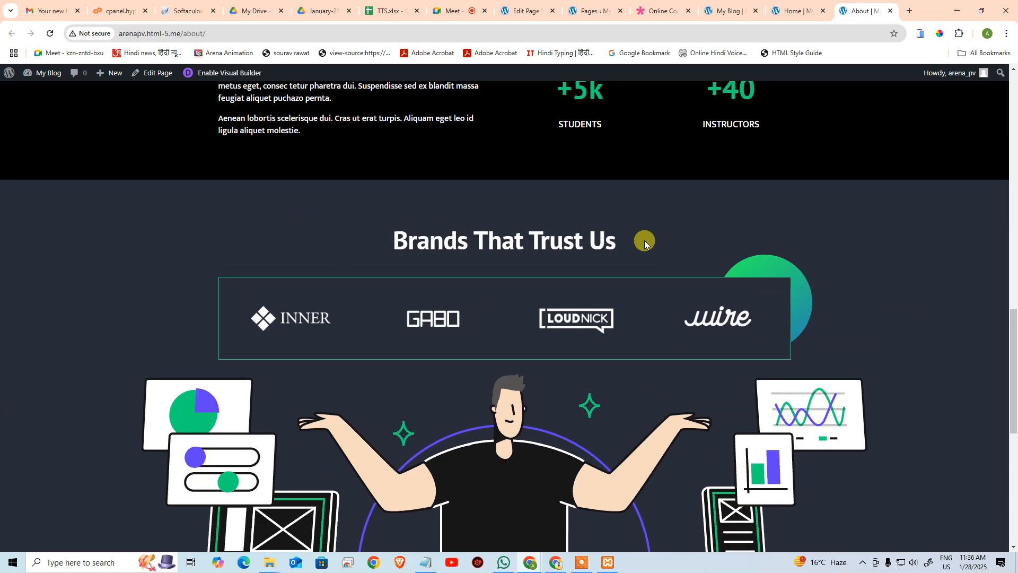
scroll(656, 240, "up", 7)
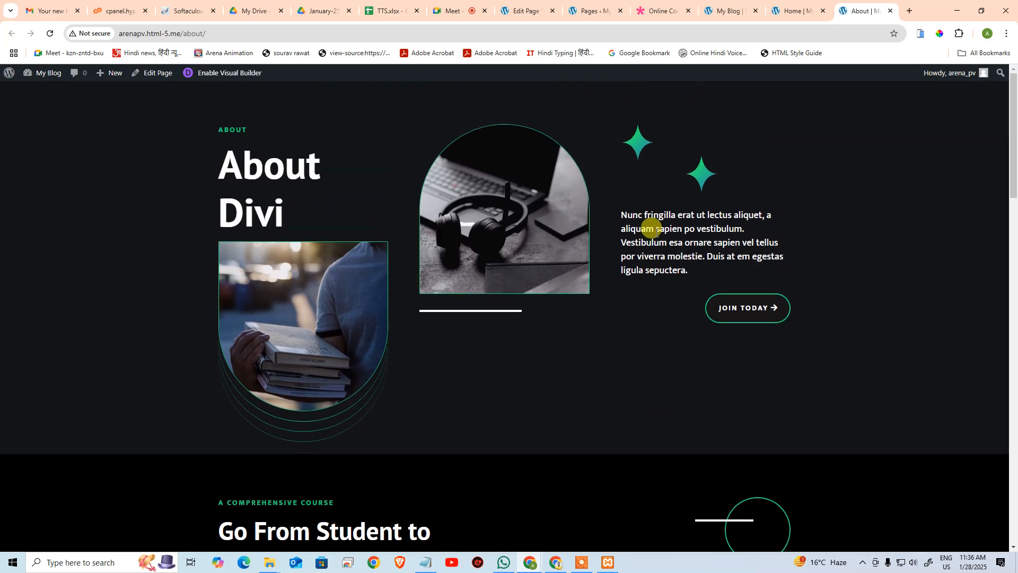
scroll(656, 228, "down", 20)
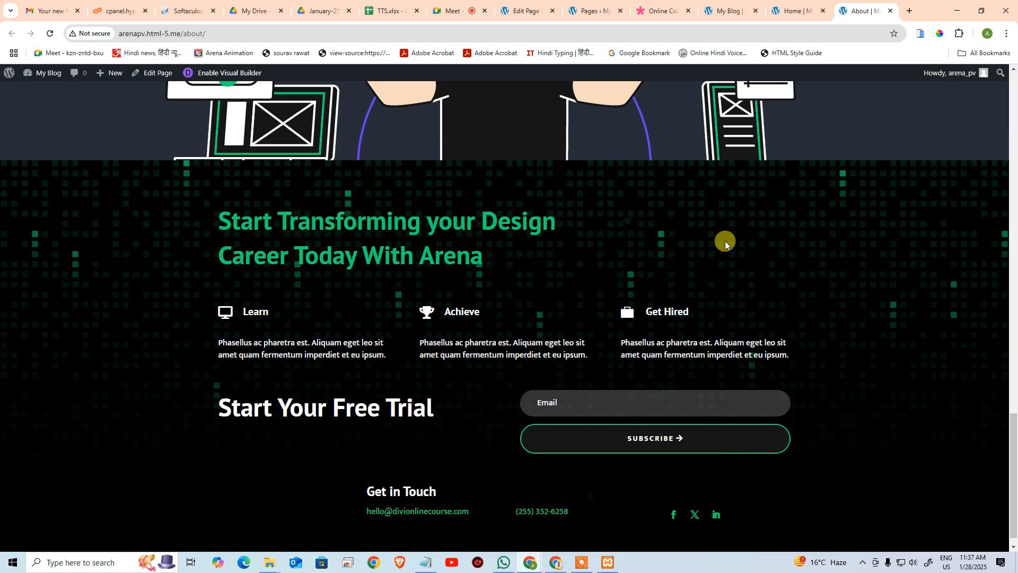
Step: Search the web for "ajanta and ellora caves" in a new browser tab and show the image results
left_click(909, 11)
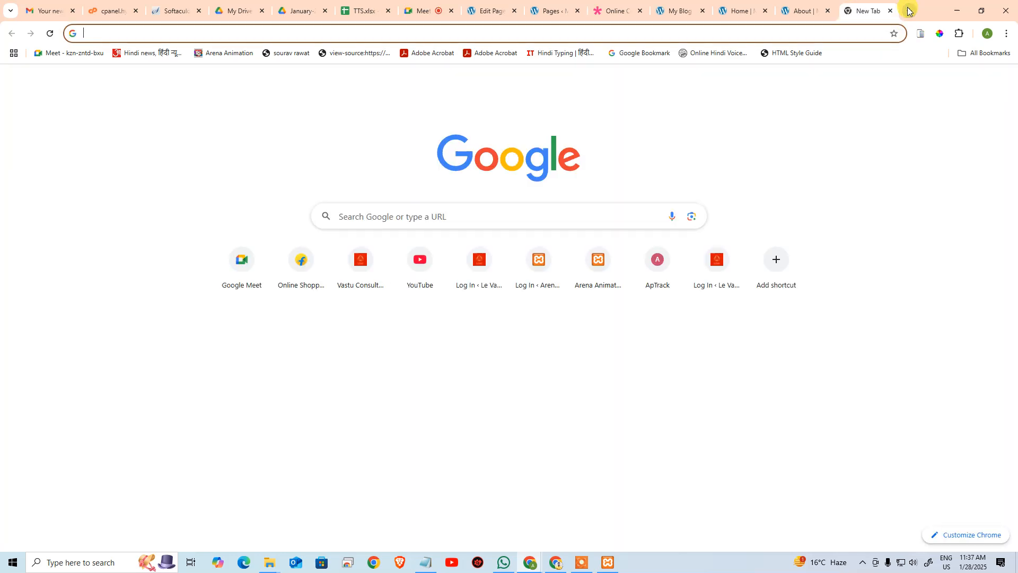
type("ajanta a")
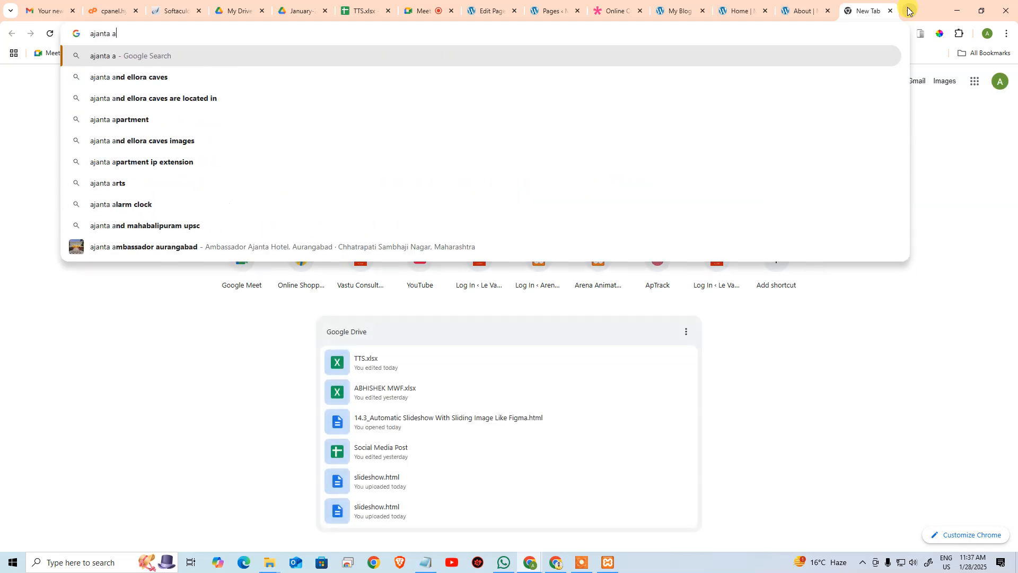
key("Down")
key("Return")
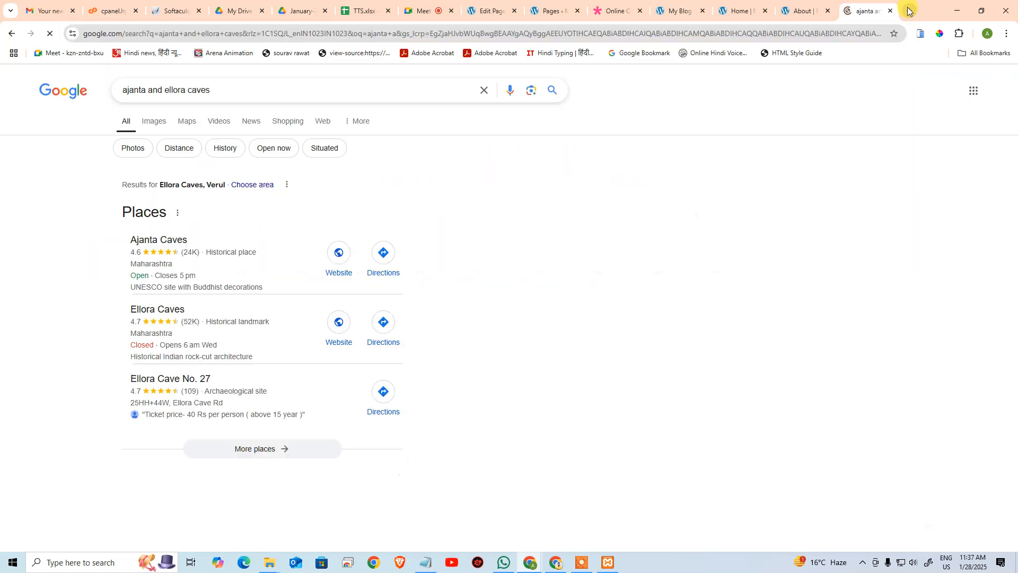
left_click(154, 121)
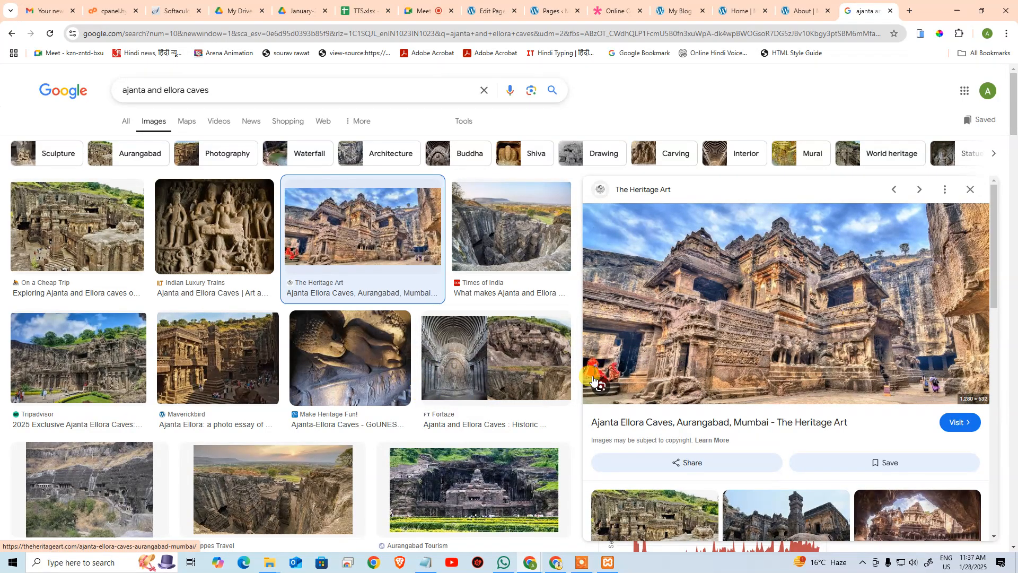
Step: Preview the Fortaze photo of the caves, browse the related images, and close the search tab to return to the About page
left_click(569, 337)
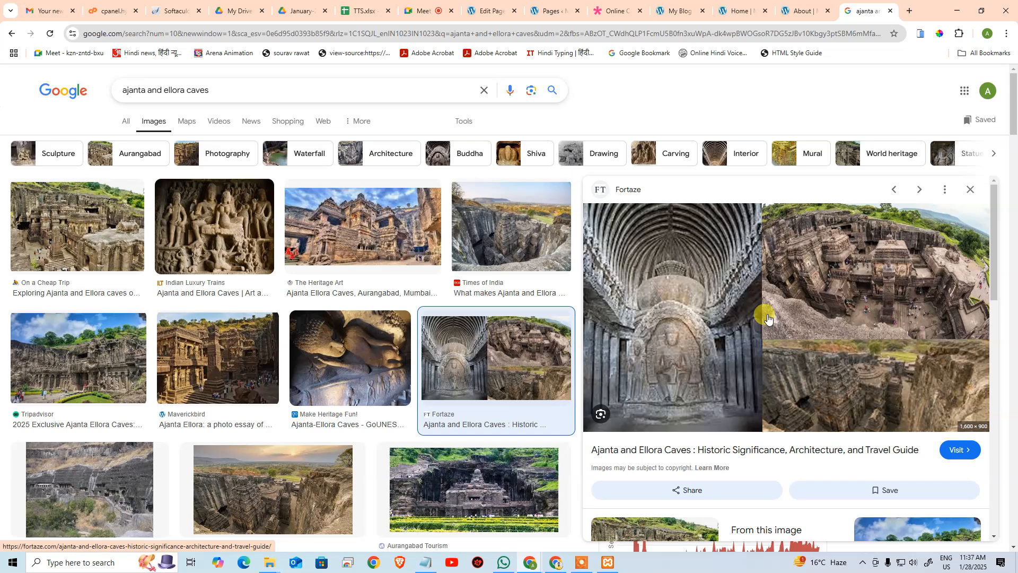
scroll(767, 318, "down", 3)
scroll(240, 370, "down", 2)
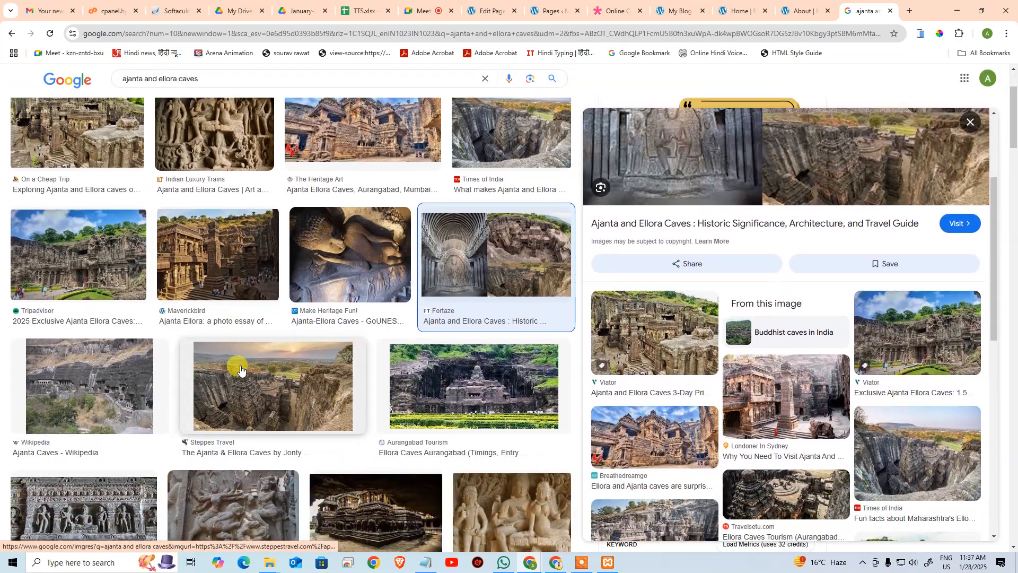
scroll(240, 370, "down", 1)
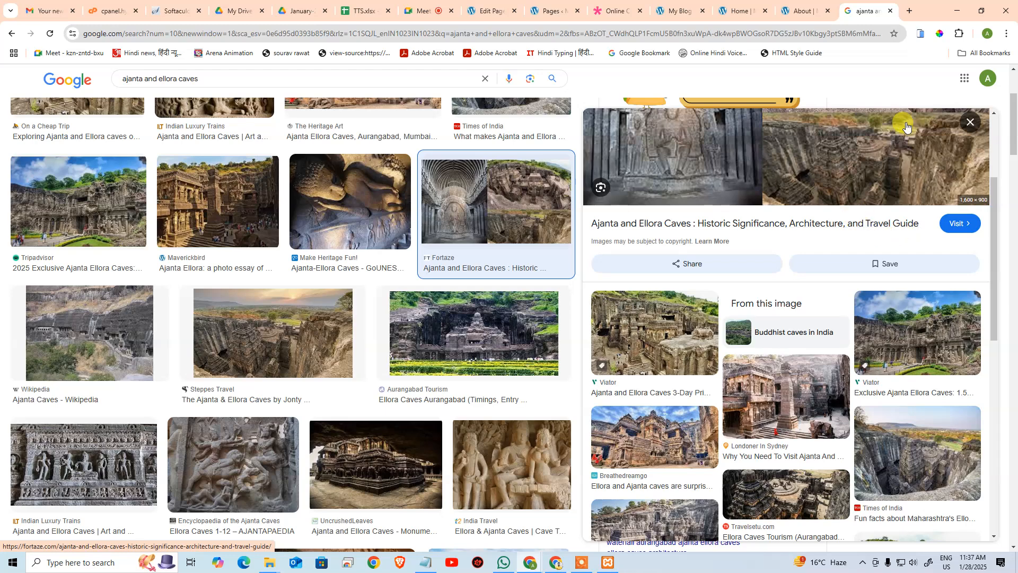
scroll(883, 166, "down", 7)
scroll(315, 220, "down", 1)
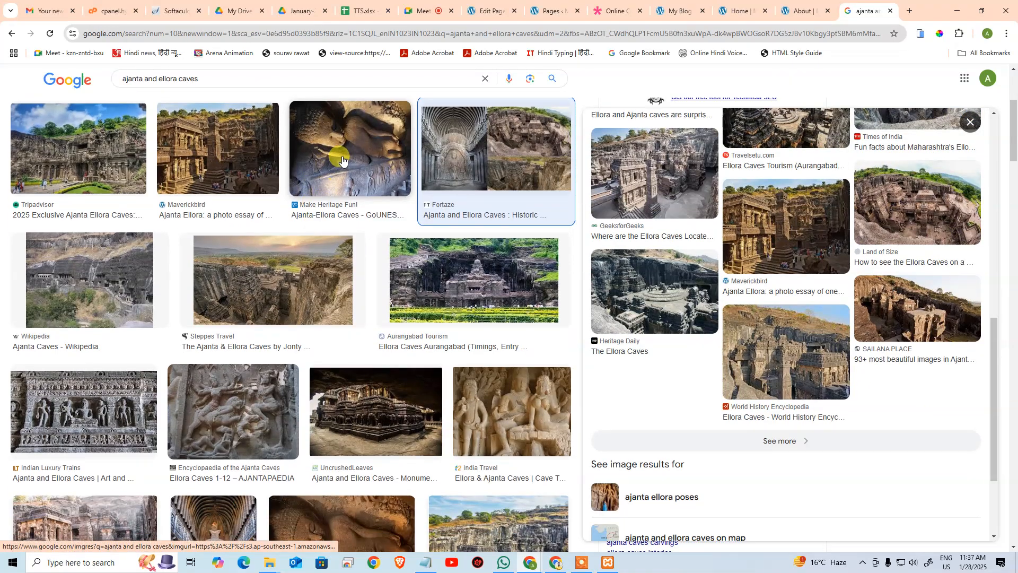
scroll(341, 160, "up", 4)
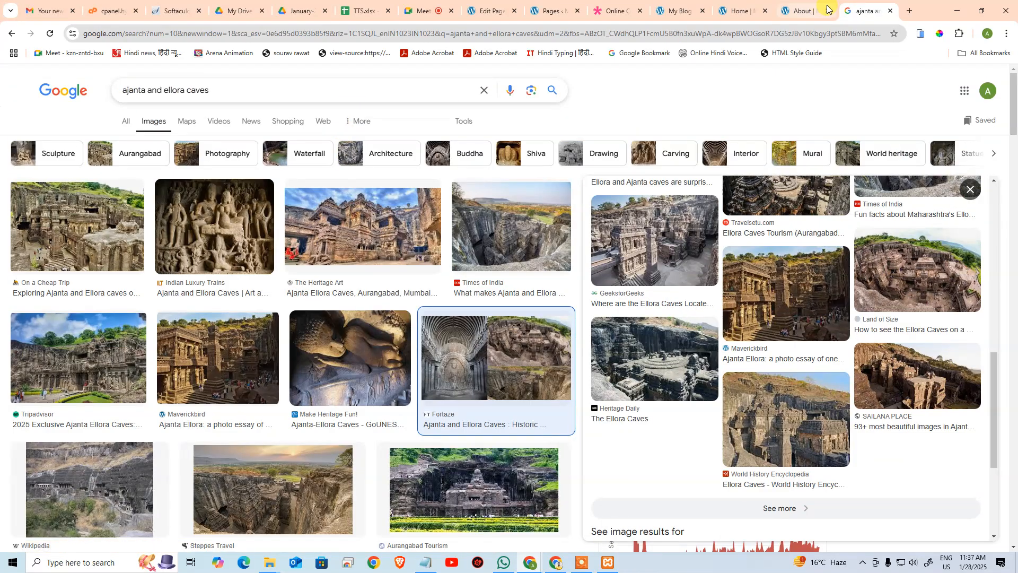
left_click(891, 11)
scroll(755, 307, "down", 1)
key("alt+Tab")
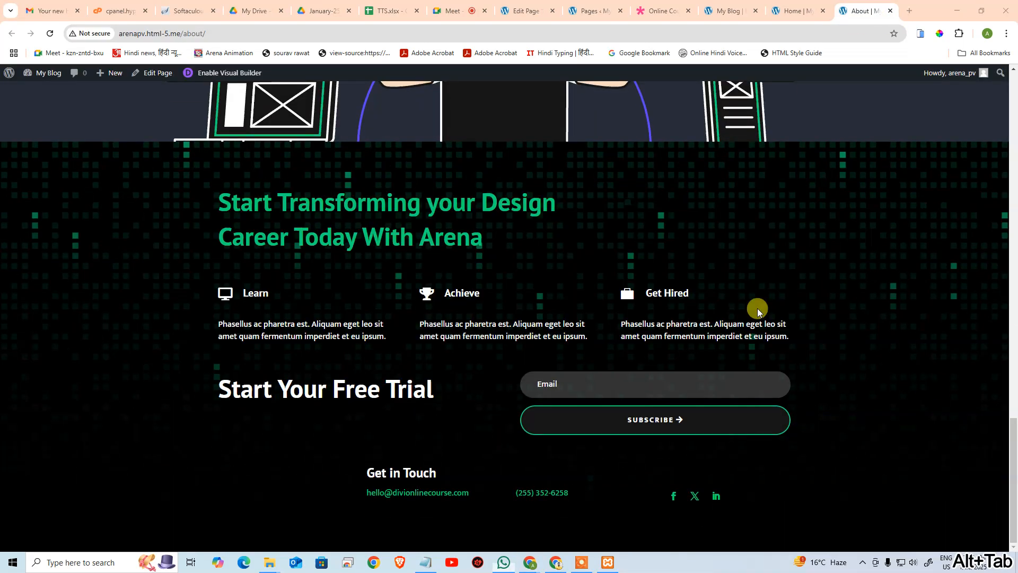
Step: Search the web for "gilbert hill" in a new browser tab
left_click(913, 16)
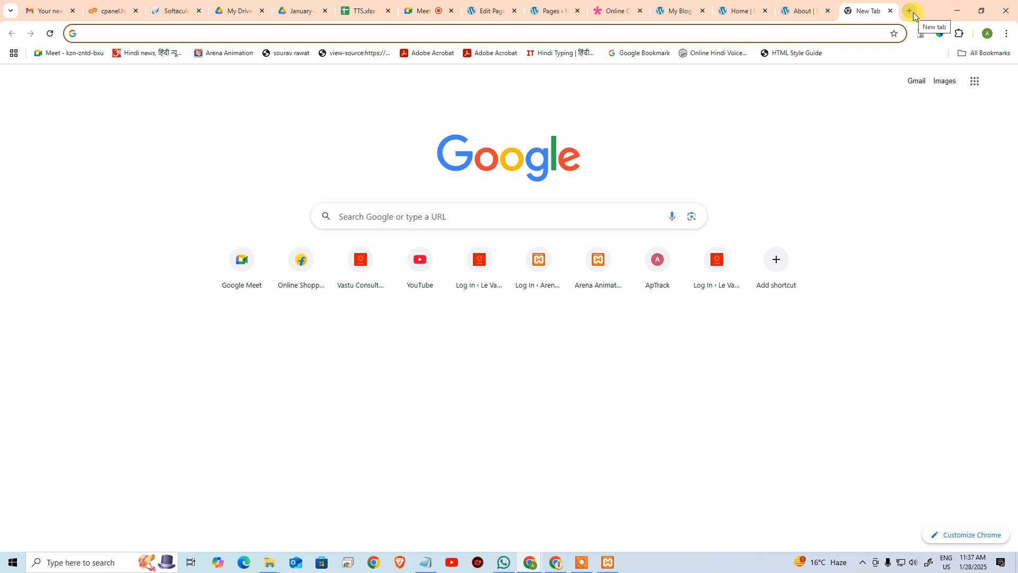
type("gilb")
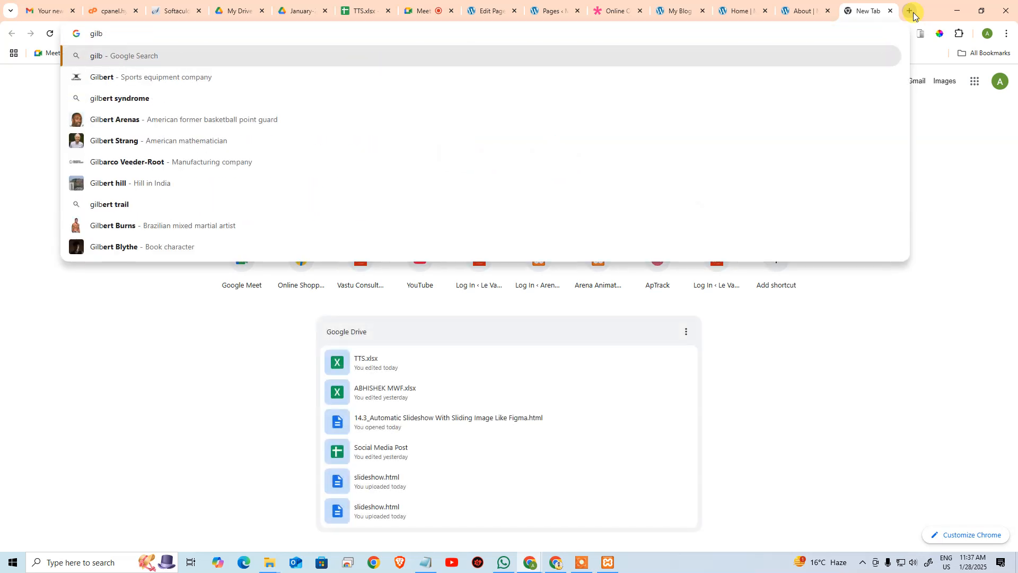
type("ert")
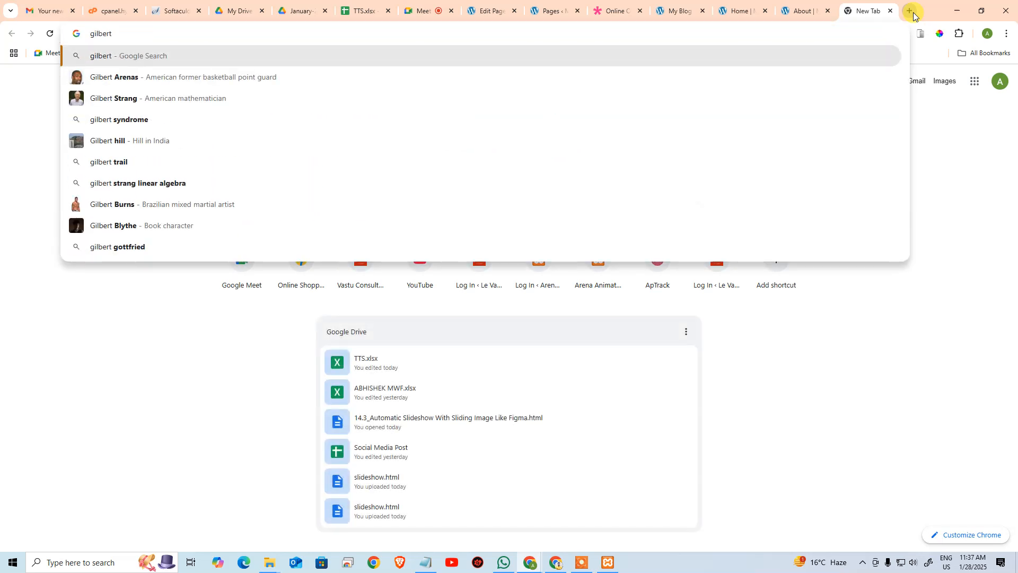
key("Down")
key("Down")
key("Down")
key("Down")
key("Return")
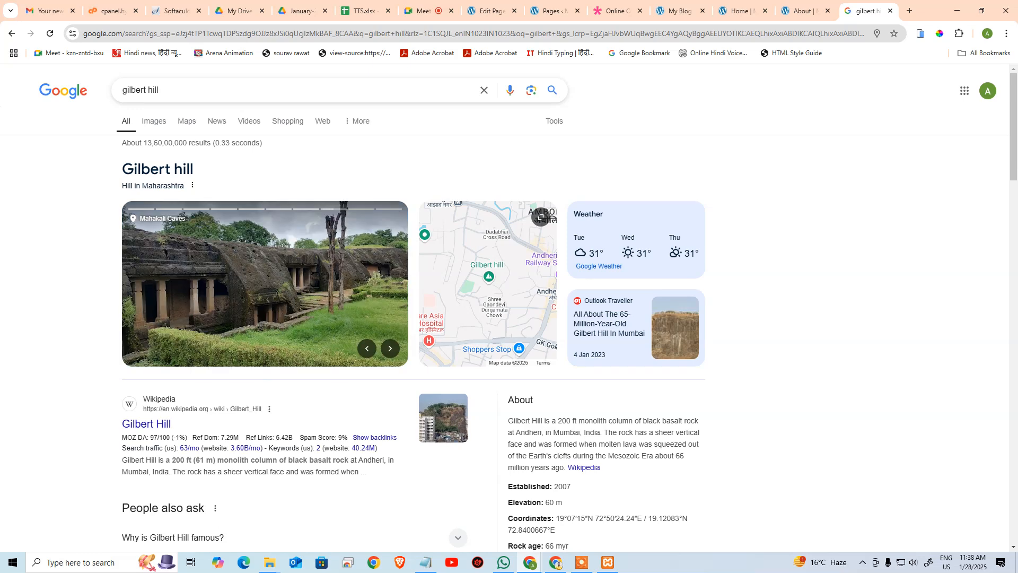
left_click(9, 34)
left_click(29, 34)
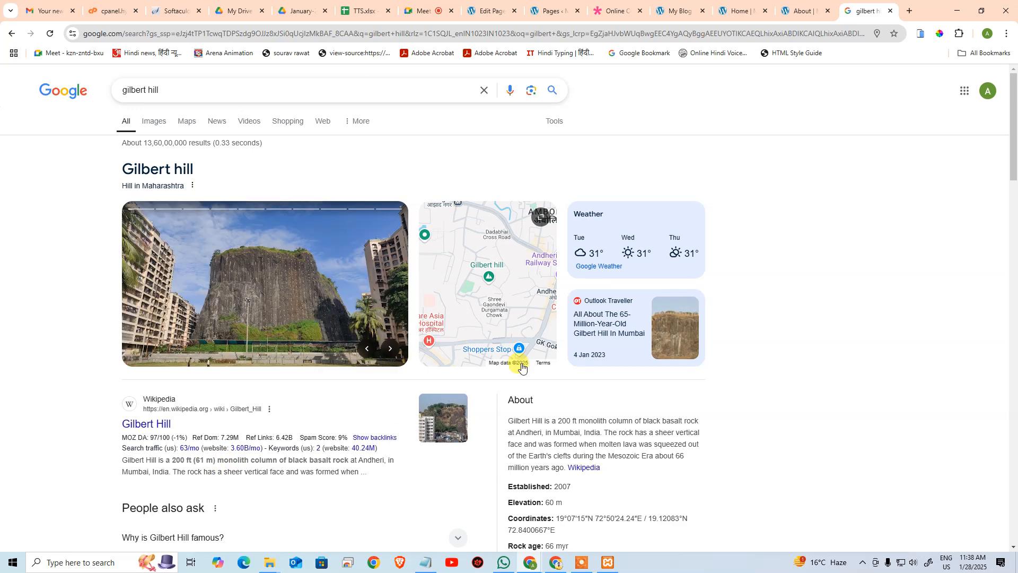
Step: Read the About description of Gilbert Hill and expand the question "Why is Gilbert Hill famous?"
scroll(345, 228, "down", 1)
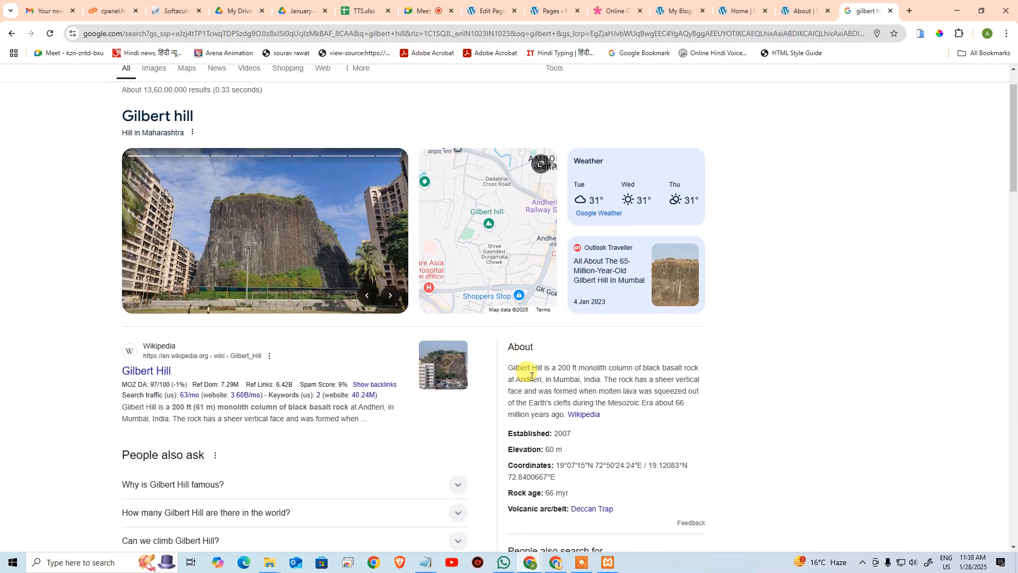
left_click_drag(507, 366, 707, 411)
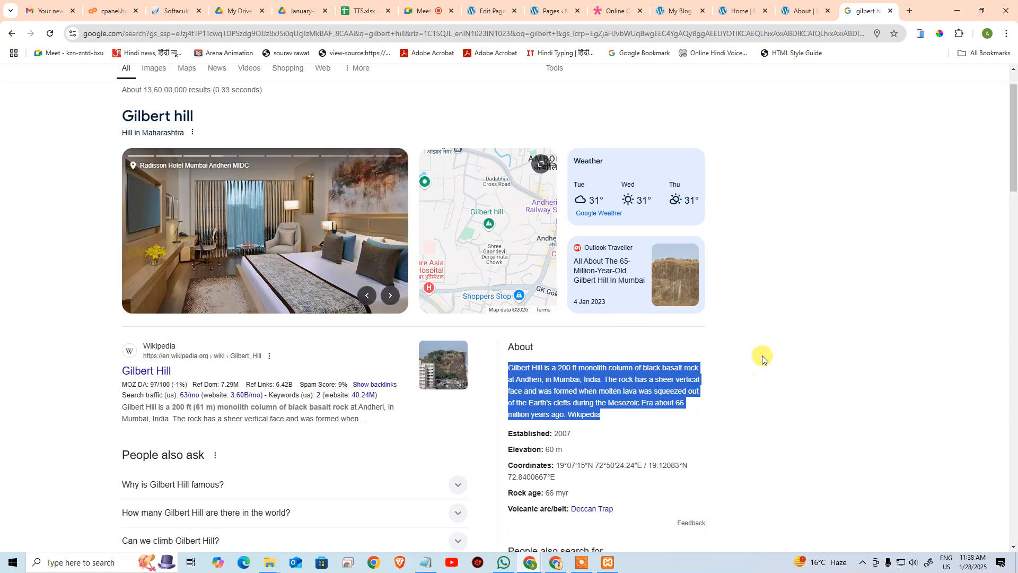
scroll(762, 356, "down", 1)
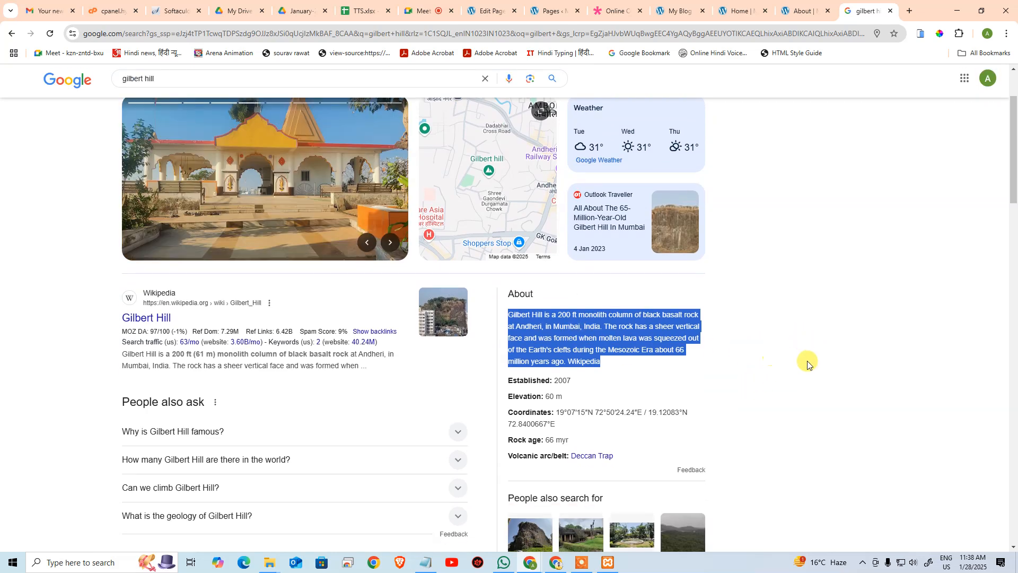
scroll(817, 356, "down", 2)
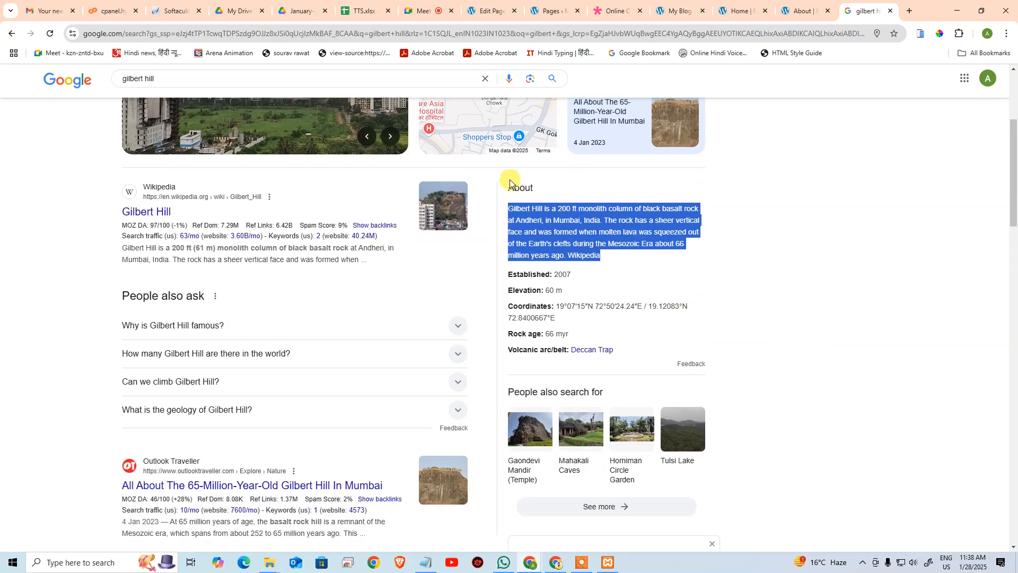
scroll(513, 183, "up", 1)
left_click(185, 386)
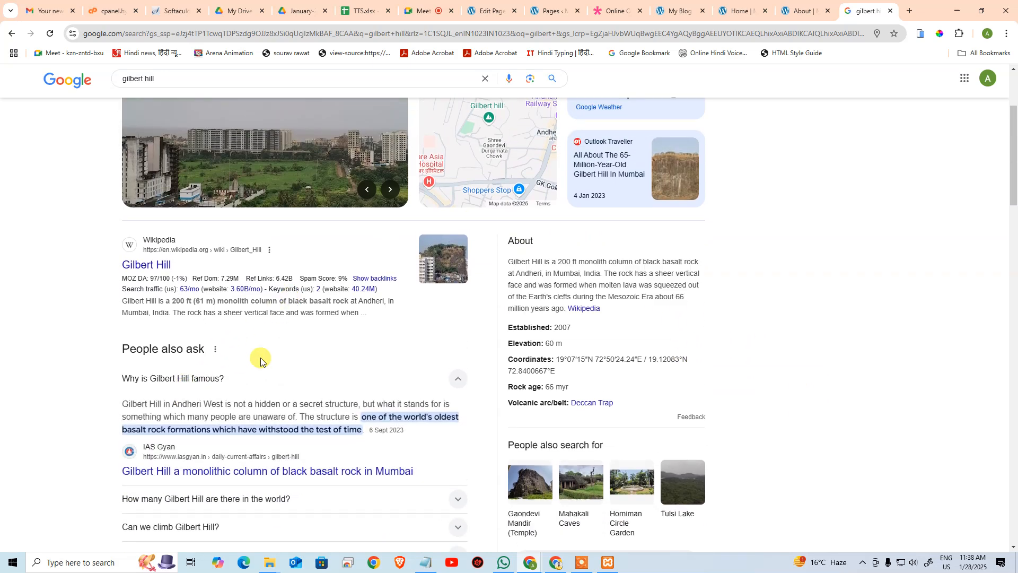
scroll(263, 387, "down", 2)
scroll(334, 371, "up", 1)
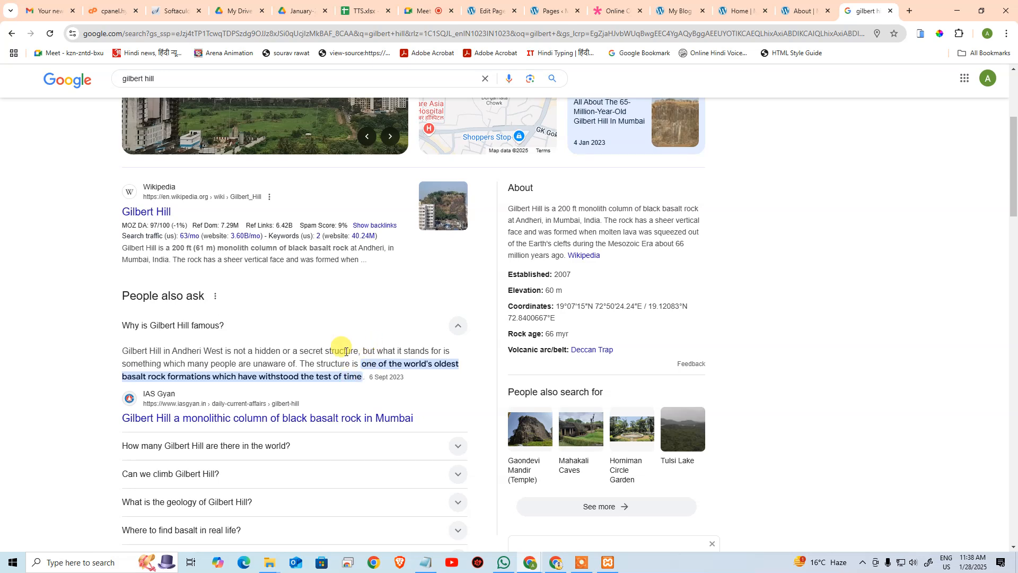
scroll(323, 297, "up", 4)
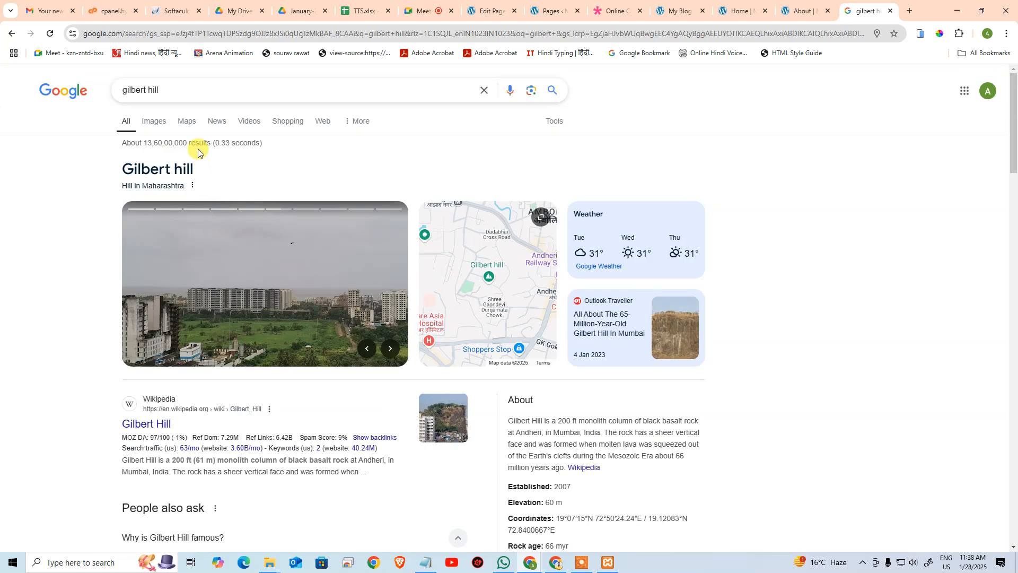
Step: Search for "gilbert hill history" and review the AI Overview and the results below it
left_click(179, 88)
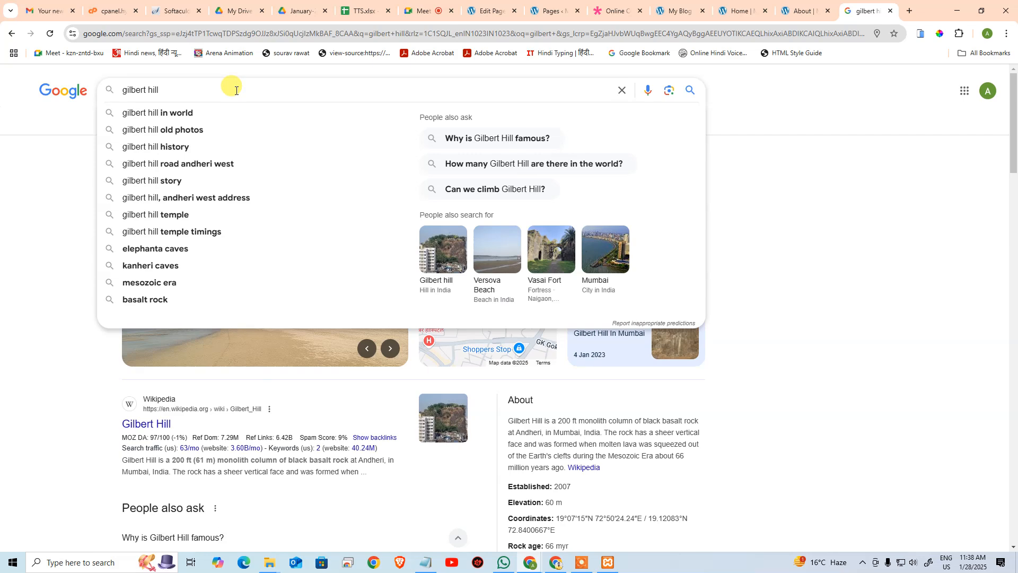
type("history")
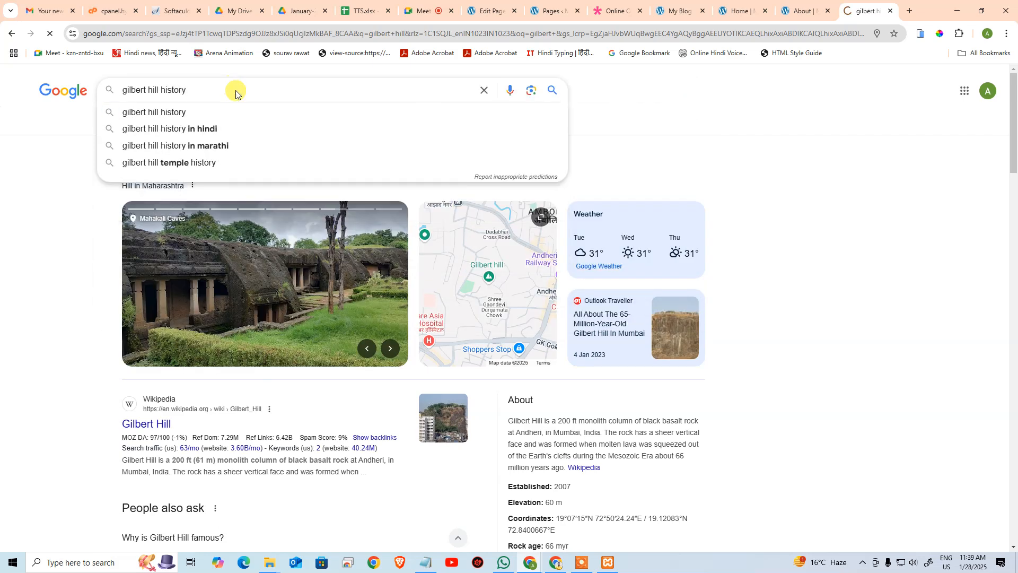
left_click(250, 325)
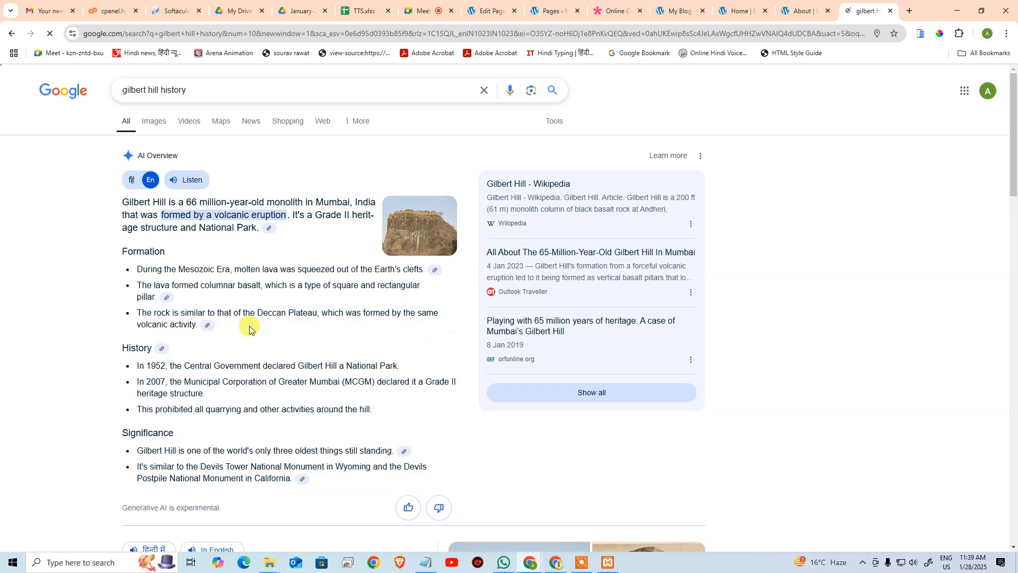
scroll(159, 326, "down", 4)
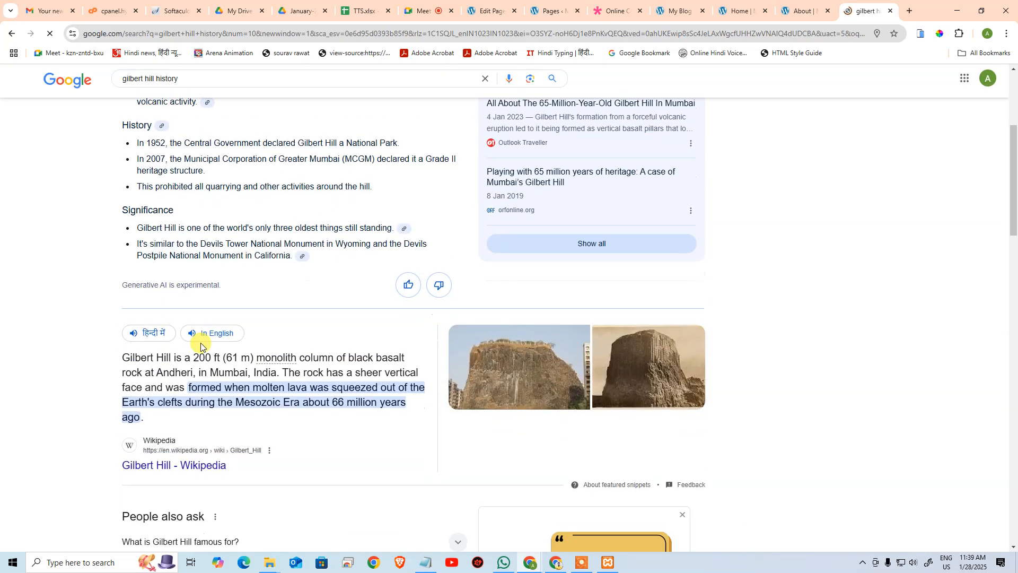
scroll(196, 339, "down", 3)
scroll(187, 267, "down", 3)
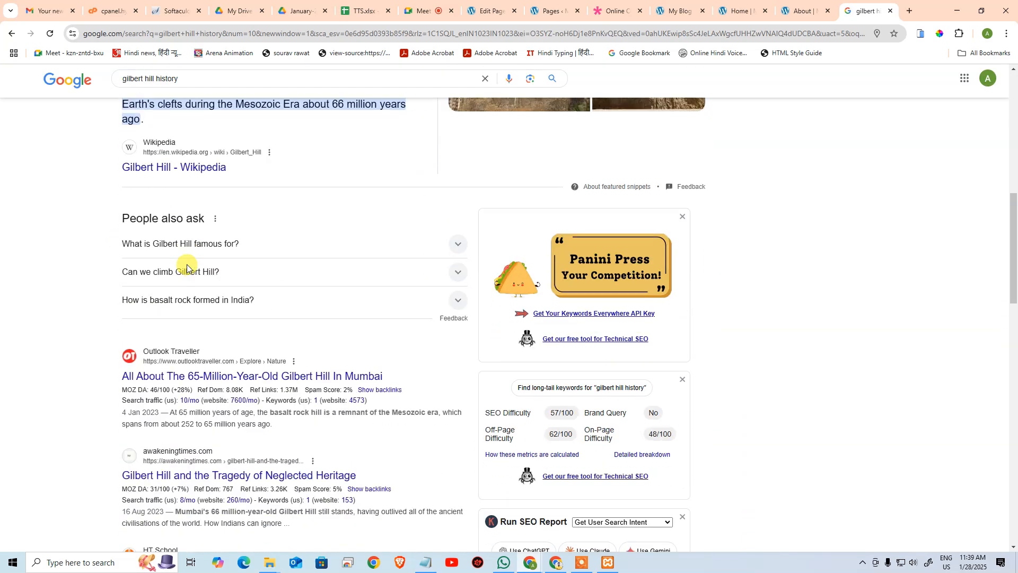
scroll(136, 371, "down", 2)
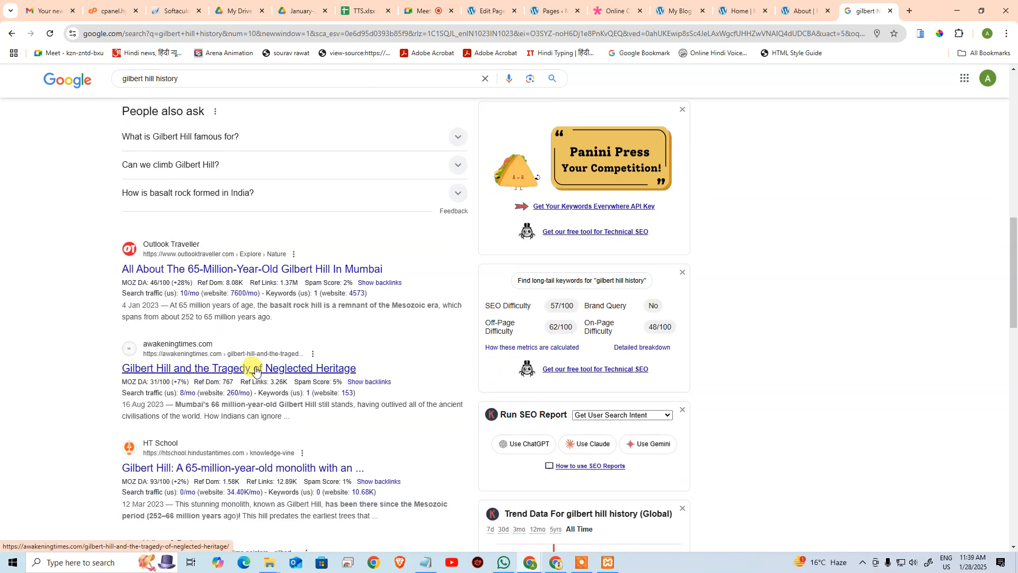
scroll(263, 275, "up", 10)
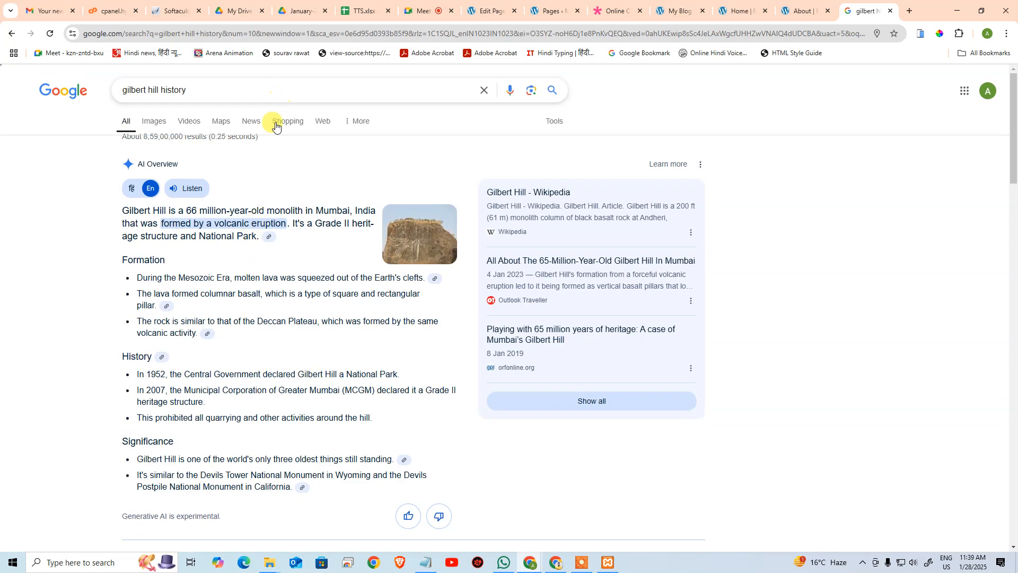
Step: Search for "gilbert hill meteor", expand the full AI Overview and highlight the words about the meteor strike
left_click(283, 91)
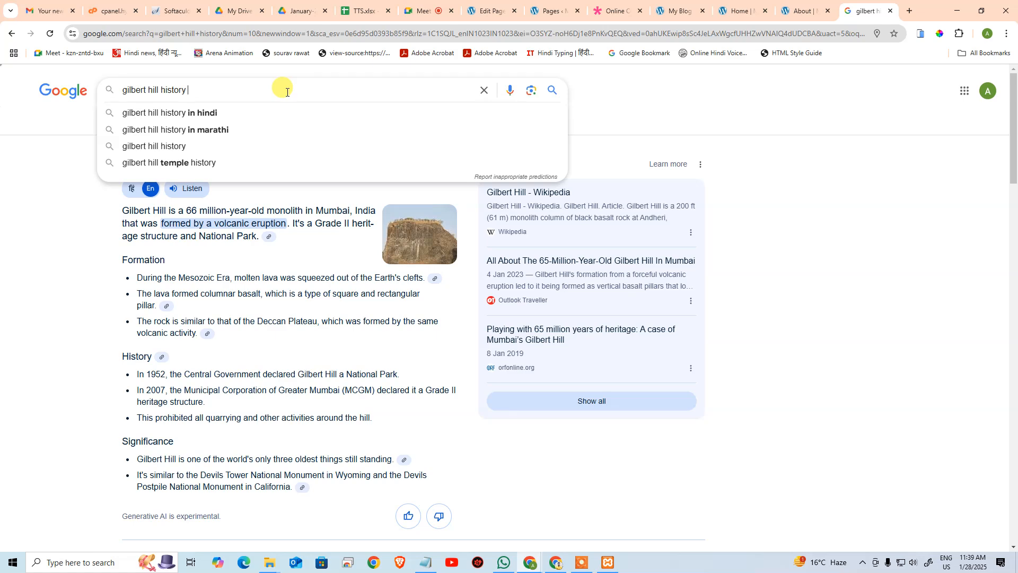
key("ctrl+shift+Left")
type("is me")
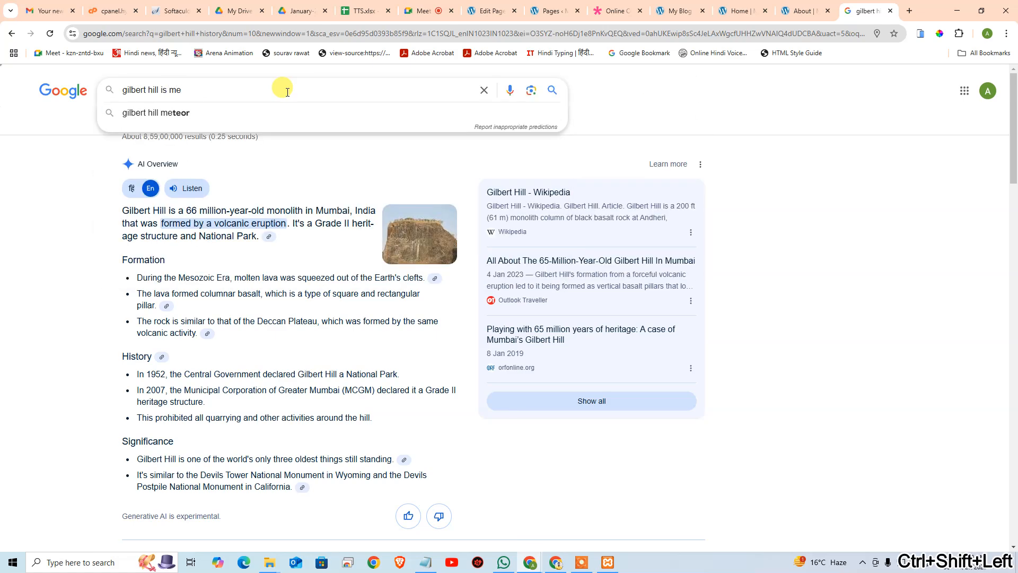
key("Down")
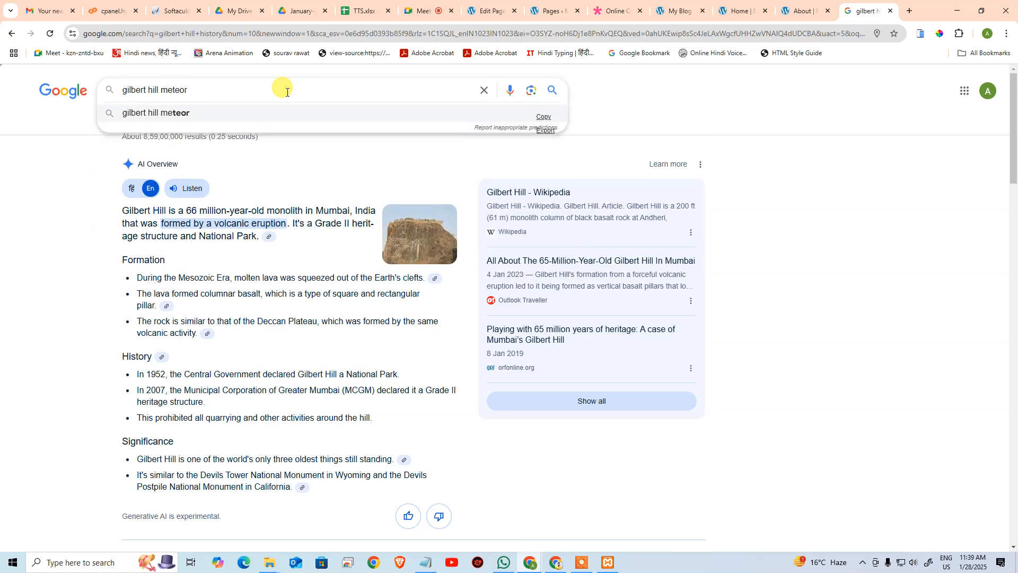
key("Return")
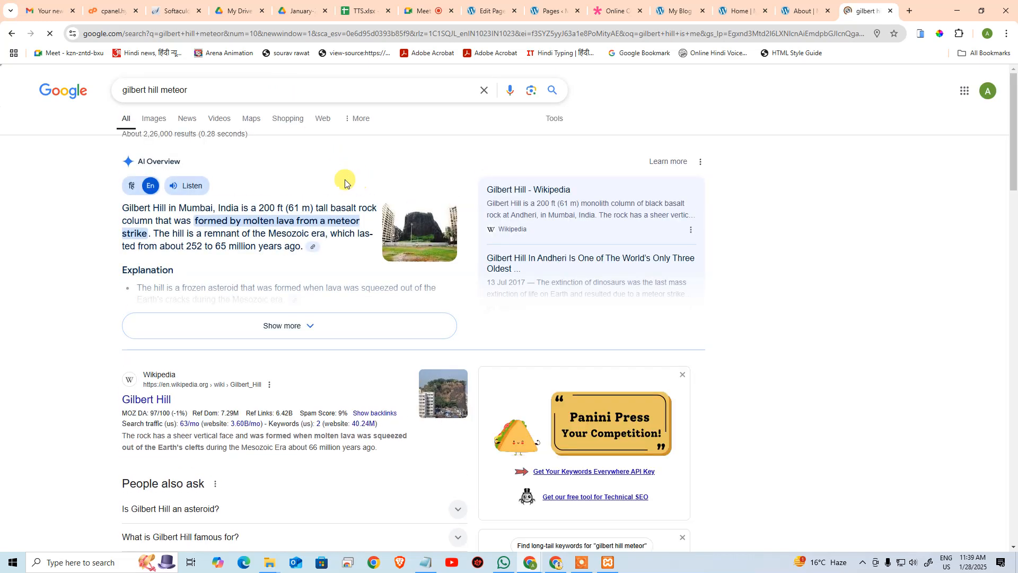
left_click(218, 328)
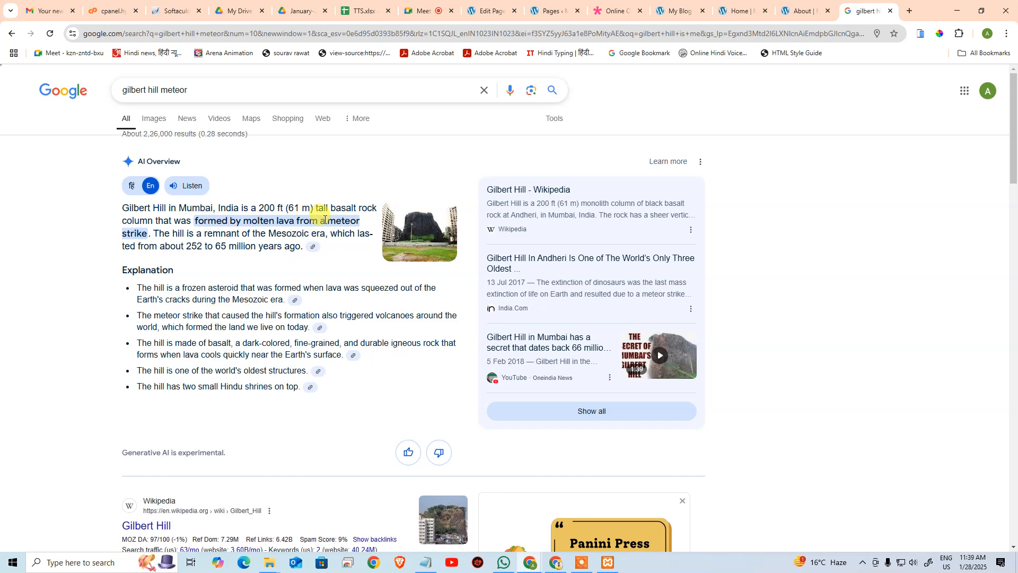
left_click_drag(330, 219, 139, 234)
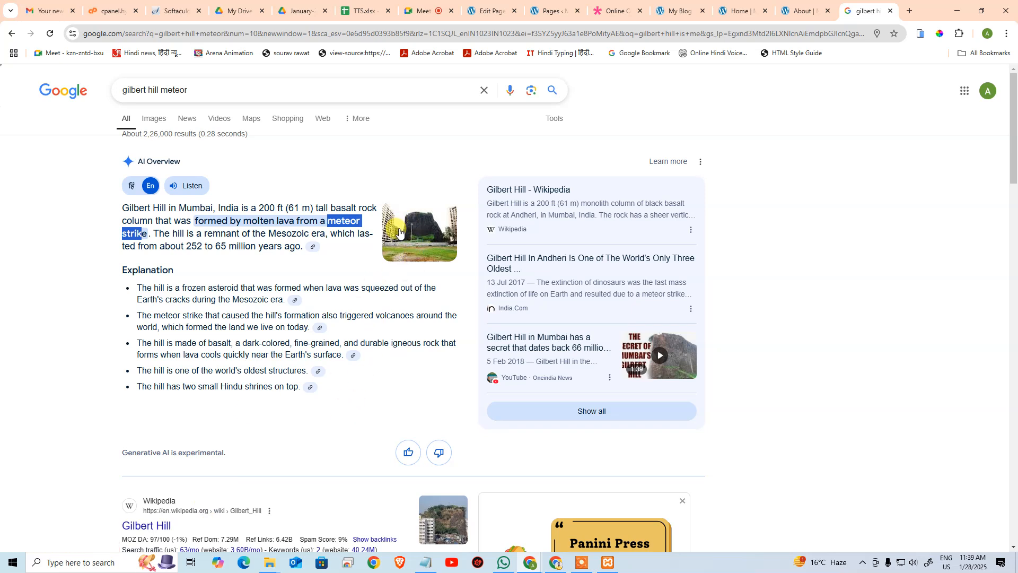
Step: Read the AI Overview passages on Gilbert Hill's meteor strike and age, skim the results below, and close the search page
left_click(260, 233)
left_click_drag(325, 219, 391, 246)
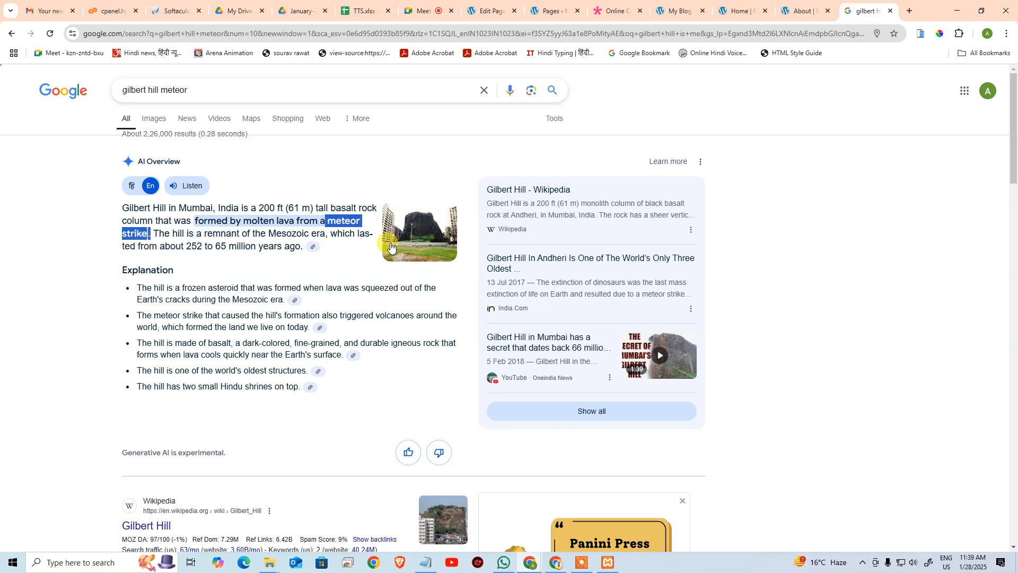
left_click_drag(212, 247, 289, 243)
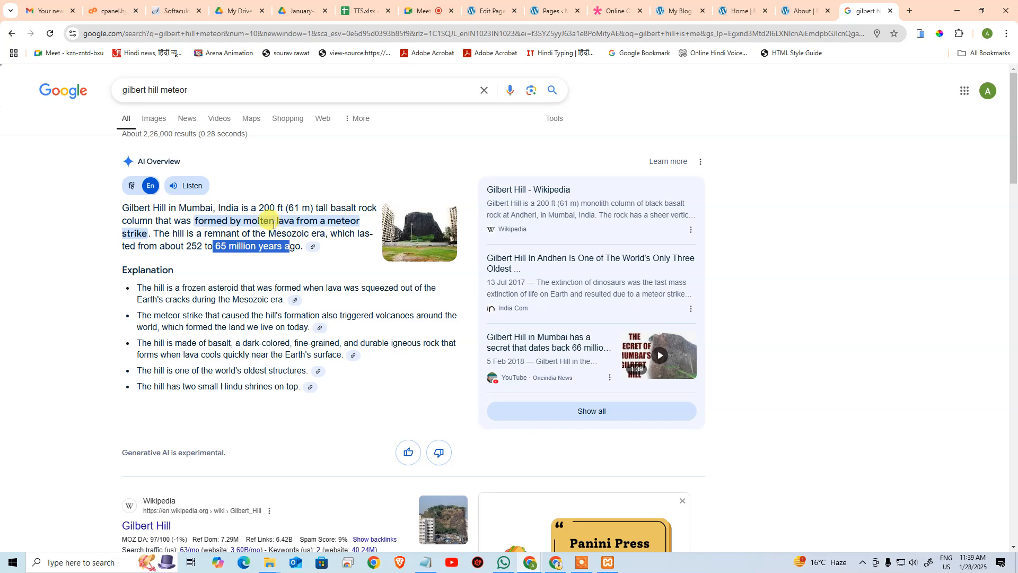
scroll(814, 258, "down", 1)
scroll(813, 257, "down", 4)
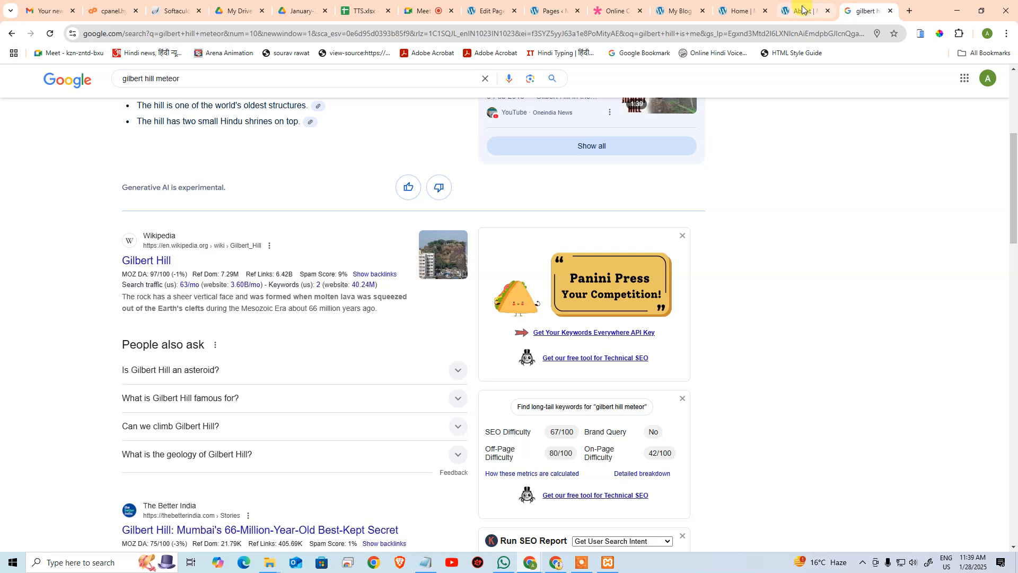
left_click(853, 294)
middle_click(874, 15)
Step: Review the live About page down to its footer, and check the site's Pages list and the Online Course demo
scroll(765, 359, "up", 15)
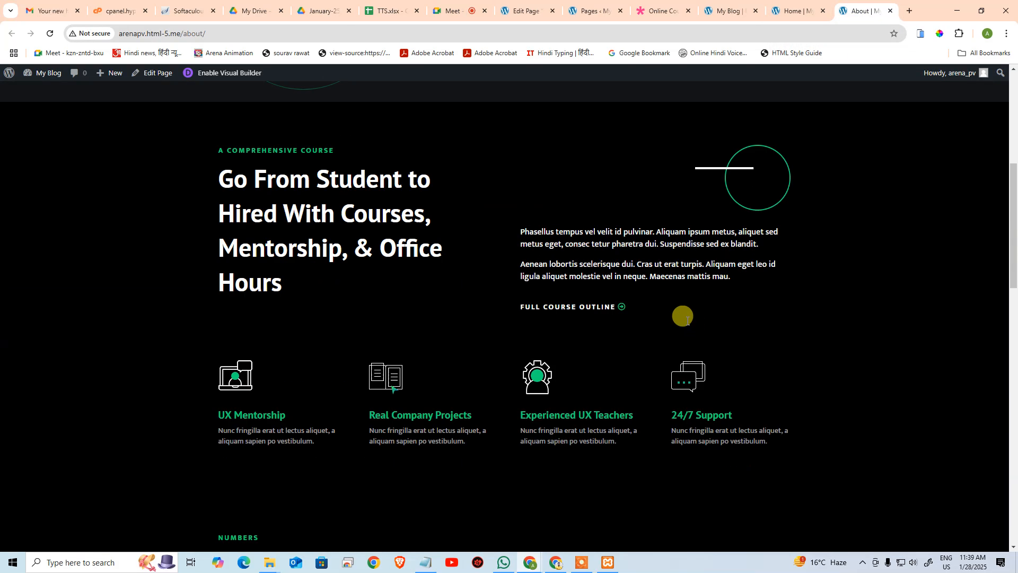
scroll(705, 328, "down", 15)
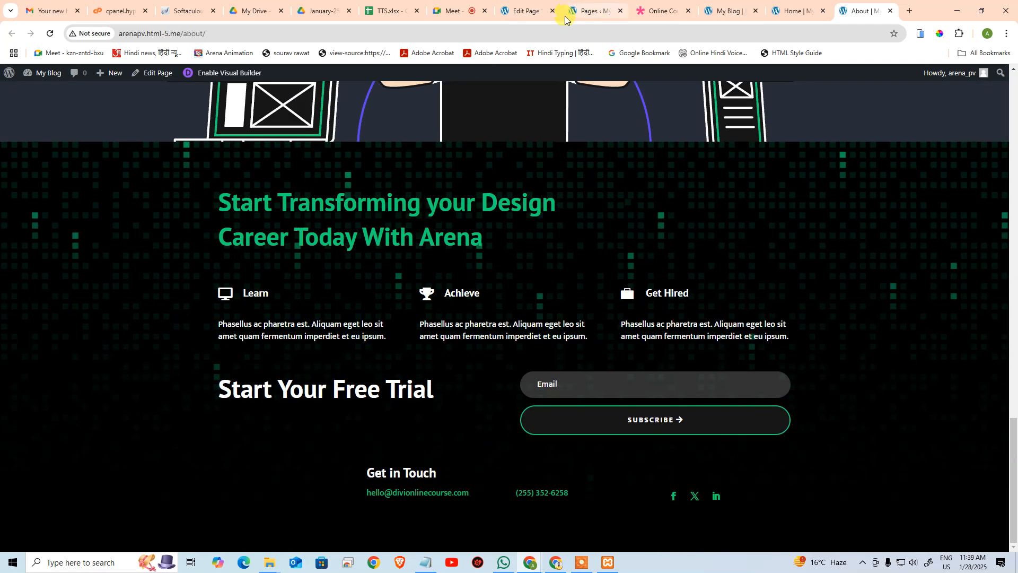
left_click(524, 11)
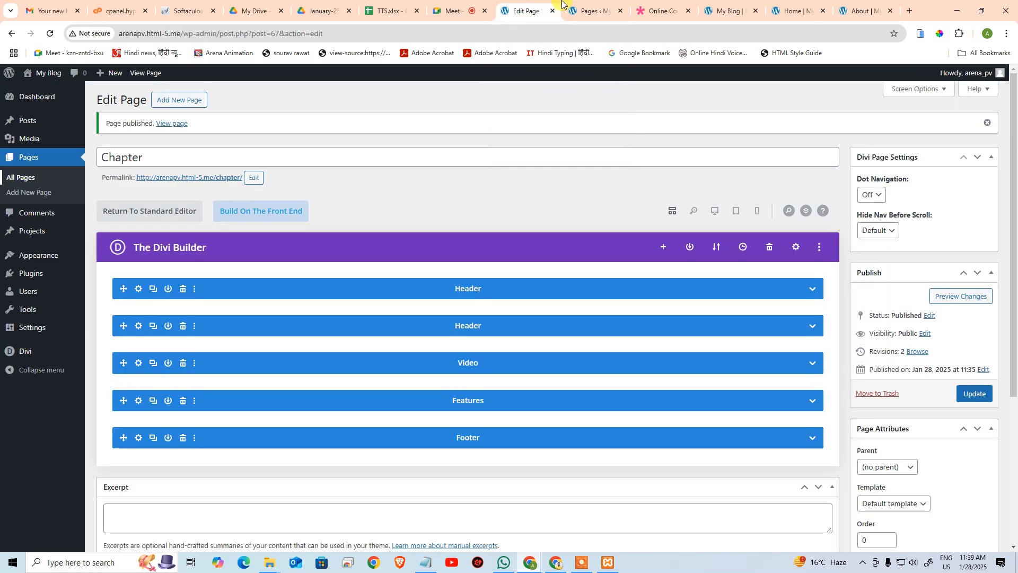
left_click(587, 11)
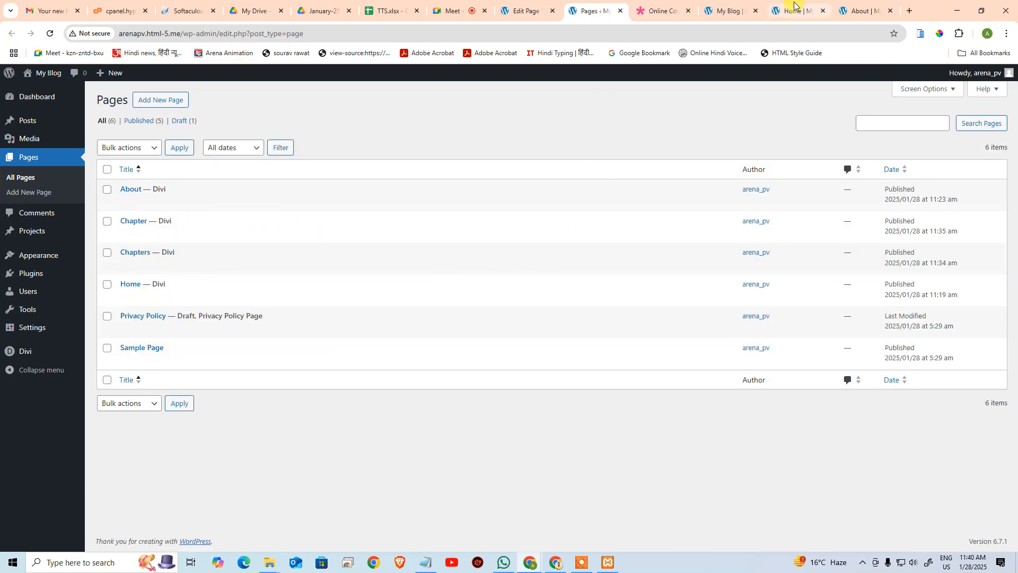
left_click(637, 6)
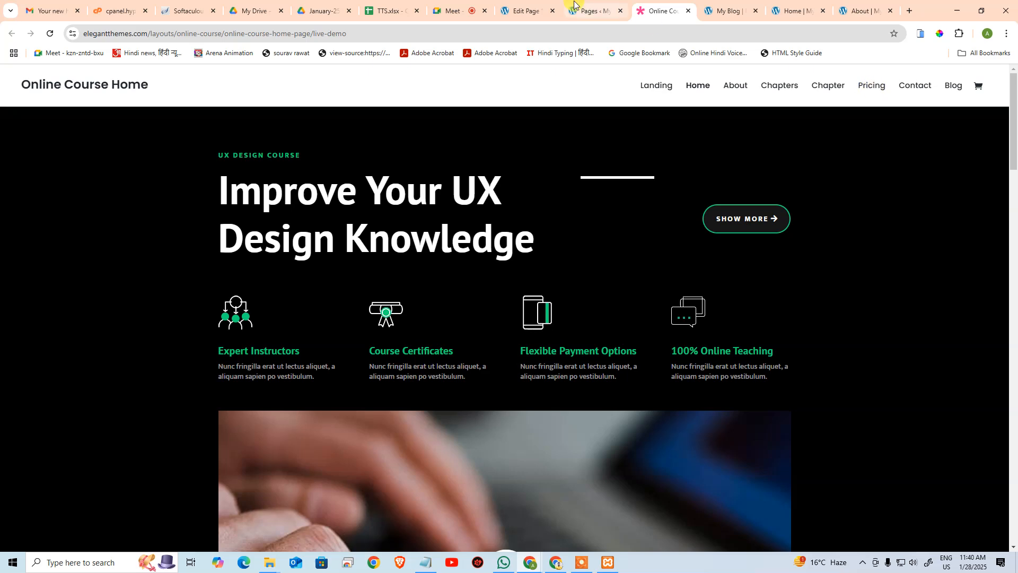
Step: Update the Chapter page, retrying the save once
left_click(524, 10)
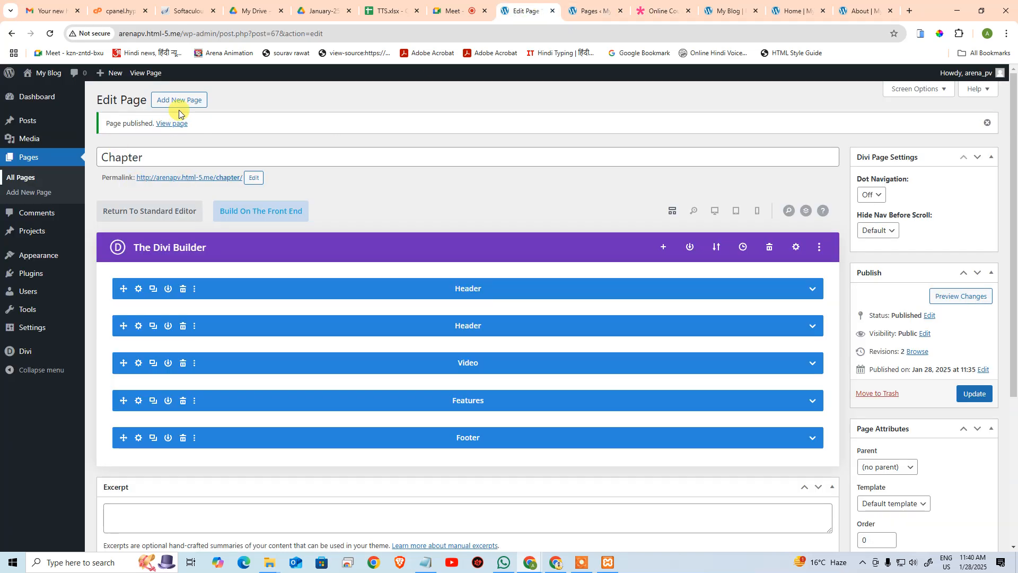
left_click(974, 393)
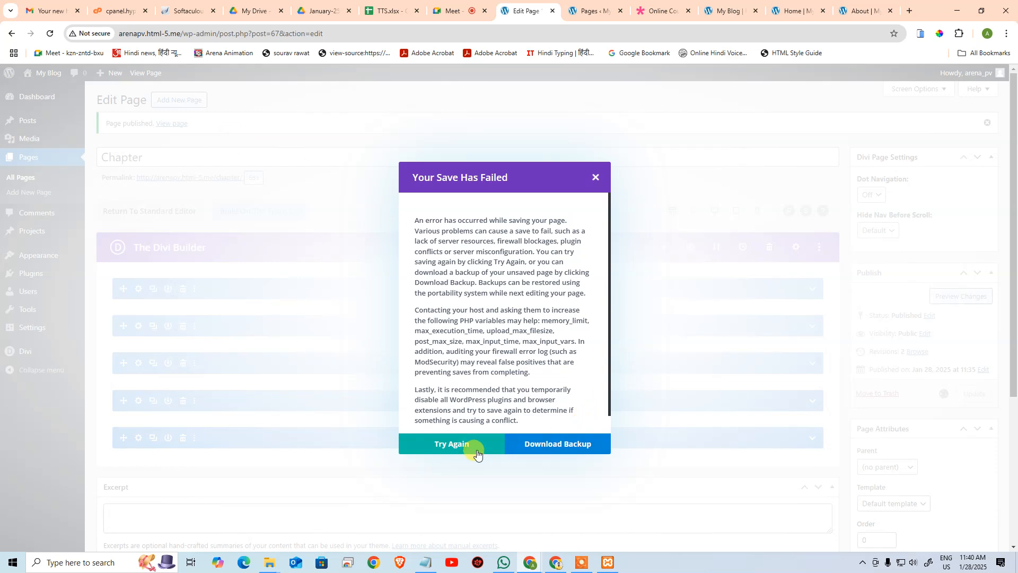
left_click(480, 441)
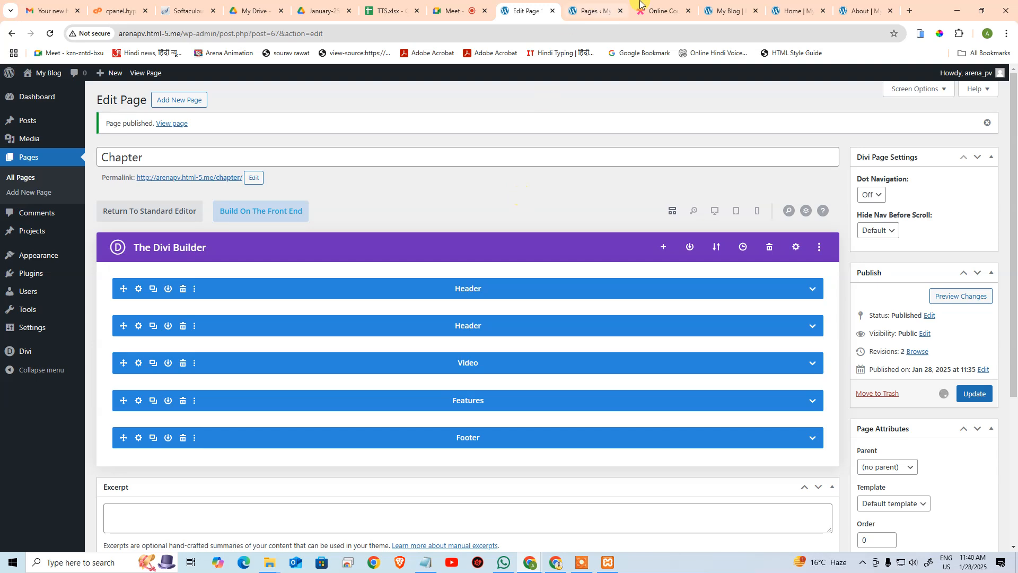
Step: Close the live My Blog, Home and About pages and return to the Chapter page editor
left_click(747, 3)
key("ctrl+w")
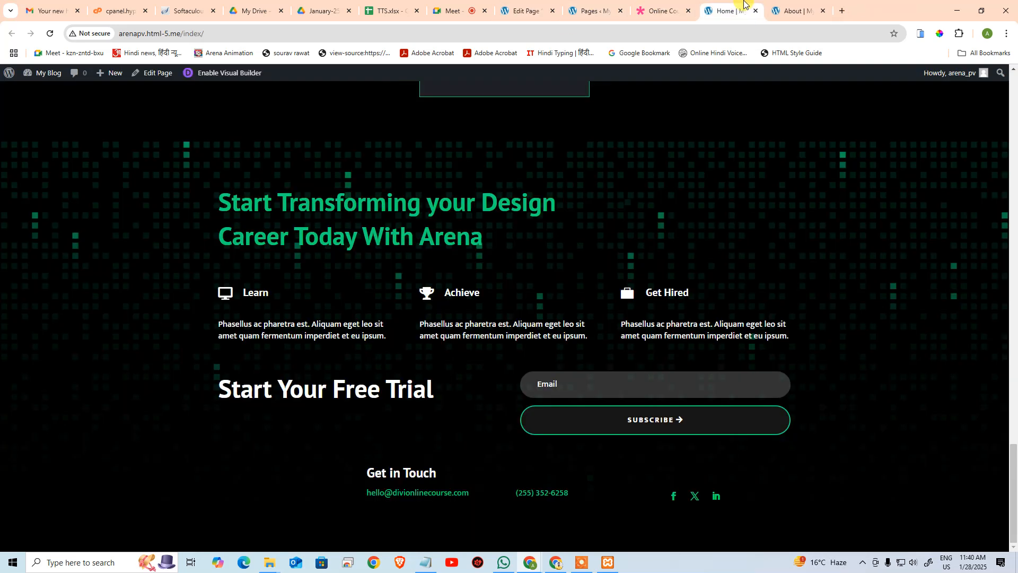
key("ctrl+w")
key("ctrl+w")
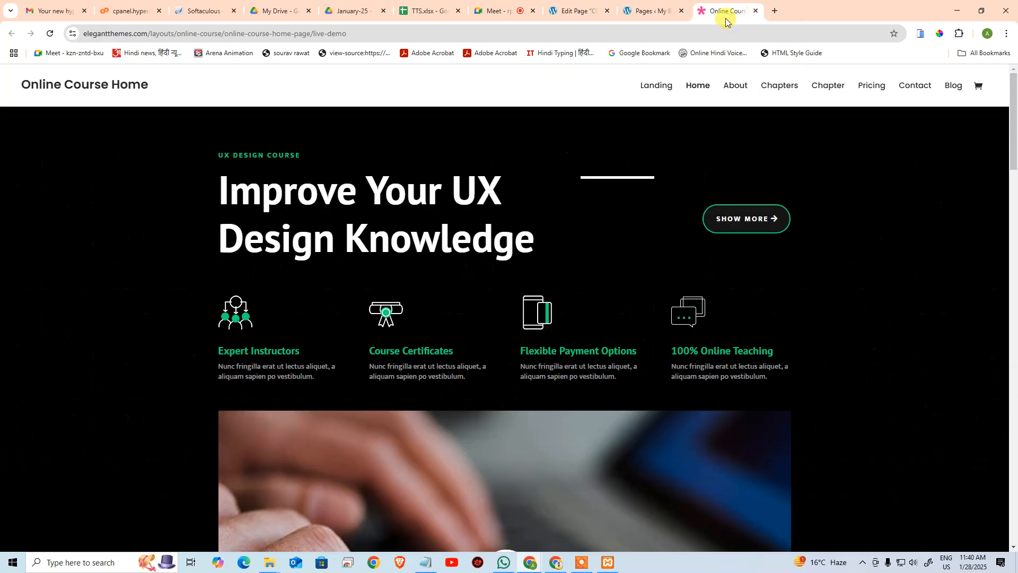
left_click(583, 7)
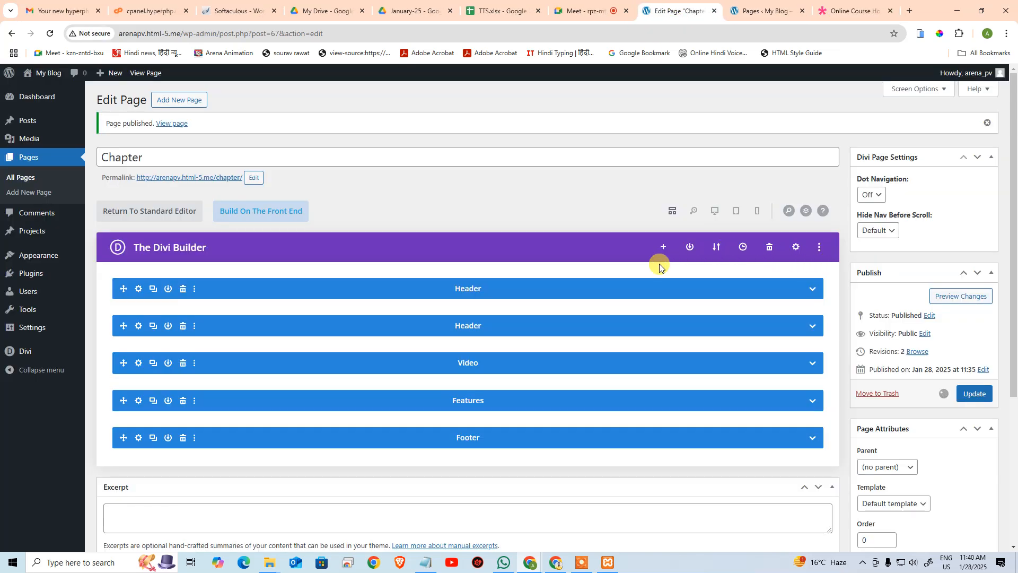
scroll(667, 261, "down", 1)
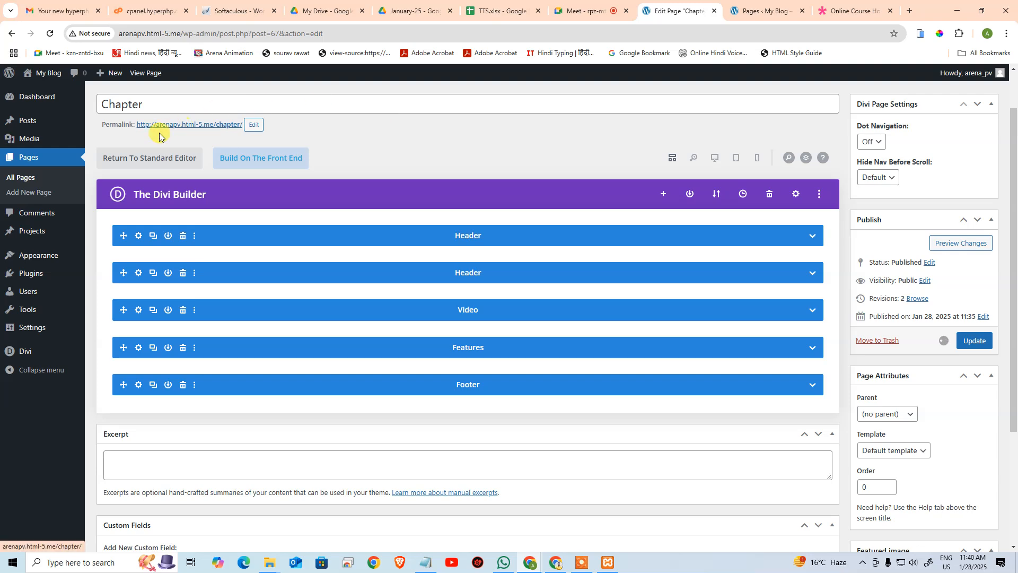
Step: Add a new page titled "Pricing", checking the page names in the Online Course demo's navigation
left_click(13, 182)
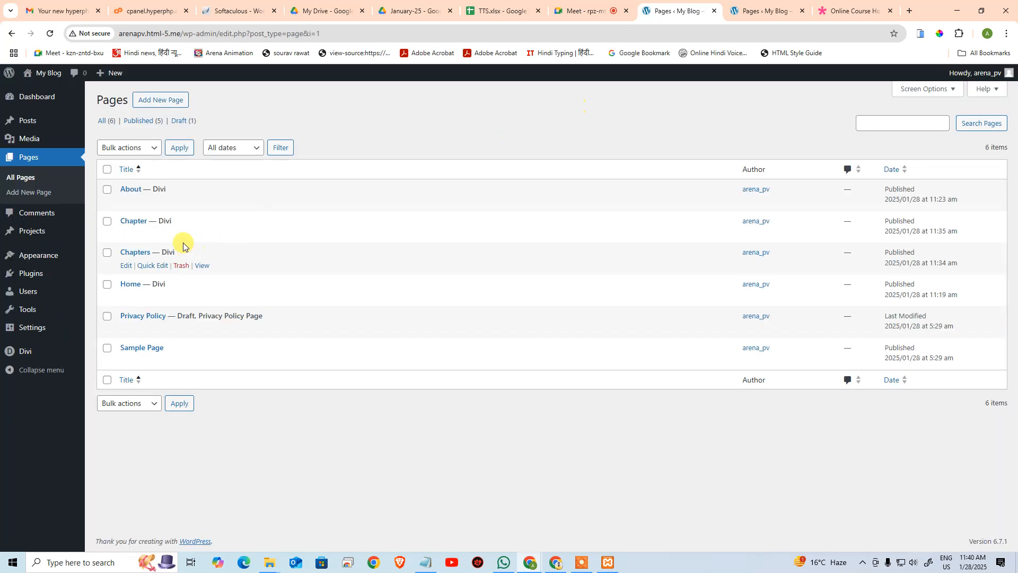
left_click(170, 102)
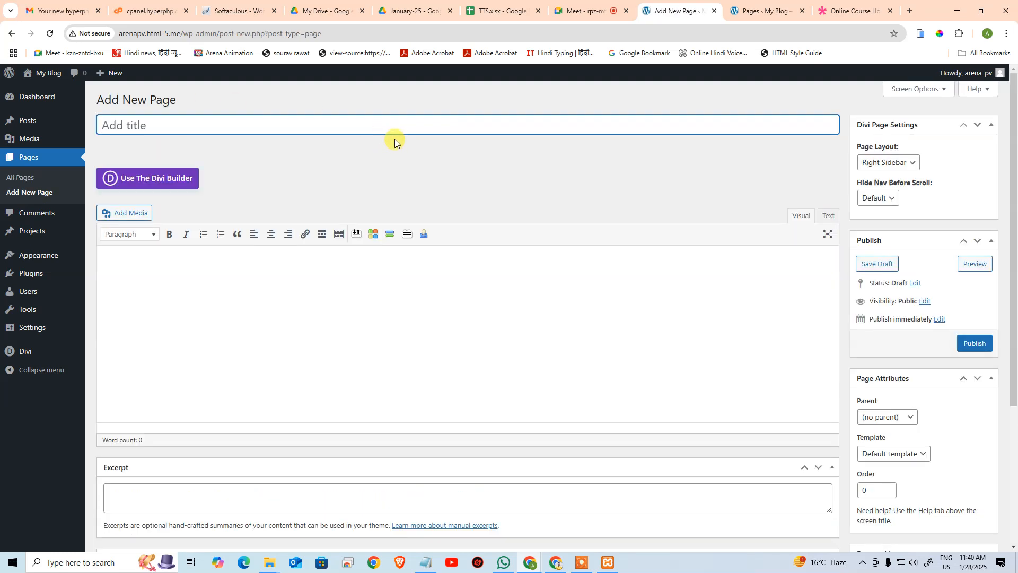
type("Pricing")
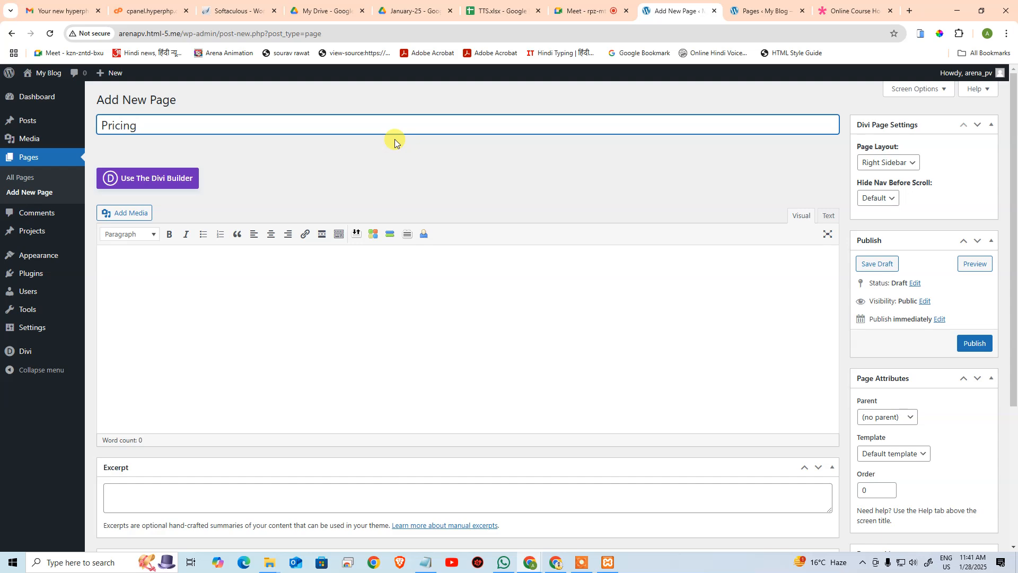
left_click(254, 284)
left_click(761, 3)
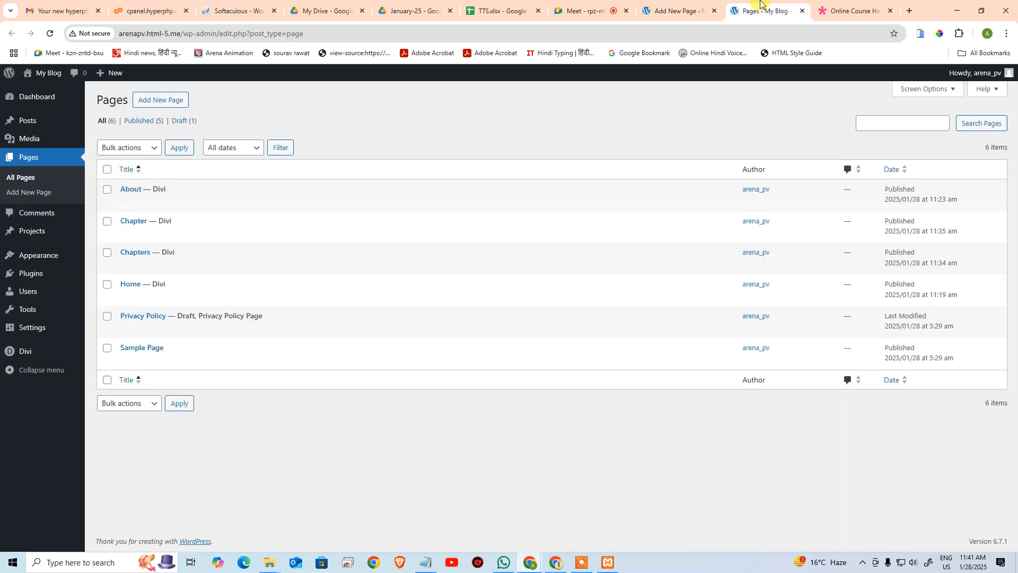
left_click(824, 3)
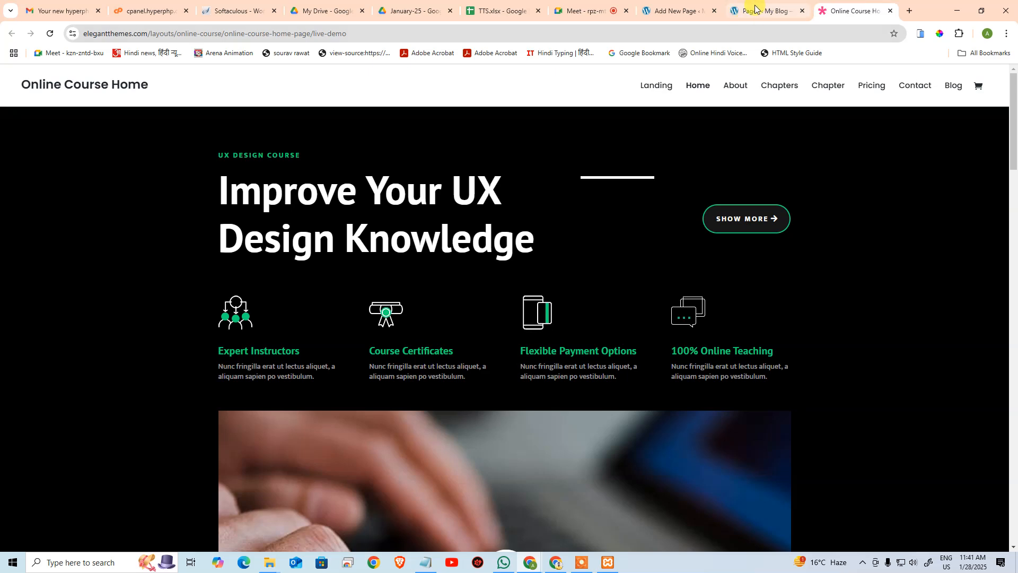
left_click(740, 20)
left_click(673, 11)
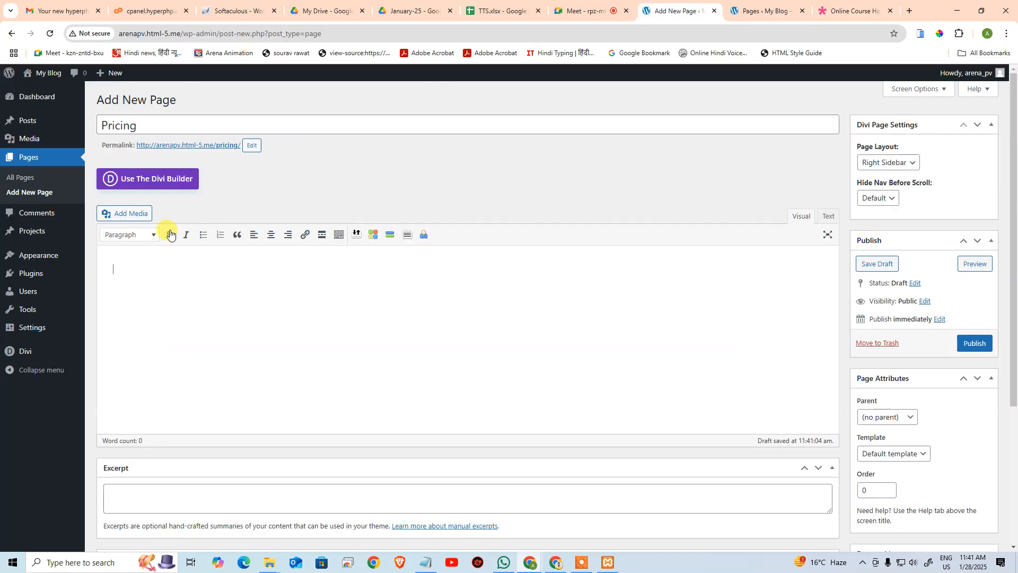
Step: Build the Pricing page with Divi, loading the premade Online Course Pricing Page layout from the Education category
left_click(159, 177)
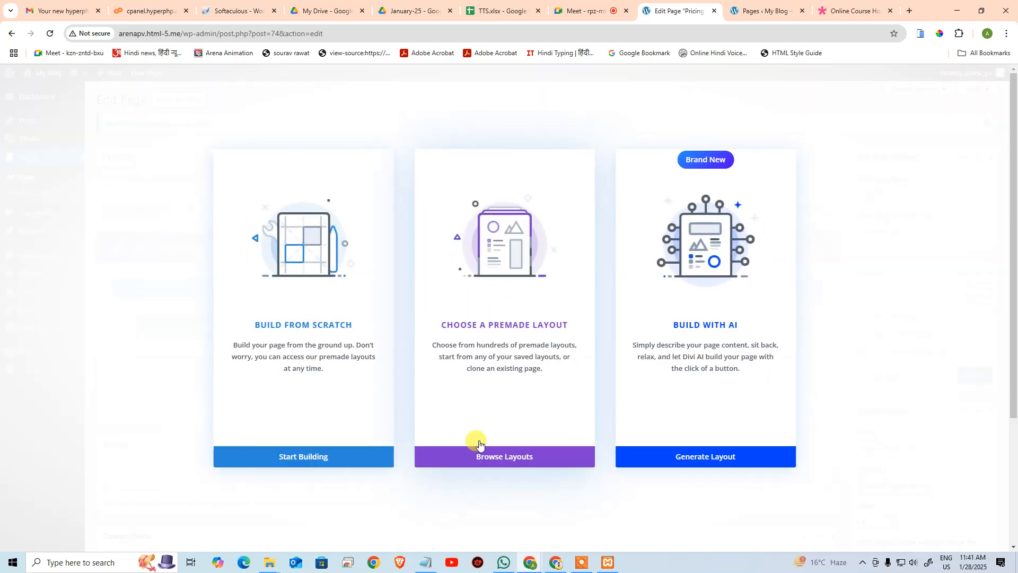
left_click(475, 453)
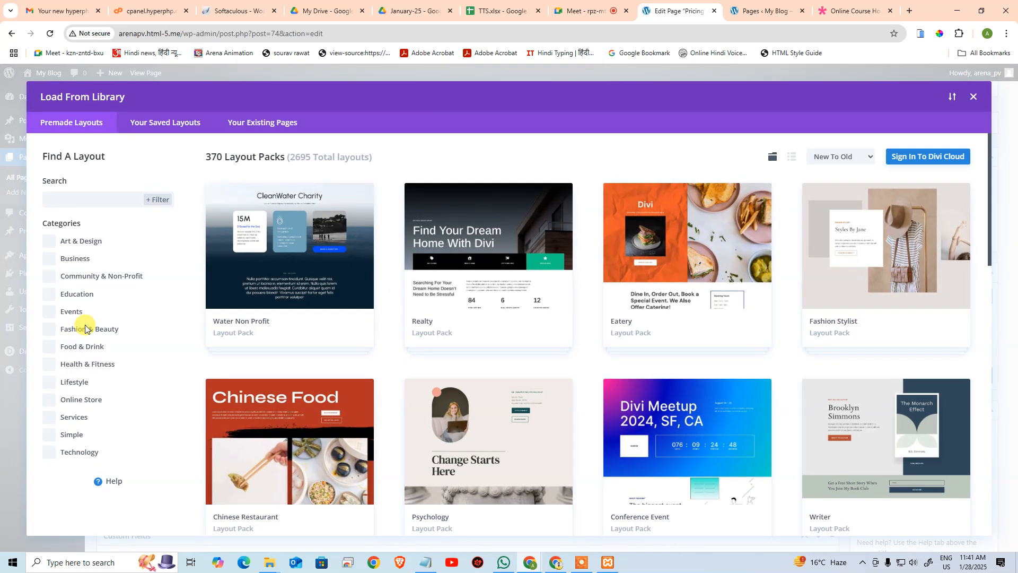
left_click(85, 299)
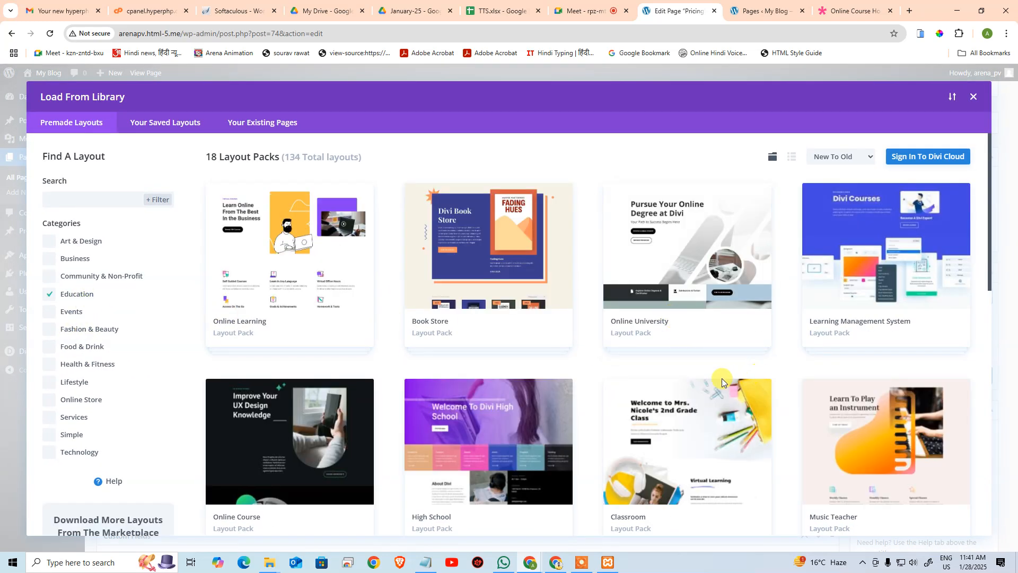
scroll(273, 339, "down", 4)
left_click(271, 321)
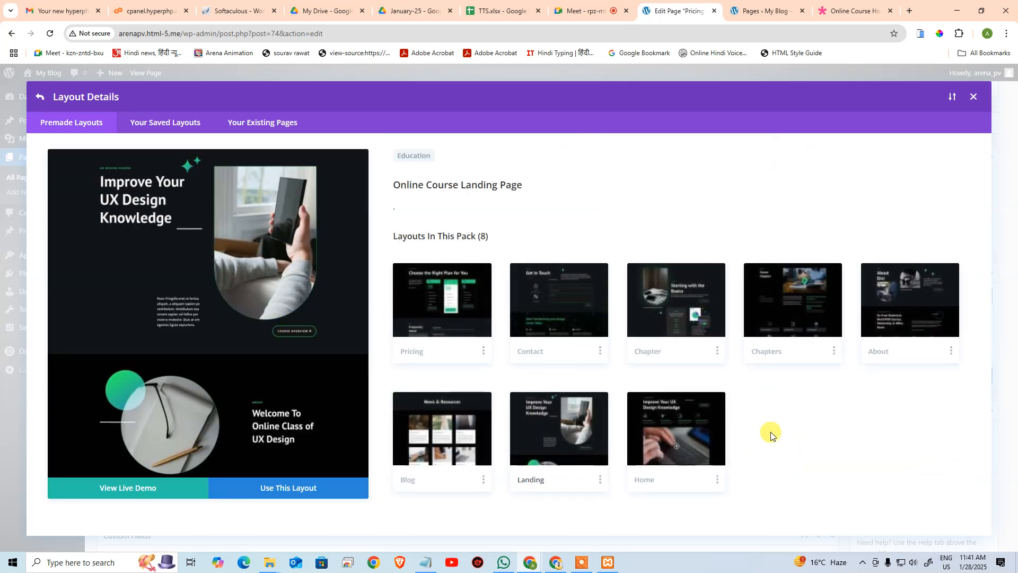
left_click(447, 337)
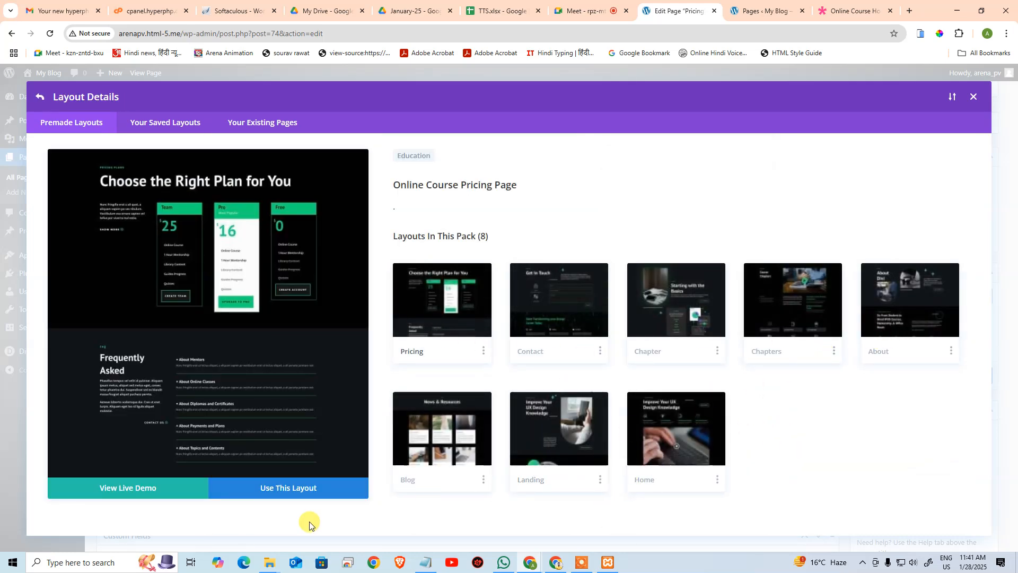
left_click(302, 489)
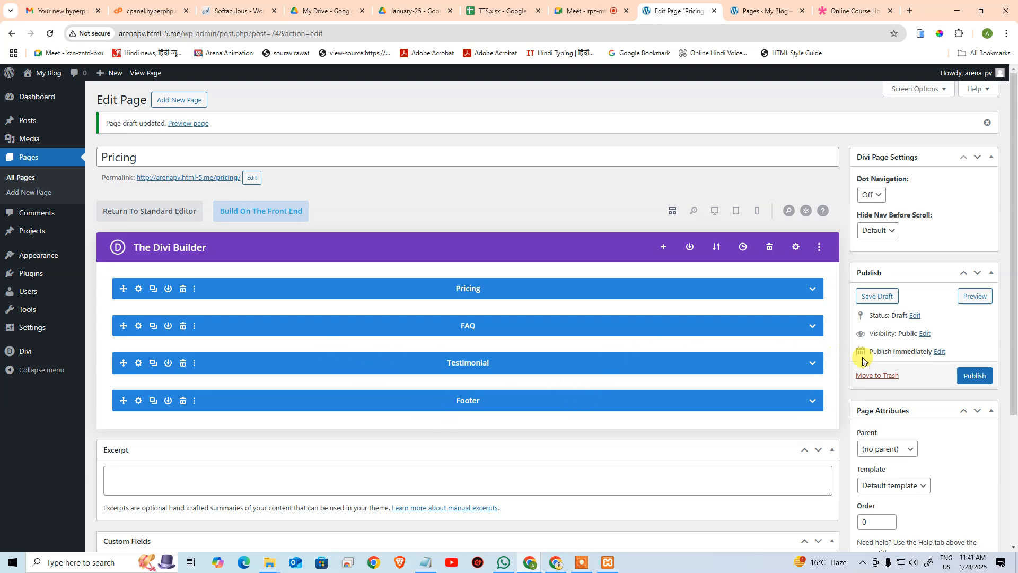
Step: Publish the Pricing page and save it again with an update
left_click(985, 381)
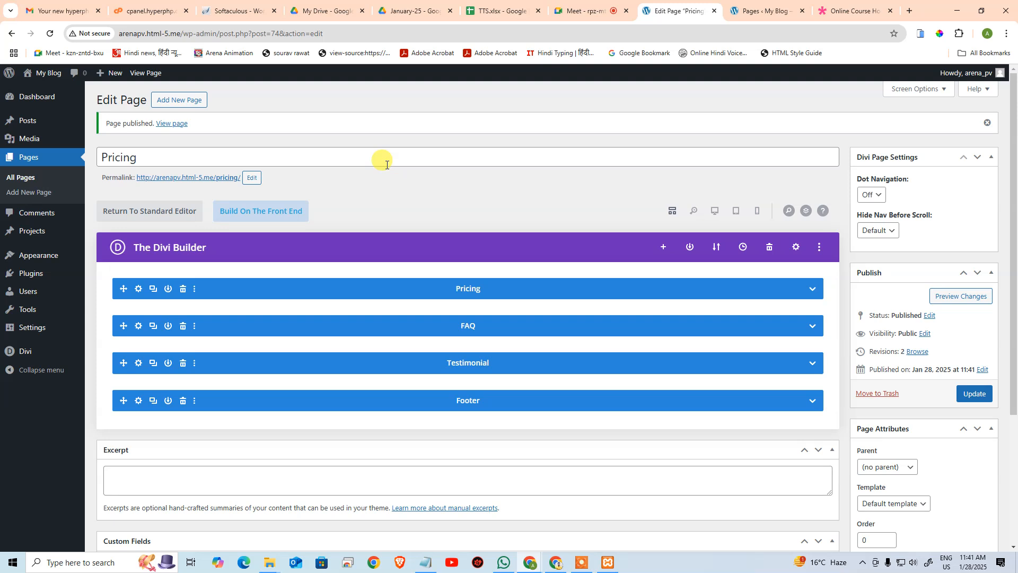
left_click(367, 156)
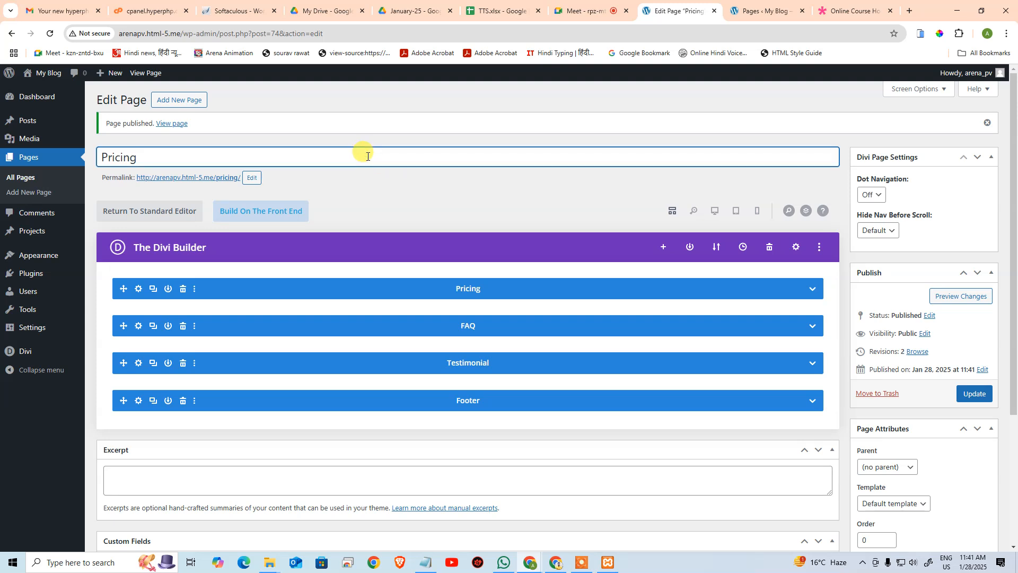
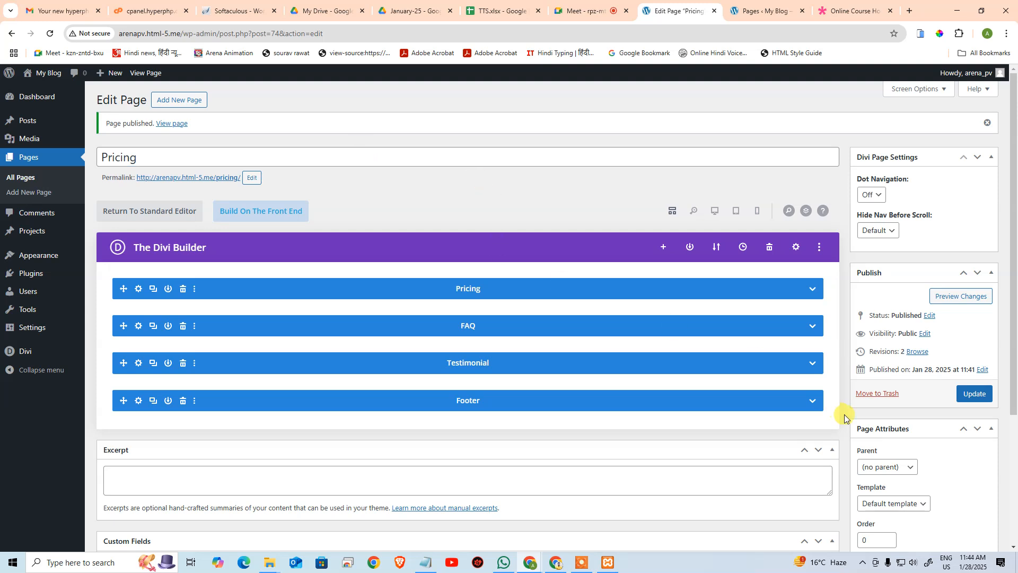
left_click(968, 395)
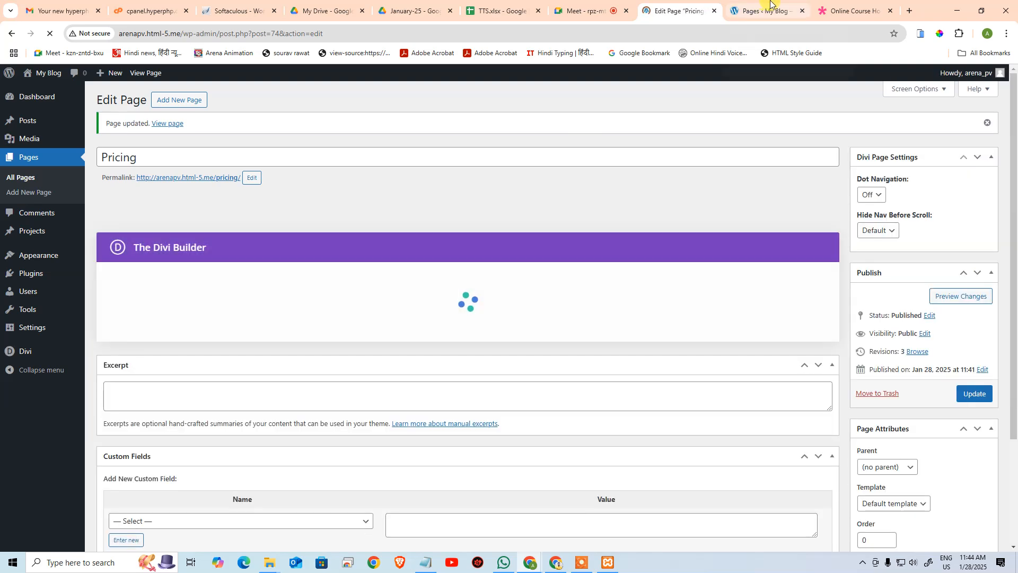
Step: Check the demo's navigation for the next page name and add a new page titled "Contact"
left_click(851, 11)
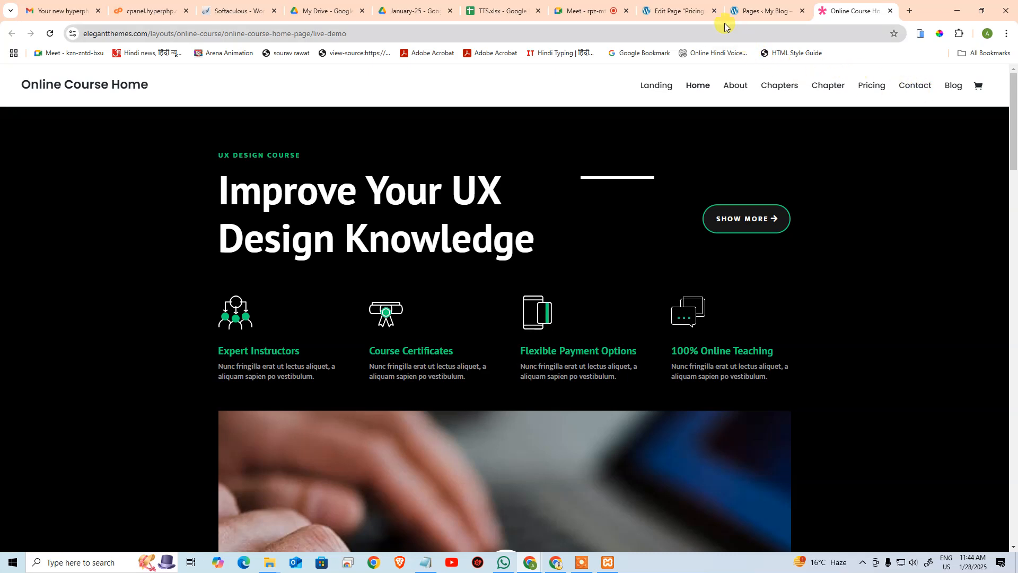
left_click(666, 11)
left_click(178, 101)
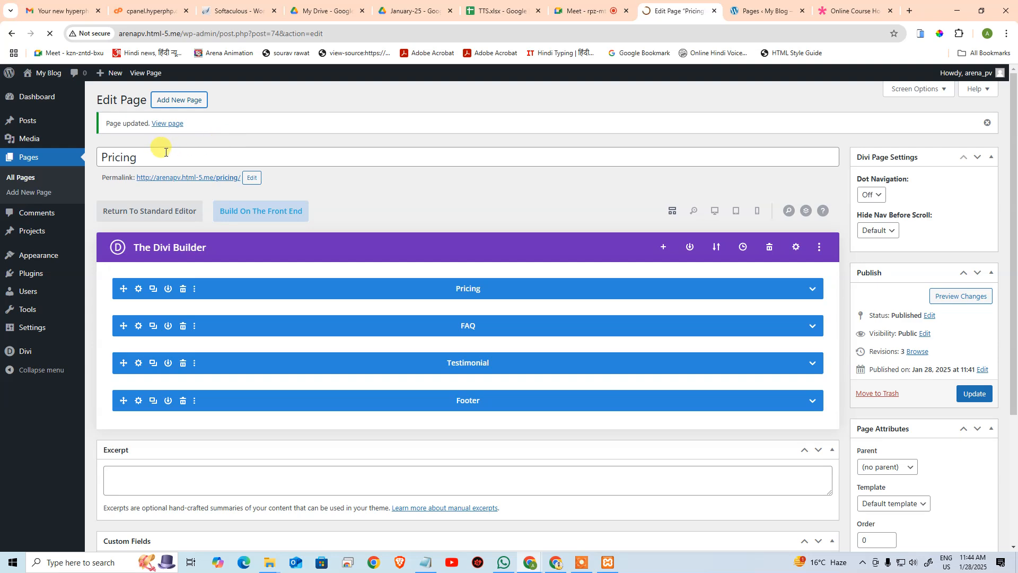
type("C")
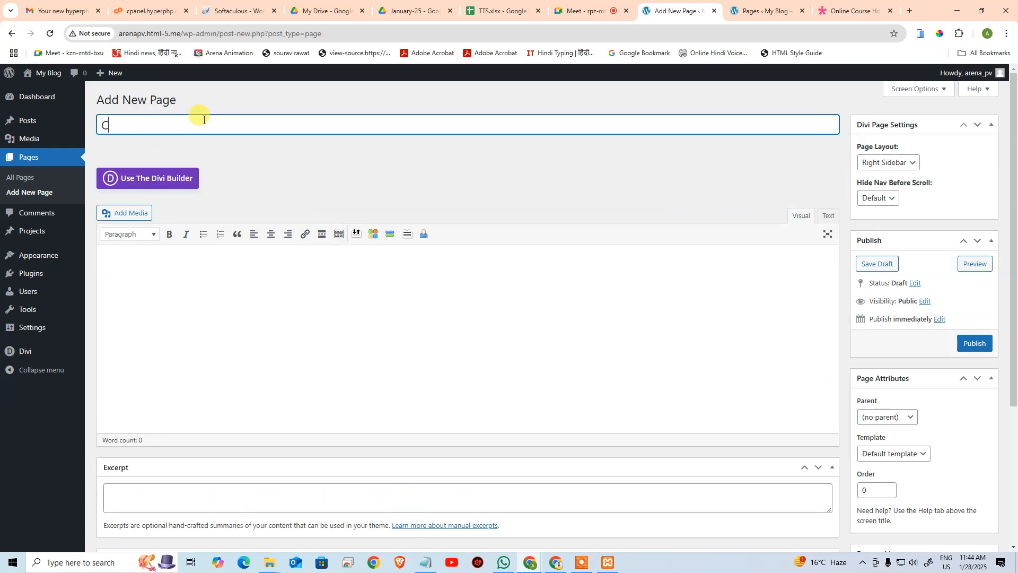
type("ontact")
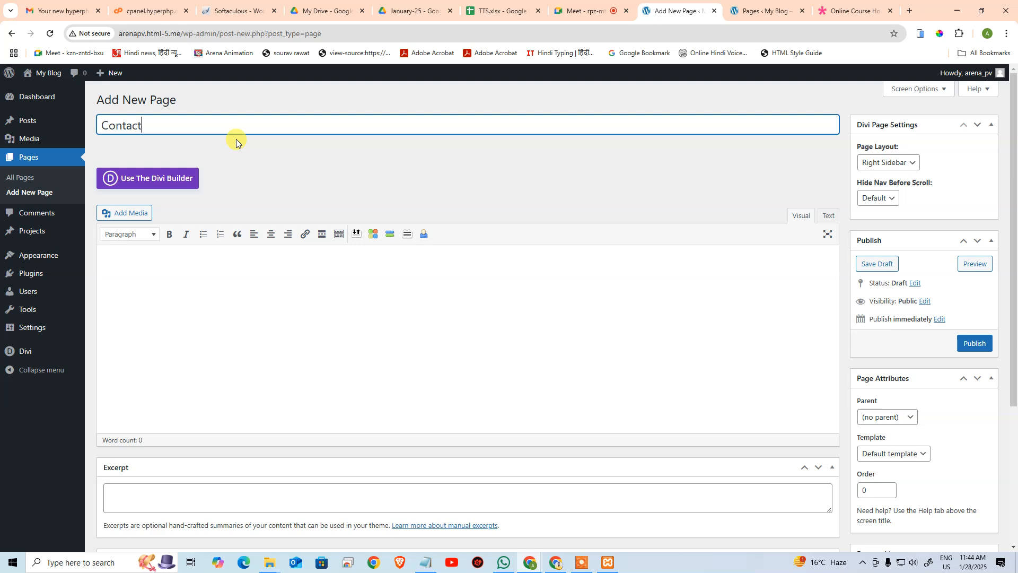
Step: Build the Contact page with Divi, loading the premade Online Course Contact Page layout from the Education category
left_click(191, 176)
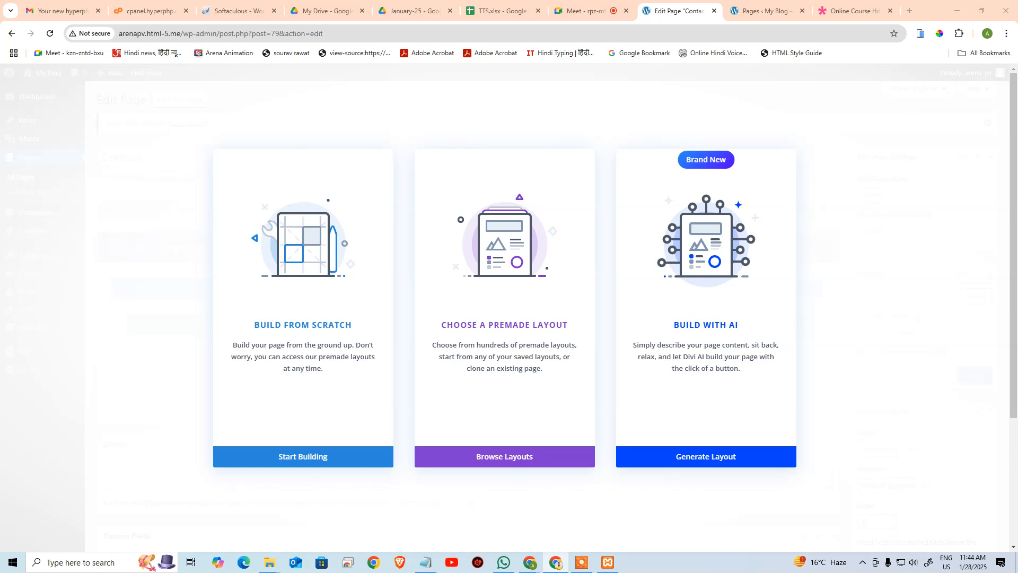
left_click(481, 457)
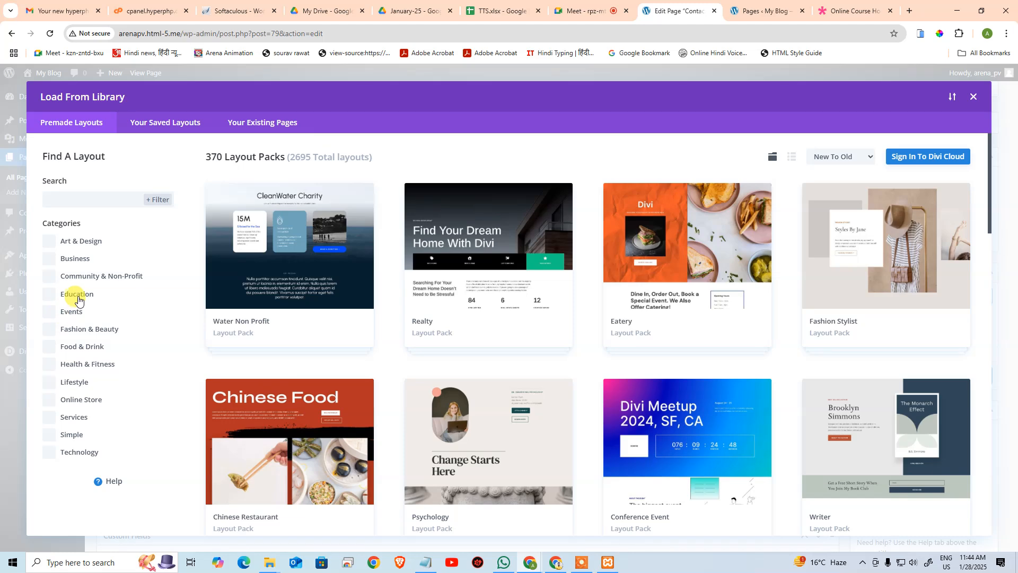
left_click(77, 294)
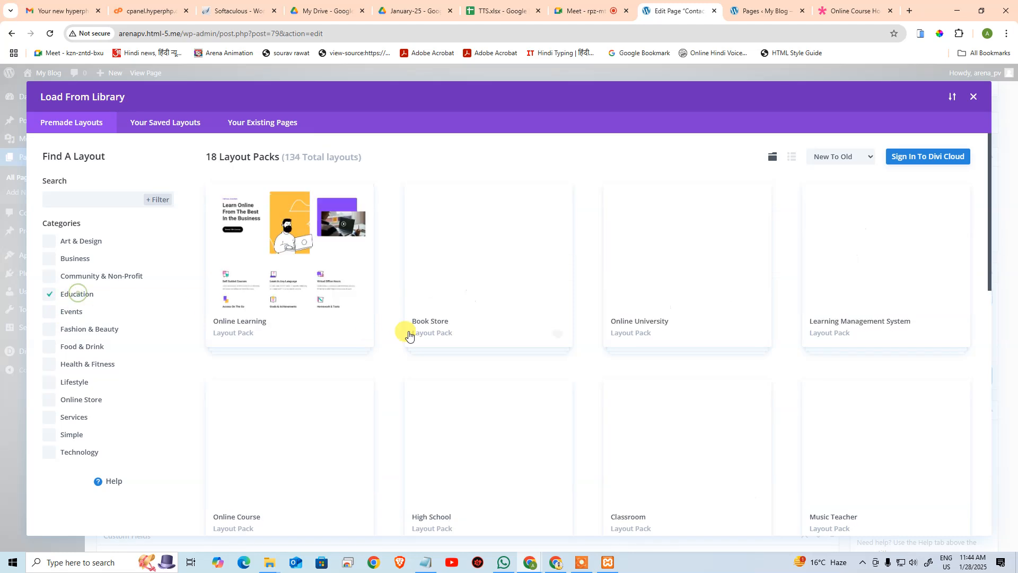
left_click(303, 432)
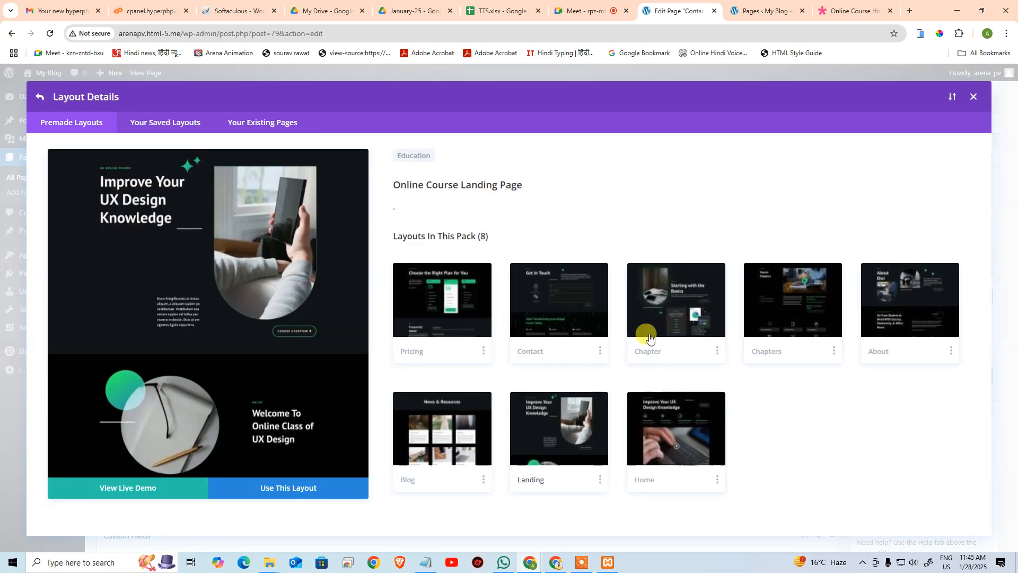
left_click(548, 326)
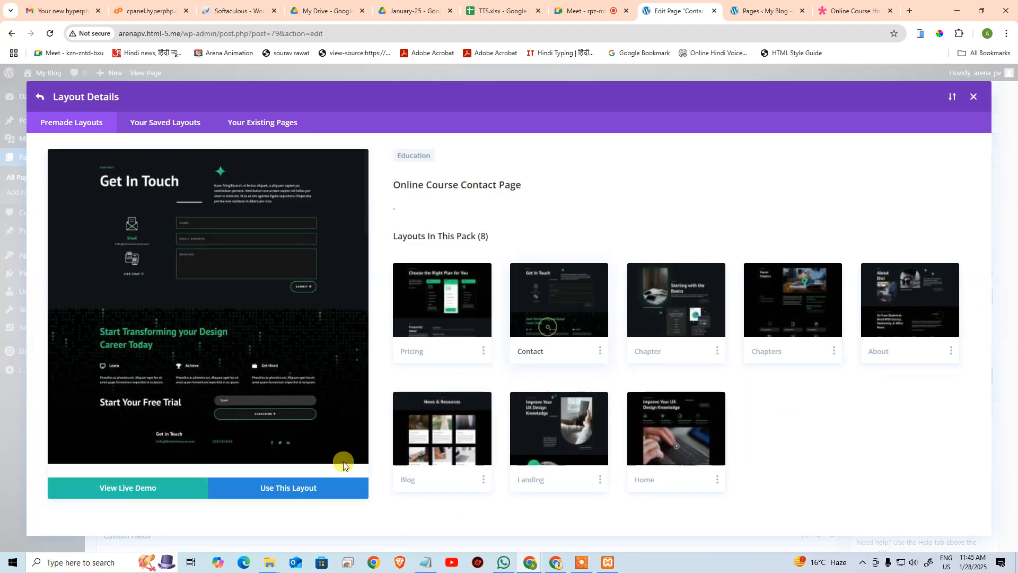
left_click(317, 485)
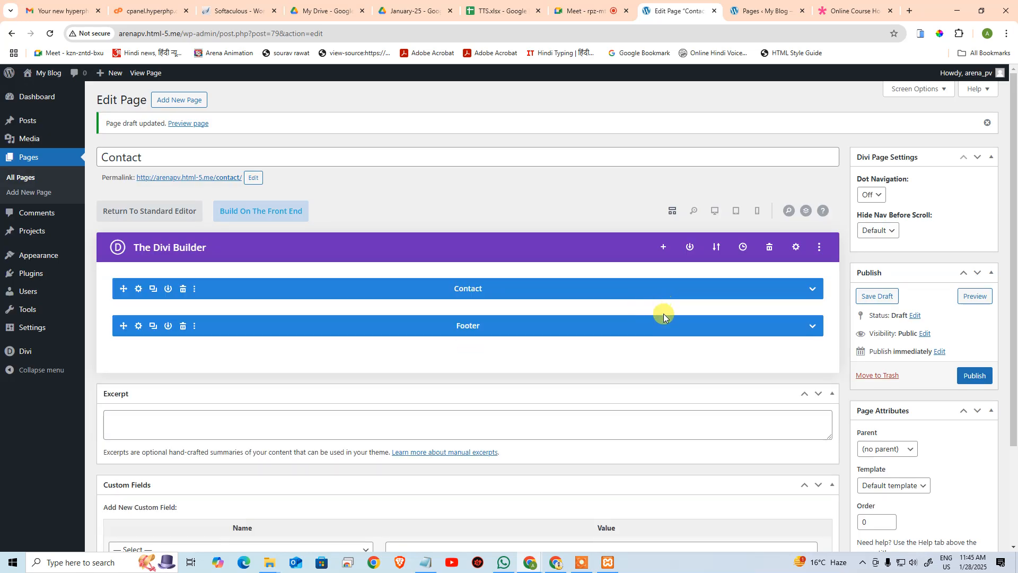
Step: Publish the Contact page
left_click(974, 376)
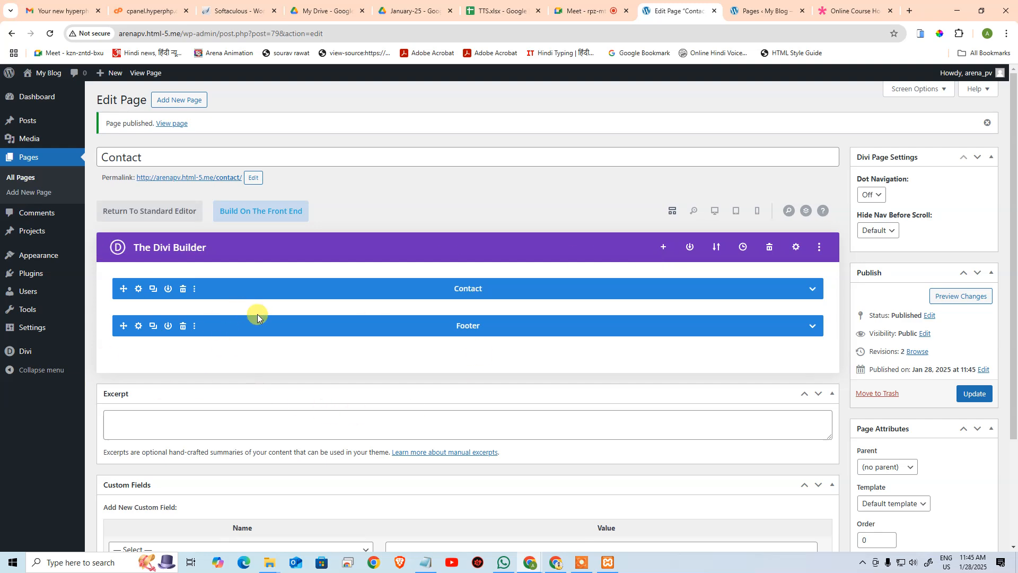
left_click(763, 11)
left_click(684, 11)
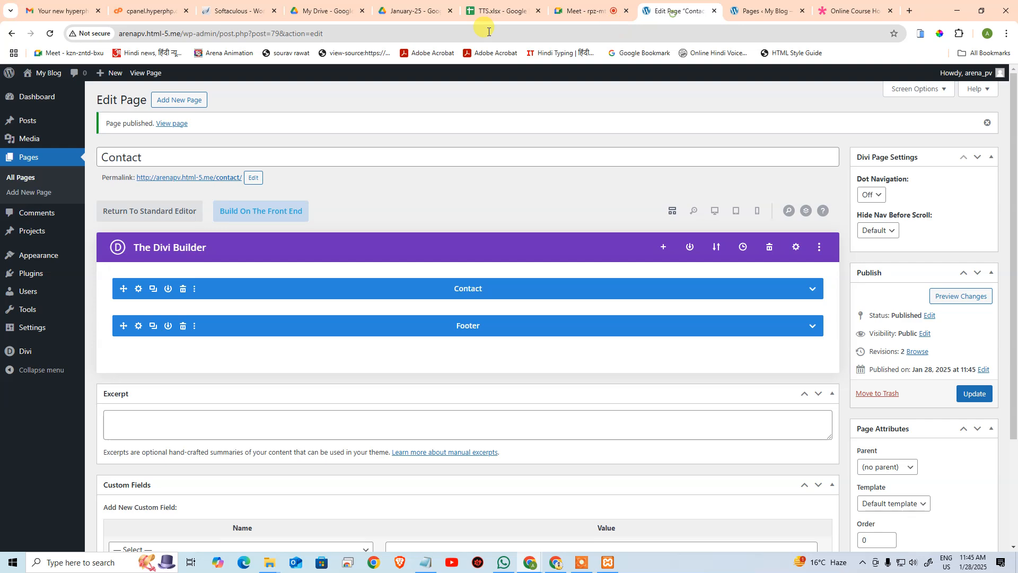
Step: View the published Contact page, then open the Pricing page from the site navigation and examine its header and footer areas
left_click(140, 74)
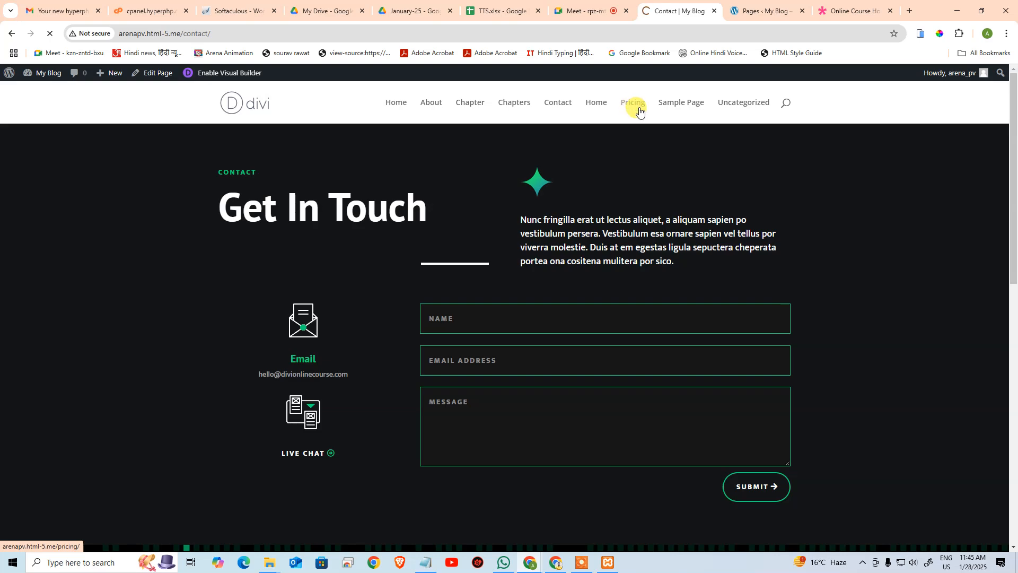
scroll(663, 259, "down", 5)
scroll(673, 318, "down", 15)
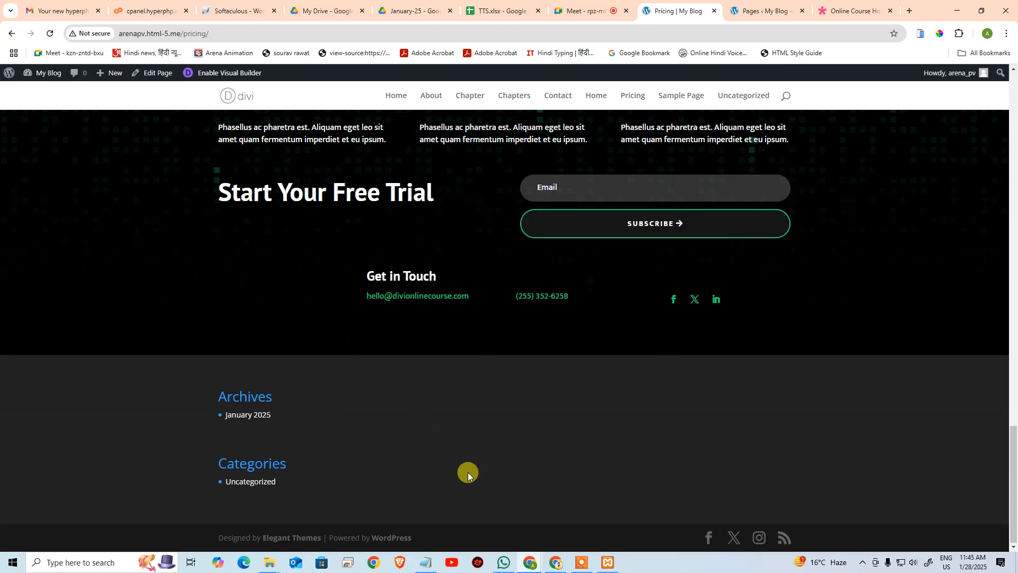
scroll(461, 424, "up", 10)
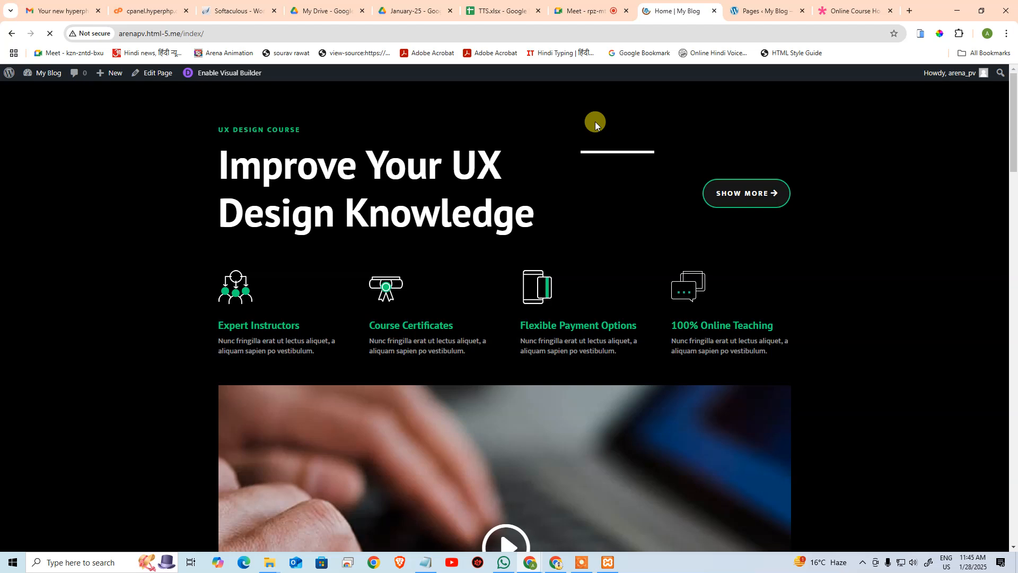
left_click(8, 34)
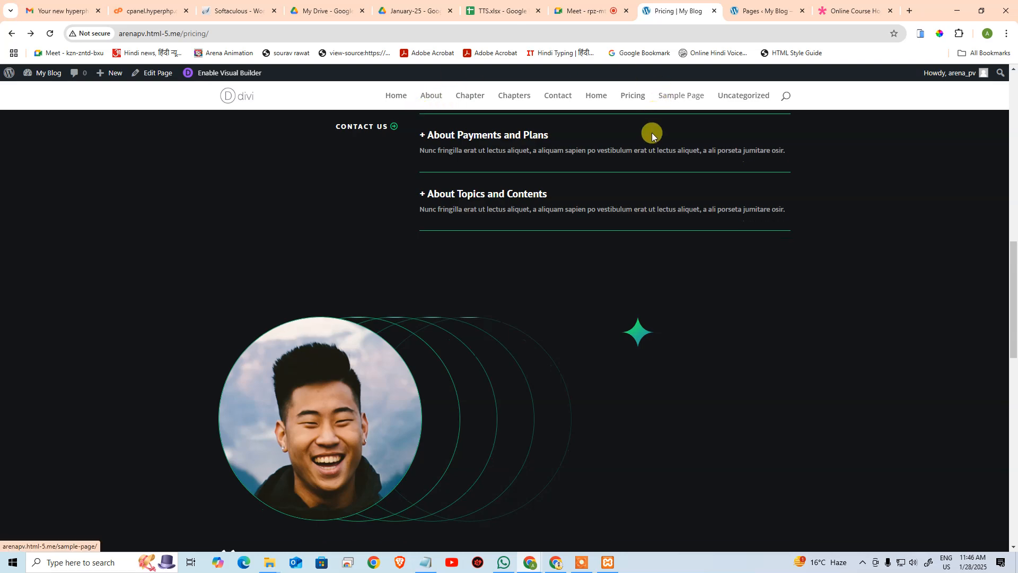
scroll(655, 123, "down", 15)
scroll(317, 246, "up", 4)
scroll(317, 246, "up", 1)
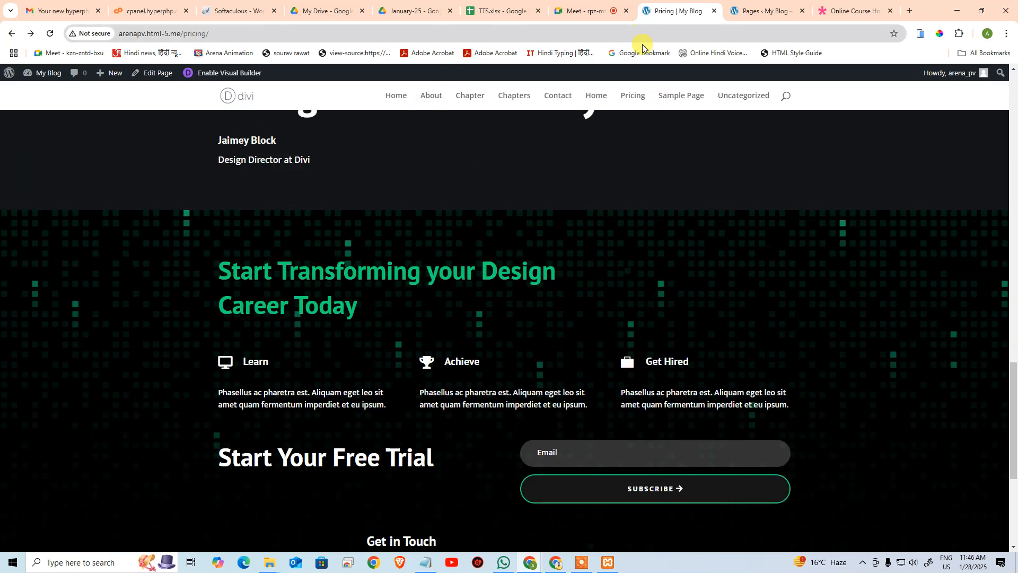
Step: Open the Home and About pages in separate tabs and compare their footers with the Pricing page's footer
middle_click(588, 99)
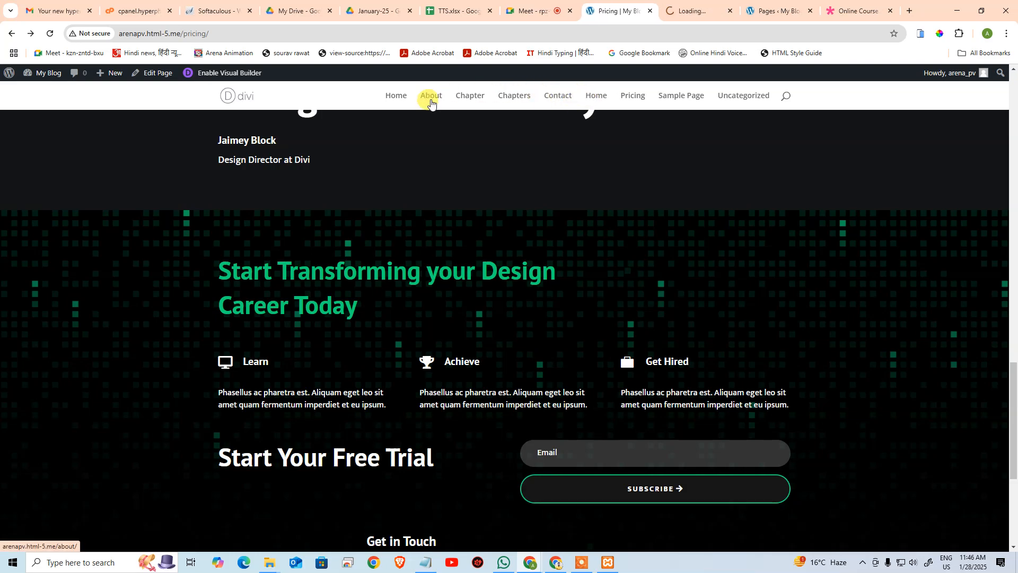
middle_click(431, 100)
left_click(648, 10)
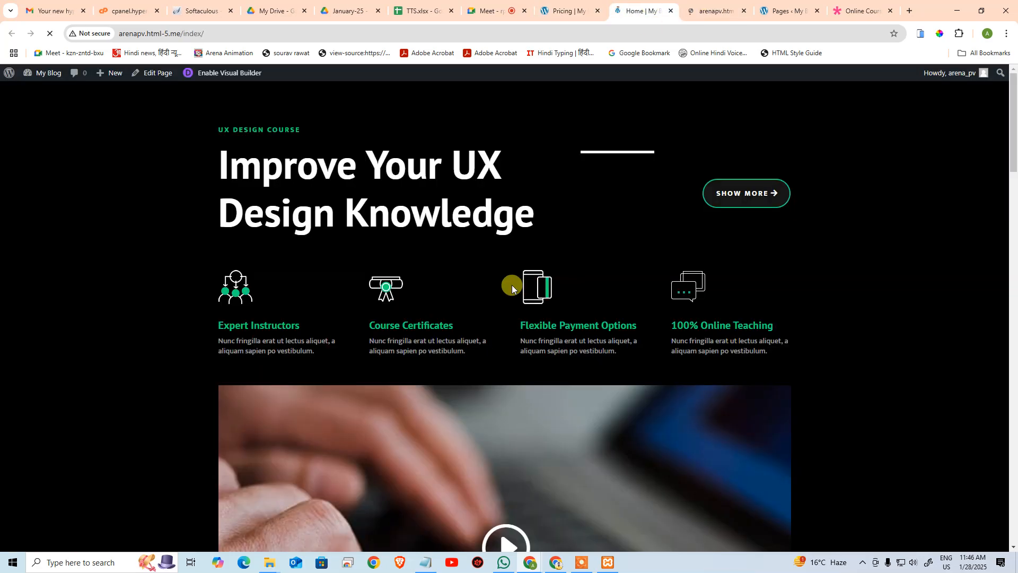
scroll(631, 354, "down", 7)
scroll(631, 354, "down", 20)
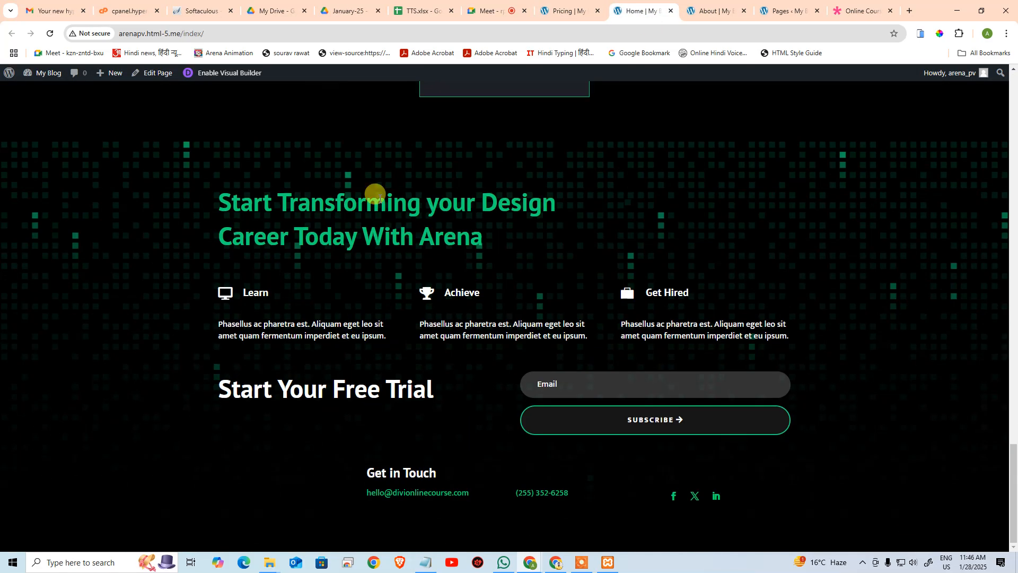
left_click(708, 11)
scroll(475, 403, "down", 15)
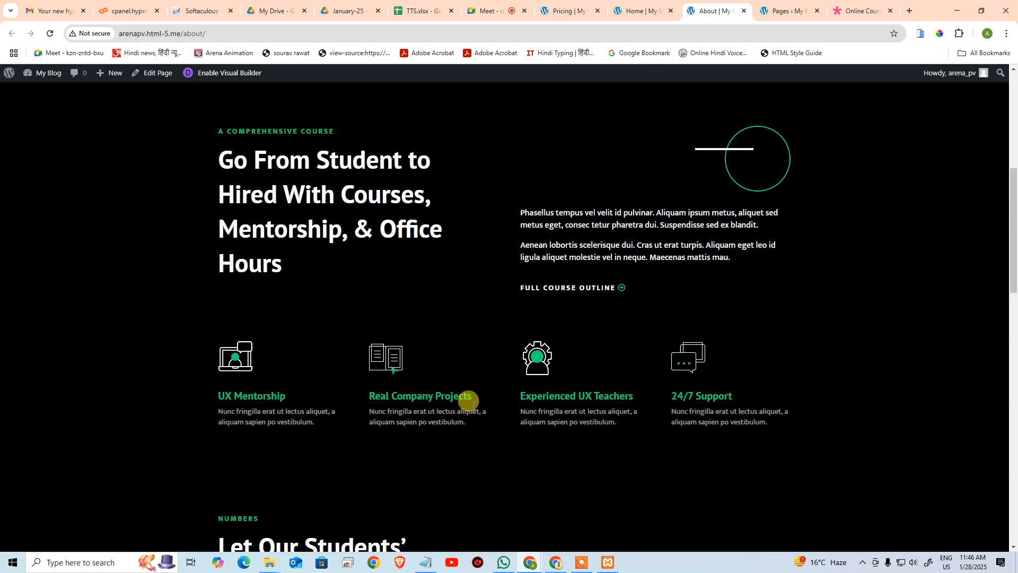
scroll(462, 423, "down", 7)
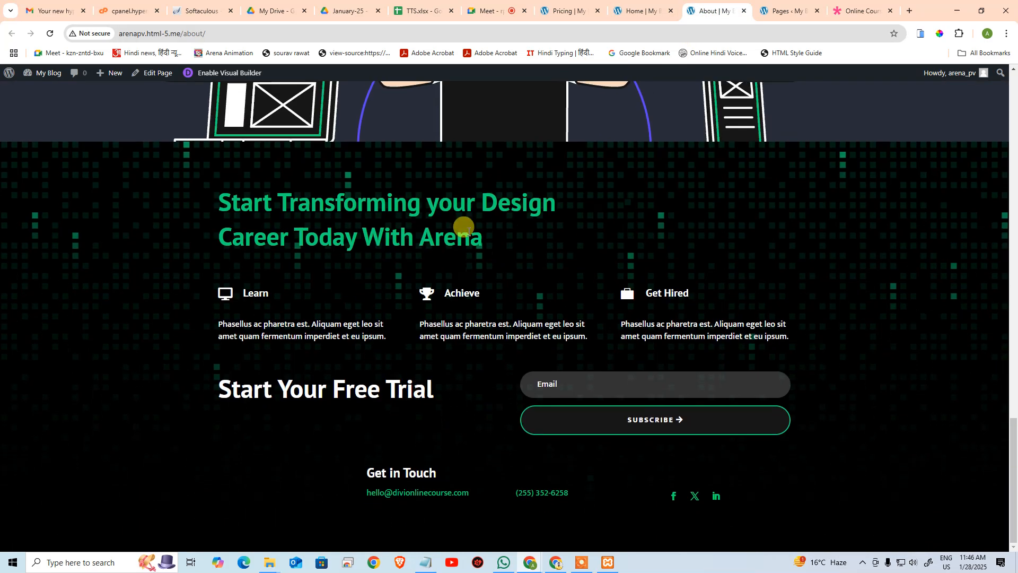
left_click(546, 7)
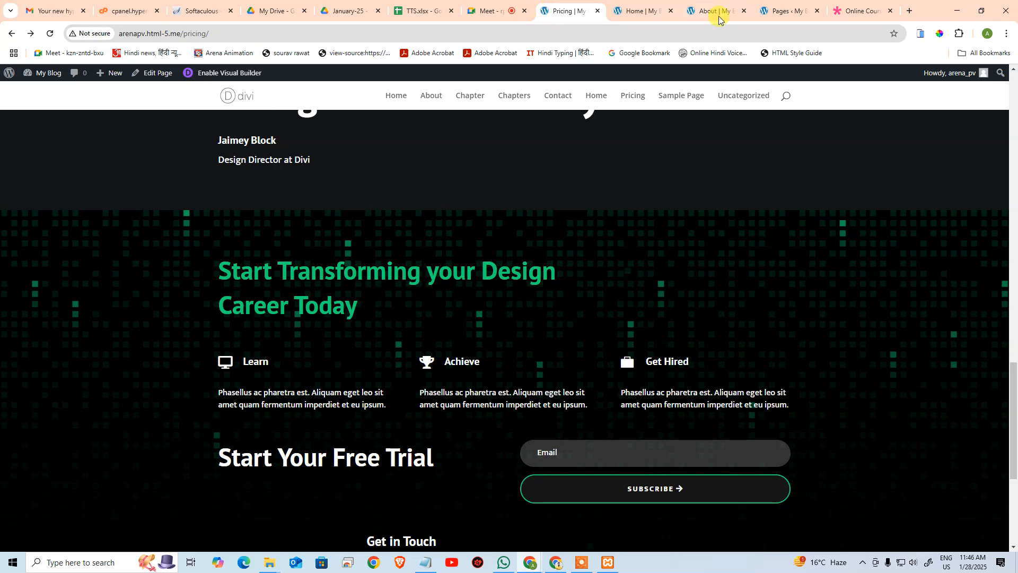
Step: In the Divi Theme Builder, add a global footer to the Default Website Template using the existing Contact page's layout
left_click(768, 12)
mouse_move(18, 351)
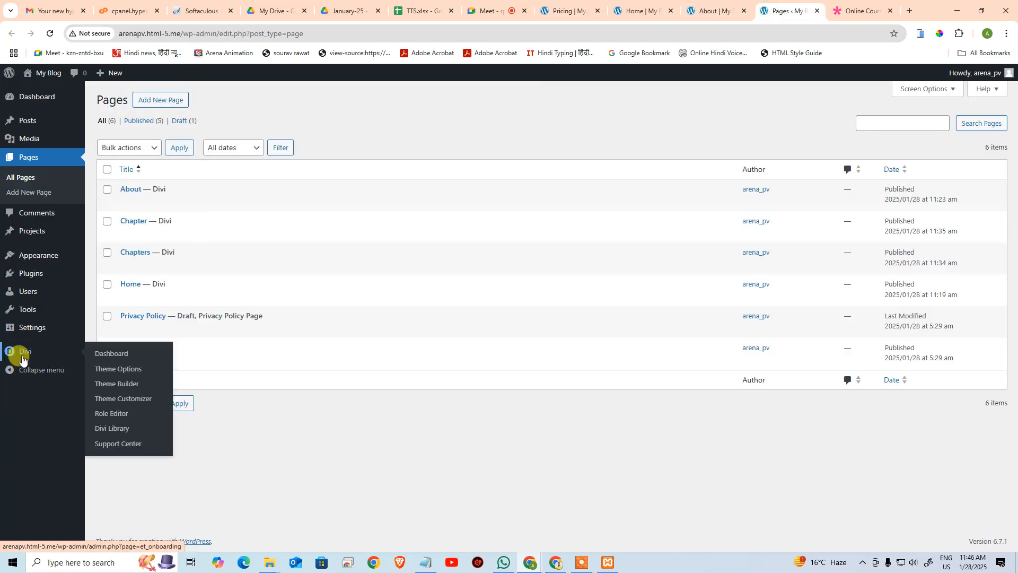
left_click(111, 385)
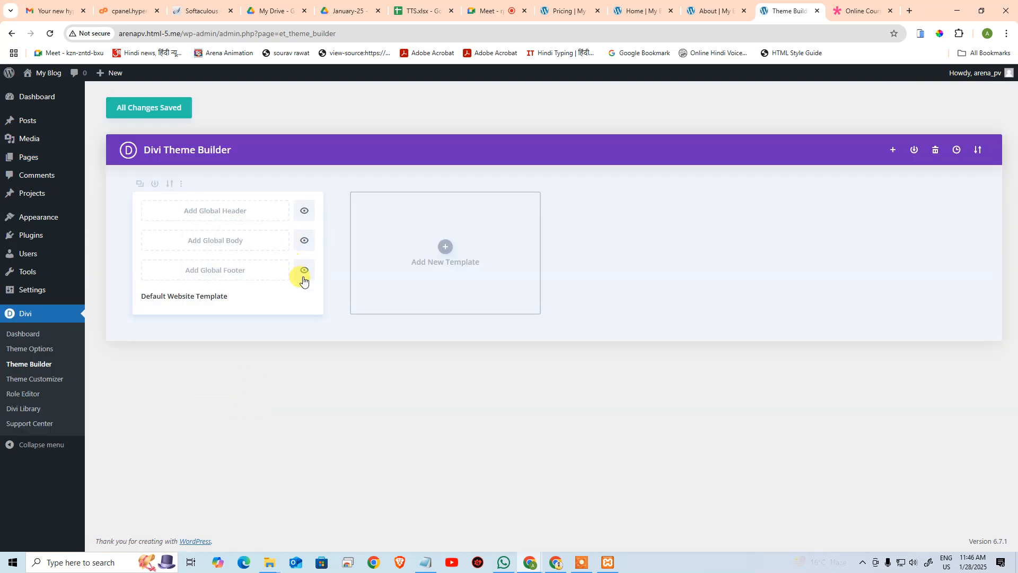
left_click(305, 276)
left_click(268, 271)
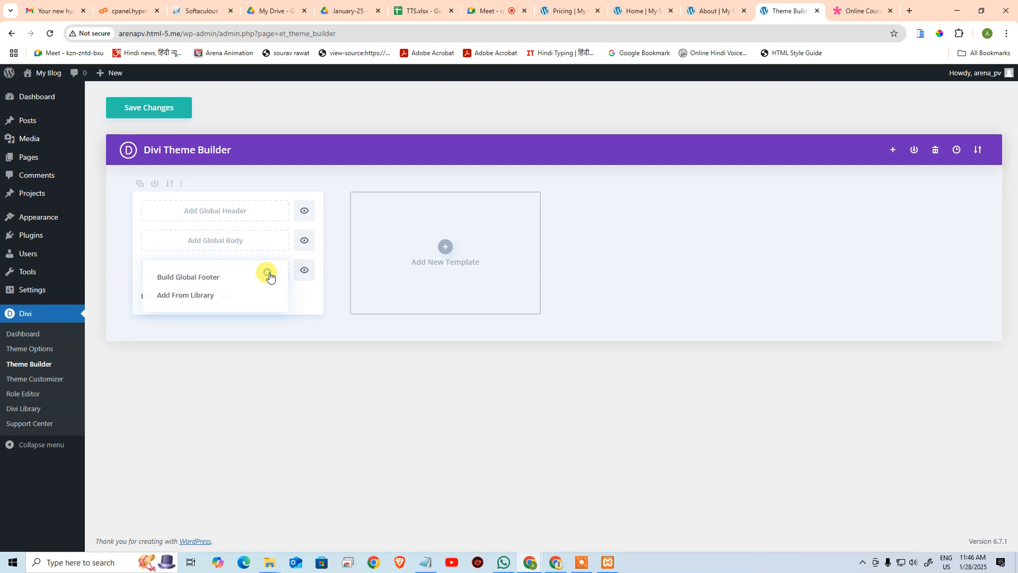
left_click(221, 300)
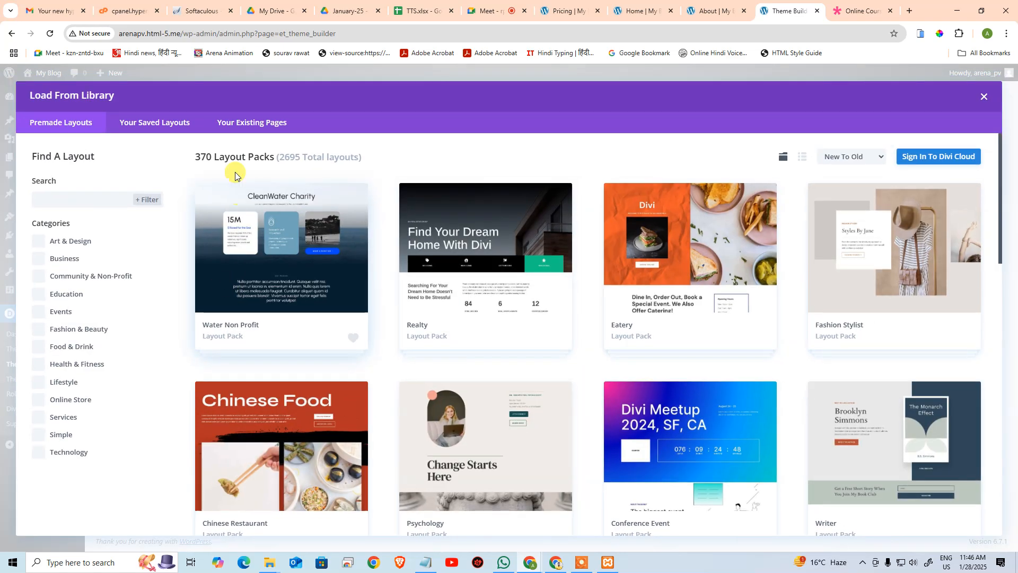
left_click(156, 123)
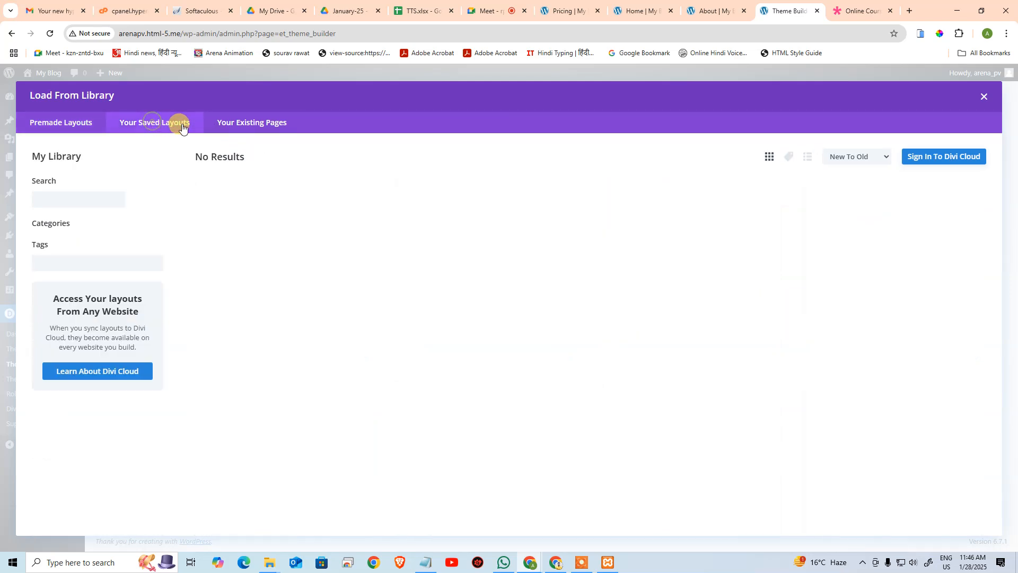
left_click(253, 128)
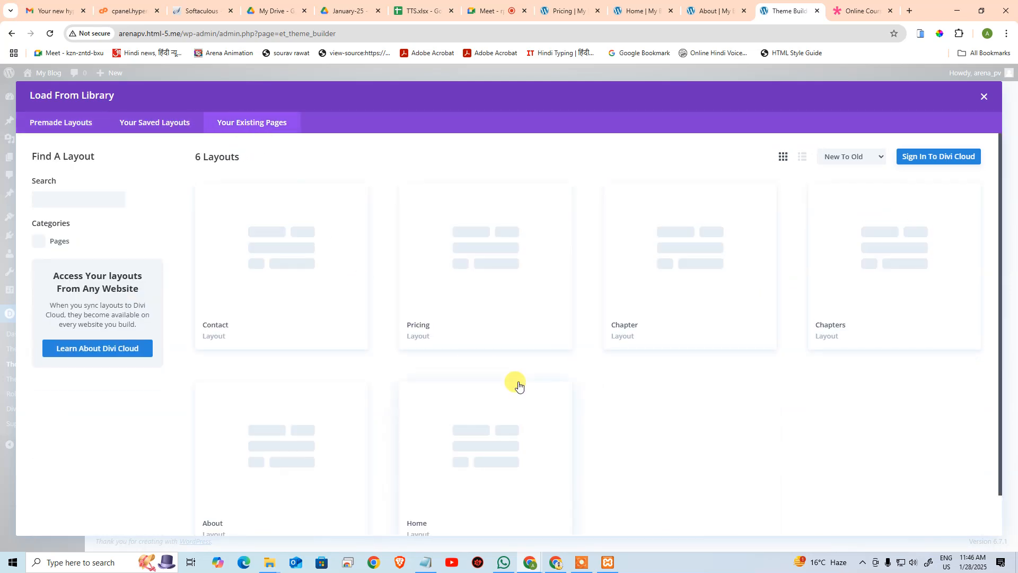
scroll(608, 385, "down", 1)
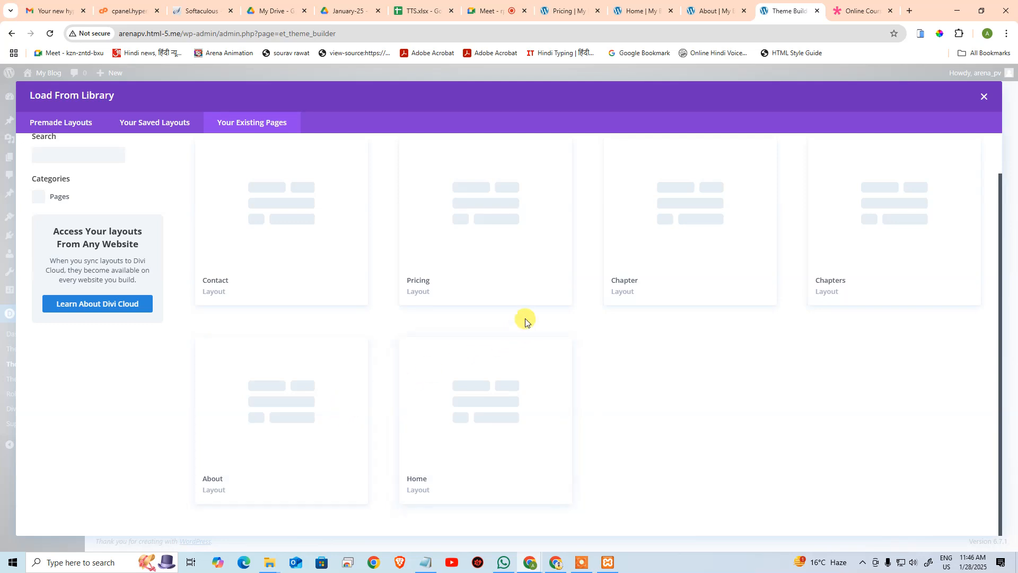
left_click(243, 238)
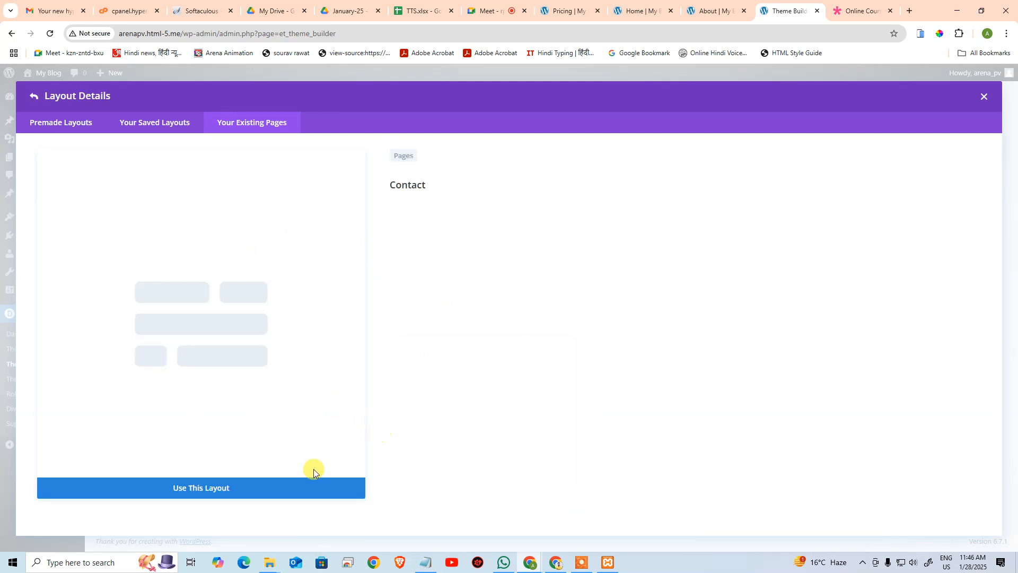
left_click(296, 490)
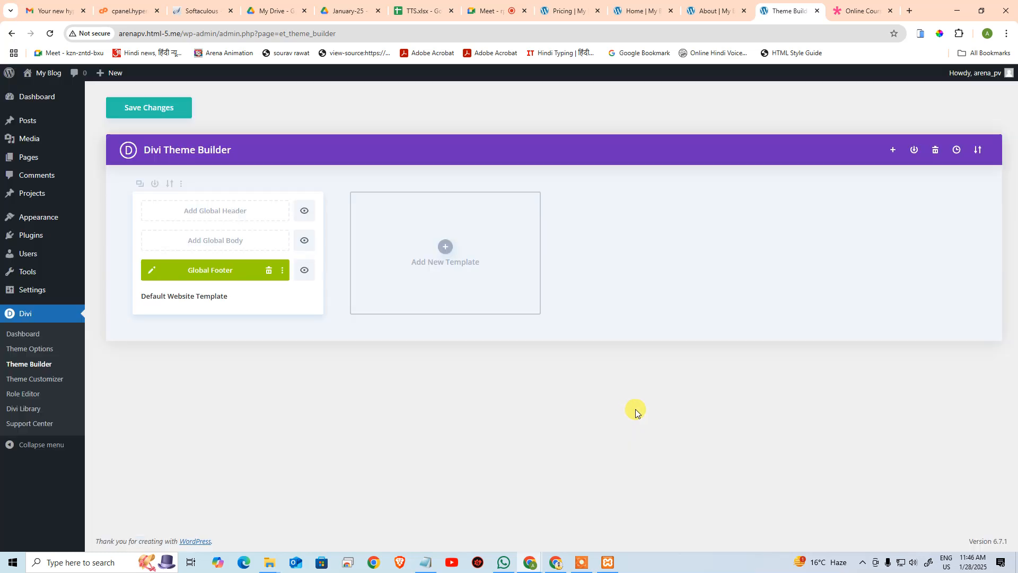
Step: Edit the global footer layout and delete its "Get In Touch" contact form section
left_click(150, 270)
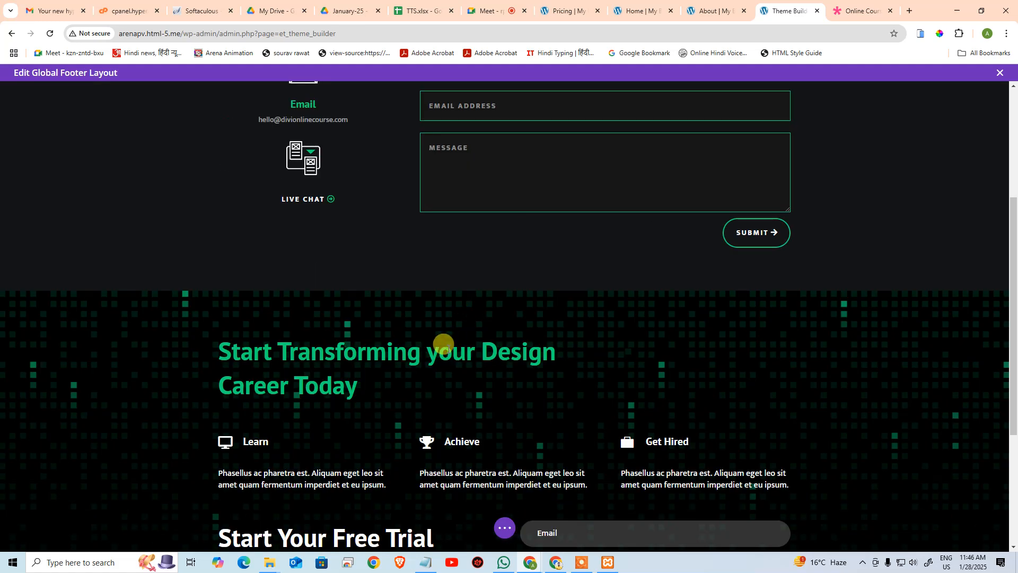
scroll(444, 346, "up", 2)
scroll(175, 271, "up", 2)
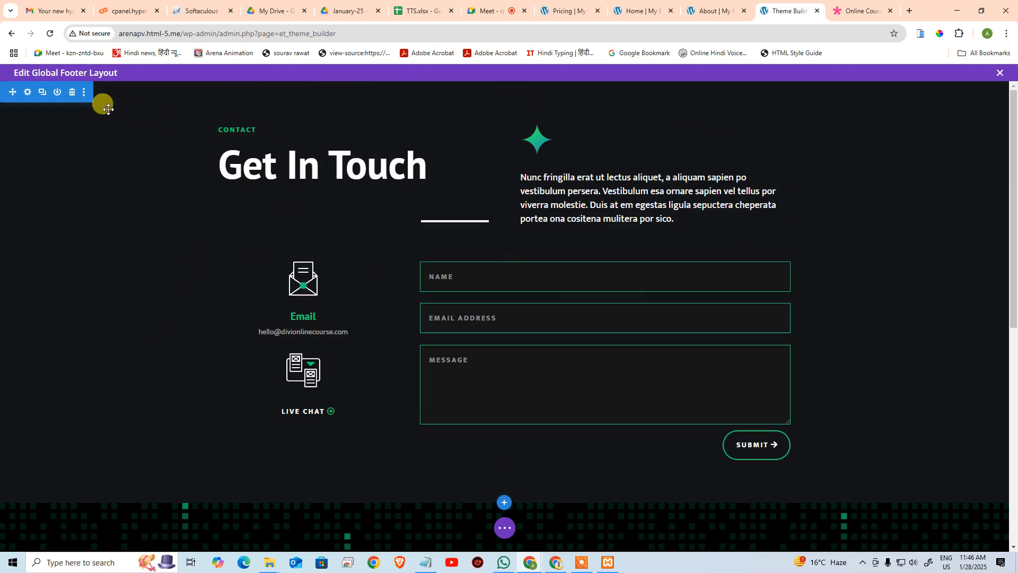
left_click(76, 93)
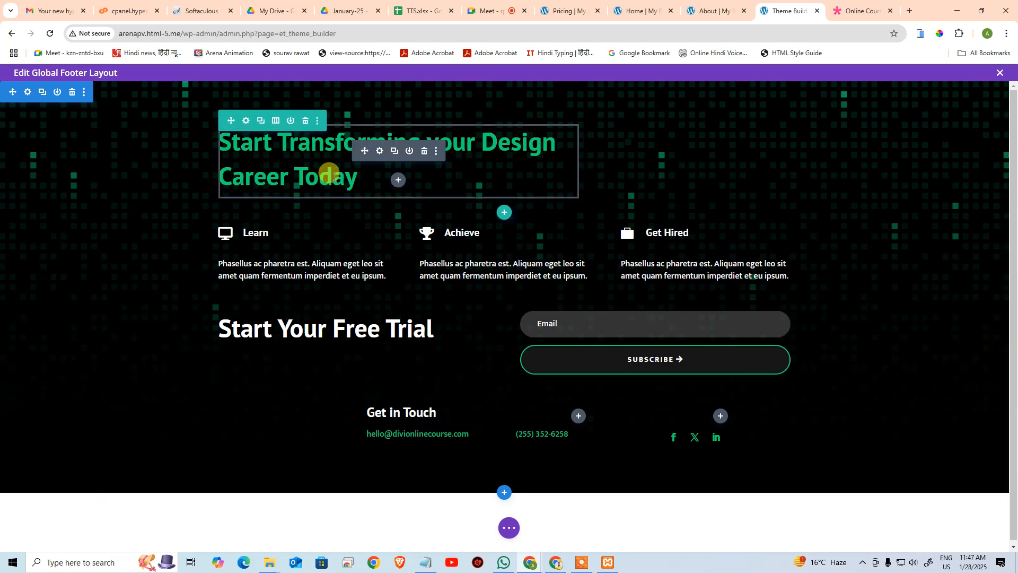
Step: Save and exit the global footer layout, save the Theme Builder changes, and return to the open Home page
left_click(999, 73)
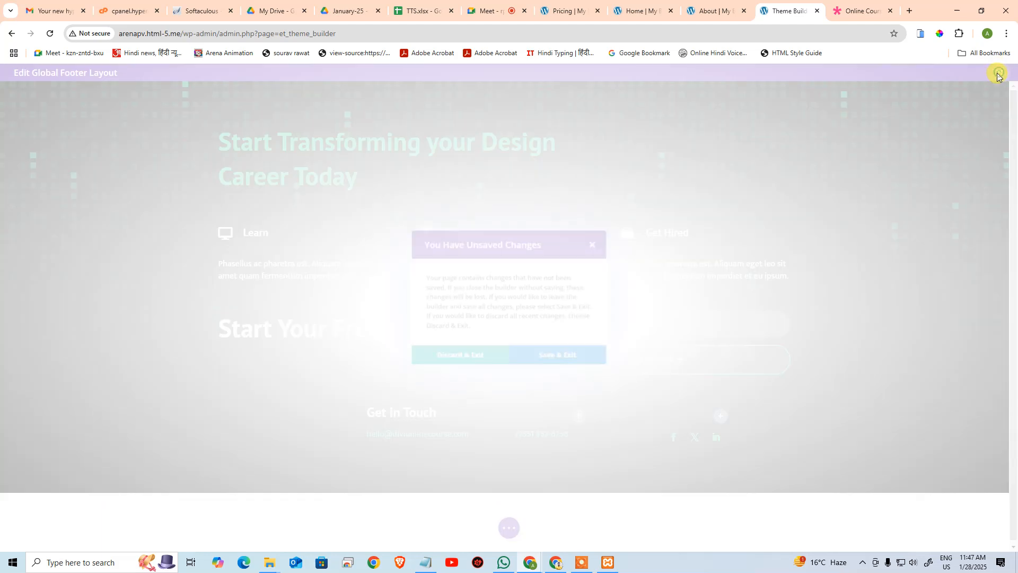
left_click(562, 360)
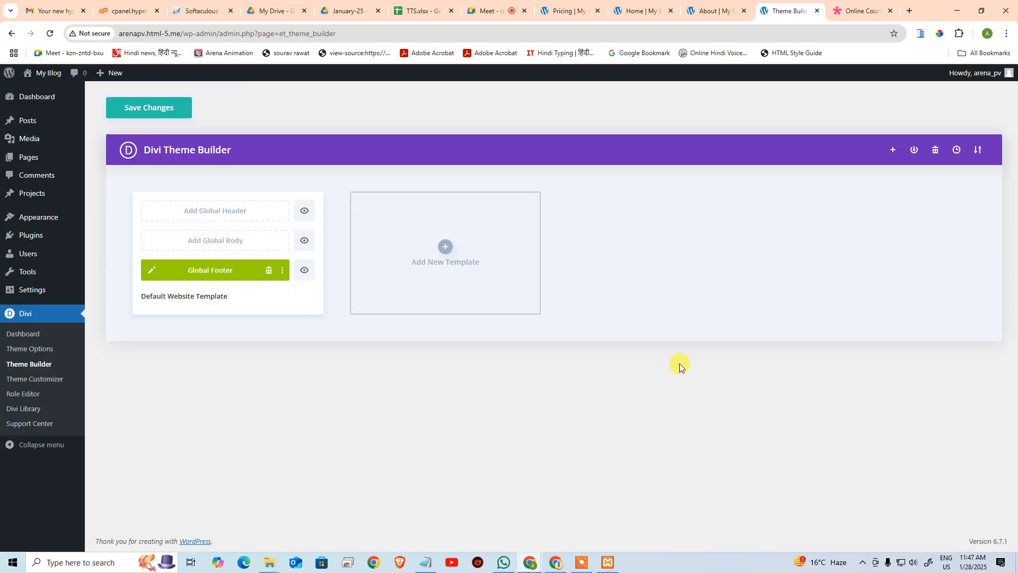
left_click(167, 114)
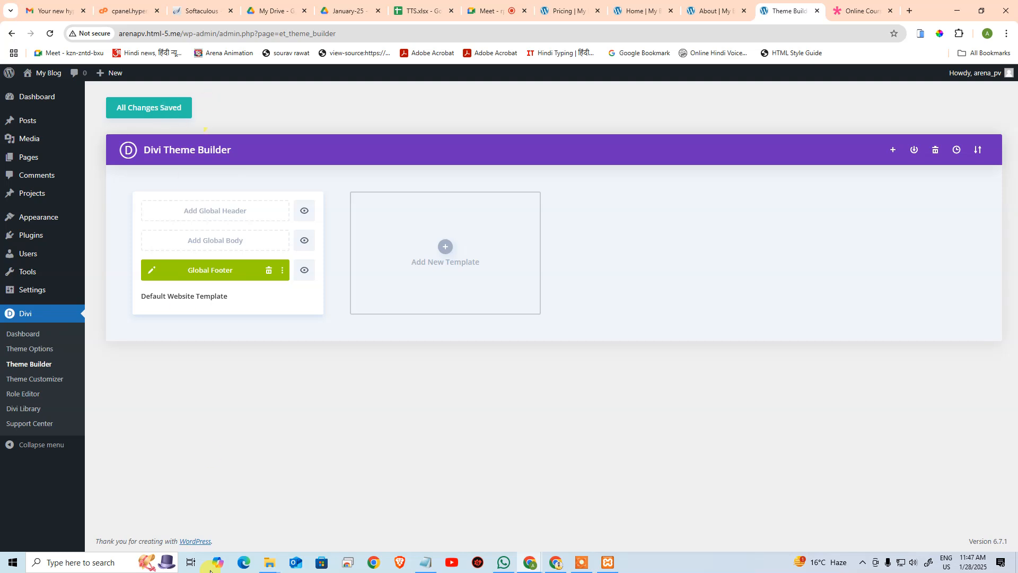
left_click(639, 7)
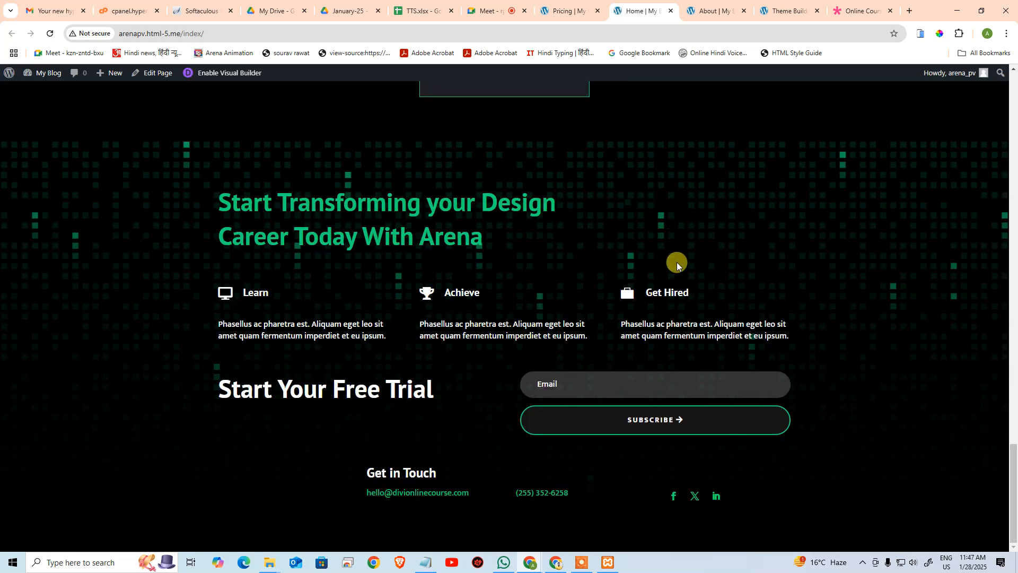
Step: Check the About page's footer, then open the Pricing page in a new tab and examine its footer
left_click(704, 5)
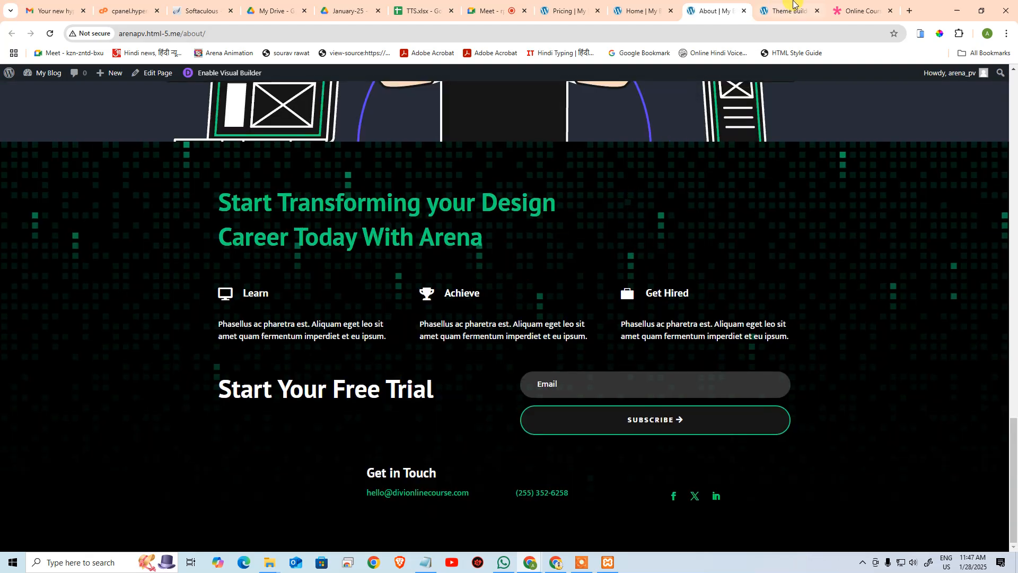
left_click(571, 11)
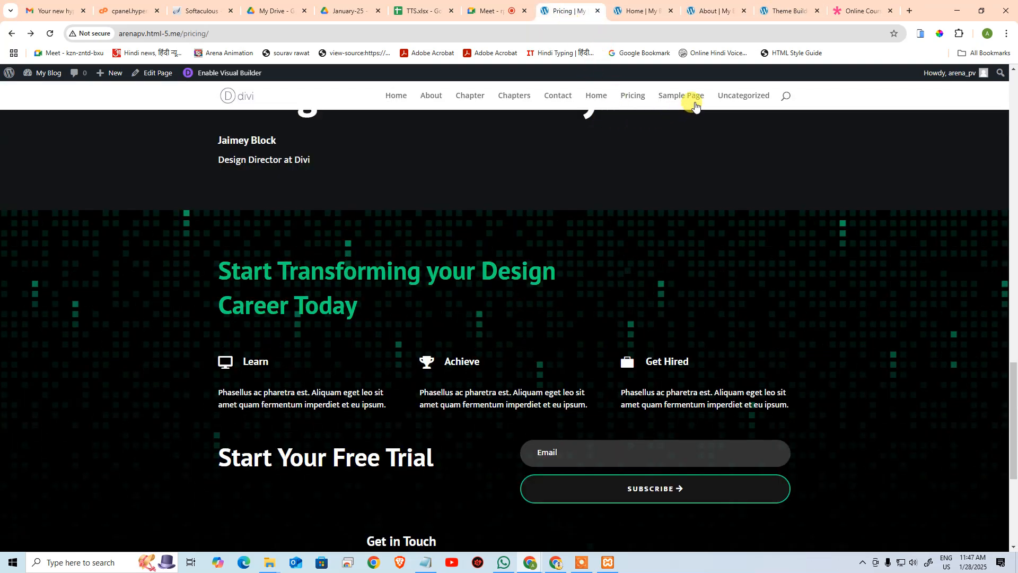
middle_click(599, 96)
left_click(593, 11)
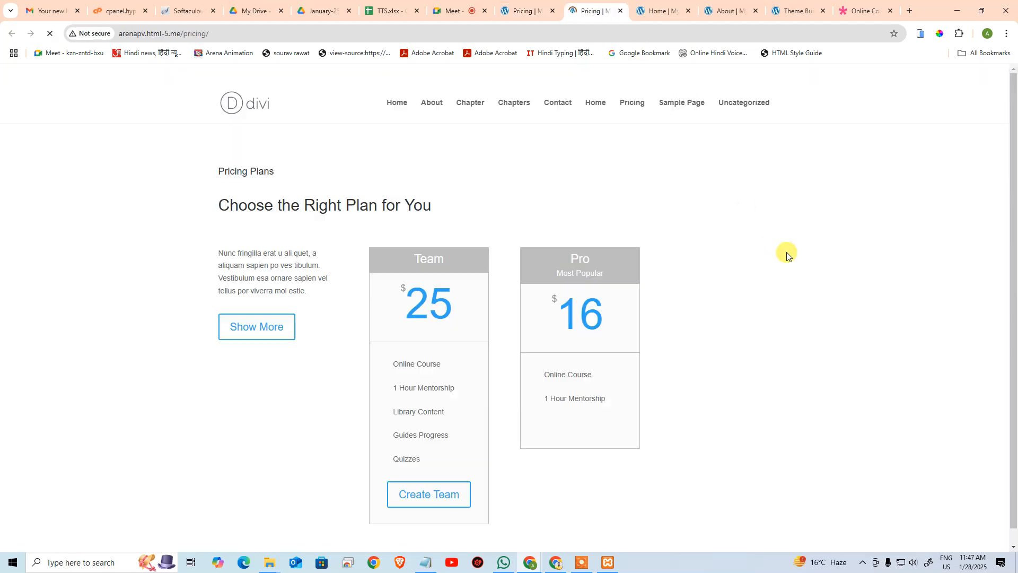
scroll(787, 271, "down", 7)
scroll(464, 326, "down", 15)
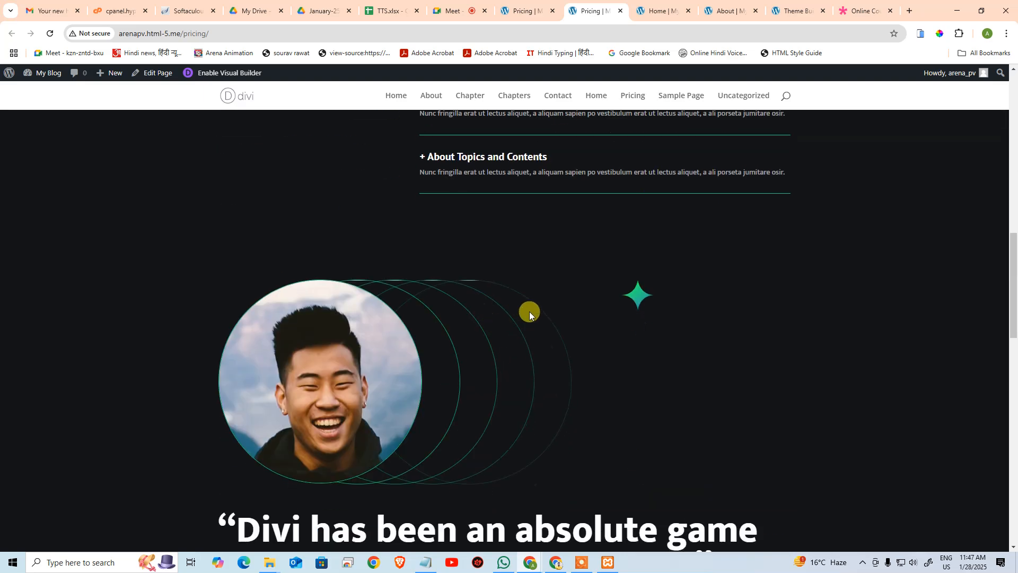
scroll(525, 302, "up", 4)
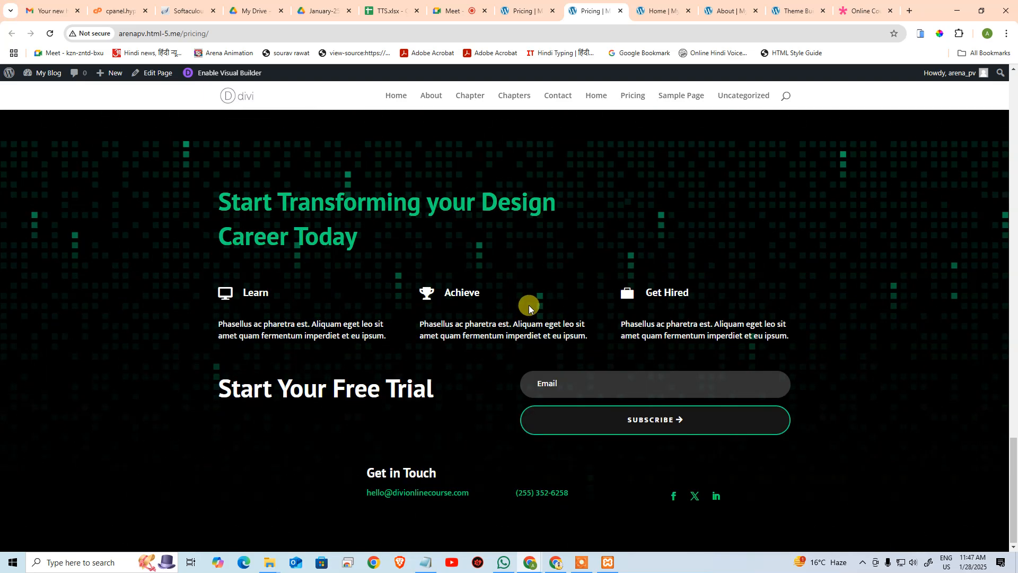
scroll(528, 291, "down", 2)
scroll(527, 297, "up", 4)
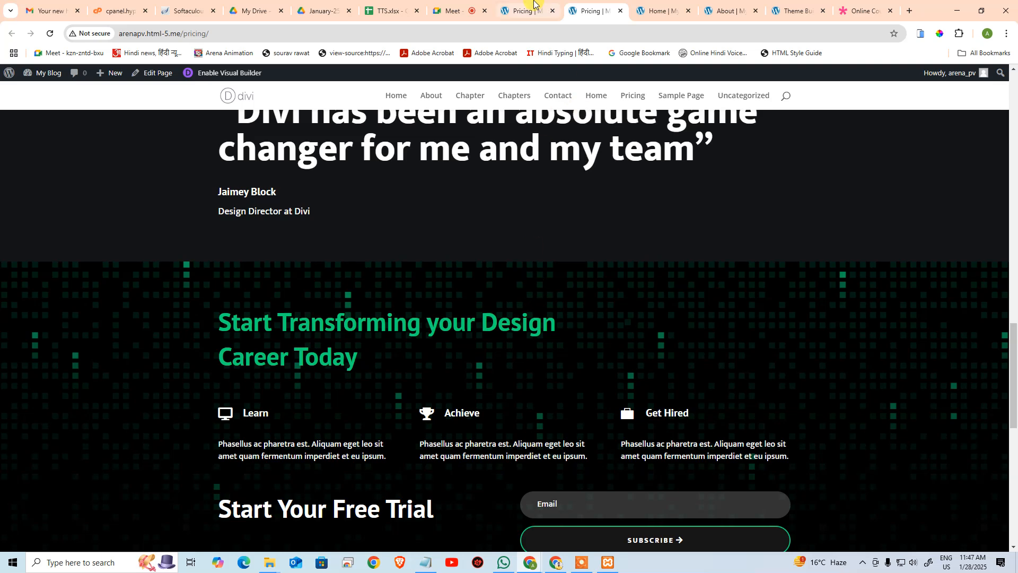
scroll(647, 239, "up", 5)
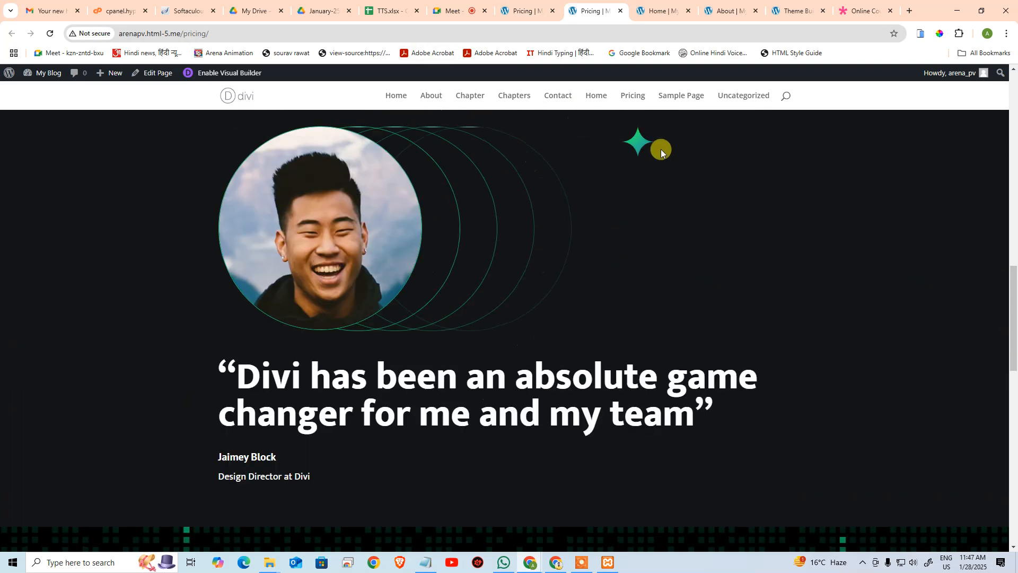
Step: Compare the footer area of the previously loaded Pricing page with the Home page's footer
left_click(528, 14)
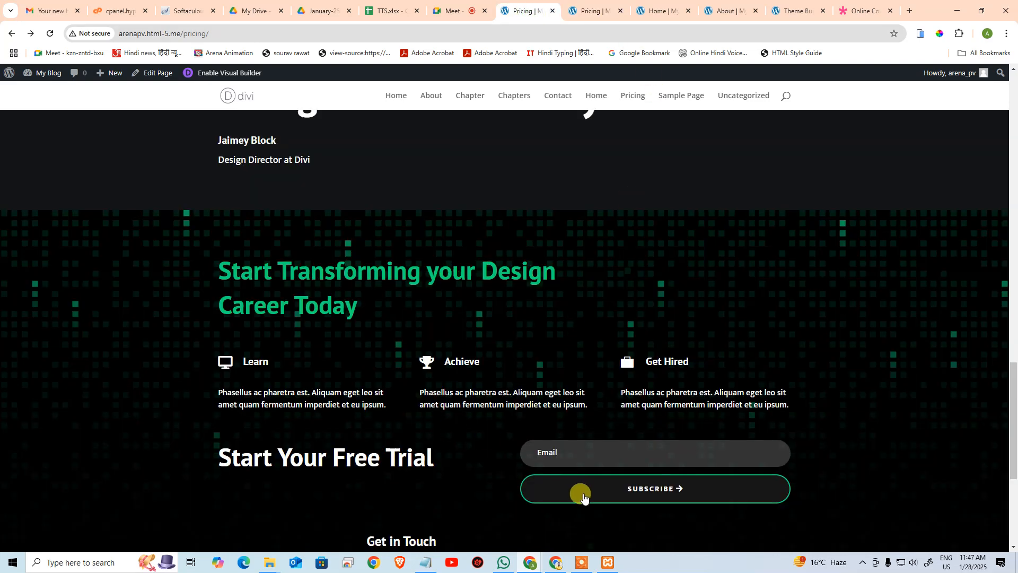
scroll(485, 265, "up", 5)
scroll(485, 263, "down", 10)
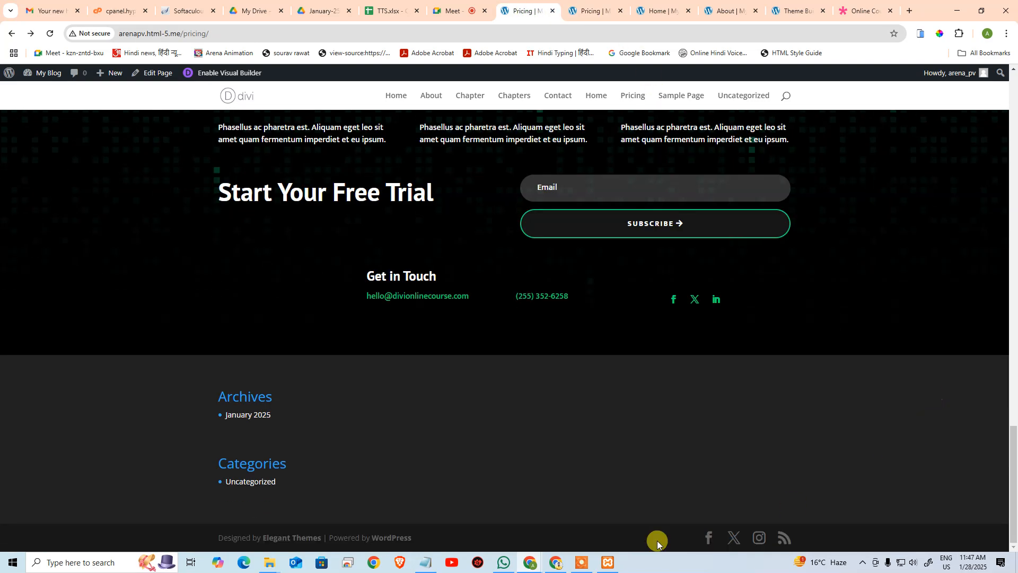
scroll(265, 427, "up", 1)
scroll(186, 411, "down", 1)
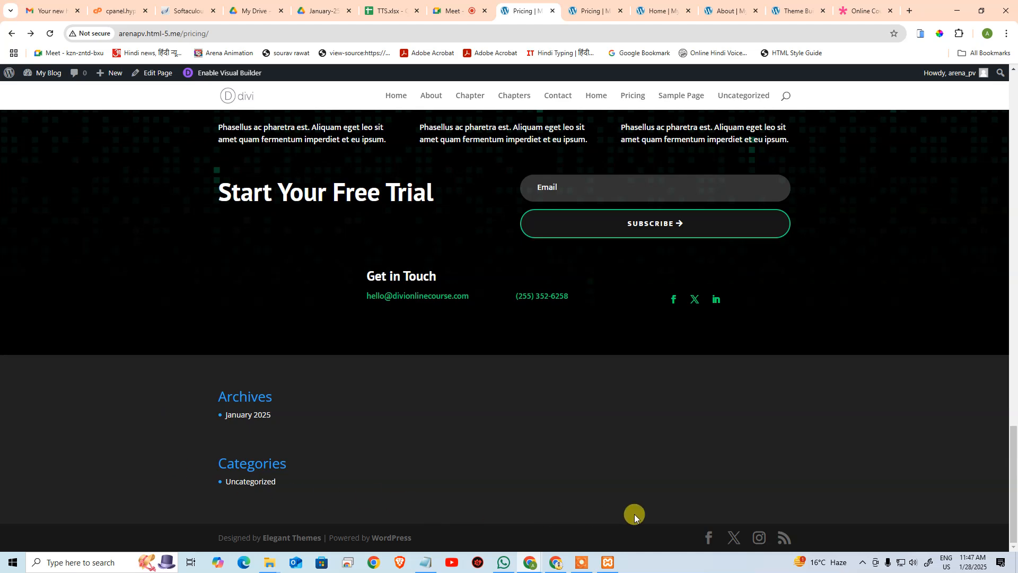
left_click(655, 9)
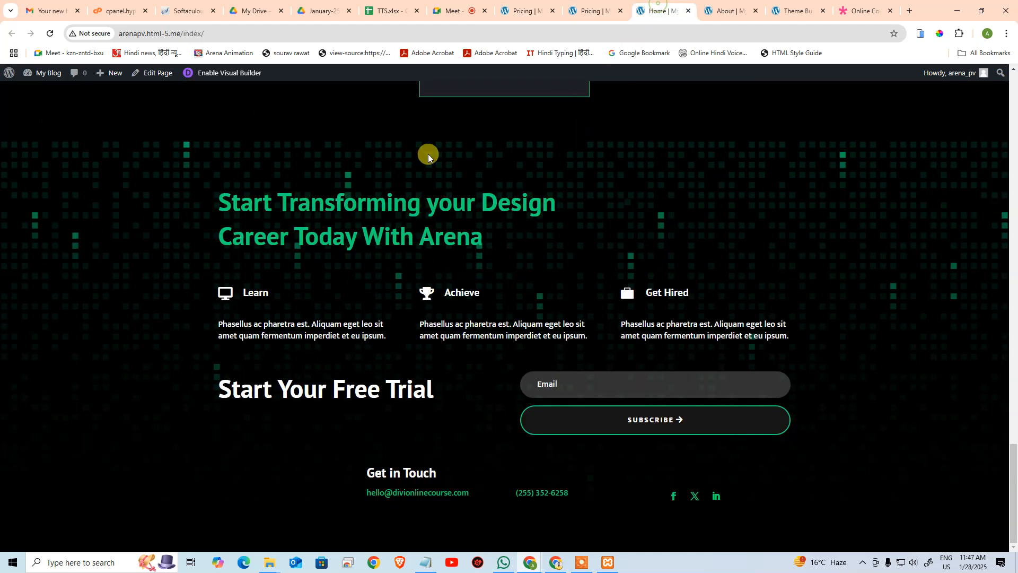
left_click(525, 7)
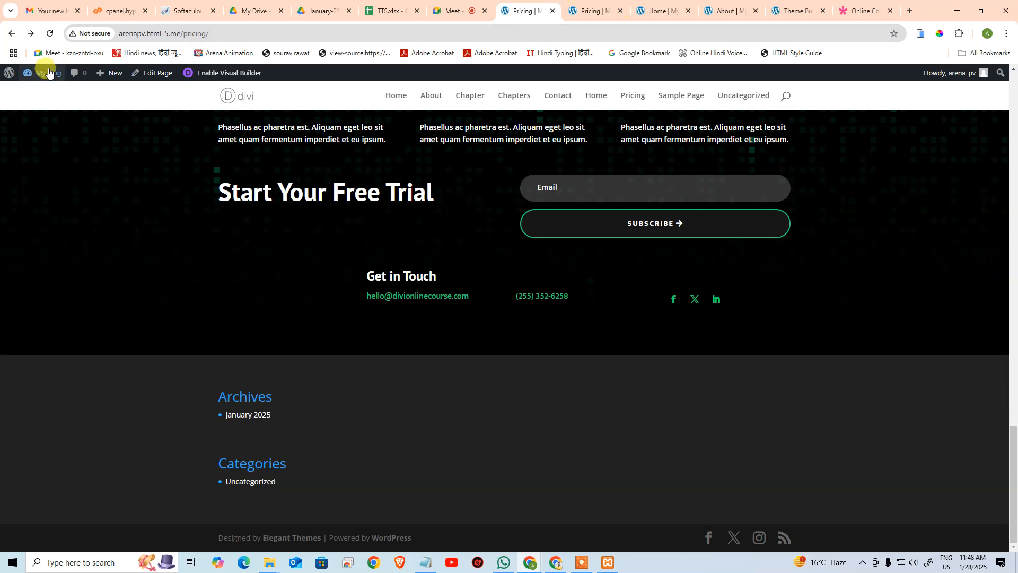
Step: Edit the Home page to use the Default template, delete its own footer section, and update the page
left_click(39, 88)
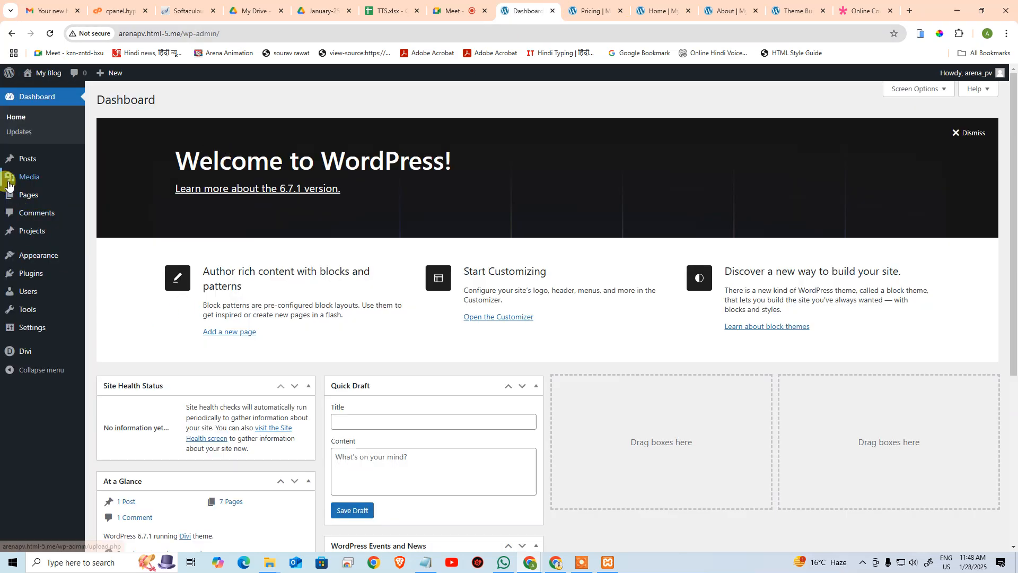
mouse_move(27, 196)
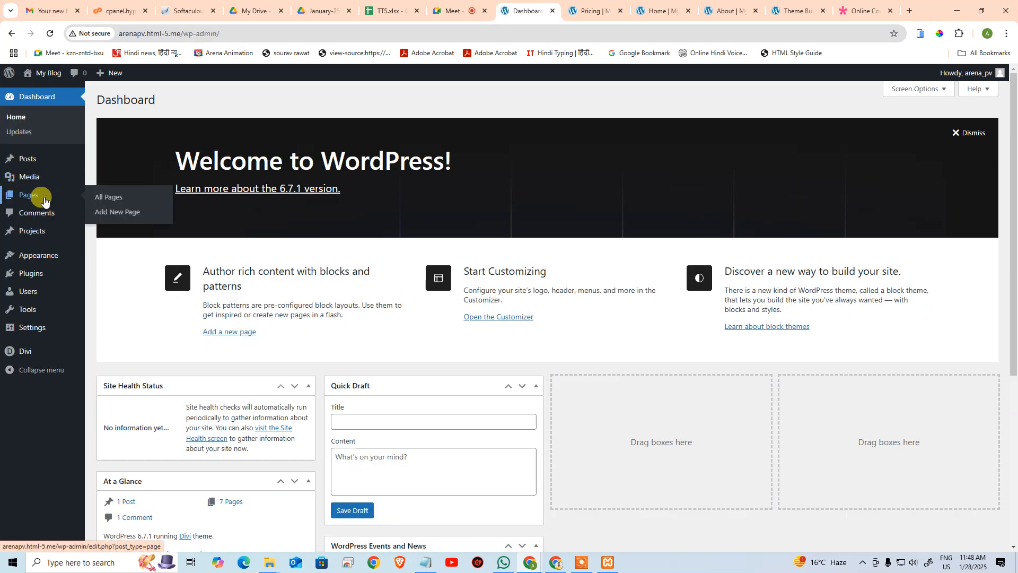
left_click(106, 198)
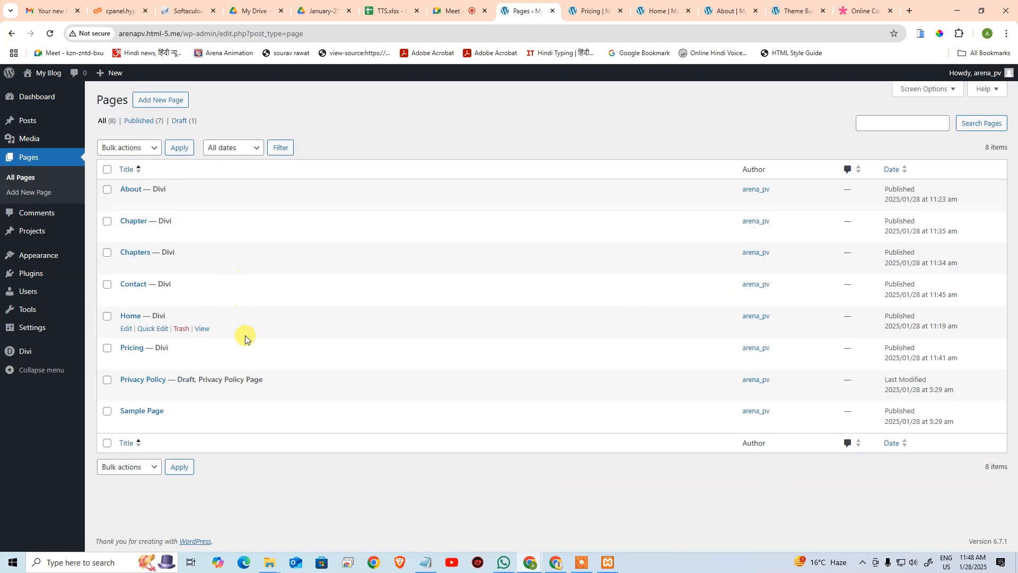
left_click(126, 330)
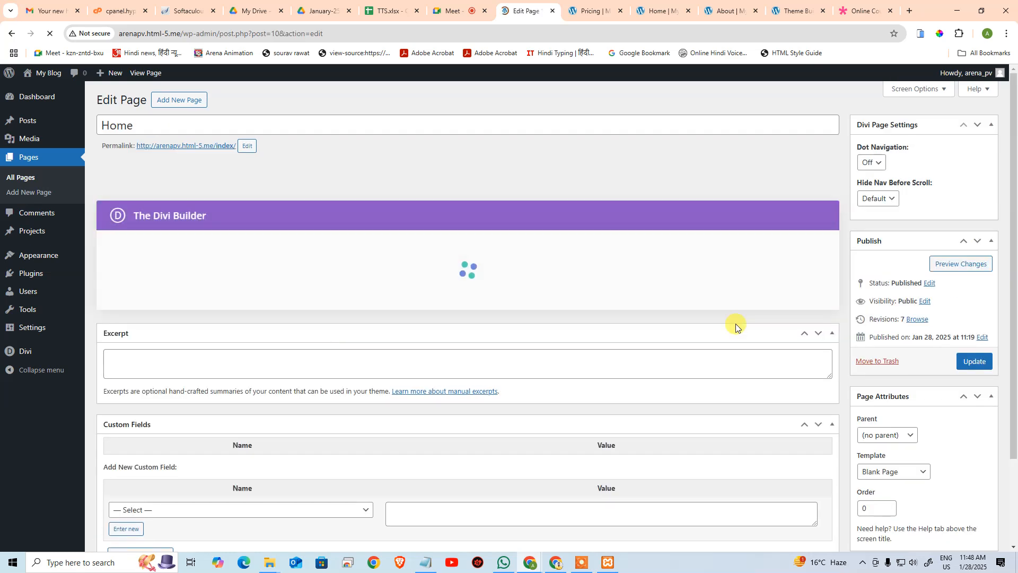
scroll(907, 434, "down", 2)
left_click(896, 365)
left_click(898, 382)
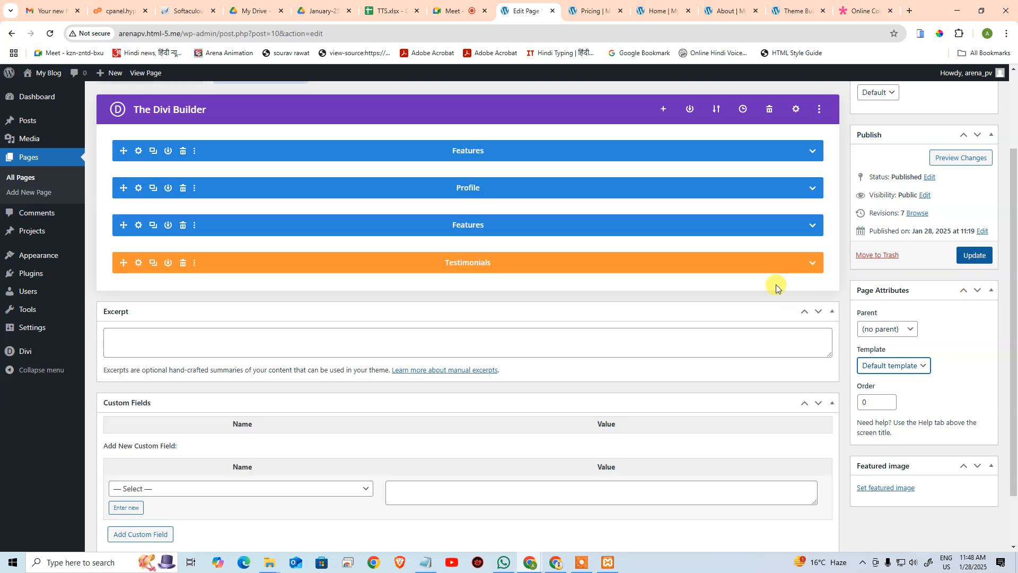
left_click(187, 300)
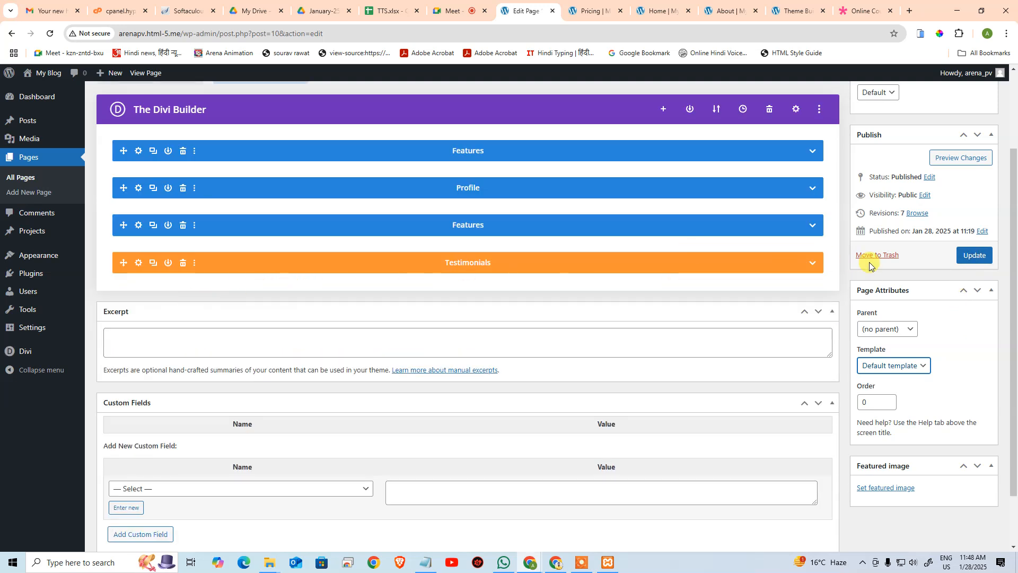
left_click(975, 255)
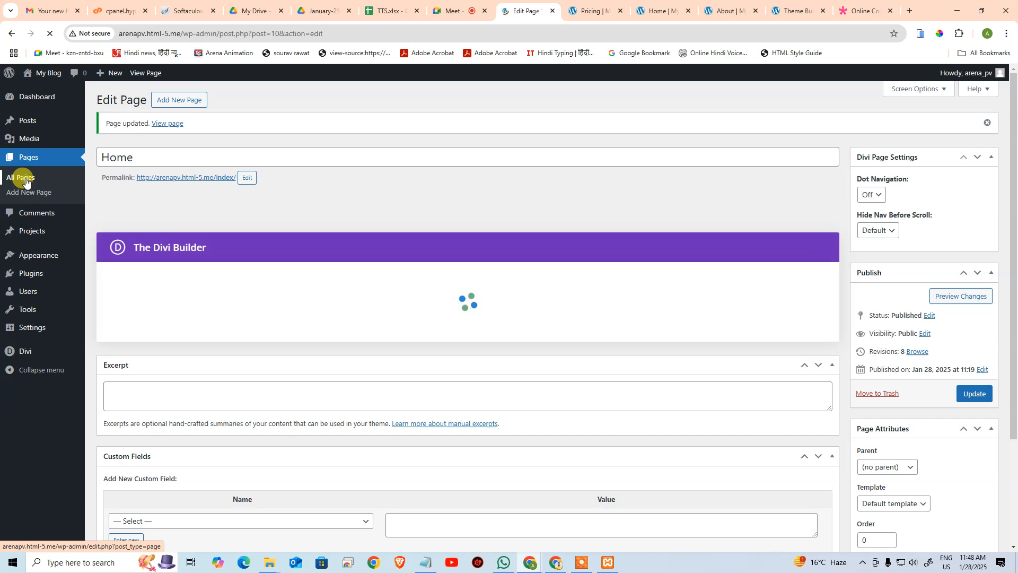
Step: Edit the About page to use the Default template, delete its Footer section, and update the page
left_click(26, 181)
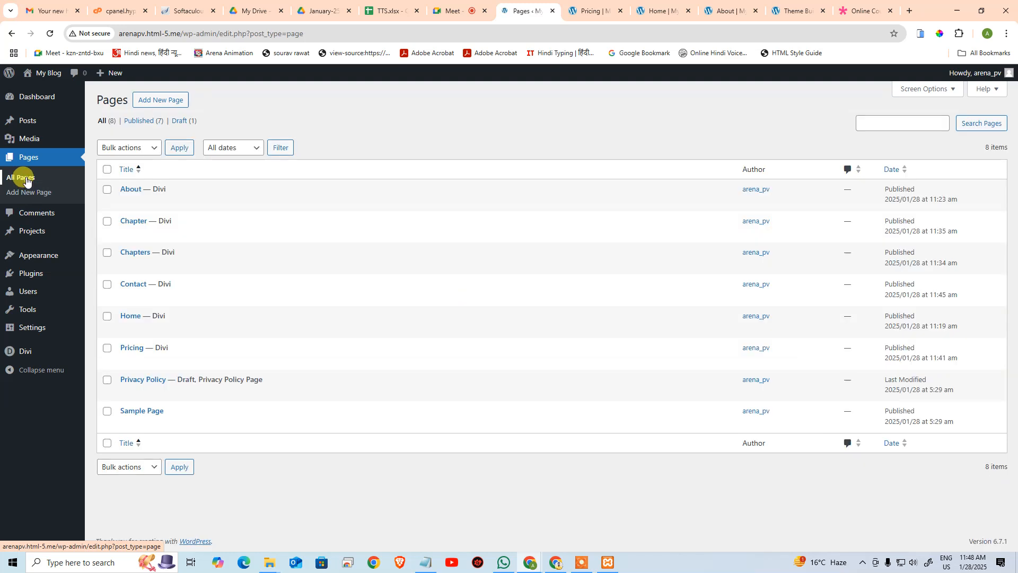
left_click(125, 204)
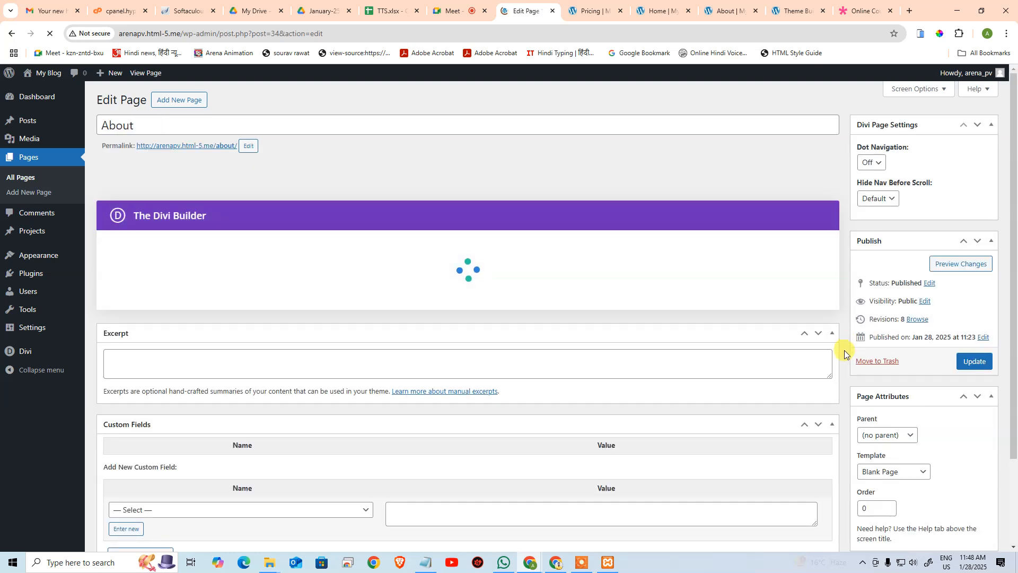
left_click(898, 488)
scroll(238, 372, "down", 1)
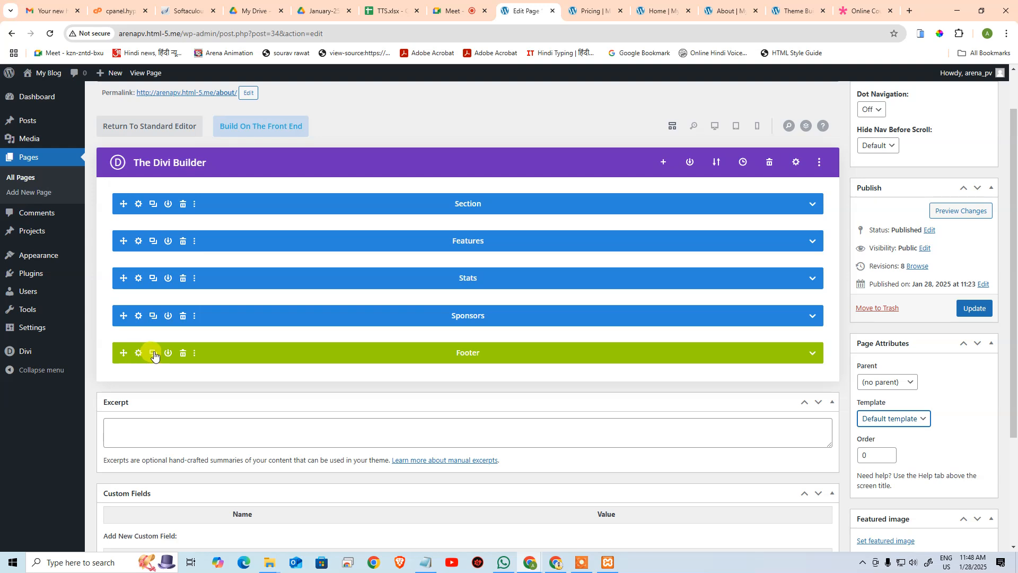
left_click(183, 353)
left_click(975, 311)
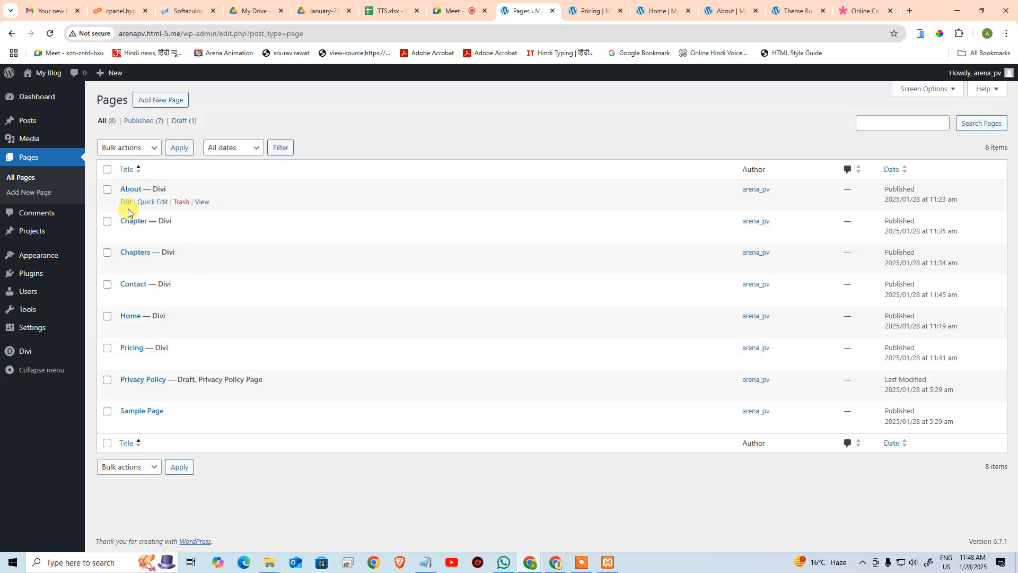
Step: Open the Chapter page for editing, delete its own footer section, and update the page
left_click(126, 235)
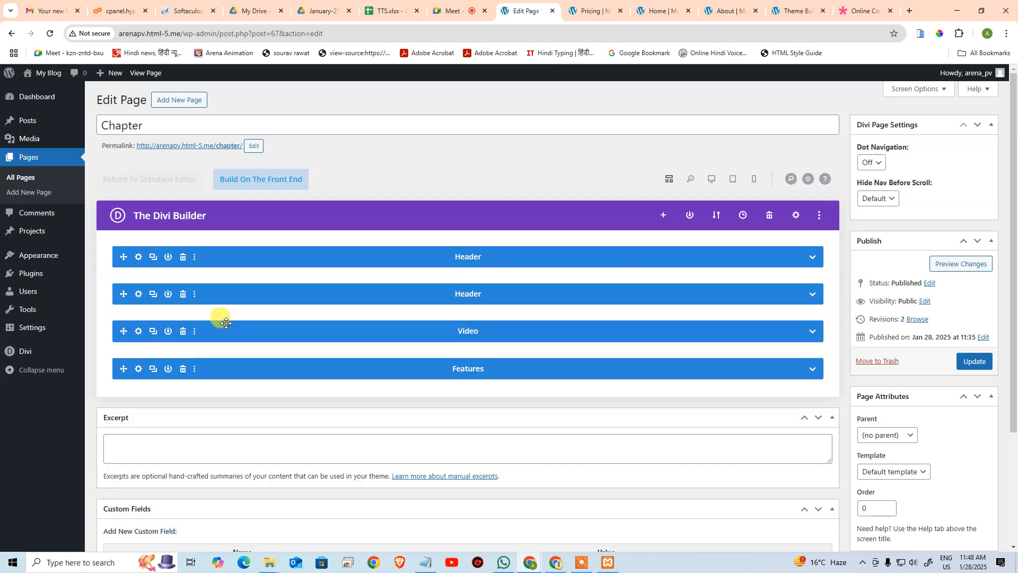
left_click(182, 406)
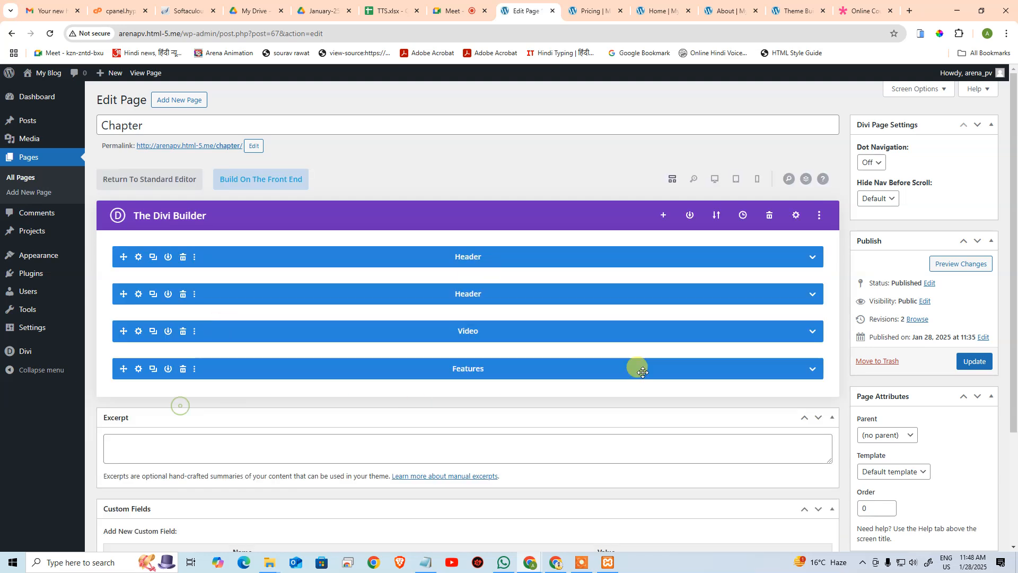
left_click(974, 361)
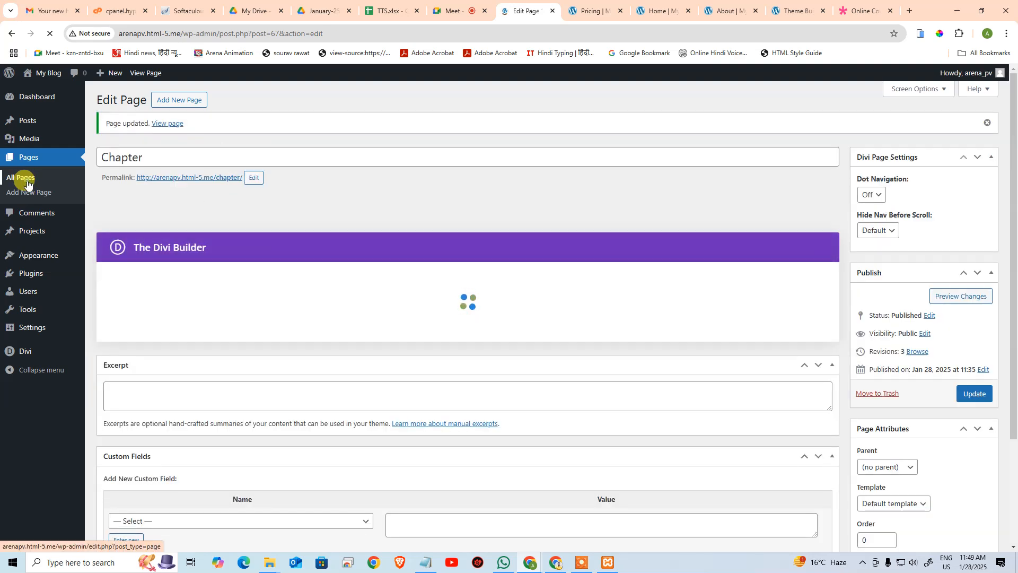
Step: Open the Chapters page for editing, delete its Footer section, and update the page
left_click(27, 183)
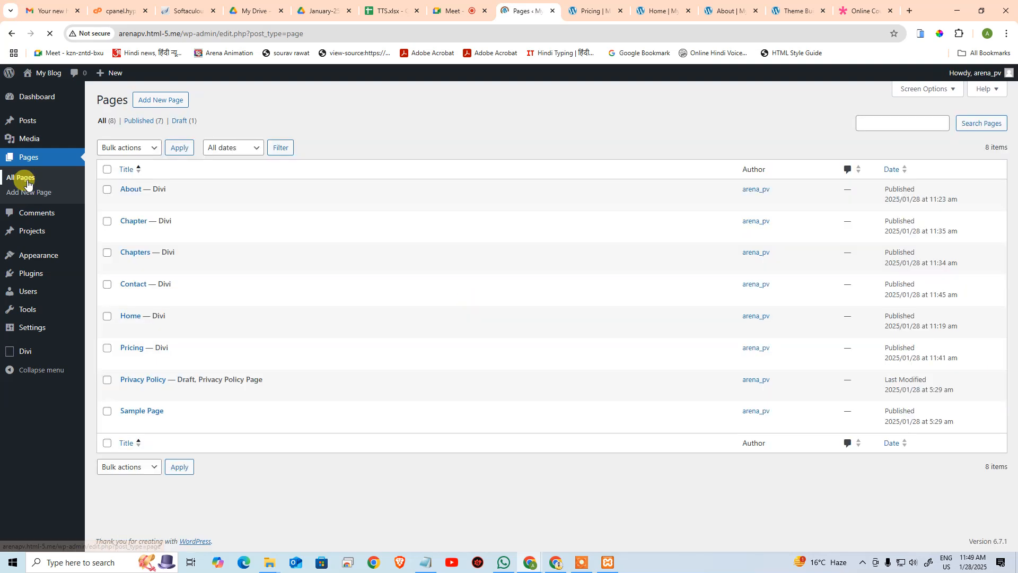
left_click(126, 265)
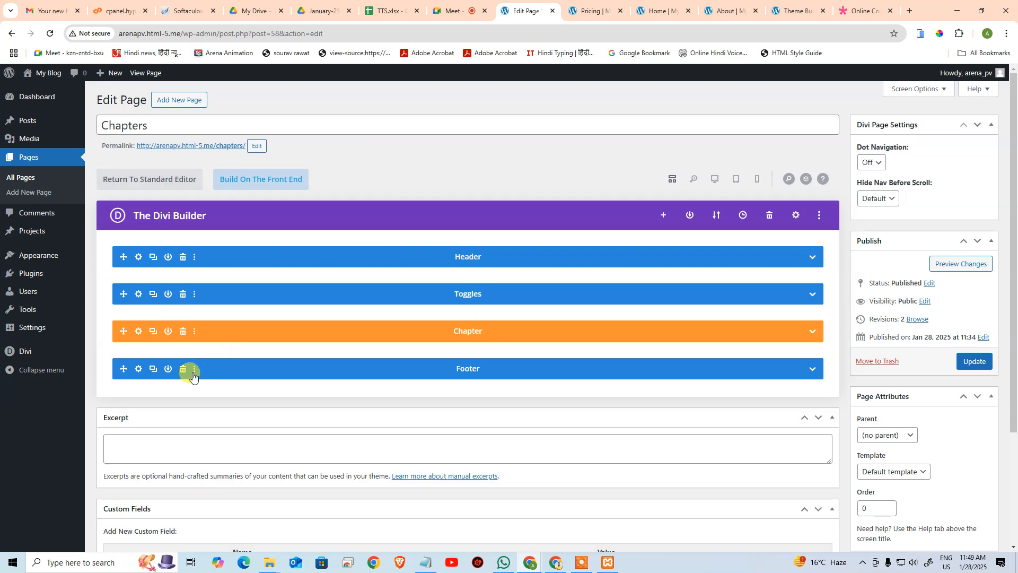
left_click(182, 371)
left_click(974, 361)
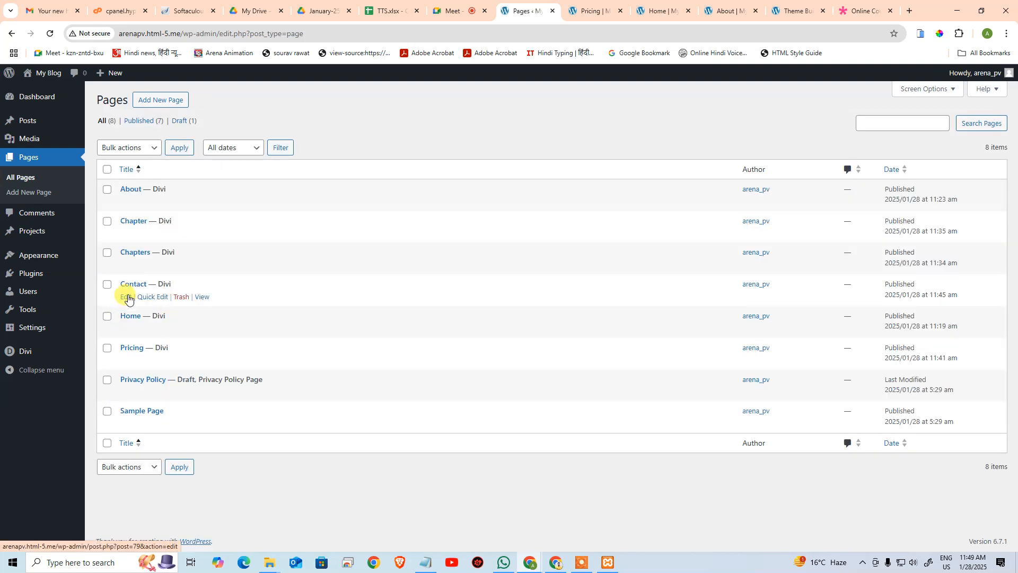
Step: Open the Contact page for editing, delete its Footer section, and update the page
left_click(127, 298)
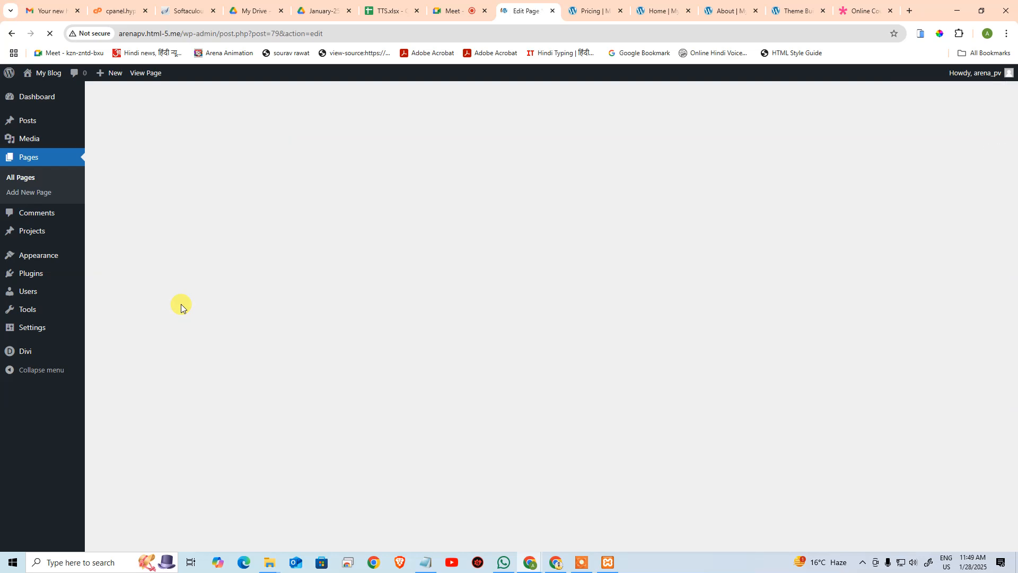
scroll(196, 392, "down", 2)
scroll(200, 385, "up", 1)
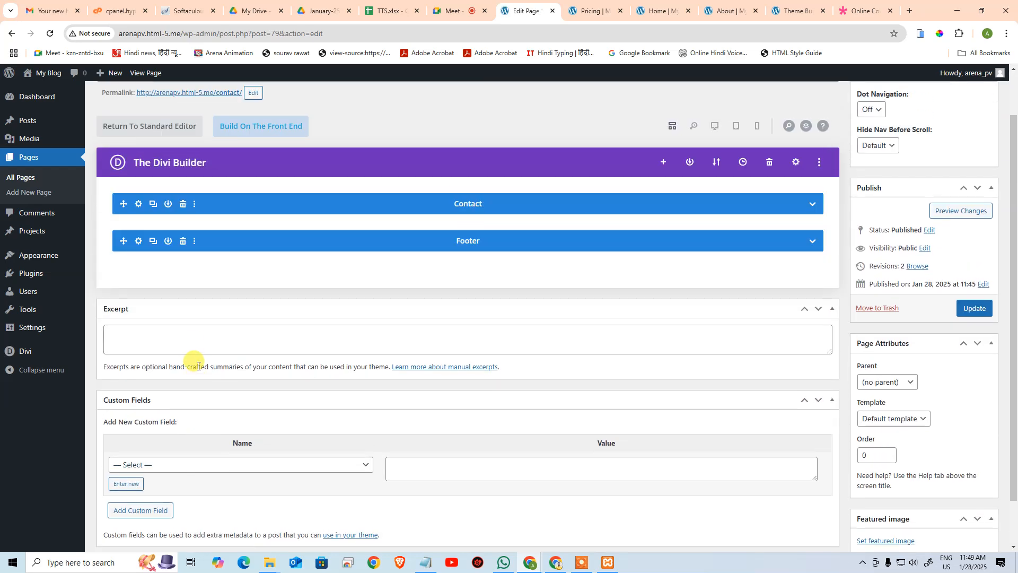
left_click(182, 242)
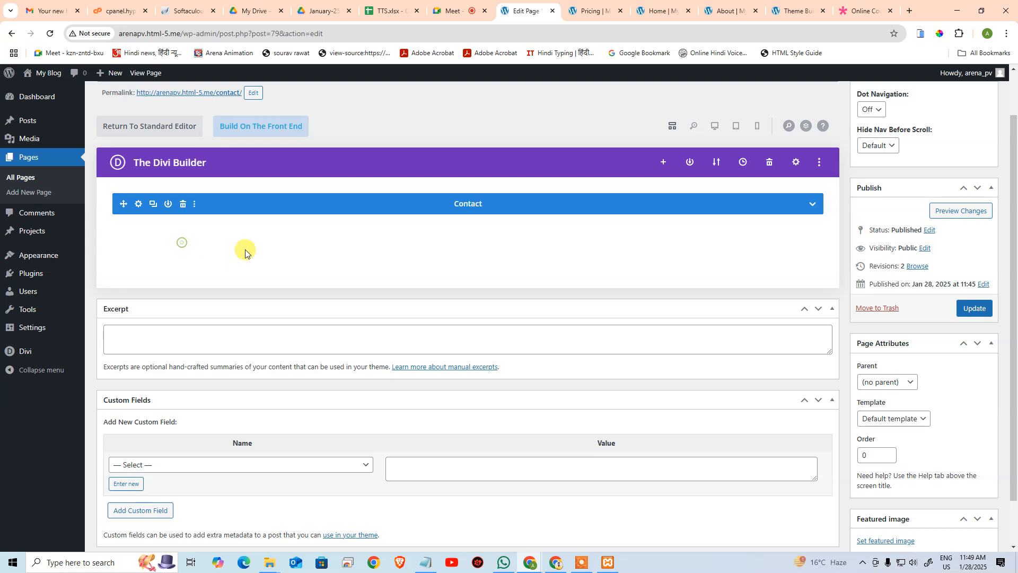
left_click(973, 307)
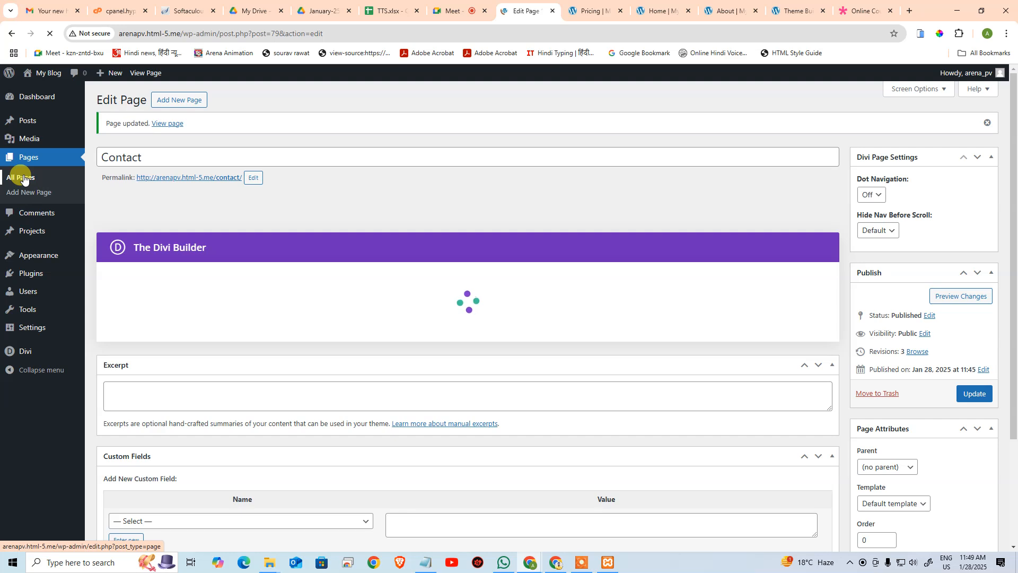
Step: Open the Pricing page for editing, delete its Footer section, and update the page
left_click(23, 179)
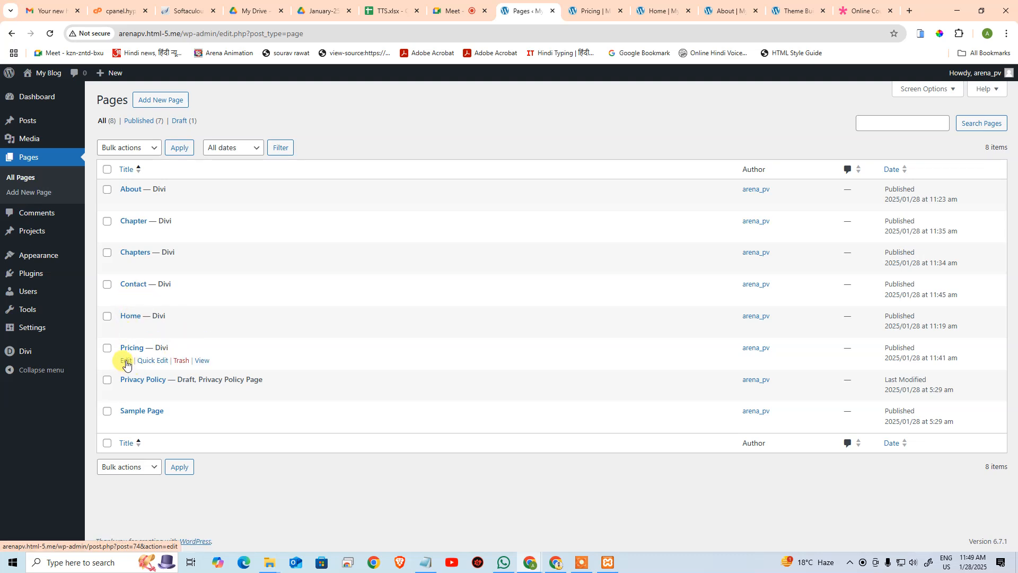
left_click(126, 361)
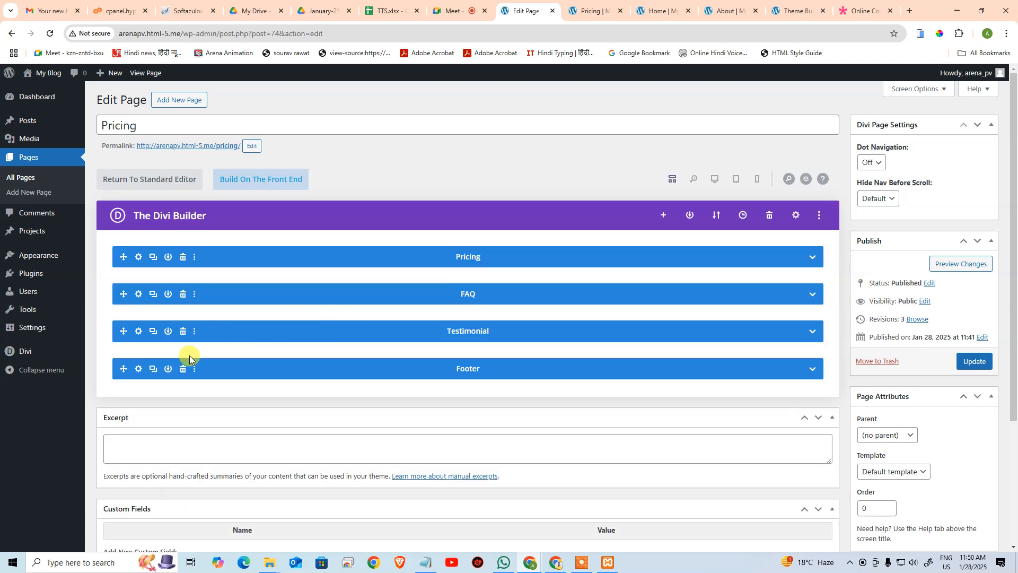
left_click(183, 368)
left_click(974, 361)
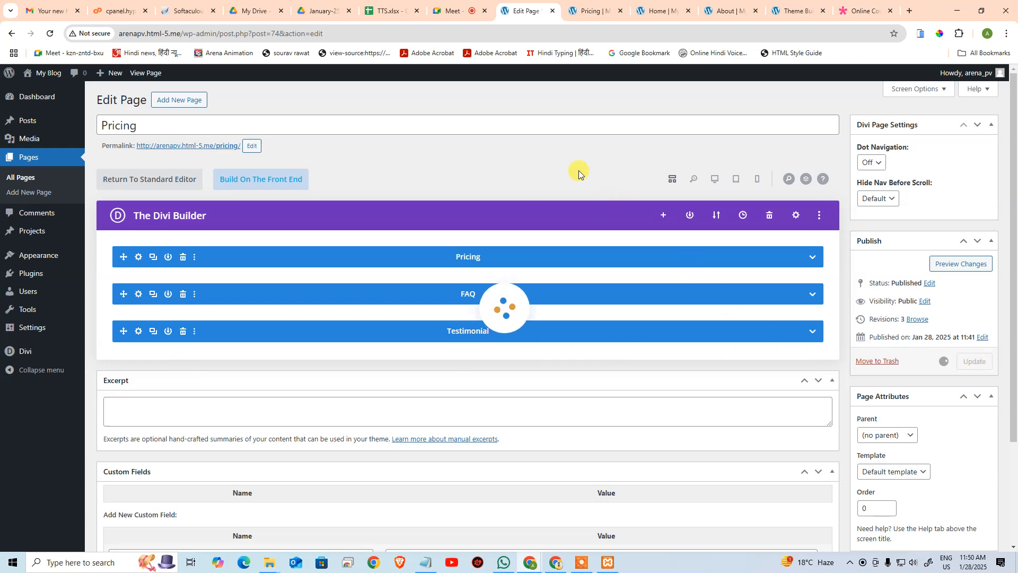
Step: Close the leftover page preview tabs and visit the site's front end from the Theme Builder
middle_click(591, 12)
middle_click(591, 13)
middle_click(591, 12)
left_click(591, 11)
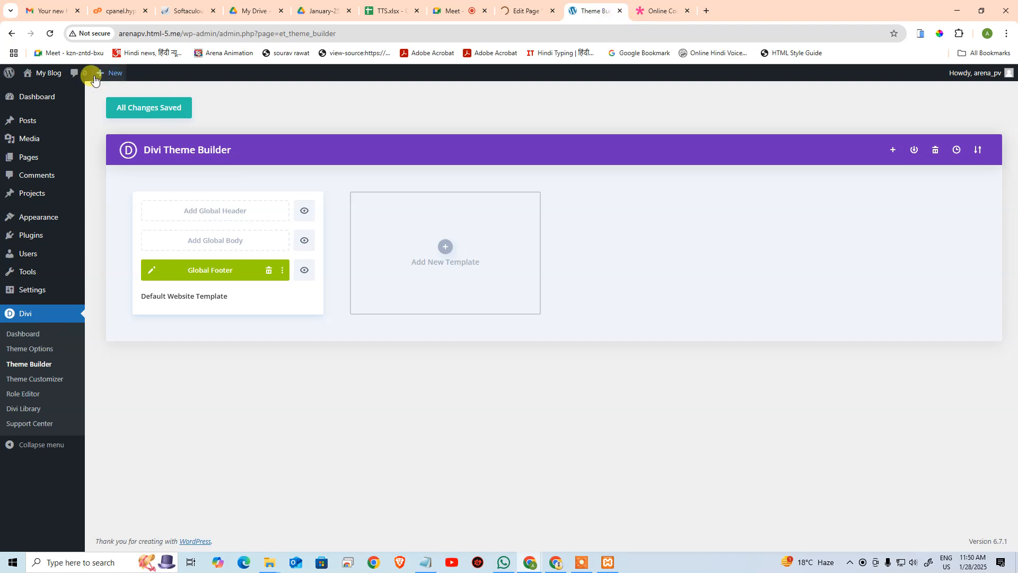
left_click(58, 89)
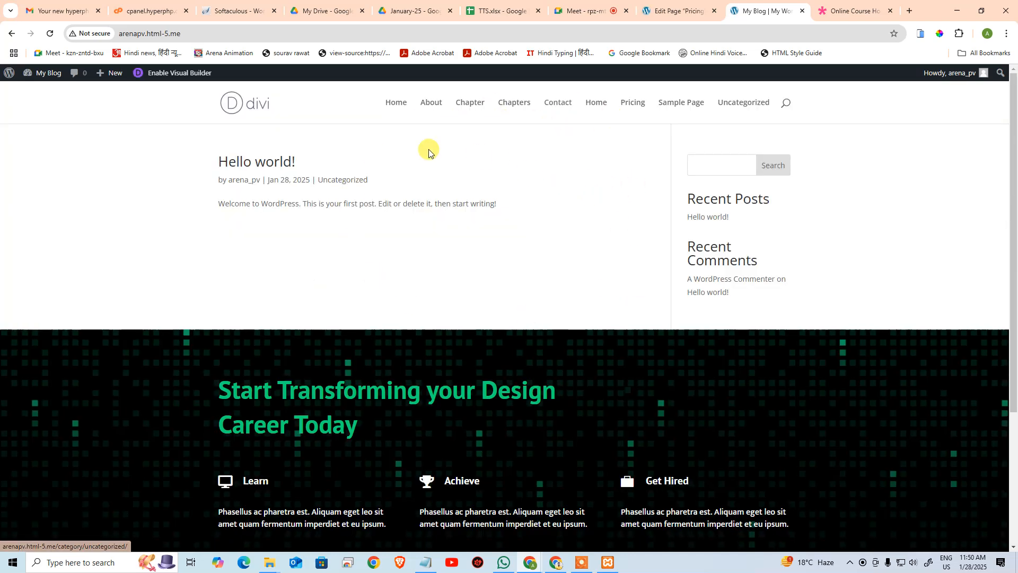
Step: Customize the homepage settings to display the static page Home, publish the change, and leave the customizer
left_click(686, 9)
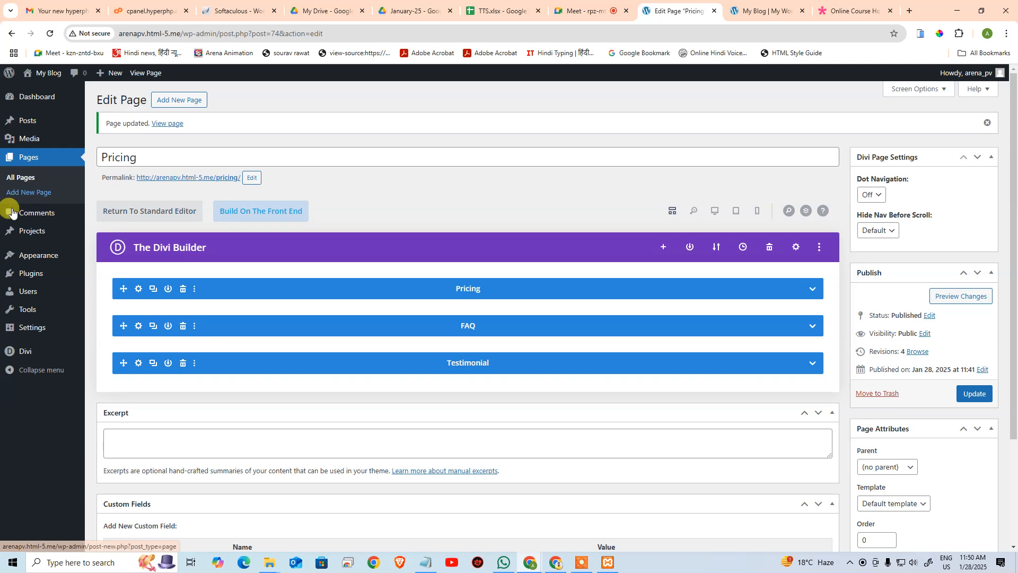
mouse_move(37, 255)
left_click(113, 290)
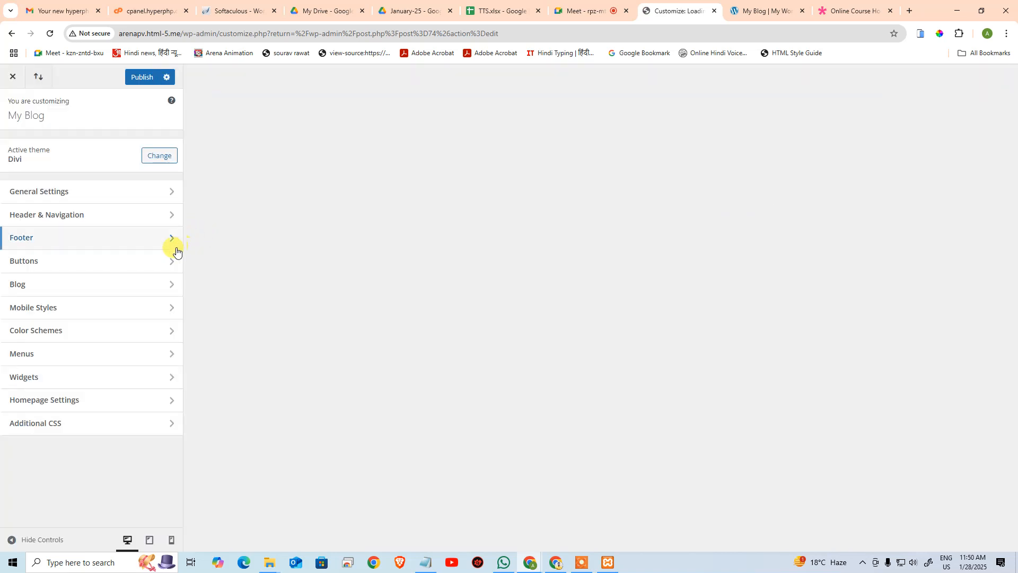
left_click(95, 400)
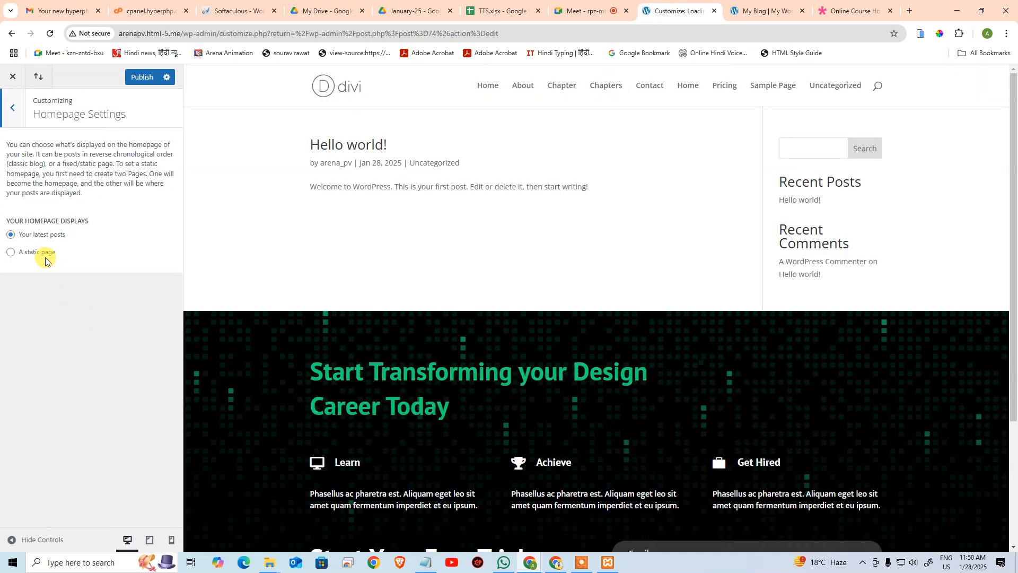
left_click(44, 255)
left_click(53, 296)
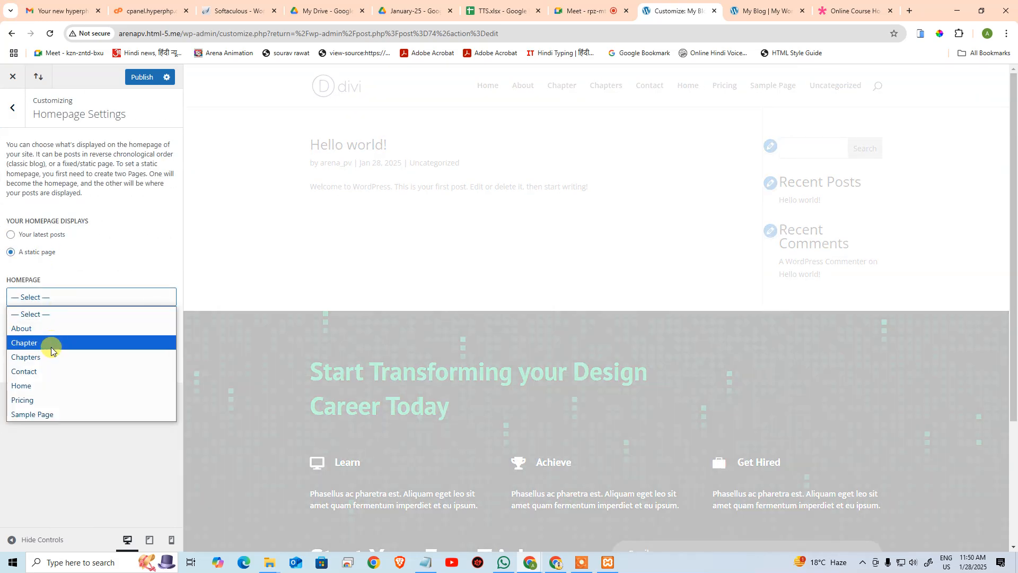
left_click(47, 385)
left_click(141, 77)
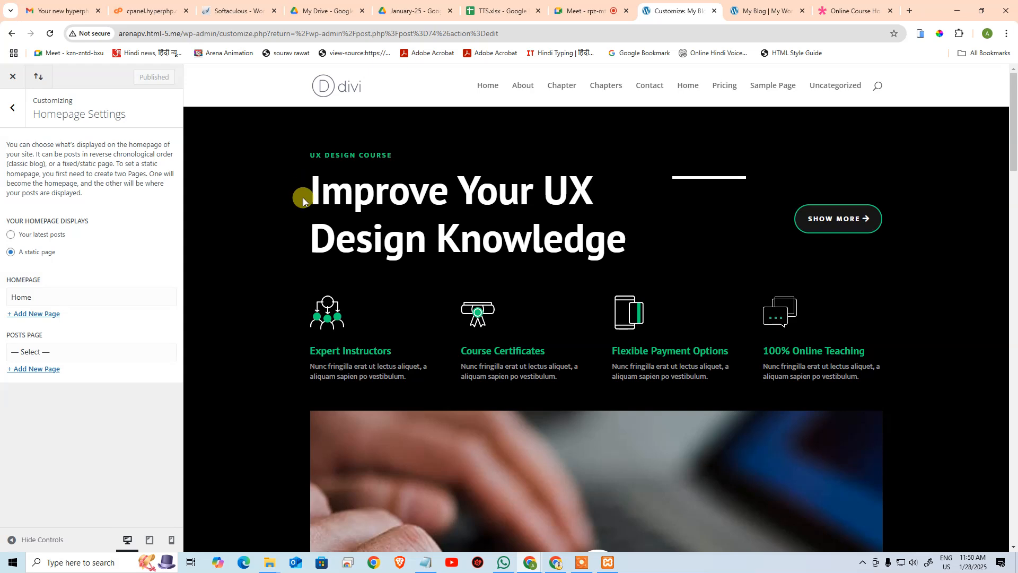
left_click(13, 76)
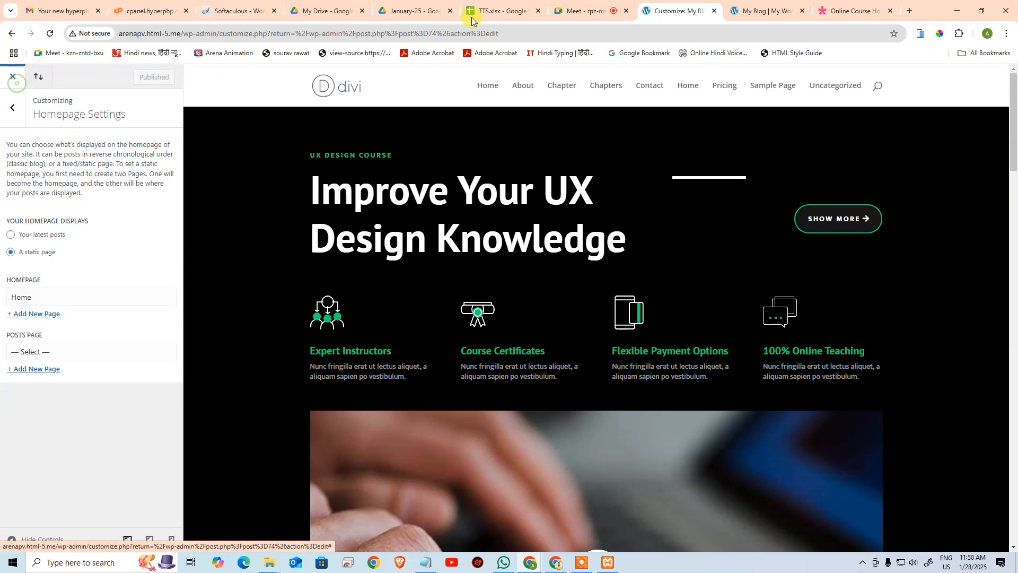
Step: Reload the site's front end and check the Home and Pricing pages down to their footers
left_click(763, 10)
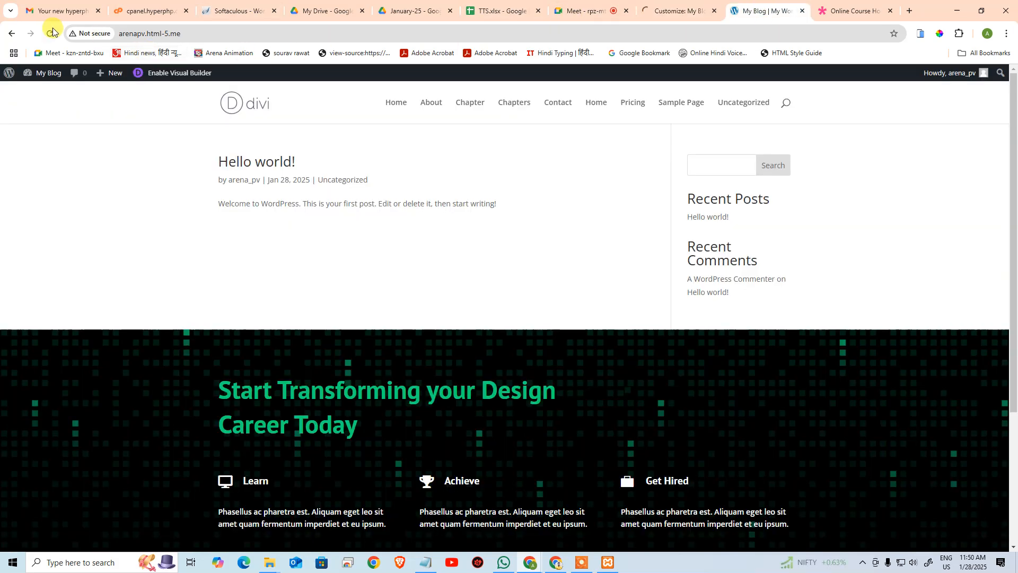
left_click(283, 164)
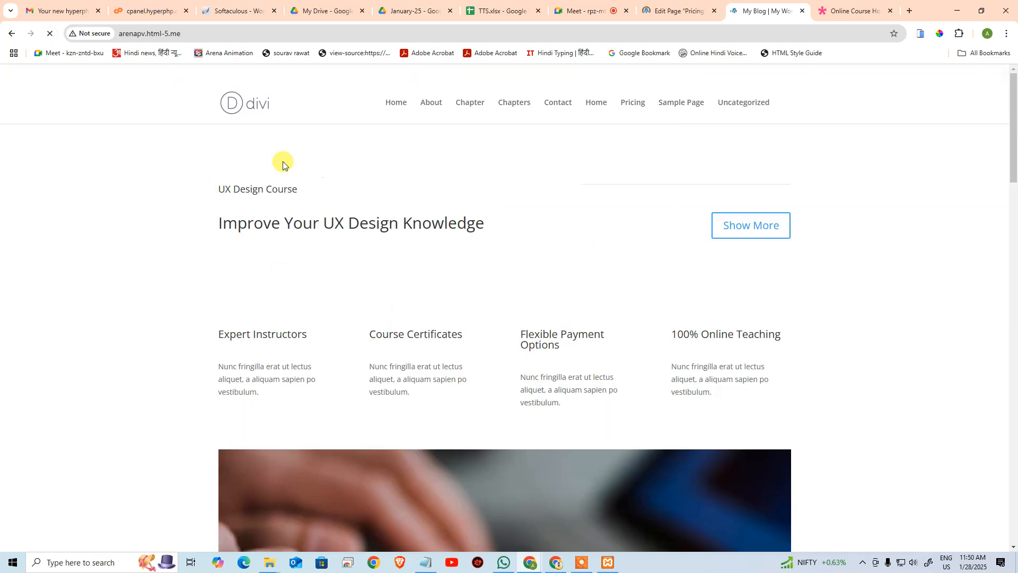
scroll(96, 231, "down", 15)
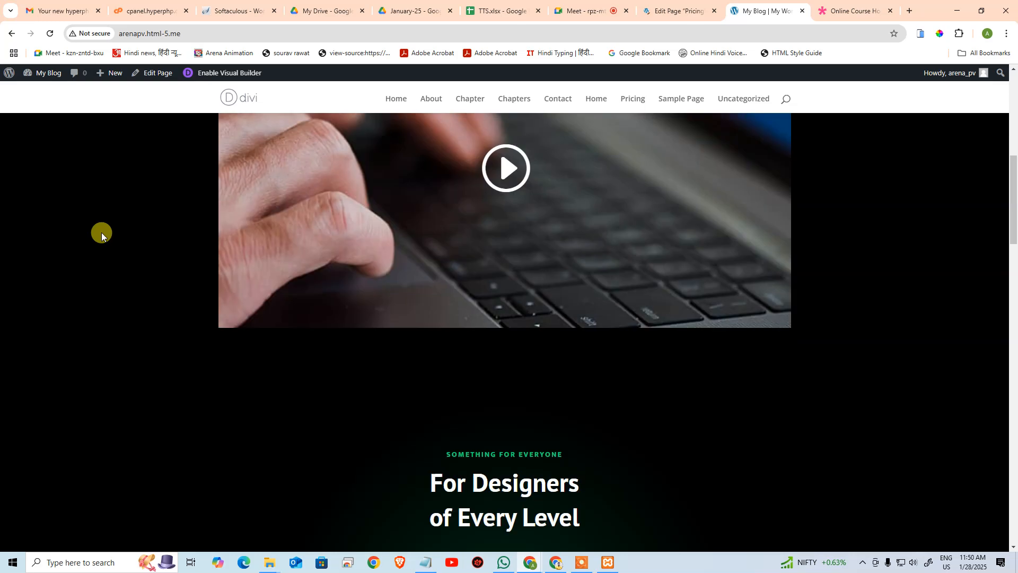
scroll(111, 226, "down", 10)
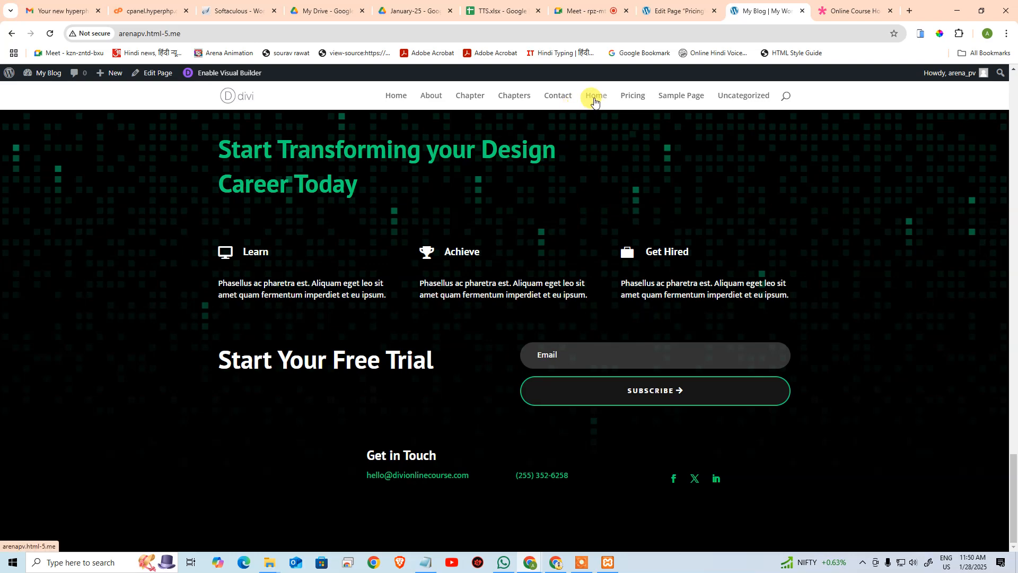
left_click(632, 97)
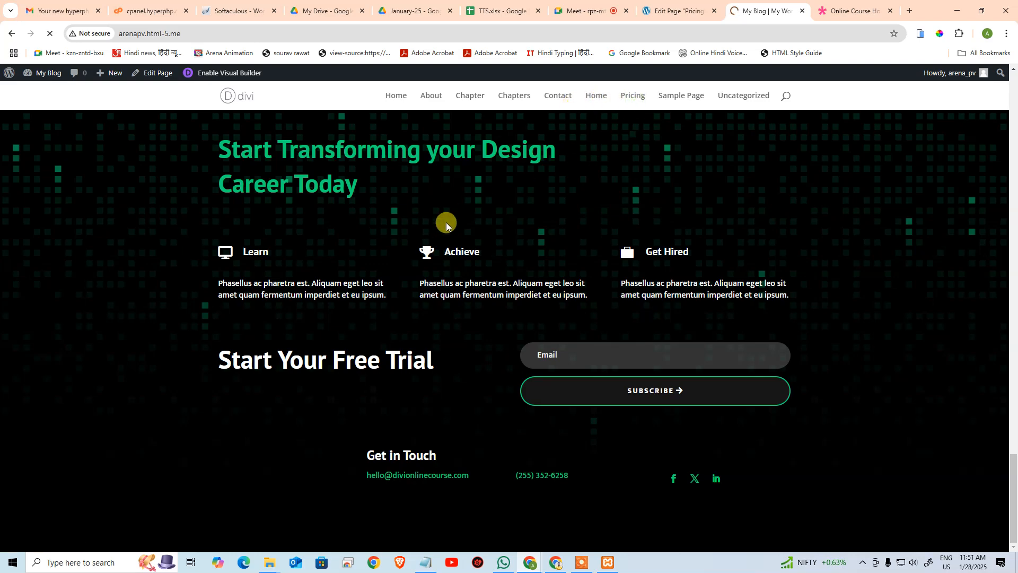
scroll(446, 227, "down", 20)
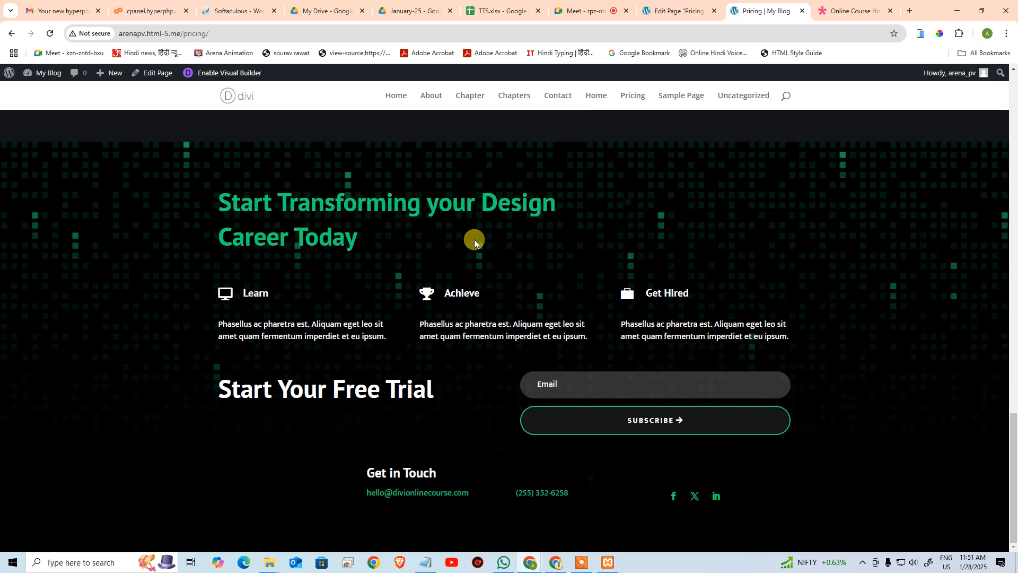
Step: Create a menu named Primary Menu that automatically adds new top-level pages and displays in the Primary Menu location
left_click(676, 10)
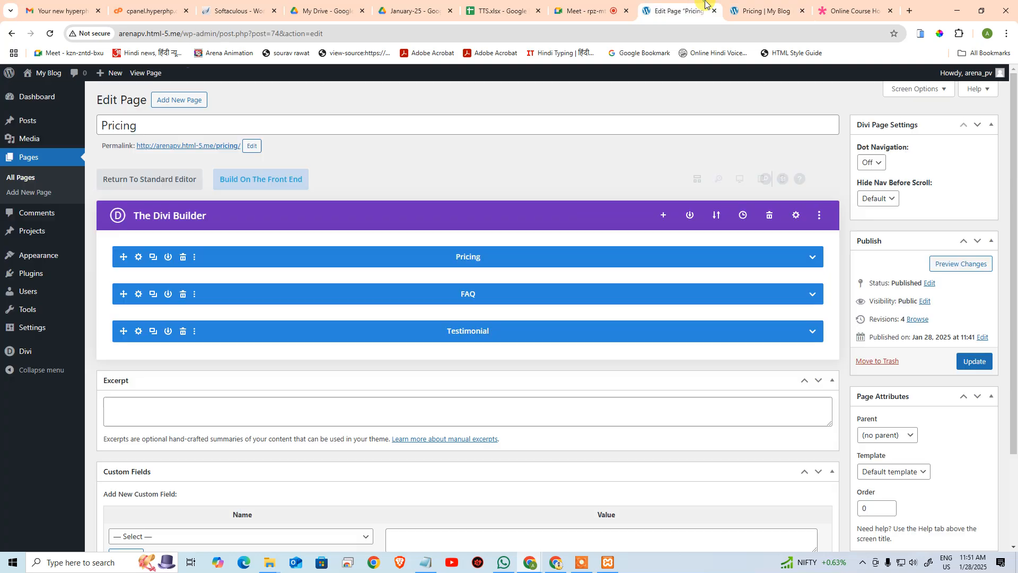
mouse_move(23, 351)
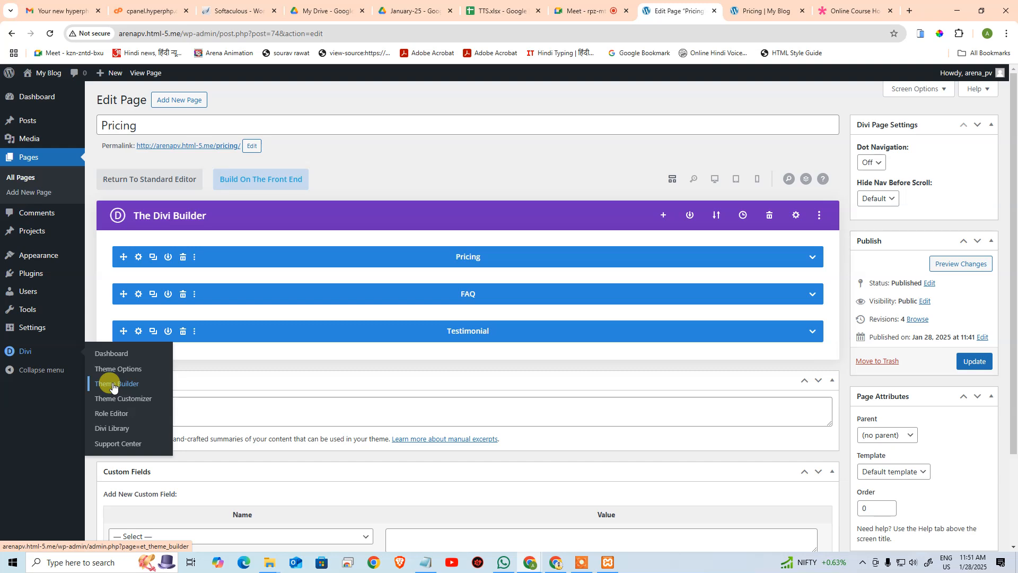
left_click(726, 7)
left_click(696, 14)
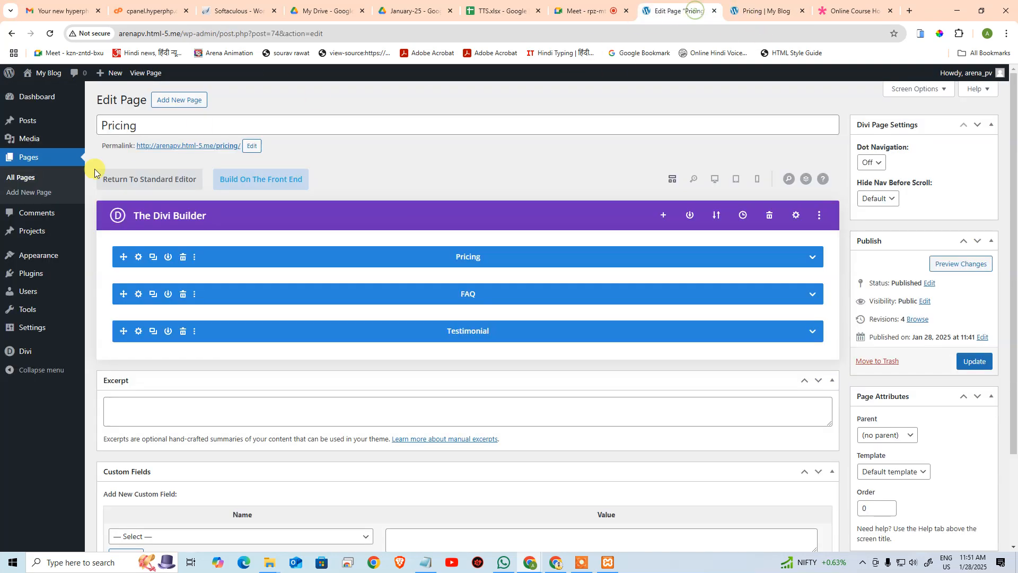
mouse_move(23, 255)
left_click(113, 314)
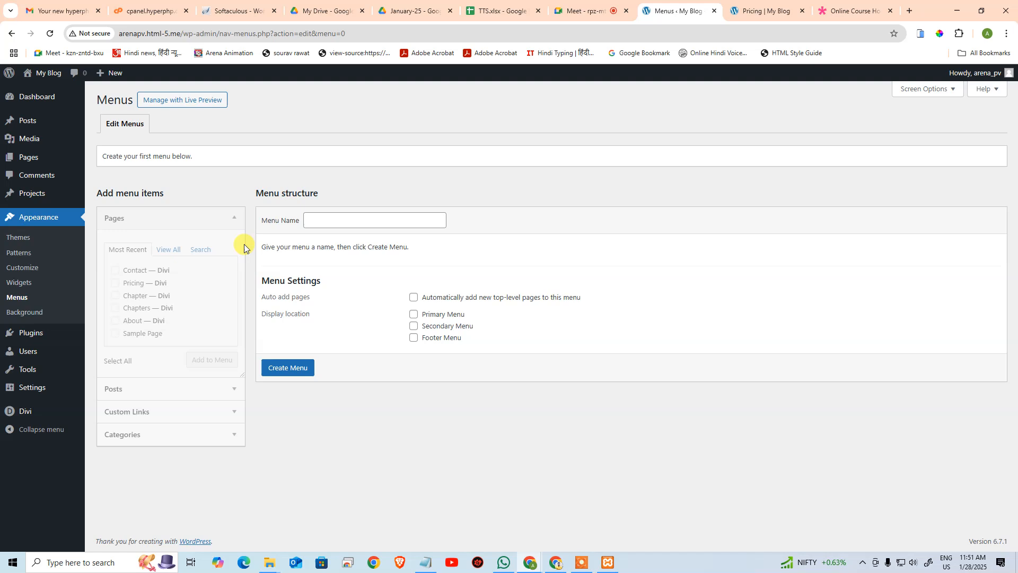
left_click(324, 221)
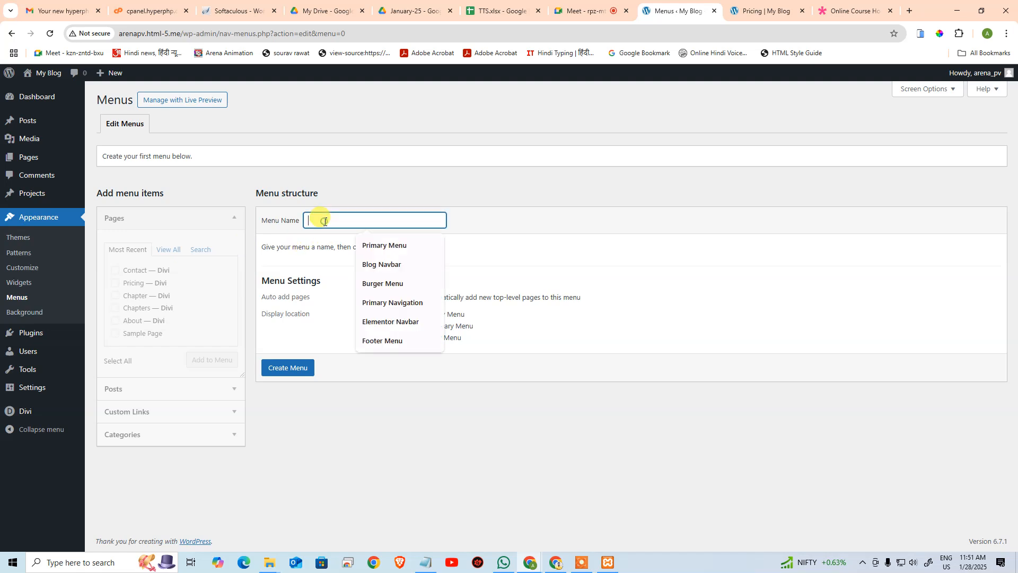
left_click(384, 246)
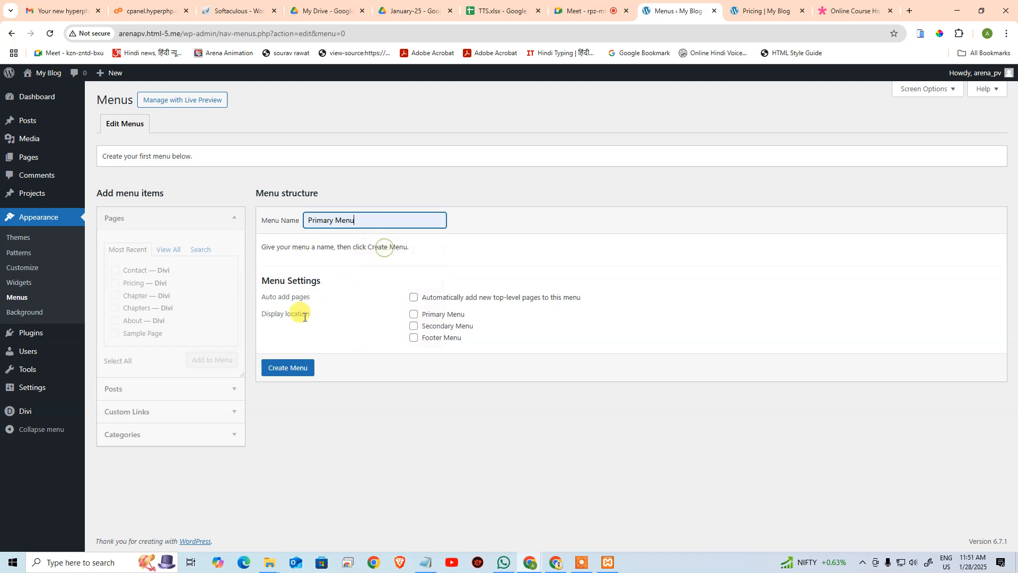
left_click(413, 298)
left_click(413, 314)
left_click(300, 372)
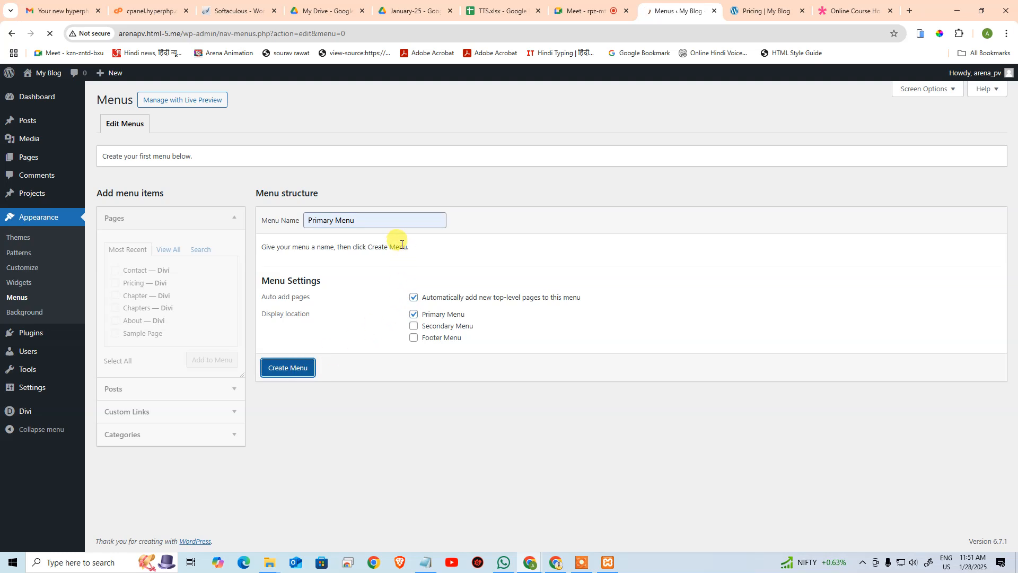
Step: Add the Home, About, Chapter, Chapters, Contact and Pricing pages to the Primary Menu, leaving out Sample Page
left_click(175, 253)
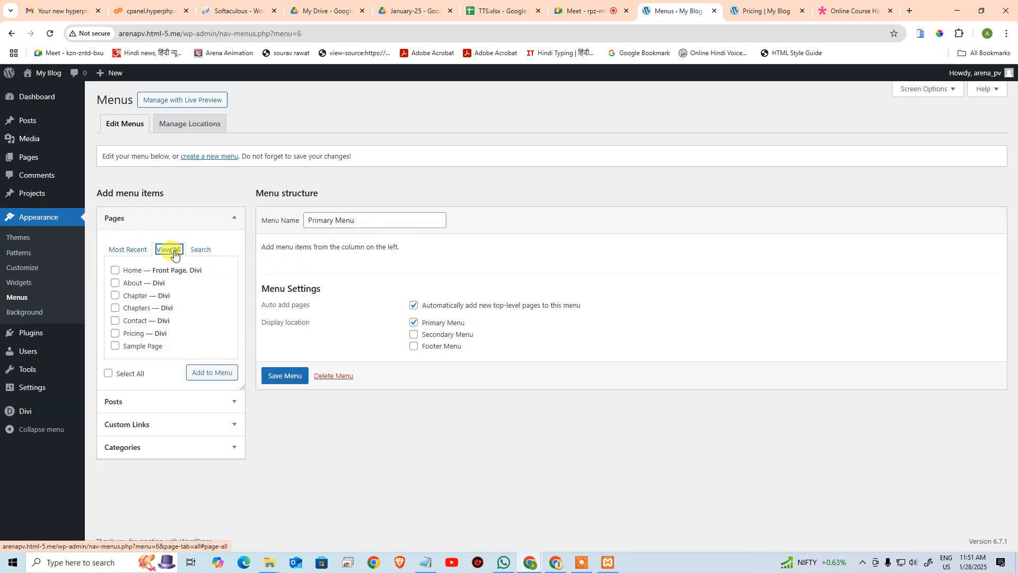
left_click(108, 374)
left_click(115, 346)
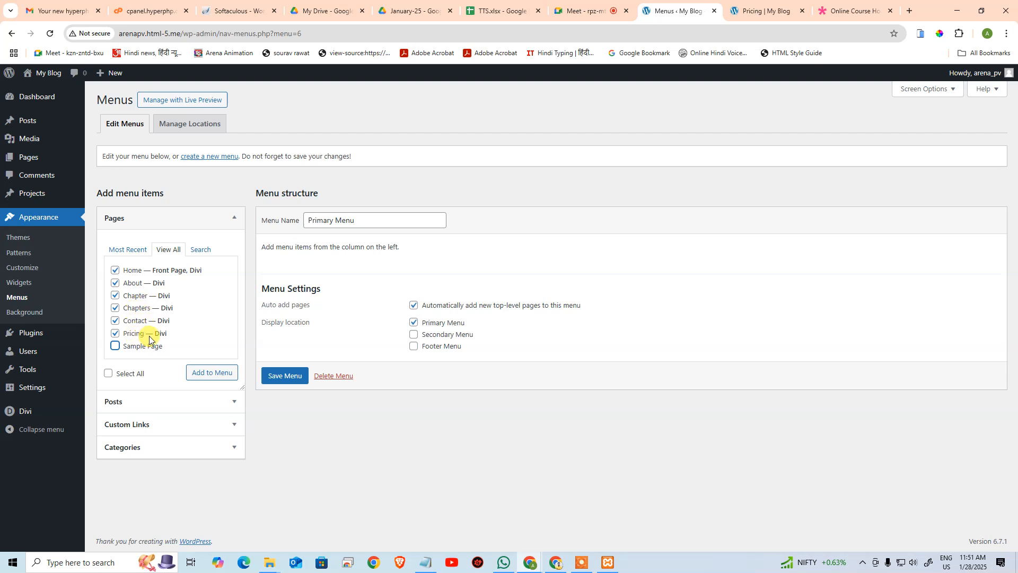
left_click(207, 371)
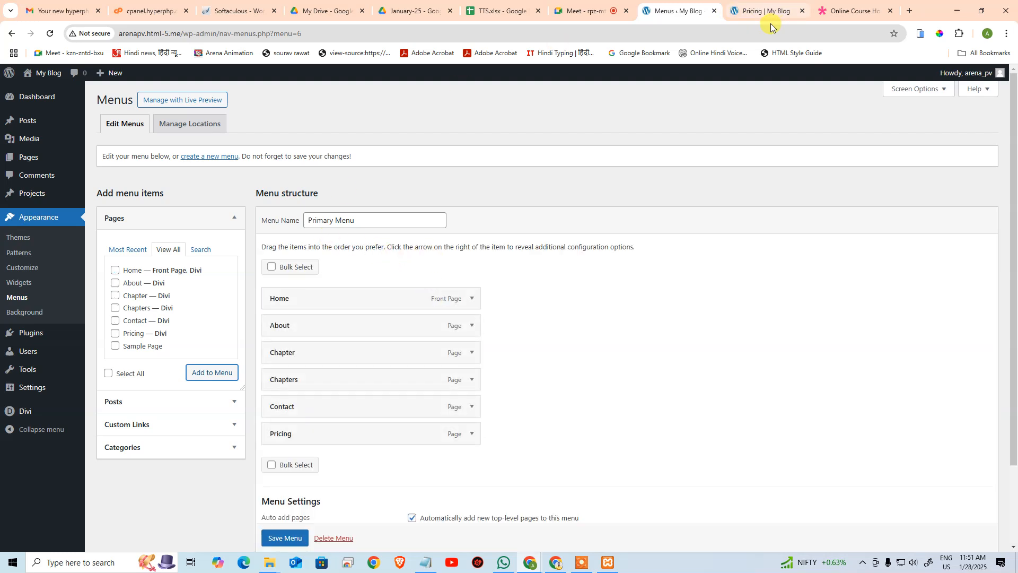
Step: Move Chapters above Chapter and Contact below Pricing, compare the order with the Online Course demo, and save the menu
left_click_drag(309, 379, 311, 350)
left_click_drag(309, 413, 316, 434)
left_click(839, 4)
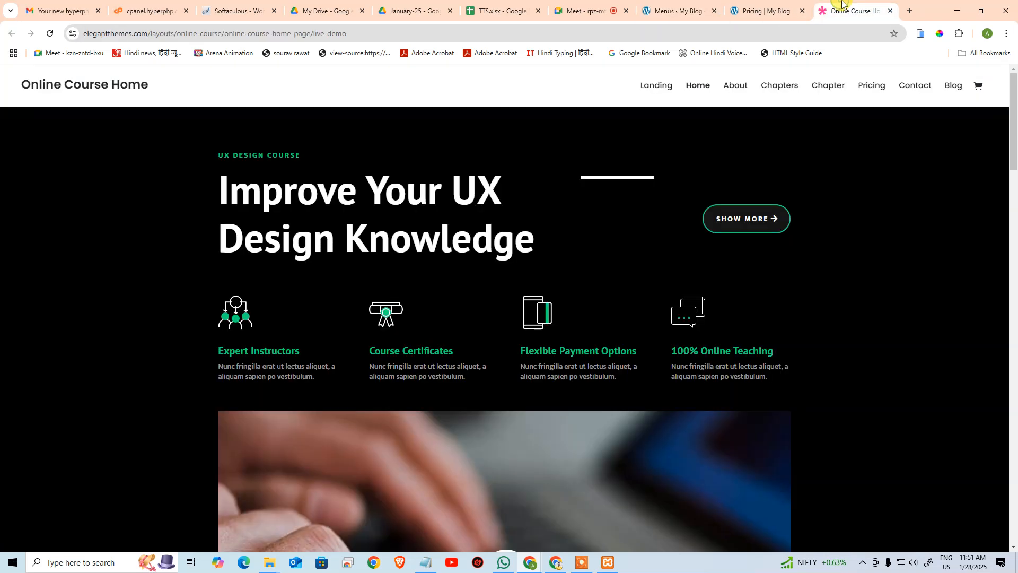
left_click(698, 8)
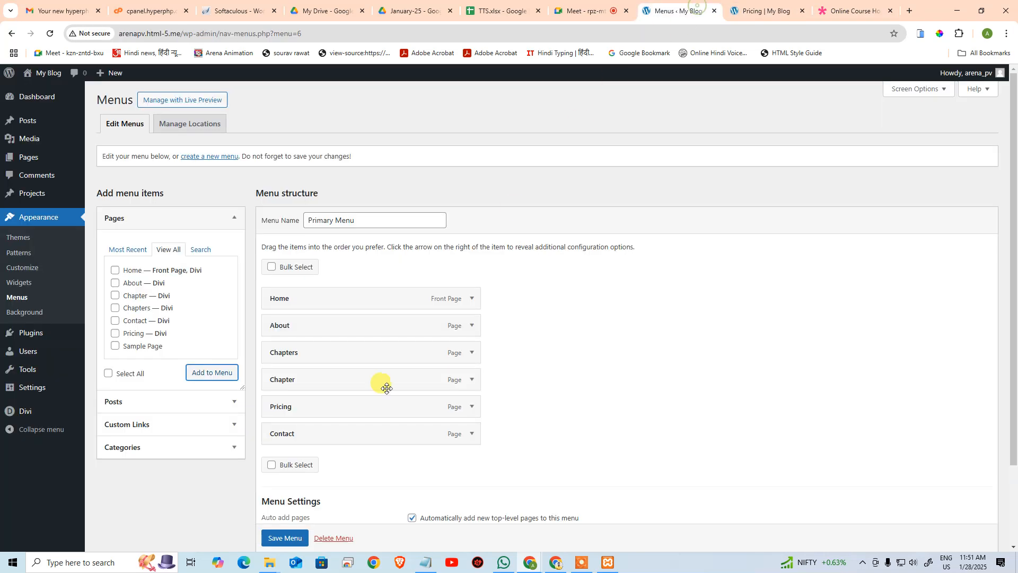
left_click(286, 538)
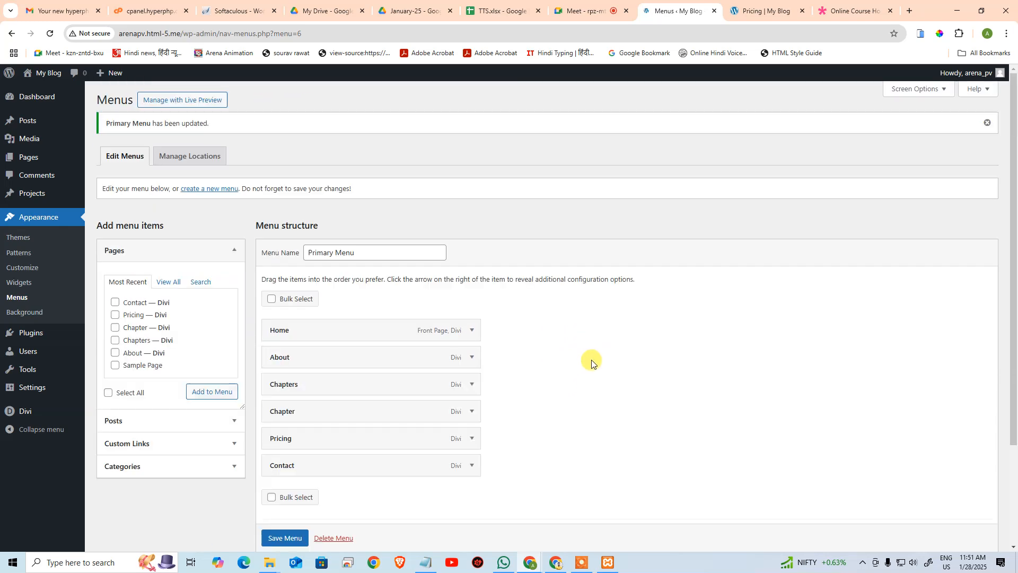
Step: Reload the Pricing page to check the site navigation, and open the Chapters page to examine it down to its footer
left_click(734, 4)
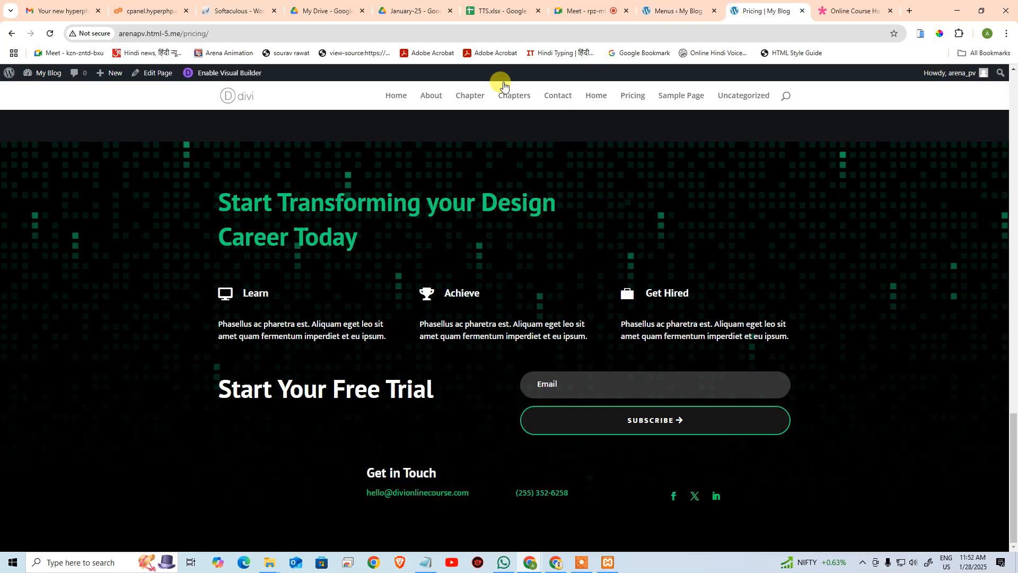
left_click(50, 33)
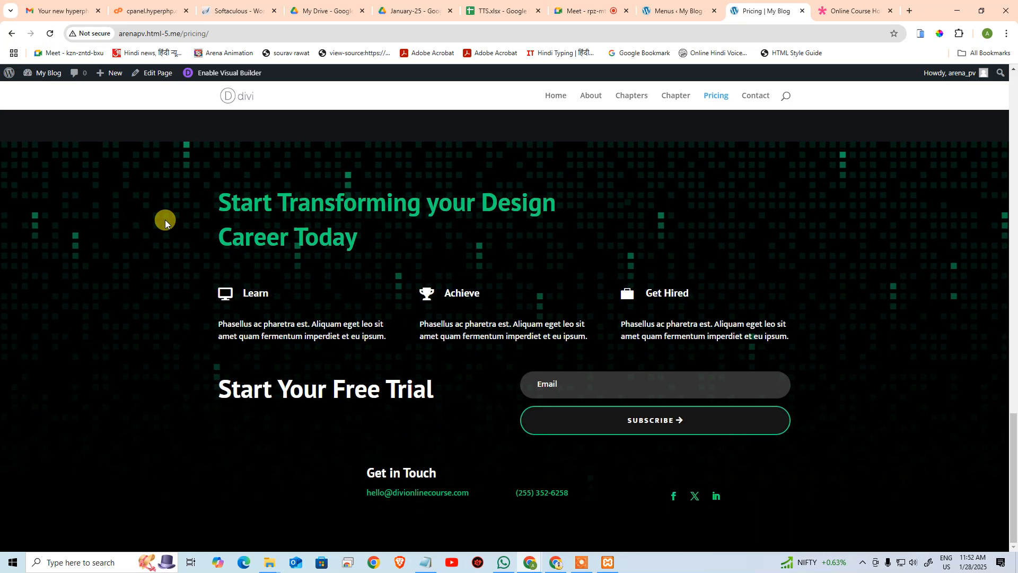
scroll(193, 161, "up", 20)
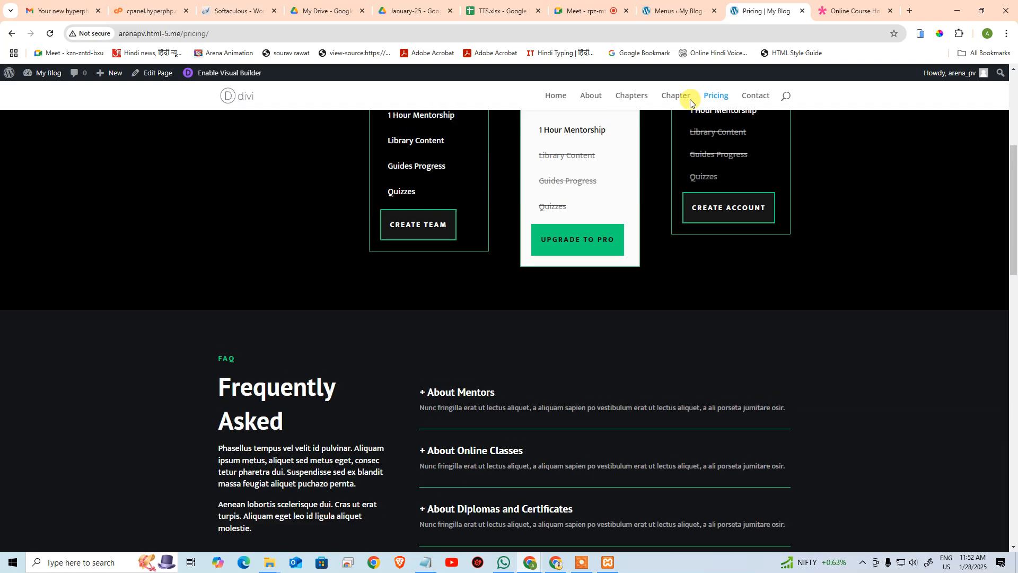
left_click(689, 101)
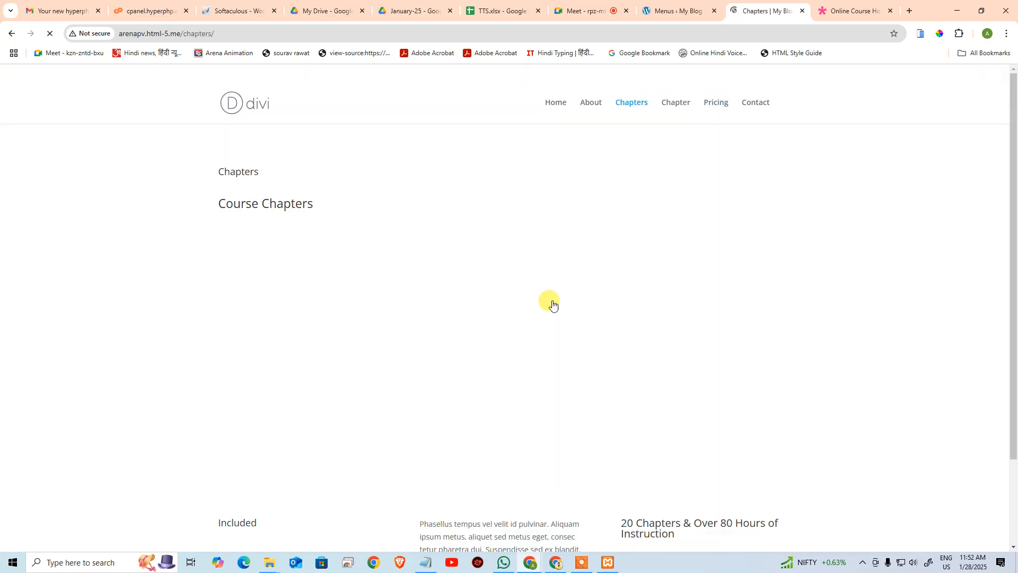
scroll(562, 300, "down", 20)
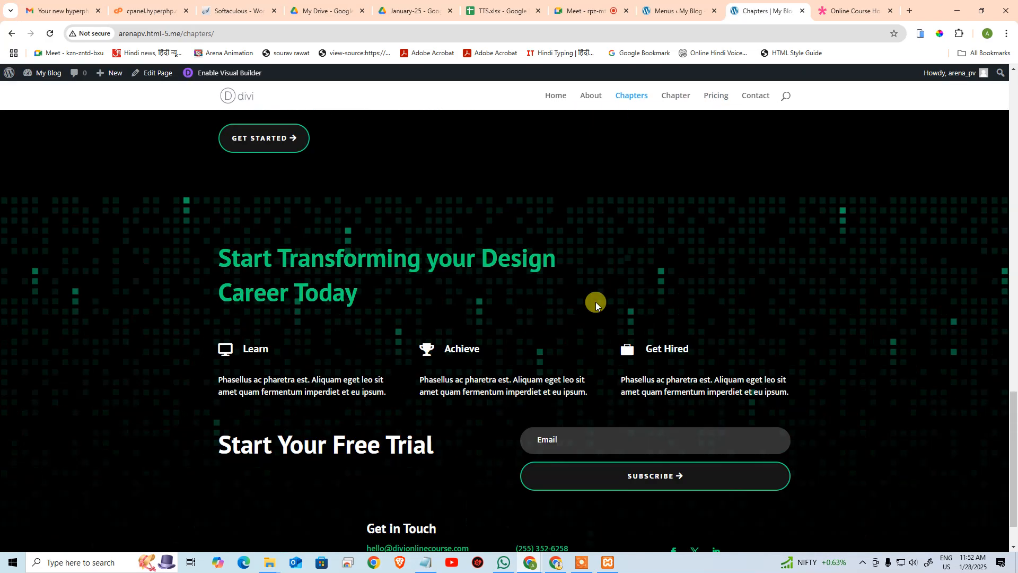
Step: Finish viewing the Chapters page and open the Divi Theme Options in the site's admin area
scroll(596, 301, "down", 1)
scroll(362, 245, "up", 20)
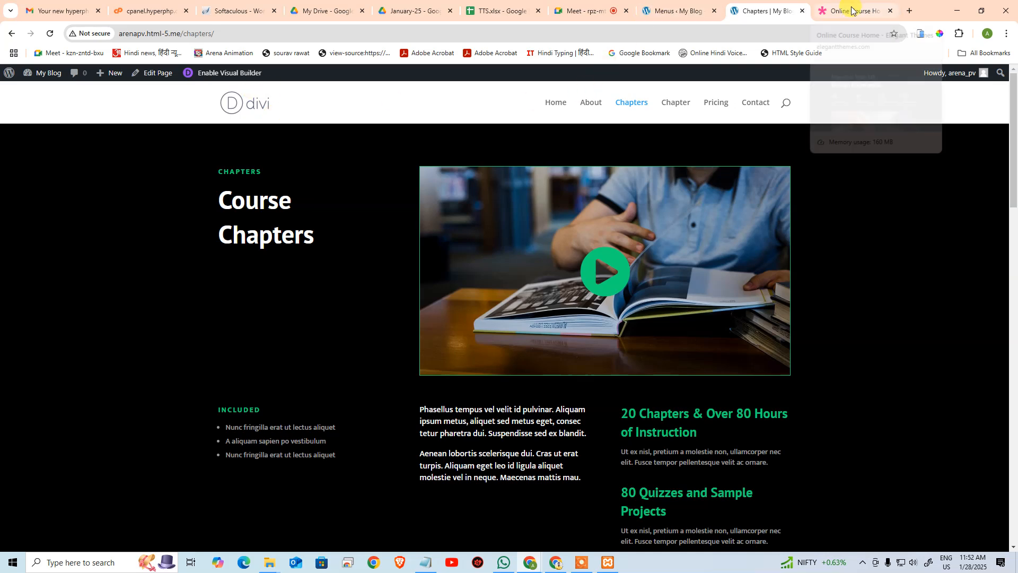
left_click(681, 10)
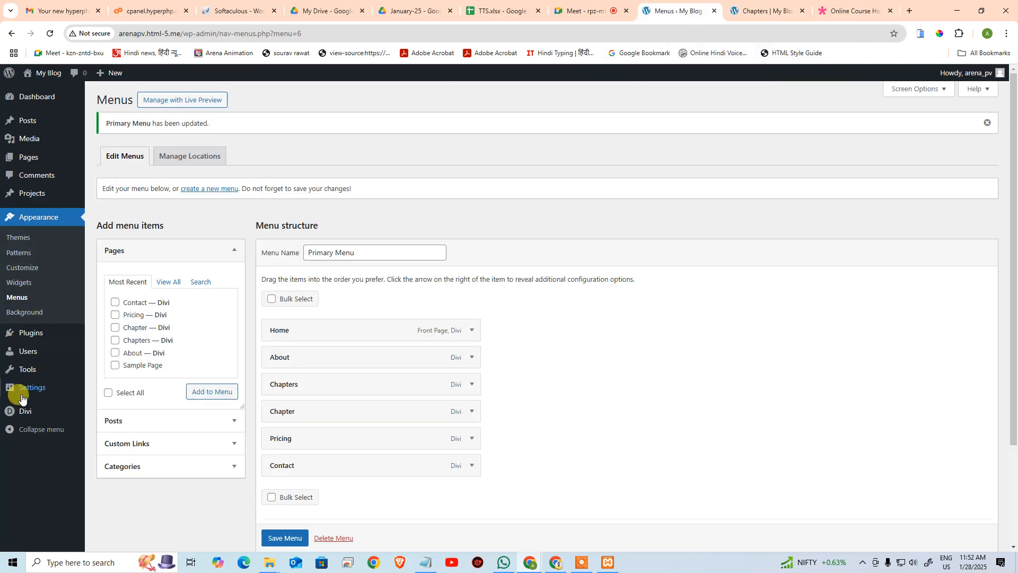
mouse_move(24, 411)
left_click(125, 432)
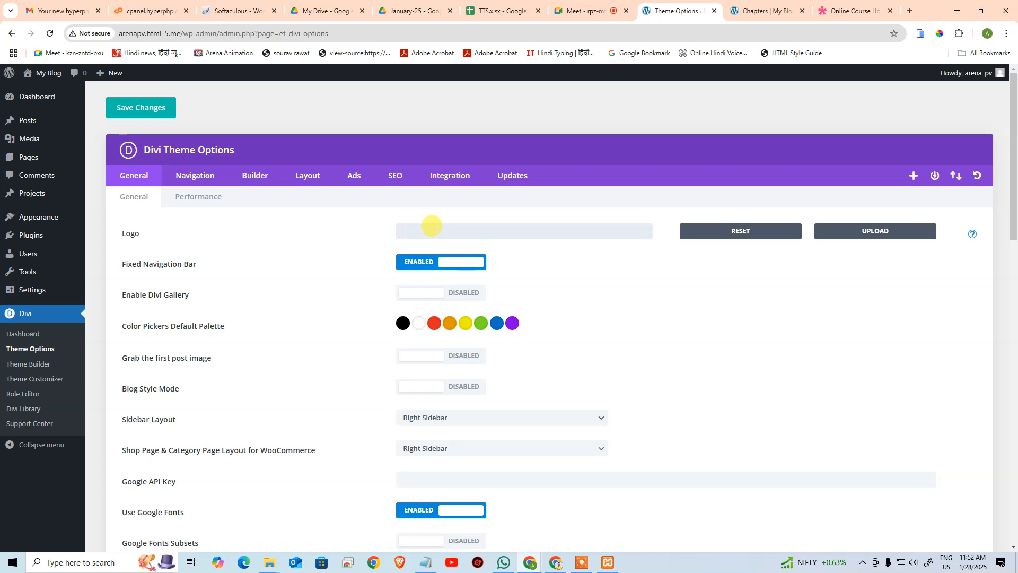
Step: Open arenaanimation-india.com in a new tab, open its header logo image separately, and save logo-arena.png to the desktop
left_click(910, 11)
type("arena")
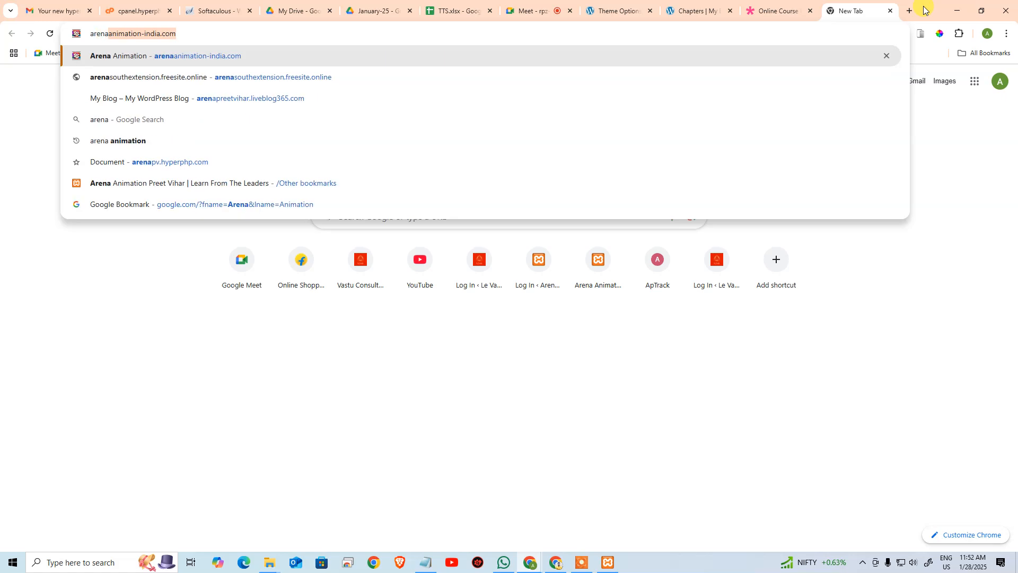
key("Return")
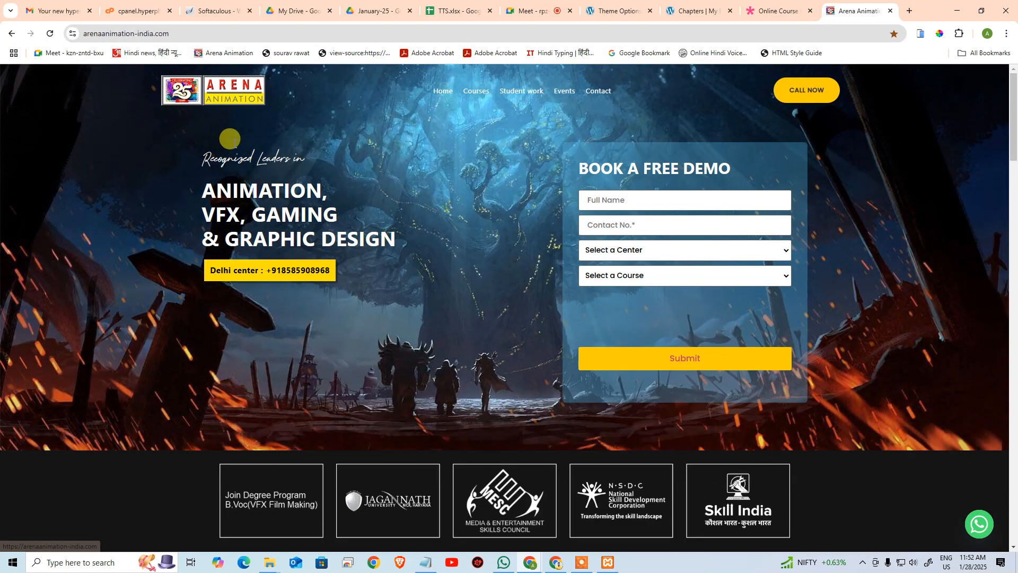
right_click(245, 100)
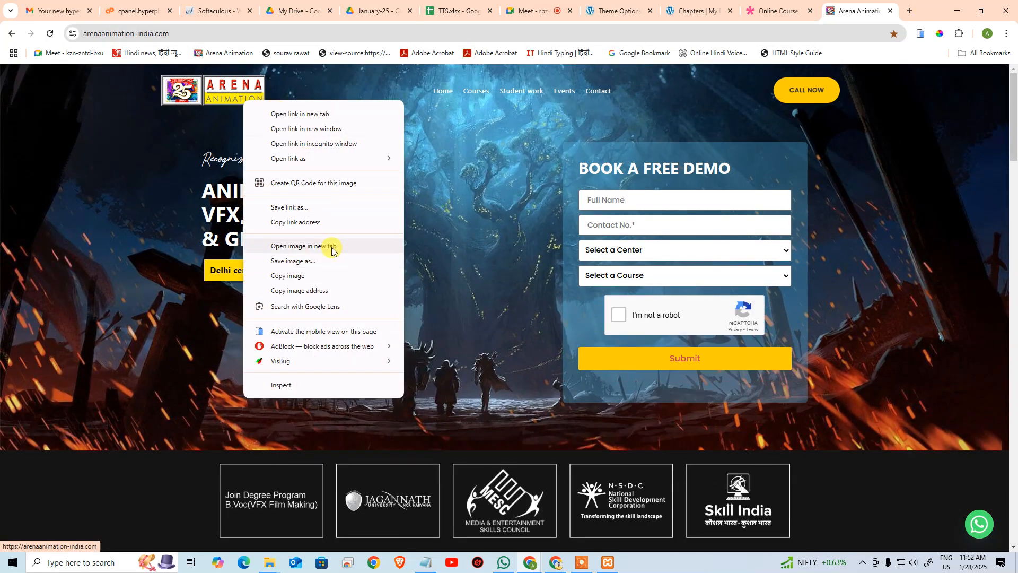
left_click(303, 246)
key("ctrl+Tab")
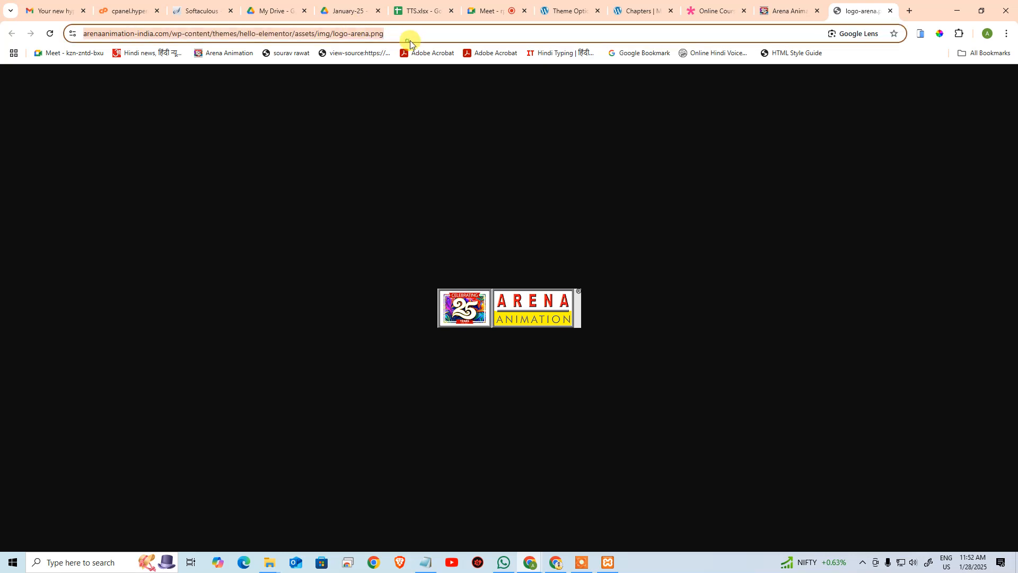
left_click_drag(500, 292, 803, 180)
key("super+d")
key("alt+Tab")
Step: In the Divi Theme Options, upload logo-arena.png from the Desktop folder for the Logo setting
left_click(567, 11)
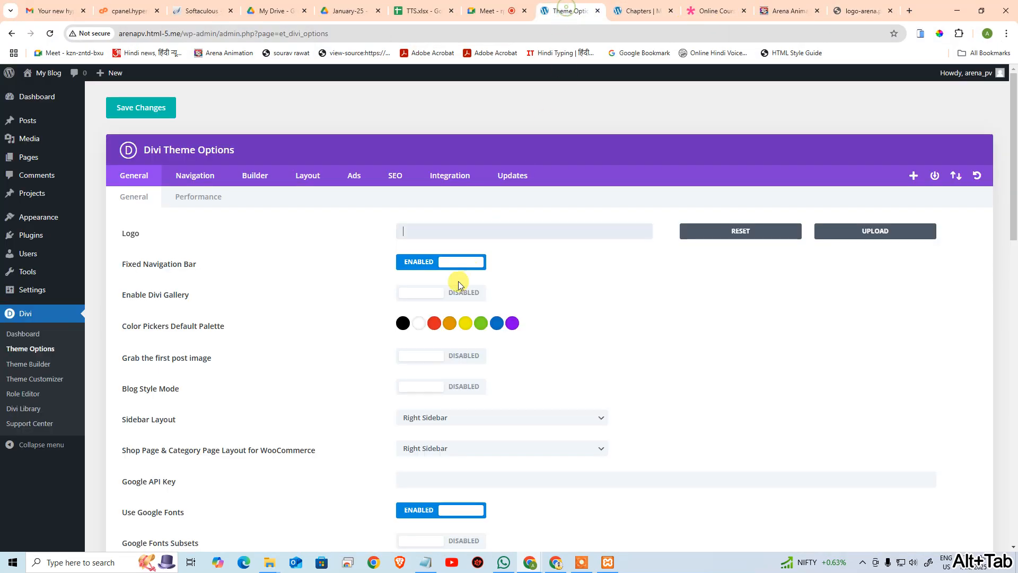
left_click(737, 232)
left_click(480, 296)
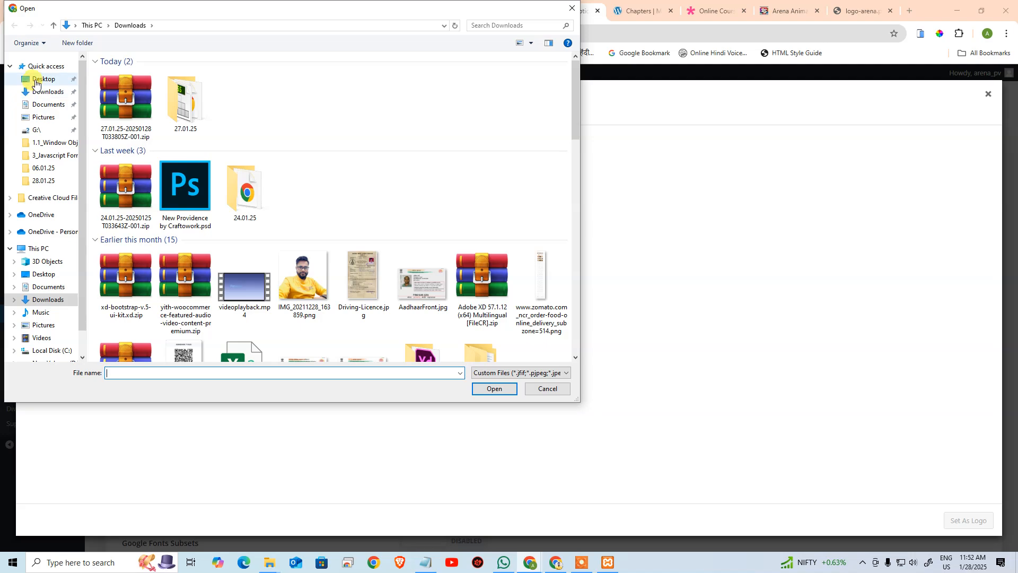
left_click(39, 80)
scroll(457, 240, "down", 10)
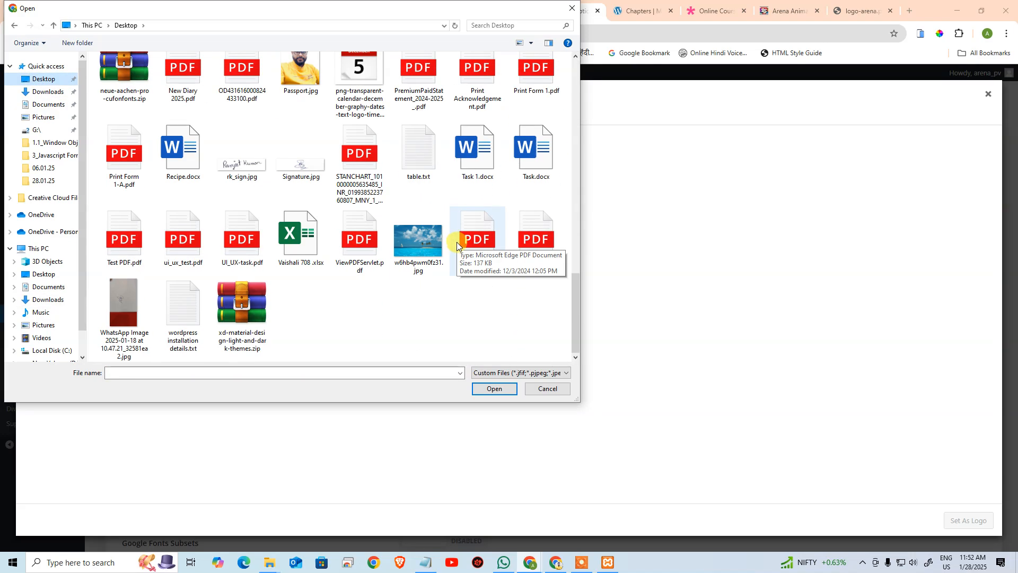
scroll(457, 241, "up", 5)
left_click(381, 262)
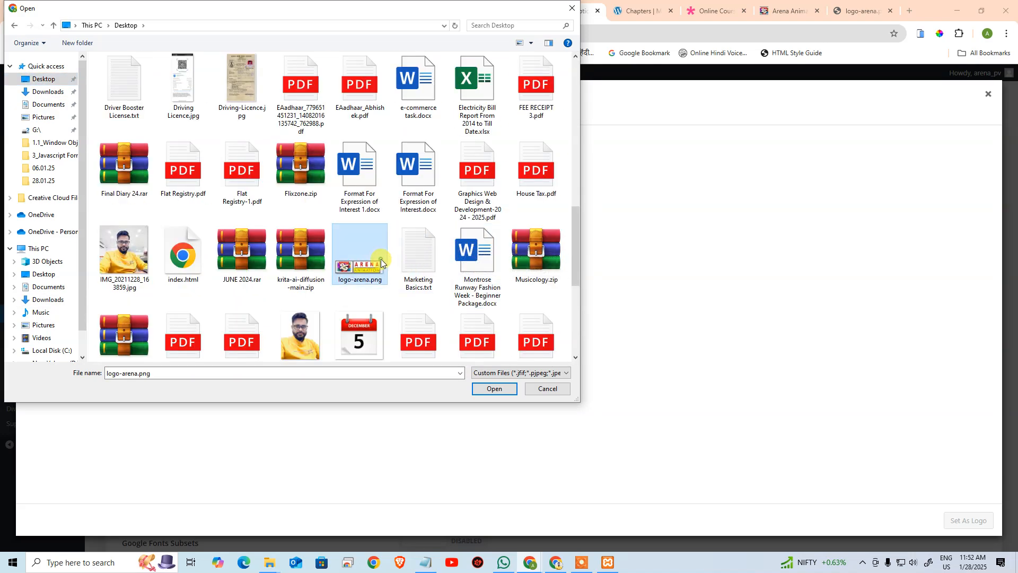
left_click(493, 388)
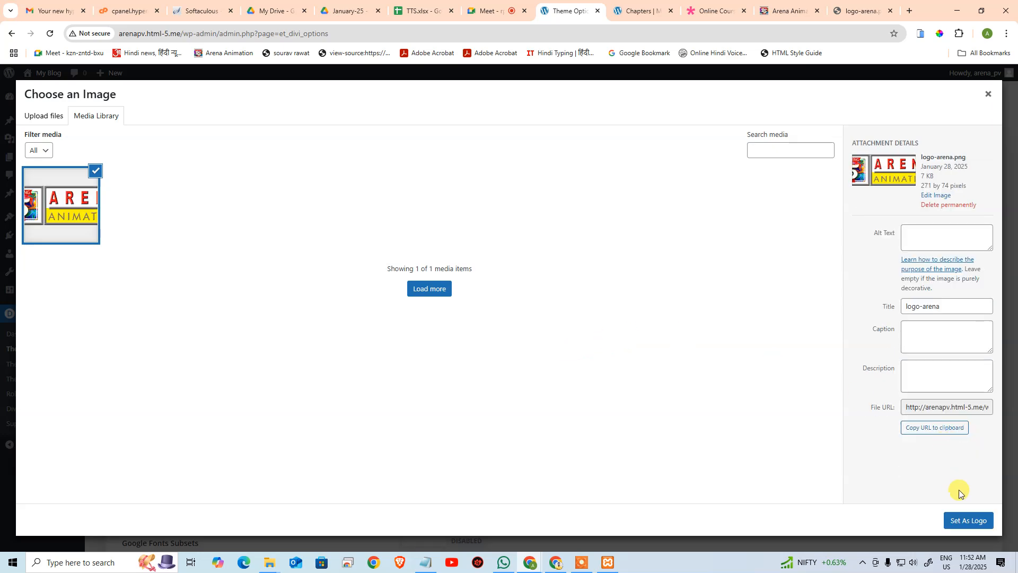
Step: Set the uploaded logo-arena image as the site logo and save the theme options
left_click(968, 520)
scroll(586, 298, "down", 7)
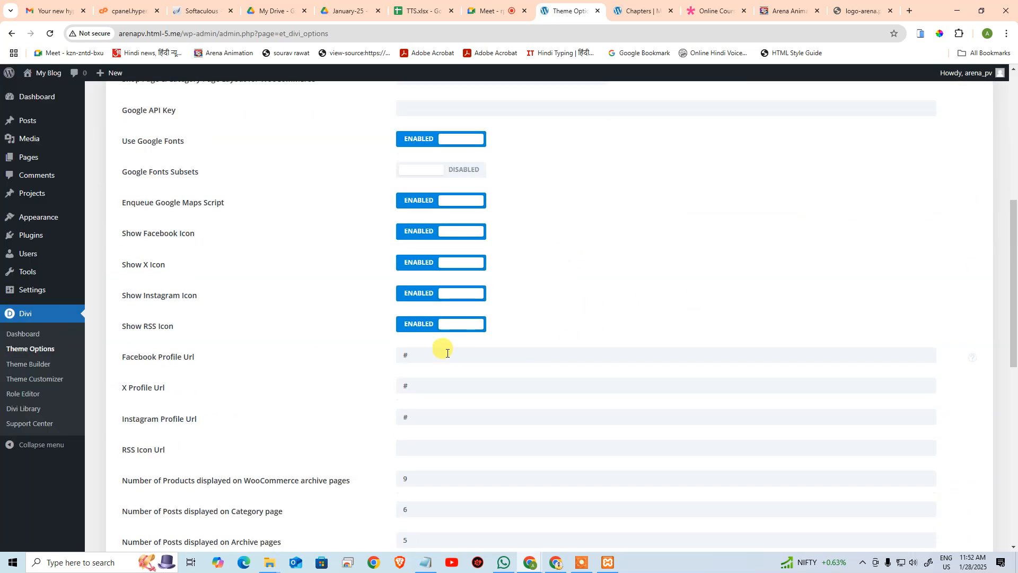
scroll(459, 357, "down", 8)
left_click(140, 506)
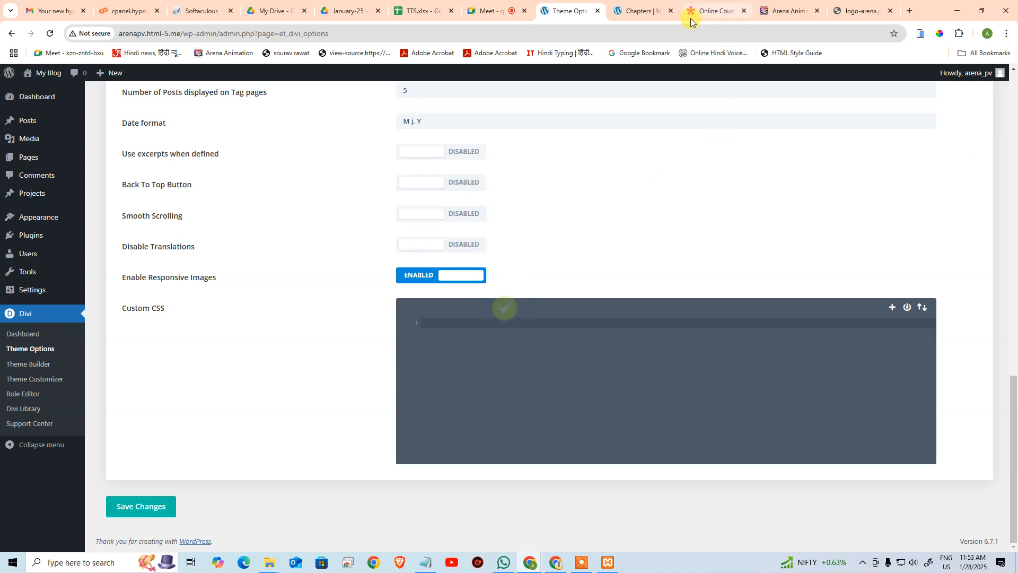
Step: Reload the Chapters page and visit the Home and Contact pages to check the header logo
left_click(641, 10)
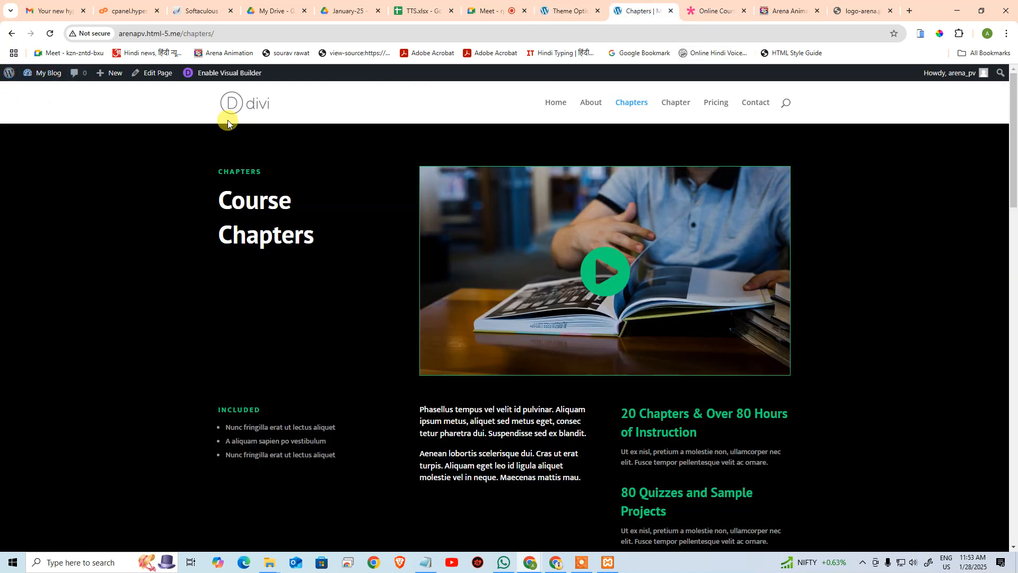
left_click(50, 33)
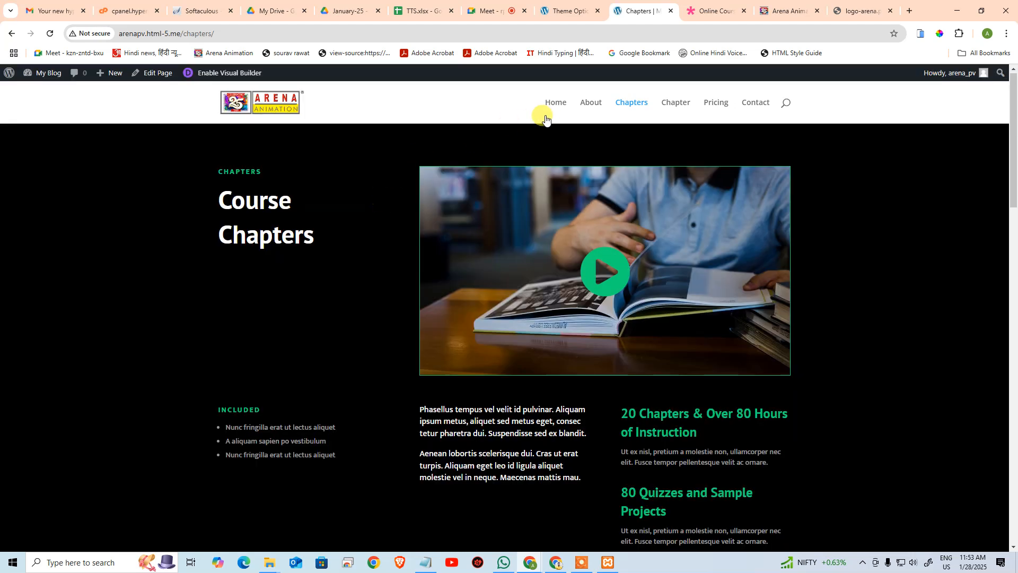
left_click(555, 102)
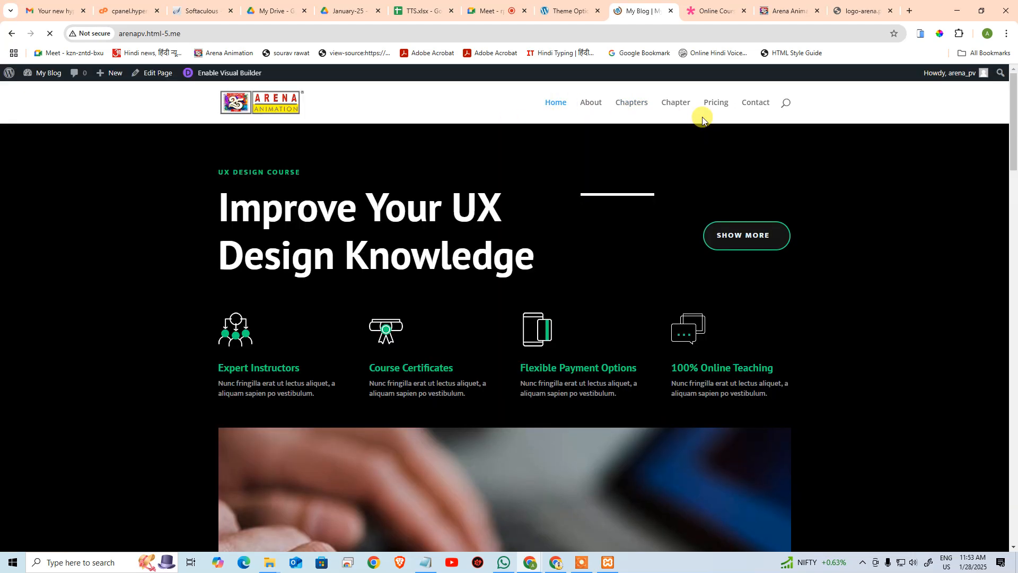
left_click(758, 104)
scroll(723, 211, "down", 8)
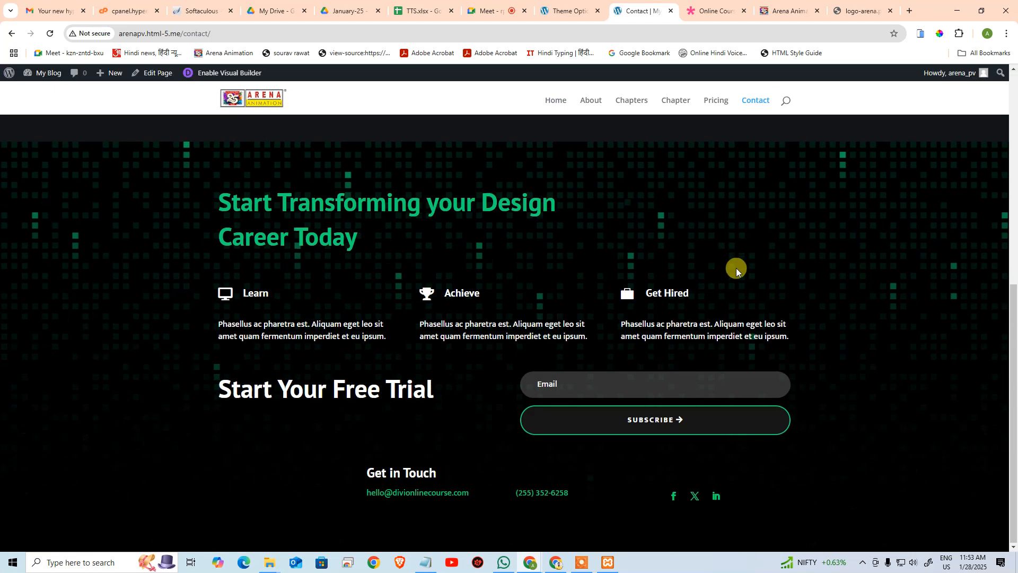
scroll(734, 288, "up", 10)
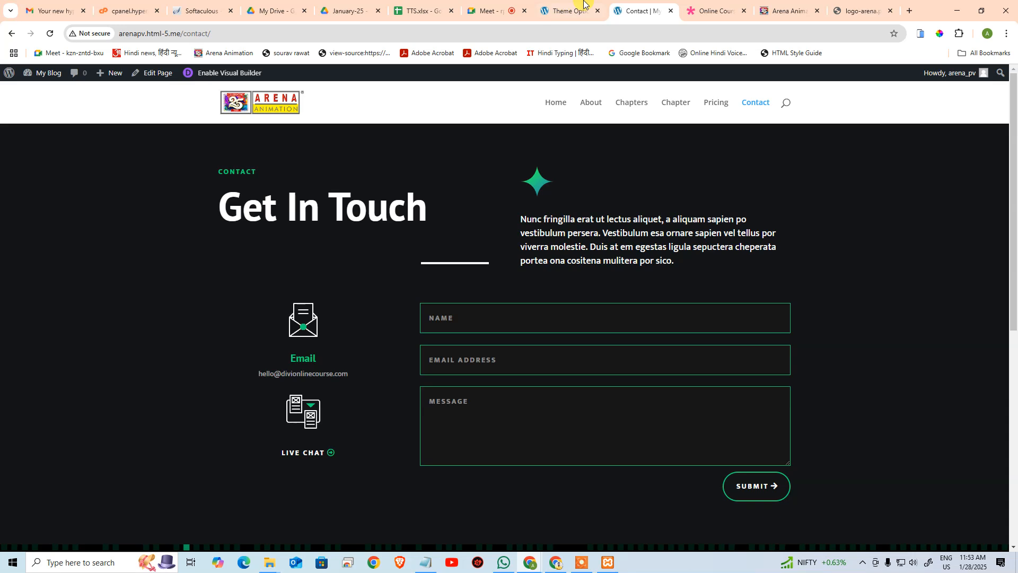
Step: Return to the site's admin area and open the General Settings
left_click(564, 3)
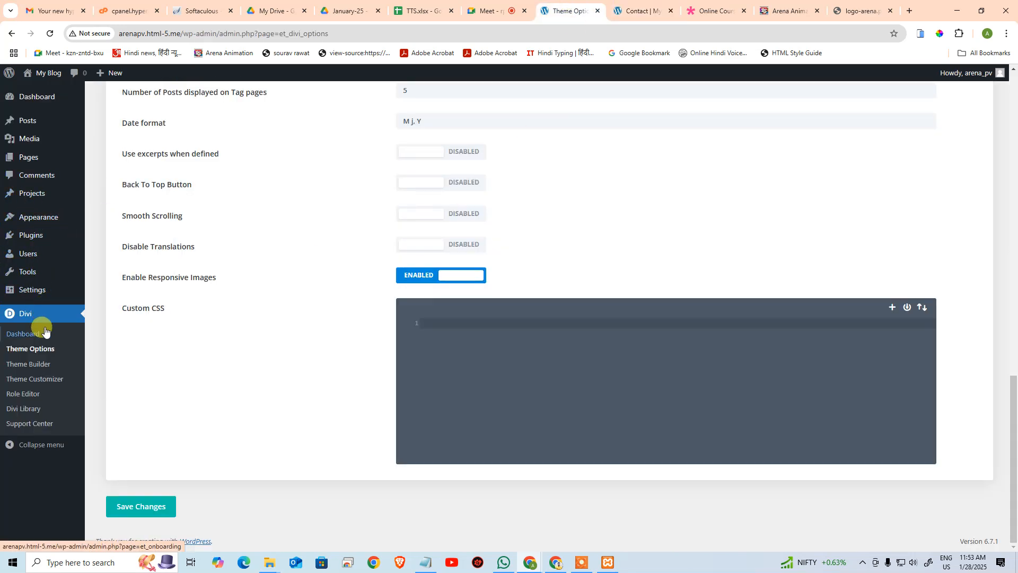
mouse_move(34, 291)
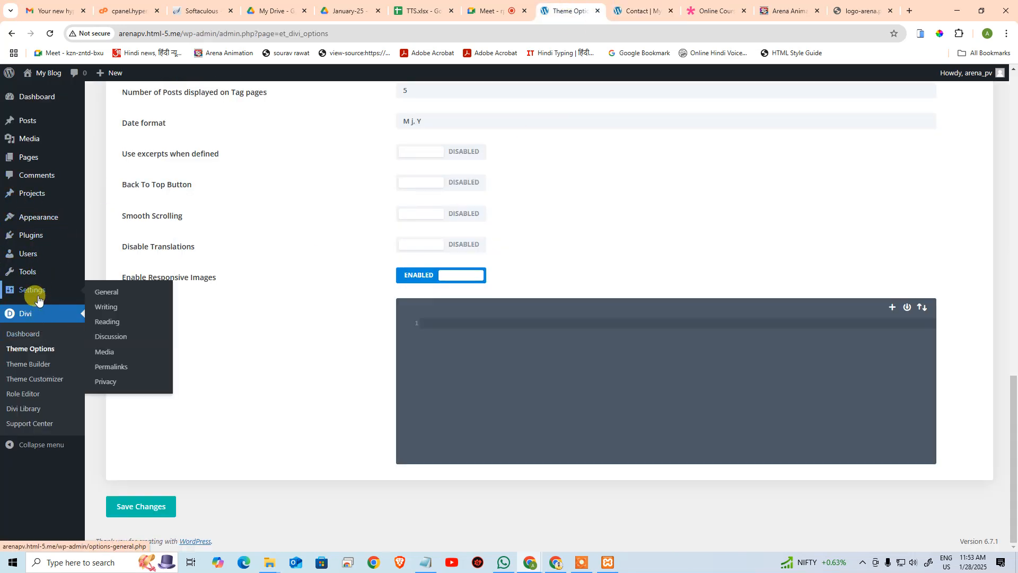
left_click(115, 295)
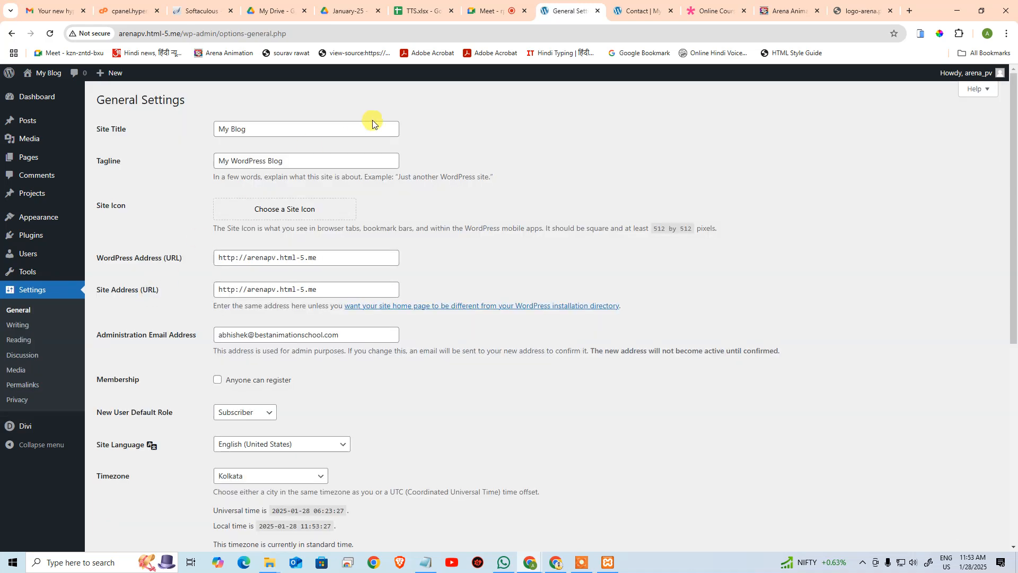
Step: Open the Home and About pages in separate tabs to examine their browser tab titles, and close both tabs
left_click(643, 8)
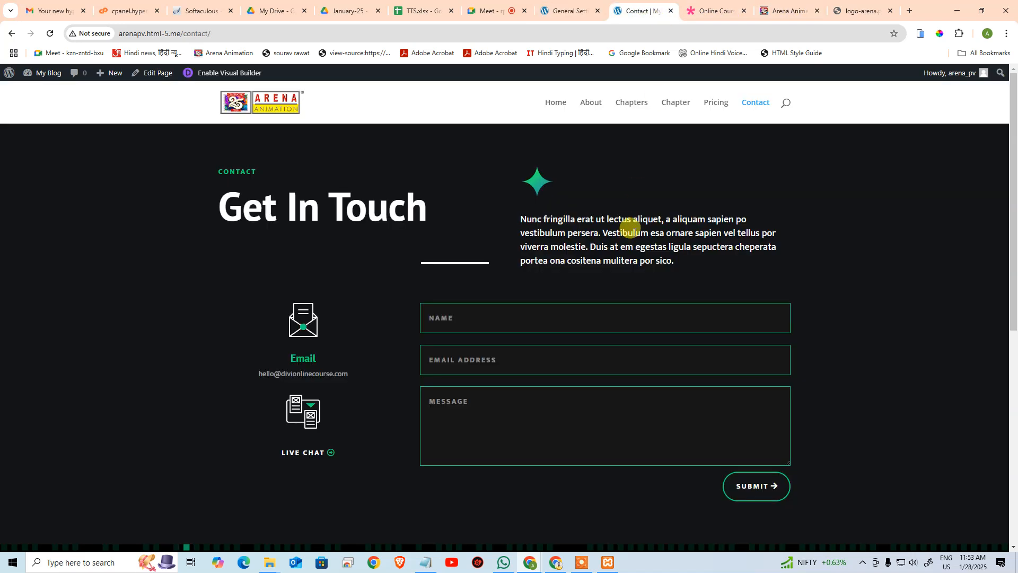
middle_click(558, 106)
middle_click(589, 104)
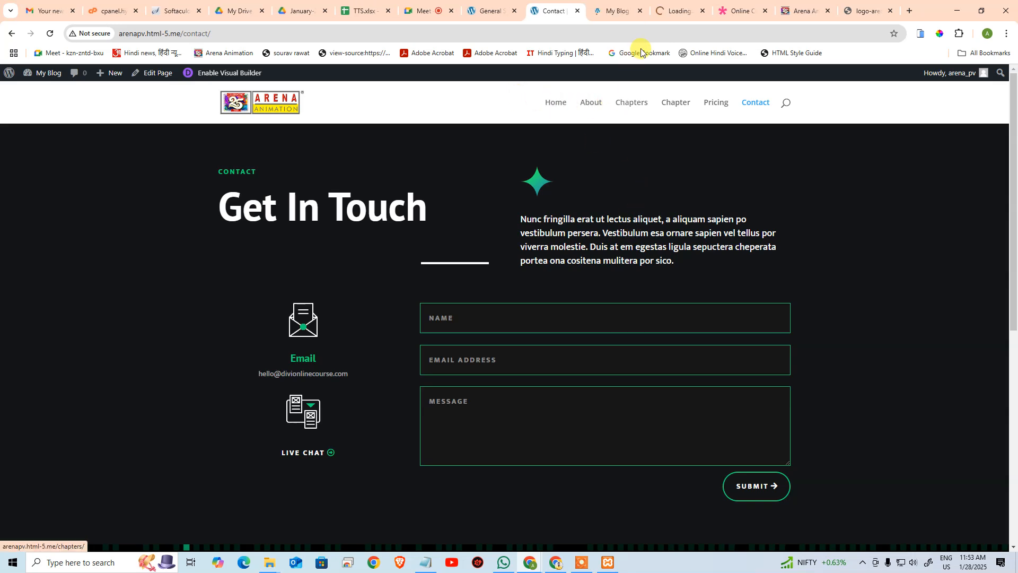
middle_click(682, 7)
middle_click(631, 11)
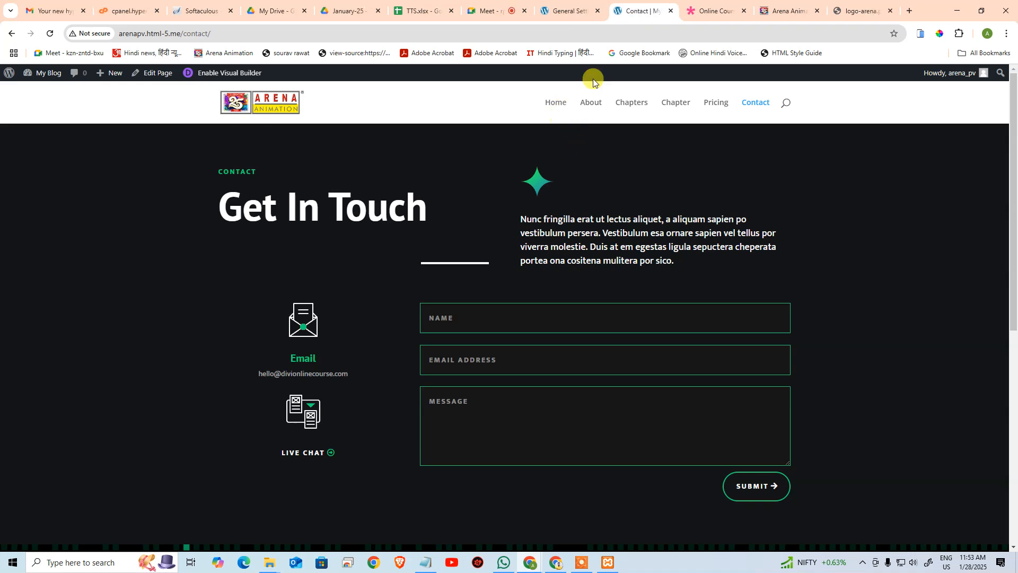
Step: Set the site title to Arena Animation and the tagline to Learn From The Leader, and save the general settings
left_click(572, 8)
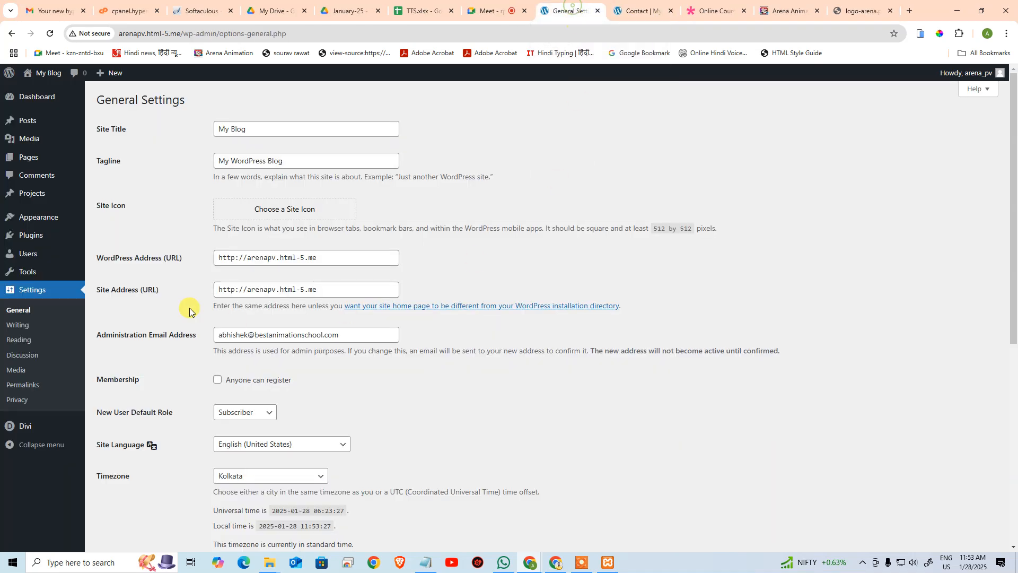
triple_click(224, 130)
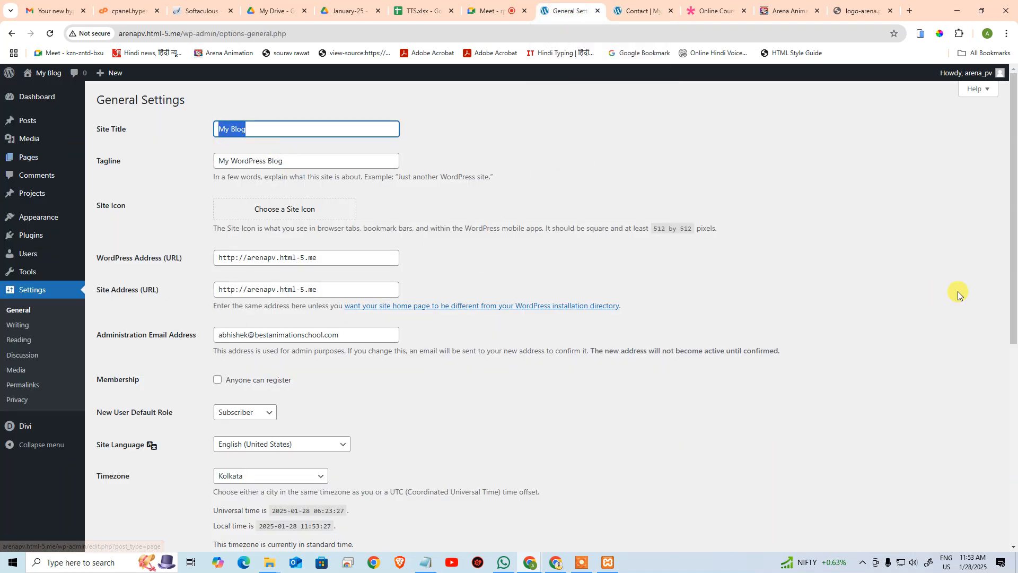
type("Arena Animation")
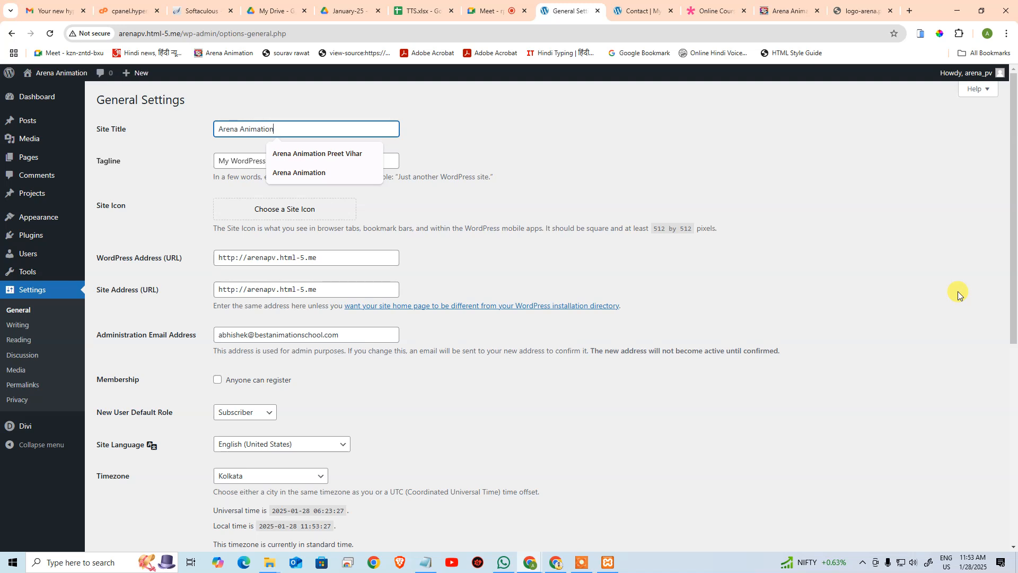
key("Tab")
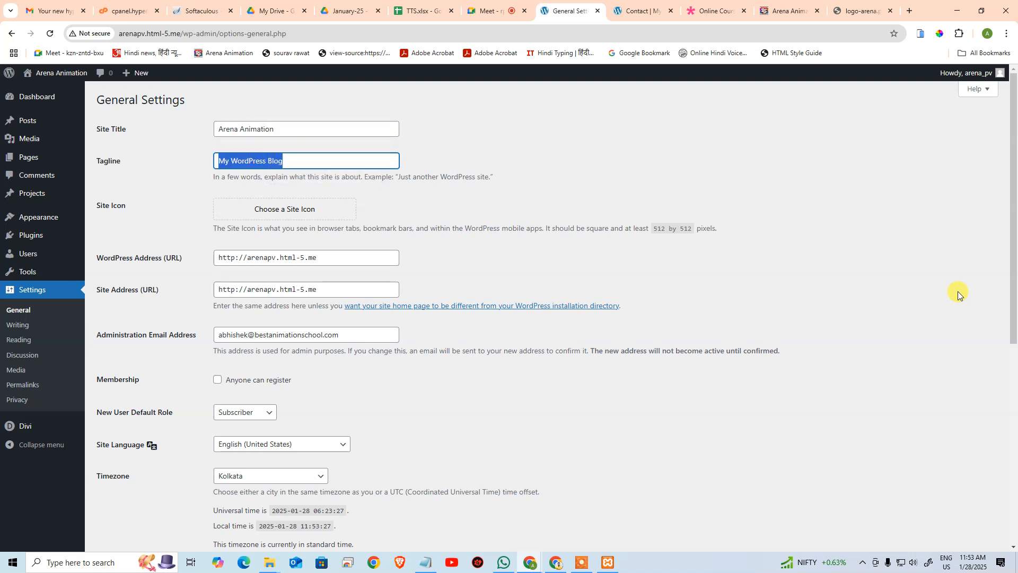
type("learn")
key("Down")
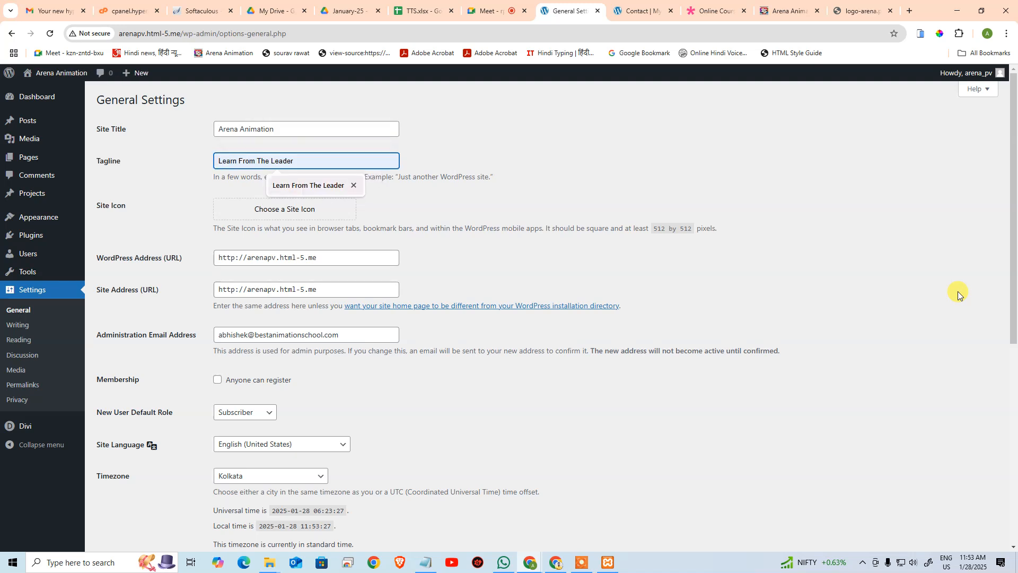
key("Return")
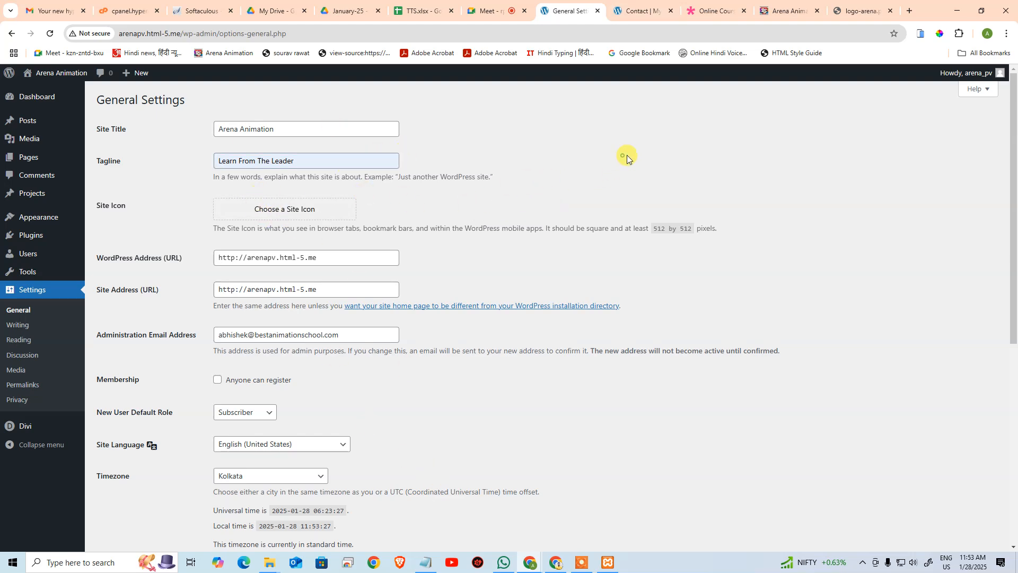
scroll(272, 326, "down", 4)
scroll(125, 345, "down", 3)
left_click(119, 494)
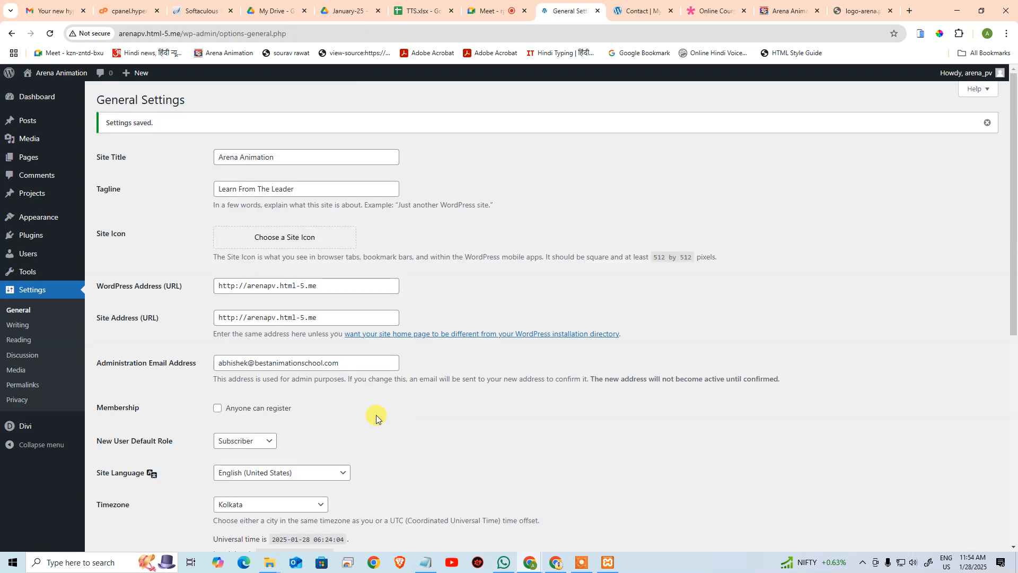
Step: Visit the Home, About and Chapters pages to check the site title and tagline in the browser tab
left_click(639, 10)
left_click(541, 103)
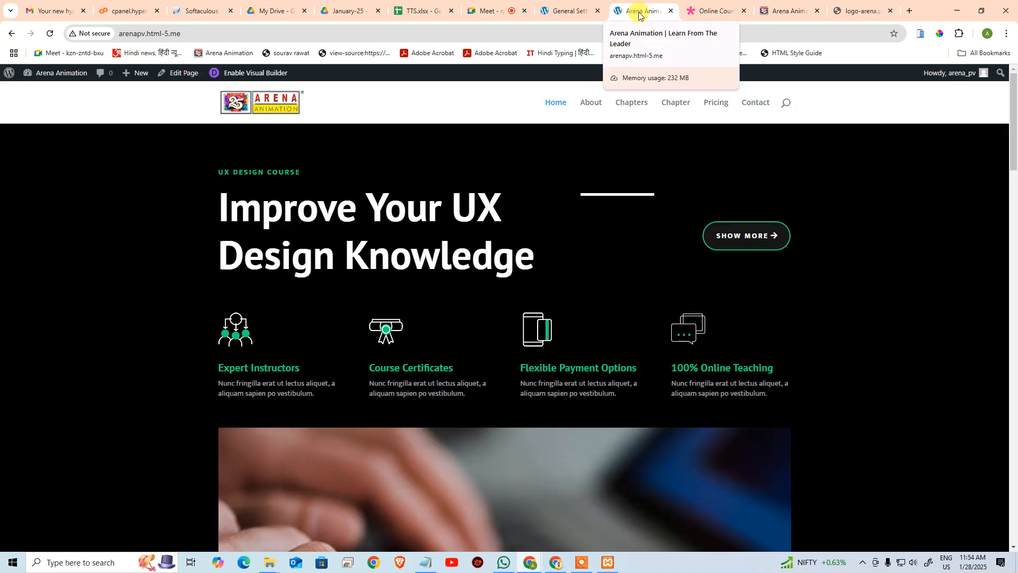
left_click(591, 105)
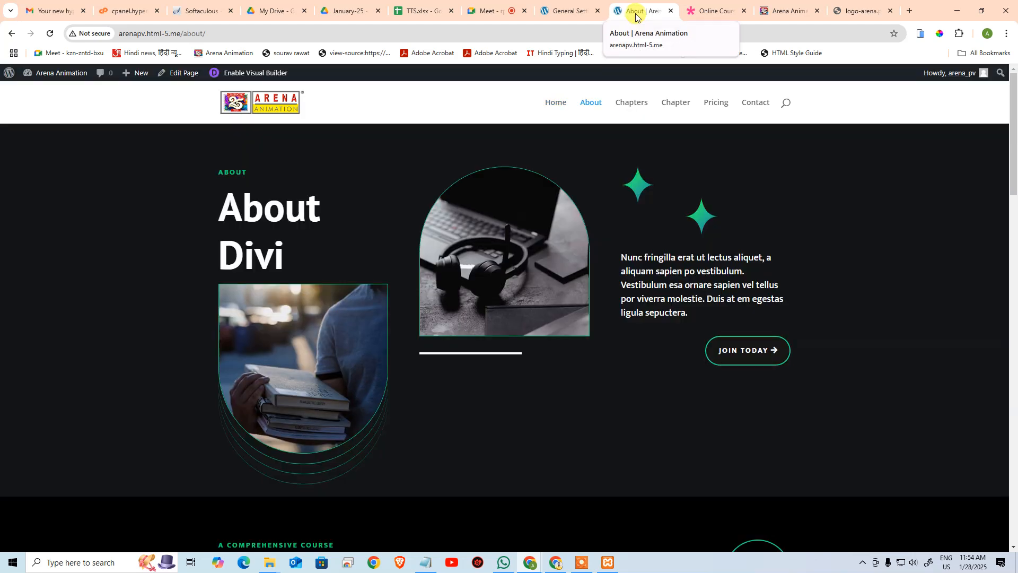
left_click(639, 105)
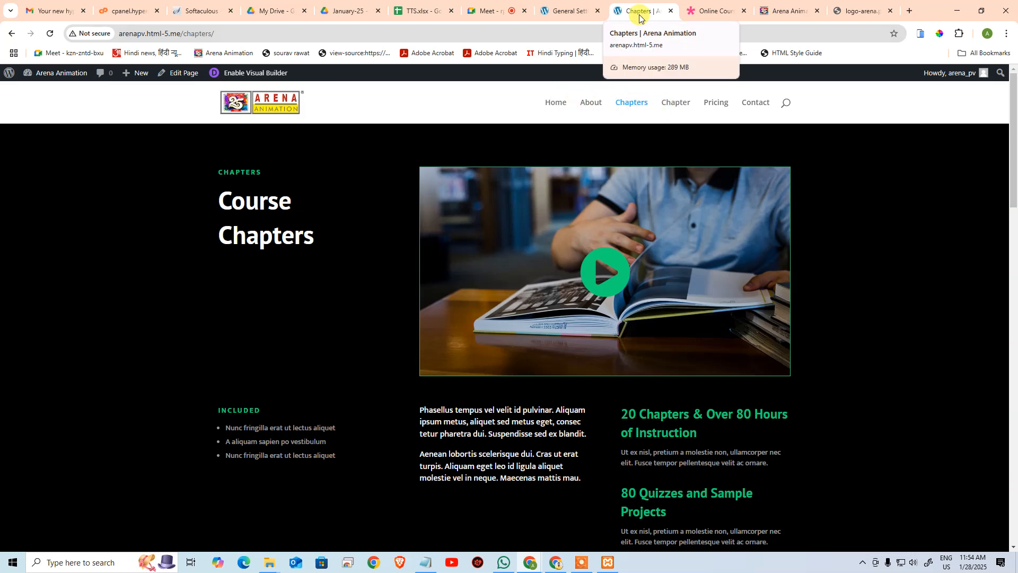
Step: Return to the General Settings page and close the Online Course, Arena Animation and logo image browser tabs
left_click(565, 4)
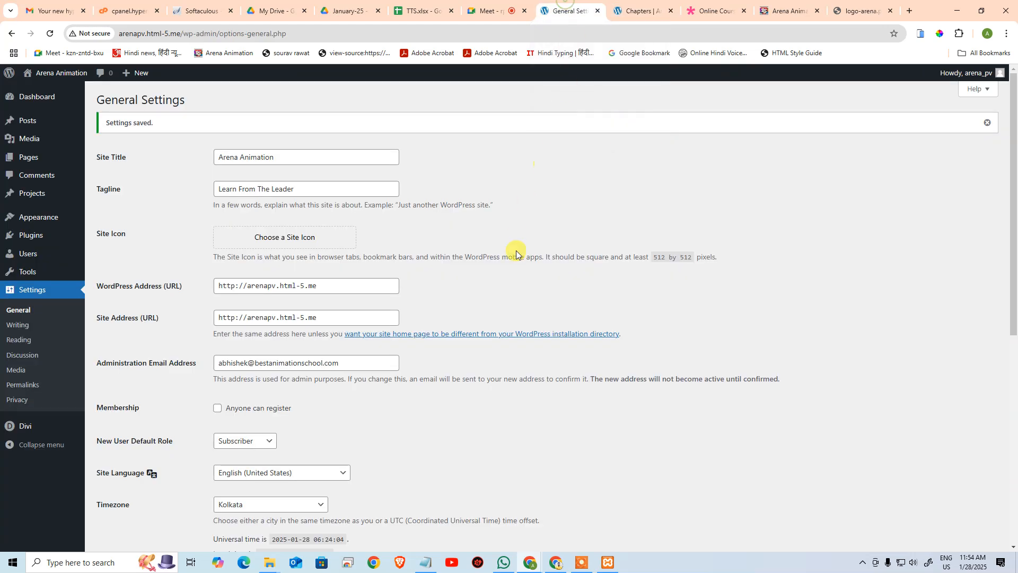
scroll(451, 424, "down", 5)
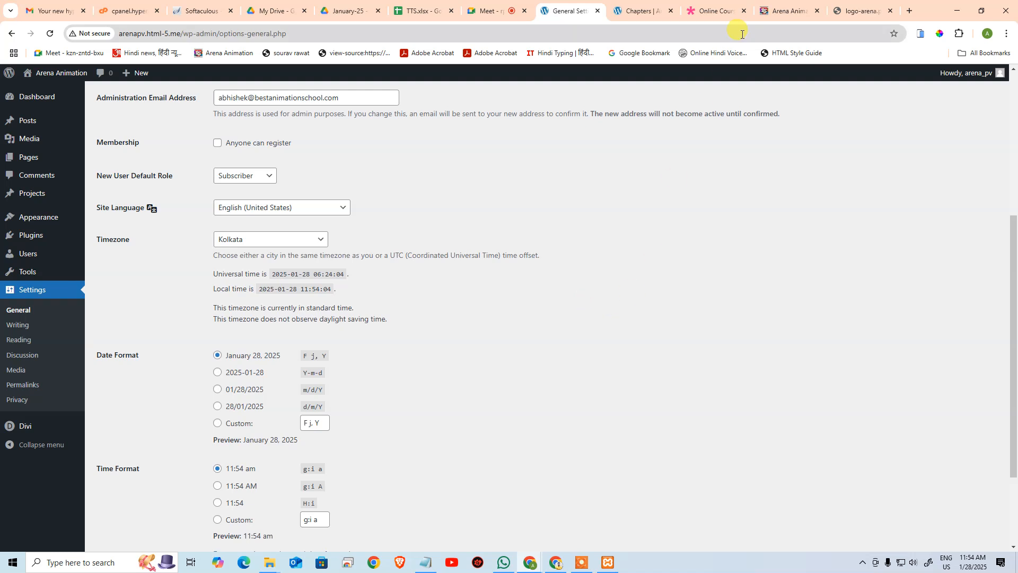
middle_click(715, 6)
middle_click(726, 6)
middle_click(728, 4)
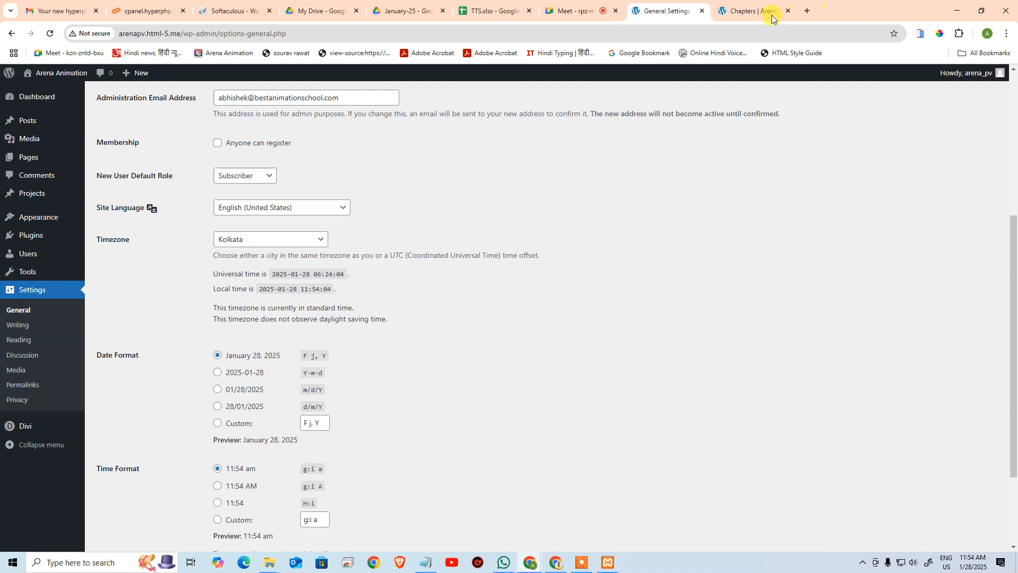
Step: Search Google for google search console in a new browser tab and enter Search Console from its start page
left_click(909, 10)
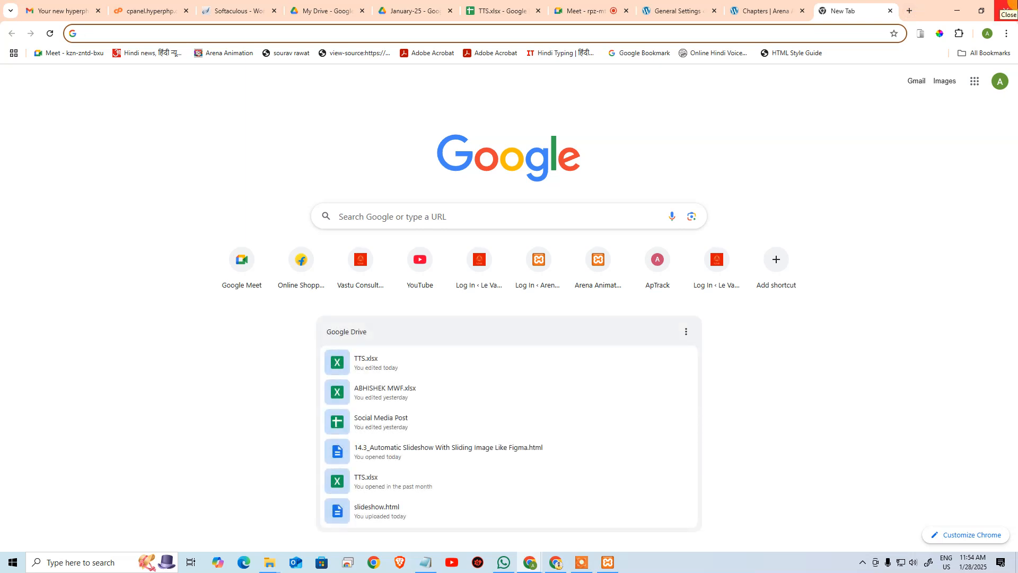
type("google")
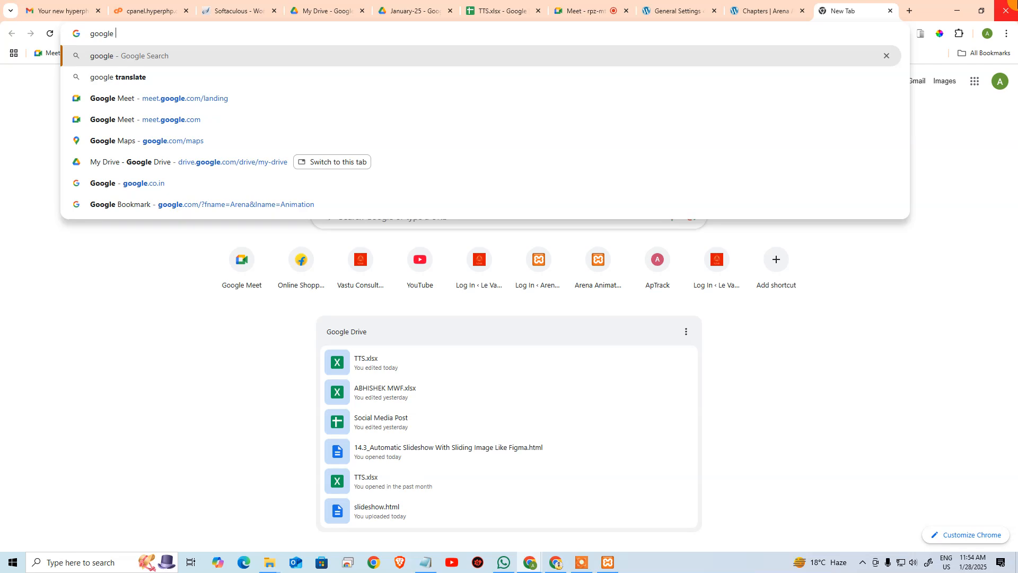
type("sear")
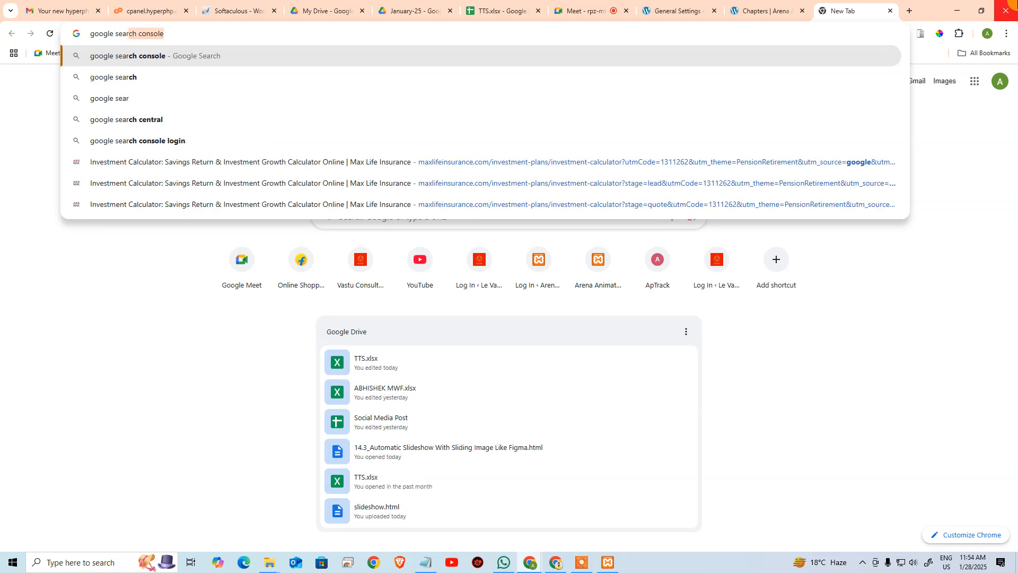
key("Return")
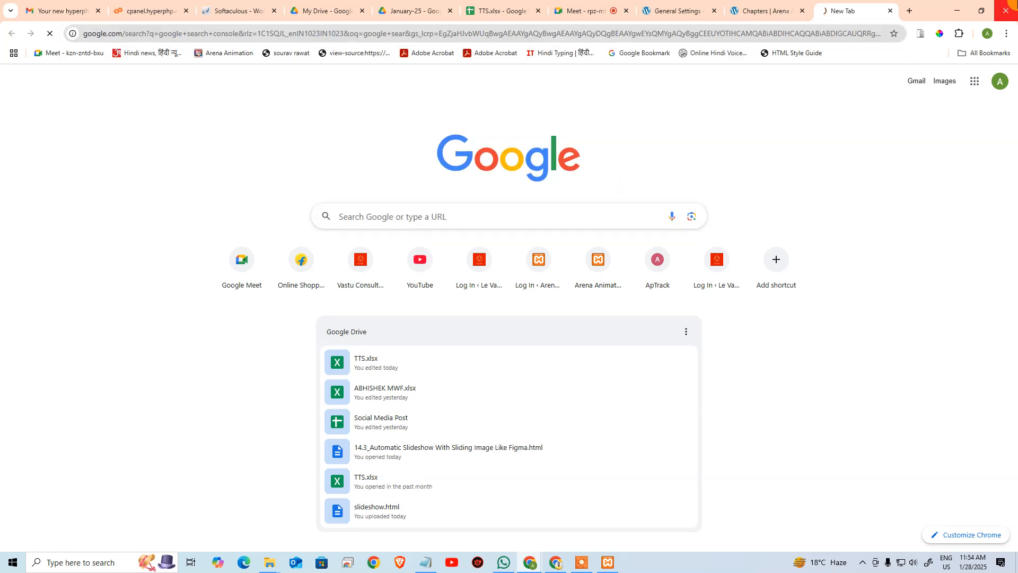
left_click(182, 170)
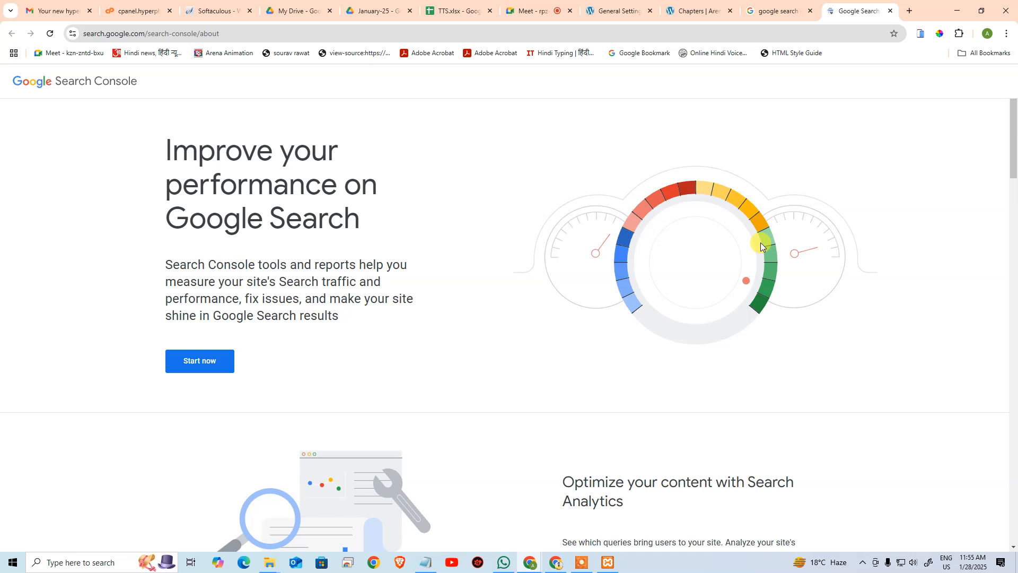
left_click(193, 353)
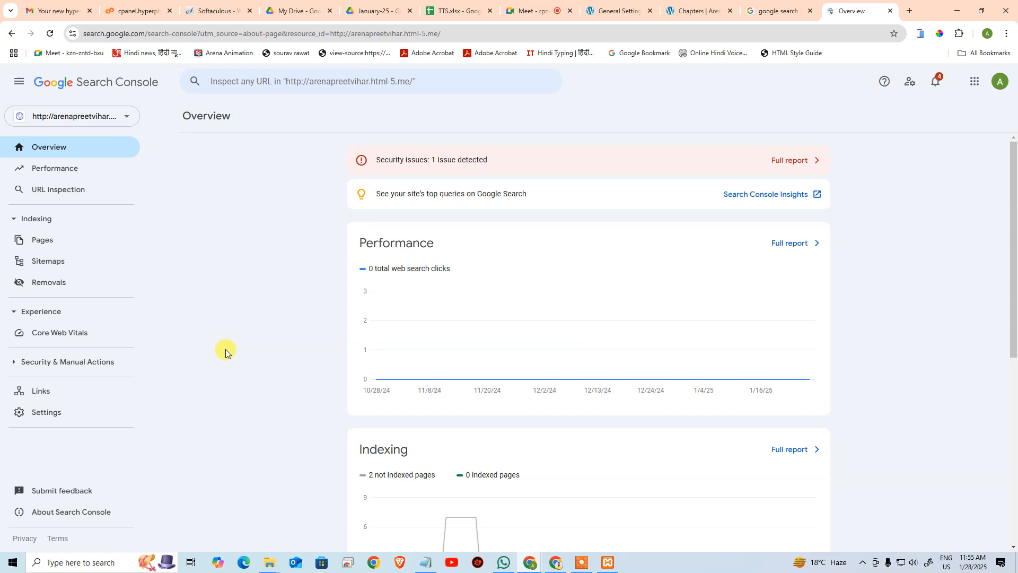
Step: Add a URL prefix property for arenapv.html-5.me in Search Console, copying the domain from the open Chapters page
left_click(122, 117)
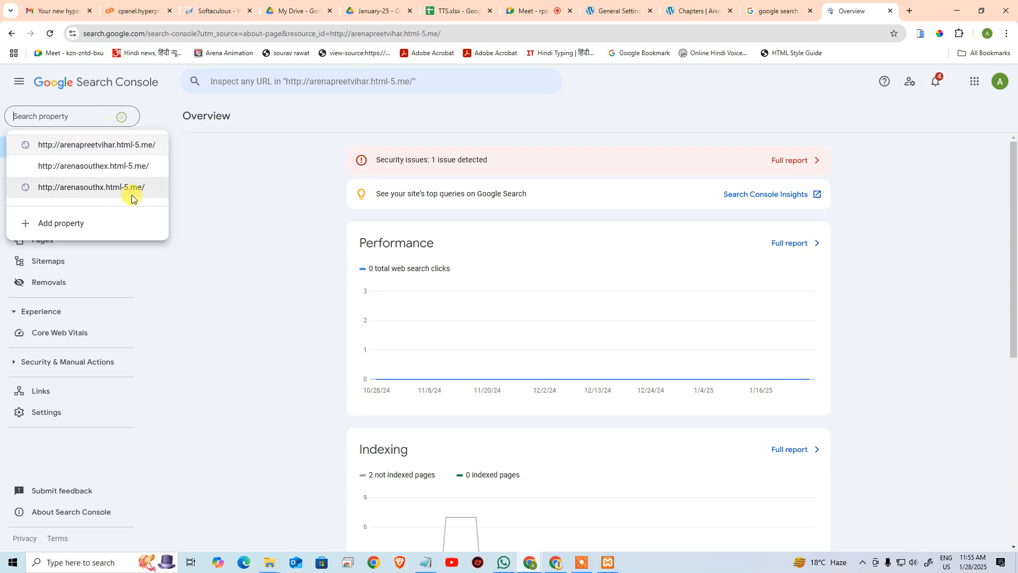
left_click(65, 223)
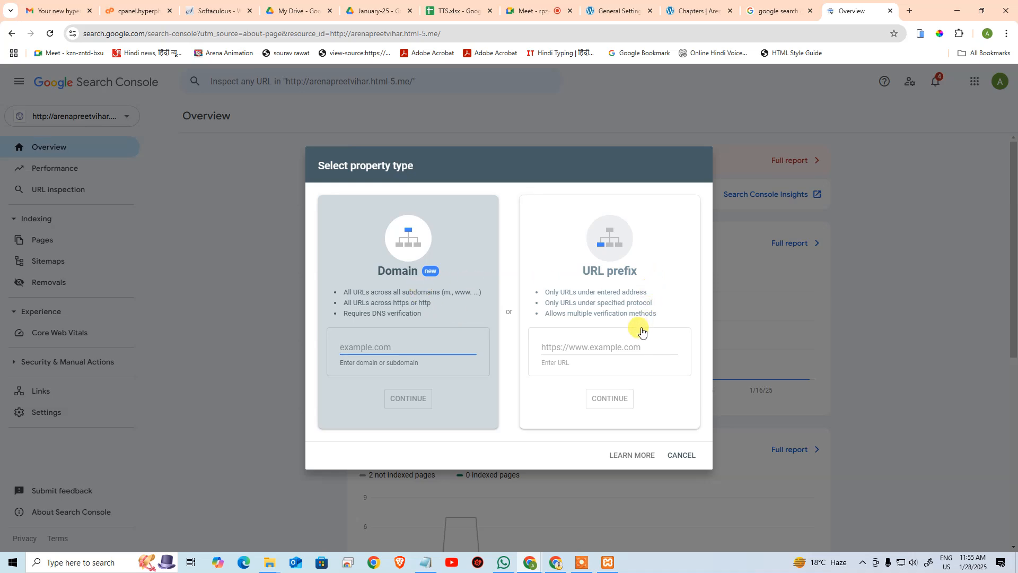
left_click(598, 348)
left_click(691, 11)
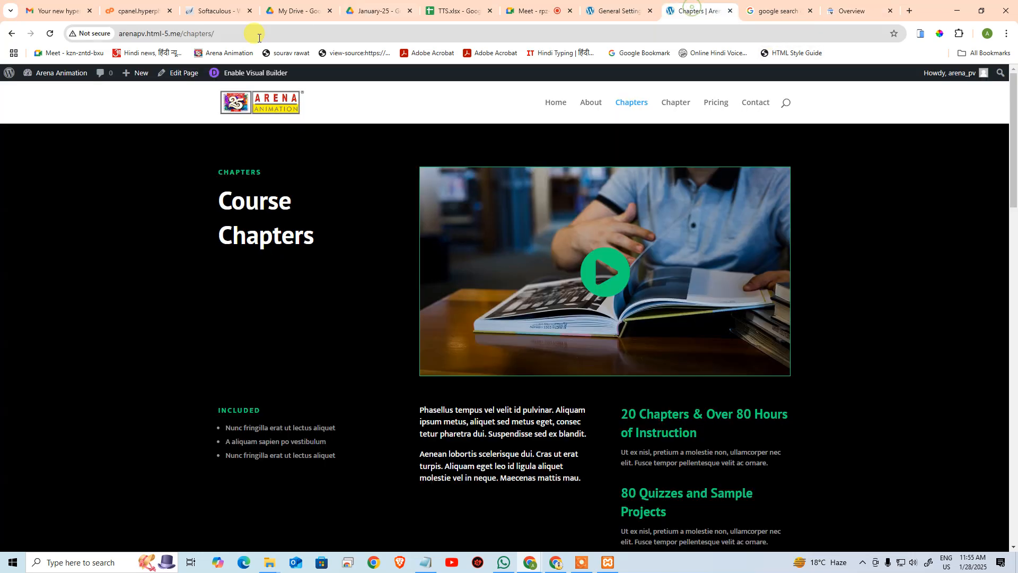
left_click_drag(184, 33, 117, 34)
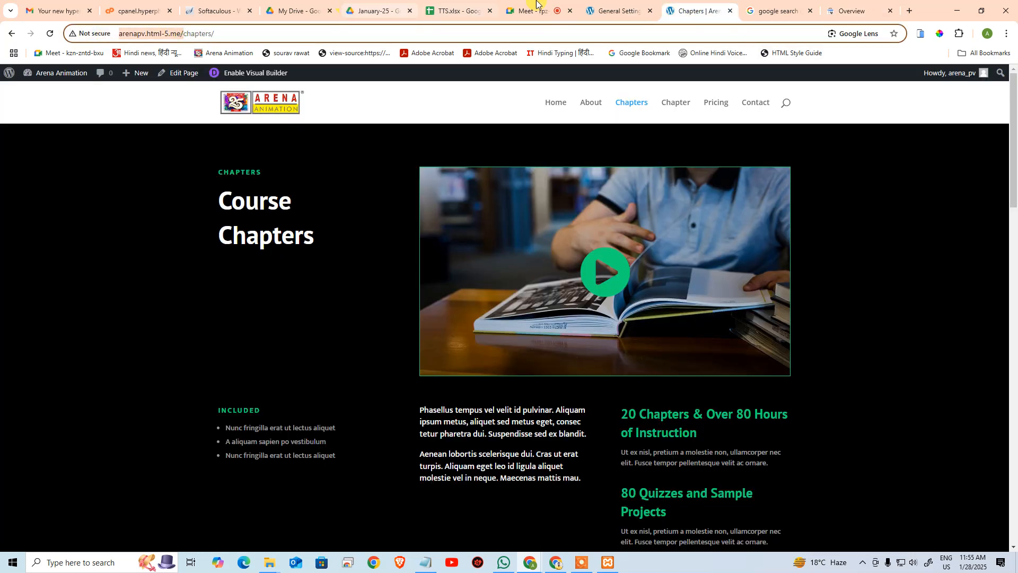
key("ctrl+c")
left_click(848, 11)
key("ctrl+v")
left_click(610, 398)
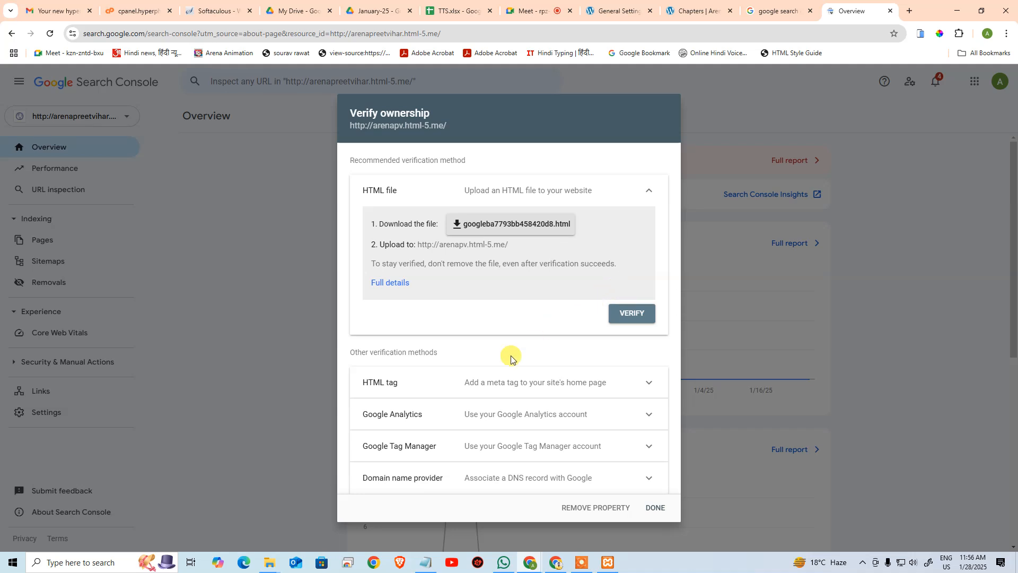
Step: Examine the HTML tag option and the other ownership verification methods, and collapse the expanded methods
left_click(479, 384)
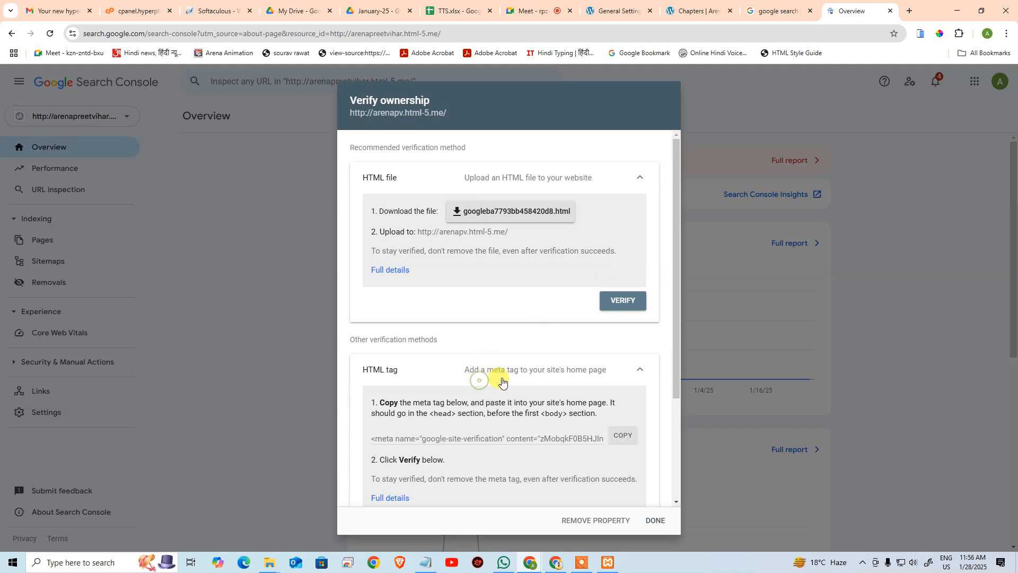
scroll(482, 416, "down", 2)
left_click_drag(370, 339, 618, 346)
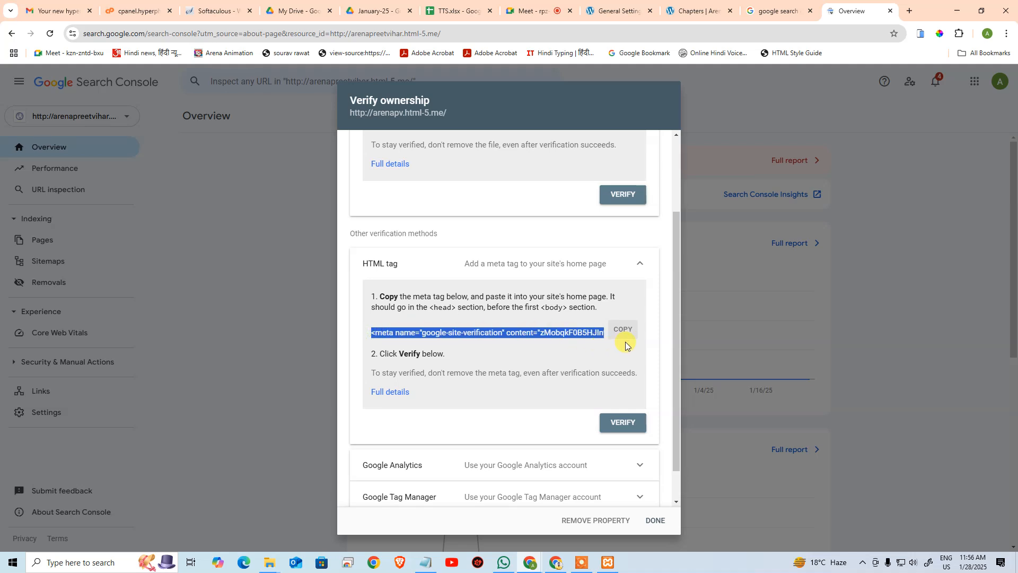
scroll(580, 382, "down", 1)
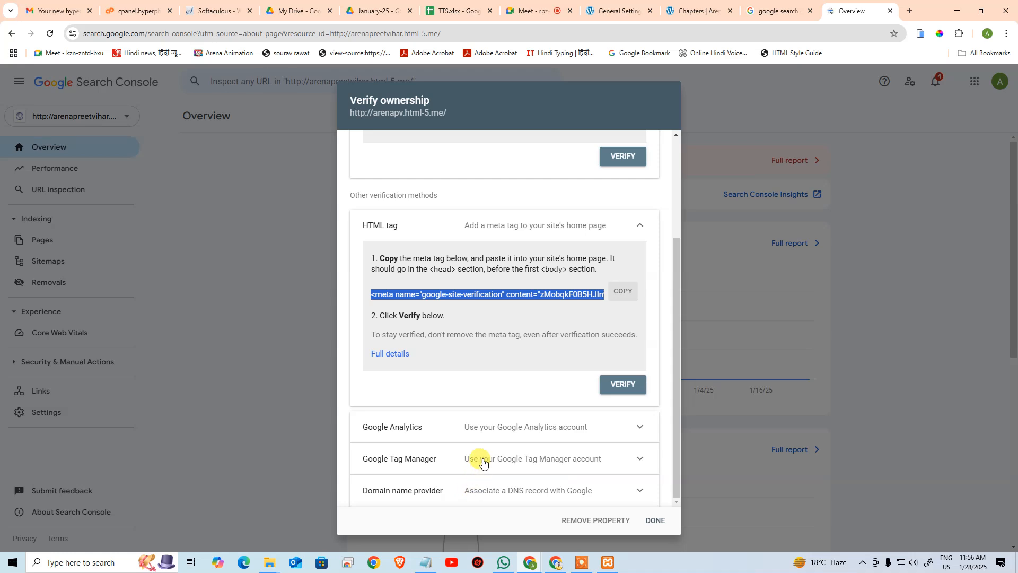
scroll(483, 462, "up", 3)
left_click(630, 367)
left_click(627, 201)
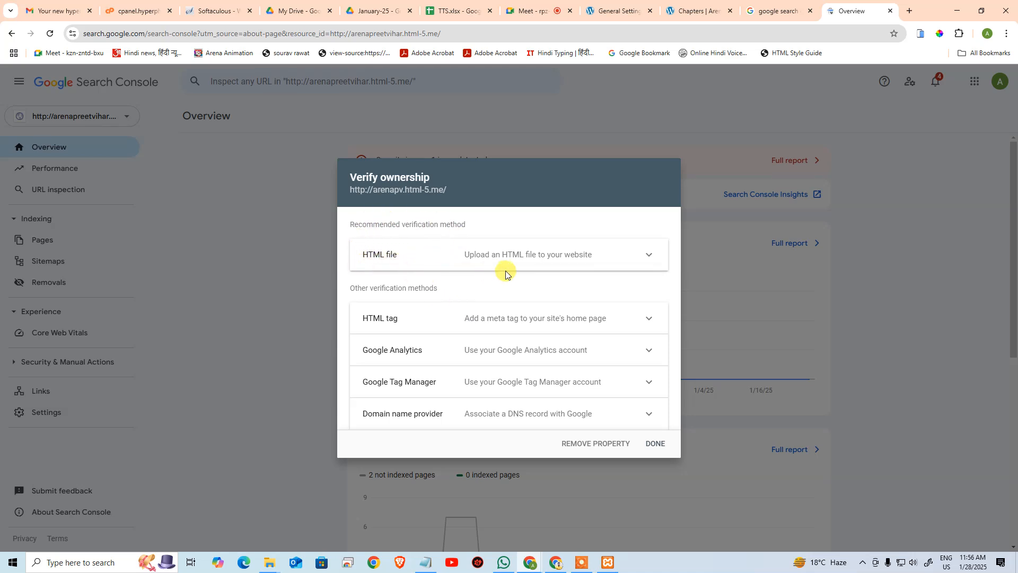
Step: Download the HTML verification file and upload it to the htdocs folder of arenapv.html-5.me in the hosting file manager
left_click(520, 258)
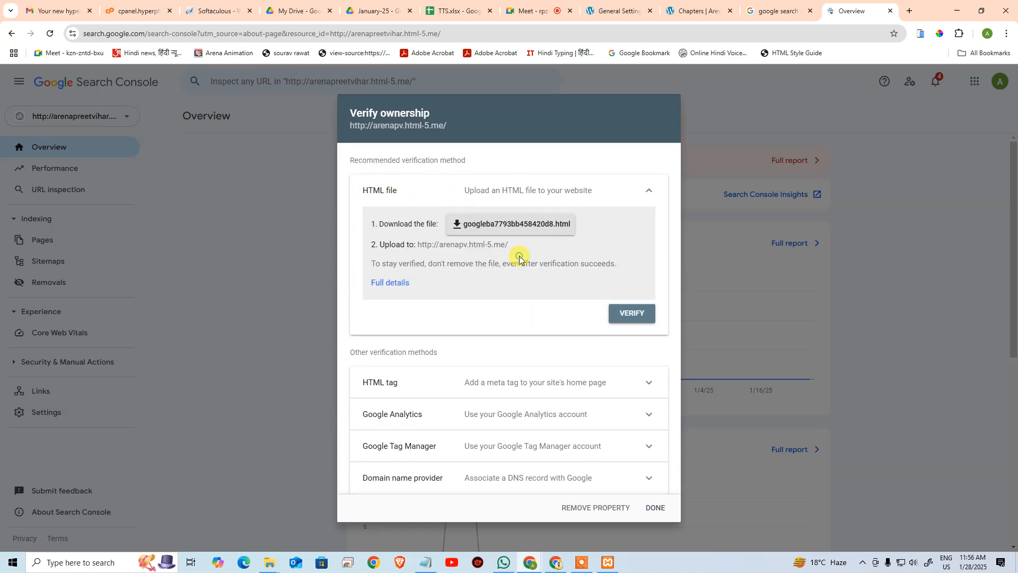
left_click(532, 232)
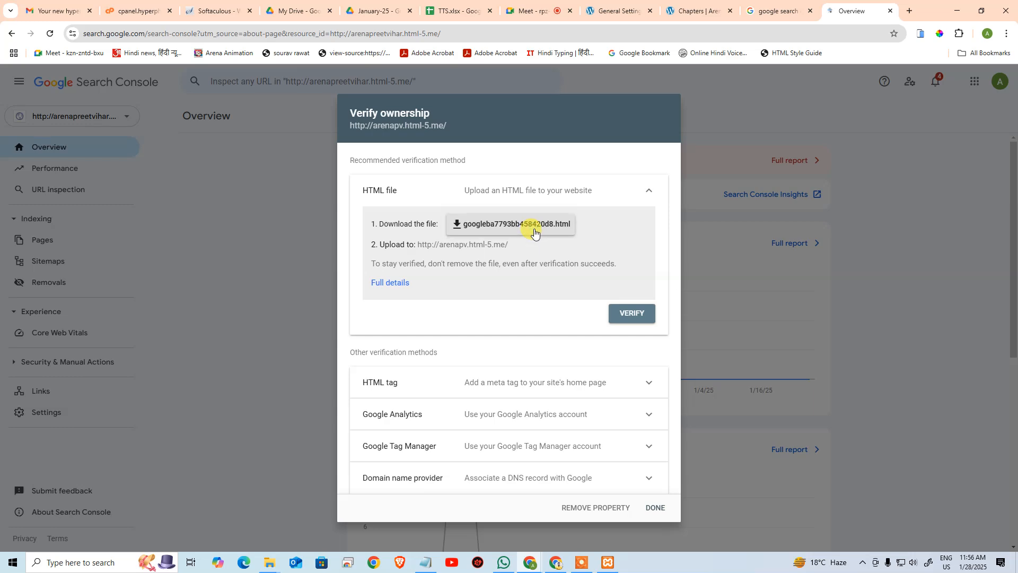
left_click(141, 9)
left_click(115, 194)
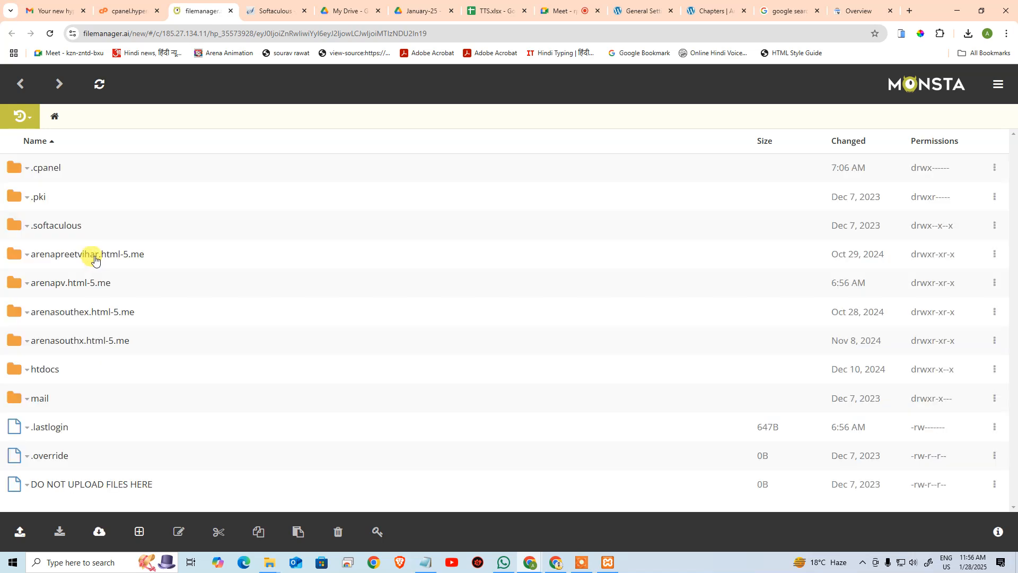
left_click(78, 288)
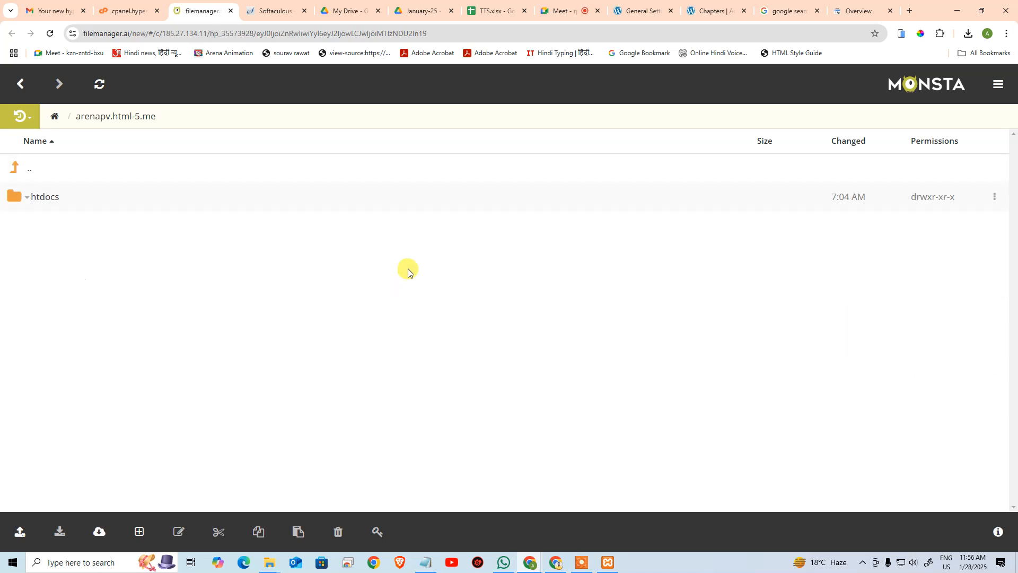
left_click(49, 197)
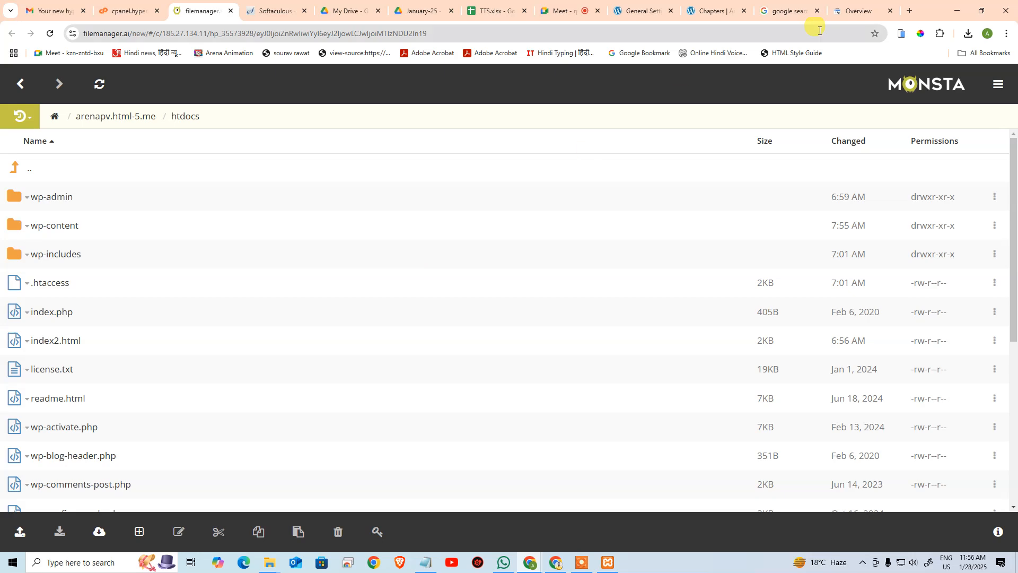
left_click(968, 33)
left_click_drag(855, 86, 125, 265)
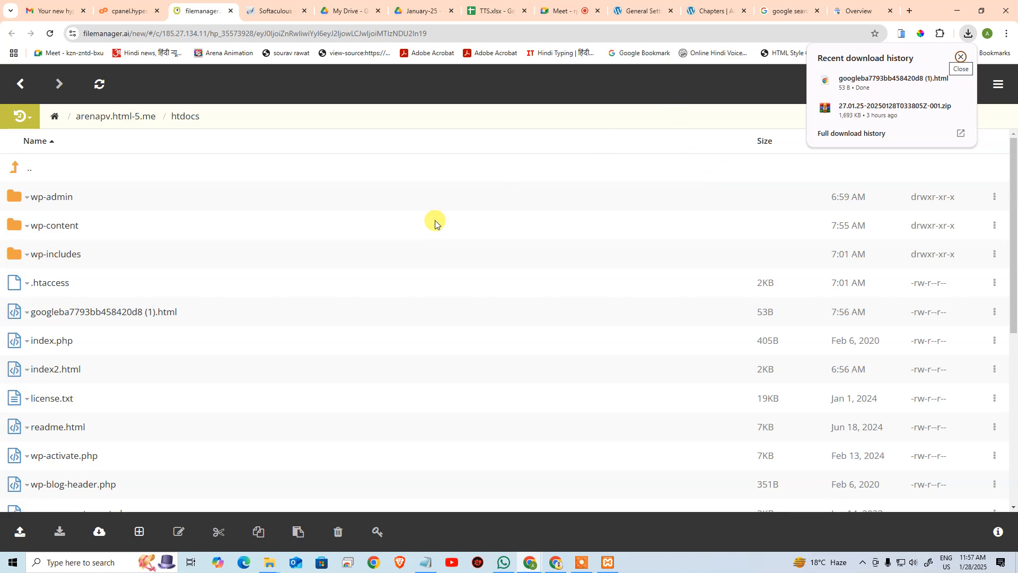
Step: Check the verification file name Search Console expects, and rename the uploaded file to match by removing the (1) suffix
left_click(27, 312)
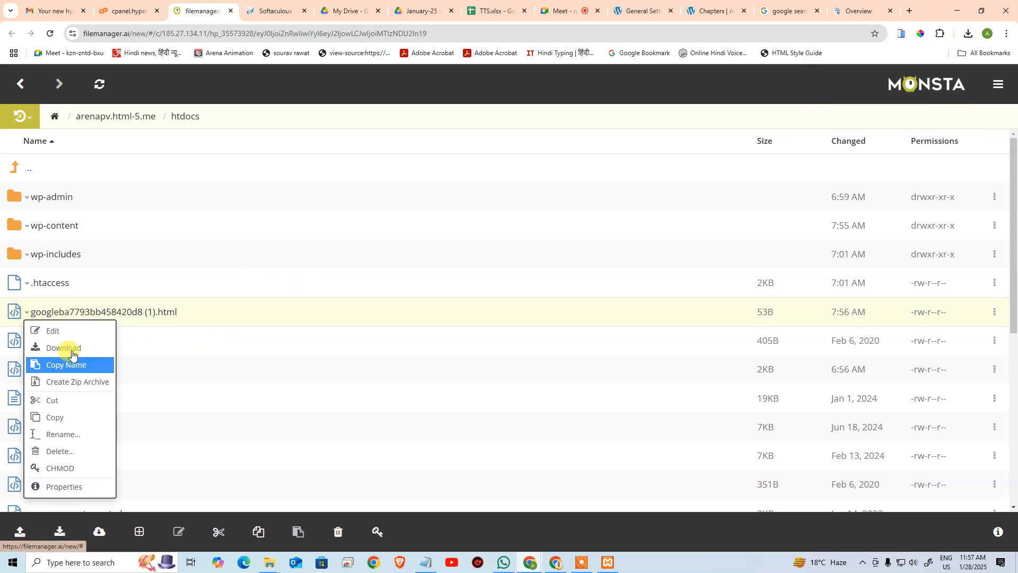
left_click(707, 9)
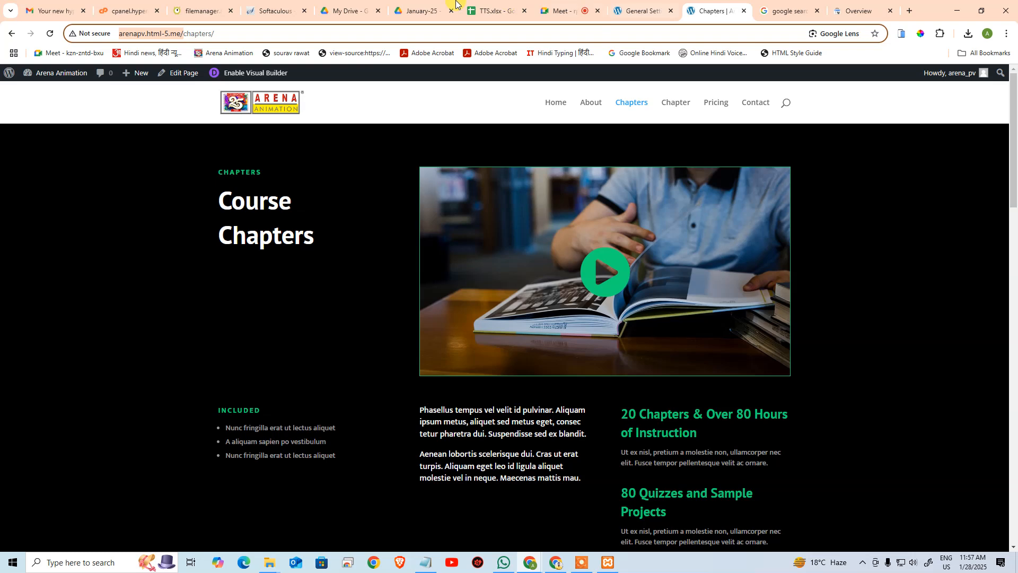
left_click(843, 10)
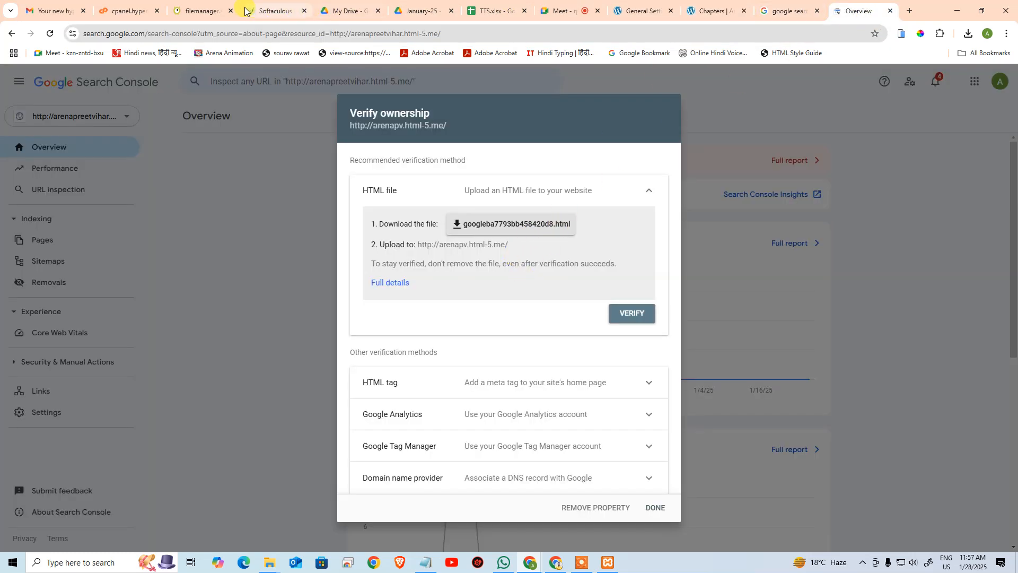
left_click(211, 10)
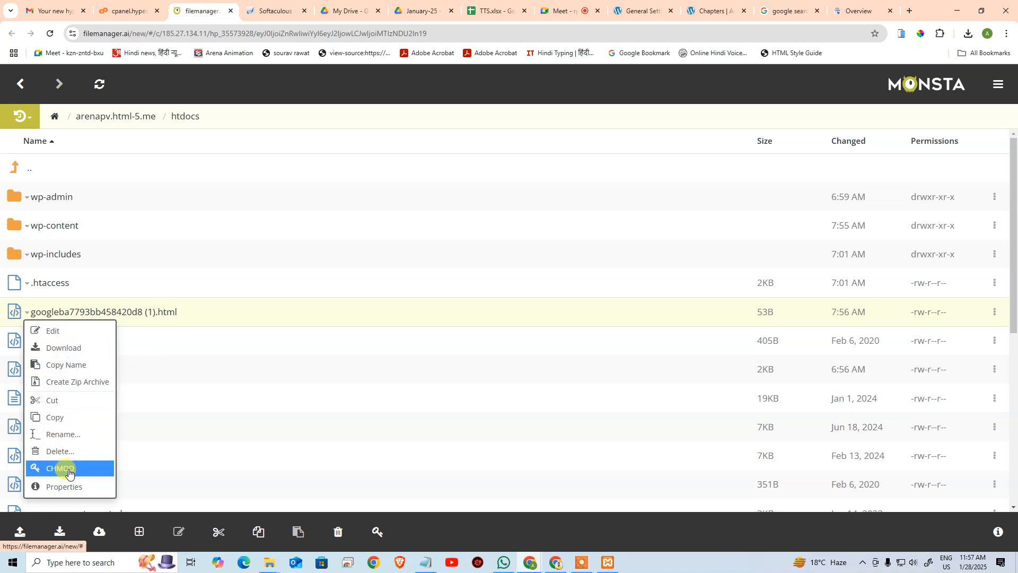
left_click(73, 440)
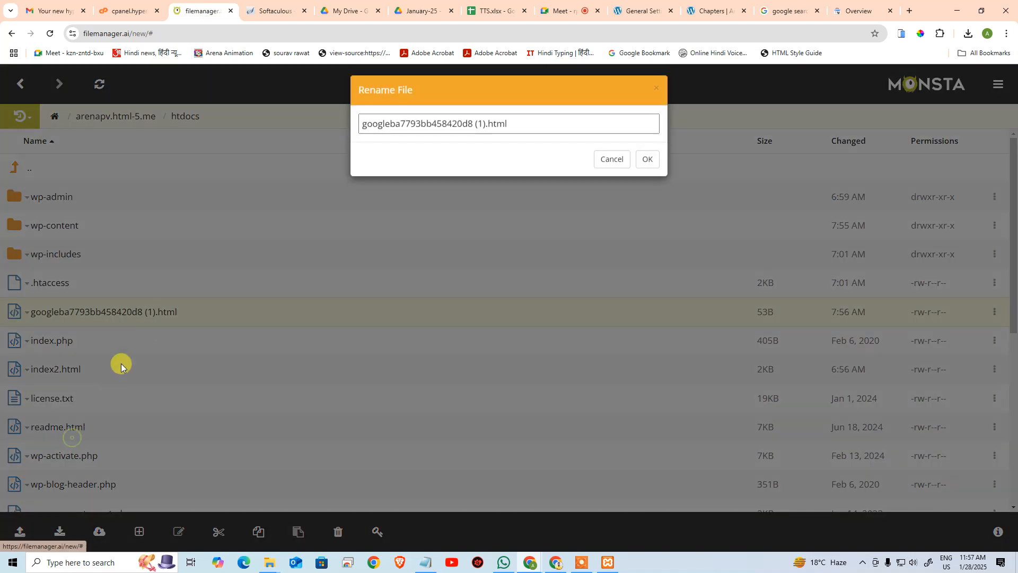
key("Left")
key("Left")
key("BackSpace")
key("BackSpace")
key("BackSpace")
key("BackSpace")
left_click(648, 165)
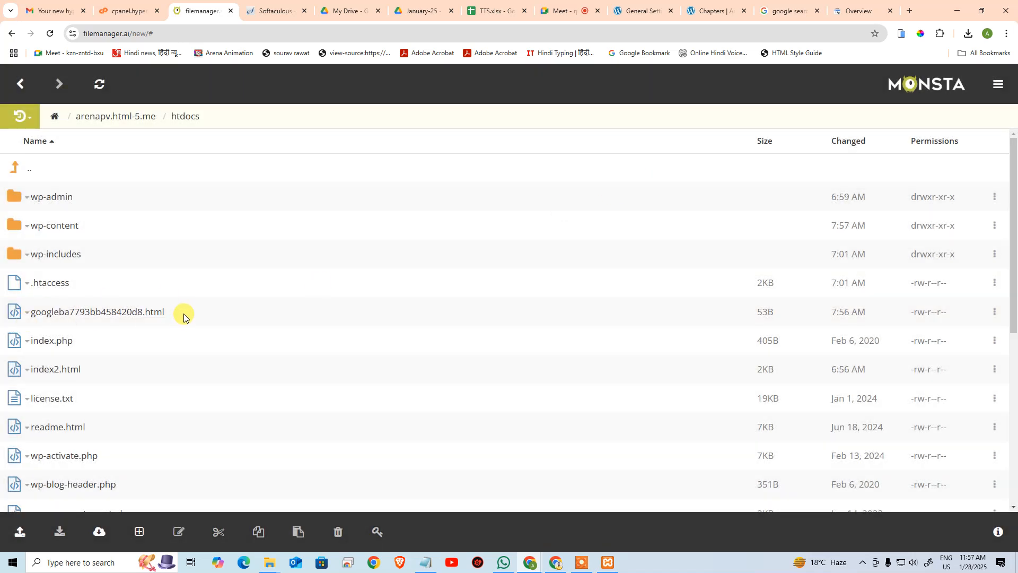
Step: Verify ownership of arenapv.html-5.me in Search Console with the HTML file method and go to the property
left_click(856, 11)
left_click(632, 314)
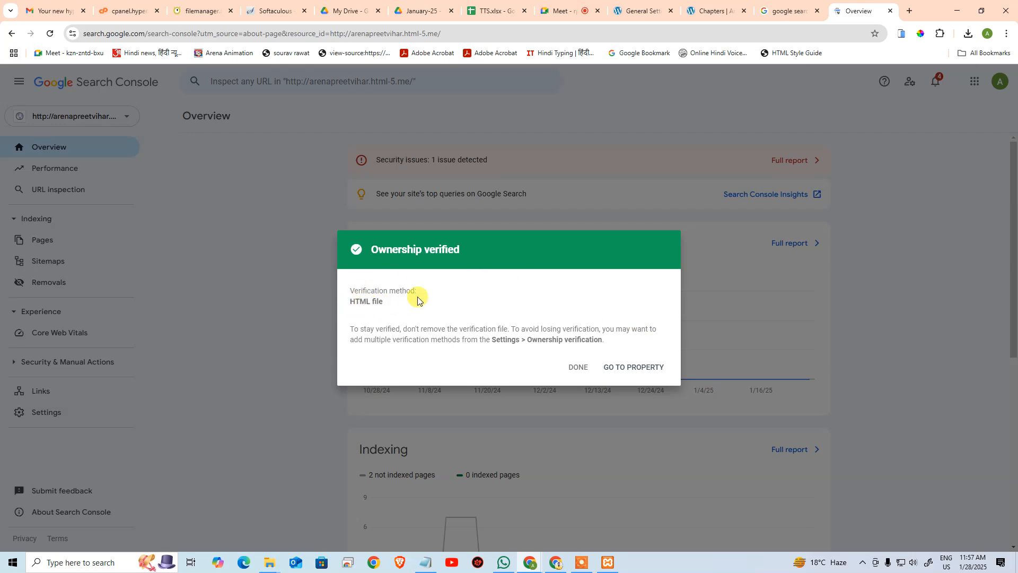
left_click(654, 368)
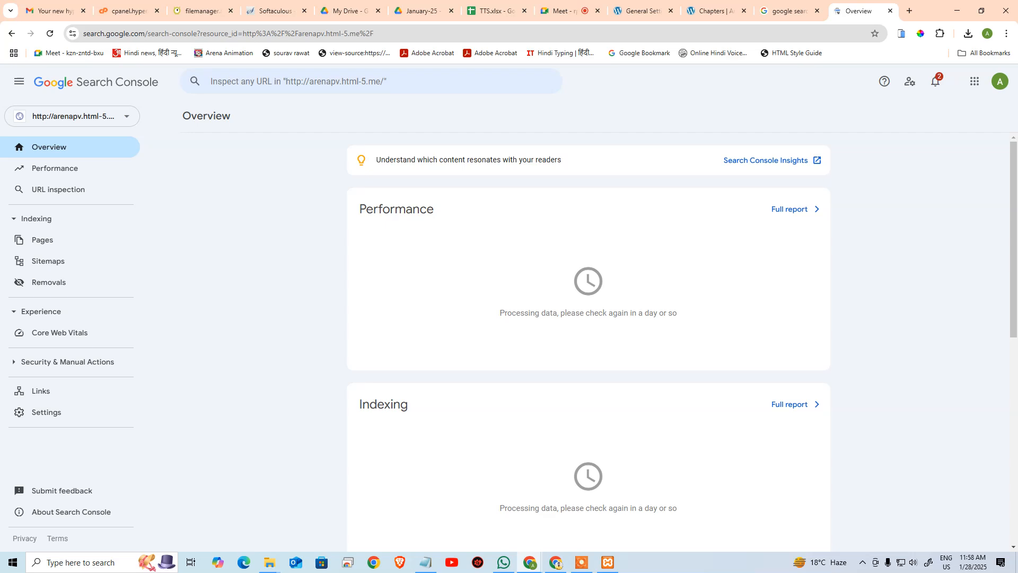
Step: Launch Google Chrome and bring its second window on screen to view the Search Console performance report for levasthu.com
key("super")
type("ch")
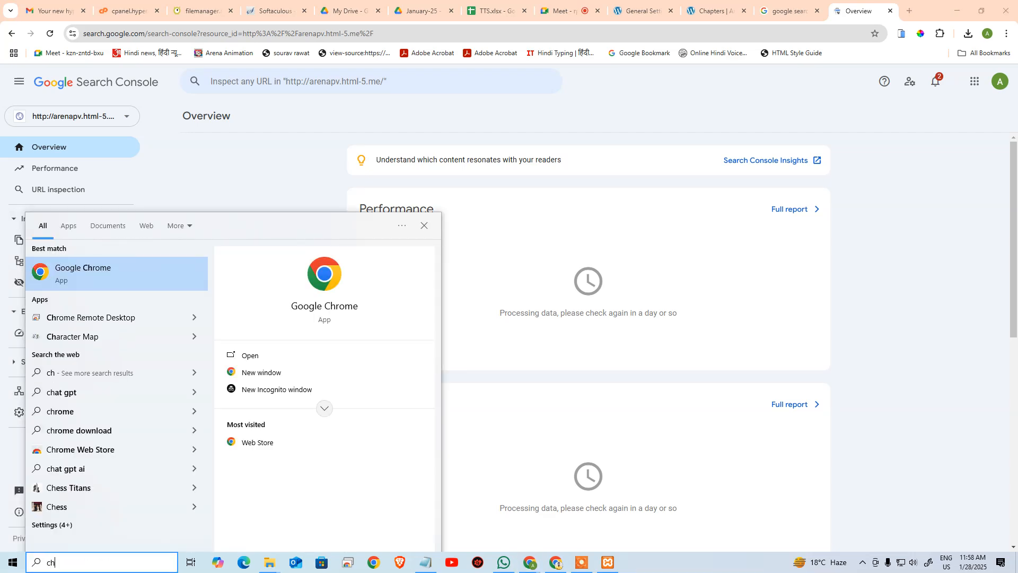
key("Return")
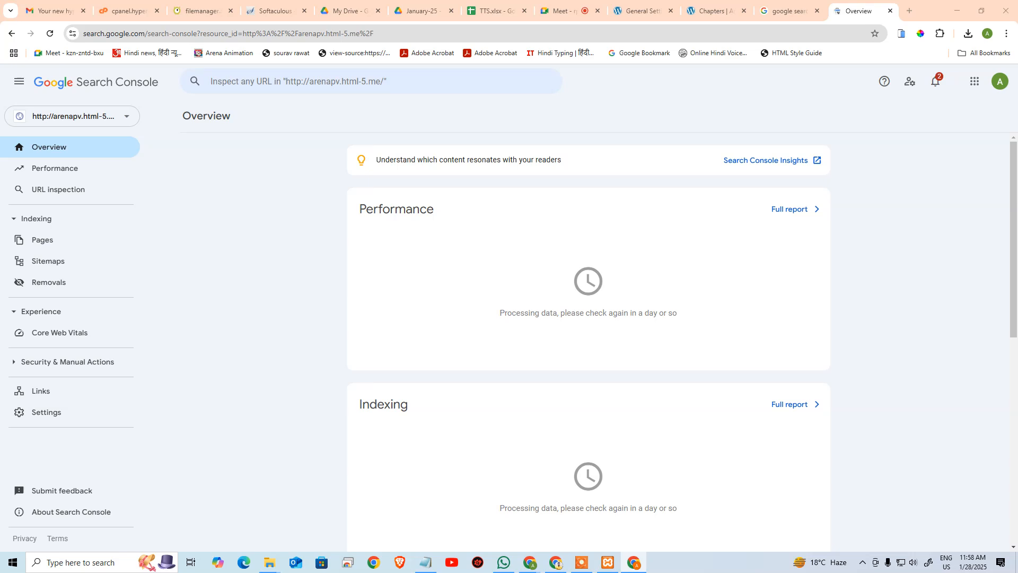
left_click_drag(1017, 127, 809, 119)
left_click(860, 117)
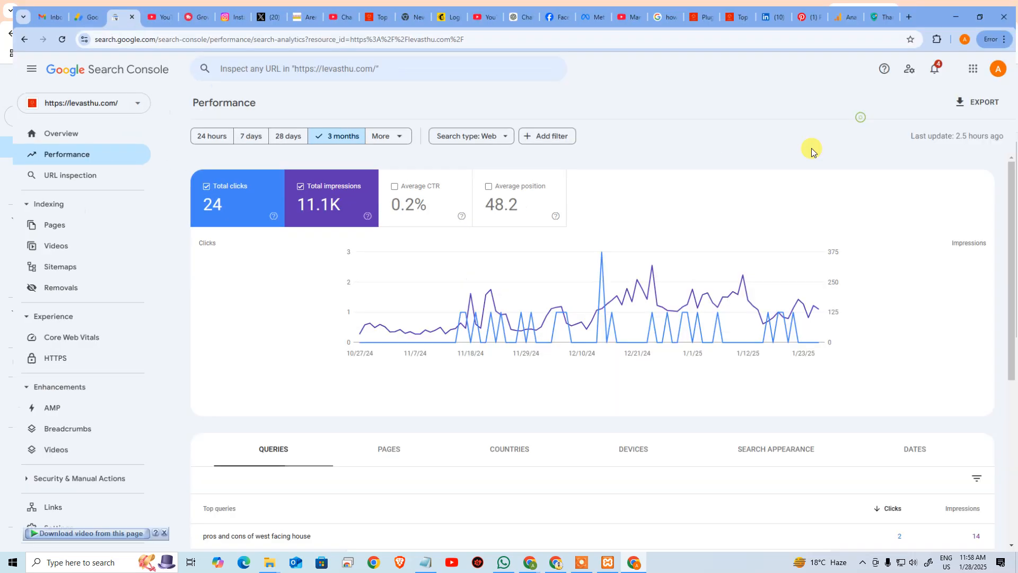
Step: Review the top search queries and the country breakdown in the levasthu.com performance report
scroll(610, 318, "down", 5)
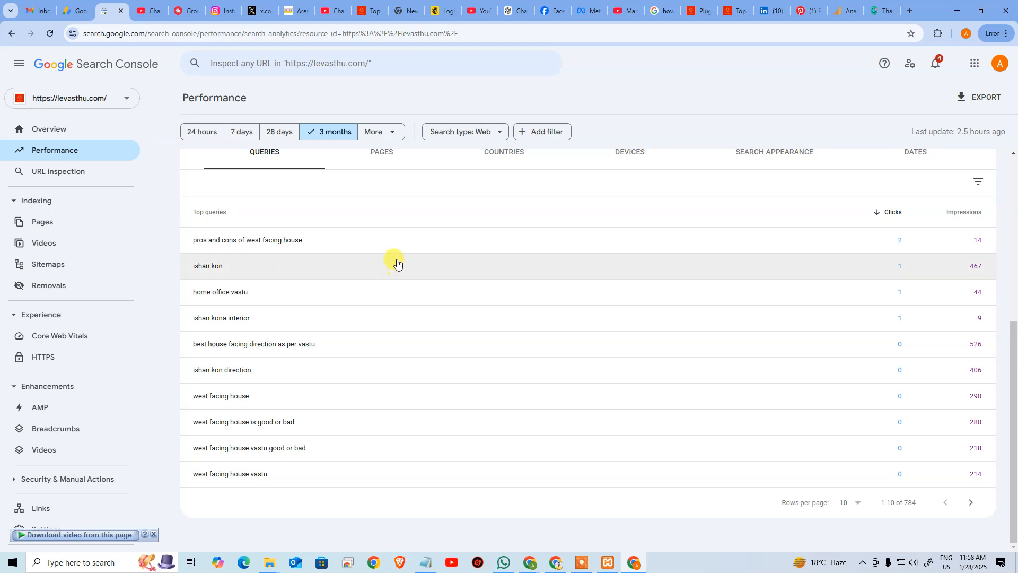
scroll(413, 259, "up", 1)
left_click(496, 206)
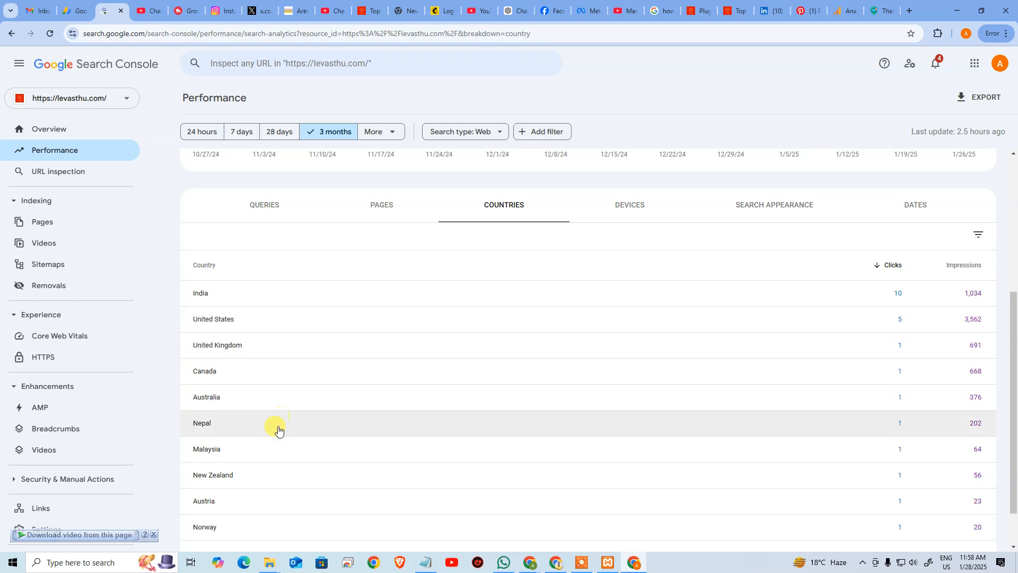
scroll(289, 457, "down", 1)
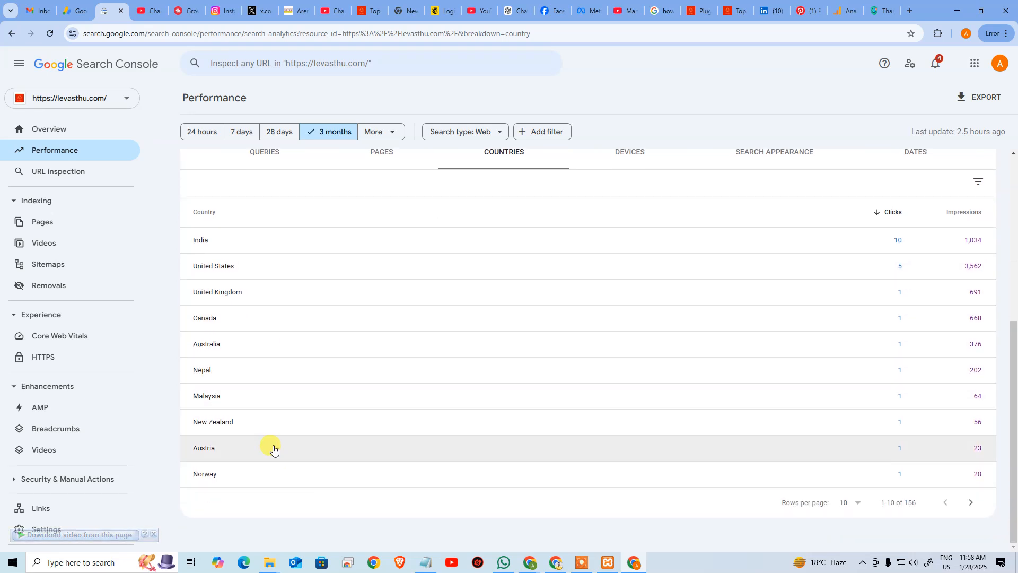
left_click_drag(924, 10, 1017, 103)
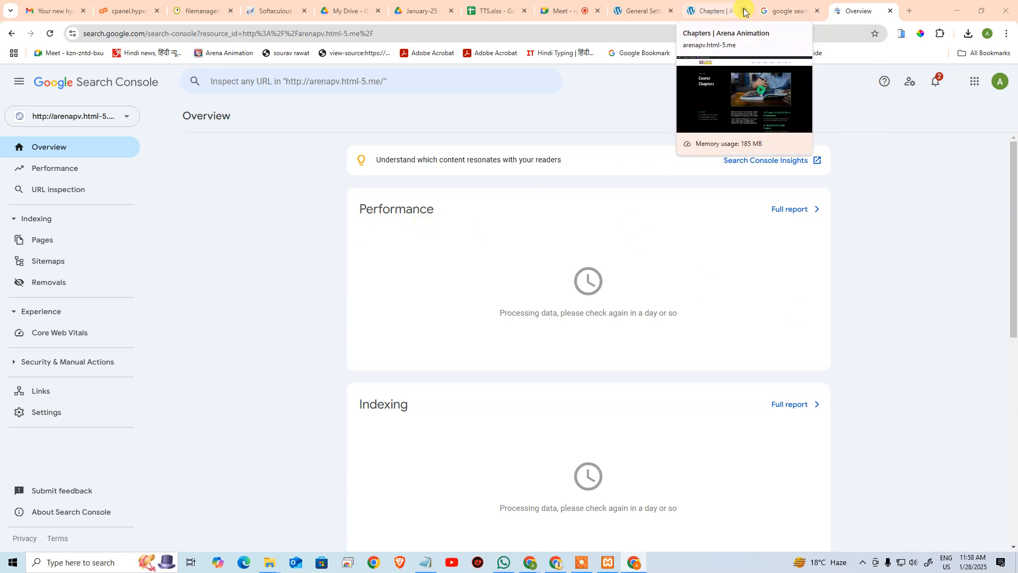
Step: Look over the Search Console overview of arenapv.html-5.me and the chapter list on the site's Chapters page
left_click(894, 285)
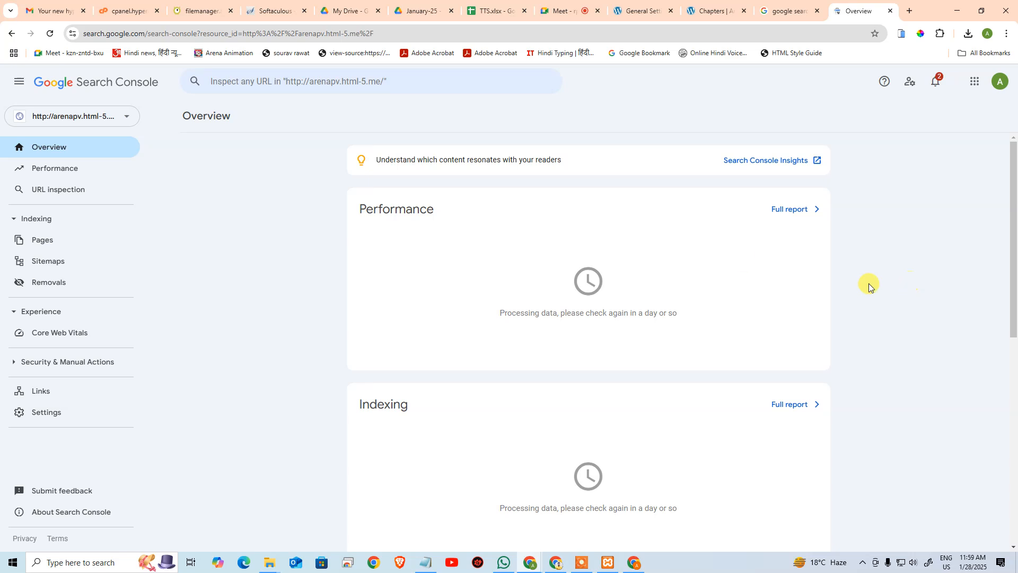
scroll(874, 162, "down", 5)
scroll(888, 319, "down", 1)
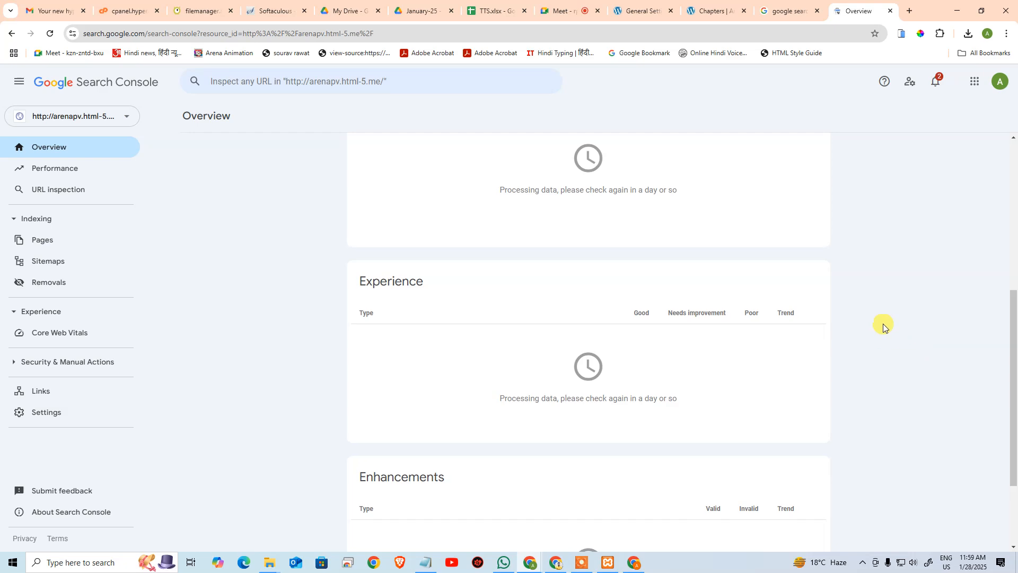
left_click(710, 10)
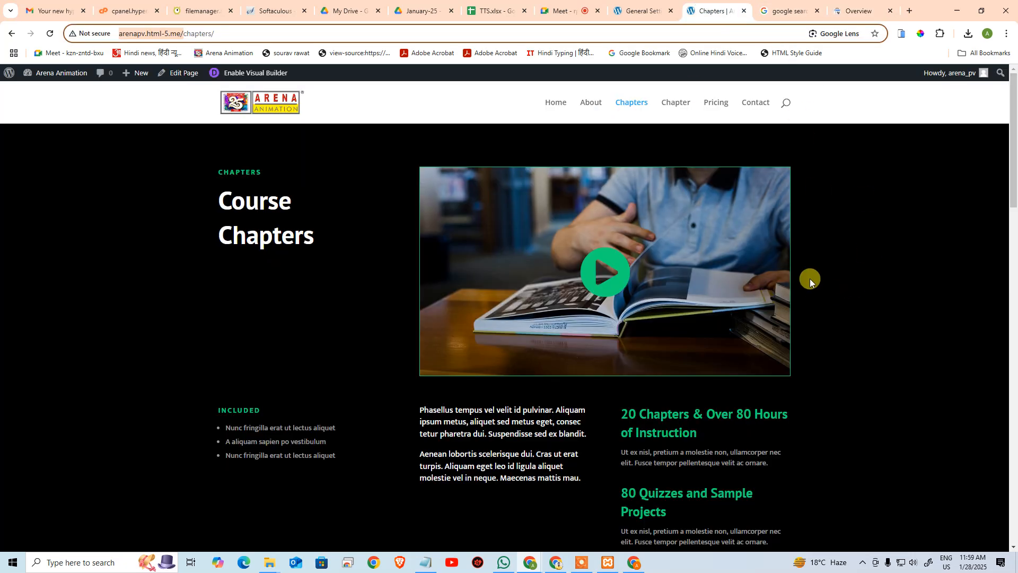
scroll(813, 175, "down", 6)
left_click(856, 11)
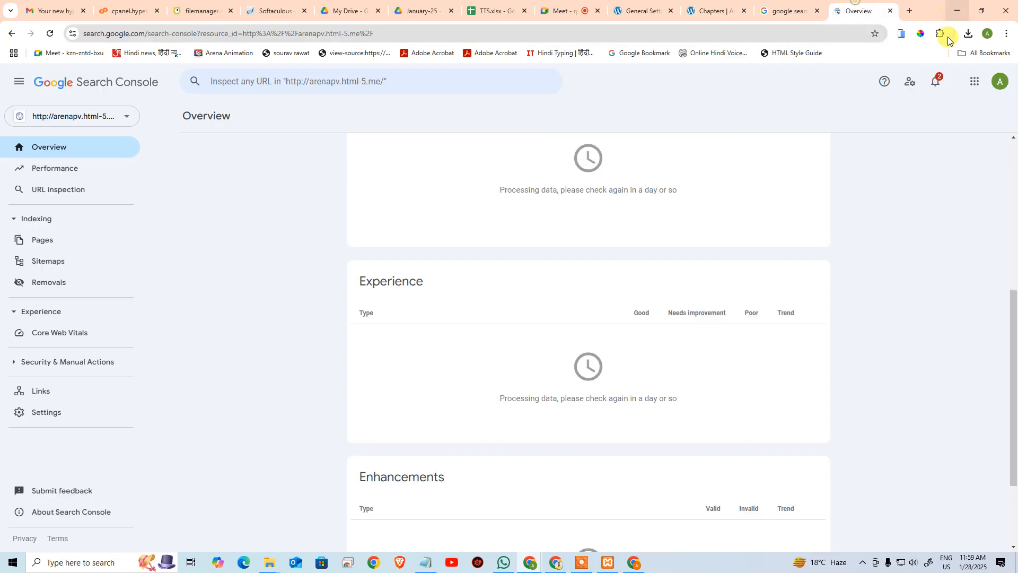
left_click(644, 9)
left_click(709, 11)
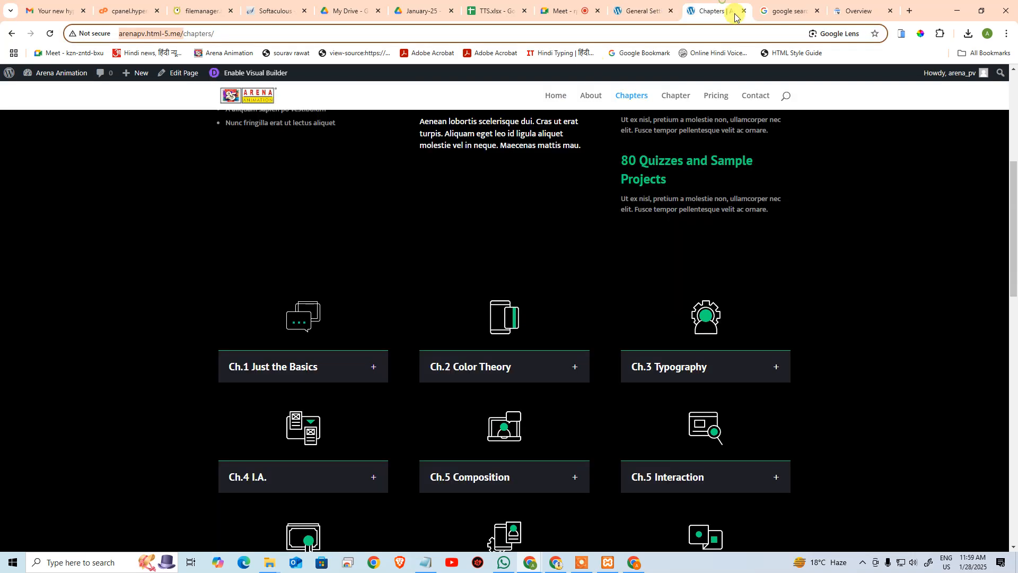
left_click(785, 10)
left_click(856, 11)
Step: Open the list of installed plugins in the WordPress admin of arenapv.html-5.me
left_click(644, 10)
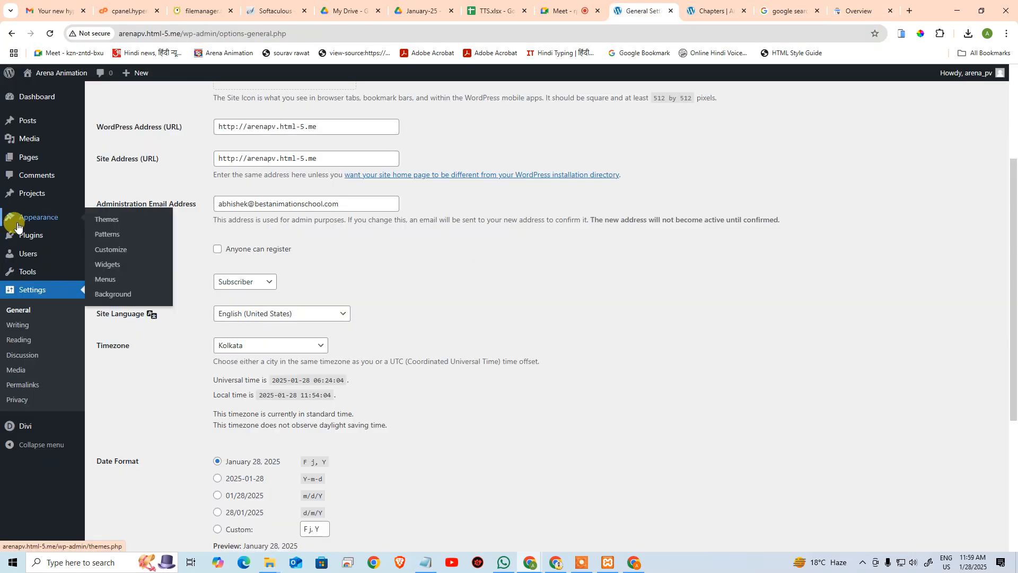
mouse_move(15, 263)
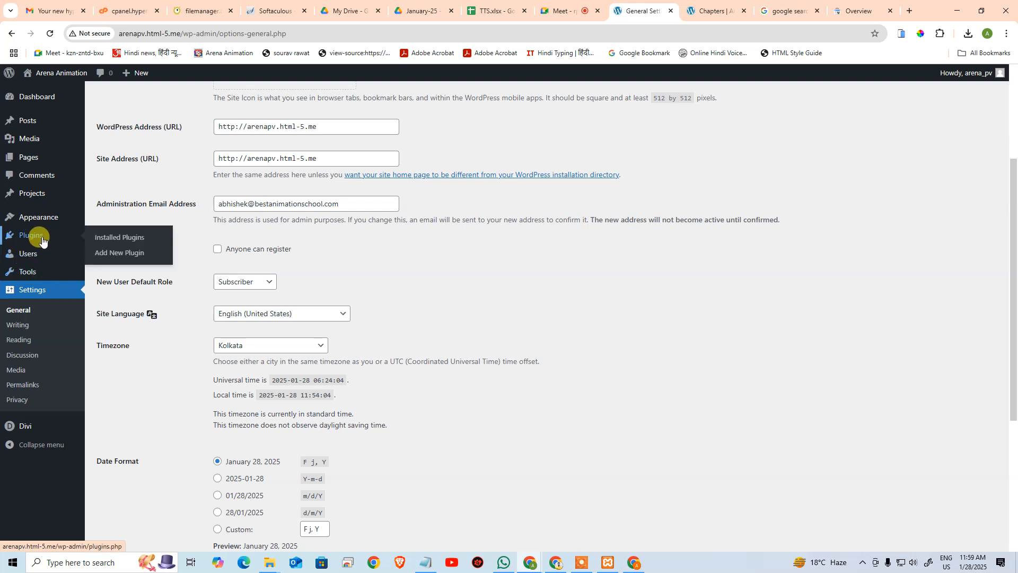
left_click(125, 244)
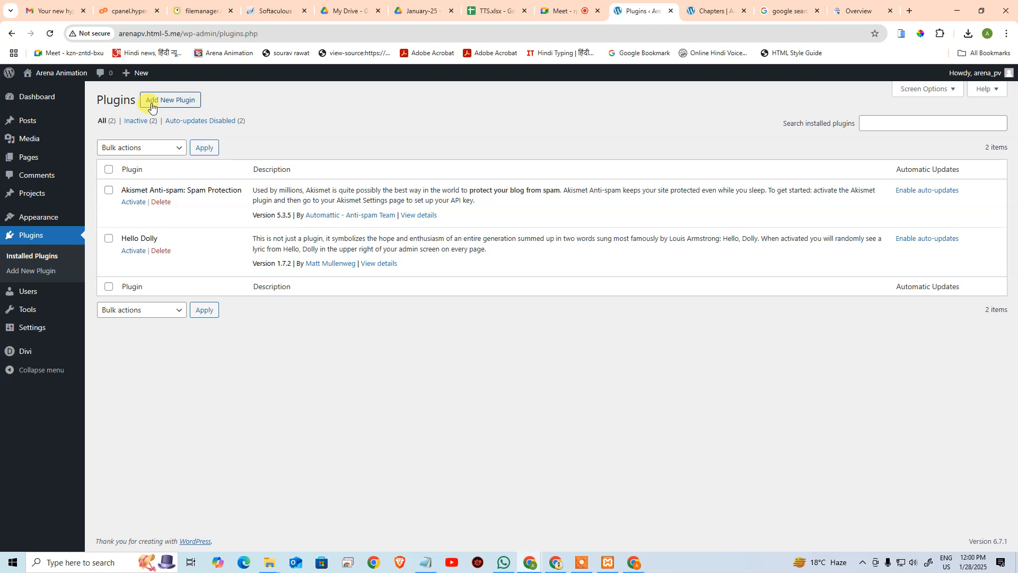
left_click(843, 9)
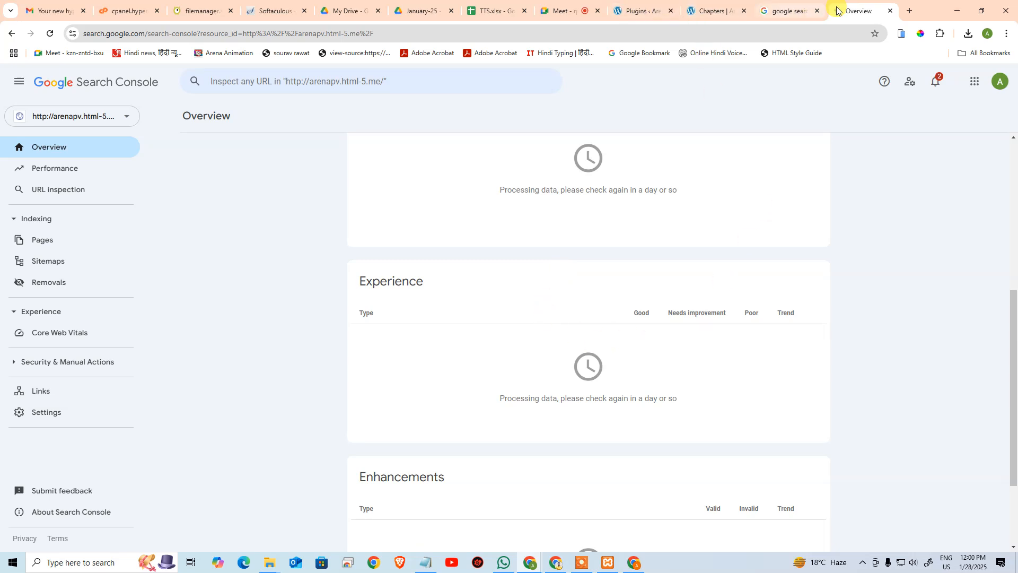
left_click(653, 7)
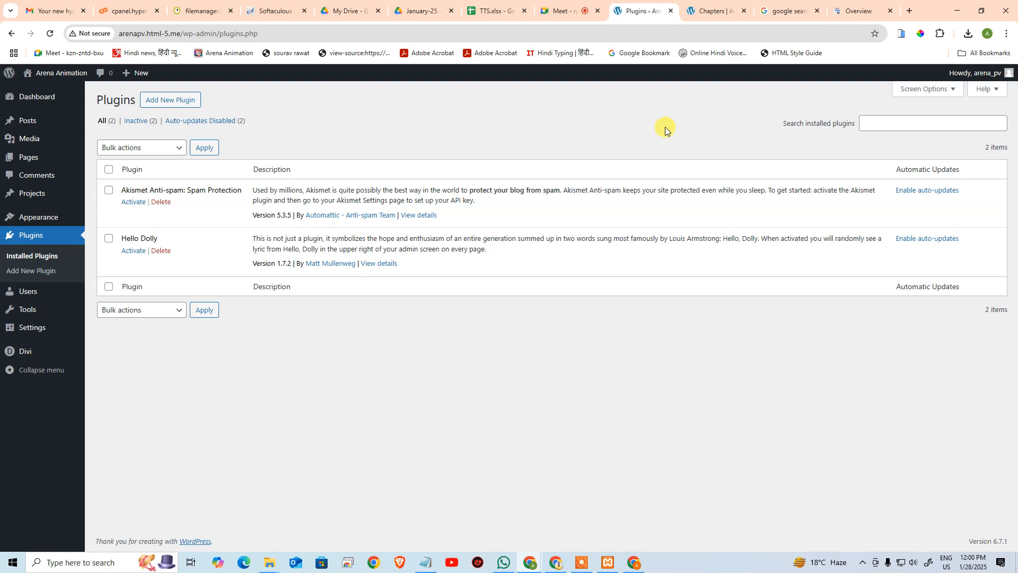
Step: Search the WordPress plugin directory for seo to find a new plugin to add
left_click(164, 104)
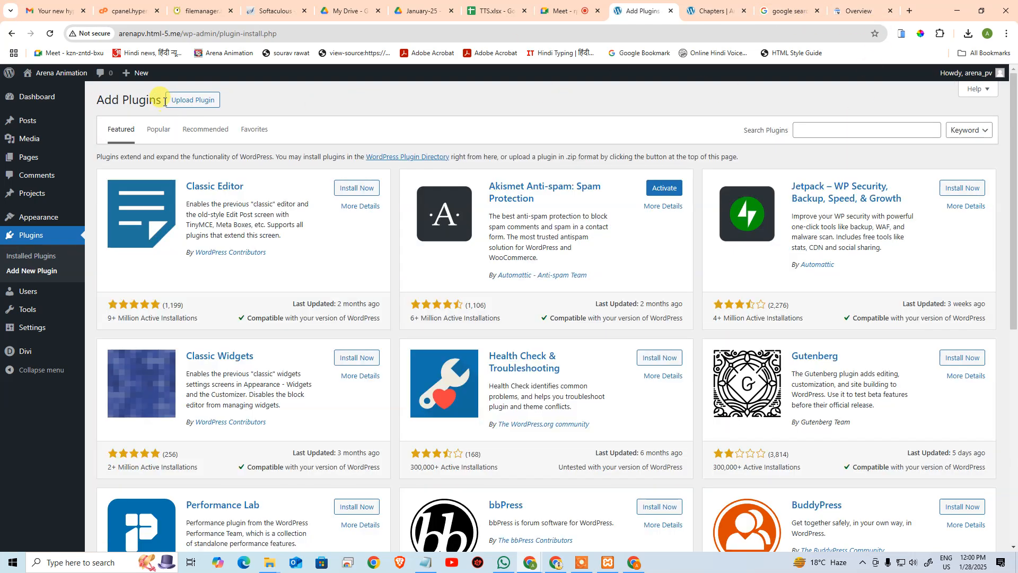
left_click(808, 130)
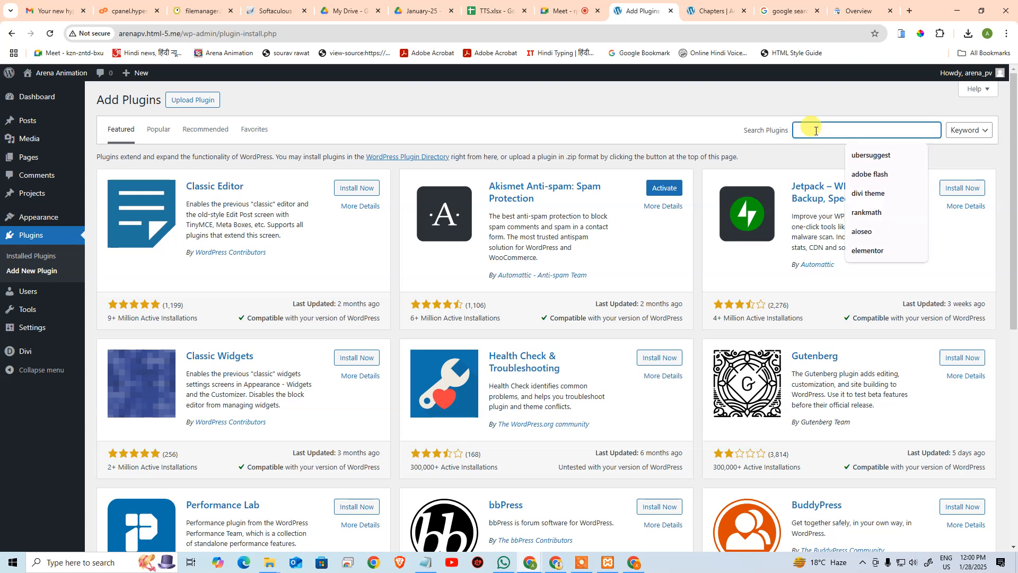
type("seo")
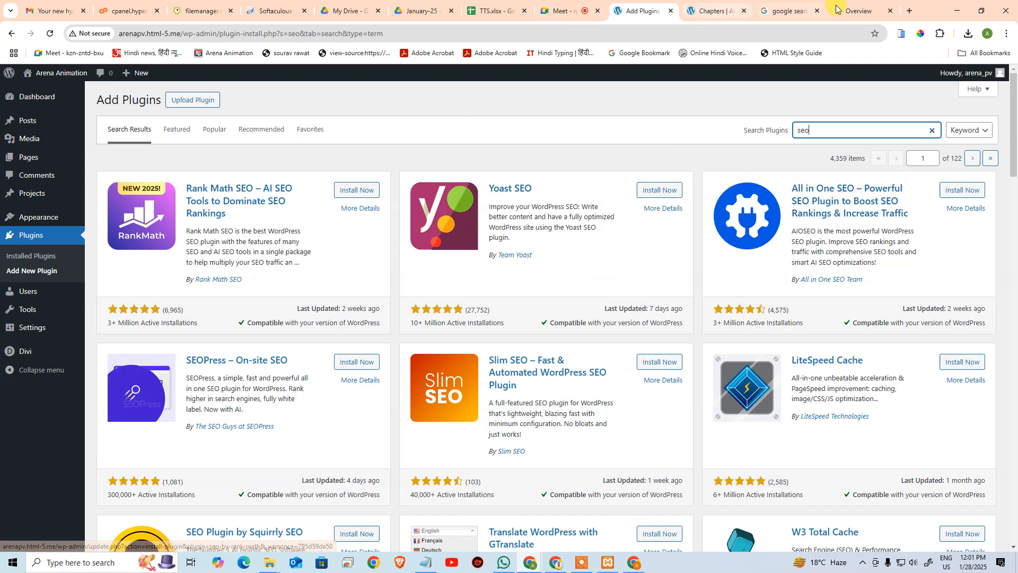
Step: Open the shineads.in website in a new browser tab and search it for aioseo
left_click(910, 10)
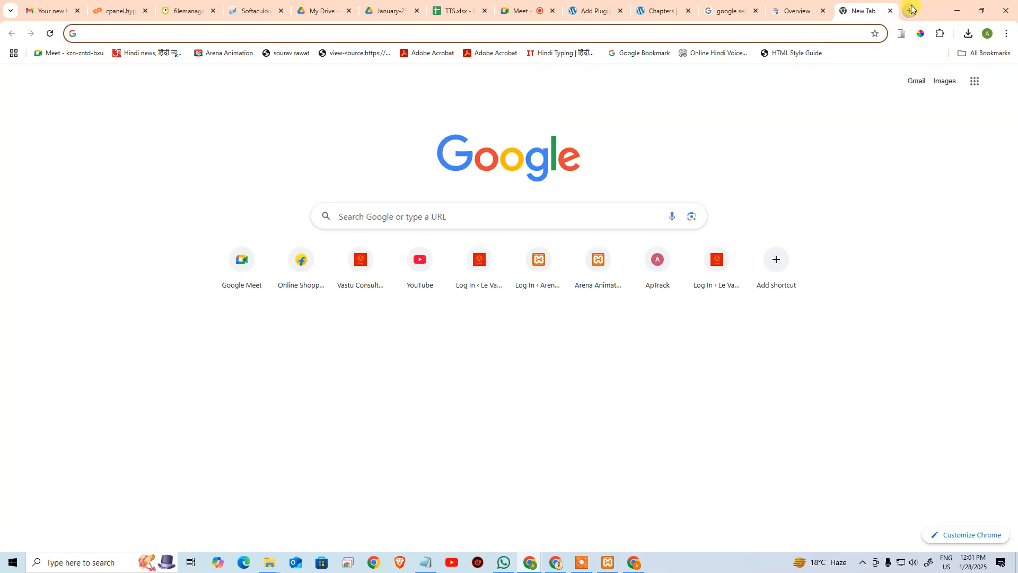
type("shine")
key("Return")
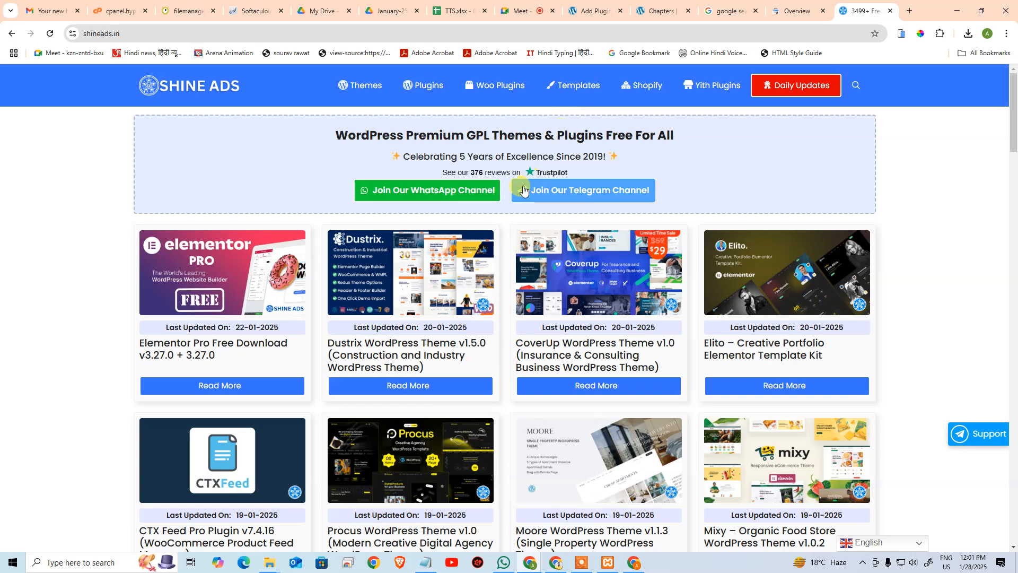
left_click(854, 86)
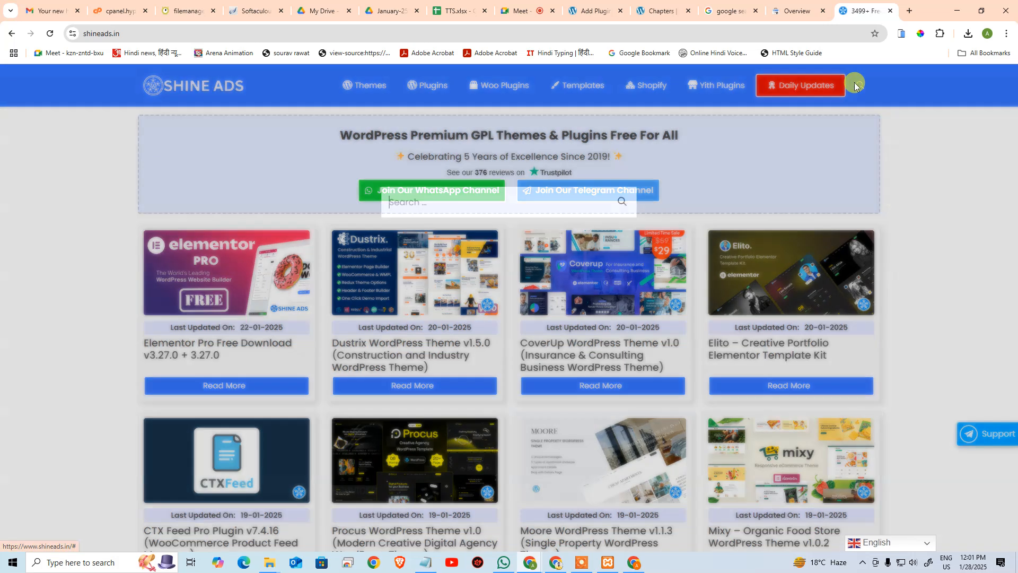
left_click(559, 195)
type("aioseo")
key("Return")
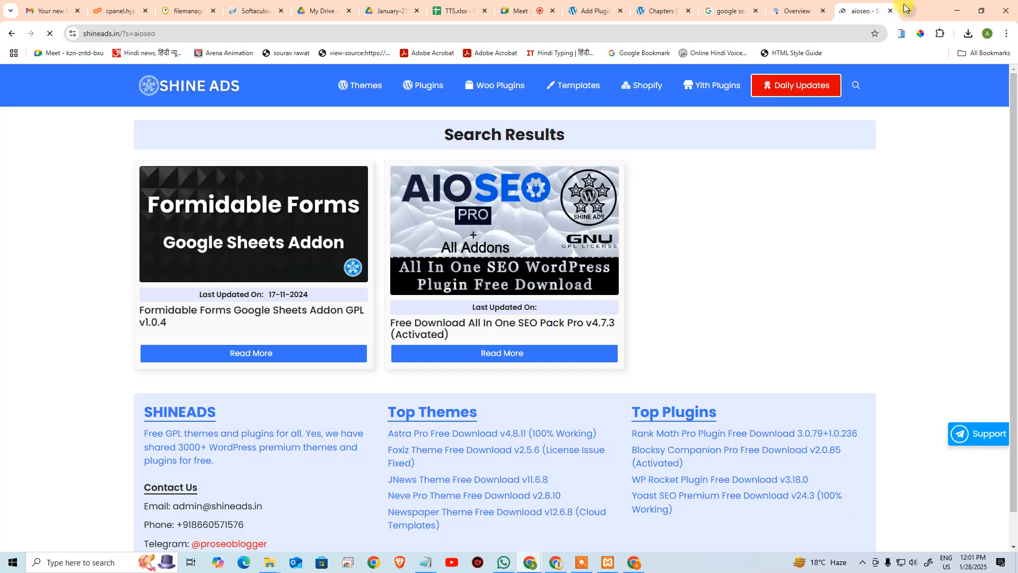
Step: Search Google for aioseo in a new browser tab and open the AIOSEO pricing page on aioseo.com
left_click(909, 11)
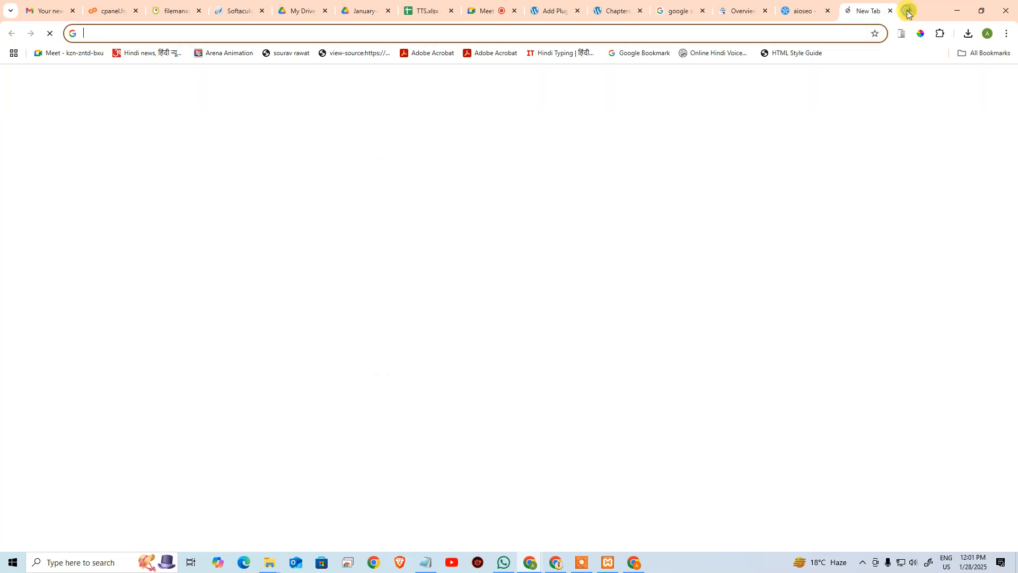
type("aioseo")
key("Return")
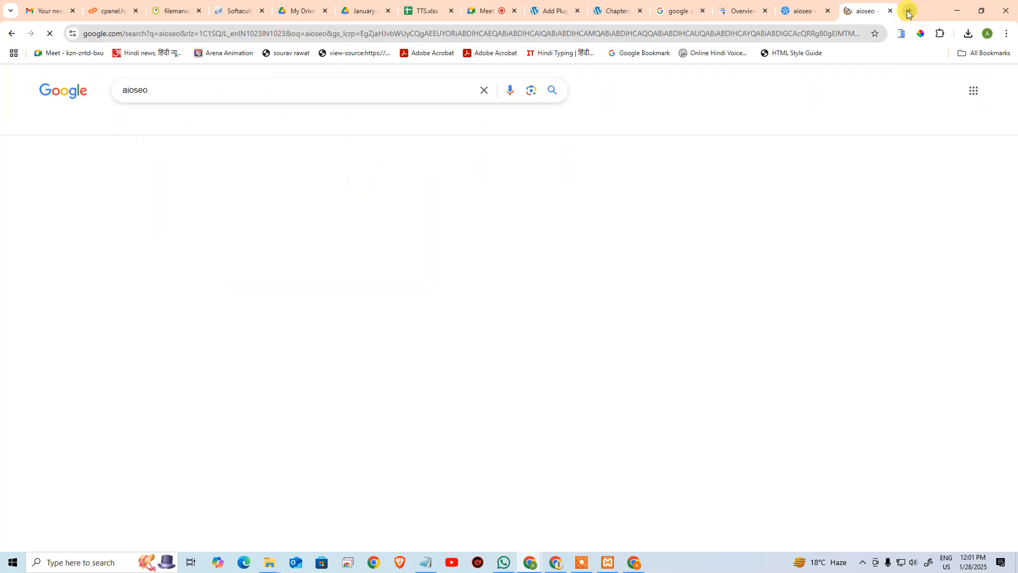
left_click(205, 176)
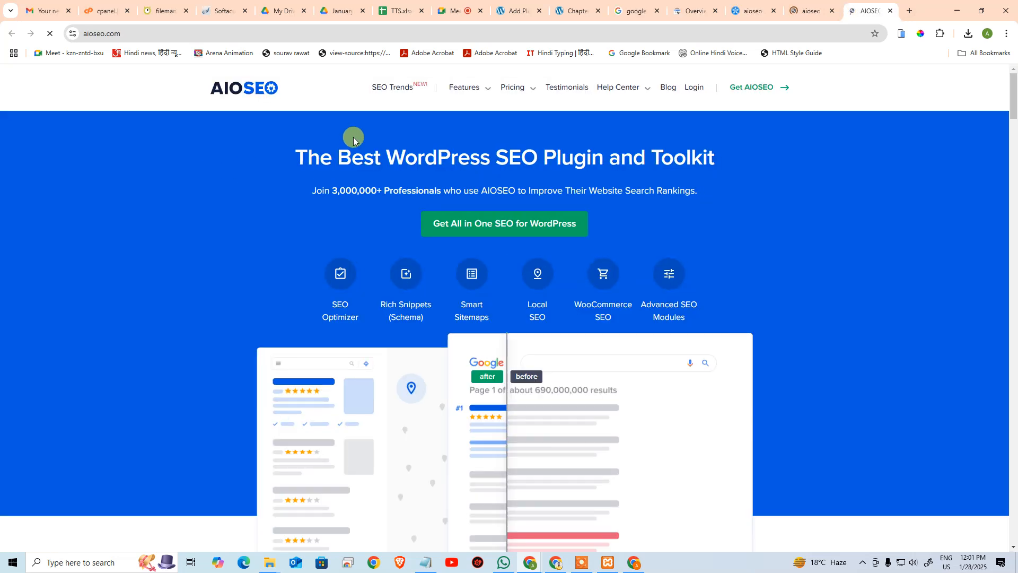
mouse_move(517, 87)
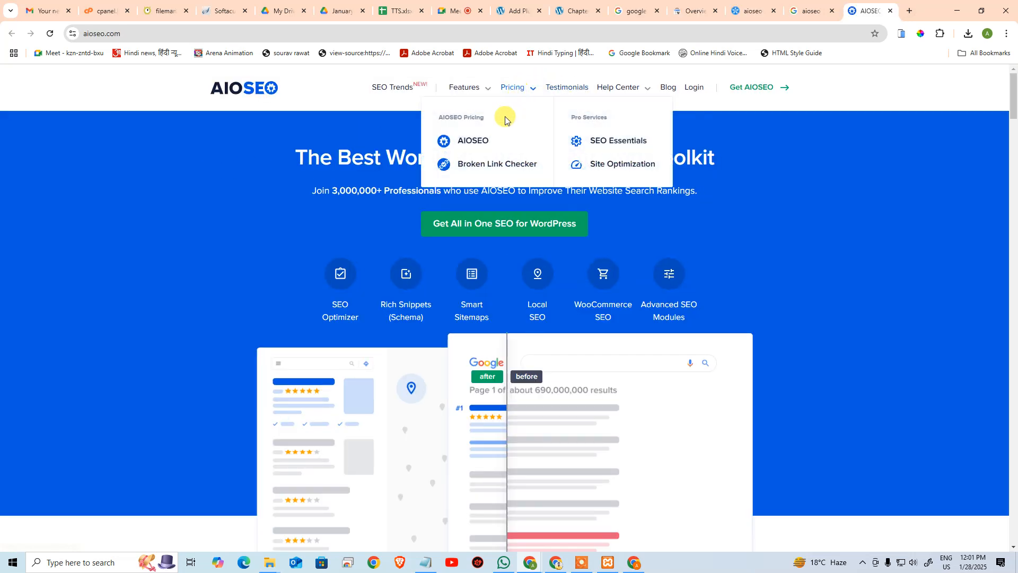
left_click(485, 139)
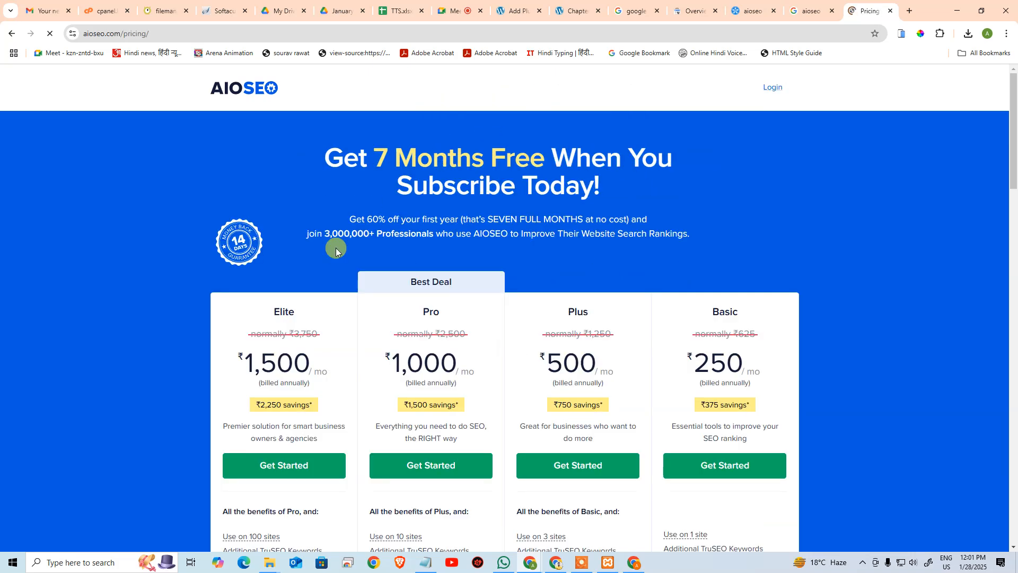
Step: Compare the prices and features of the Elite, Pro, Plus and Basic plans, including Google Search Console integration, dismissing the promotional pop-up
scroll(282, 309, "down", 1)
left_click(296, 309)
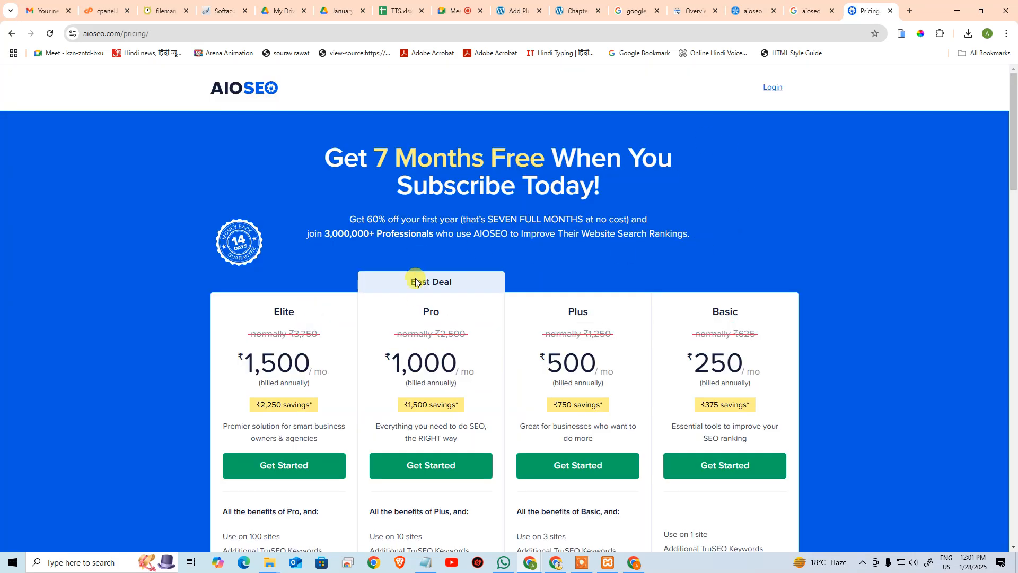
scroll(422, 276, "down", 2)
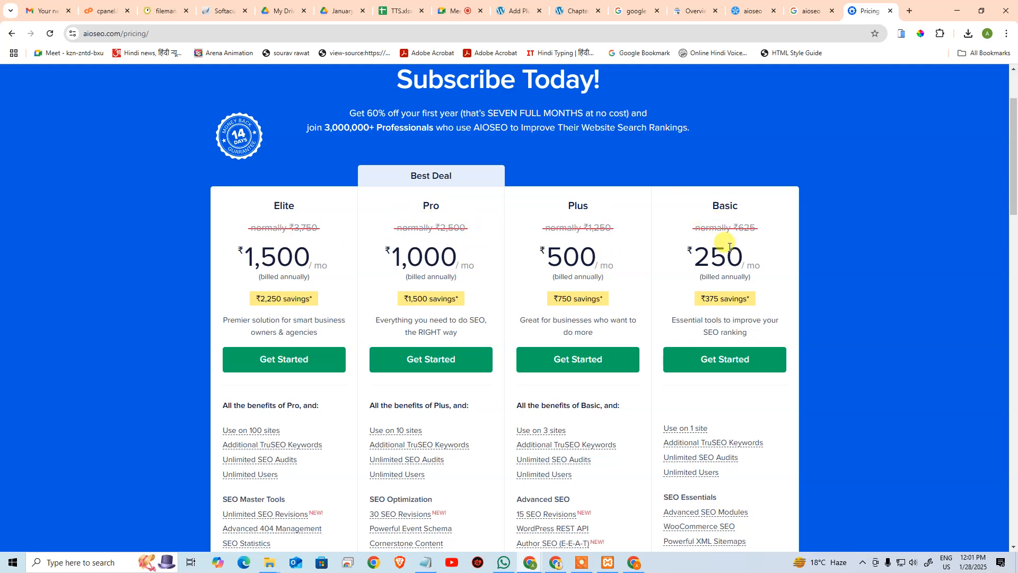
scroll(729, 246, "down", 6)
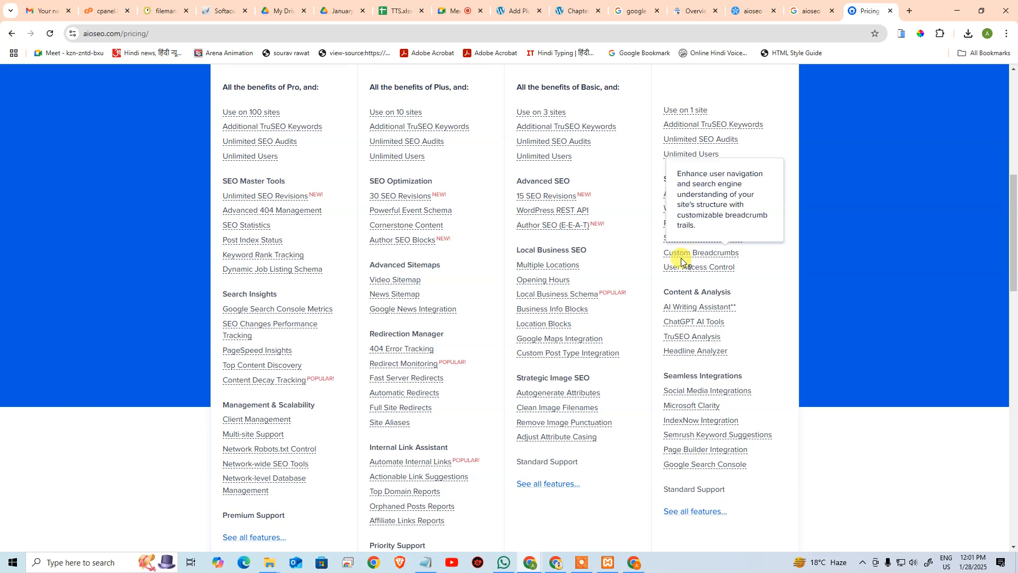
scroll(717, 469, "down", 2)
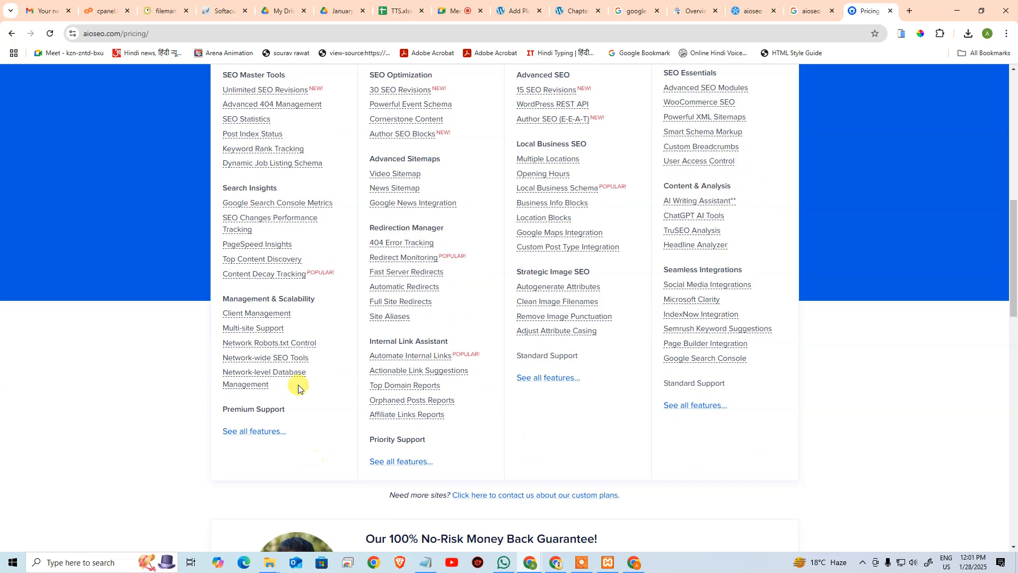
mouse_move(693, 357)
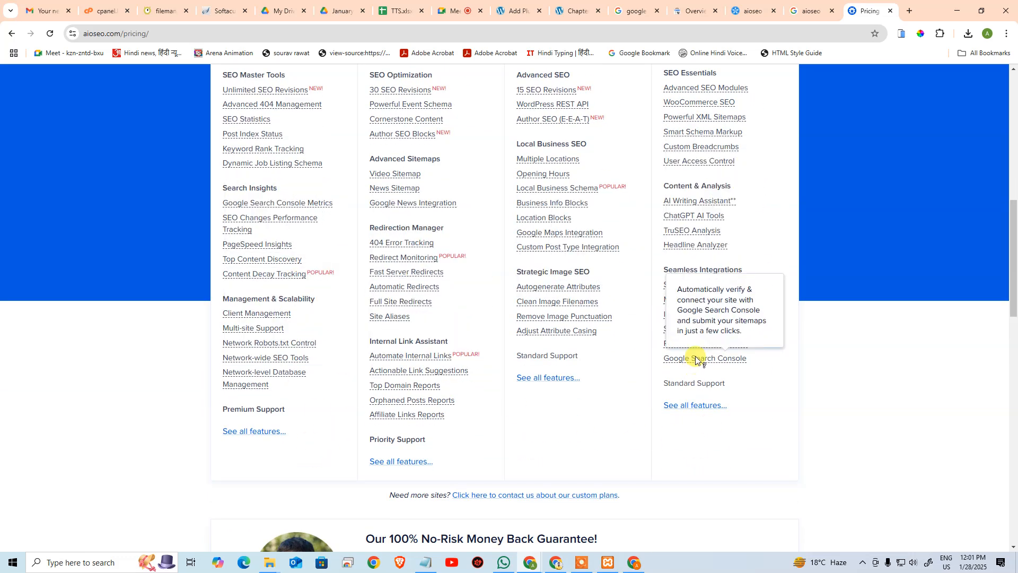
scroll(625, 330, "up", 10)
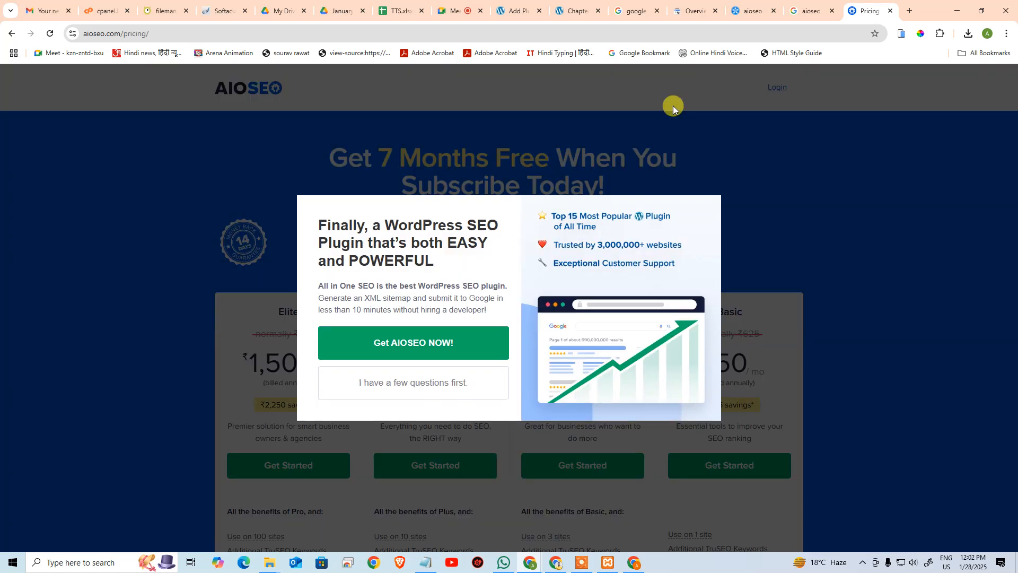
left_click(717, 167)
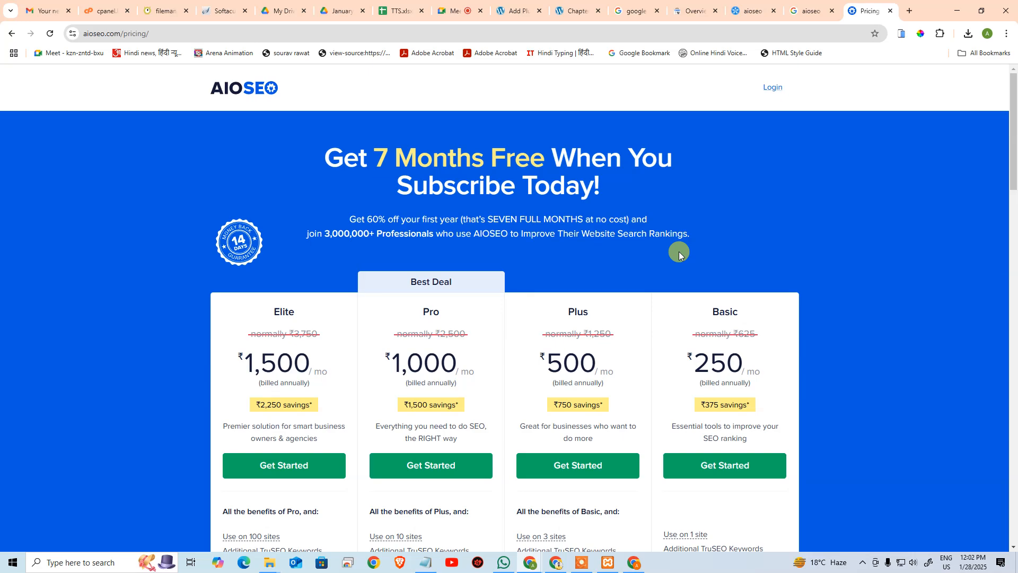
scroll(679, 256, "down", 5)
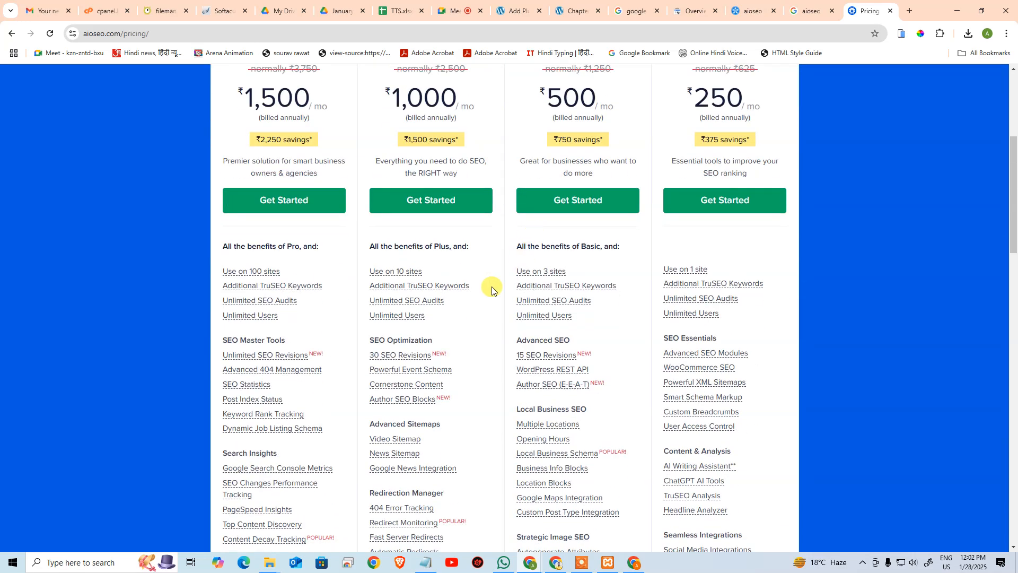
scroll(236, 268, "up", 2)
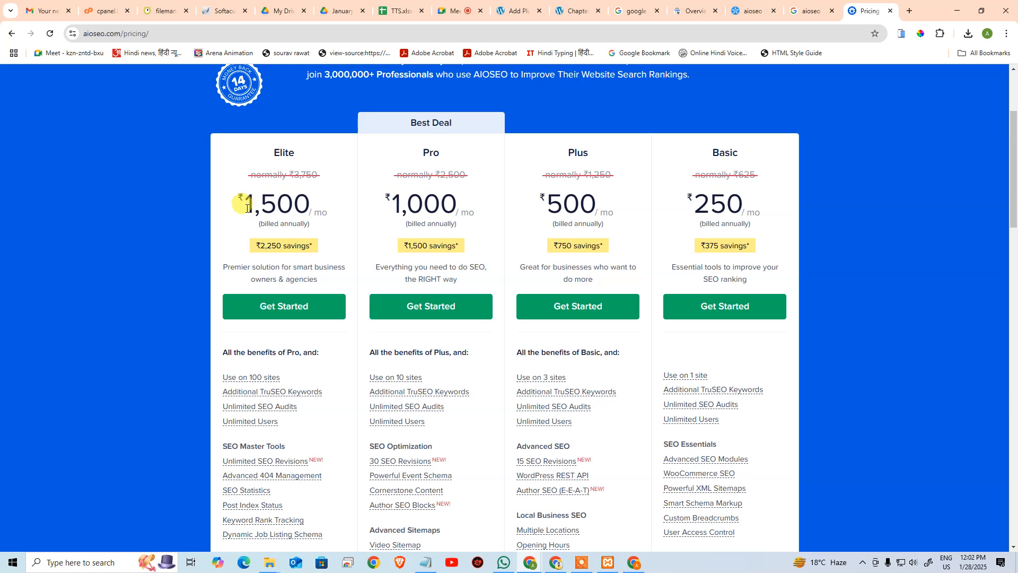
Step: Compare the monthly prices and the number of sites allowed by the Elite, Pro, Plus and Basic plans
left_click_drag(245, 205, 328, 210)
left_click_drag(282, 377, 218, 378)
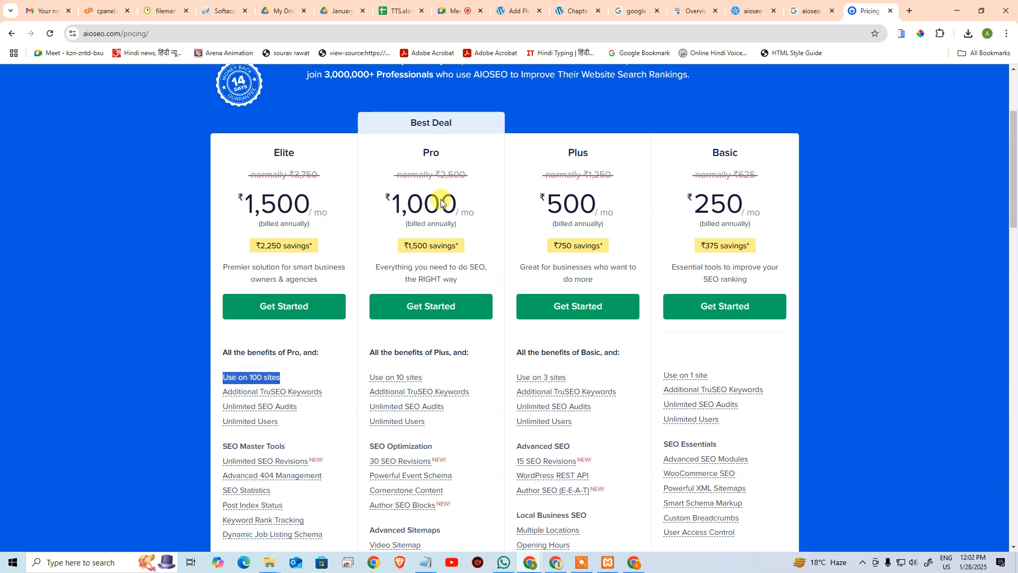
left_click(437, 376, "shift")
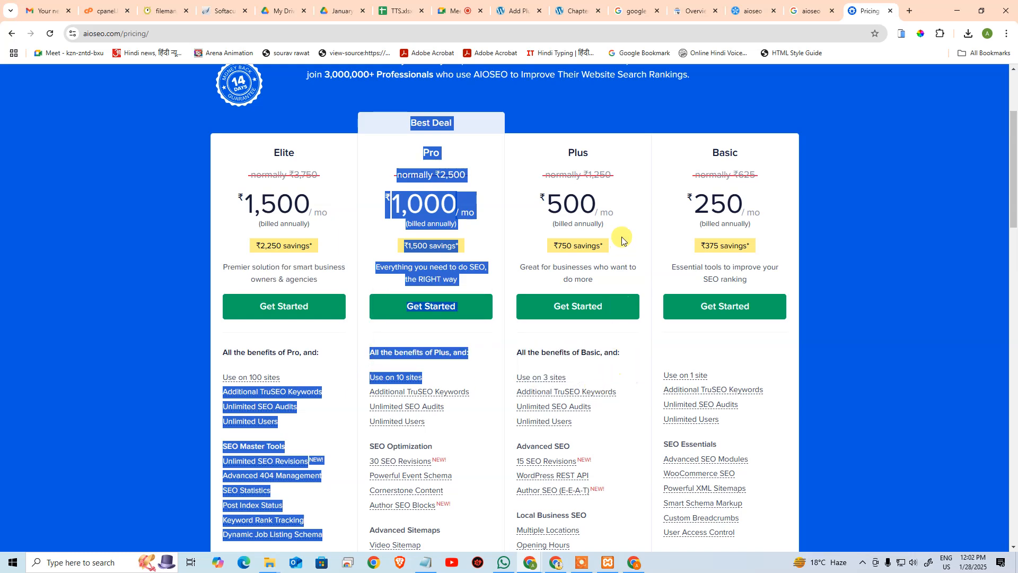
left_click_drag(580, 374, 509, 377)
left_click_drag(715, 375, 908, 345)
scroll(907, 345, "down", 2)
left_click(905, 344)
Step: Examine the Basic plan's feature list, then its annual billing note and its normal undiscounted price
scroll(906, 345, "down", 2)
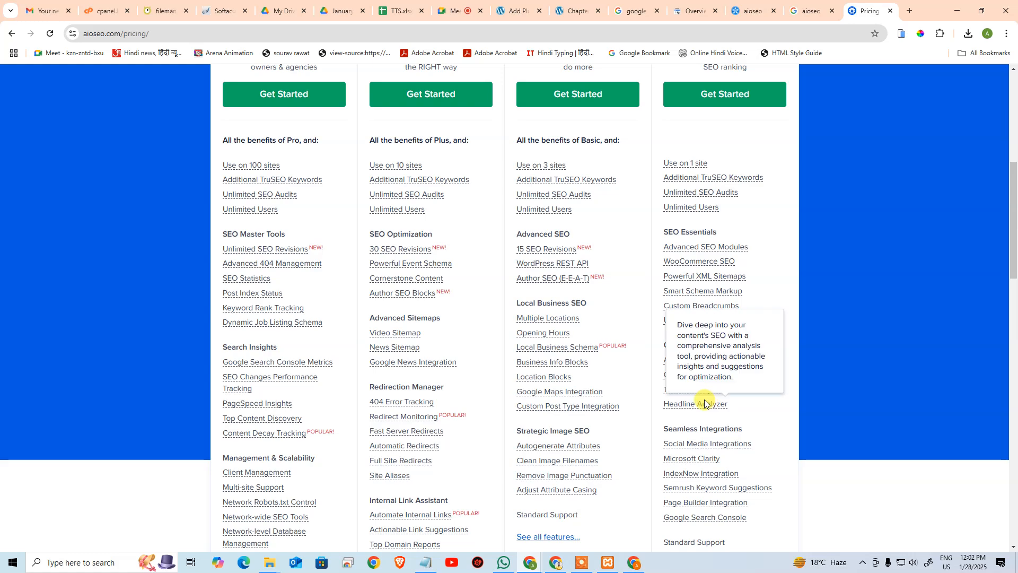
scroll(716, 395, "down", 2)
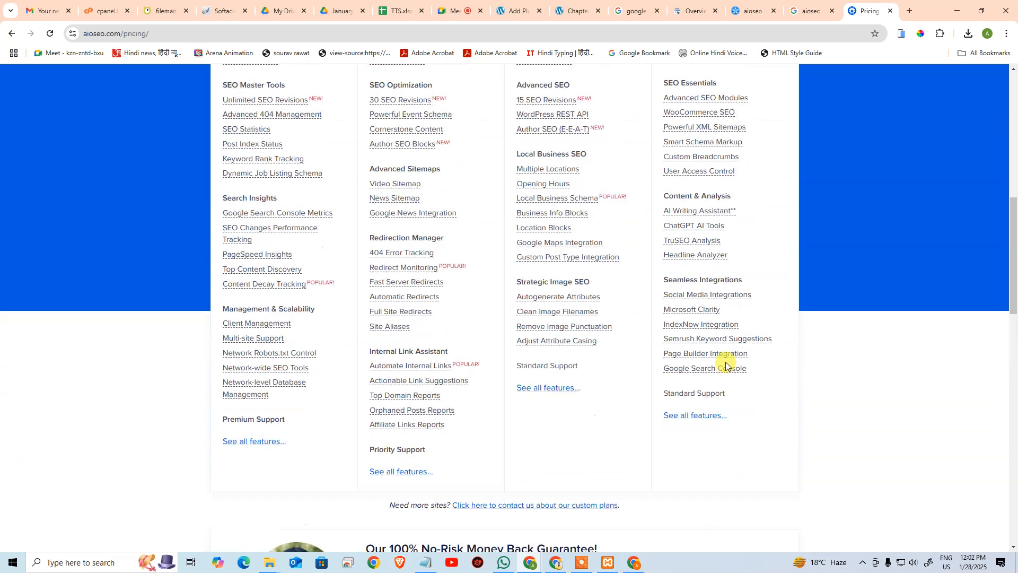
scroll(723, 295, "up", 4)
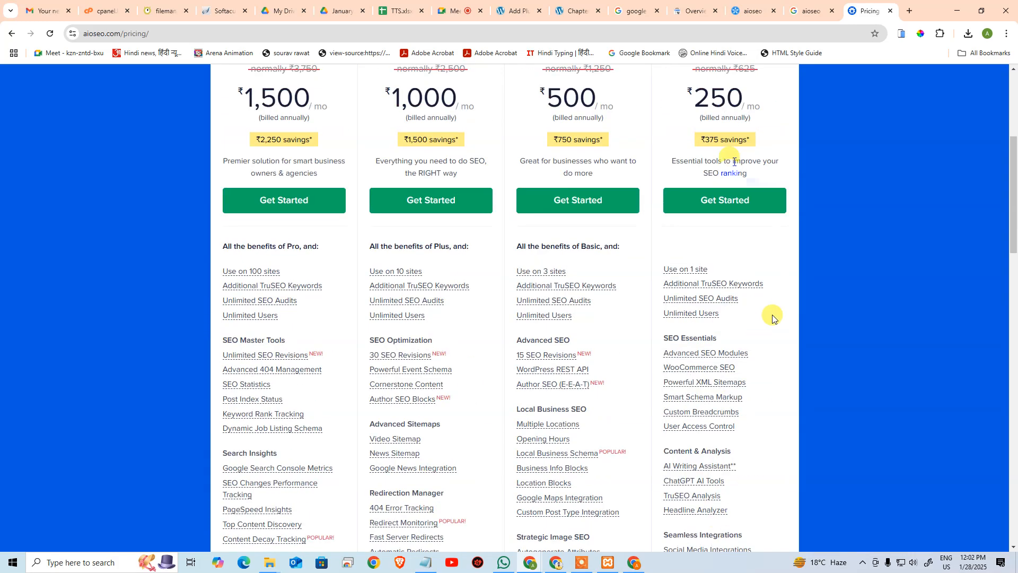
scroll(751, 130, "up", 2)
left_click_drag(692, 217, 746, 226)
left_click(800, 218)
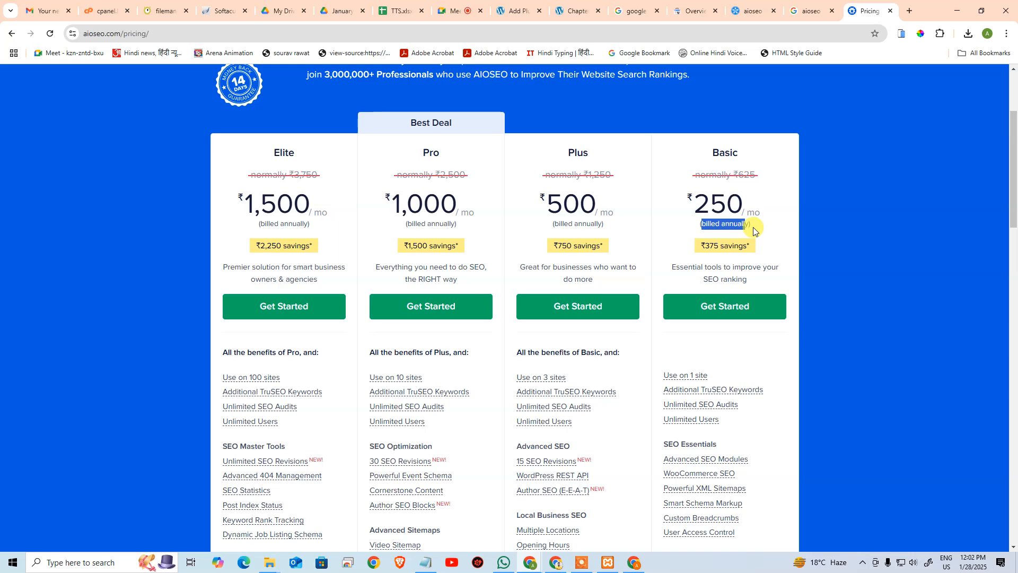
left_click_drag(738, 175, 761, 179)
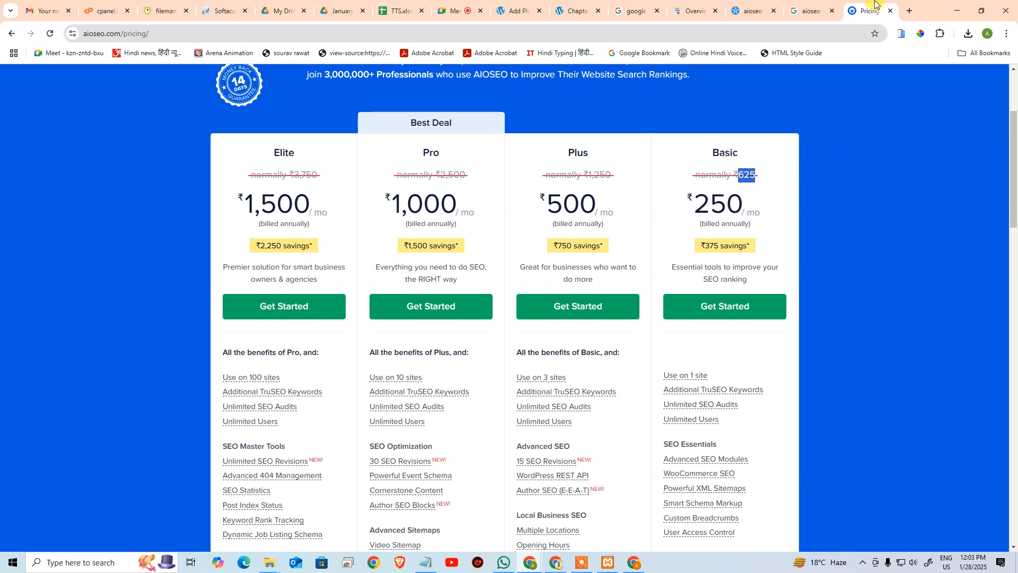
Step: Revisit the shineads.in results, then open the Sitemaps report for the arenapv.html-5.me property in Google Search Console
left_click(745, 6)
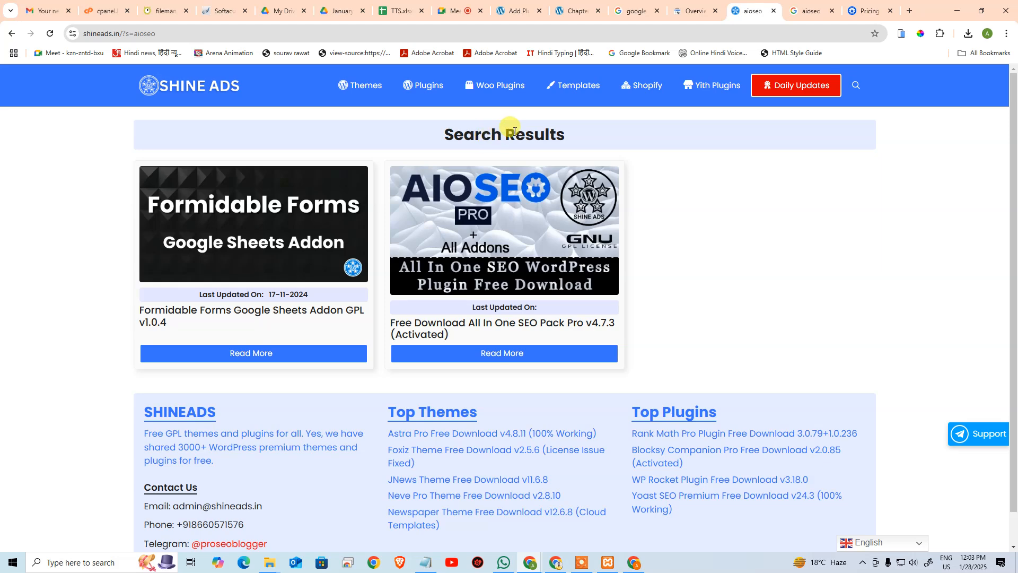
left_click(692, 11)
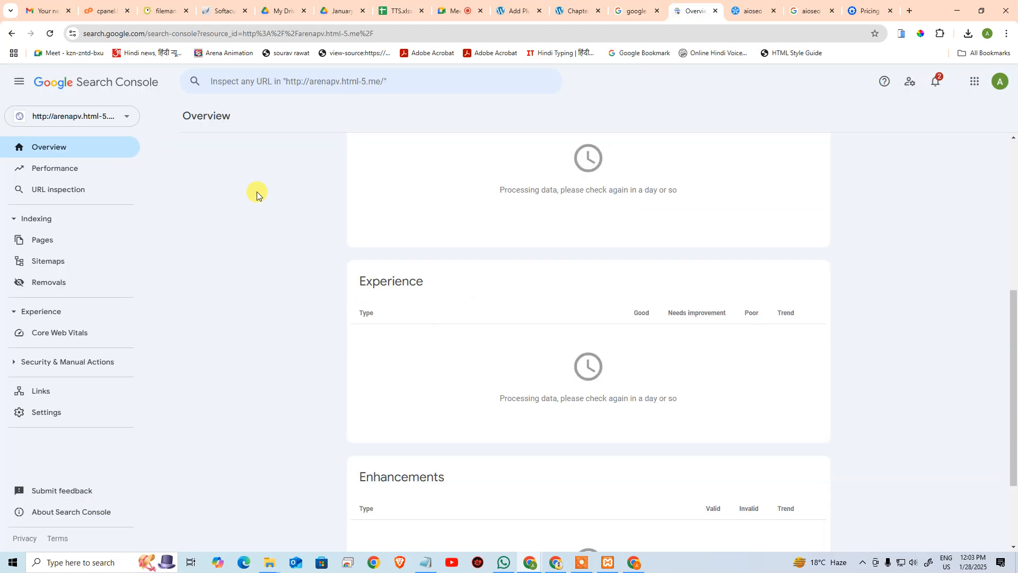
left_click(28, 242)
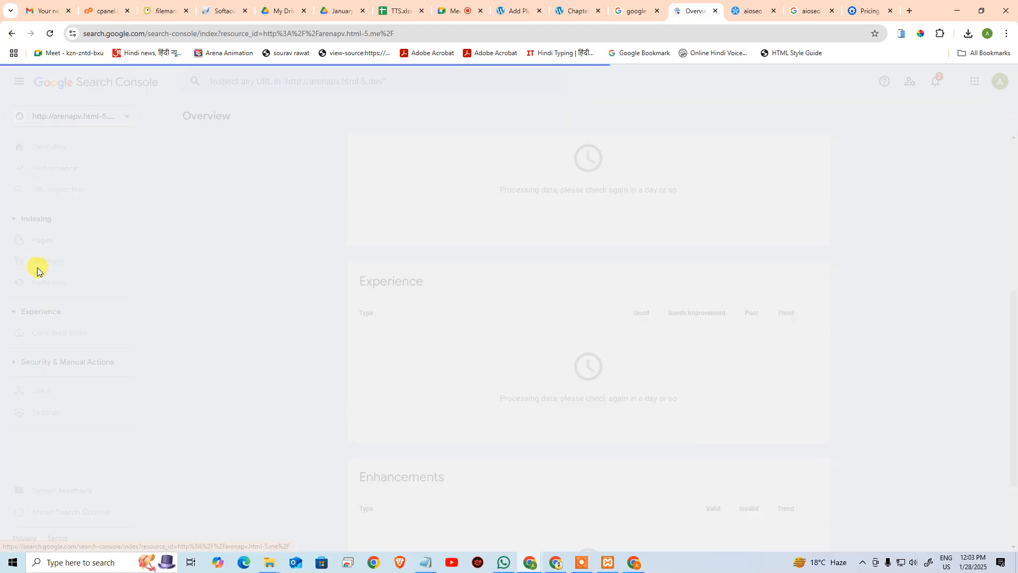
left_click(38, 261)
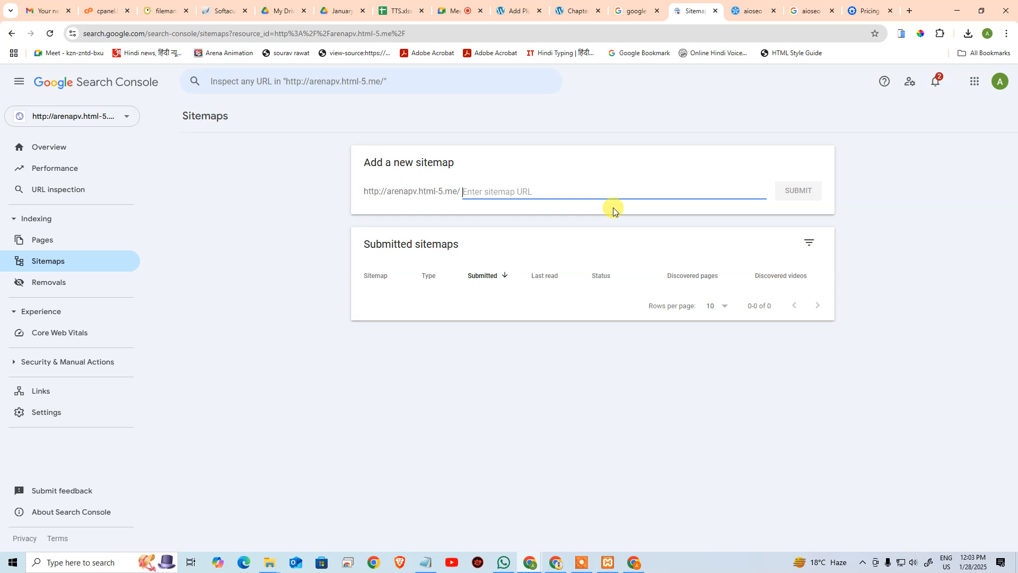
Step: Check the submitted sitemaps of the arenasouthx, arenasouthex and arenapreetvihar properties, and of levasthu.com in the other browser window
left_click(76, 123)
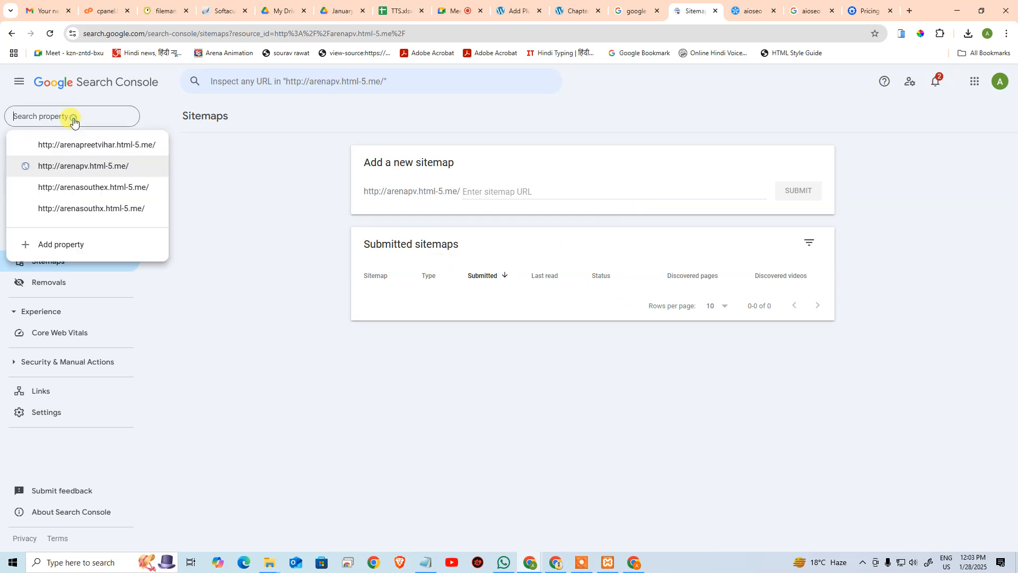
left_click(111, 210)
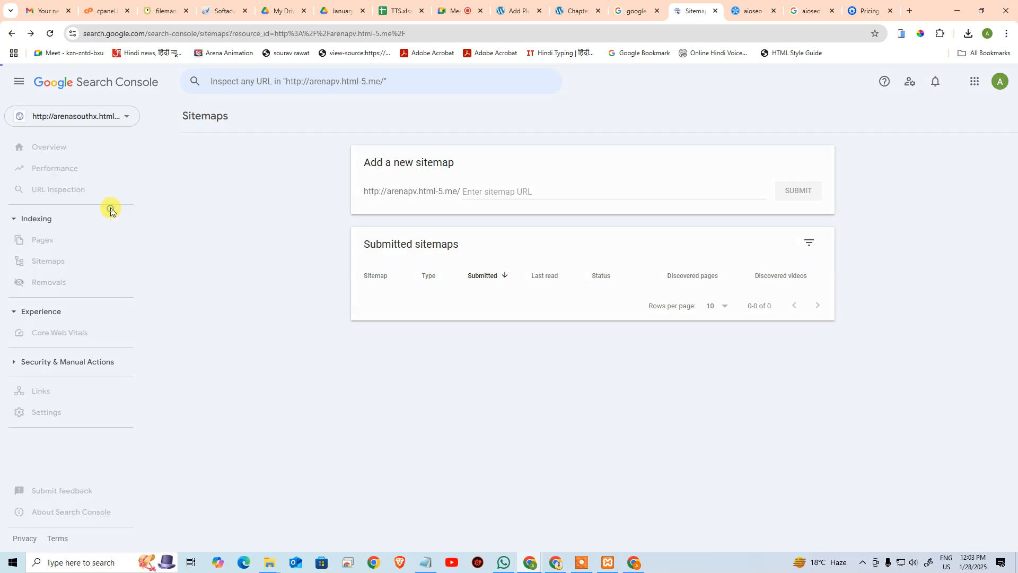
left_click(84, 118)
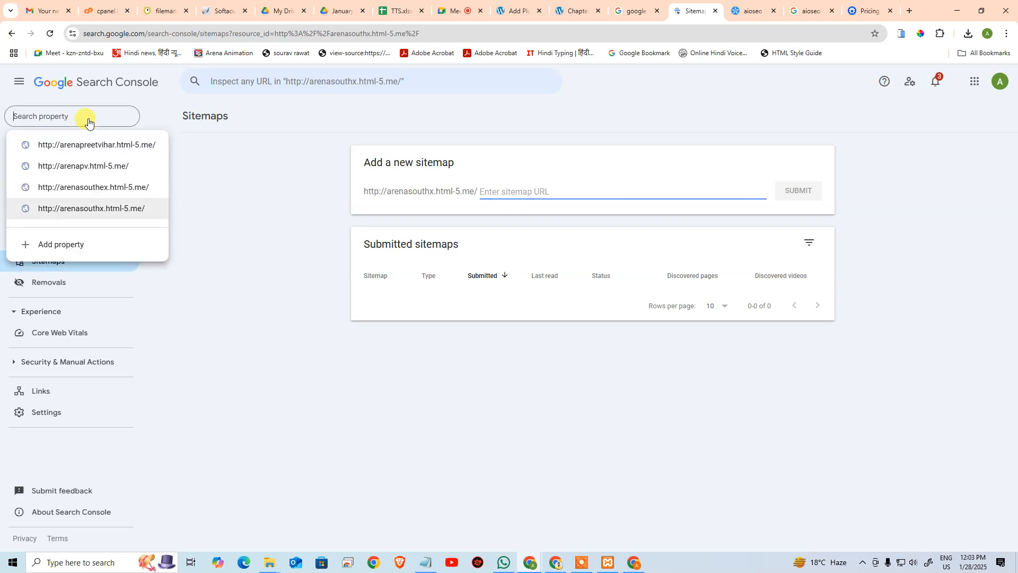
left_click(95, 187)
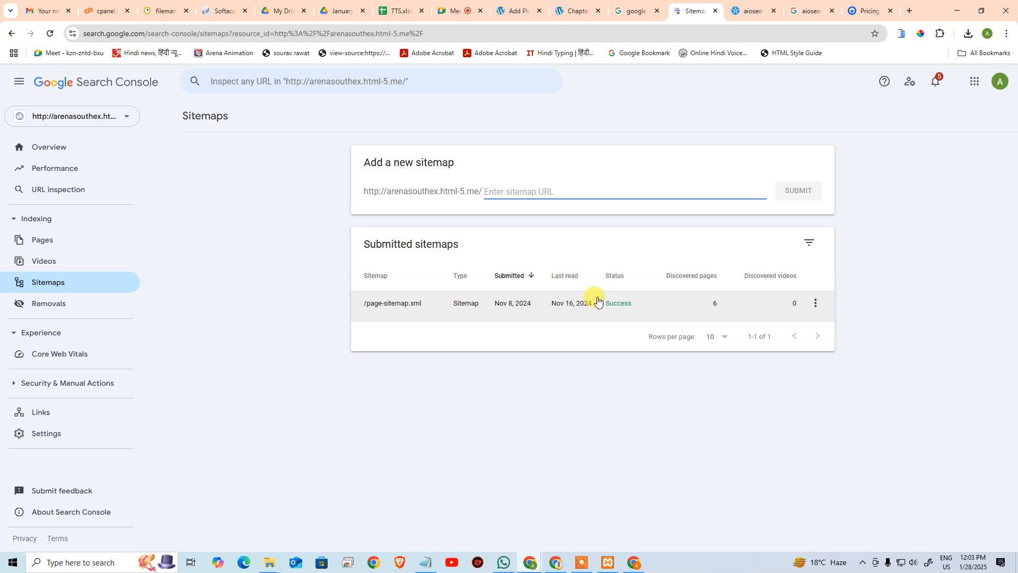
left_click(70, 118)
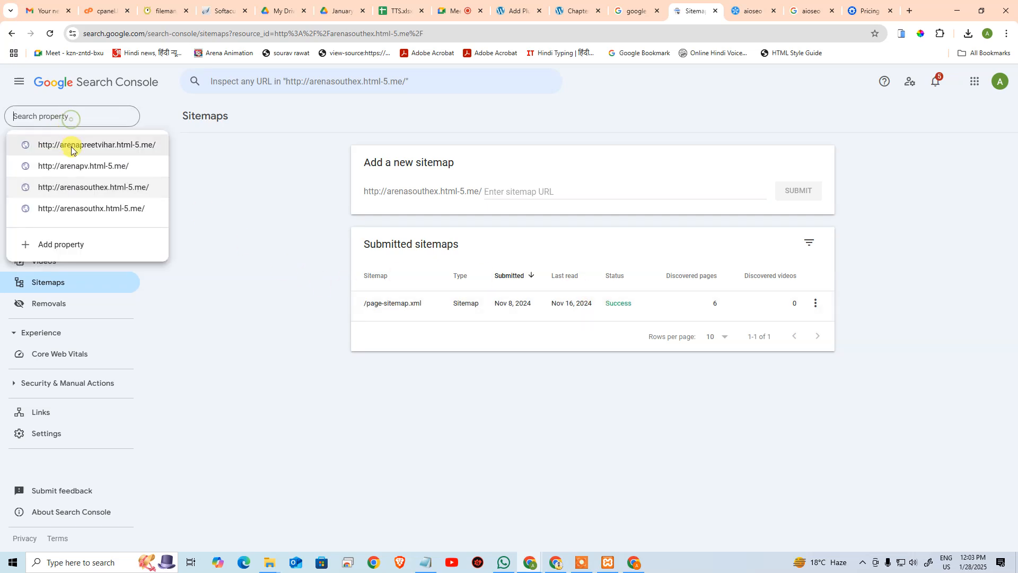
left_click(71, 147)
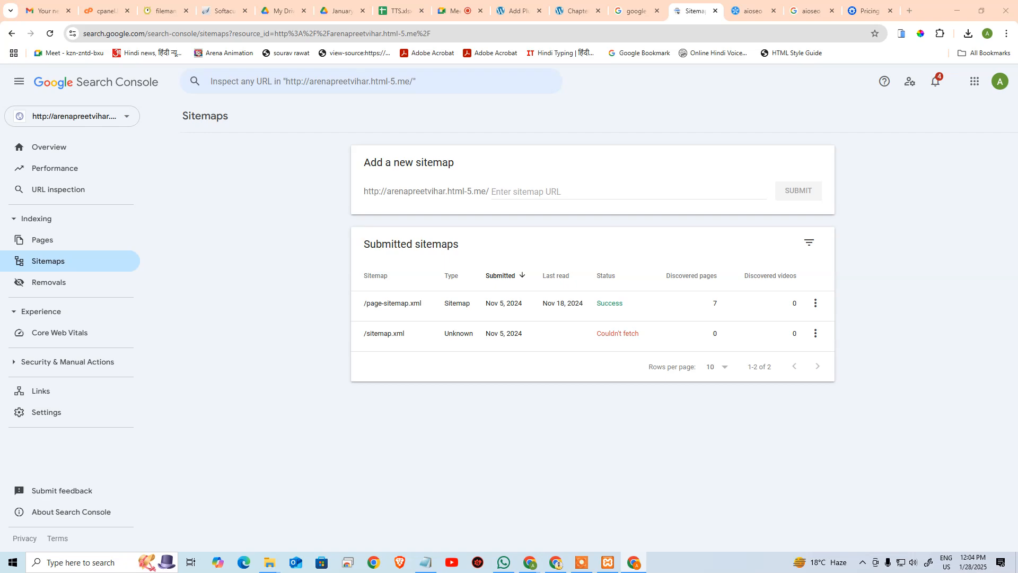
left_click_drag(1017, 281, 729, 109)
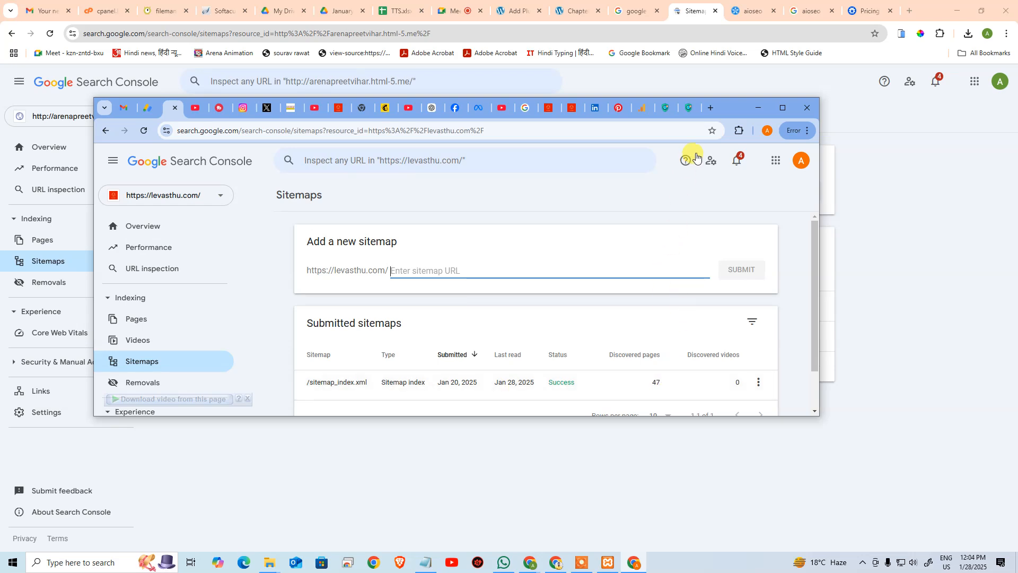
left_click_drag(727, 107, 1017, 234)
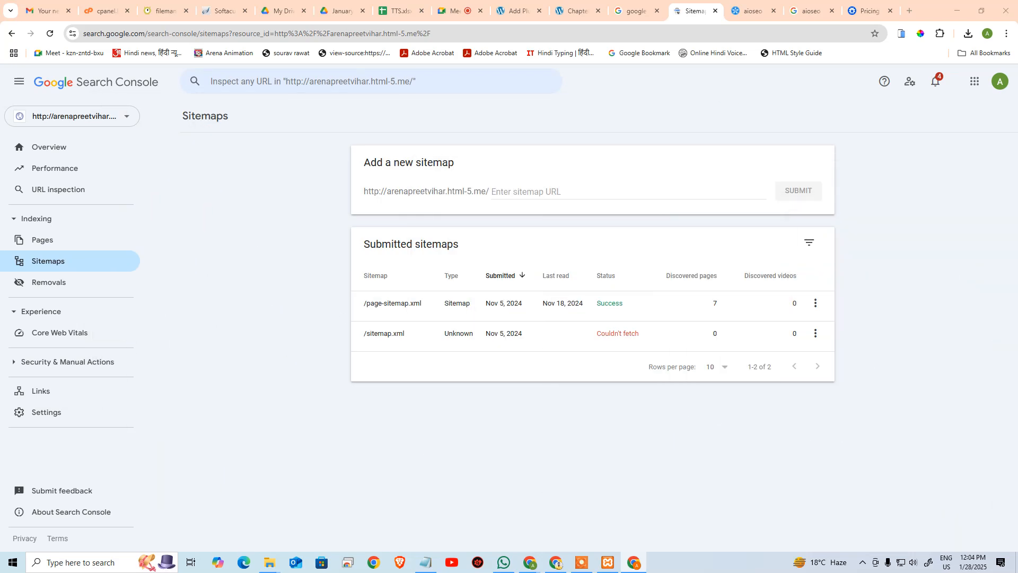